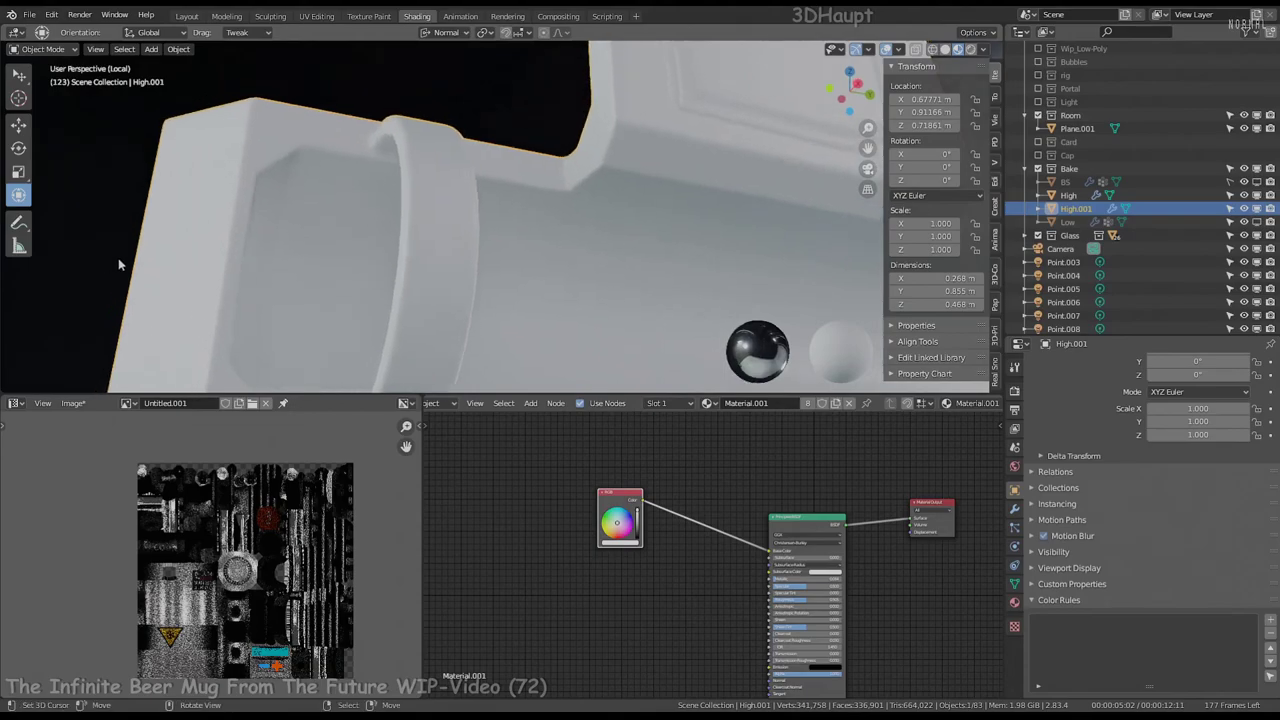
# Add a Mix colour node before the Principled BSDF shader
pyautogui.scroll(5, 1150, 500)
pyautogui.moveTo(400, 250)
pyautogui.mouseDown(button='middle')
pyautogui.moveTo(567, 208)
pyautogui.moveTo(446, 201)
pyautogui.mouseUp(button='middle')
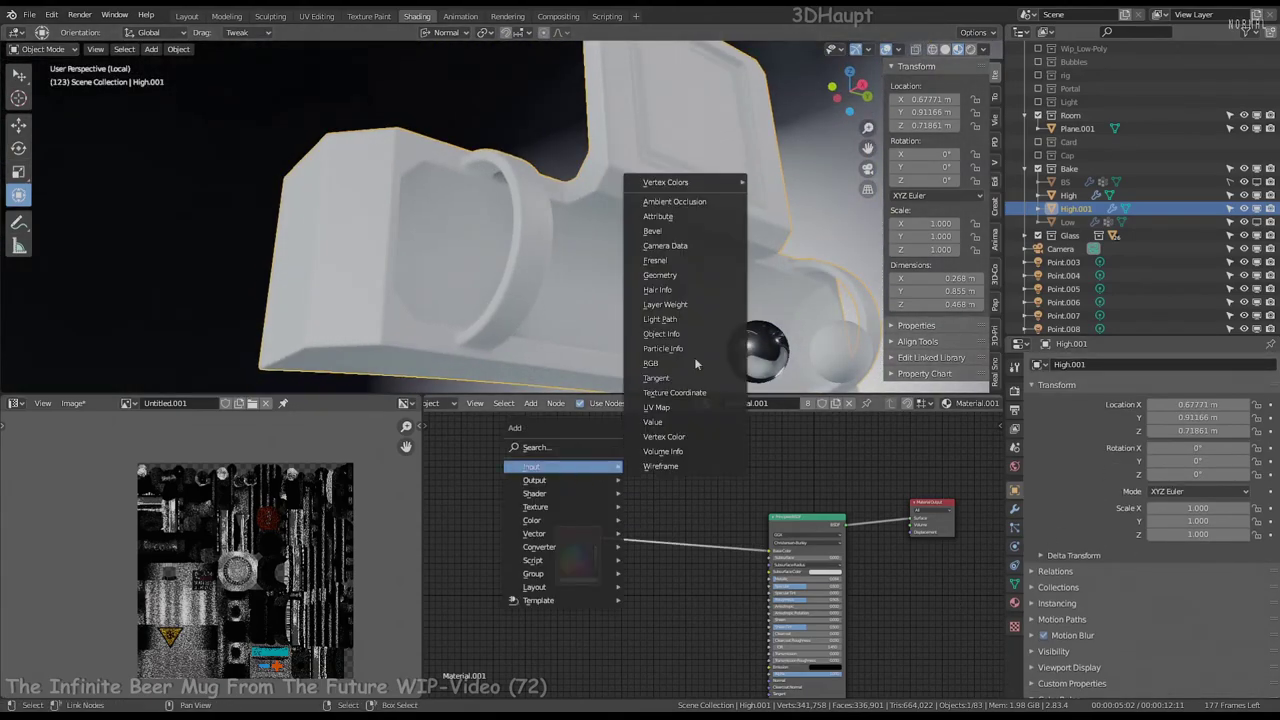
pyautogui.click(680, 623)
pyautogui.click(680, 612)
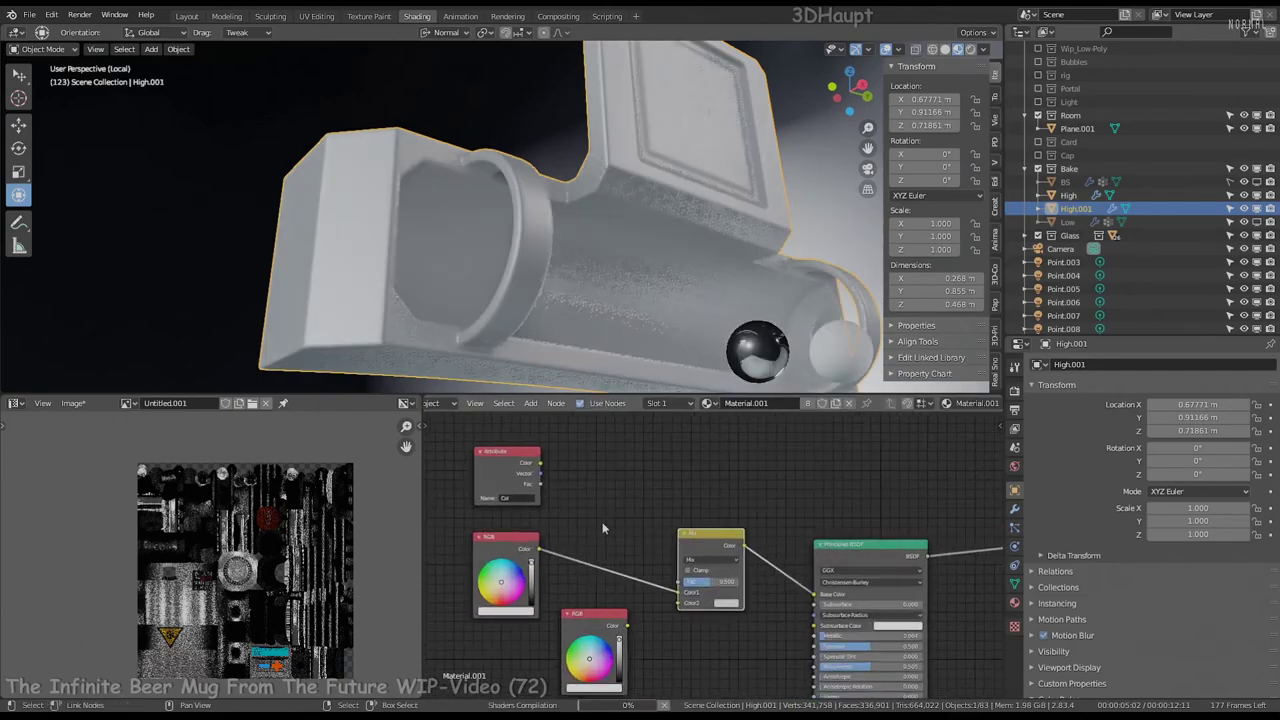
pyautogui.moveTo(678, 600); pyautogui.dragTo(618, 595)
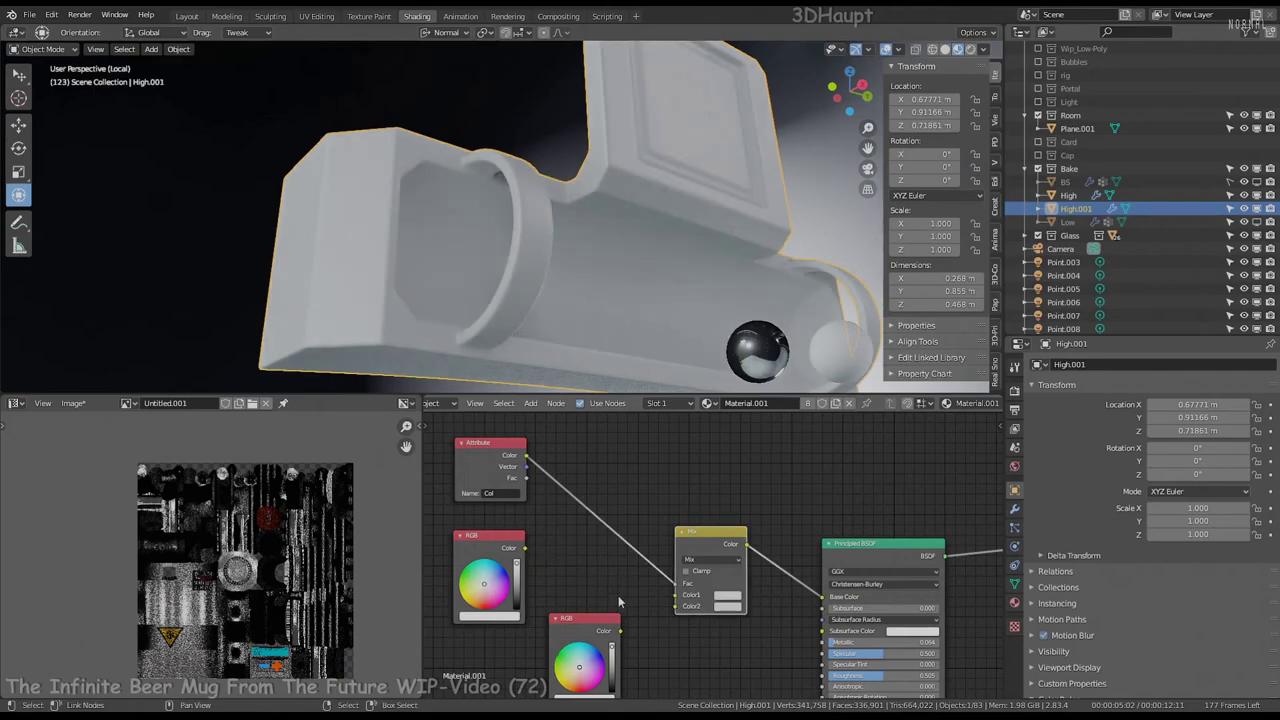
pyautogui.scroll(4, 720, 543)
# Set the Mix node's first colour, trying red and then grey
pyautogui.click(780, 383)
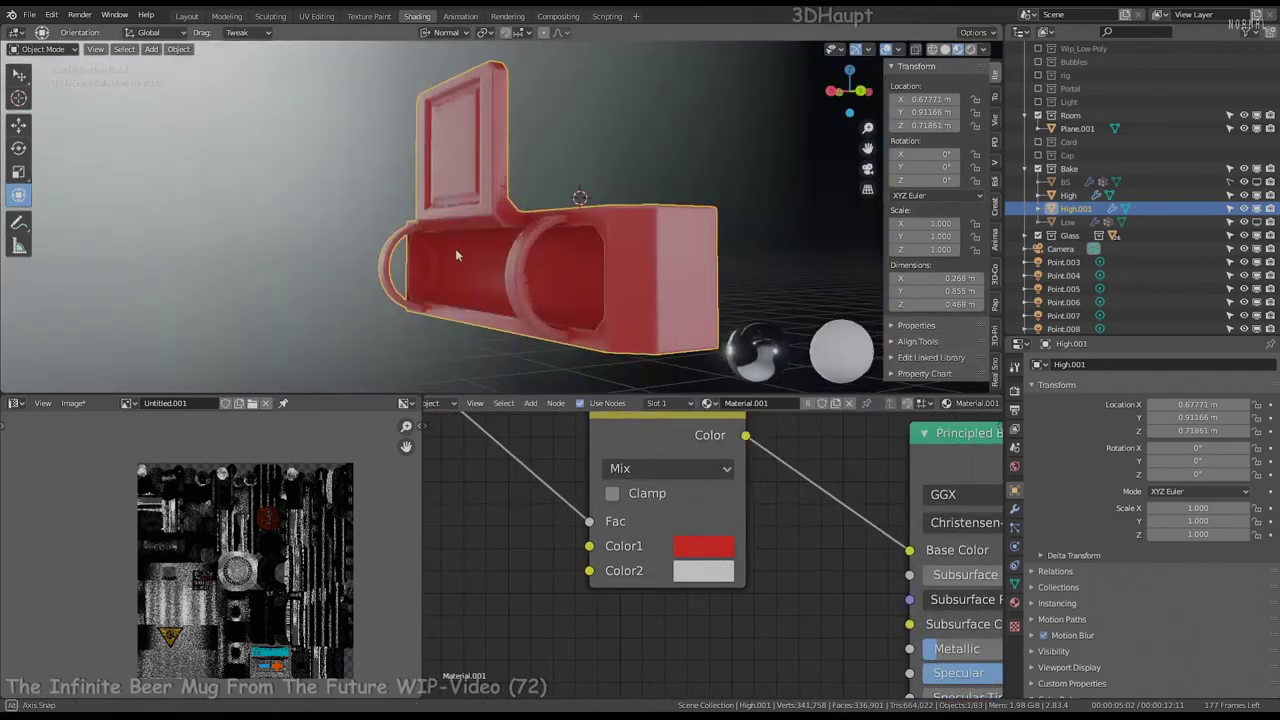
pyautogui.moveTo(455, 248)
pyautogui.mouseDown(button='middle')
pyautogui.moveTo(487, 228)
pyautogui.moveTo(619, 225)
pyautogui.moveTo(602, 244)
pyautogui.mouseUp(button='middle')
pyautogui.scroll(-5, 602, 250)
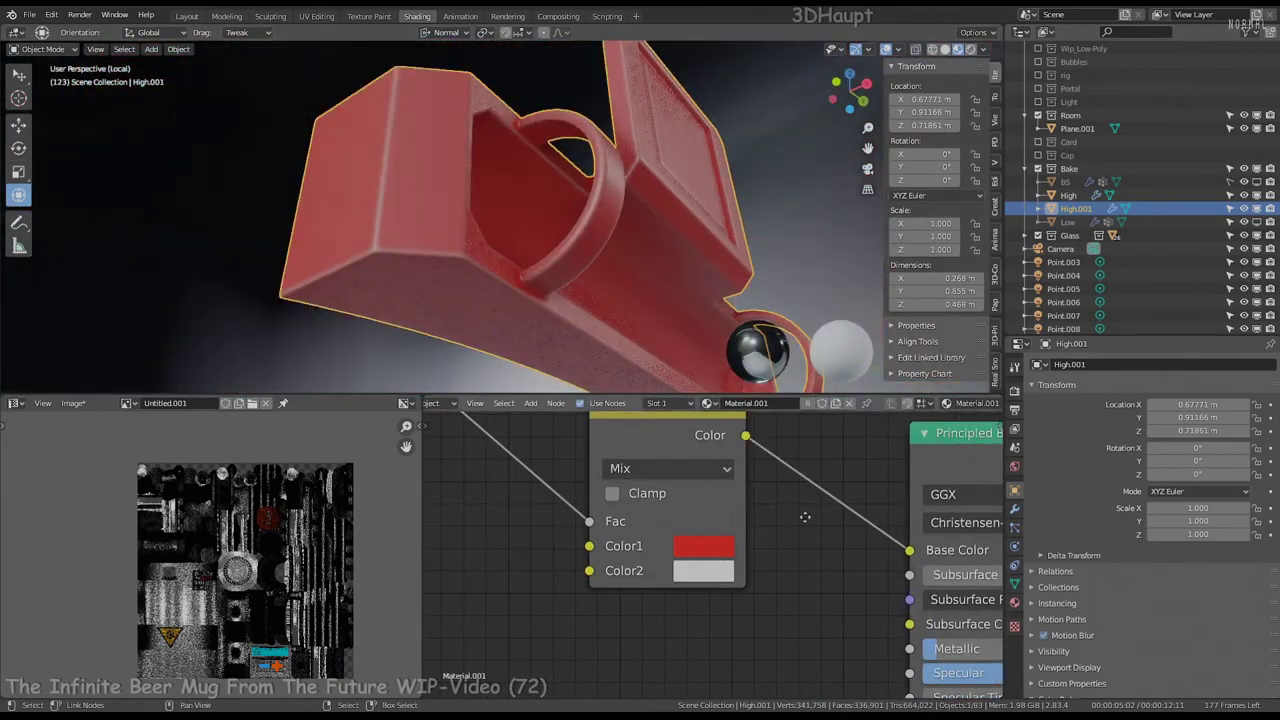
pyautogui.scroll(-2, 703, 630)
pyautogui.click(703, 573)
pyautogui.click(747, 411)
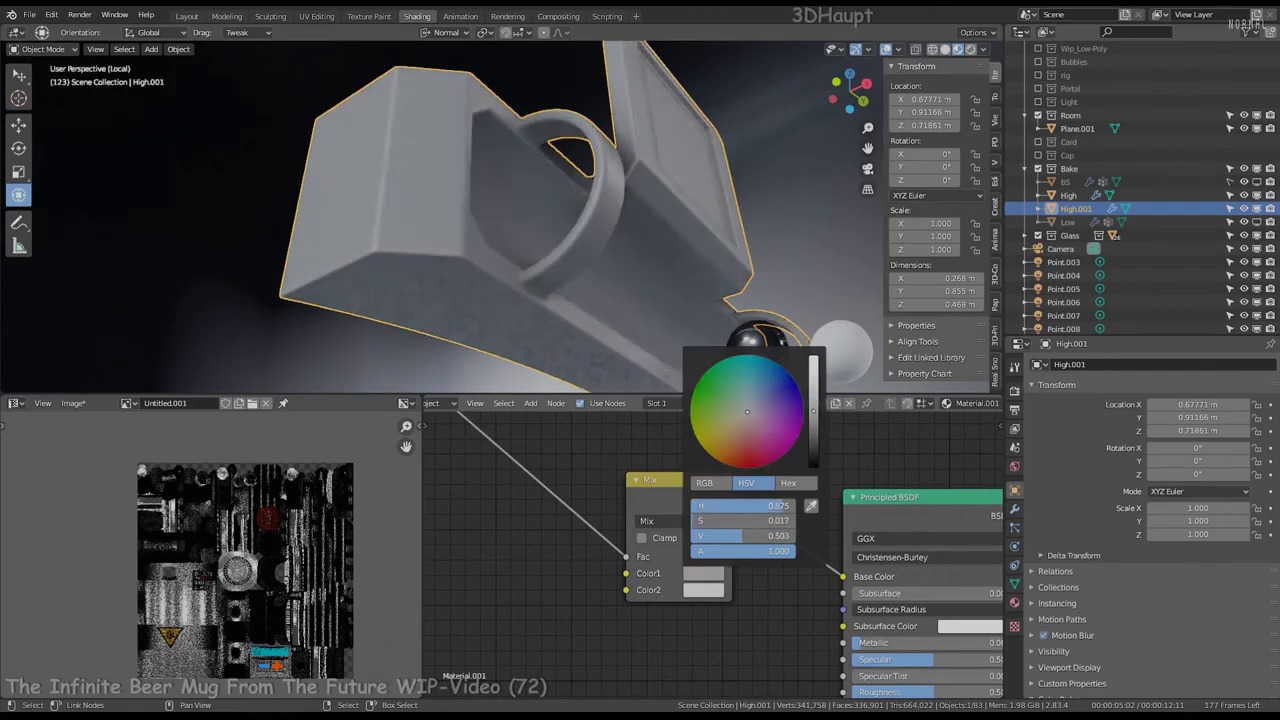
pyautogui.scroll(5, 450, 224)
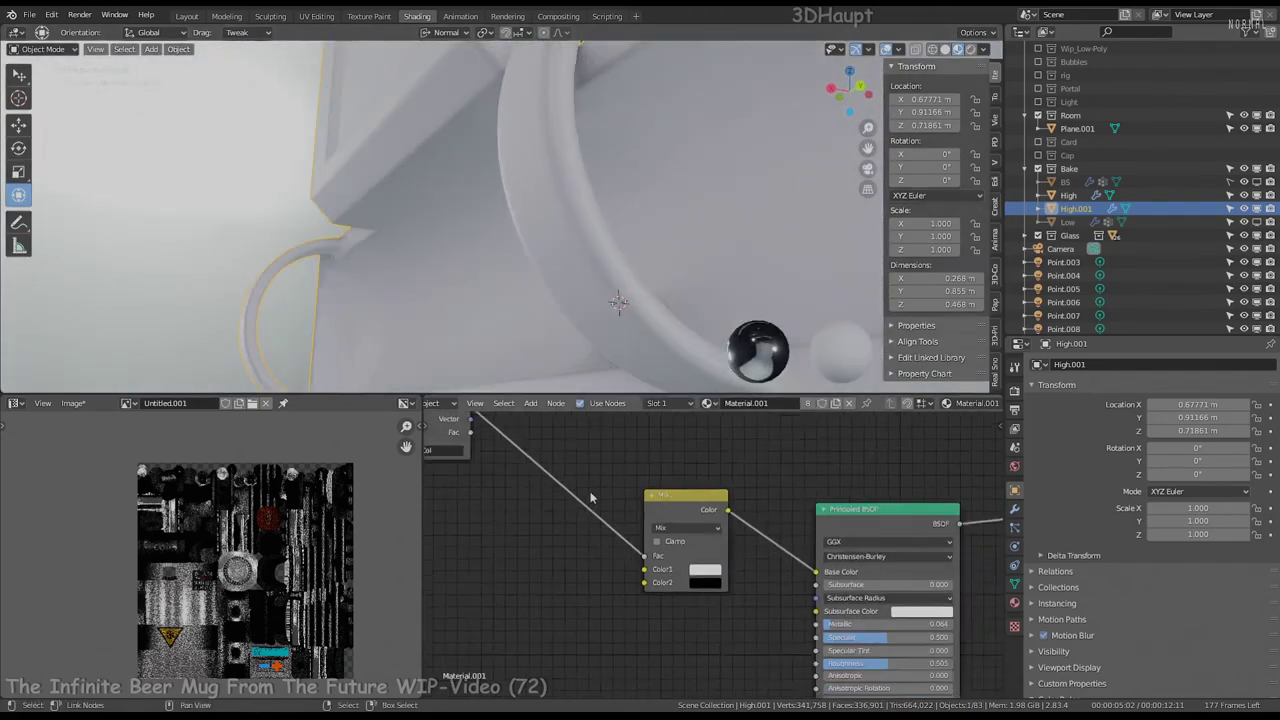
pyautogui.scroll(1, 697, 518)
# Insert a Gamma node between the Attribute node and the Mix factor
pyautogui.hotkey('shift', 'a')
pyautogui.click(626, 515)
pyautogui.moveTo(600, 250)
pyautogui.mouseDown(button='middle')
pyautogui.moveTo(448, 183)
pyautogui.moveTo(560, 300)
pyautogui.mouseUp(button='middle')
pyautogui.scroll(-3, 723, 491)
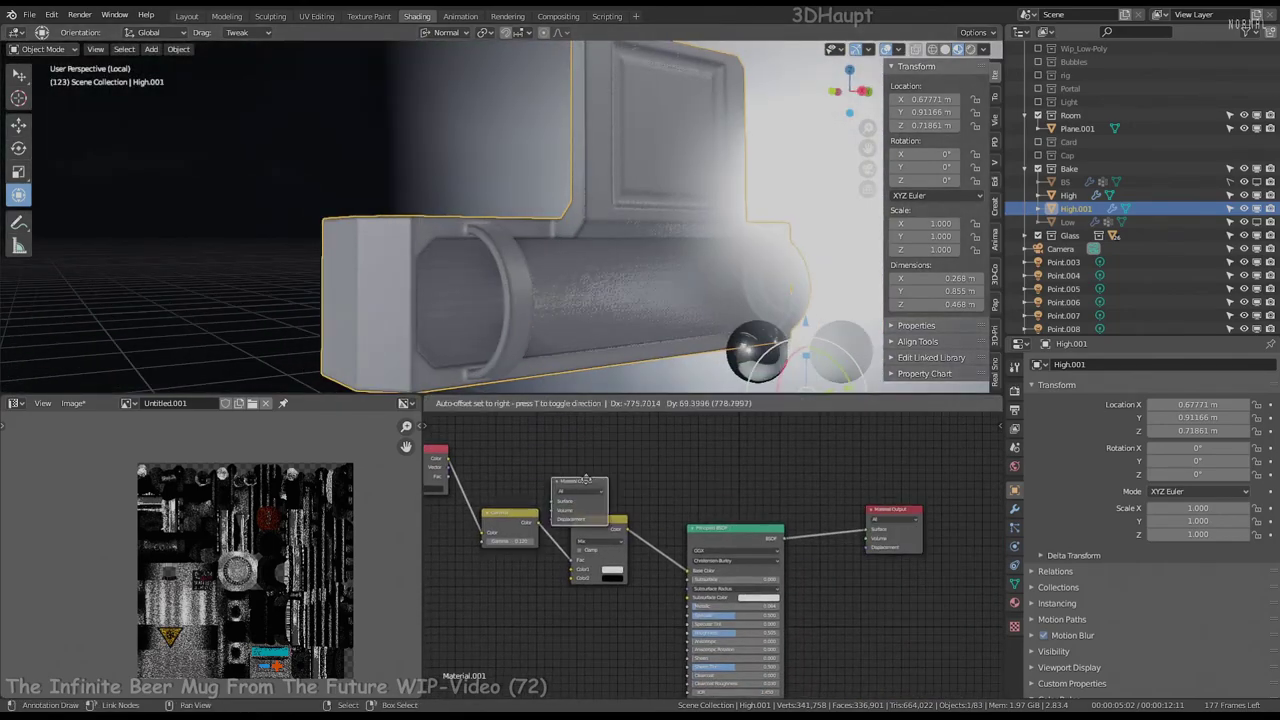
# Preview the Gamma node's output directly on the mug, keeping Gamma at 1.000
pyautogui.click(575, 470)
pyautogui.scroll(2, 648, 441)
pyautogui.moveTo(600, 230); pyautogui.dragTo(646, 195, button='middle')
pyautogui.scroll(2, 683, 482)
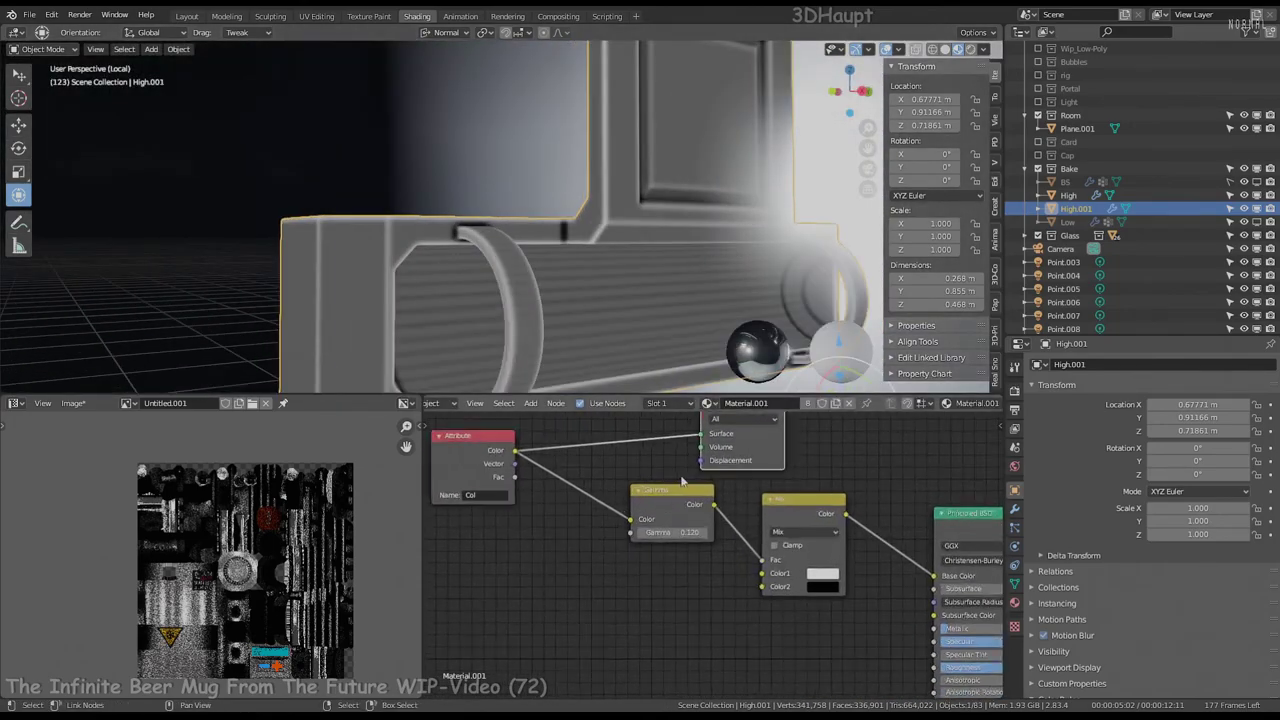
pyautogui.keyDown('ctrl'); pyautogui.keyDown('shift'); pyautogui.click(586, 553); pyautogui.keyUp('shift'); pyautogui.keyUp('ctrl')
pyautogui.press('Return')
pyautogui.scroll(2, 640, 560)
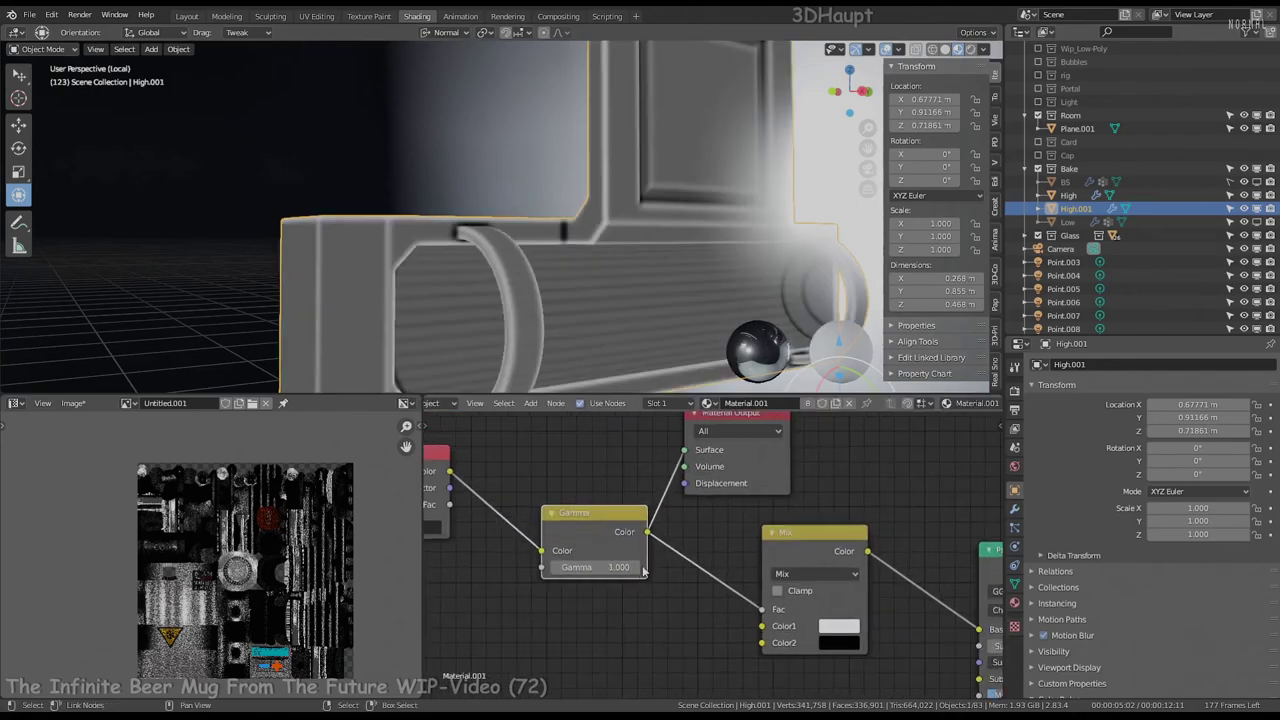
# Tune the Bright/Contrast mask to contrast 5.640 and brightness 2.550
pyautogui.moveTo(665, 590); pyautogui.dragTo(720, 590)
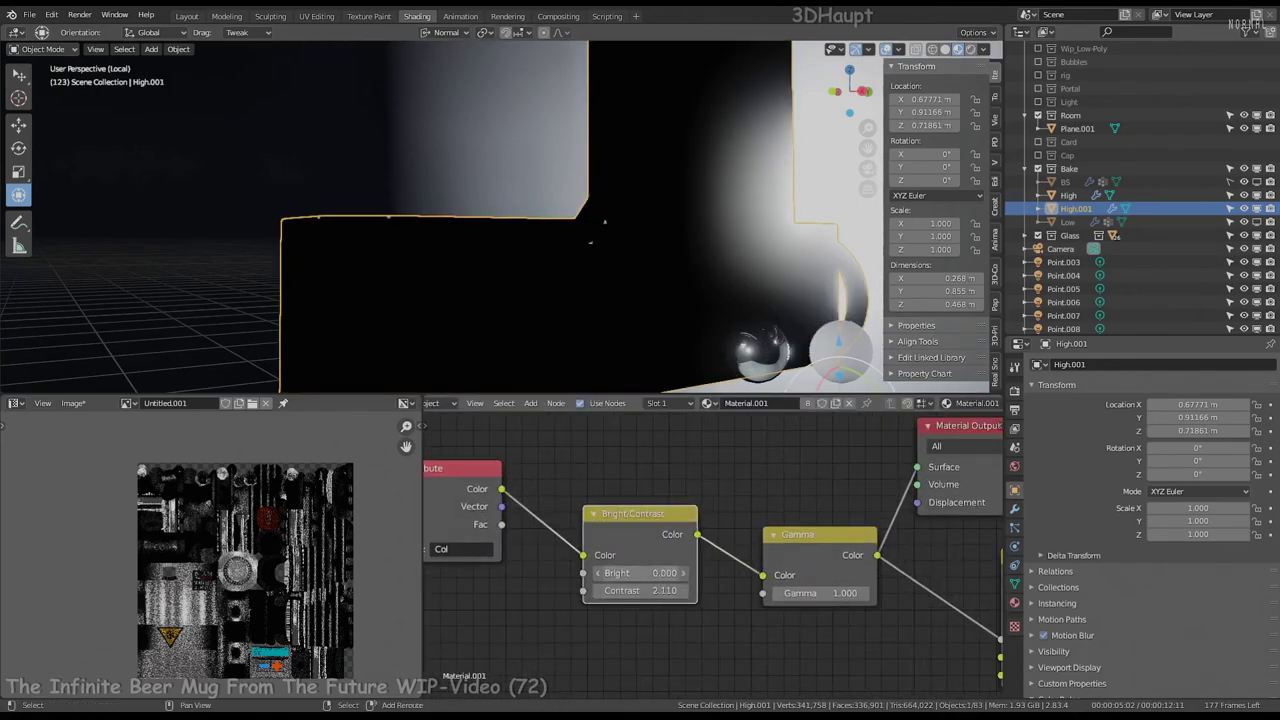
pyautogui.moveTo(640, 572); pyautogui.dragTo(670, 572)
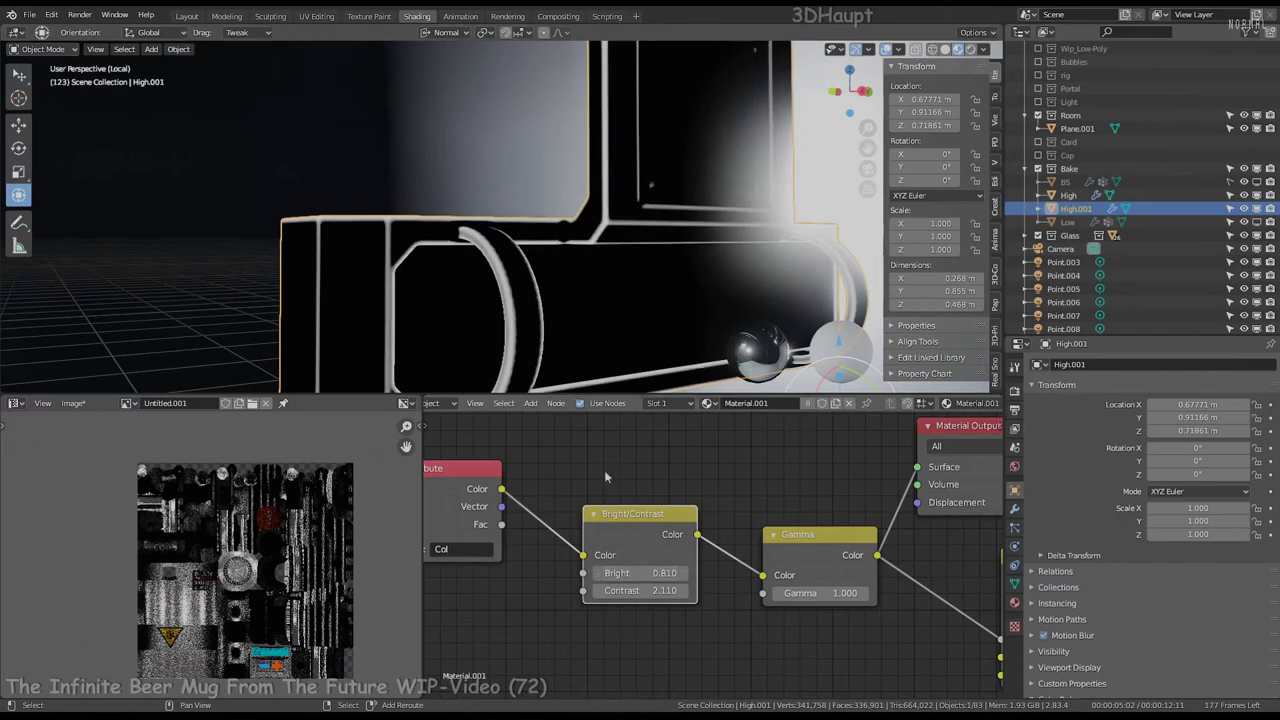
pyautogui.moveTo(560, 230)
pyautogui.mouseDown(button='middle')
pyautogui.moveTo(410, 229)
pyautogui.moveTo(523, 217)
pyautogui.mouseUp(button='middle')
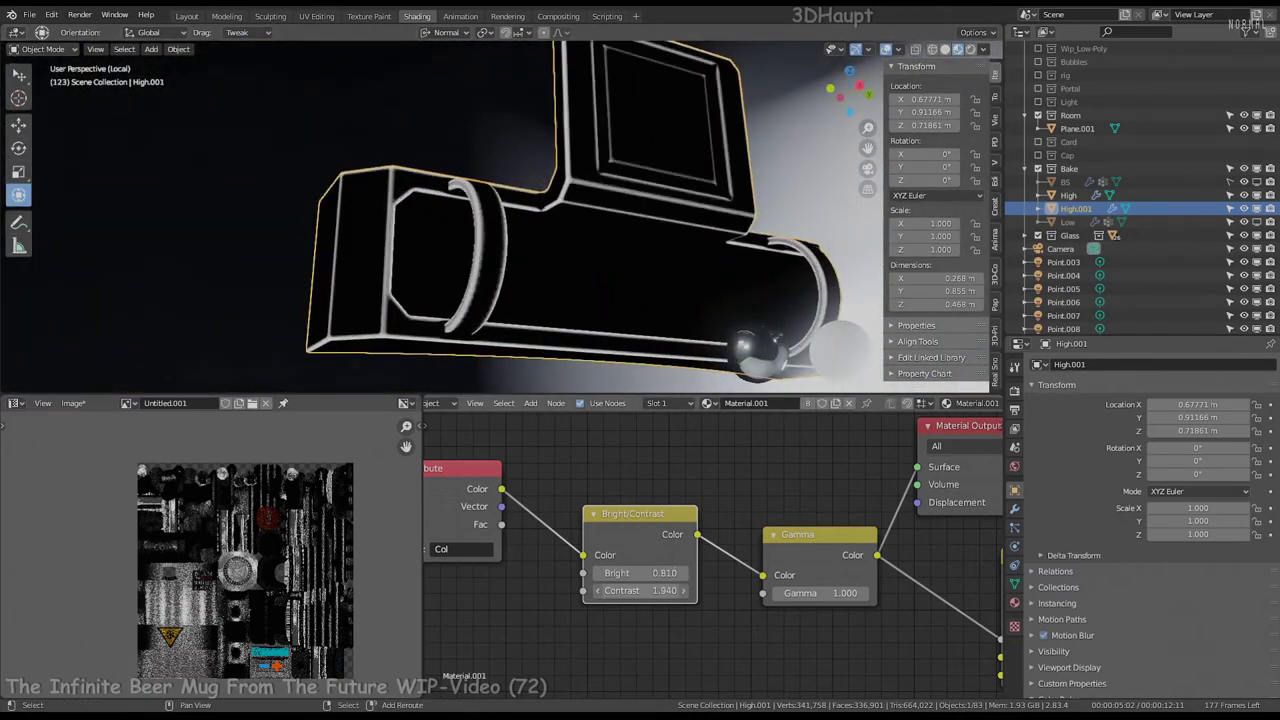
pyautogui.click(599, 590)
pyautogui.moveTo(640, 572); pyautogui.dragTo(720, 572)
pyautogui.moveTo(640, 590); pyautogui.dragTo(760, 590)
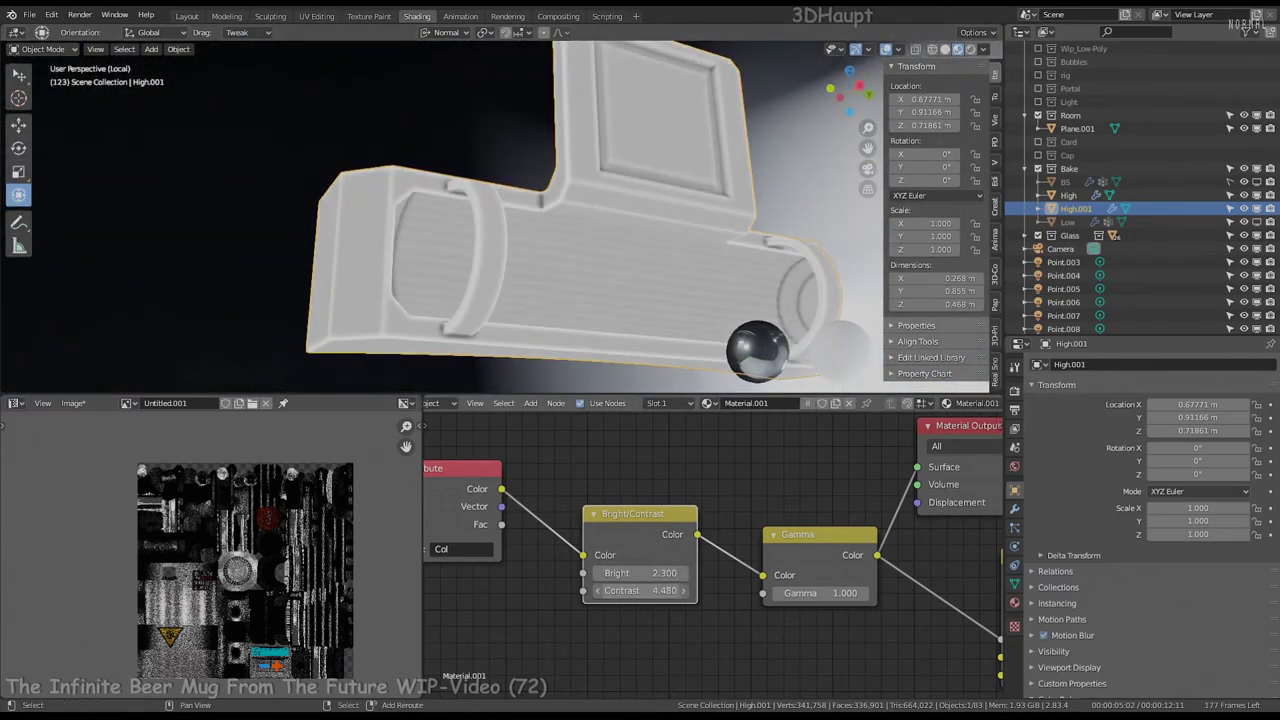
pyautogui.moveTo(640, 572)
pyautogui.mouseDown()
pyautogui.moveTo(684, 572)
pyautogui.moveTo(665, 572)
pyautogui.mouseUp()
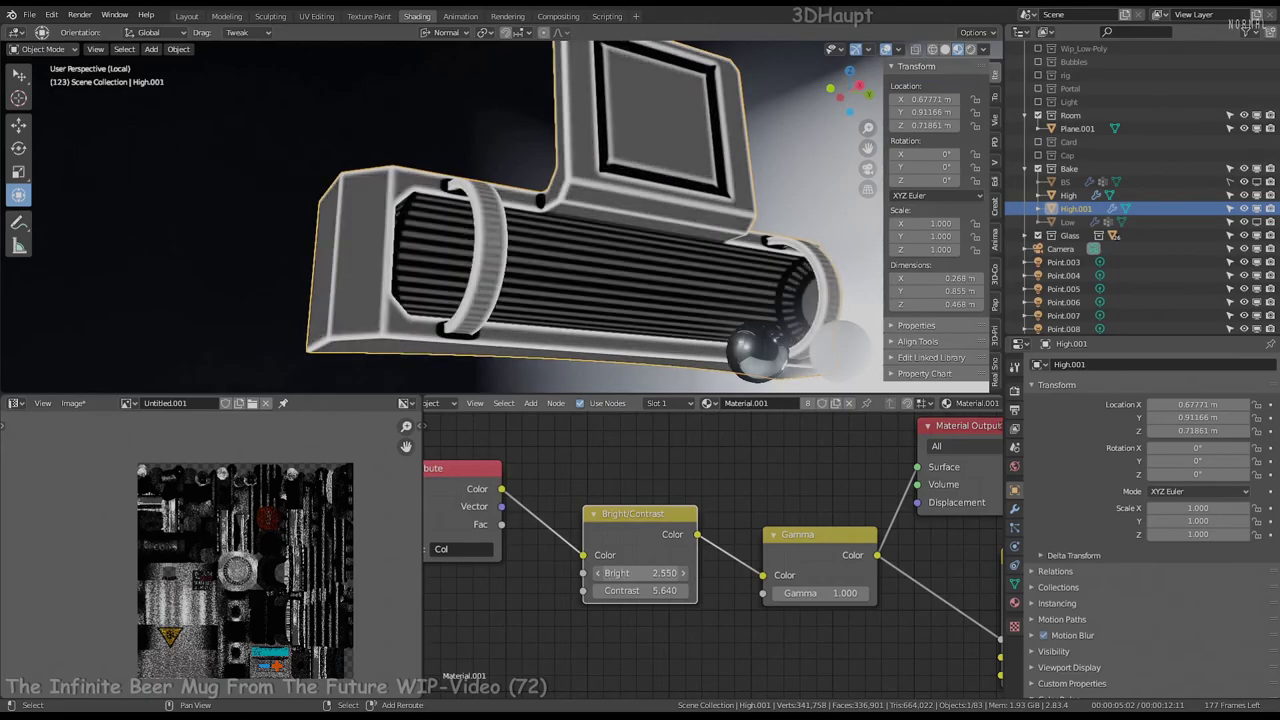
pyautogui.moveTo(560, 240); pyautogui.dragTo(613, 218, button='middle')
pyautogui.scroll(3, 613, 218)
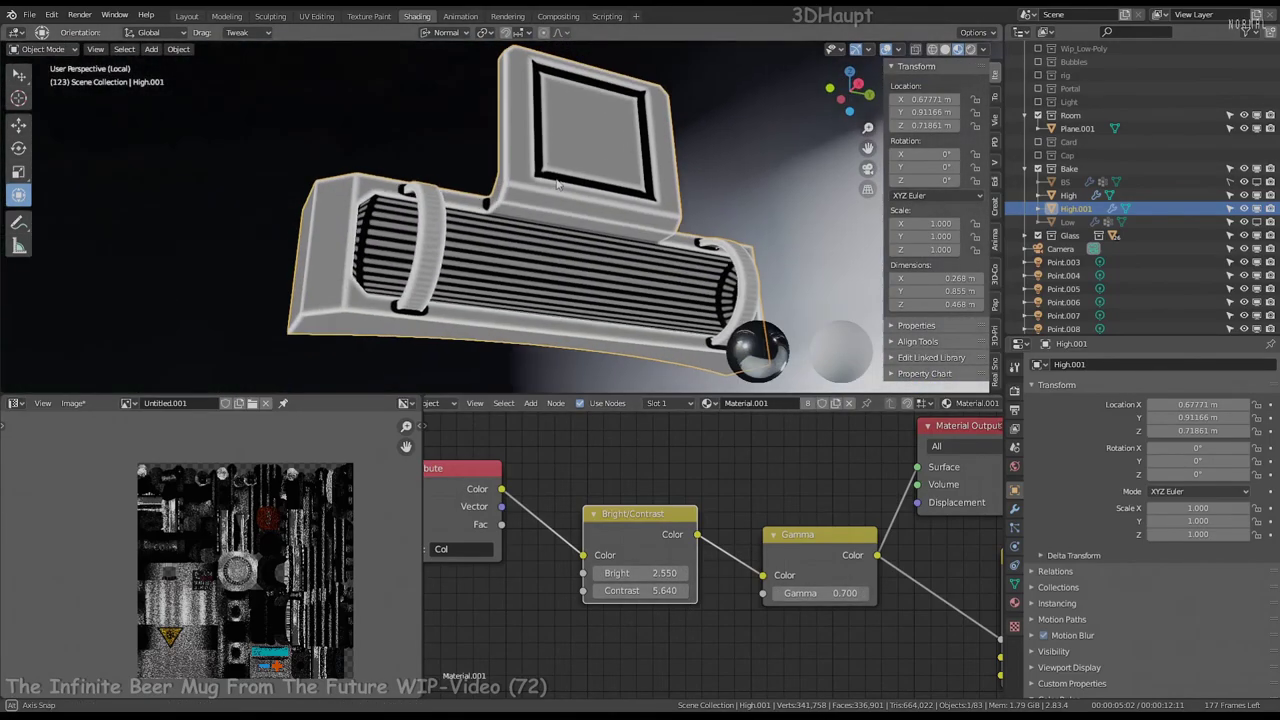
pyautogui.moveTo(990, 545); pyautogui.dragTo(734, 542, button='middle')
pyautogui.scroll(-2, 734, 542)
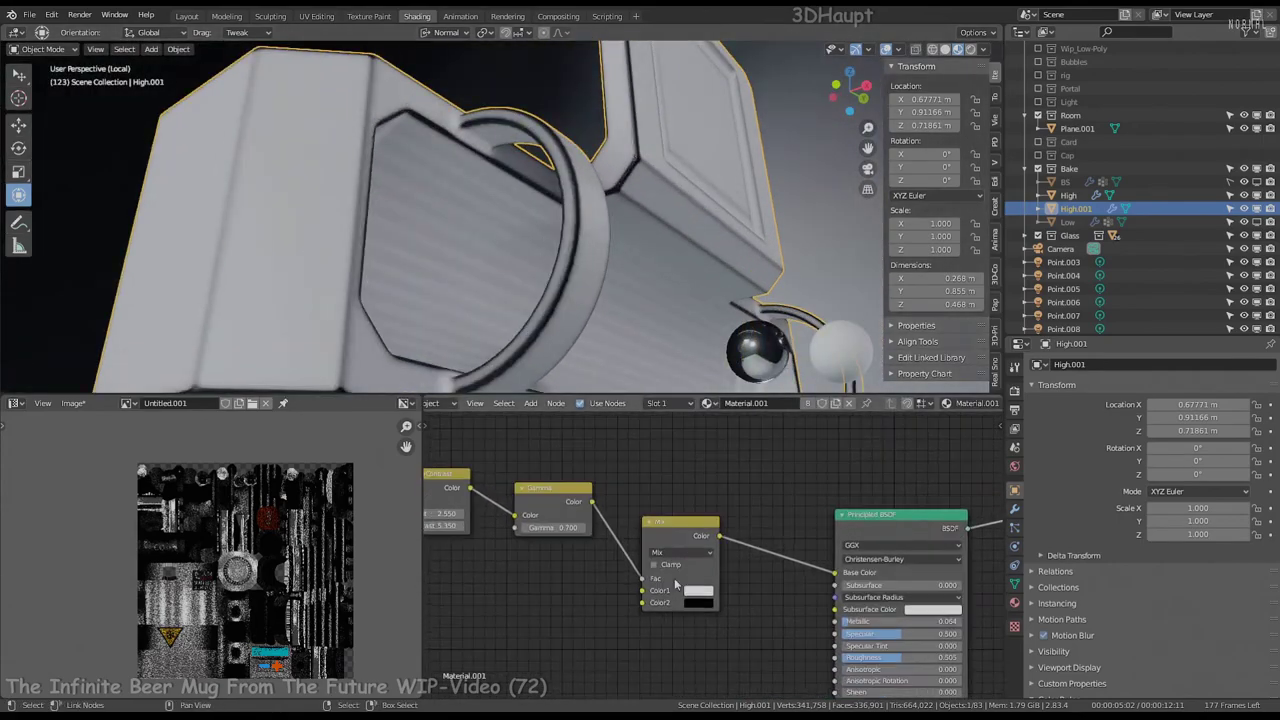
# Set Mix colour 2 to white and colour 1 to grey, then view in Rendered shading
pyautogui.click(699, 602)
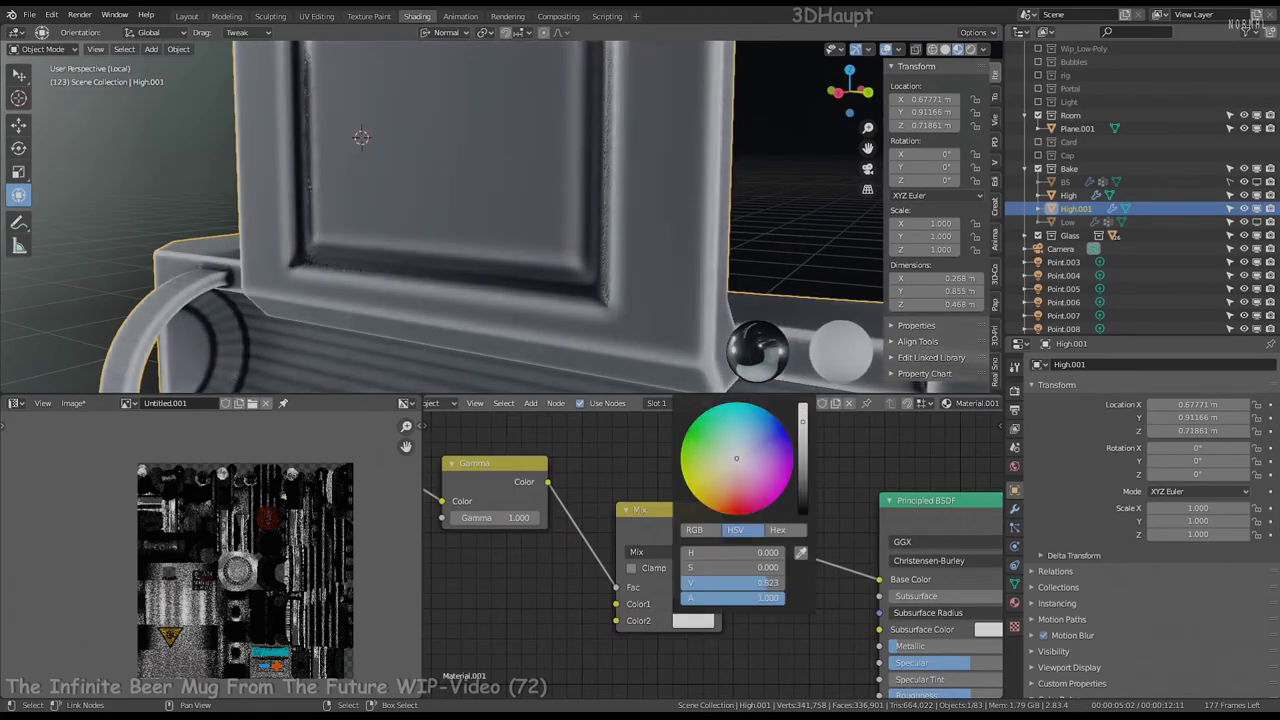
pyautogui.moveTo(805, 497); pyautogui.dragTo(803, 392)
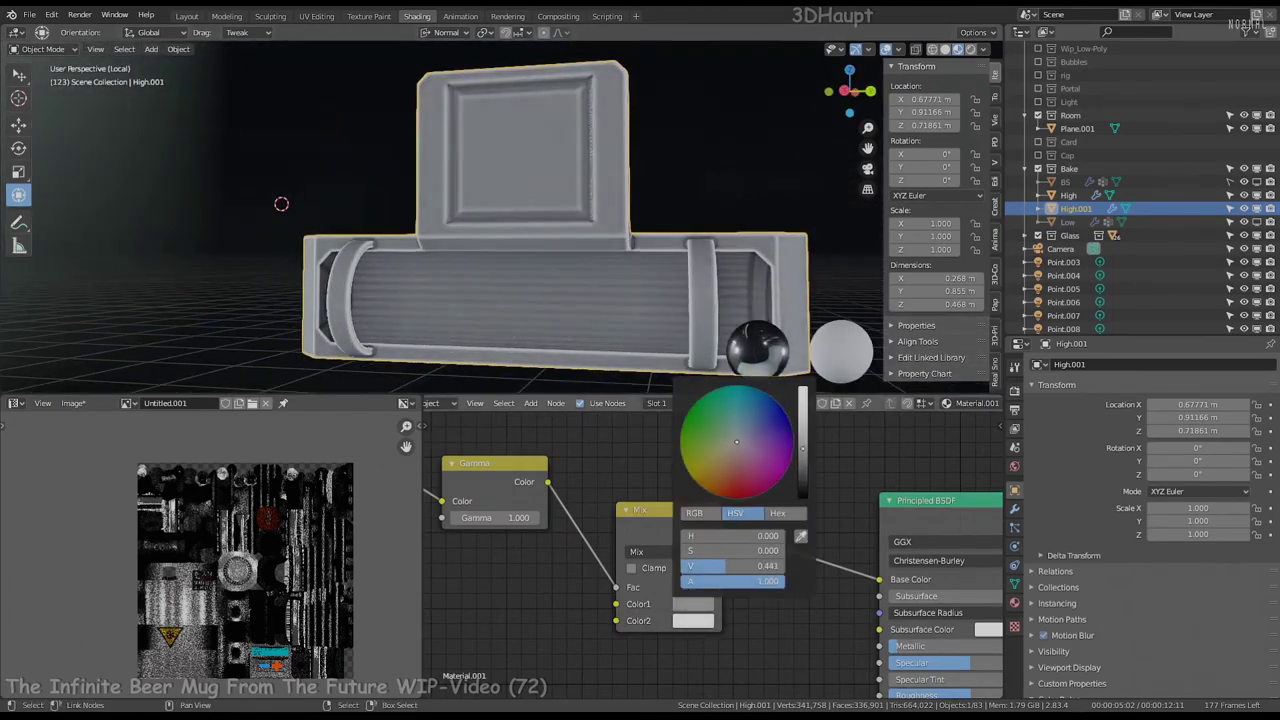
pyautogui.moveTo(520, 200); pyautogui.dragTo(478, 113, button='middle')
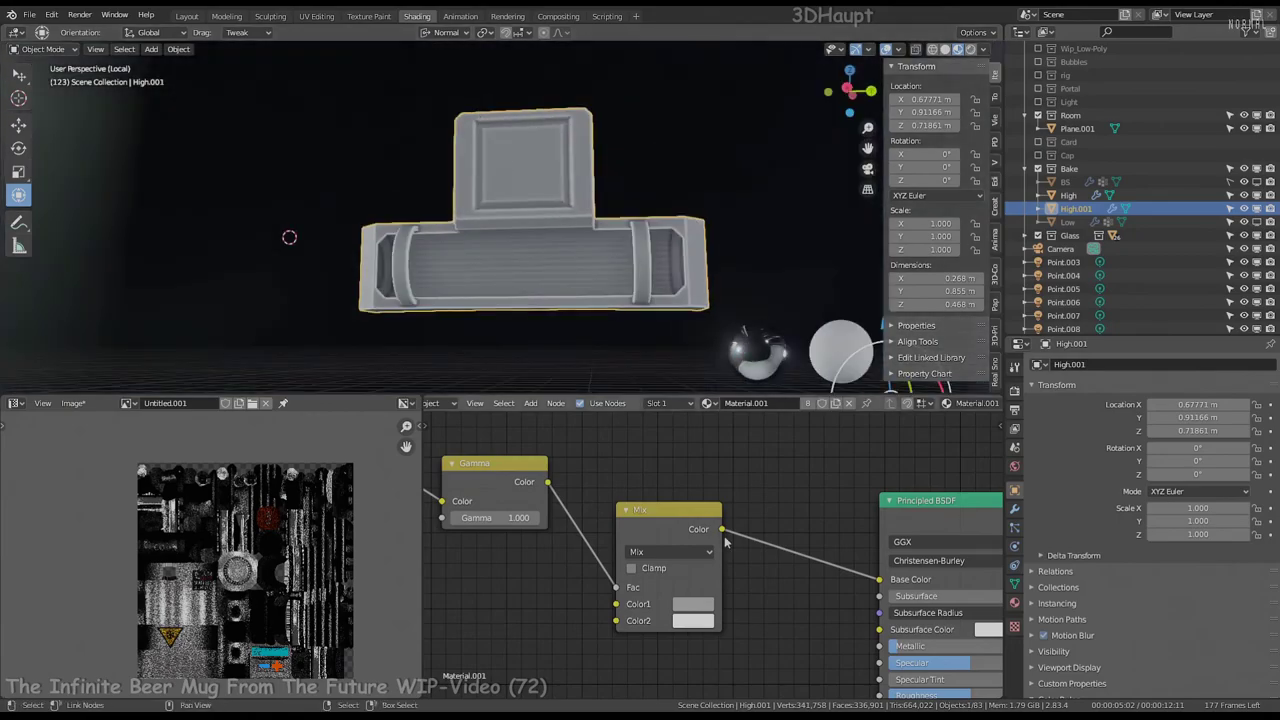
pyautogui.moveTo(726, 541); pyautogui.dragTo(675, 458, button='middle')
pyautogui.click(970, 49)
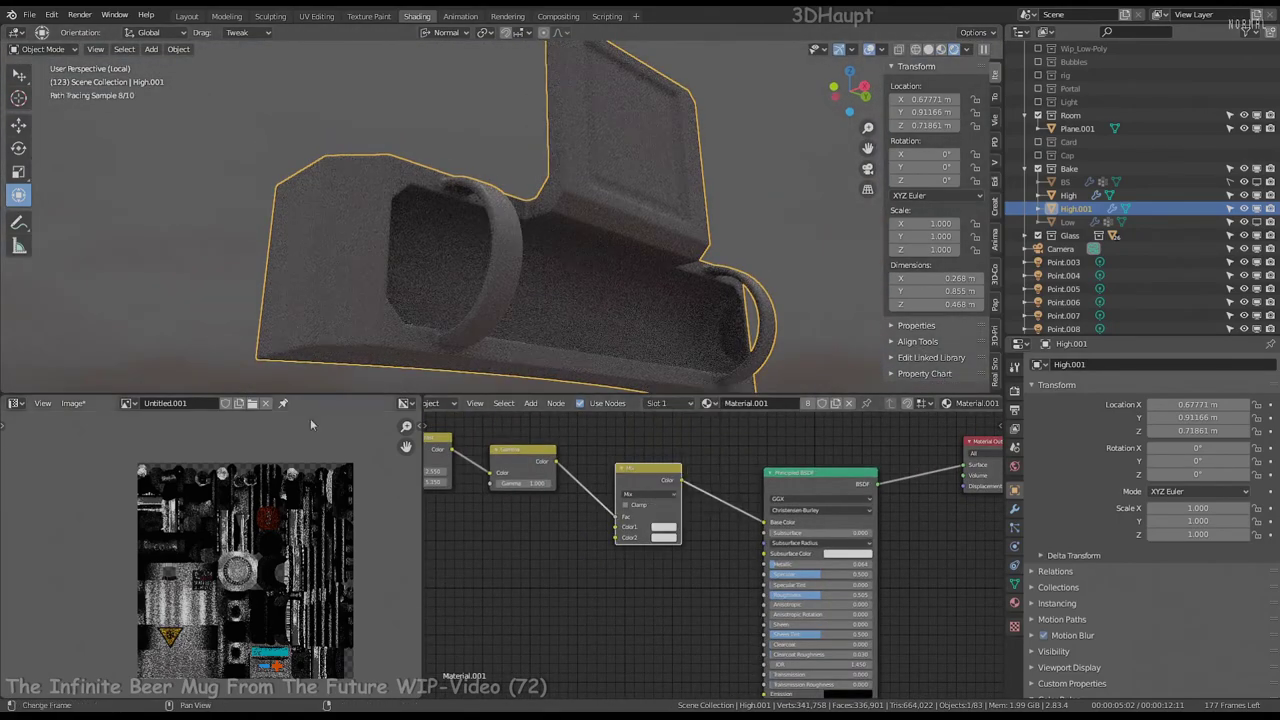
# Adjust the mix colour's brightness and wire a new node link into the material
pyautogui.moveTo(733, 393); pyautogui.dragTo(731, 403)
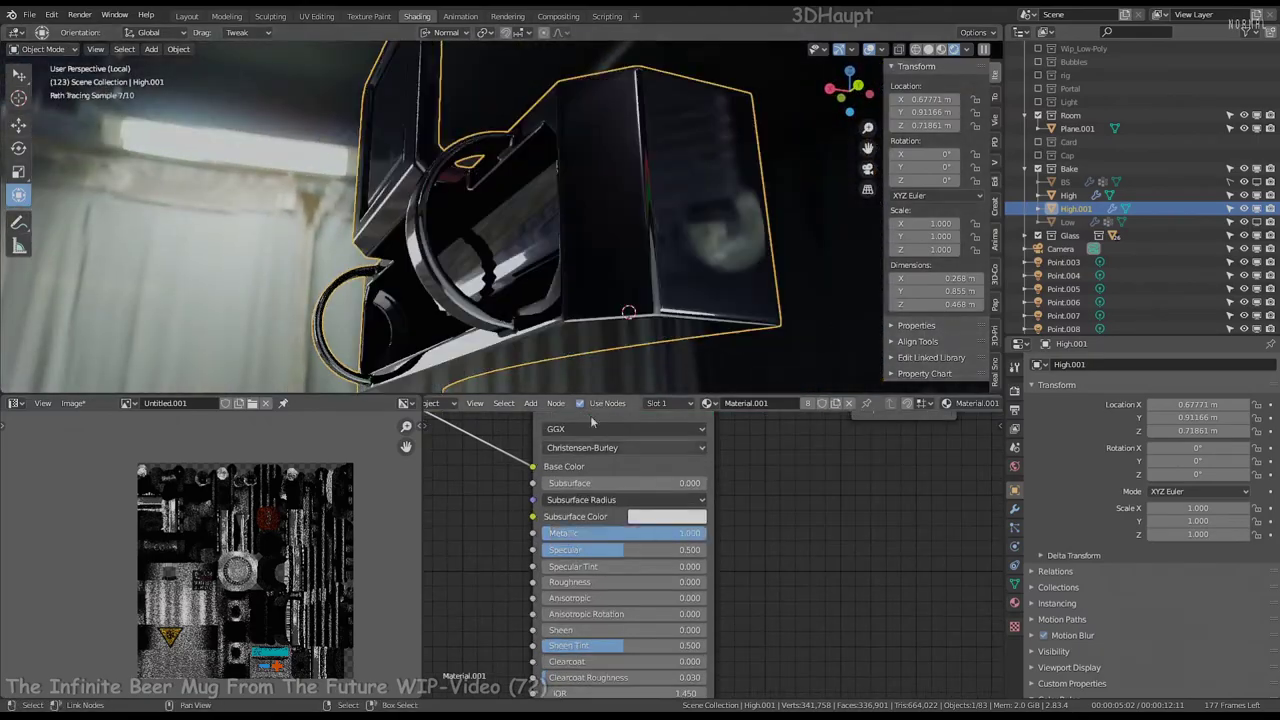
pyautogui.moveTo(571, 342); pyautogui.dragTo(579, 255, button='middle')
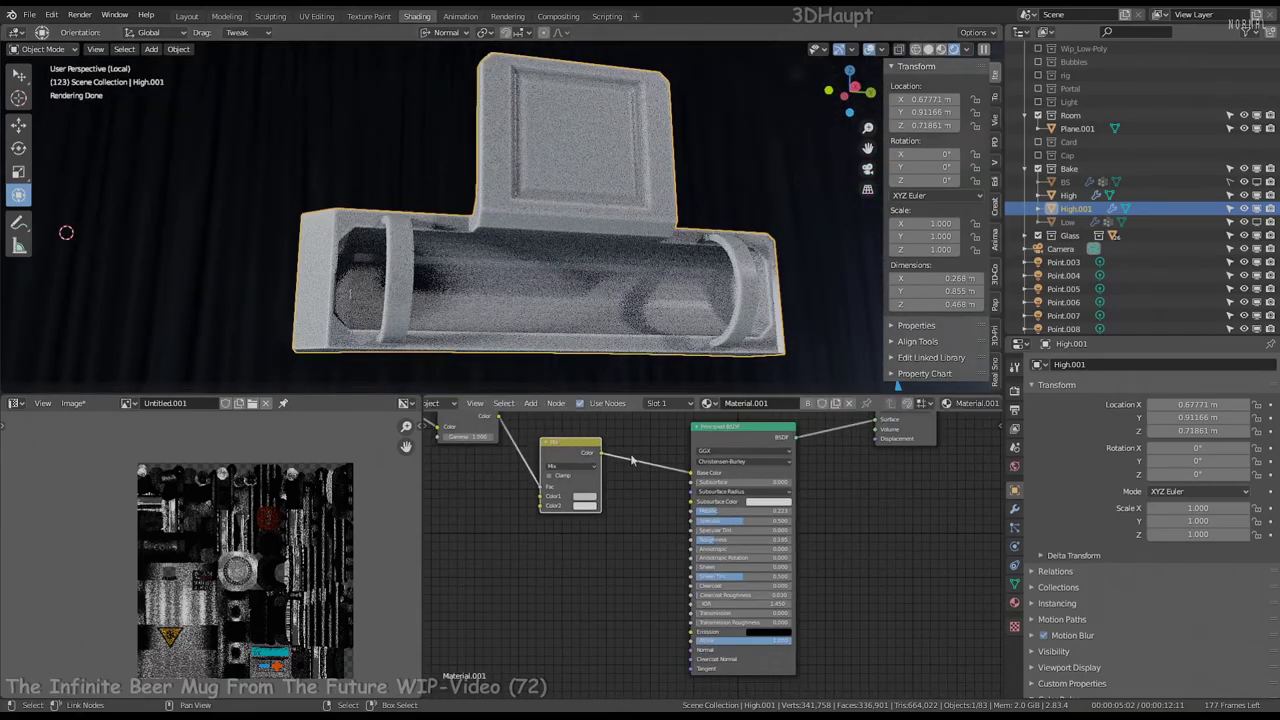
pyautogui.moveTo(632, 459); pyautogui.dragTo(853, 552)
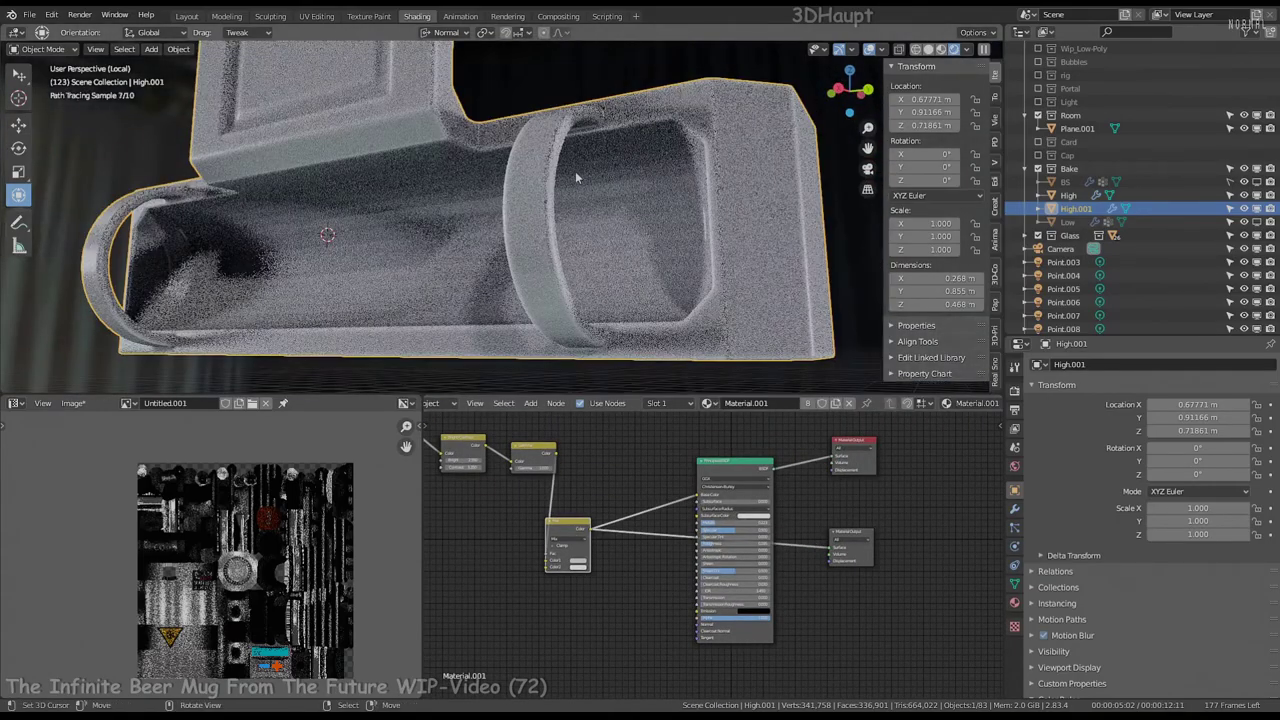
pyautogui.click(967, 50)
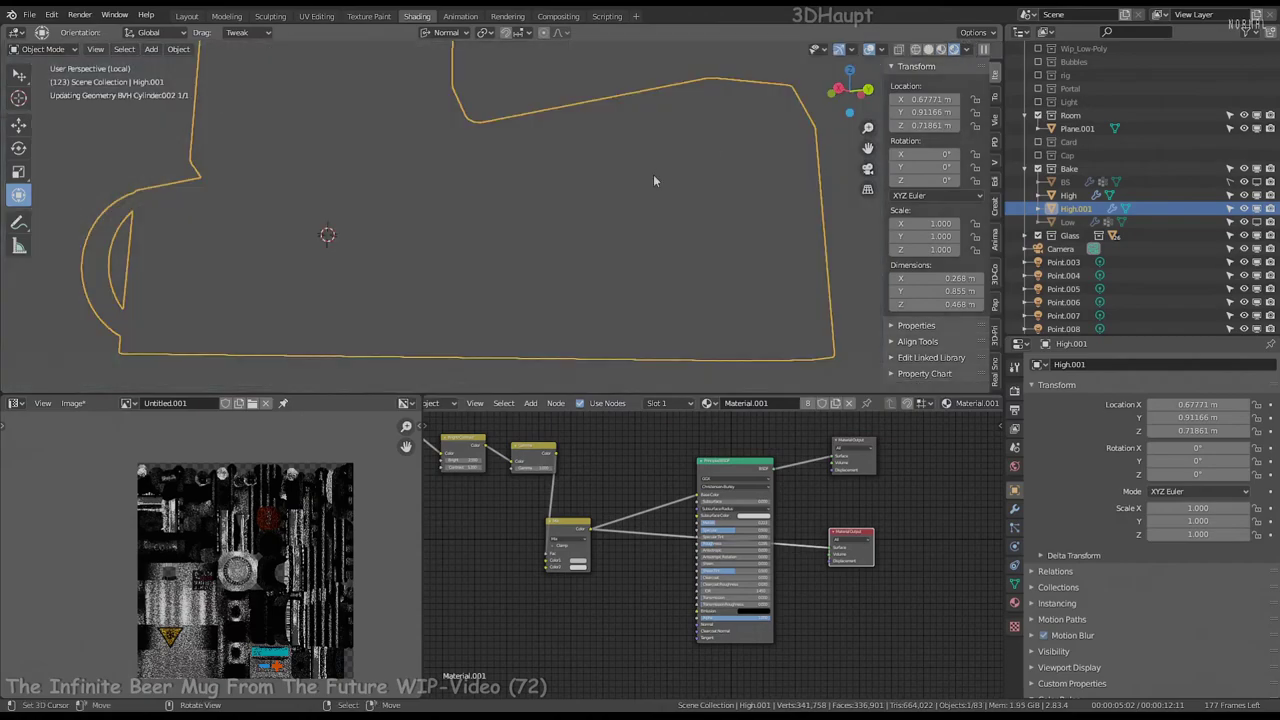
# Reposition the Gamma node and orbit around the tray in the rendered view
pyautogui.scroll(2, 603, 518)
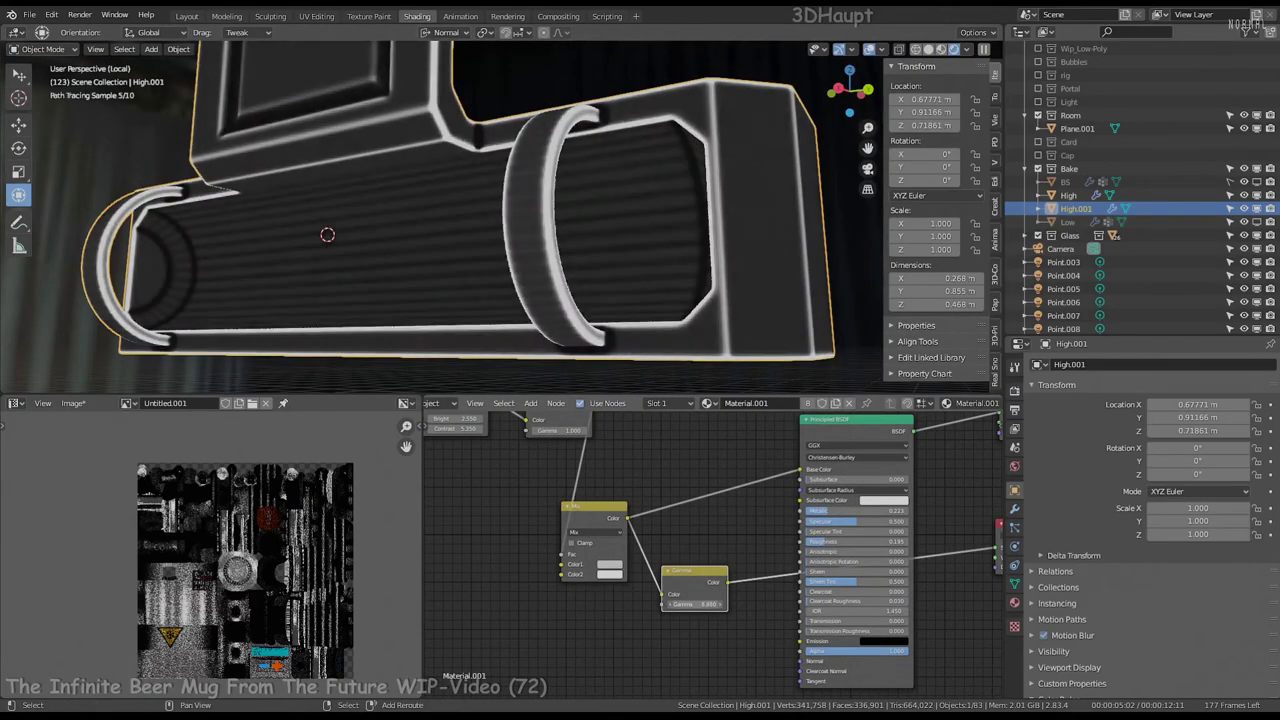
pyautogui.scroll(-1, 700, 575)
pyautogui.moveTo(722, 578); pyautogui.dragTo(697, 568)
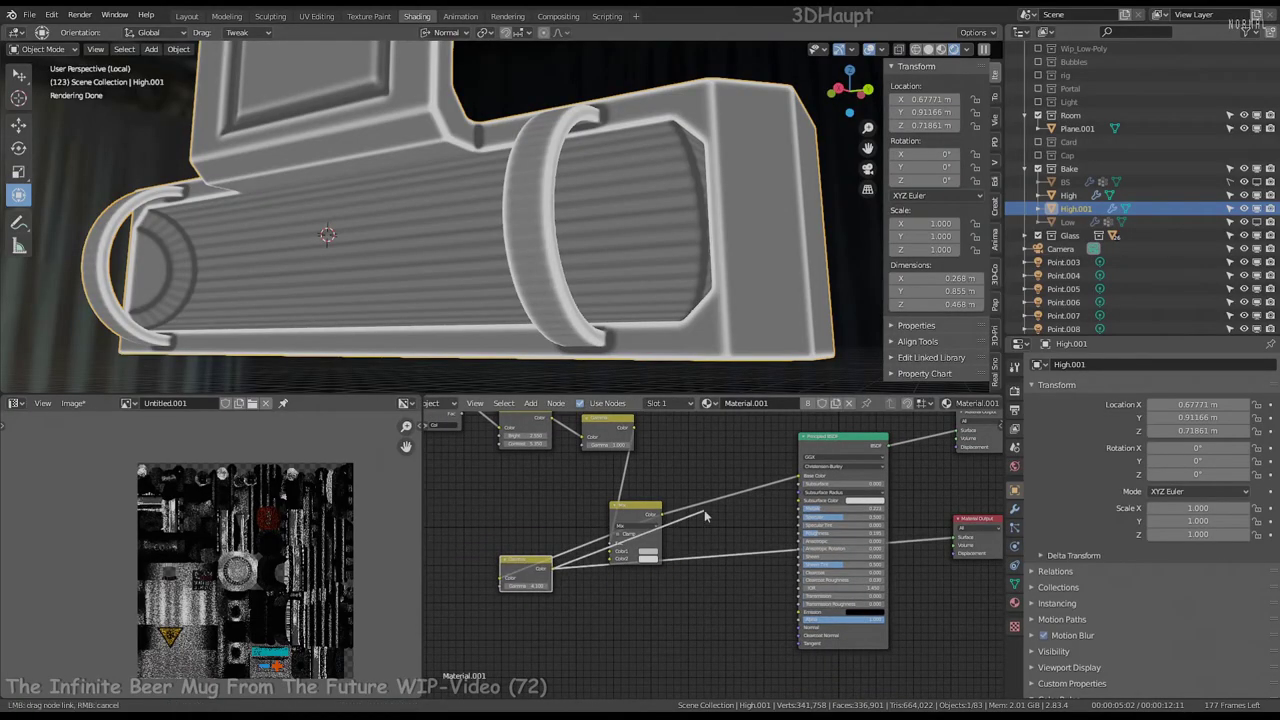
pyautogui.moveTo(704, 510); pyautogui.dragTo(626, 548, button='middle')
pyautogui.moveTo(470, 240)
pyautogui.mouseDown(button='middle')
pyautogui.moveTo(560, 236)
pyautogui.moveTo(573, 203)
pyautogui.mouseUp(button='middle')
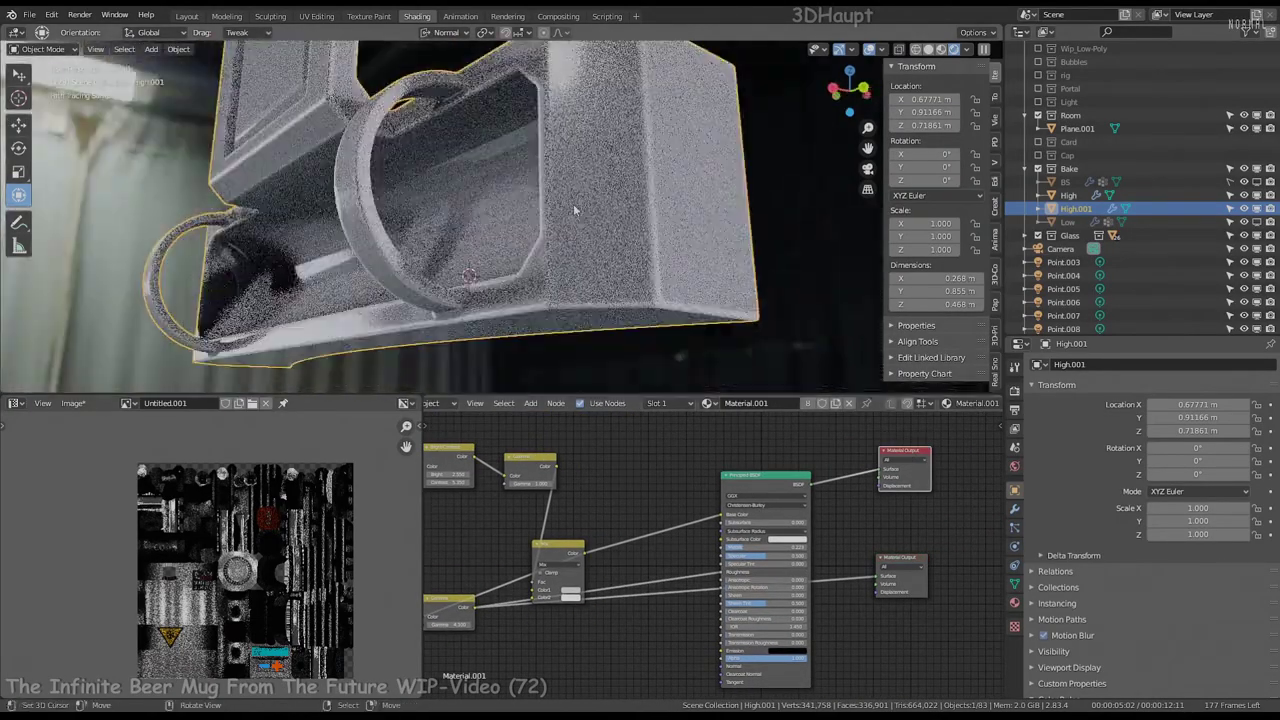
pyautogui.scroll(3, 709, 547)
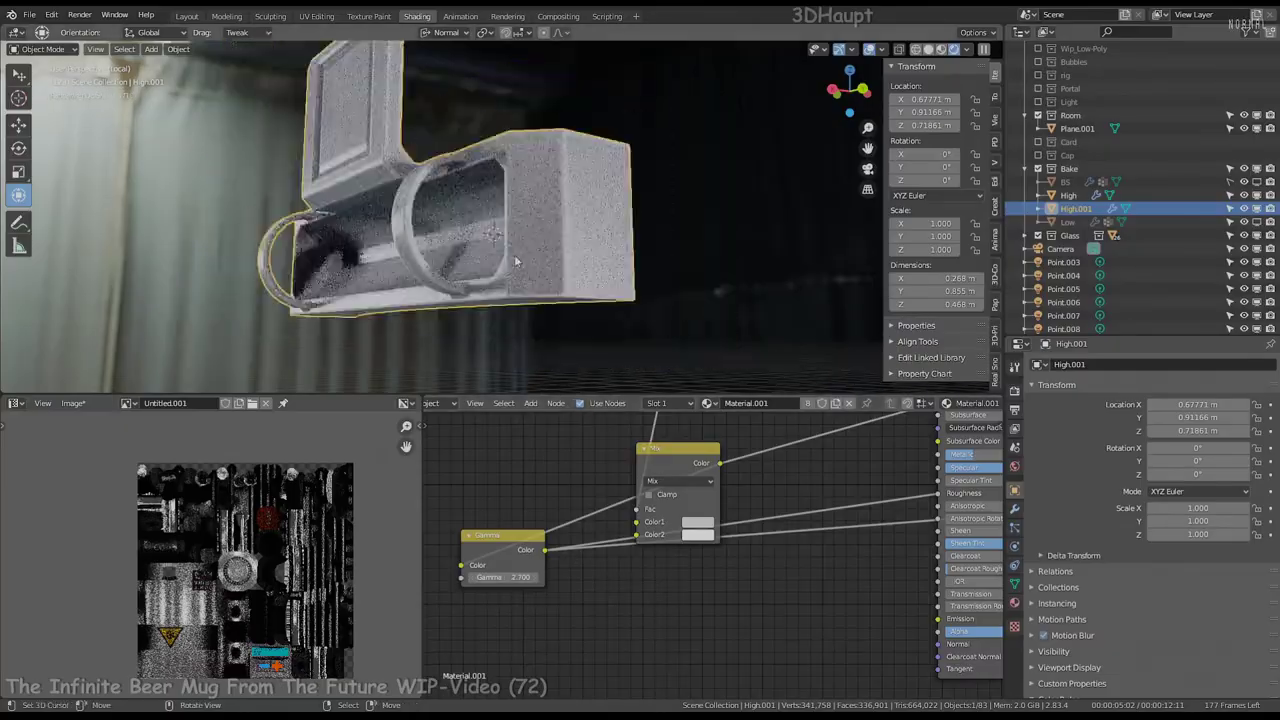
pyautogui.moveTo(515, 262); pyautogui.dragTo(613, 152, button='middle')
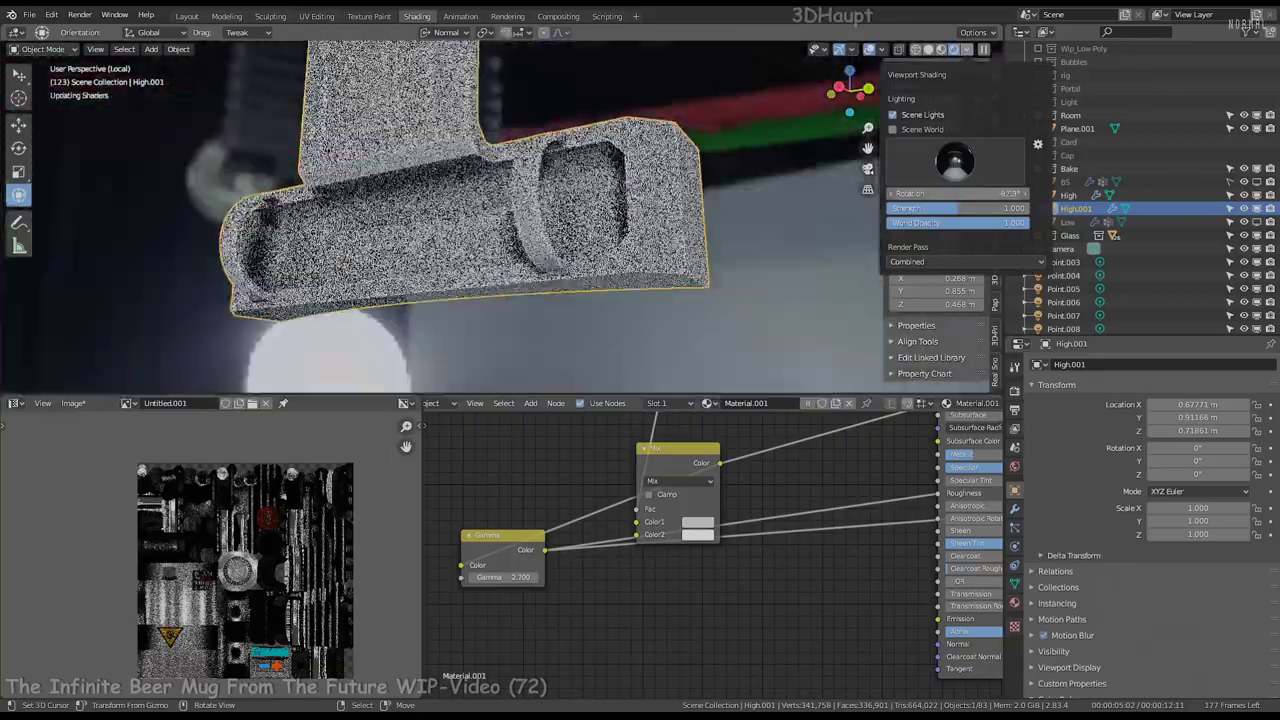
# Light the rendered tray with the outdoor Scene World environment
pyautogui.click(984, 48)
pyautogui.click(905, 103)
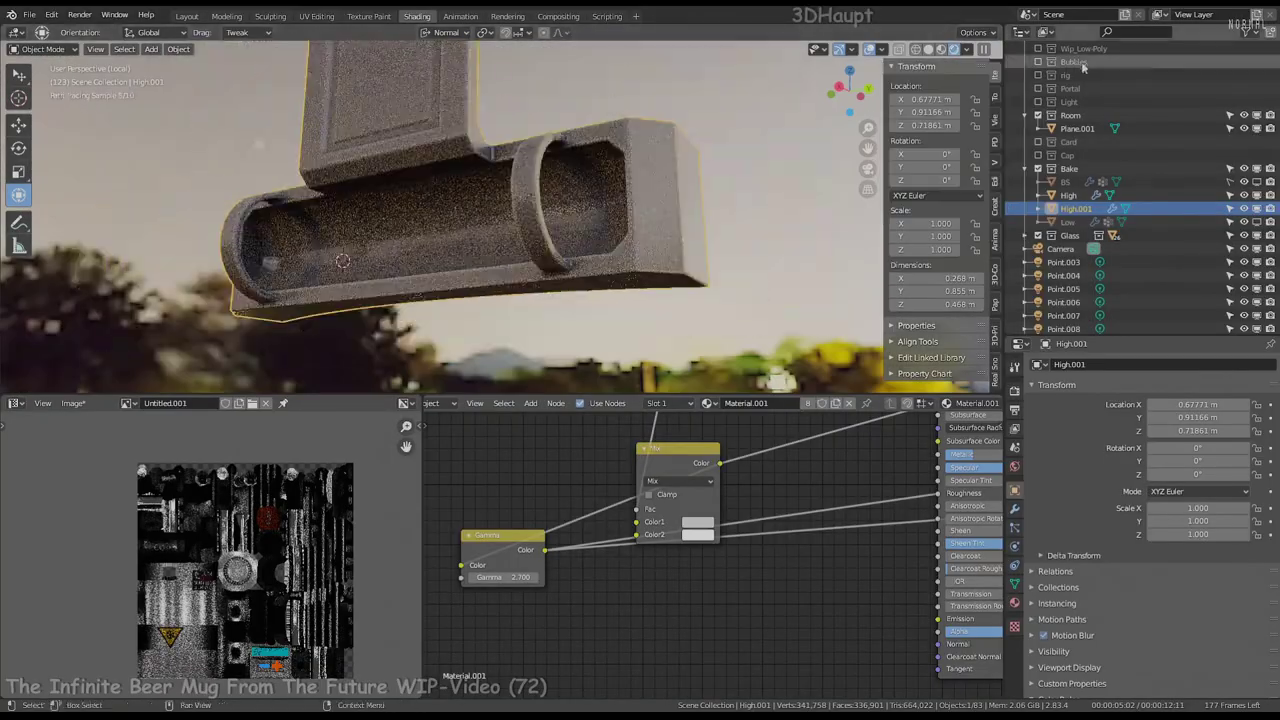
pyautogui.moveTo(420, 200)
pyautogui.mouseDown(button='middle')
pyautogui.moveTo(463, 157)
pyautogui.moveTo(520, 200)
pyautogui.mouseUp(button='middle')
pyautogui.scroll(3, 534, 363)
pyautogui.scroll(-3, 534, 363)
# Reset the Gamma node's value to 1.0 and orbit in close to the tray
pyautogui.scroll(-2, 680, 532)
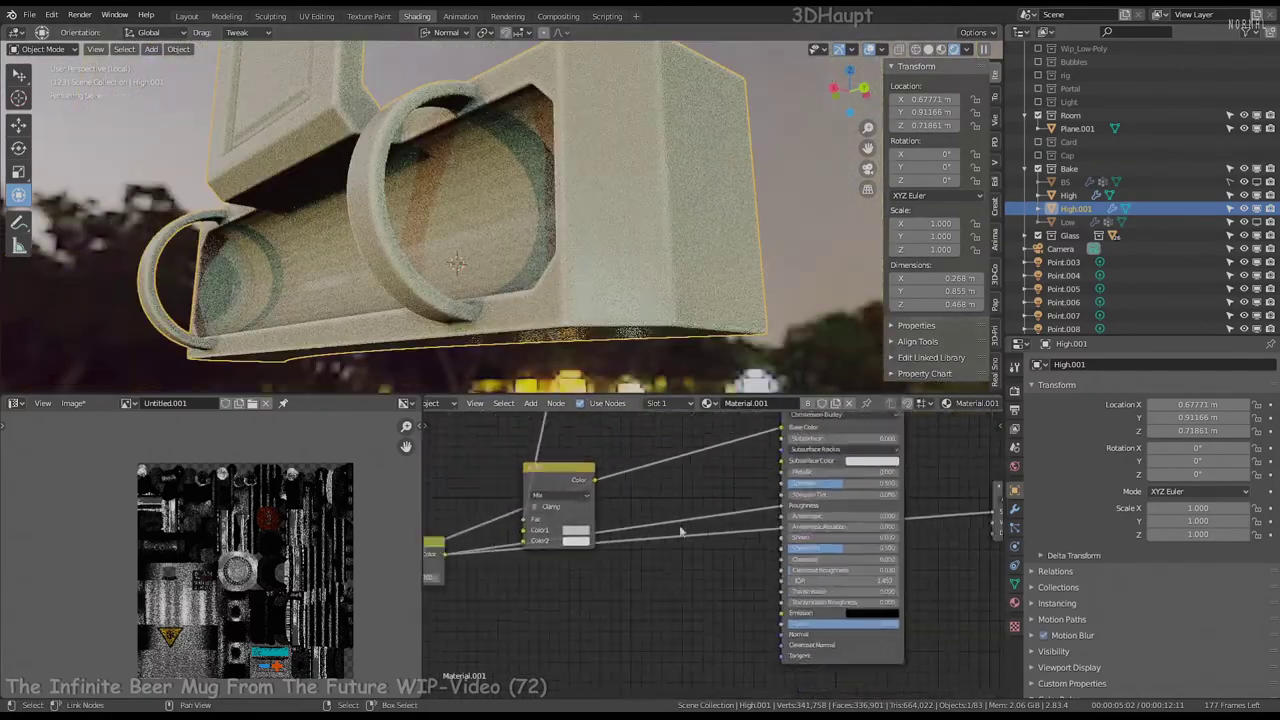
pyautogui.scroll(2, 600, 560)
pyautogui.moveTo(560, 578); pyautogui.dragTo(568, 578)
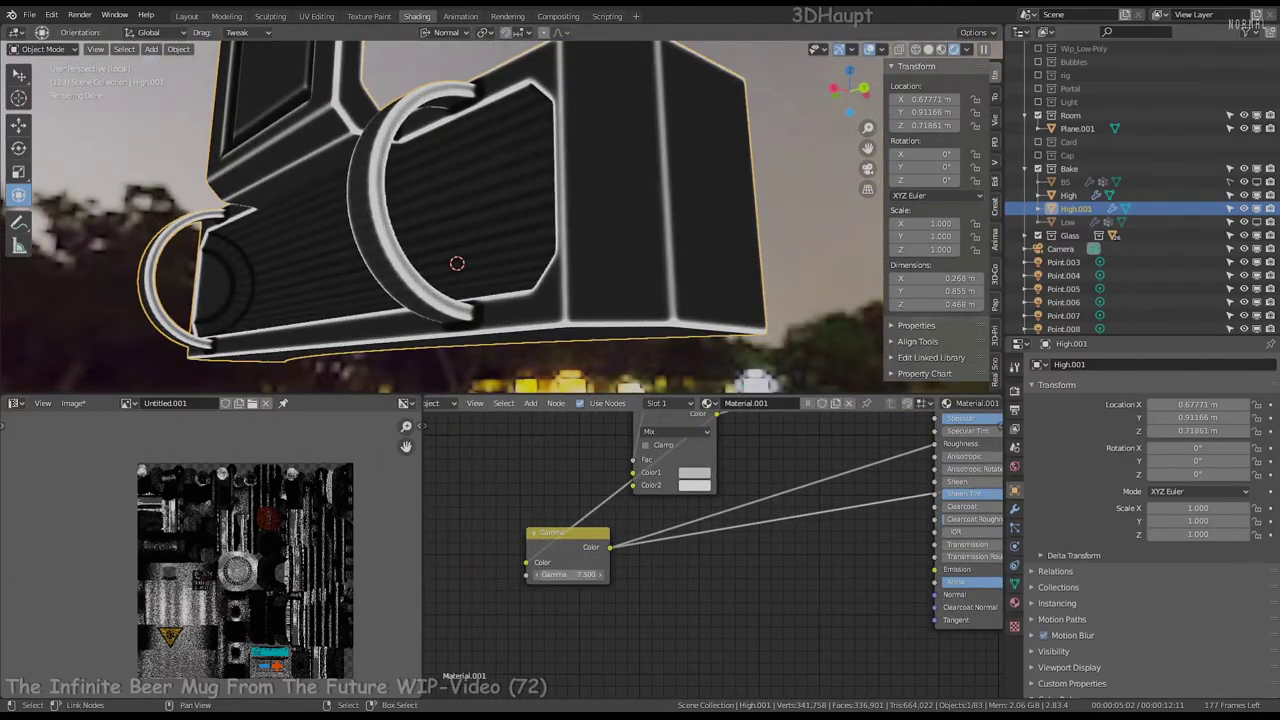
pyautogui.hotkey('ctrl', 'z')
pyautogui.scroll(-3, 600, 560)
pyautogui.moveTo(450, 250)
pyautogui.mouseDown(button='middle')
pyautogui.moveTo(505, 172)
pyautogui.moveTo(644, 231)
pyautogui.moveTo(624, 168)
pyautogui.mouseUp(button='middle')
pyautogui.scroll(-3, 624, 168)
pyautogui.scroll(-2, 550, 154)
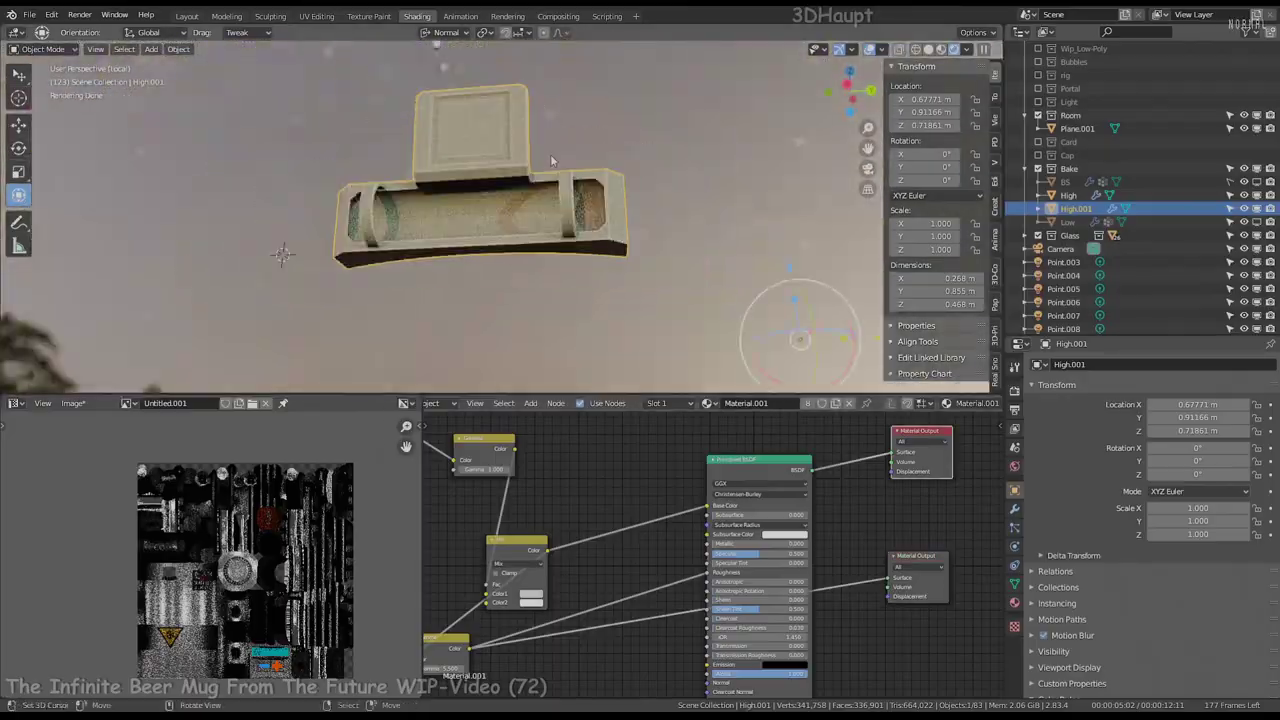
pyautogui.moveTo(550, 154); pyautogui.dragTo(855, 55, button='middle')
pyautogui.scroll(5, 590, 201)
pyautogui.moveTo(590, 201)
pyautogui.mouseDown(button='middle')
pyautogui.moveTo(513, 168)
pyautogui.moveTo(538, 152)
pyautogui.mouseUp(button='middle')
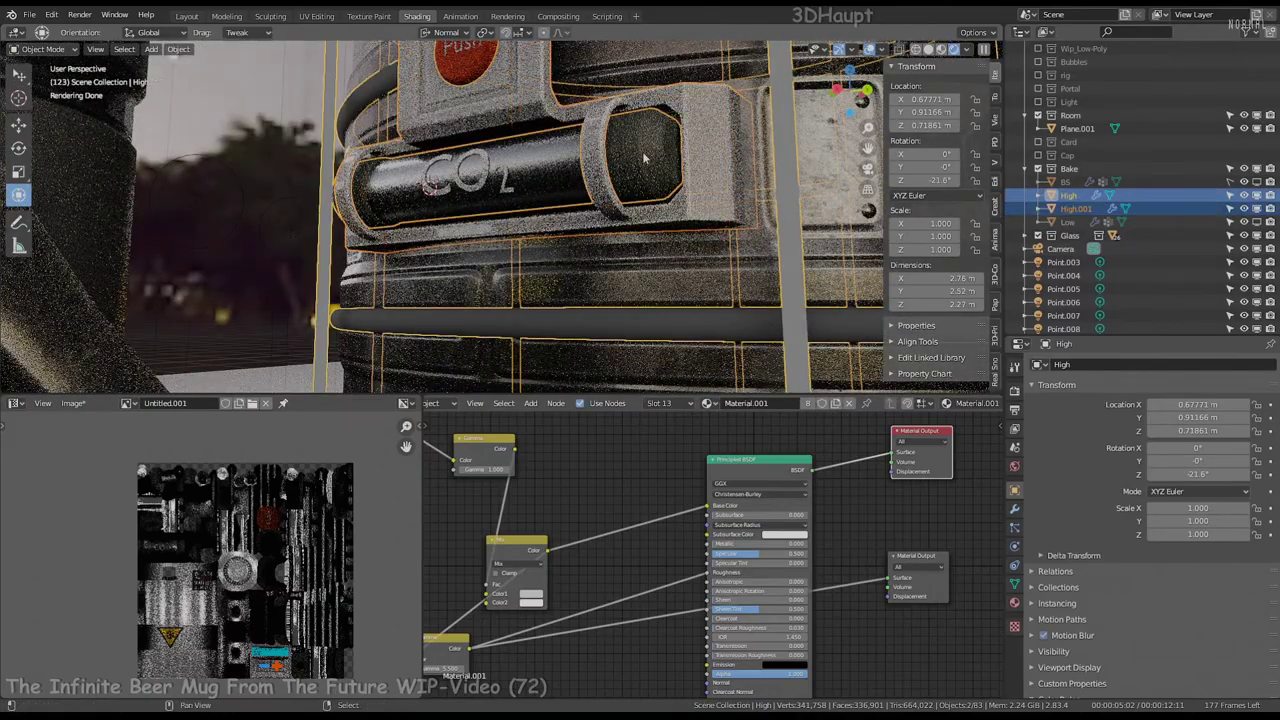
# Inspect the Mix node's grey first colour while viewing the CO2 cartridge and Push box
pyautogui.moveTo(538, 174)
pyautogui.mouseDown(button='middle')
pyautogui.moveTo(434, 197)
pyautogui.moveTo(410, 170)
pyautogui.moveTo(584, 180)
pyautogui.mouseUp(button='middle')
pyautogui.scroll(3, 434, 197)
pyautogui.scroll(-4, 434, 197)
pyautogui.scroll(4, 410, 170)
pyautogui.scroll(2, 704, 520)
pyautogui.scroll(-4, 737, 533)
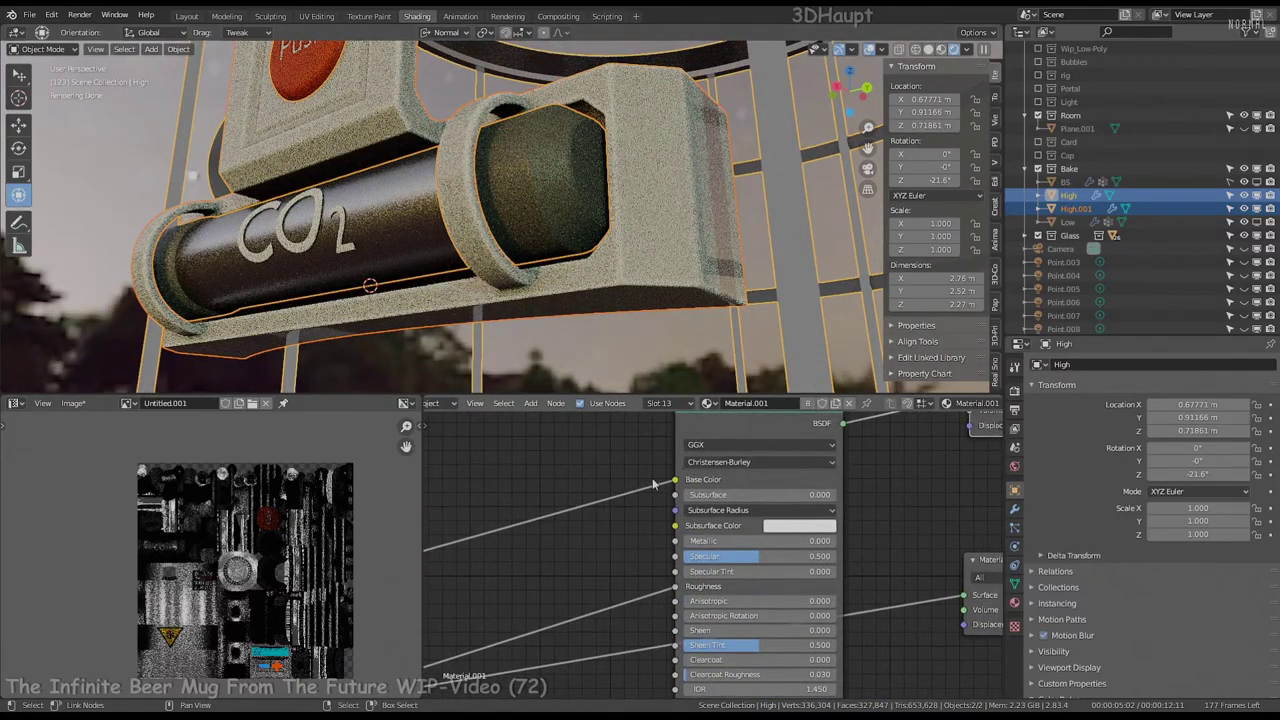
pyautogui.scroll(1, 539, 540)
pyautogui.scroll(3, 659, 484)
pyautogui.click(622, 502)
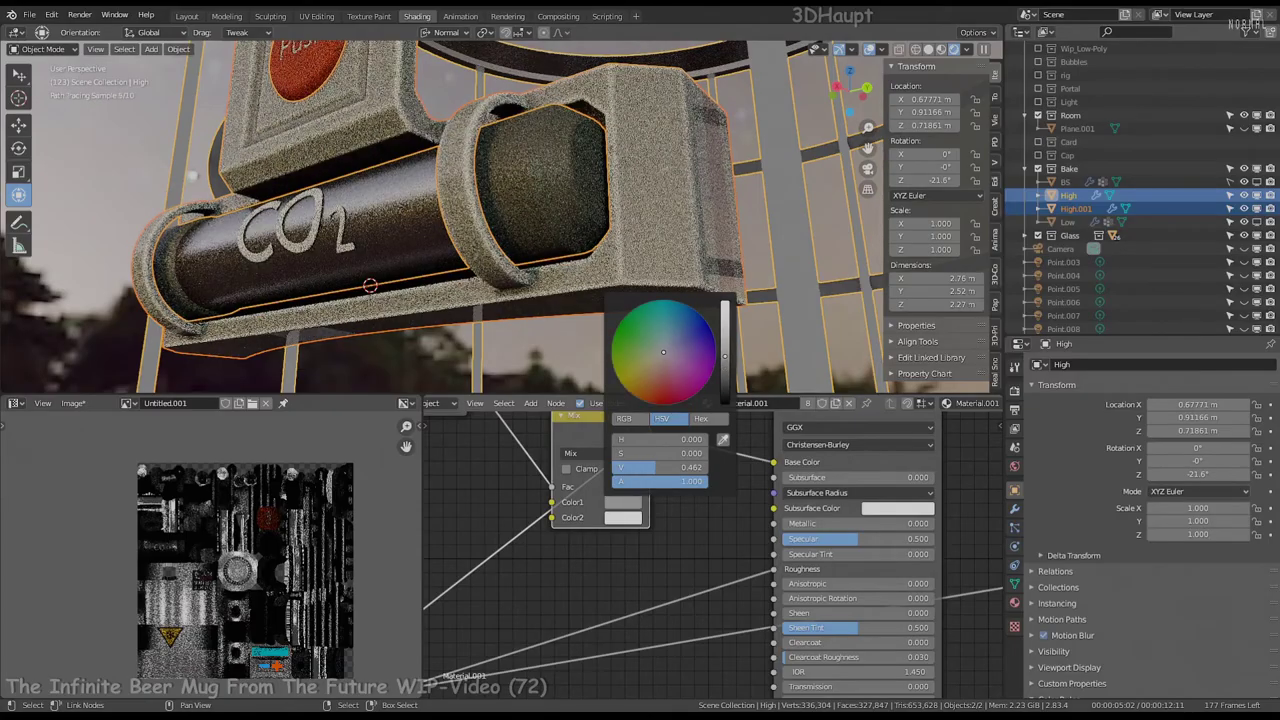
pyautogui.scroll(-4, 494, 199)
pyautogui.moveTo(494, 199); pyautogui.dragTo(433, 191, button='middle')
pyautogui.scroll(4, 494, 199)
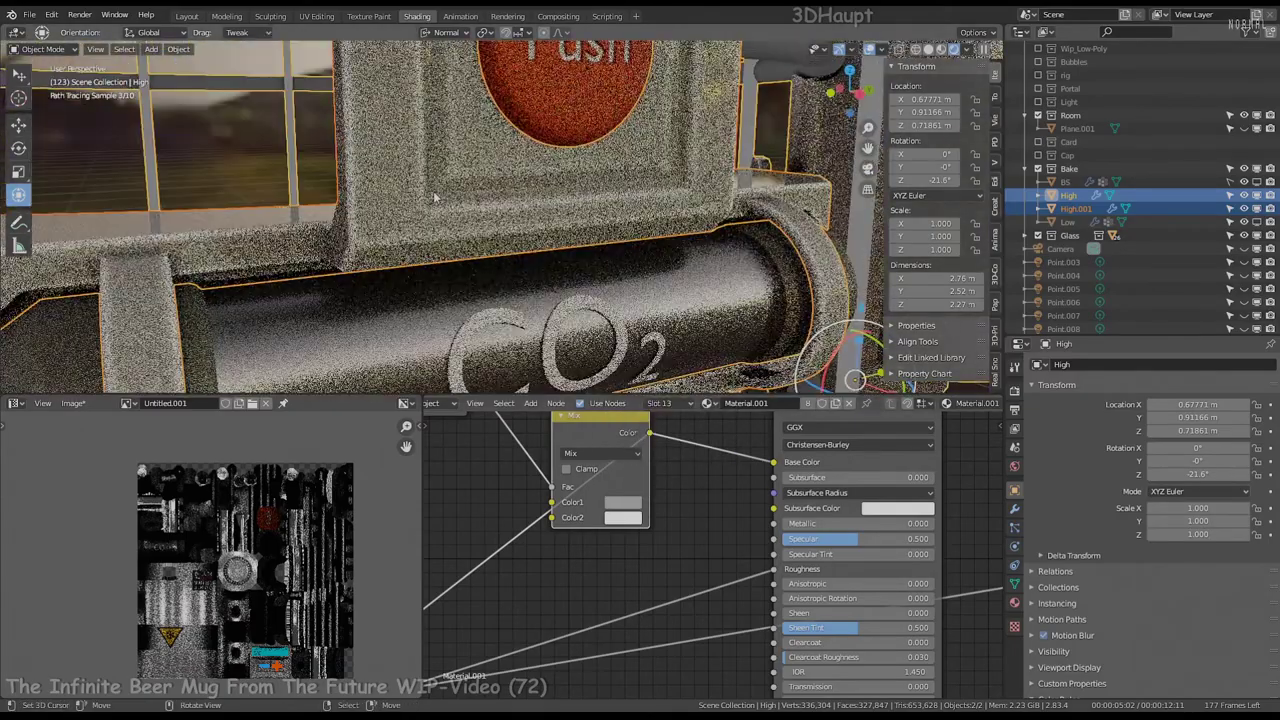
# Lower the second Gamma node's value from 5.500 to 3.100
pyautogui.moveTo(450, 690); pyautogui.dragTo(636, 580, button='middle')
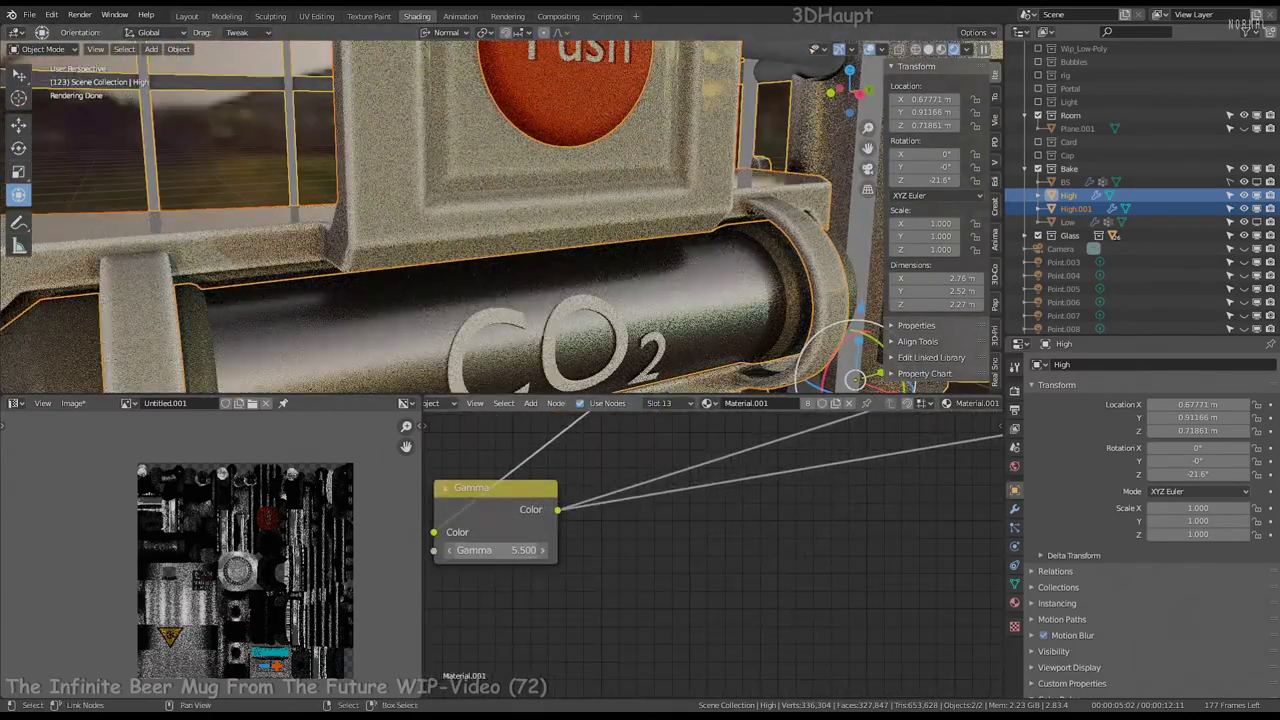
pyautogui.hotkey('ctrl', 'z')
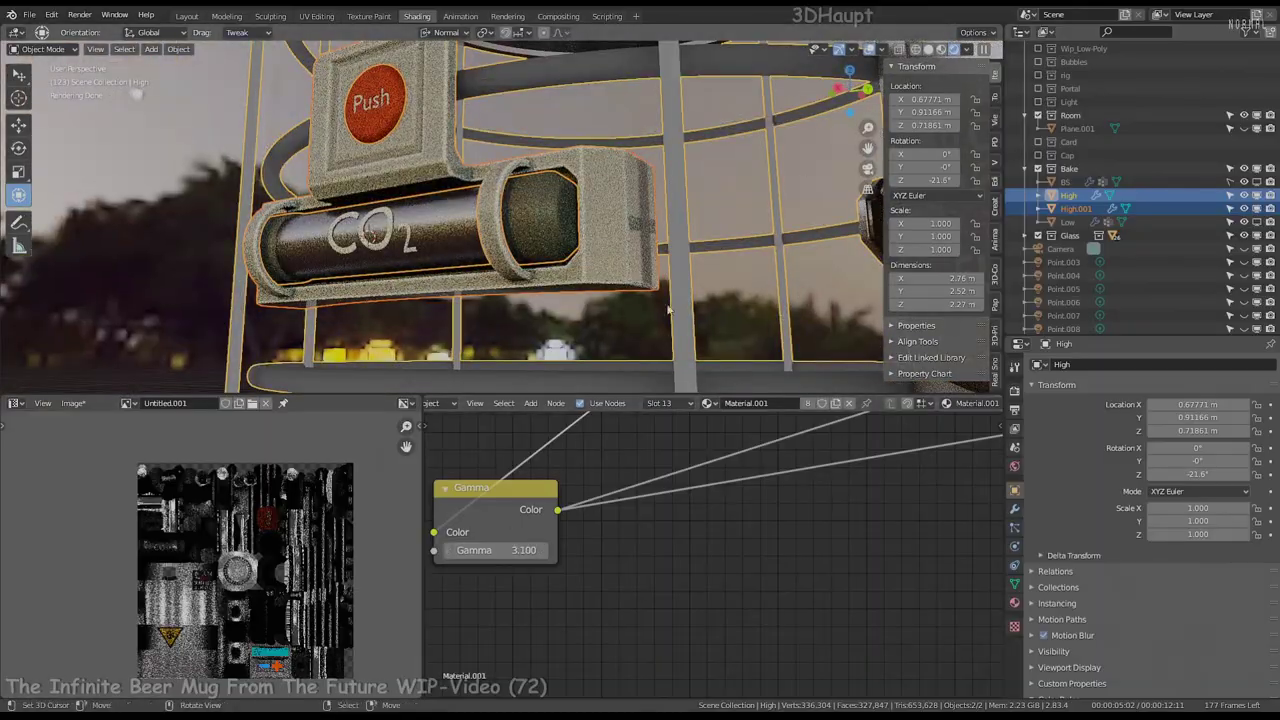
pyautogui.moveTo(636, 220); pyautogui.dragTo(560, 300, button='middle')
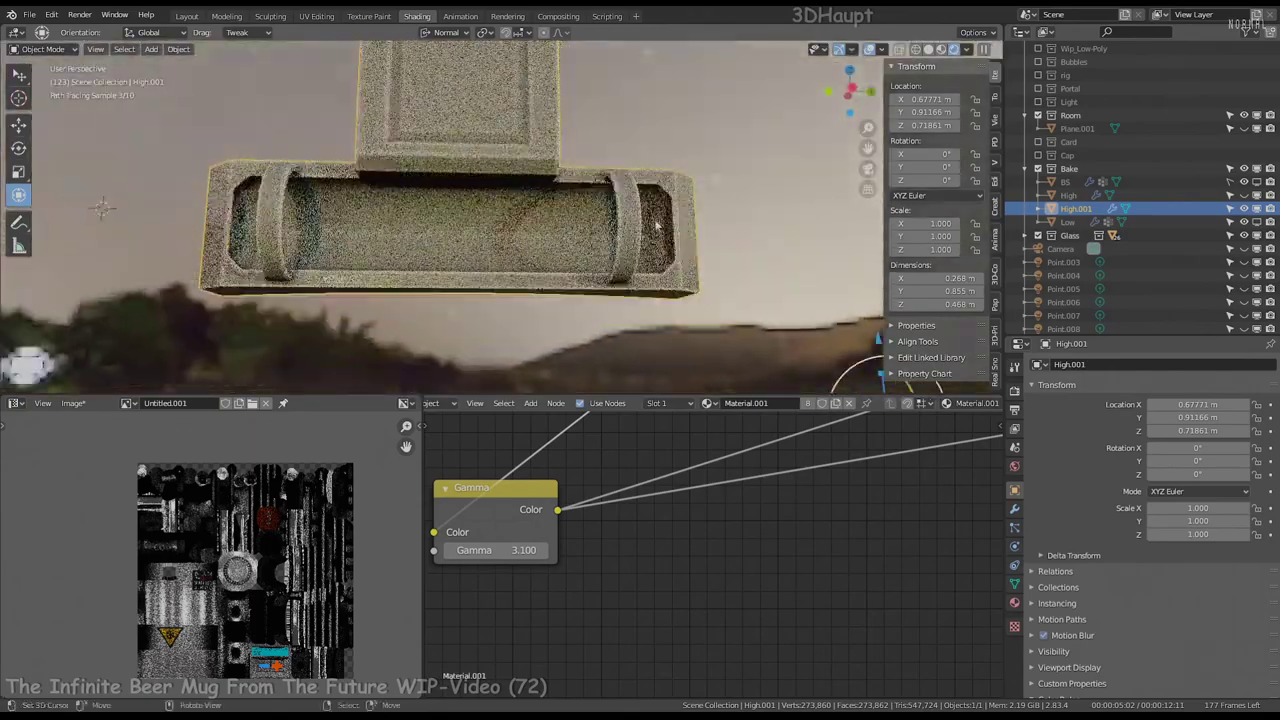
# Display the tray's wireframe on the model and save the file
pyautogui.scroll(-3, 1044, 598)
pyautogui.click(1062, 567)
pyautogui.scroll(-1, 1231, 600)
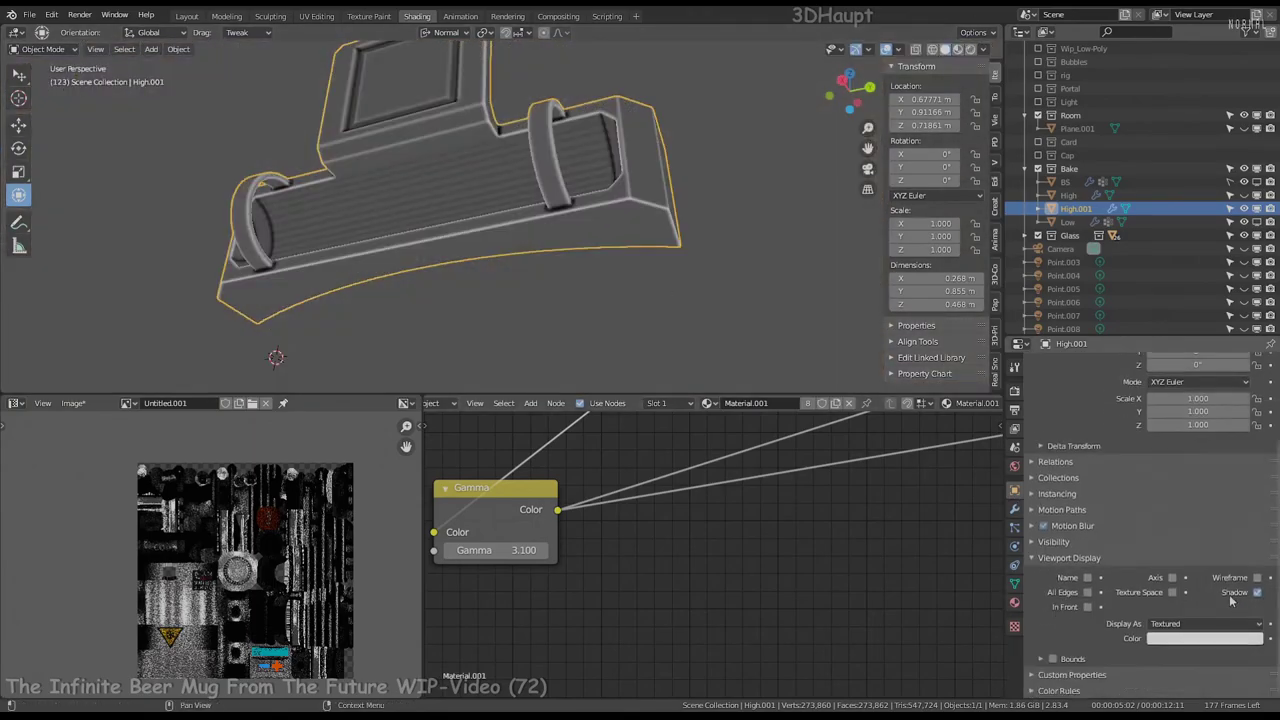
pyautogui.click(1257, 577)
pyautogui.scroll(5, 560, 230)
pyautogui.moveTo(560, 230); pyautogui.dragTo(645, 253, button='middle')
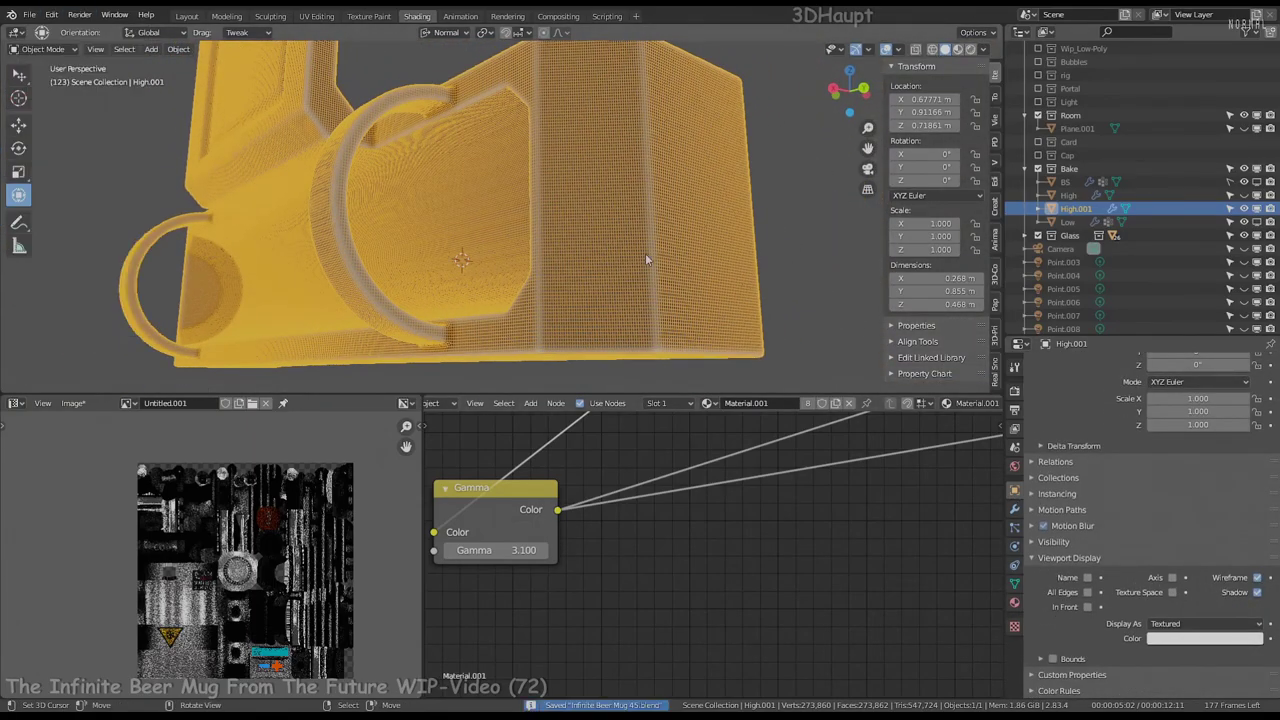
pyautogui.hotkey('ctrl', 's')
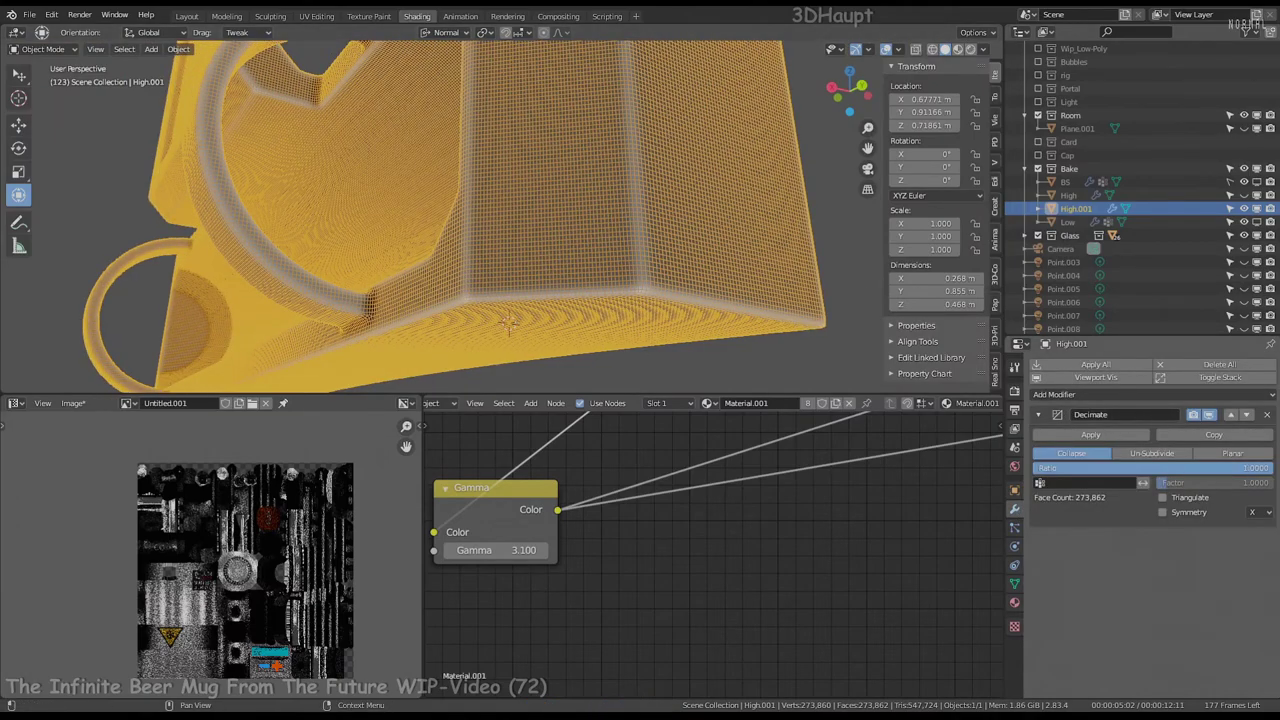
# Try Decimate ratios 0.2000 and 0.0500, settling on 0.1500
pyautogui.moveTo(1150, 467); pyautogui.dragTo(1140, 467)
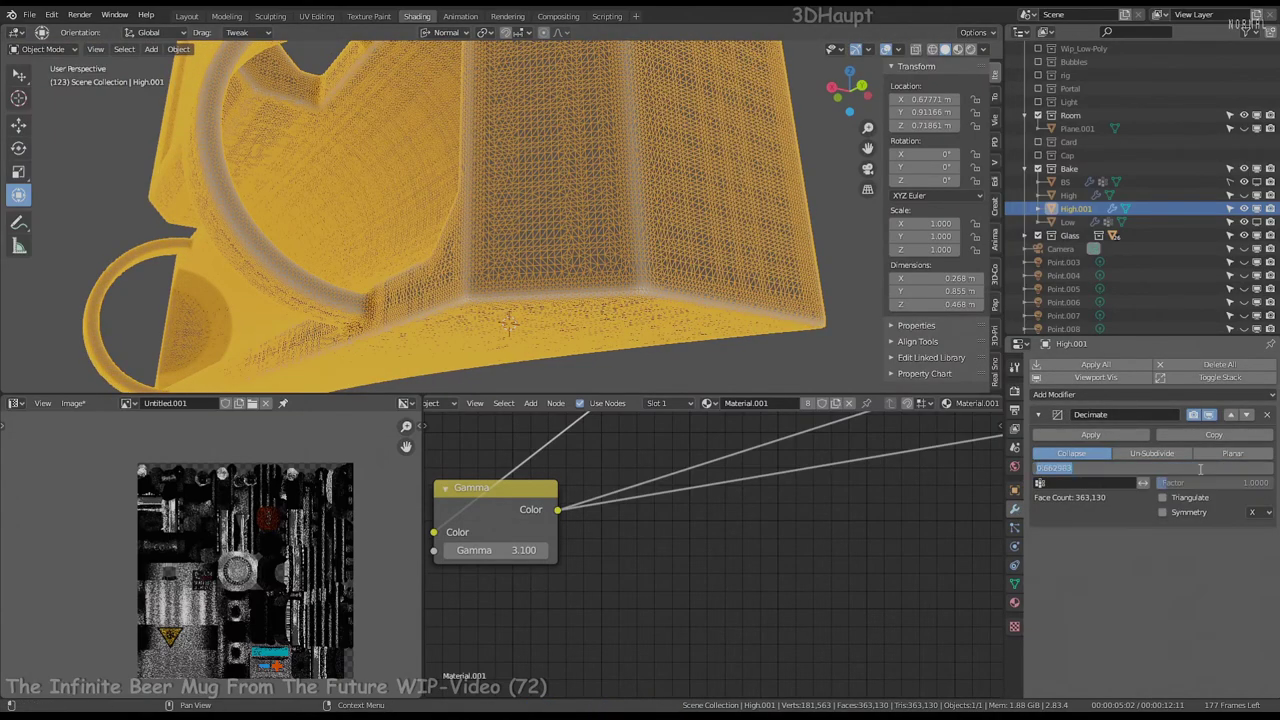
pyautogui.press('Return')
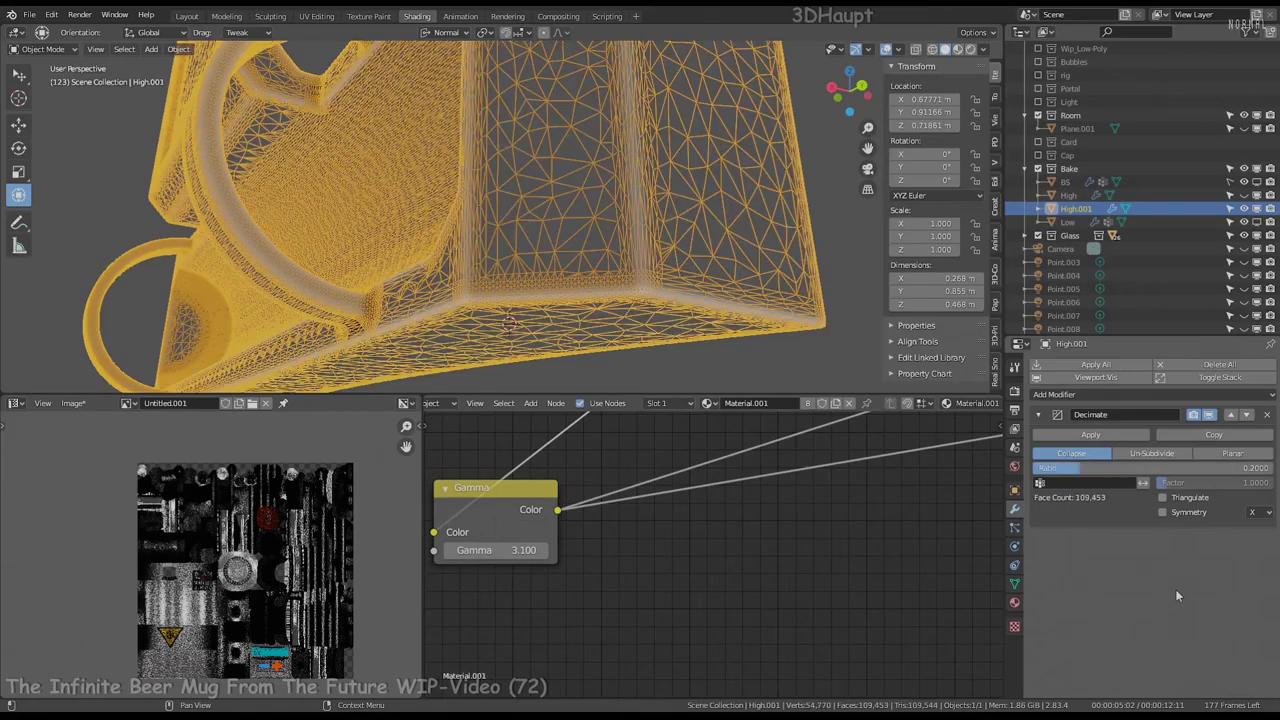
pyautogui.moveTo(686, 329); pyautogui.dragTo(749, 357, button='middle')
pyautogui.click(888, 49)
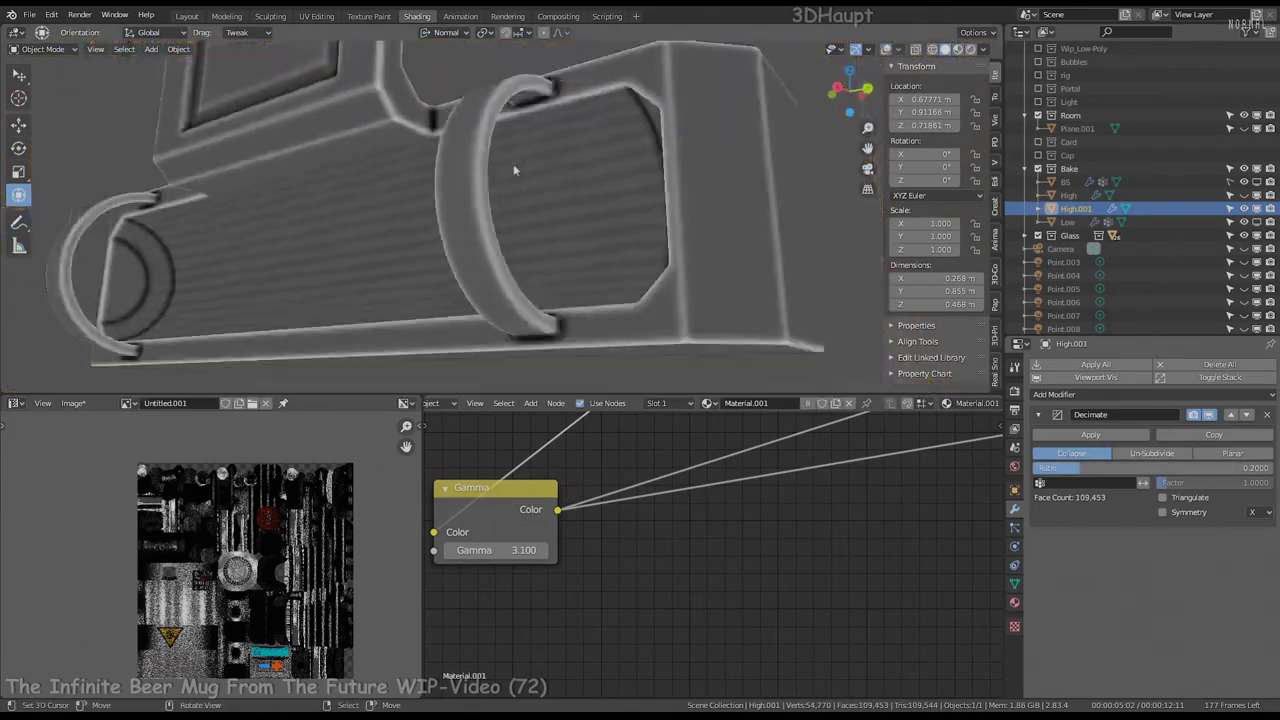
pyautogui.moveTo(514, 166); pyautogui.dragTo(546, 281, button='middle')
pyautogui.moveTo(489, 169)
pyautogui.mouseDown(button='middle')
pyautogui.moveTo(480, 175)
pyautogui.moveTo(548, 175)
pyautogui.moveTo(705, 57)
pyautogui.mouseUp(button='middle')
pyautogui.press('Return')
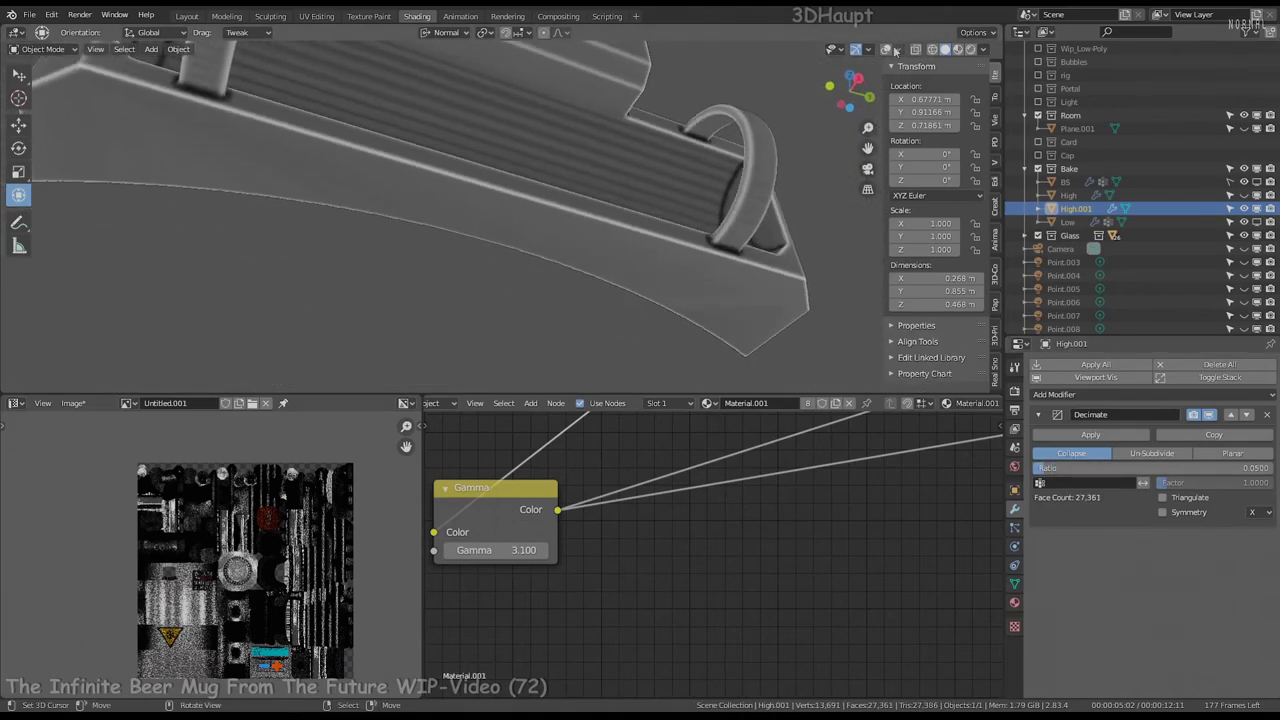
pyautogui.click(886, 49)
pyautogui.moveTo(480, 200)
pyautogui.mouseDown(button='middle')
pyautogui.moveTo(362, 171)
pyautogui.moveTo(510, 266)
pyautogui.moveTo(692, 170)
pyautogui.moveTo(515, 208)
pyautogui.mouseUp(button='middle')
pyautogui.press('Return')
# Hide overlays and briefly maximise the 3D view to inspect the tray's side
pyautogui.hotkey('shift', 'alt', 'z')
pyautogui.hotkey('ctrl', 'space')
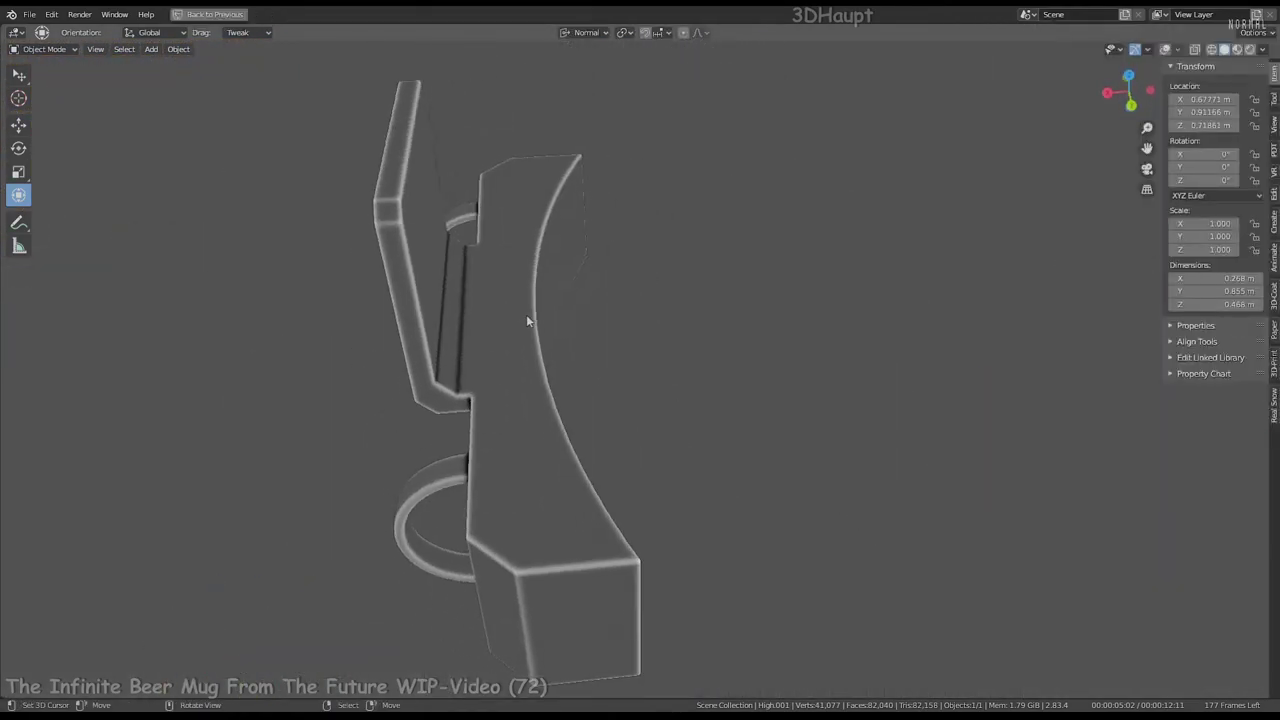
pyautogui.moveTo(527, 320)
pyautogui.mouseDown(button='middle')
pyautogui.moveTo(429, 272)
pyautogui.moveTo(831, 157)
pyautogui.moveTo(735, 301)
pyautogui.moveTo(750, 296)
pyautogui.mouseUp(button='middle')
pyautogui.hotkey('ctrl', 'space')
# Lower the Gamma node's value and orbit close to the tray's panel
pyautogui.moveTo(430, 575); pyautogui.dragTo(614, 572, button='middle')
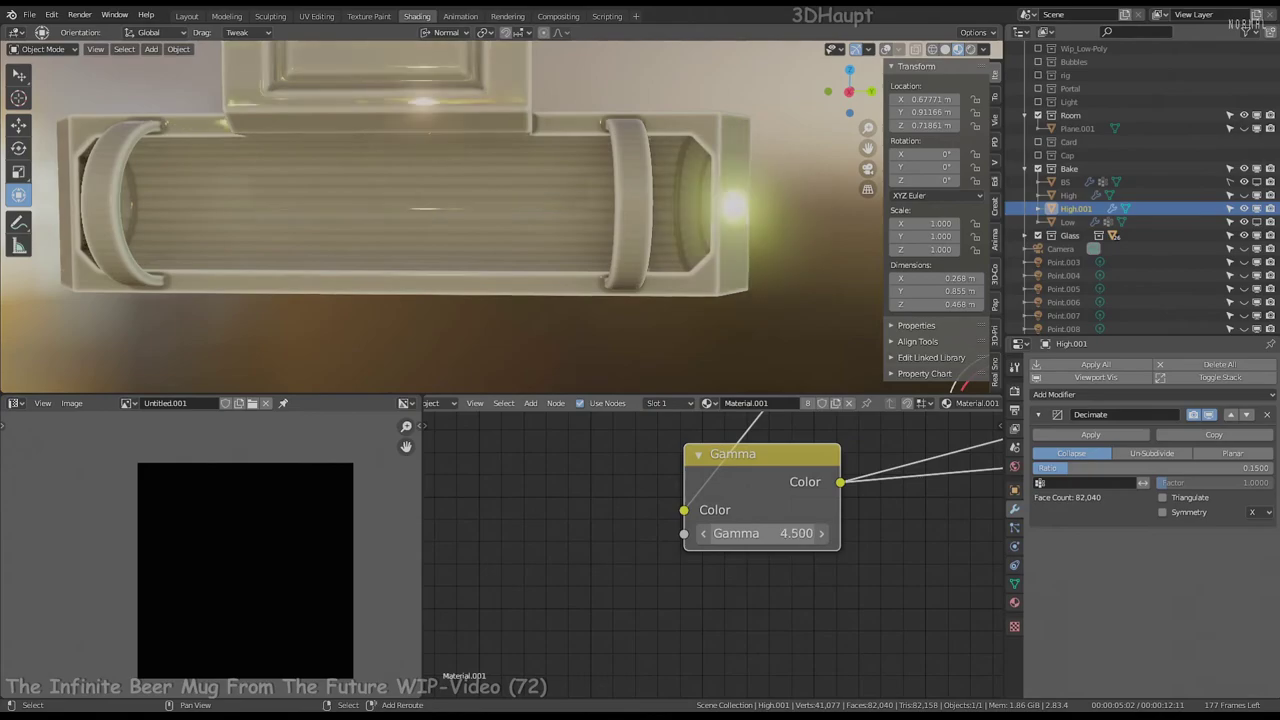
pyautogui.scroll(-2, 857, 343)
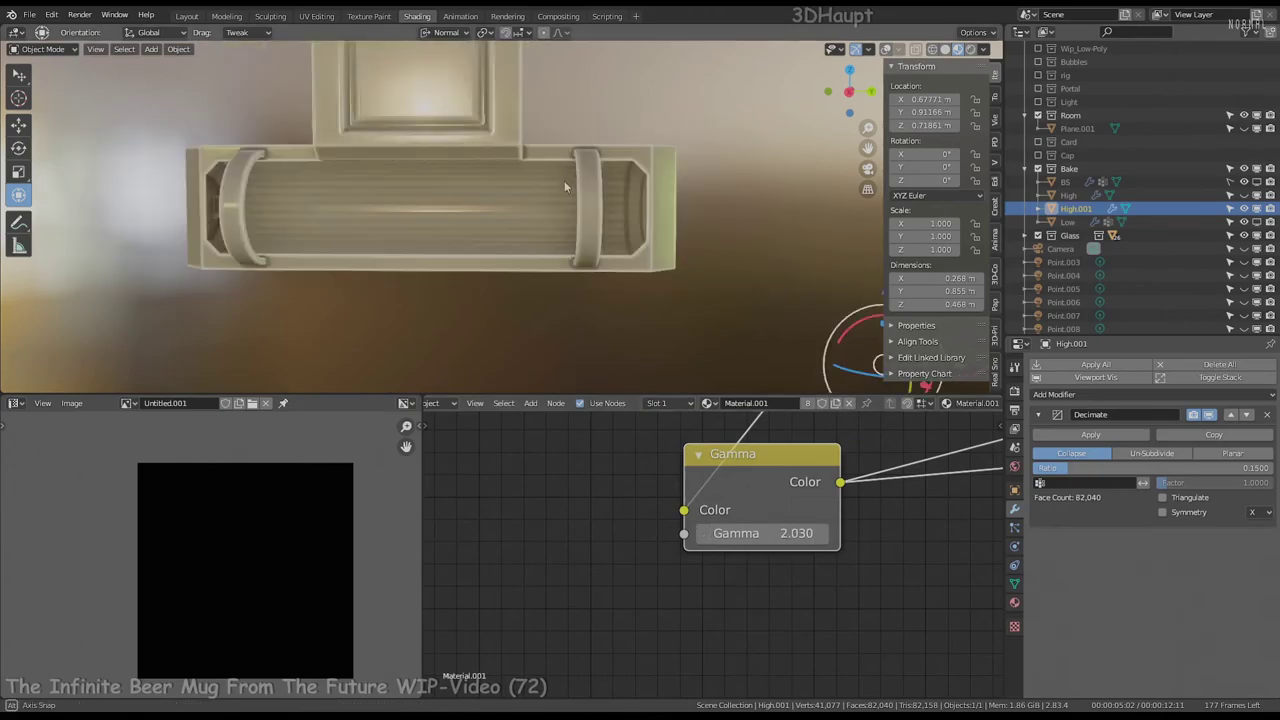
pyautogui.moveTo(807, 533); pyautogui.dragTo(547, 656, button='middle')
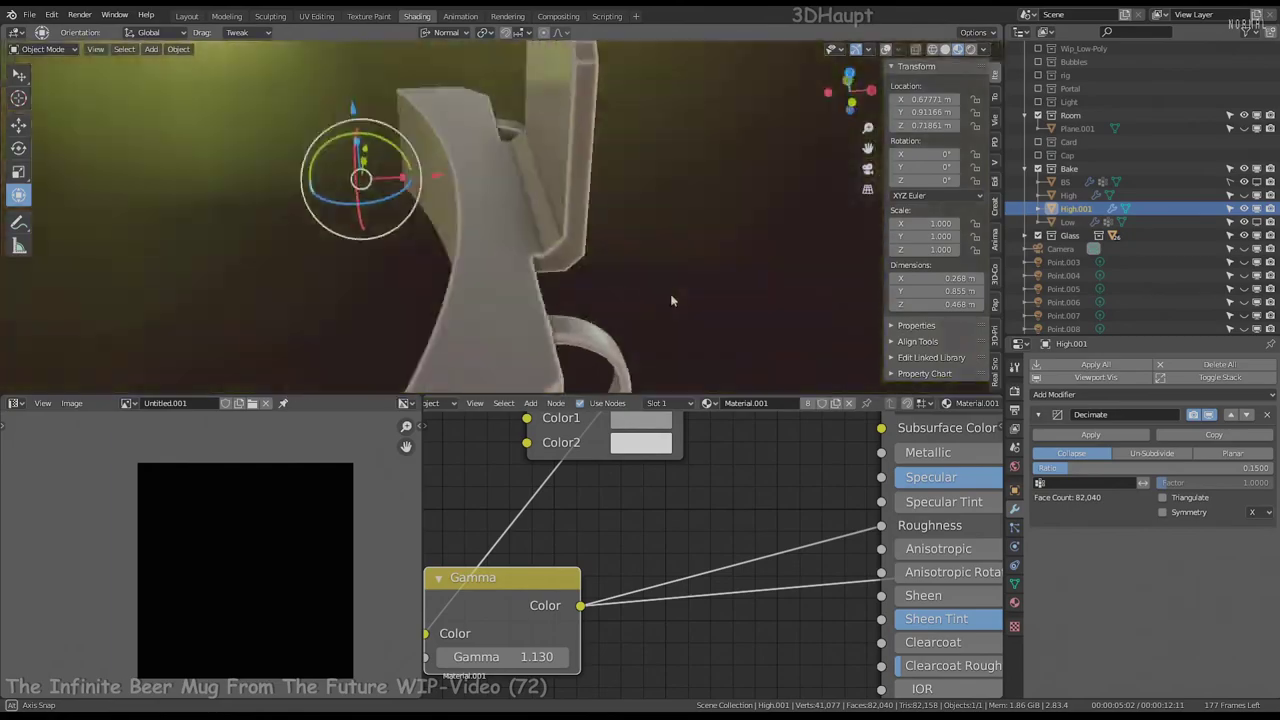
pyautogui.keyDown('alt'); pyautogui.moveTo(677, 294); pyautogui.dragTo(612, 330, button='middle'); pyautogui.keyUp('alt')
pyautogui.scroll(3, 612, 330)
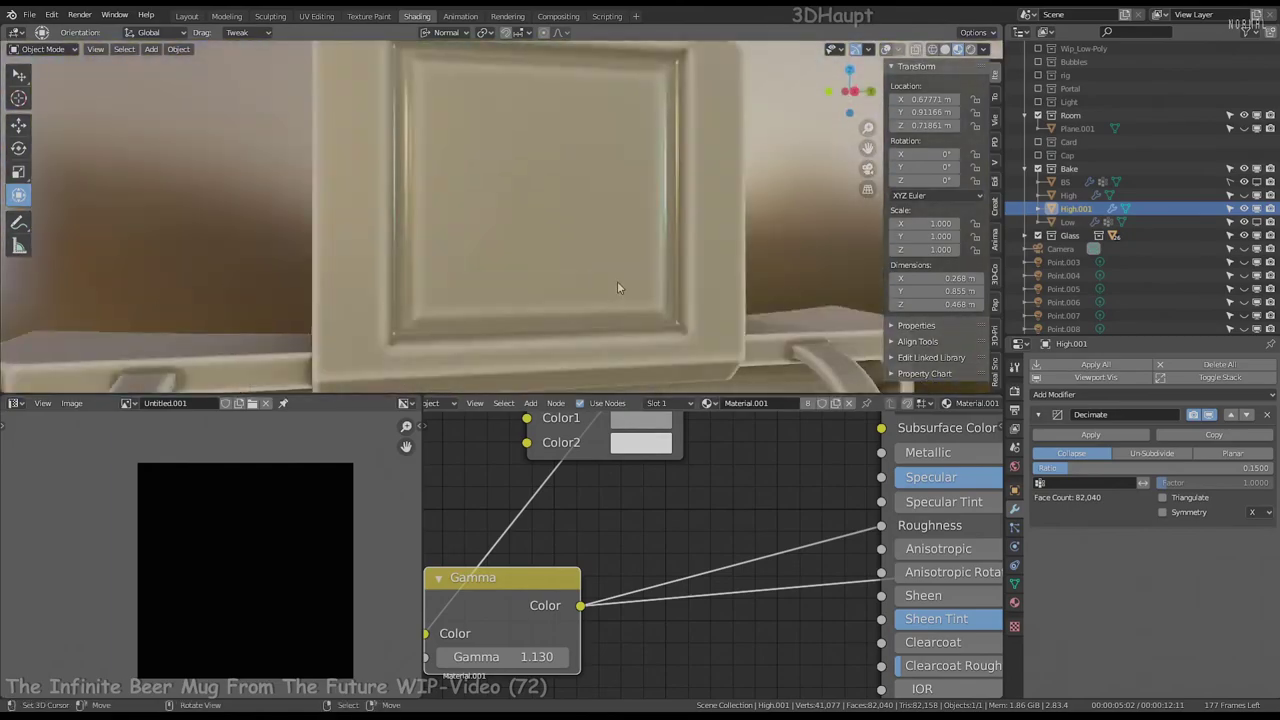
pyautogui.moveTo(617, 281)
pyautogui.keyDown('alt'); pyautogui.mouseDown(button='middle')
pyautogui.moveTo(560, 237)
pyautogui.moveTo(602, 230)
pyautogui.mouseUp(button='middle'); pyautogui.keyUp('alt')
# Zoom and orbit around the tray's panel from several angles
pyautogui.scroll(-4, 661, 513)
pyautogui.scroll(-1, 661, 513)
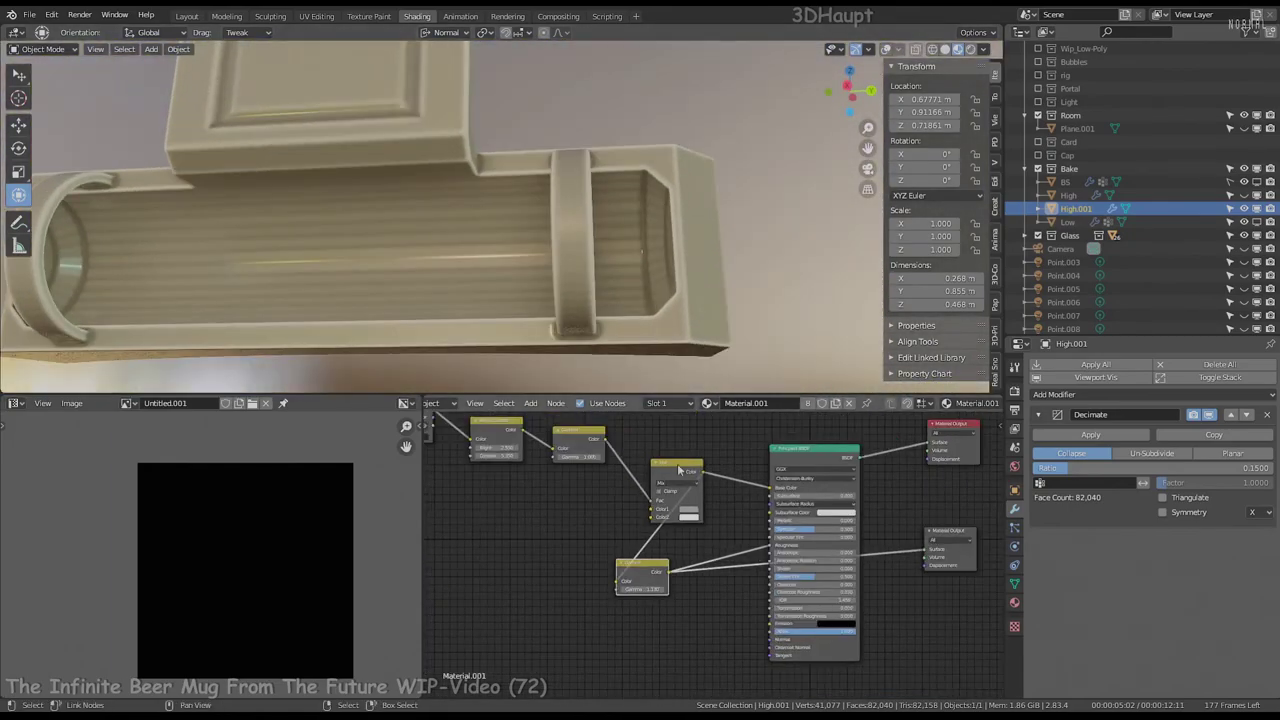
pyautogui.scroll(2, 840, 530)
pyautogui.scroll(1, 840, 530)
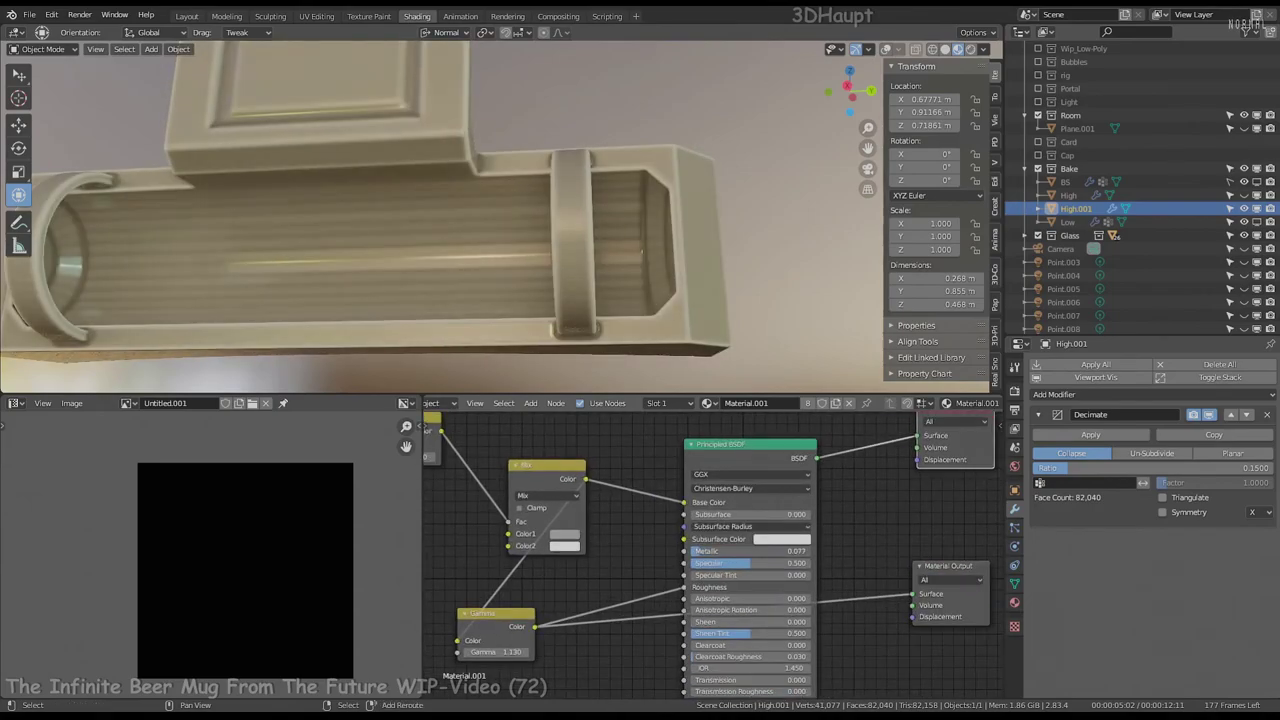
pyautogui.scroll(-1, 700, 550)
pyautogui.moveTo(450, 250); pyautogui.dragTo(535, 300, button='middle')
pyautogui.scroll(2, 535, 537)
# Darken the Mix node's second colour and orbit out to see the whole tray
pyautogui.moveTo(560, 472); pyautogui.dragTo(655, 511)
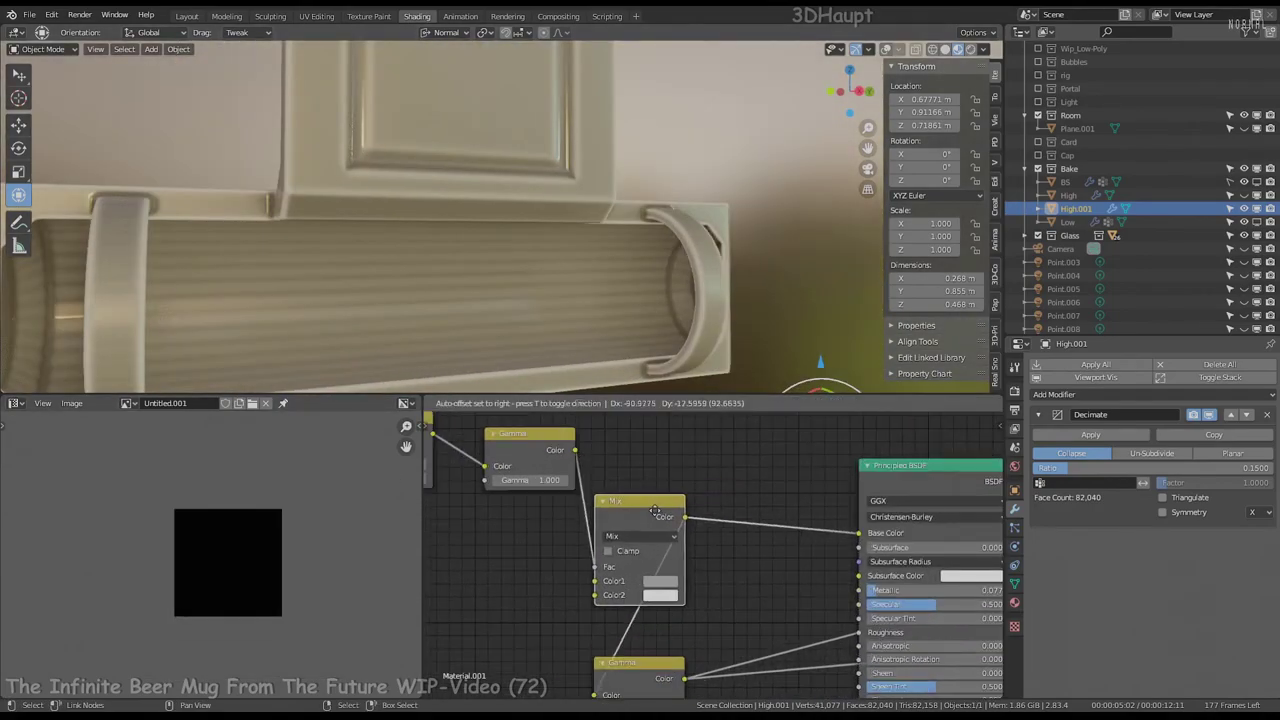
pyautogui.click(666, 597)
pyautogui.moveTo(700, 562); pyautogui.dragTo(690, 562)
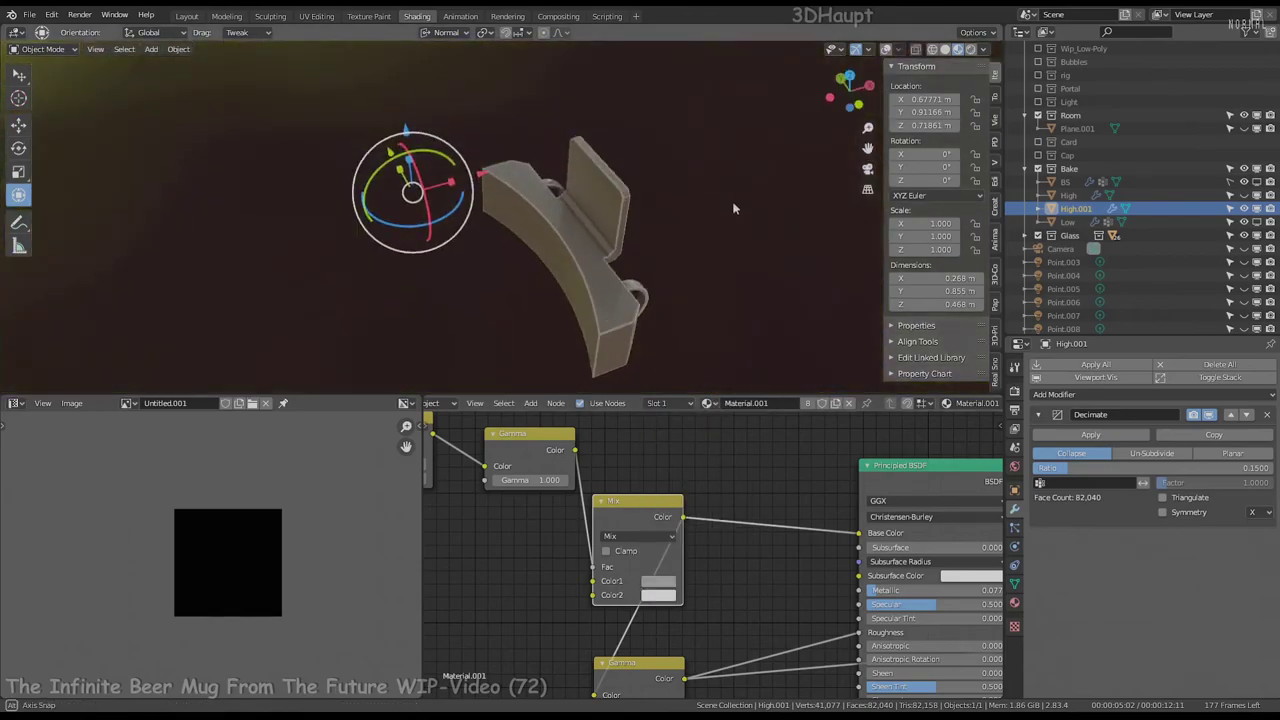
pyautogui.moveTo(471, 176)
pyautogui.mouseDown(button='middle')
pyautogui.moveTo(320, 192)
pyautogui.moveTo(648, 190)
pyautogui.moveTo(637, 231)
pyautogui.moveTo(578, 235)
pyautogui.moveTo(600, 240)
pyautogui.mouseUp(button='middle')
pyautogui.scroll(2, 637, 235)
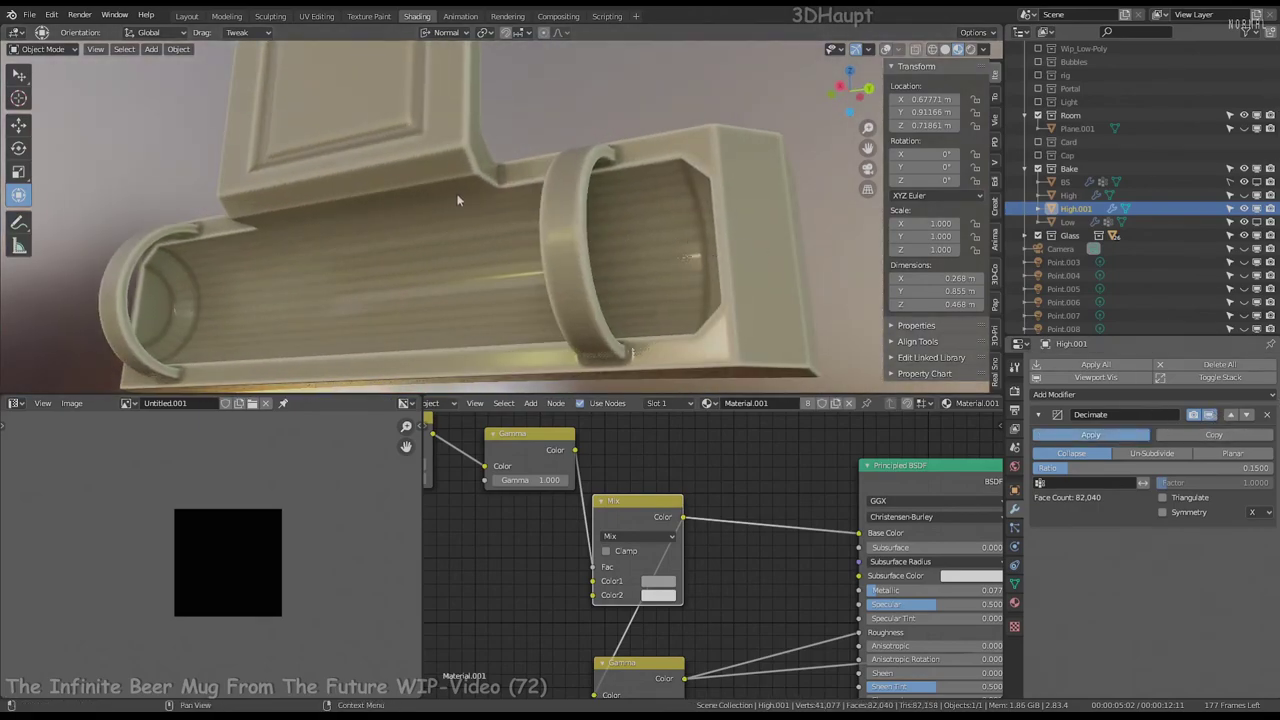
pyautogui.moveTo(466, 197); pyautogui.dragTo(624, 199, button='middle')
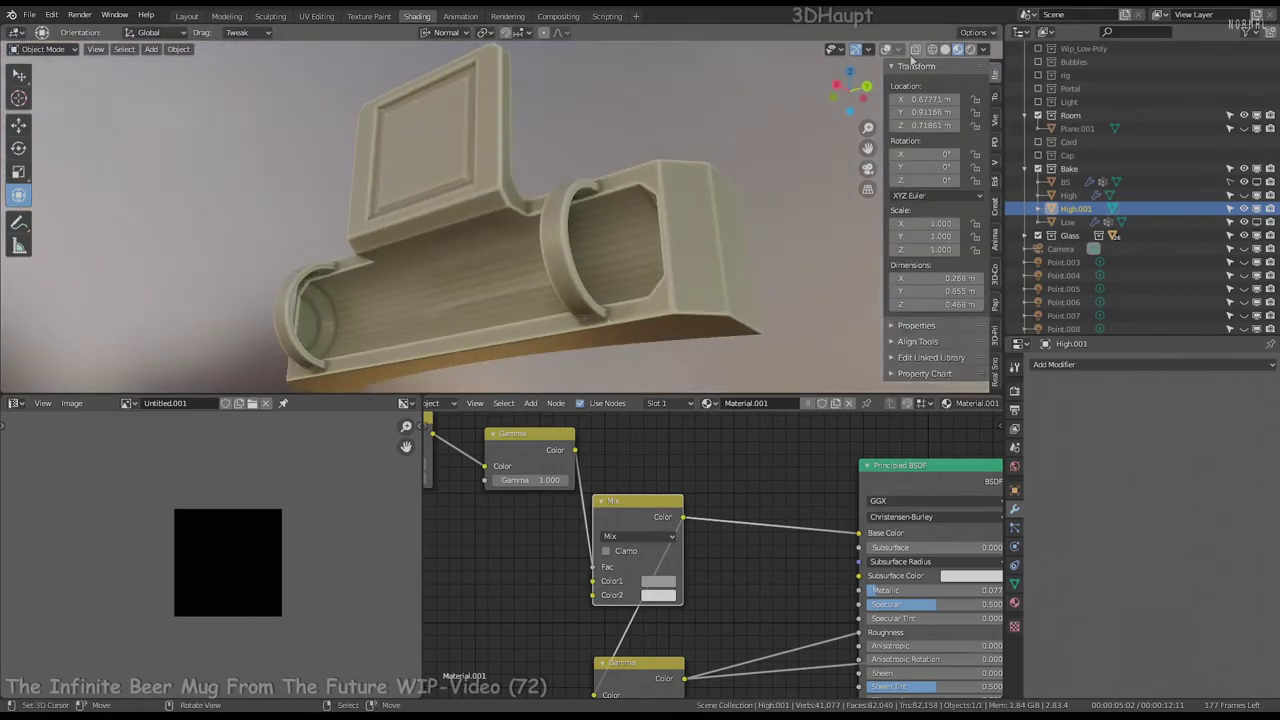
# Restore overlays, leave Edit Mode, switch to Material Preview and hide the Glass collection
pyautogui.click(886, 49)
pyautogui.moveTo(456, 131); pyautogui.dragTo(299, 125, button='middle')
pyautogui.press('Tab')
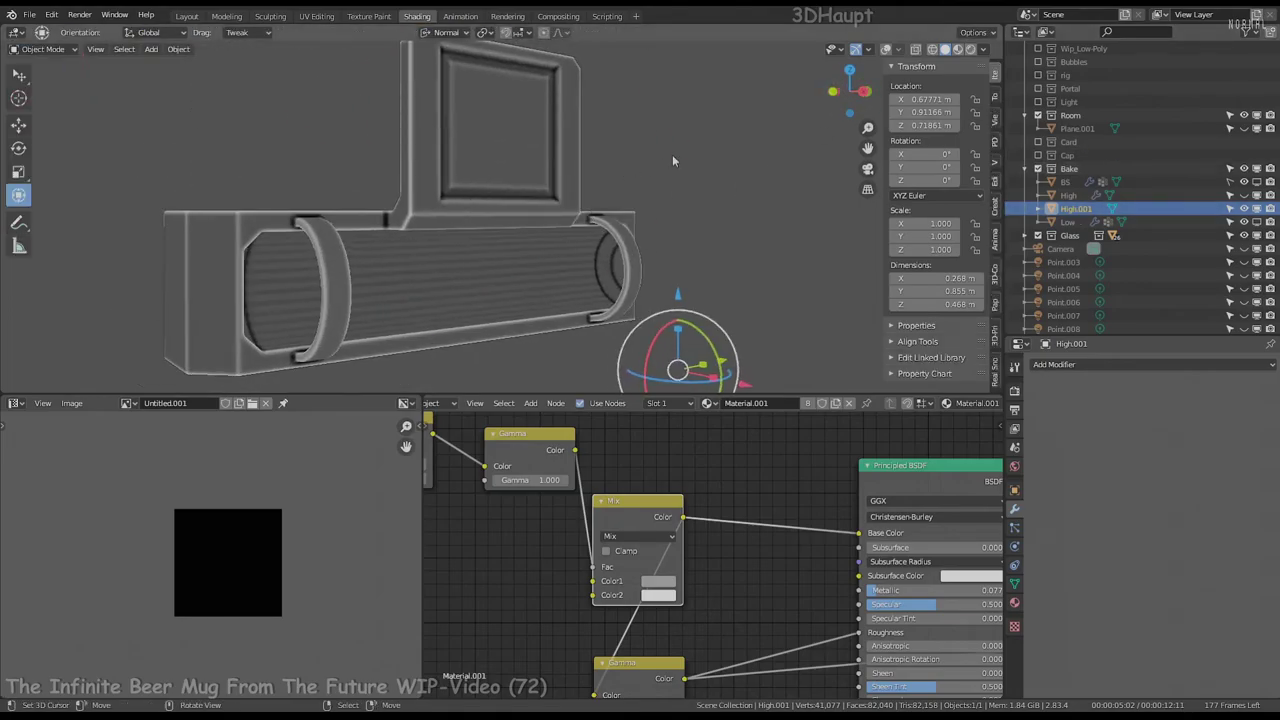
pyautogui.click(958, 50)
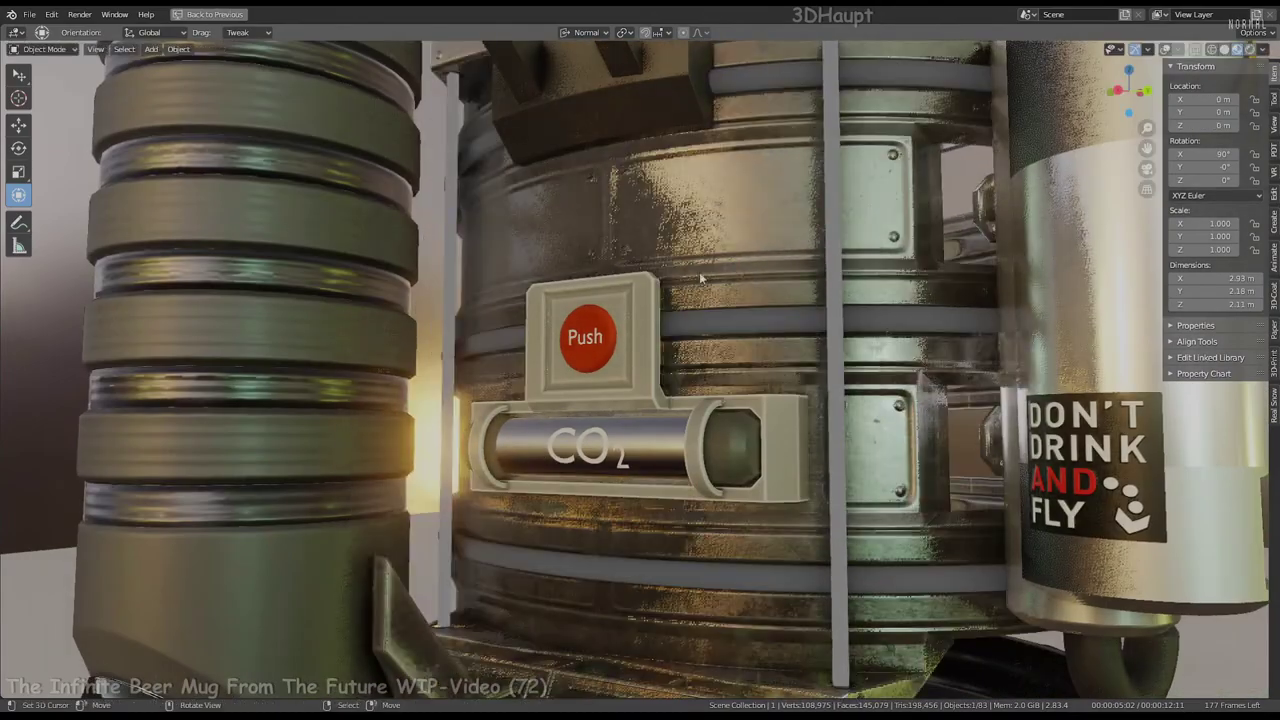
pyautogui.hotkey('ctrl', 'h')
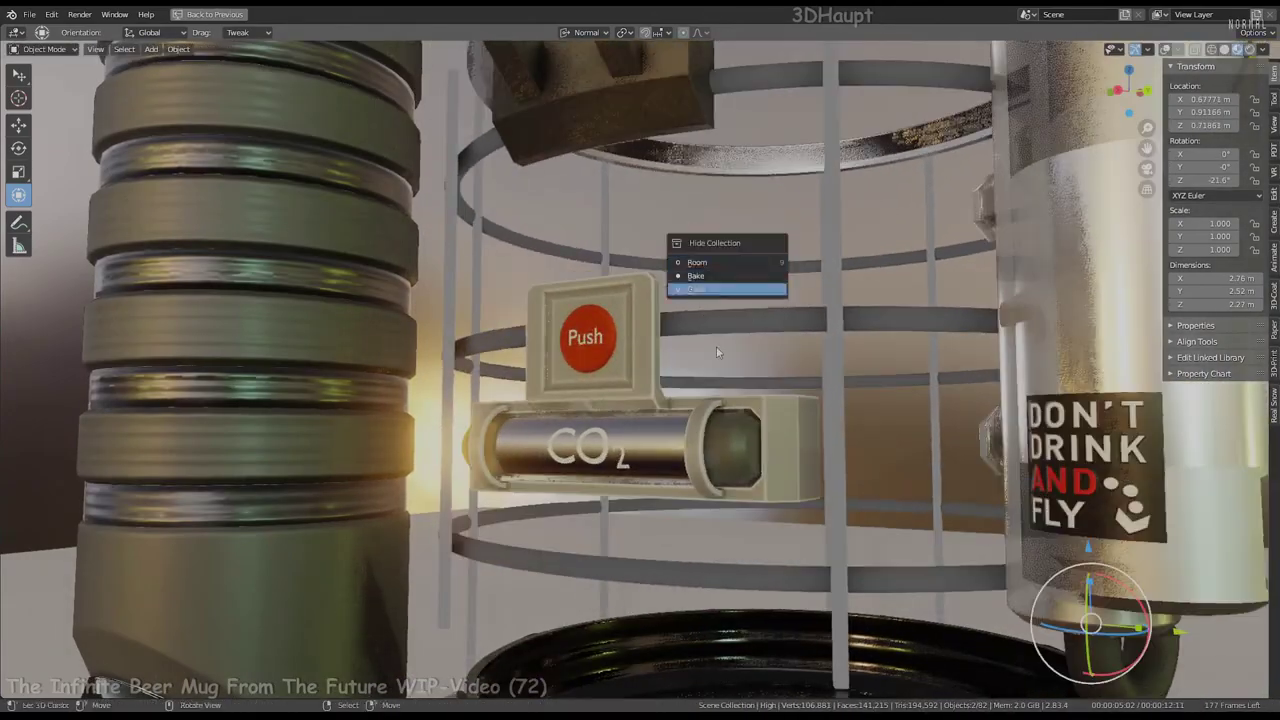
pyautogui.moveTo(716, 352); pyautogui.dragTo(531, 357, button='middle')
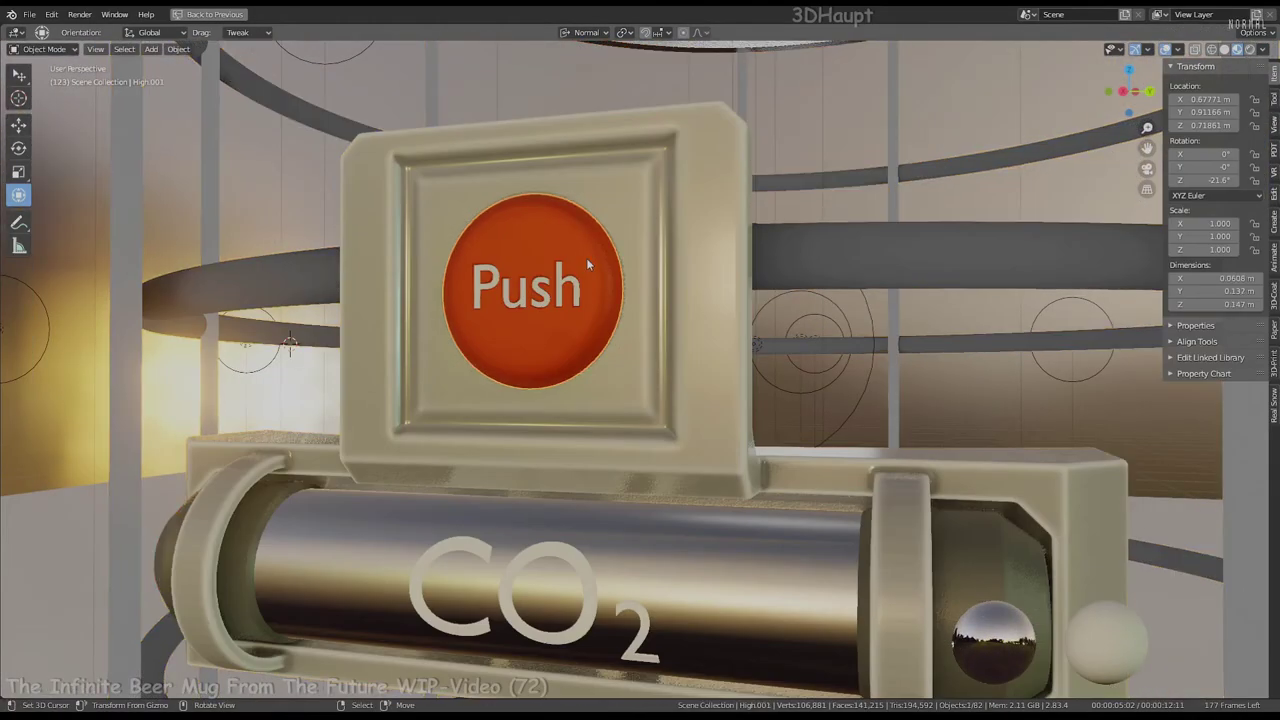
# Isolate the Push disc in Local view and separate its mesh by material
pyautogui.press('KP_Divide')
pyautogui.moveTo(586, 257)
pyautogui.mouseDown(button='middle')
pyautogui.moveTo(622, 303)
pyautogui.moveTo(465, 255)
pyautogui.moveTo(211, 277)
pyautogui.moveTo(754, 220)
pyautogui.moveTo(795, 316)
pyautogui.mouseUp(button='middle')
pyautogui.press('Tab')
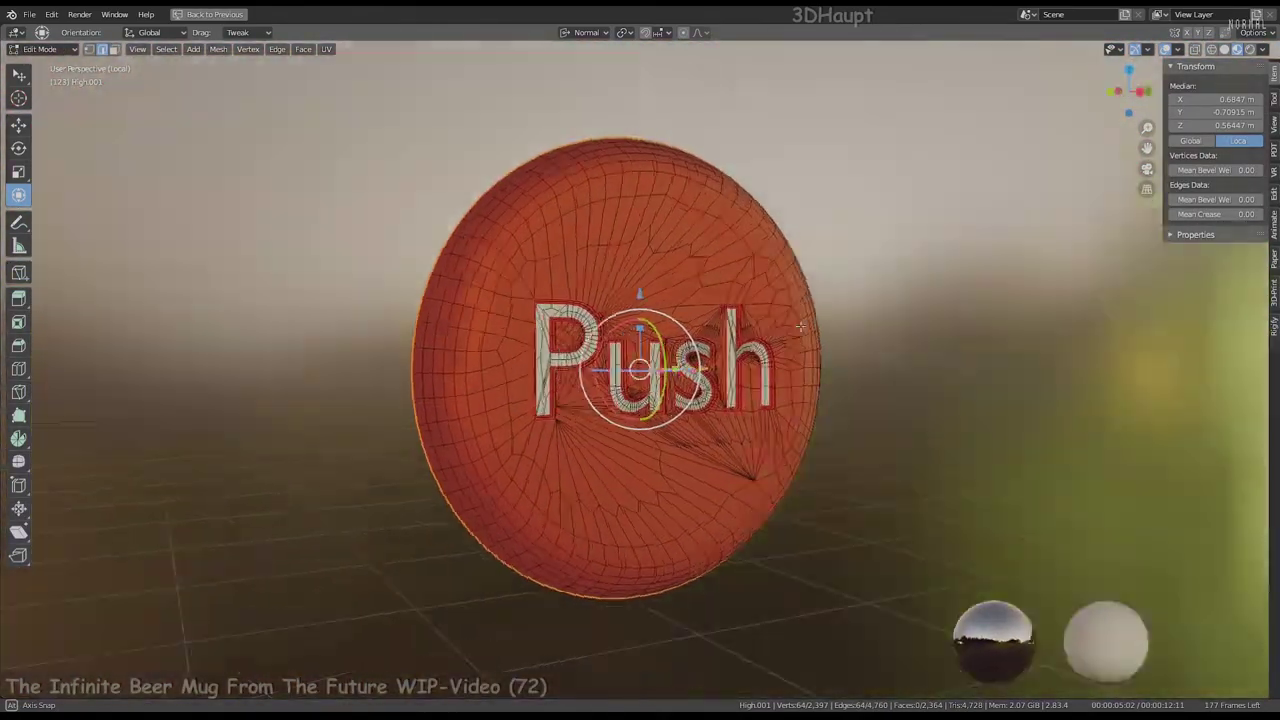
pyautogui.press('a')
pyautogui.press('p')
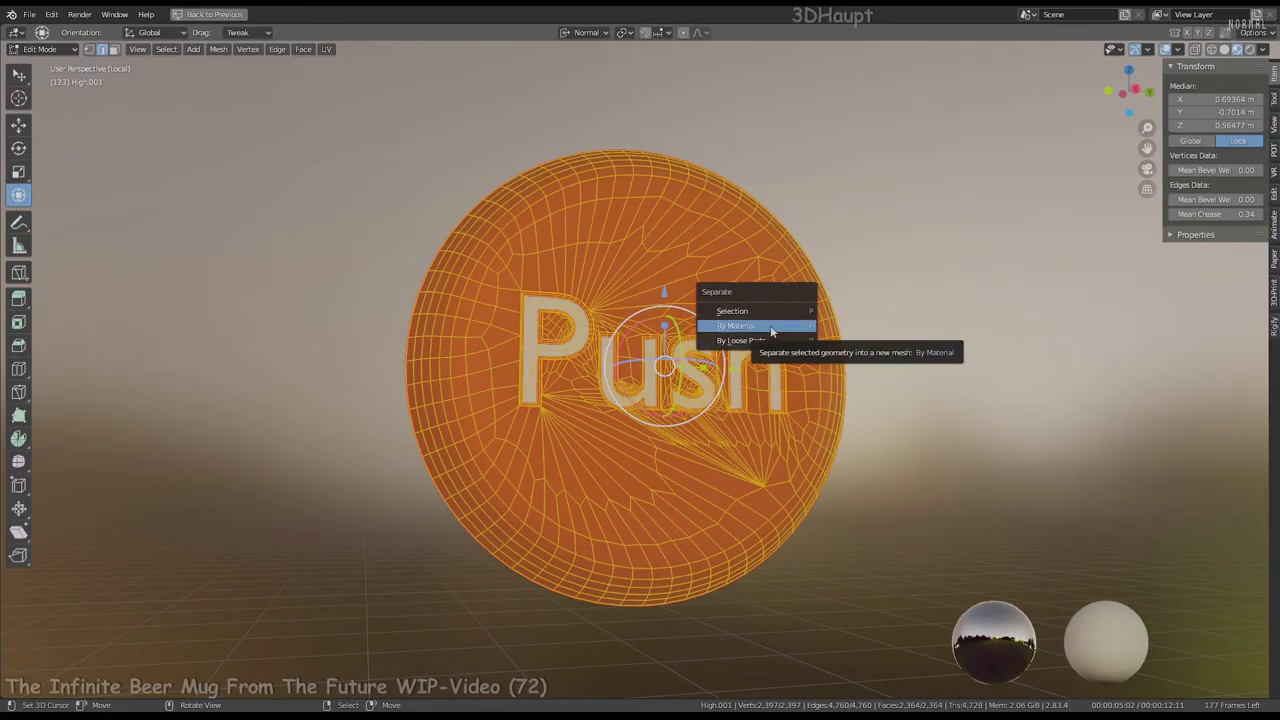
pyautogui.click(771, 326)
# Extrude the Push letter faces and shift them about 0.002 m into the disc
pyautogui.moveTo(771, 331)
pyautogui.mouseDown(button='middle')
pyautogui.moveTo(700, 300)
pyautogui.moveTo(788, 300)
pyautogui.moveTo(617, 385)
pyautogui.mouseUp(button='middle')
pyautogui.scroll(3, 788, 300)
pyautogui.rightClick(529, 418)
pyautogui.moveTo(529, 418)
pyautogui.mouseDown(button='middle')
pyautogui.moveTo(995, 155)
pyautogui.moveTo(894, 309)
pyautogui.moveTo(1000, 260)
pyautogui.moveTo(1073, 282)
pyautogui.mouseUp(button='middle')
pyautogui.moveTo(642, 294); pyautogui.dragTo(445, 378, button='middle')
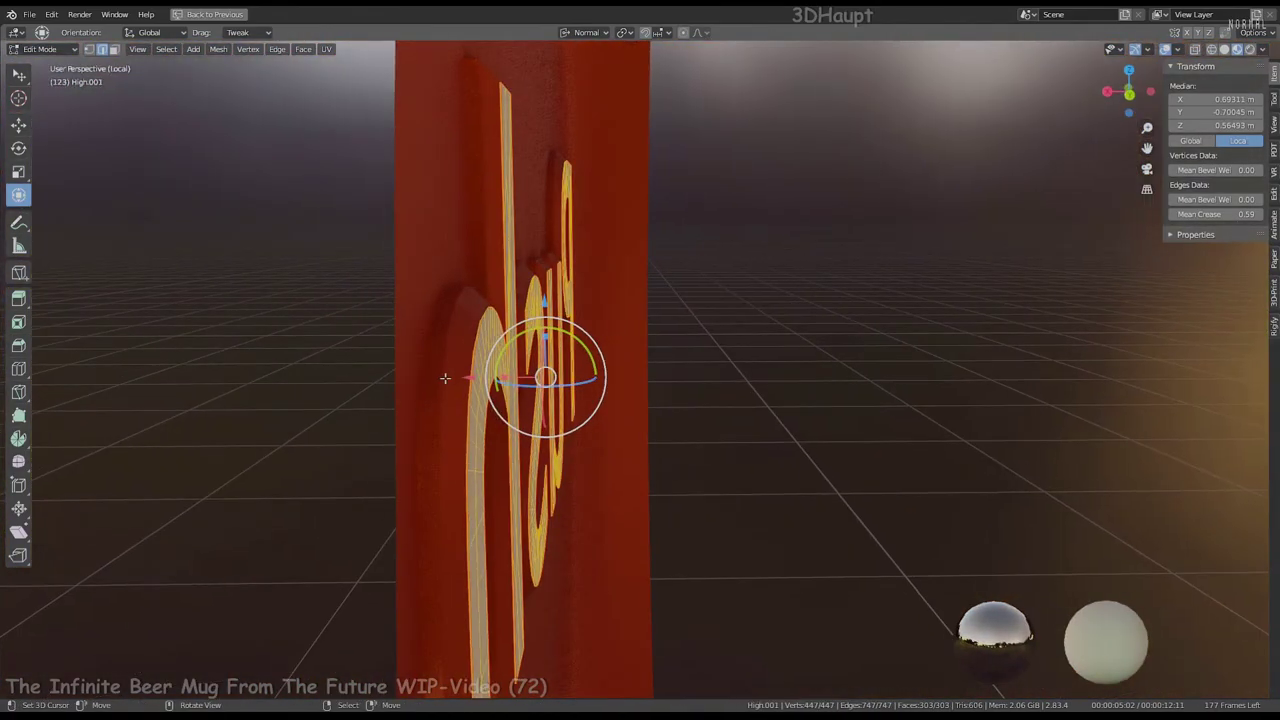
pyautogui.moveTo(476, 370); pyautogui.dragTo(478, 372)
# Orbit to a front view of Push and select the faces of the s and h
pyautogui.moveTo(478, 372); pyautogui.dragTo(815, 363, button='middle')
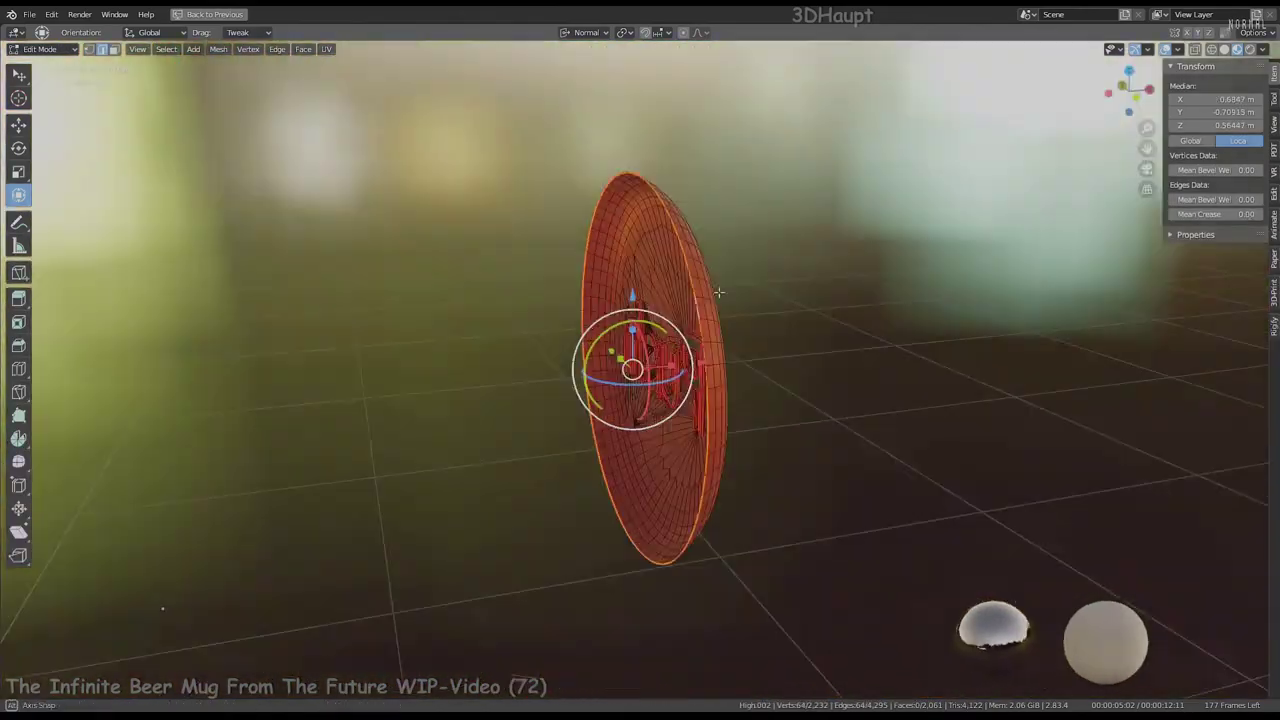
pyautogui.moveTo(718, 292); pyautogui.dragTo(801, 272, button='middle')
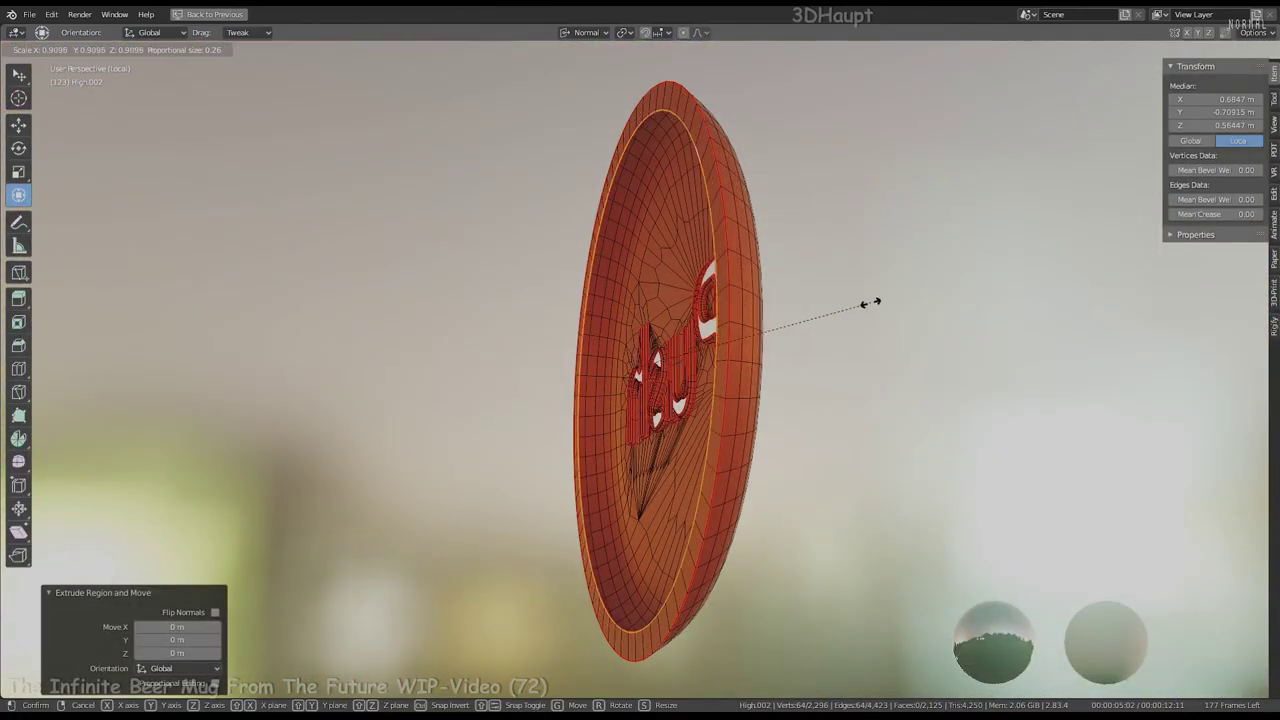
pyautogui.moveTo(666, 385); pyautogui.dragTo(840, 385, button='middle')
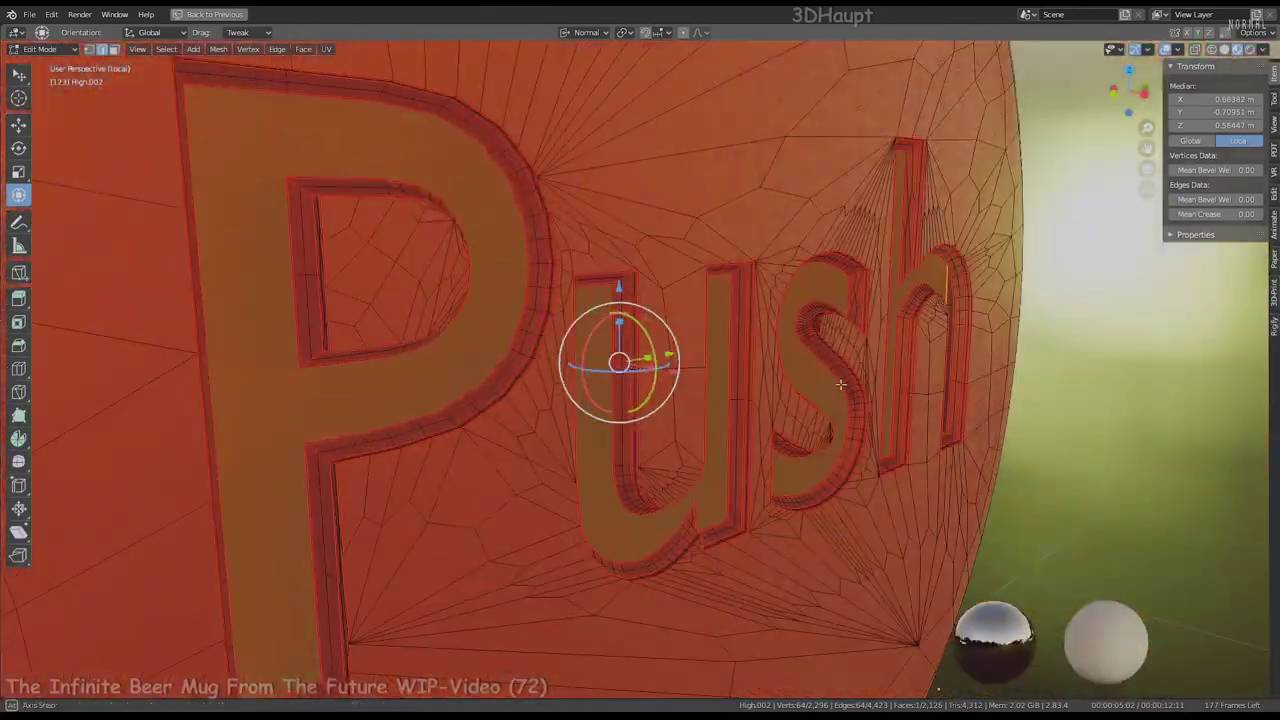
pyautogui.moveTo(762, 382); pyautogui.dragTo(726, 403, button='middle')
pyautogui.click(886, 423)
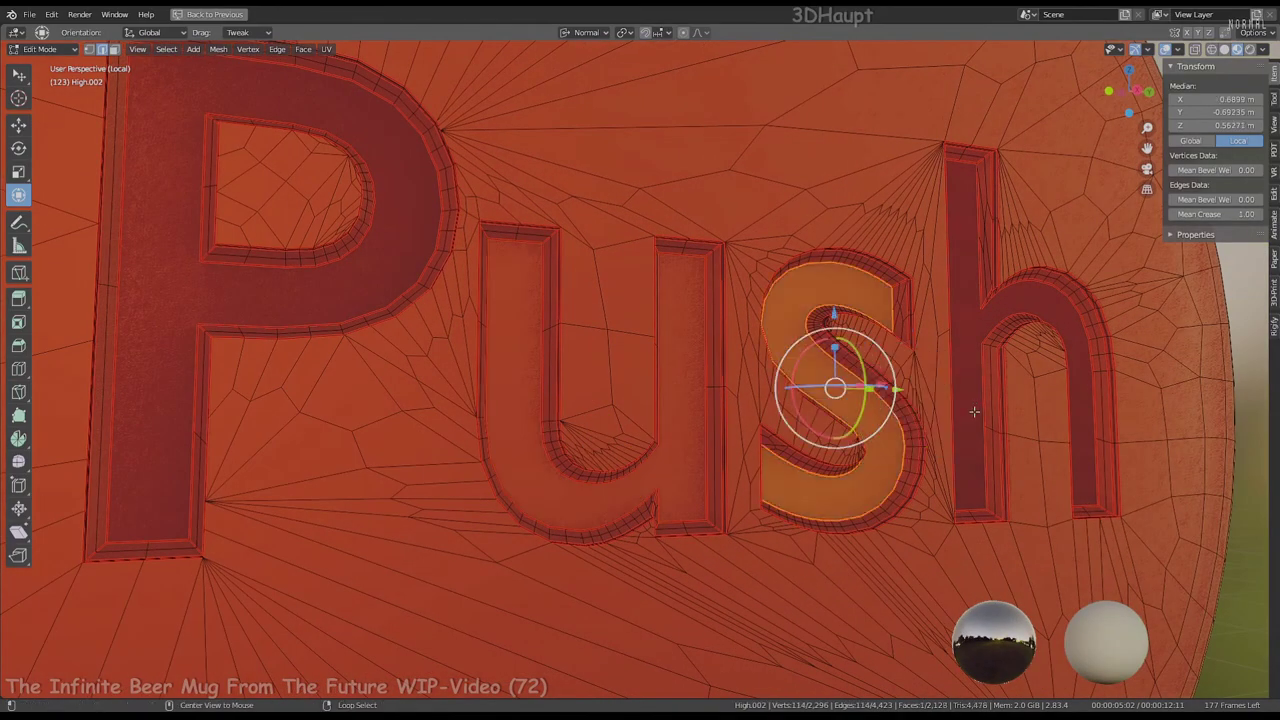
pyautogui.click(971, 408)
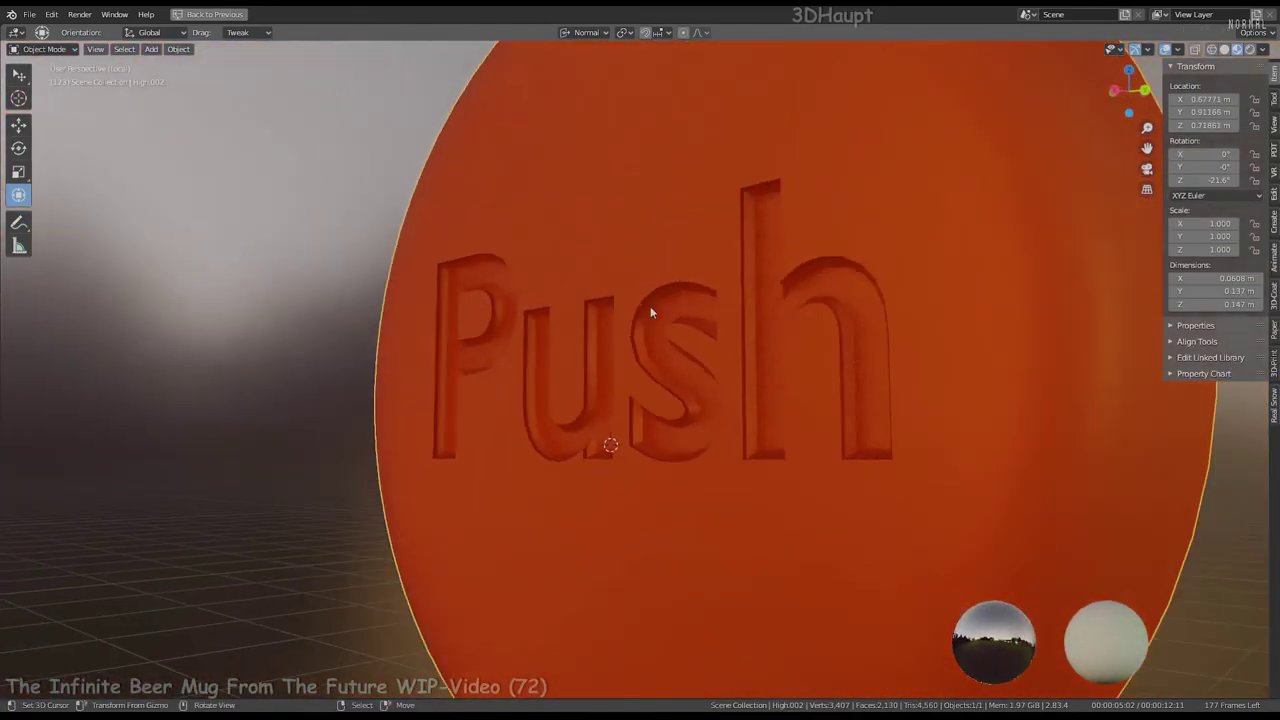
# Add a Remesh modifier to the disc and apply its rotation
pyautogui.scroll(3, 676, 245)
pyautogui.scroll(3, 601, 245)
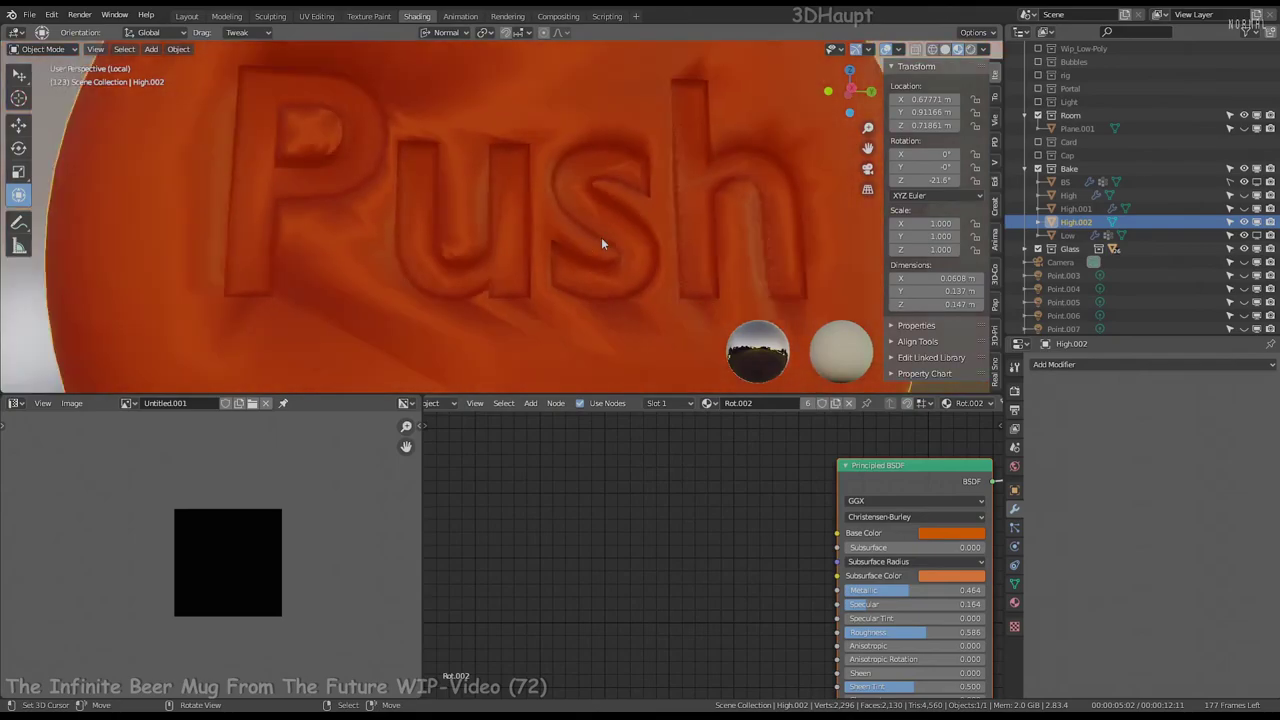
pyautogui.scroll(-1, 601, 245)
pyautogui.click(1120, 365)
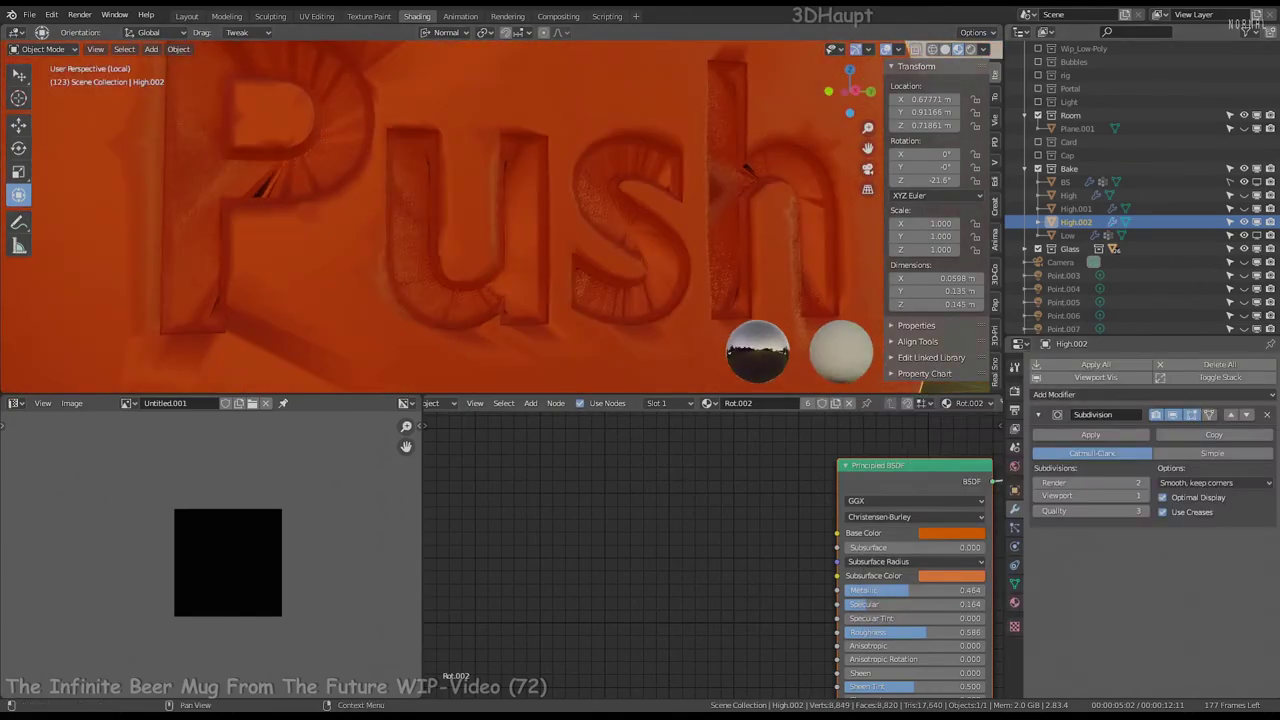
pyautogui.click(1150, 365)
pyautogui.click(1037, 527)
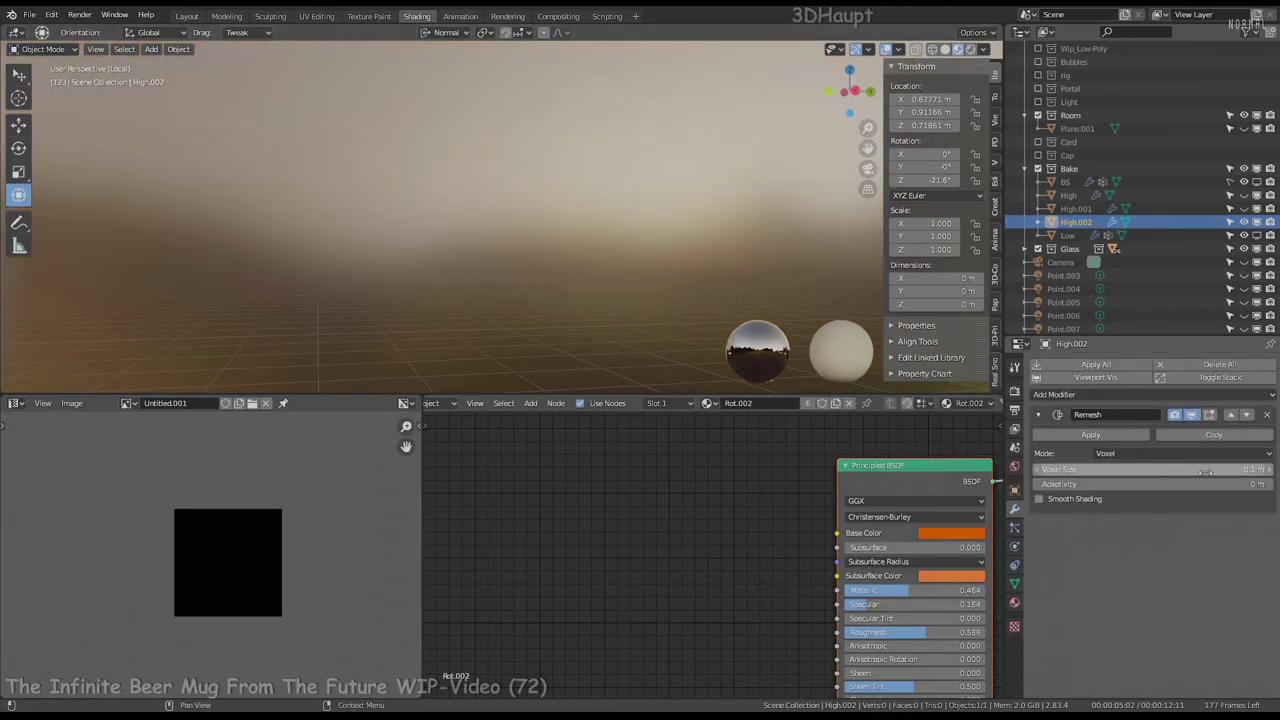
pyautogui.hotkey('ctrl', 'a')
pyautogui.click(608, 172)
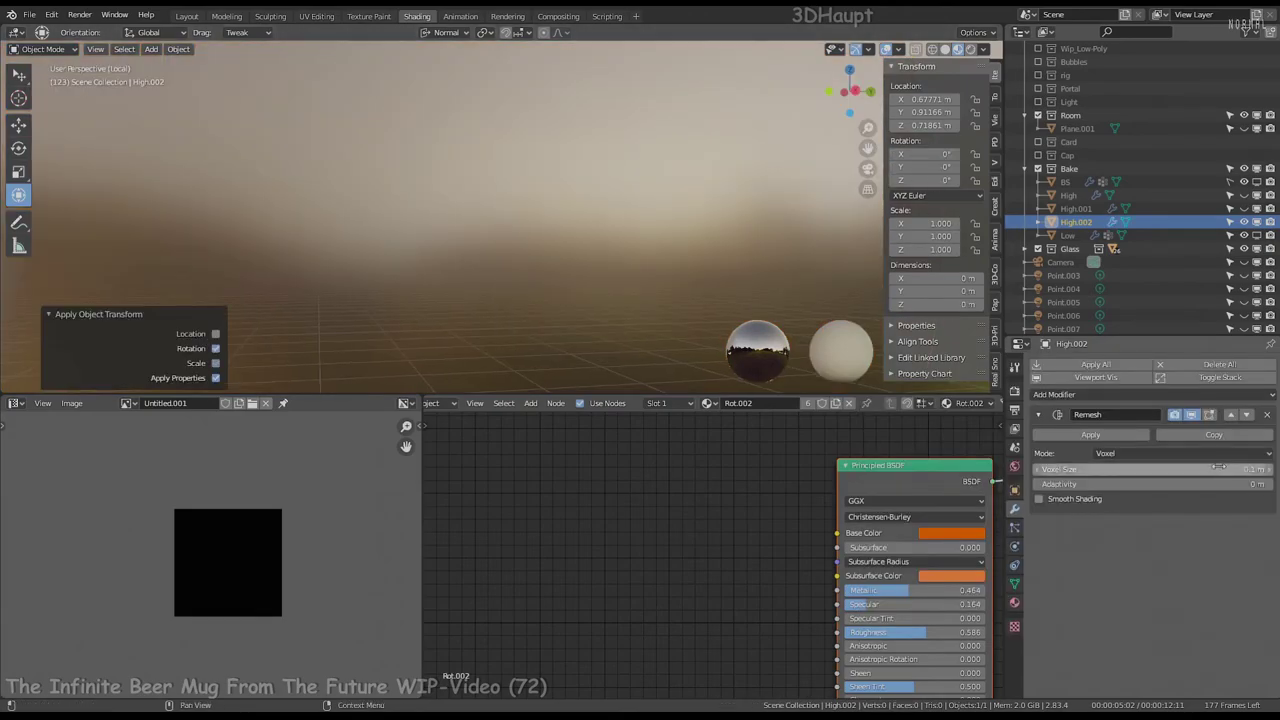
# Set the Remesh voxel size to 0.0005 m with smooth shading and view it as wireframe
pyautogui.press('Return')
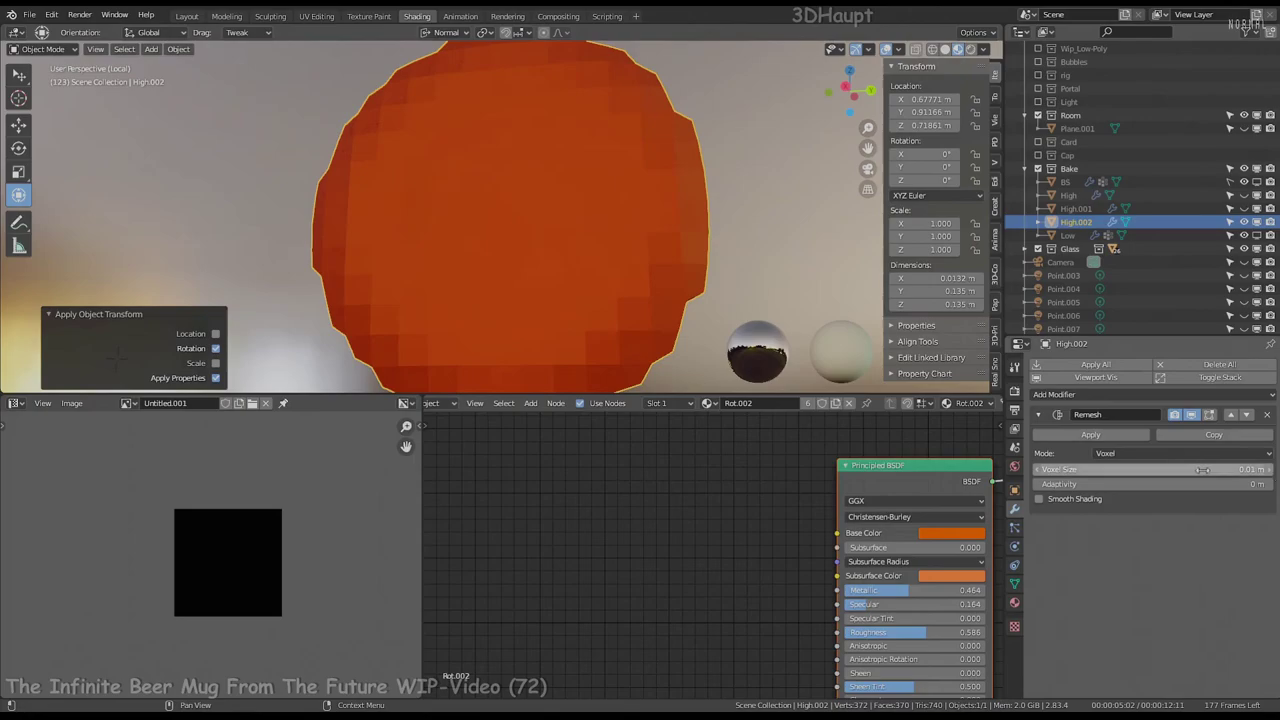
pyautogui.press('Return')
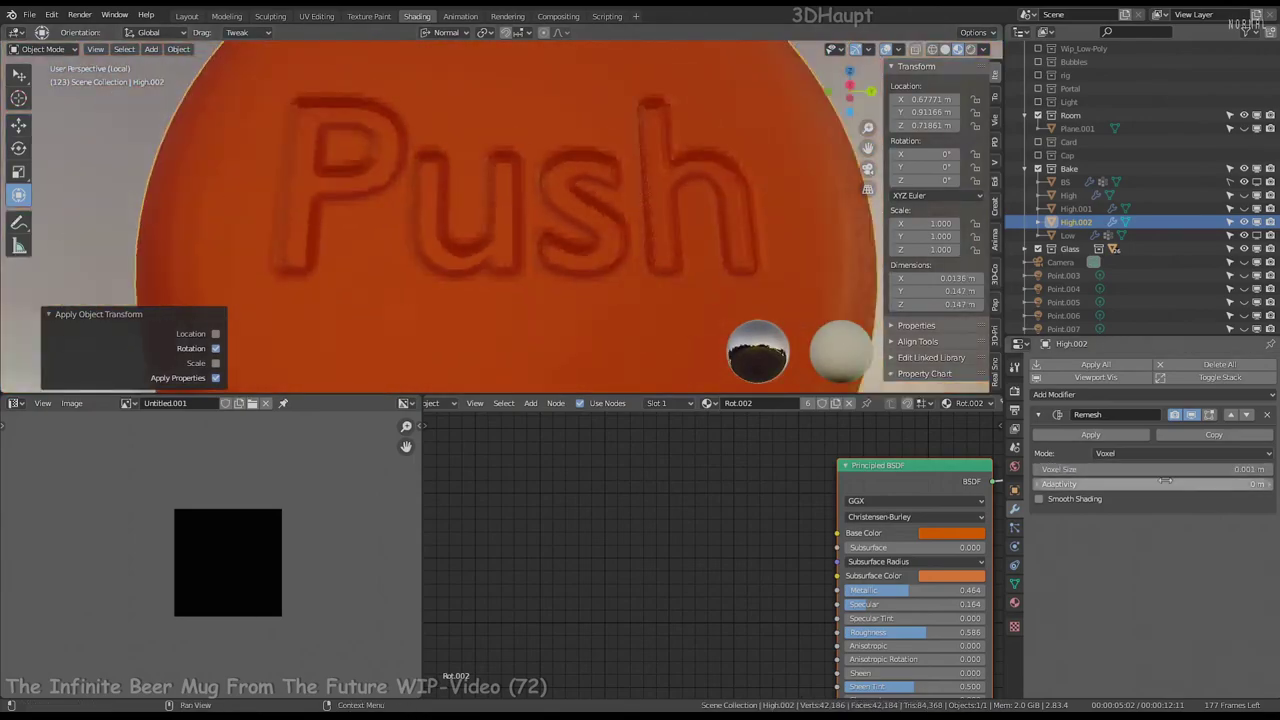
pyautogui.click(1039, 498)
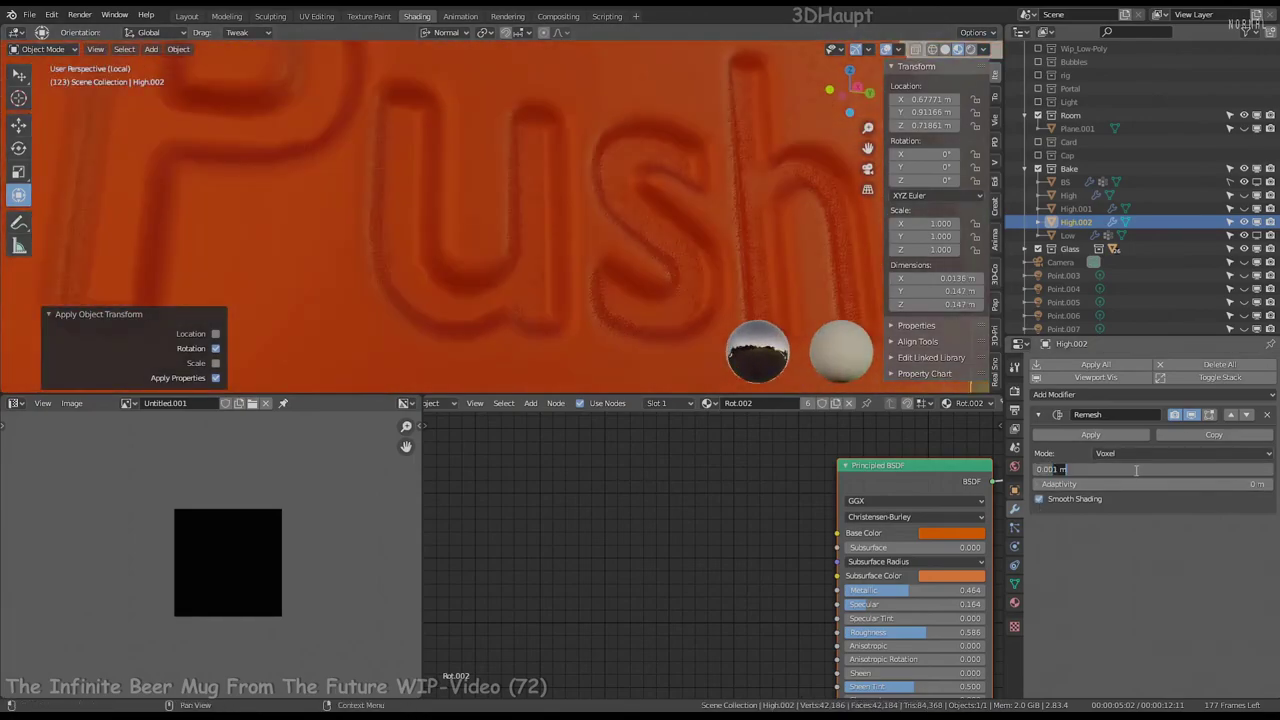
pyautogui.press('Return')
pyautogui.scroll(-4, 568, 184)
pyautogui.moveTo(568, 184)
pyautogui.mouseDown(button='middle')
pyautogui.moveTo(602, 178)
pyautogui.moveTo(476, 87)
pyautogui.moveTo(514, 108)
pyautogui.moveTo(499, 47)
pyautogui.moveTo(560, 130)
pyautogui.mouseUp(button='middle')
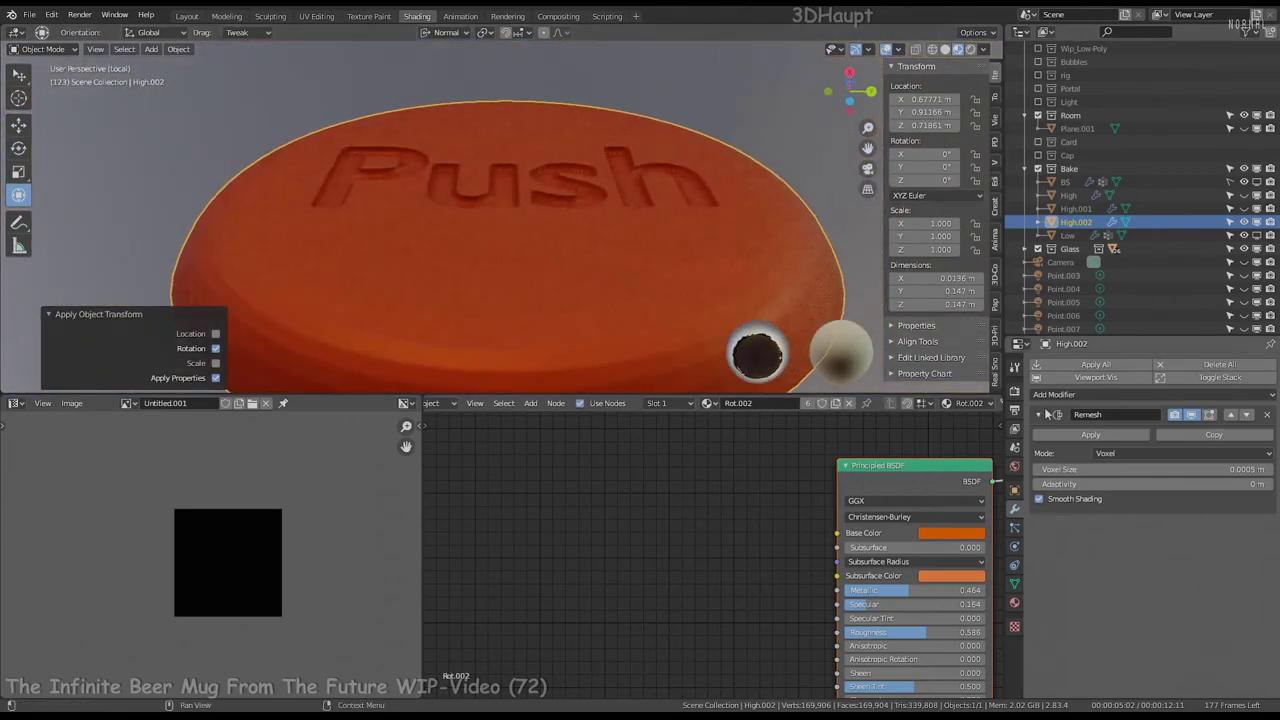
pyautogui.hotkey('shift', 'z')
pyautogui.scroll(5, 500, 200)
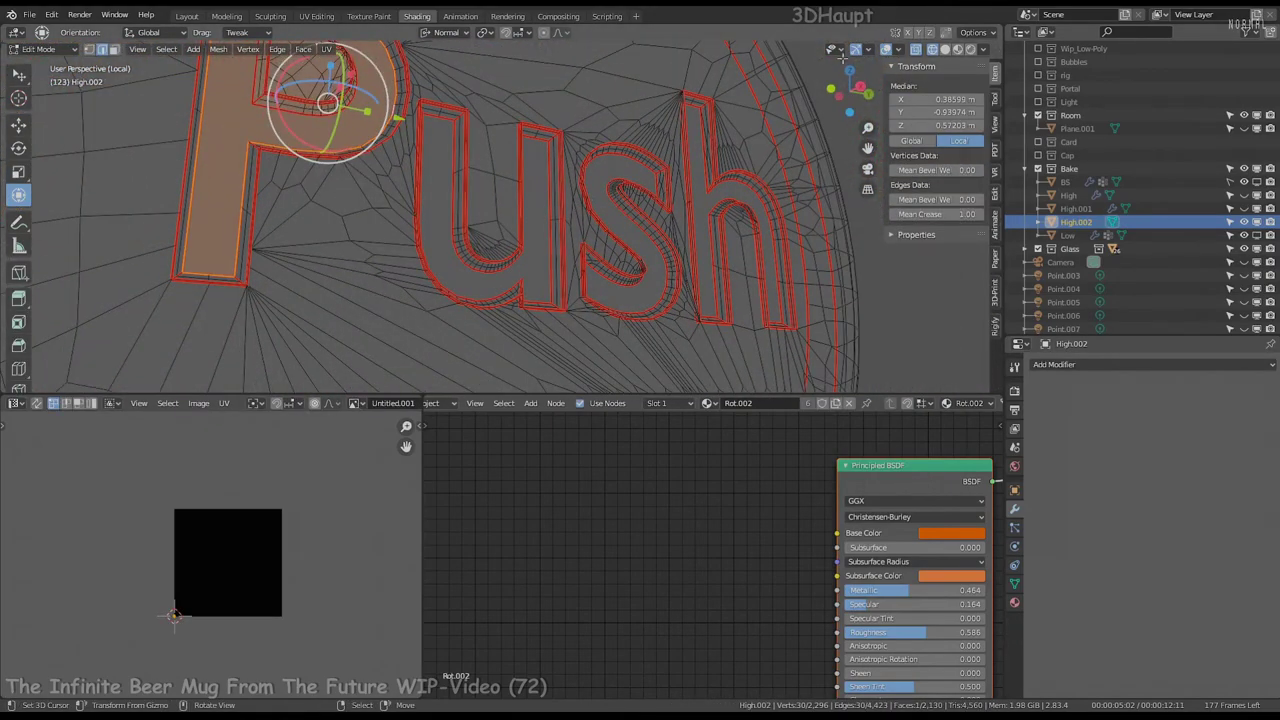
# Show creased edges in the viewport overlays and return to Object Mode
pyautogui.click(896, 49)
pyautogui.click(876, 369)
pyautogui.click(878, 371)
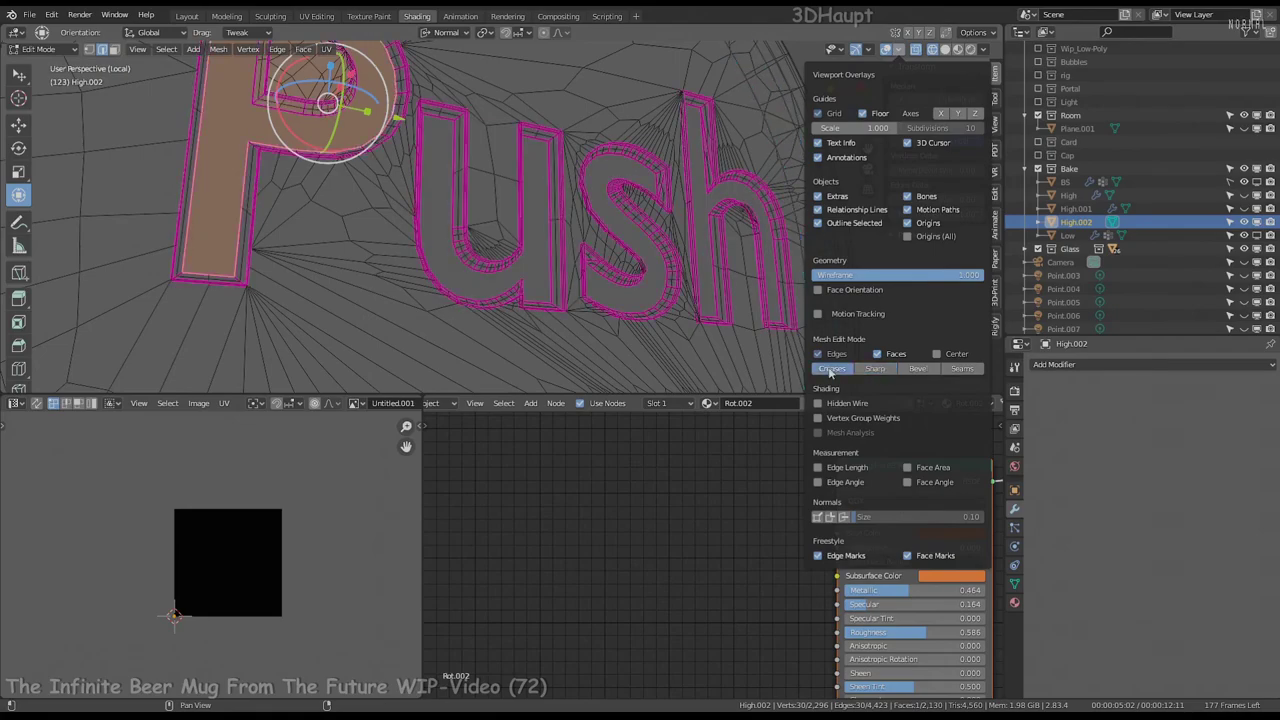
pyautogui.click(48, 65)
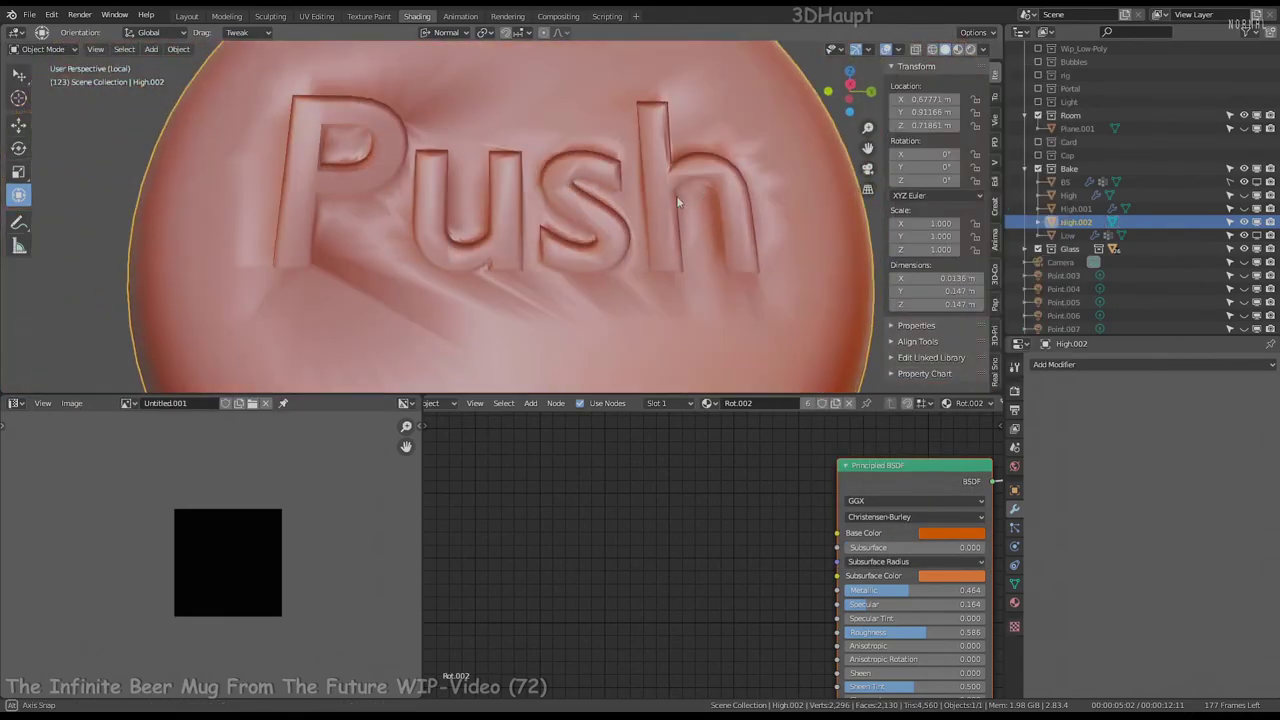
# Add a Subdivision Surface modifier to the Push disc
pyautogui.click(1150, 364)
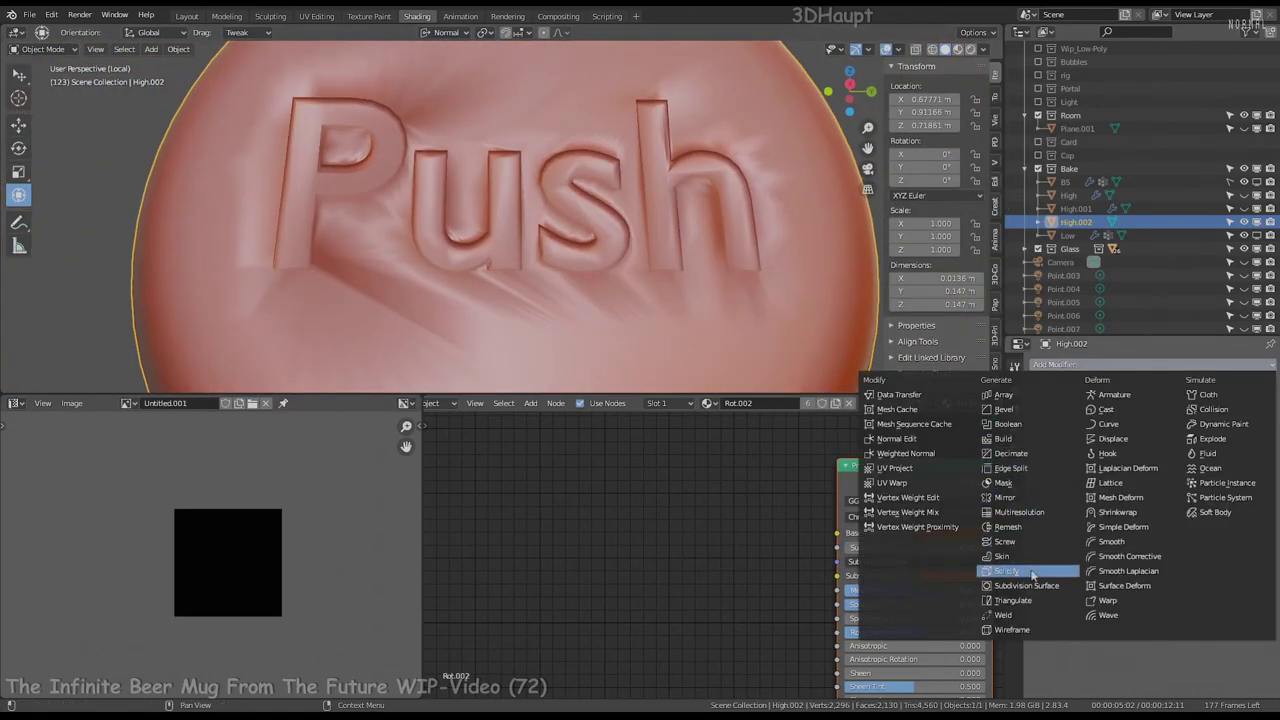
pyautogui.press('Return')
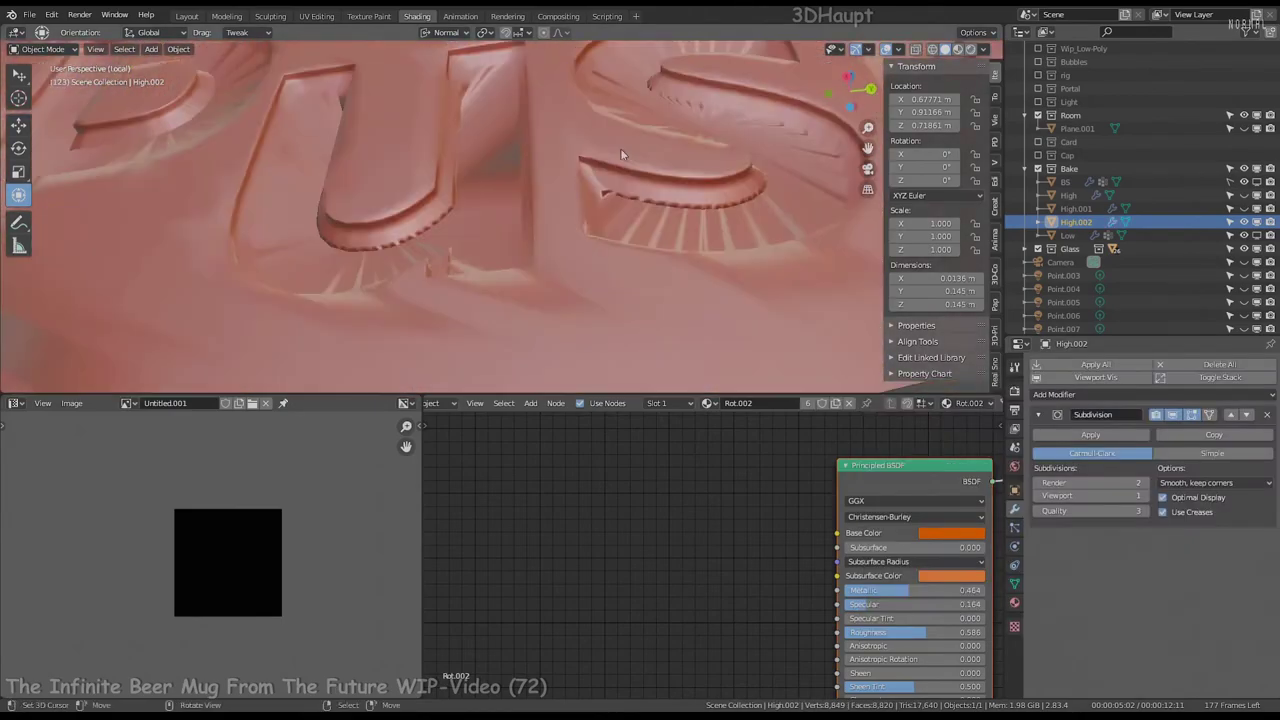
pyautogui.moveTo(676, 188); pyautogui.dragTo(560, 205, button='middle')
pyautogui.scroll(-5, 560, 205)
pyautogui.scroll(4, 591, 131)
pyautogui.scroll(3, 700, 181)
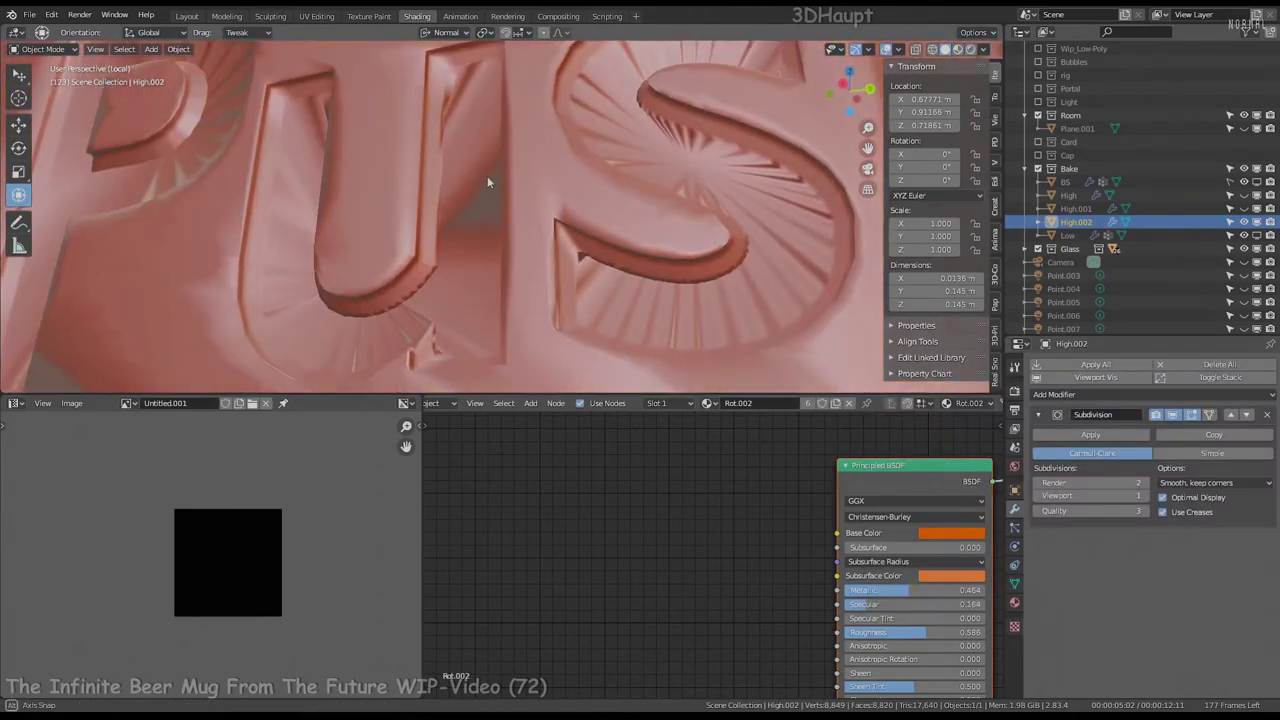
# Add a Remesh modifier after the subdivision with a 0.001 m voxel size
pyautogui.click(1060, 394)
pyautogui.click(1025, 602)
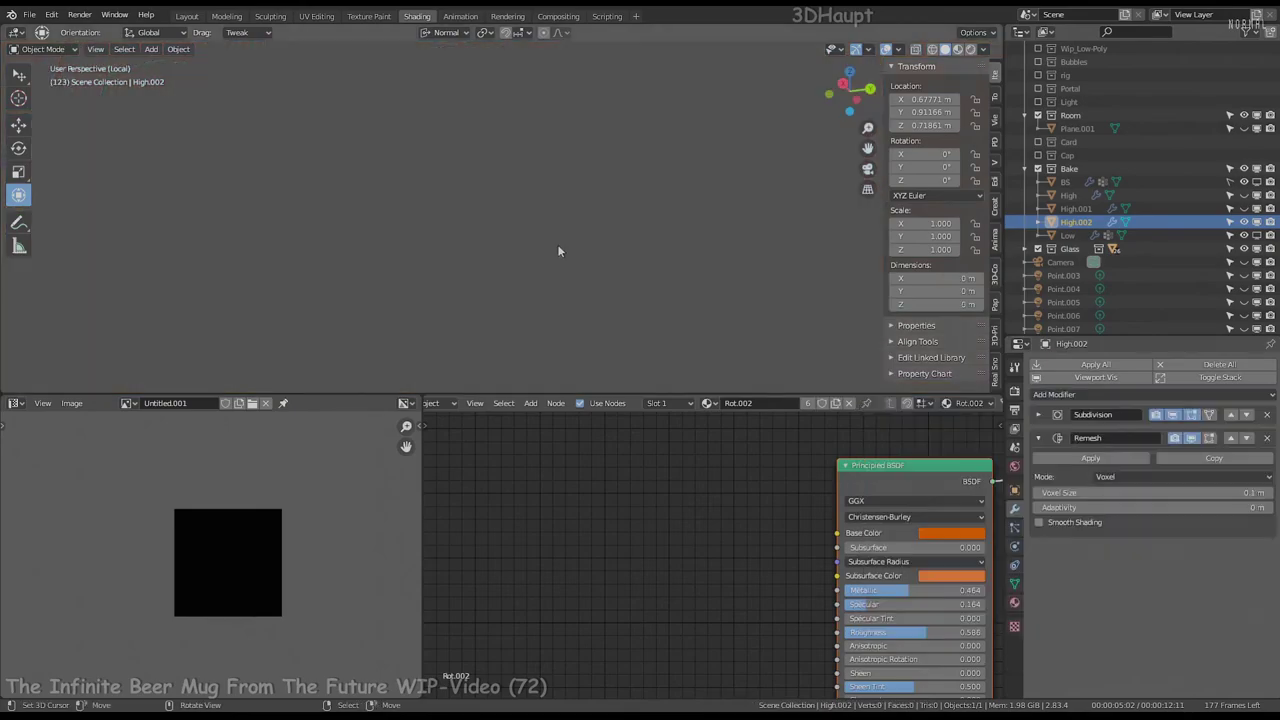
pyautogui.write('0.001')
pyautogui.press('Return')
pyautogui.scroll(-3, 593, 242)
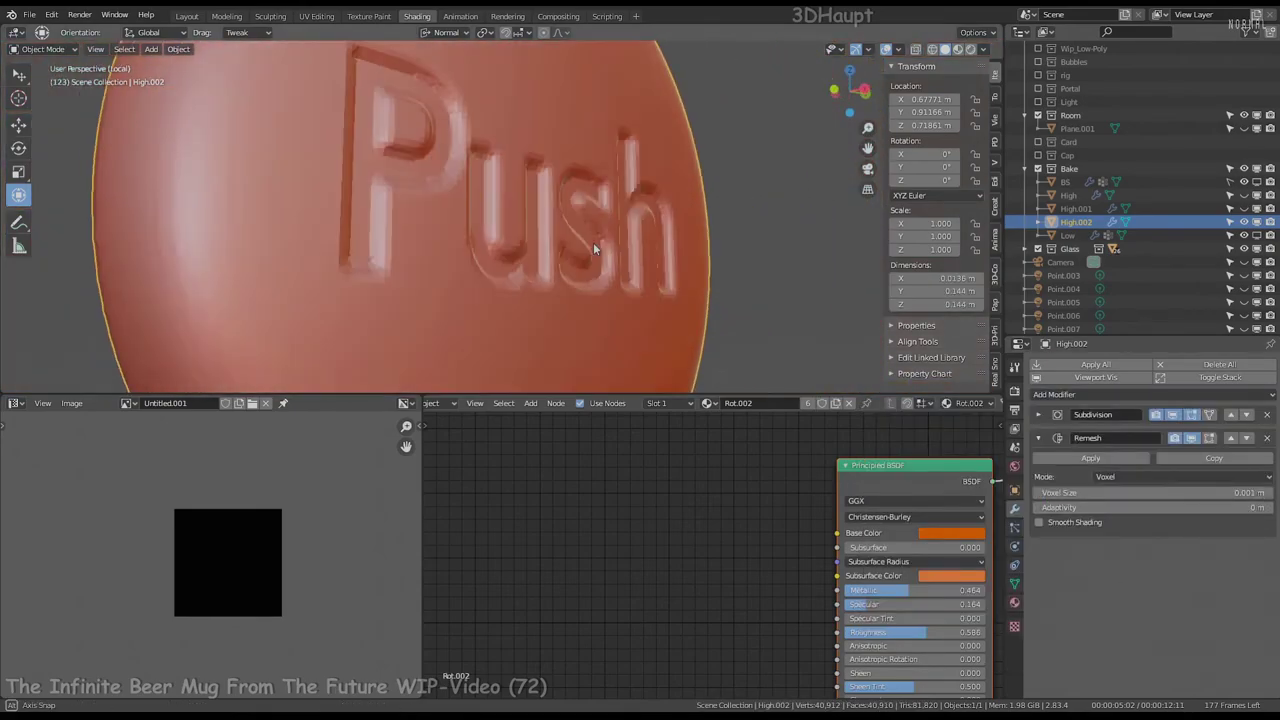
pyautogui.scroll(3, 593, 242)
pyautogui.click(1038, 414)
pyautogui.scroll(-2, 484, 233)
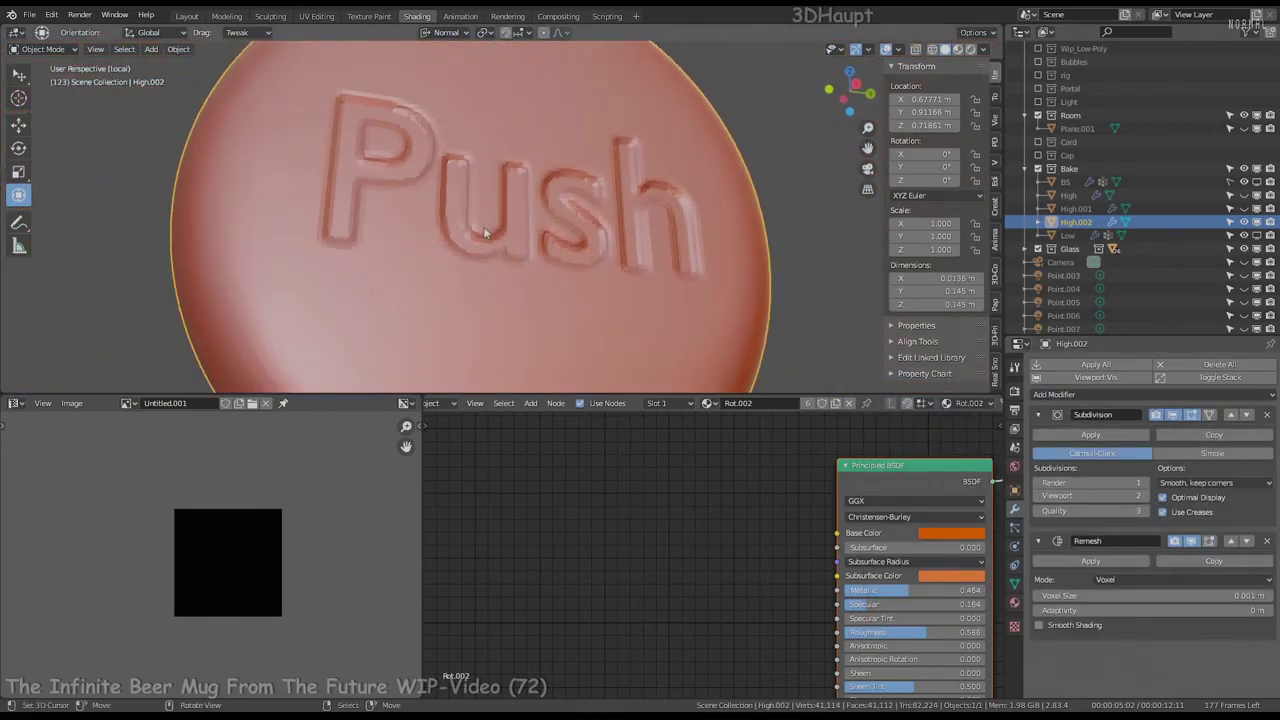
# Enable Remesh smooth shading, settle on a 0.0005 m voxel size, and enter Edit Mode
pyautogui.moveTo(520, 250); pyautogui.dragTo(610, 251, button='middle')
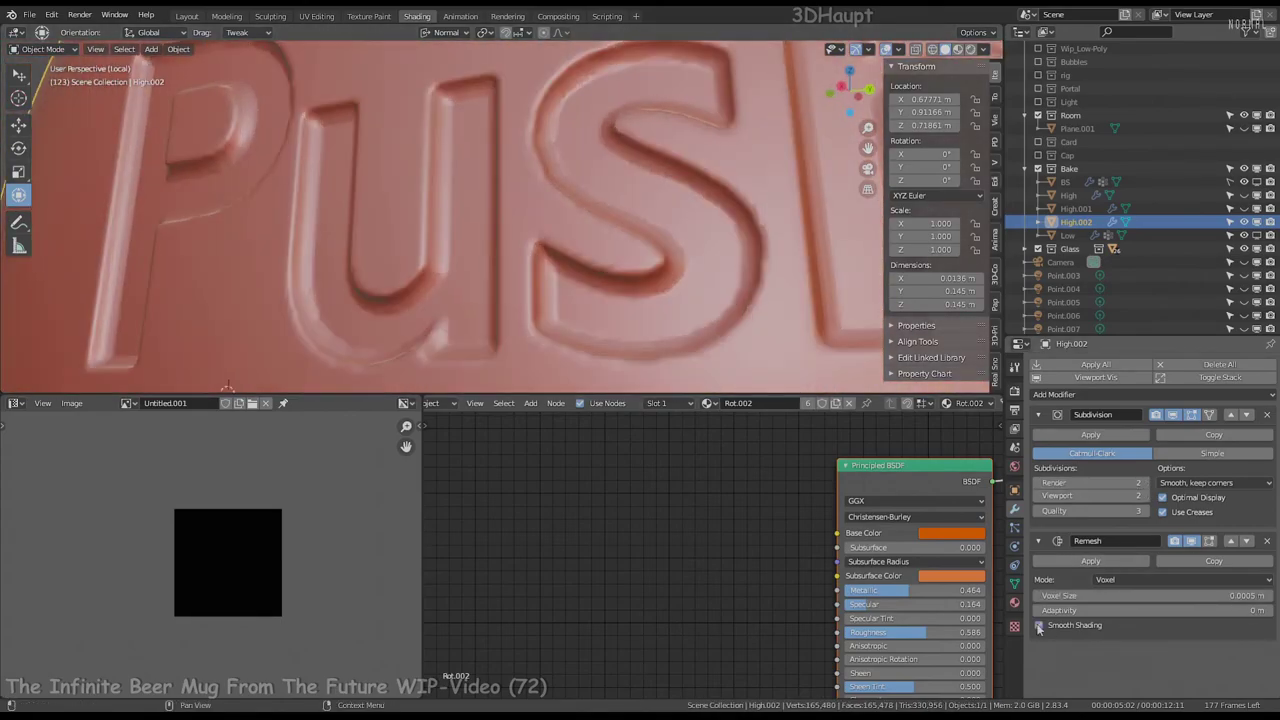
pyautogui.click(1039, 625)
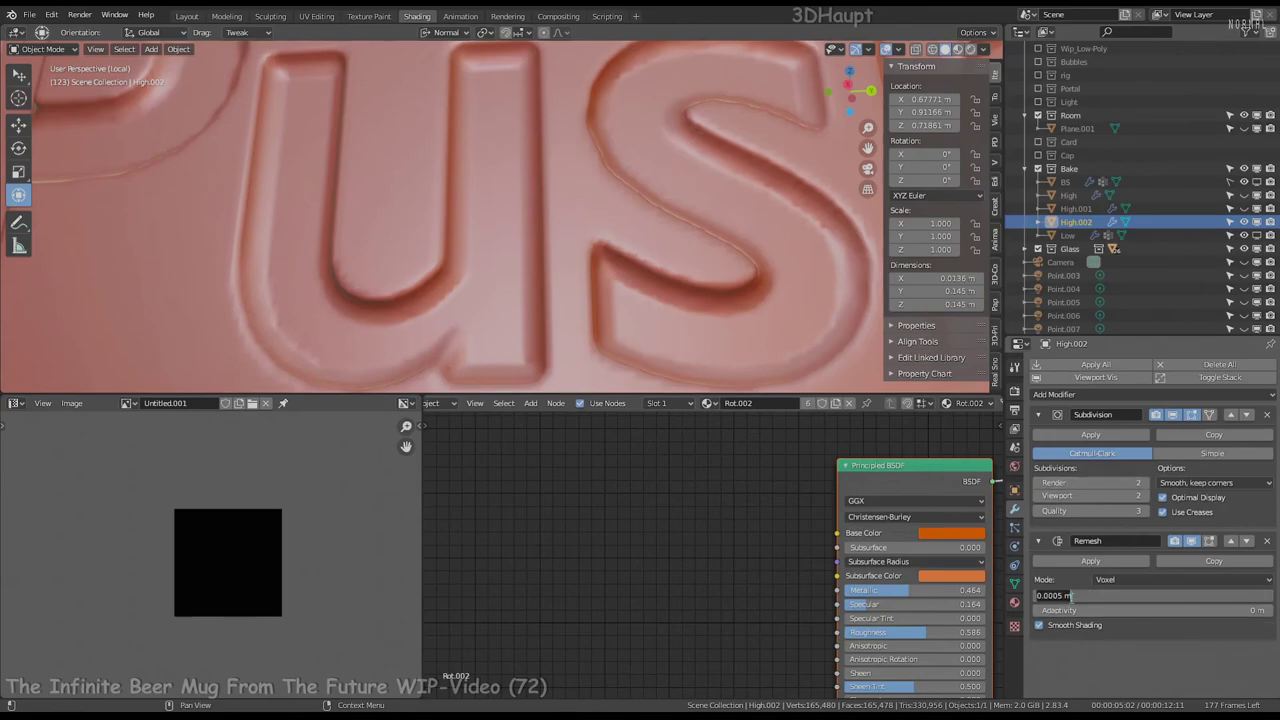
pyautogui.write('2')
pyautogui.press('Return')
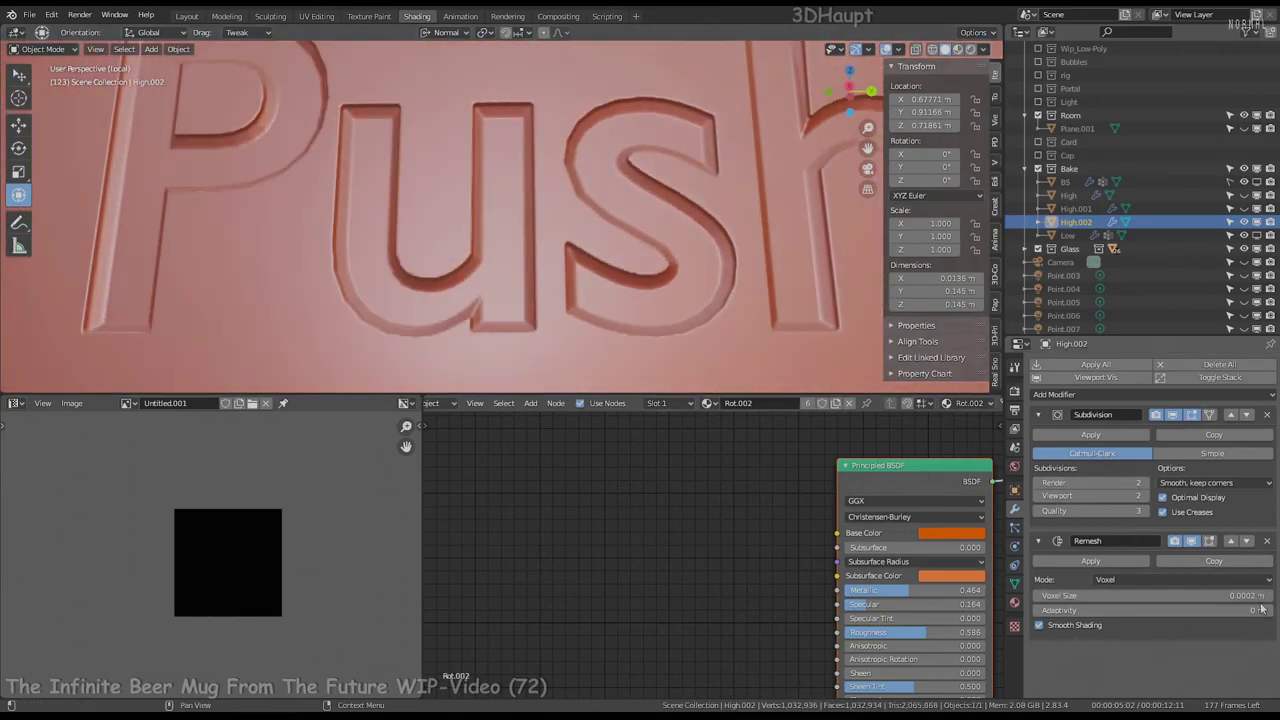
pyautogui.press('Return')
pyautogui.press('Tab')
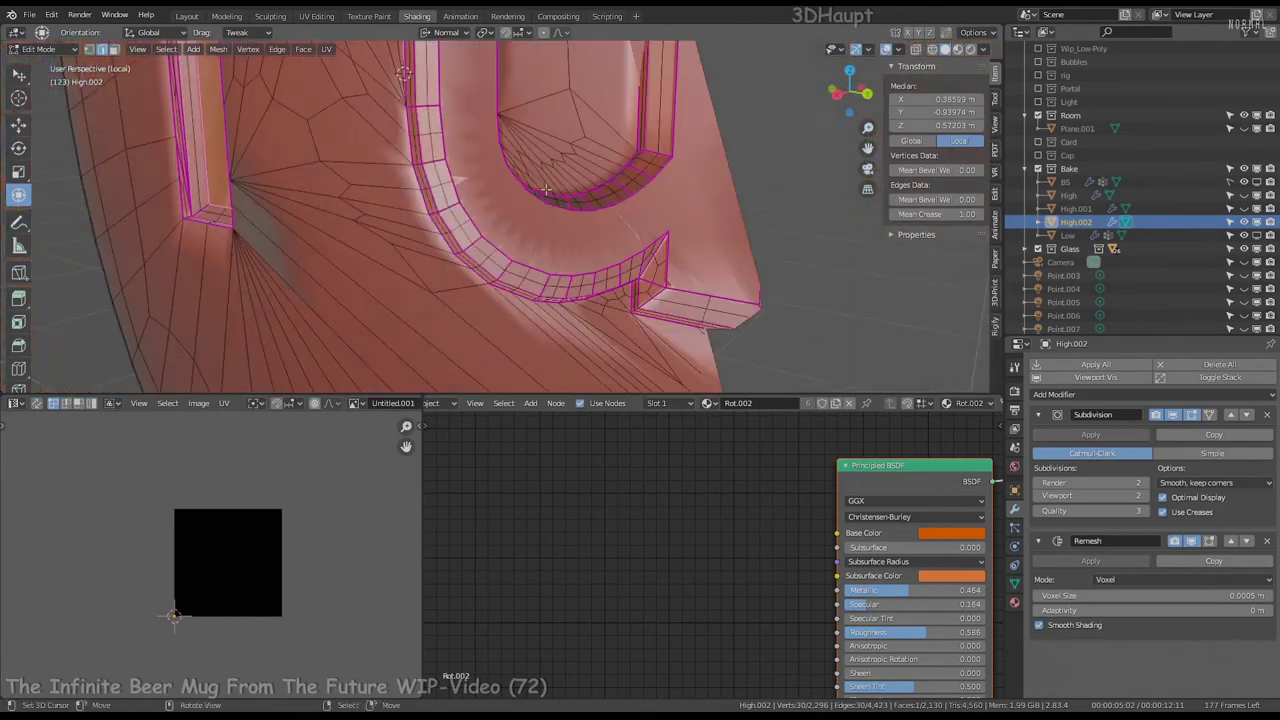
# Maximize the 3D view and set the viewport clip start to 0.002 m
pyautogui.hotkey('ctrl', 'space')
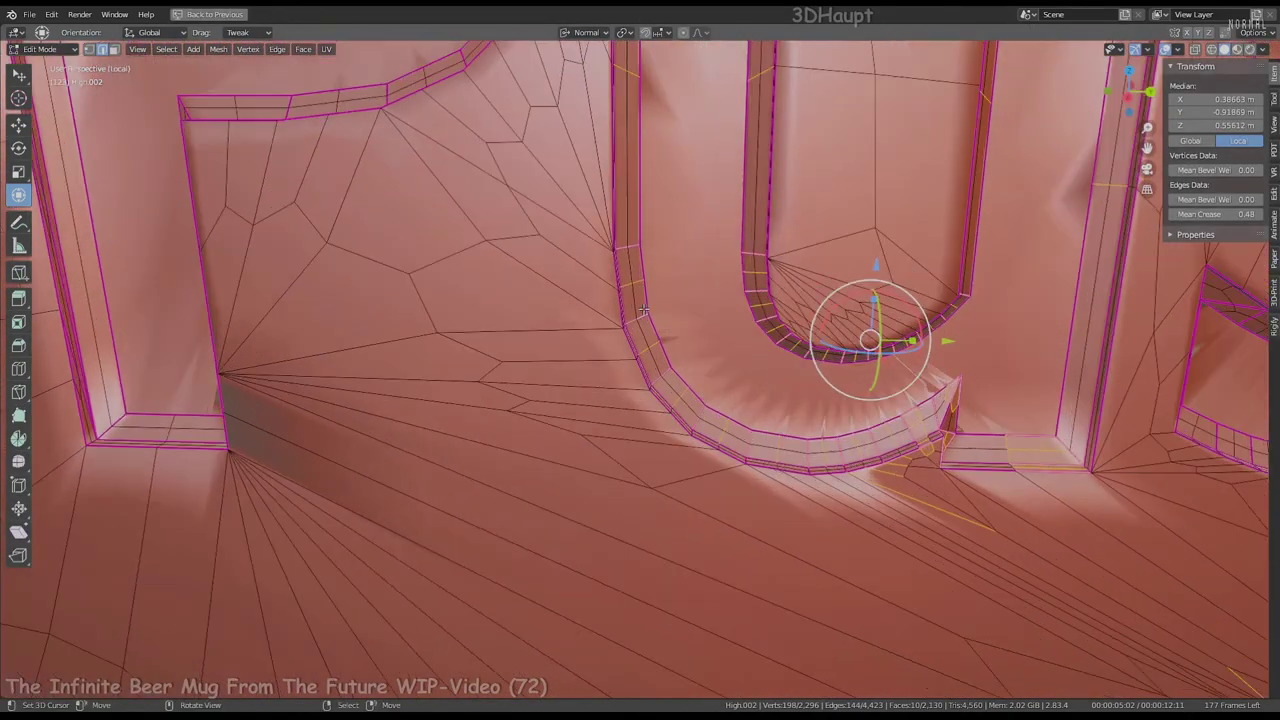
pyautogui.moveTo(573, 319); pyautogui.dragTo(763, 241, button='middle')
pyautogui.click(1274, 124)
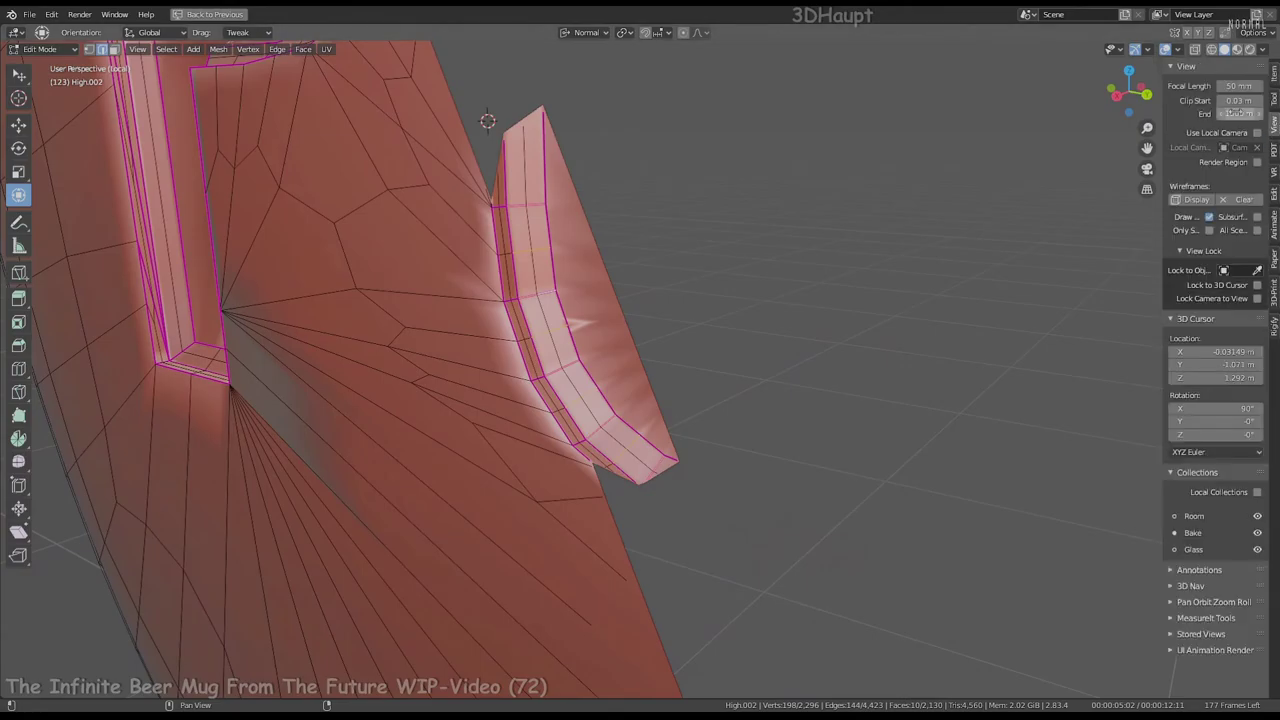
pyautogui.press('Return')
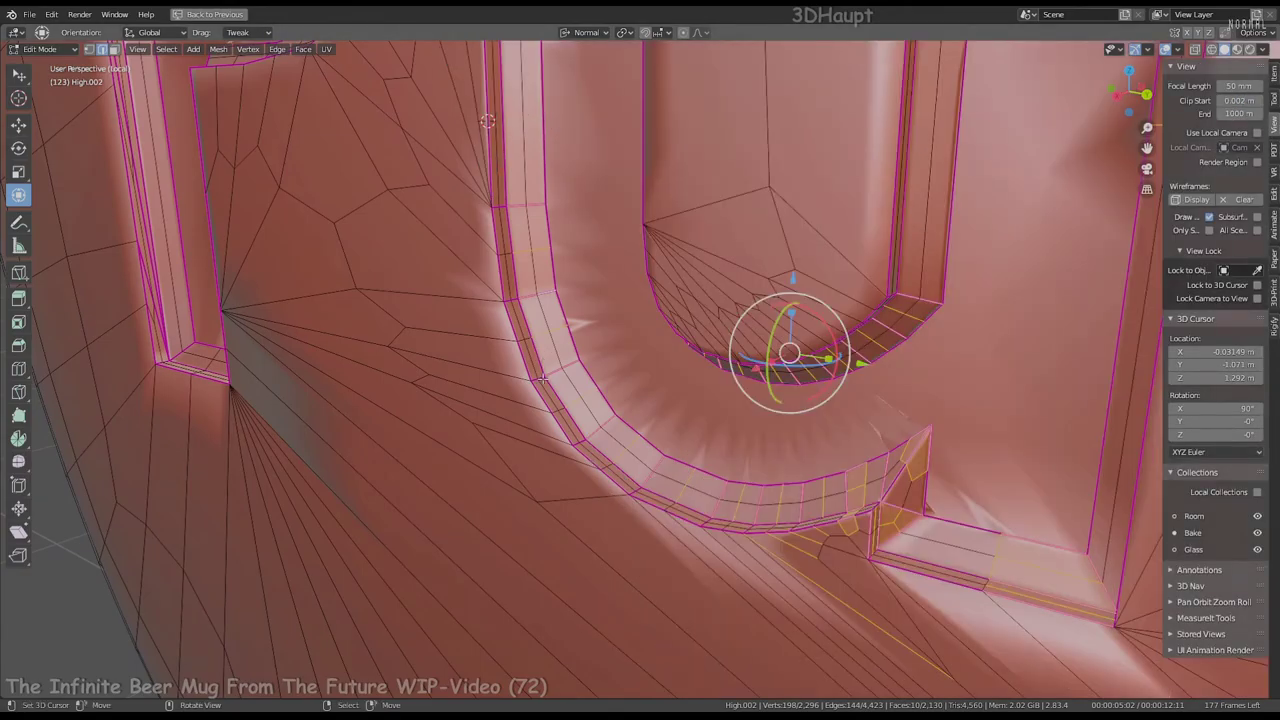
pyautogui.moveTo(536, 378); pyautogui.dragTo(669, 332, button='middle')
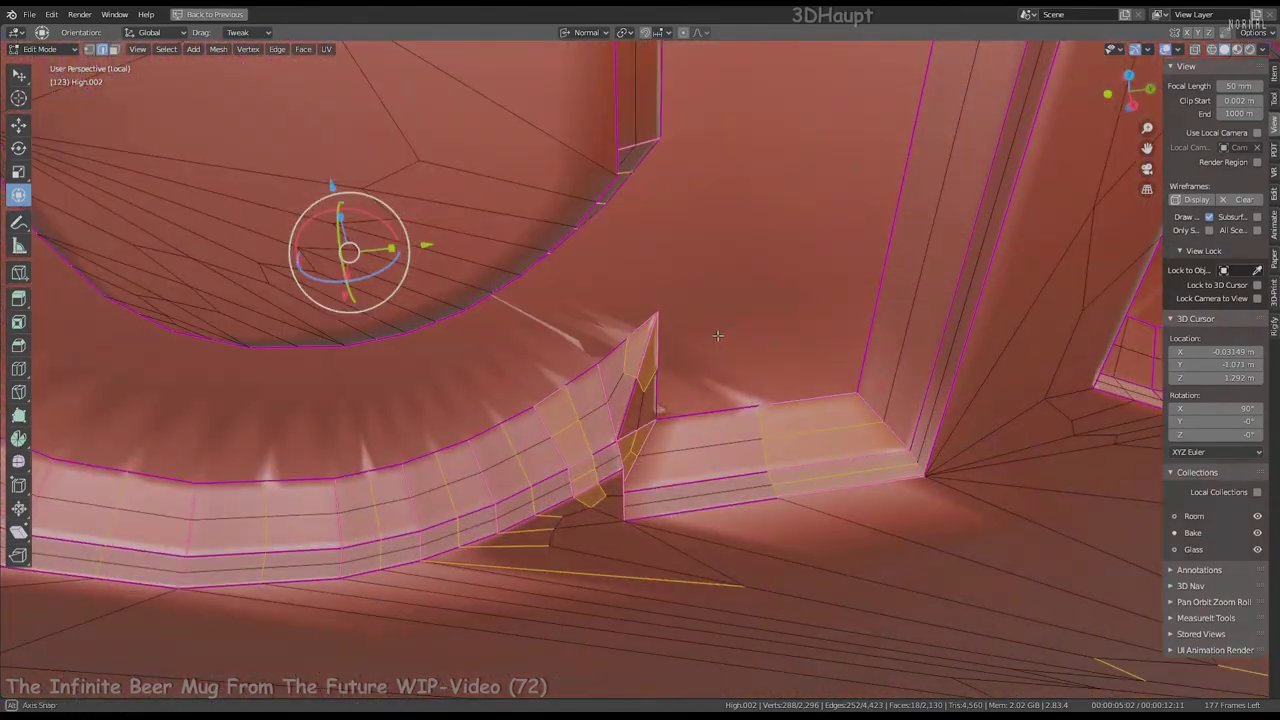
pyautogui.moveTo(669, 332)
pyautogui.mouseDown(button='middle')
pyautogui.moveTo(700, 320)
pyautogui.moveTo(705, 290)
pyautogui.moveTo(669, 313)
pyautogui.mouseUp(button='middle')
pyautogui.click(1274, 76)
# Convert the P's triangles into quads with Alt+J and select the linked lettering geometry
pyautogui.hotkey('ctrl', 'z')
pyautogui.hotkey('ctrl', 'z')
pyautogui.scroll(2, 669, 313)
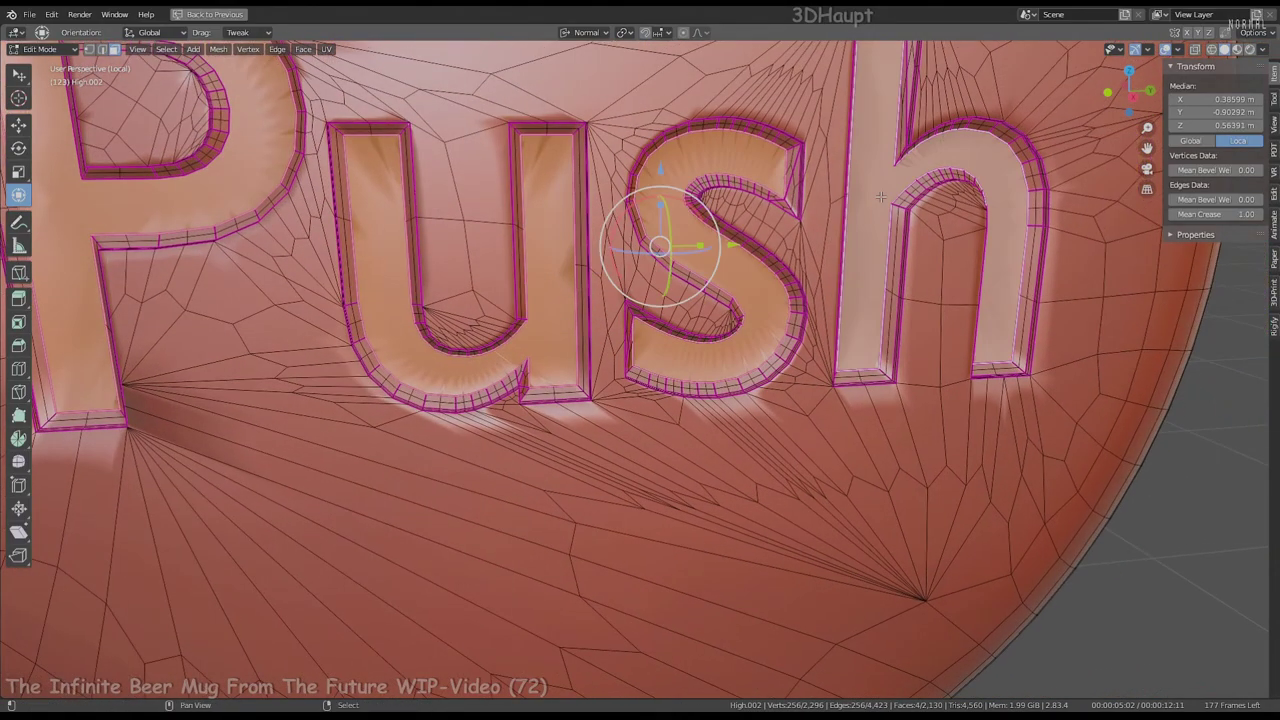
pyautogui.hotkey('alt', 'j')
pyautogui.scroll(2, 675, 350)
pyautogui.scroll(2, 681, 396)
pyautogui.scroll(-5, 681, 396)
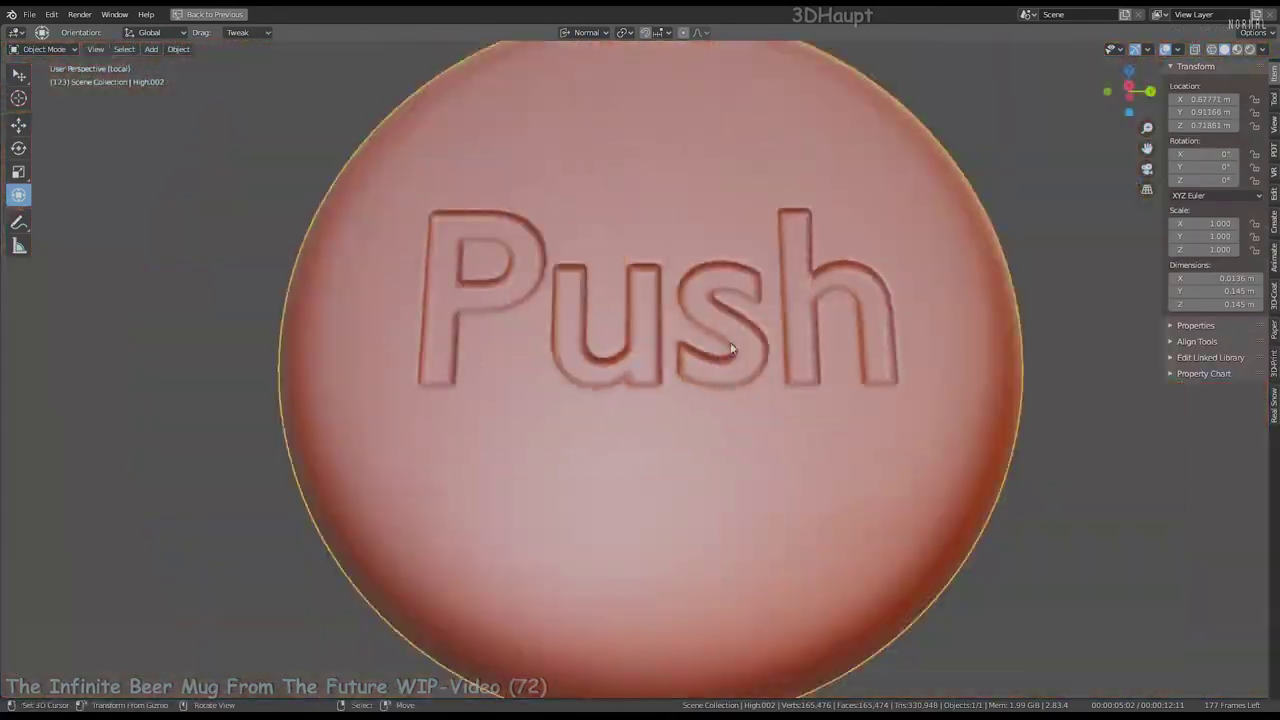
pyautogui.moveTo(681, 396); pyautogui.dragTo(700, 410, button='middle')
pyautogui.hotkey('ctrl', 'l')
pyautogui.scroll(5, 724, 428)
pyautogui.scroll(-3, 724, 428)
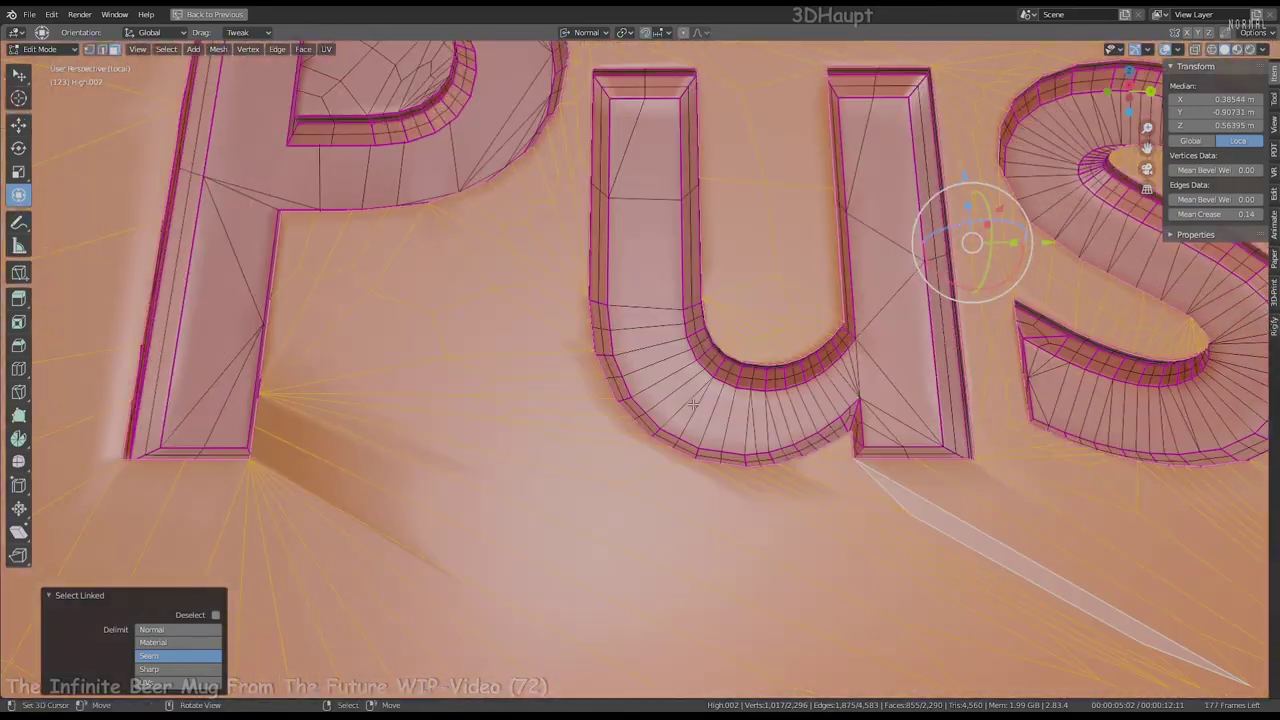
# Recalculate normals across the whole mesh and reselect the linked lettering faces
pyautogui.hotkey('ctrl', 'space')
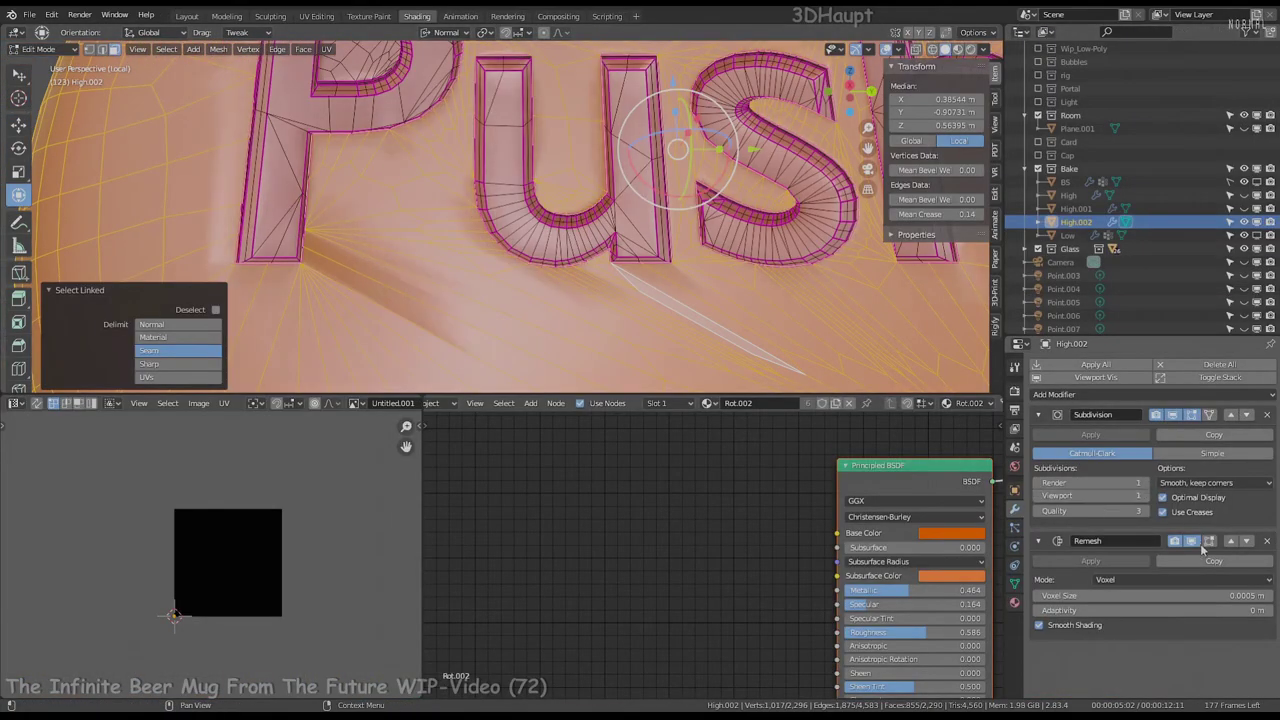
pyautogui.hotkey('ctrl', 'space')
pyautogui.scroll(-5, 900, 280)
pyautogui.moveTo(900, 280)
pyautogui.mouseDown(button='middle')
pyautogui.moveTo(787, 268)
pyautogui.moveTo(690, 420)
pyautogui.mouseUp(button='middle')
pyautogui.press('a')
pyautogui.hotkey('shift', 'n')
pyautogui.hotkey('alt', 'a')
pyautogui.press('l')
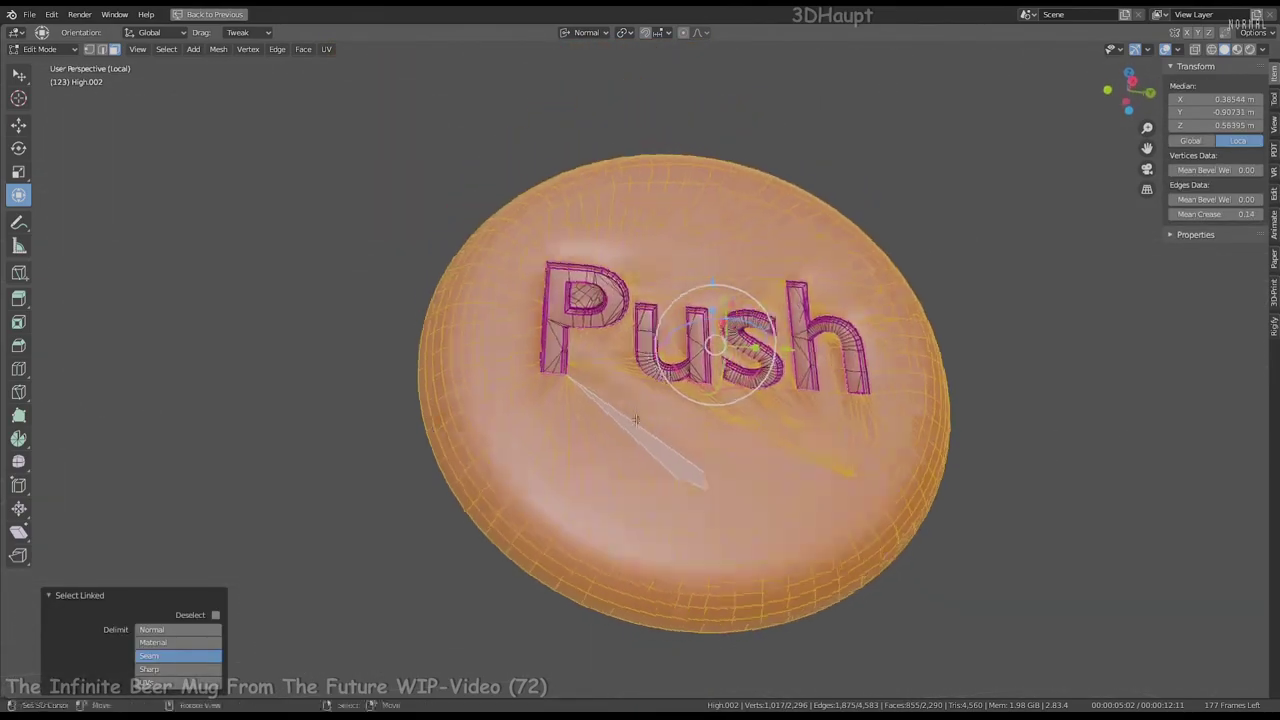
pyautogui.scroll(5, 680, 400)
pyautogui.hotkey('ctrl', 'f')
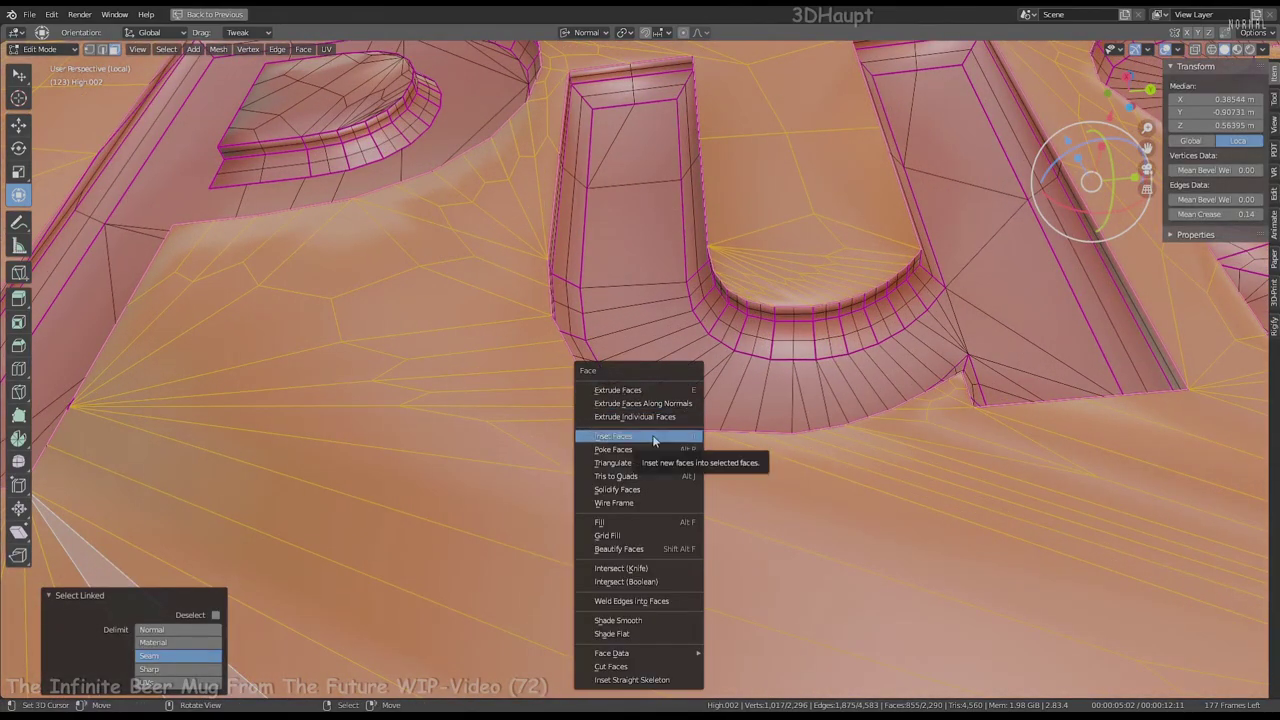
# Inset the selected Push letter faces with a 0.0002 m thickness
pyautogui.click(653, 441)
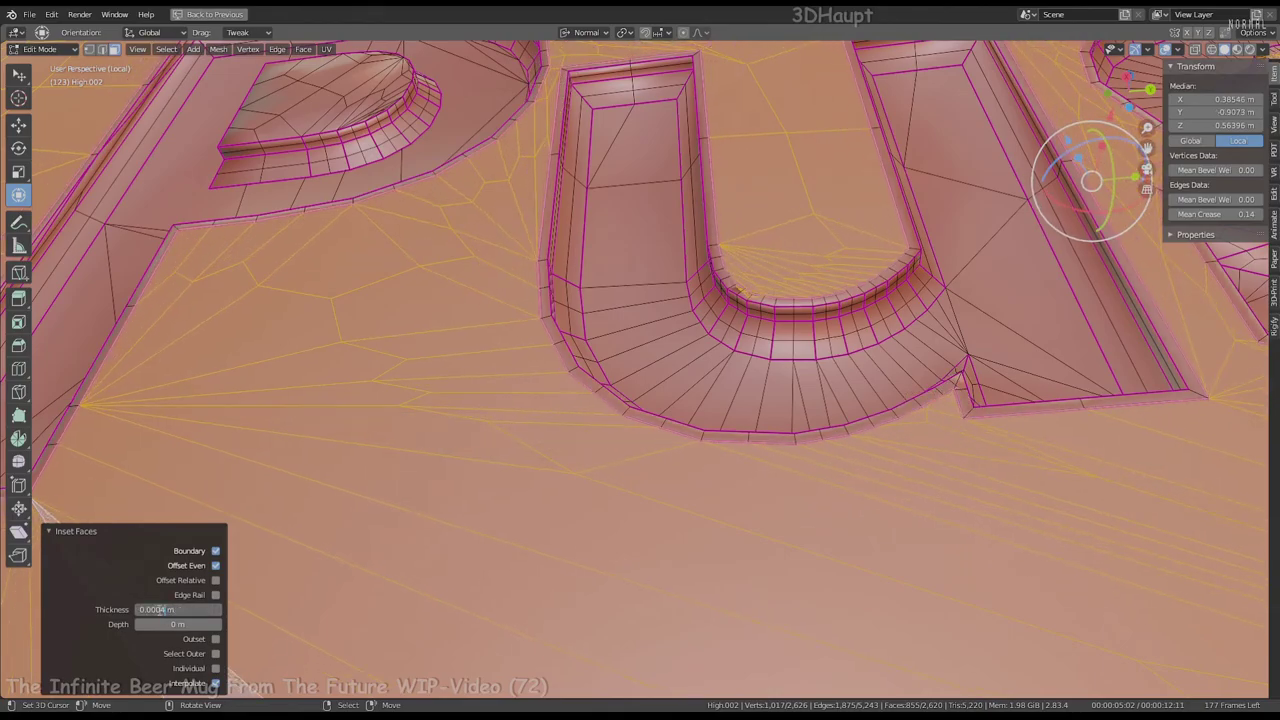
pyautogui.scroll(-5, 795, 410)
pyautogui.scroll(6, 795, 410)
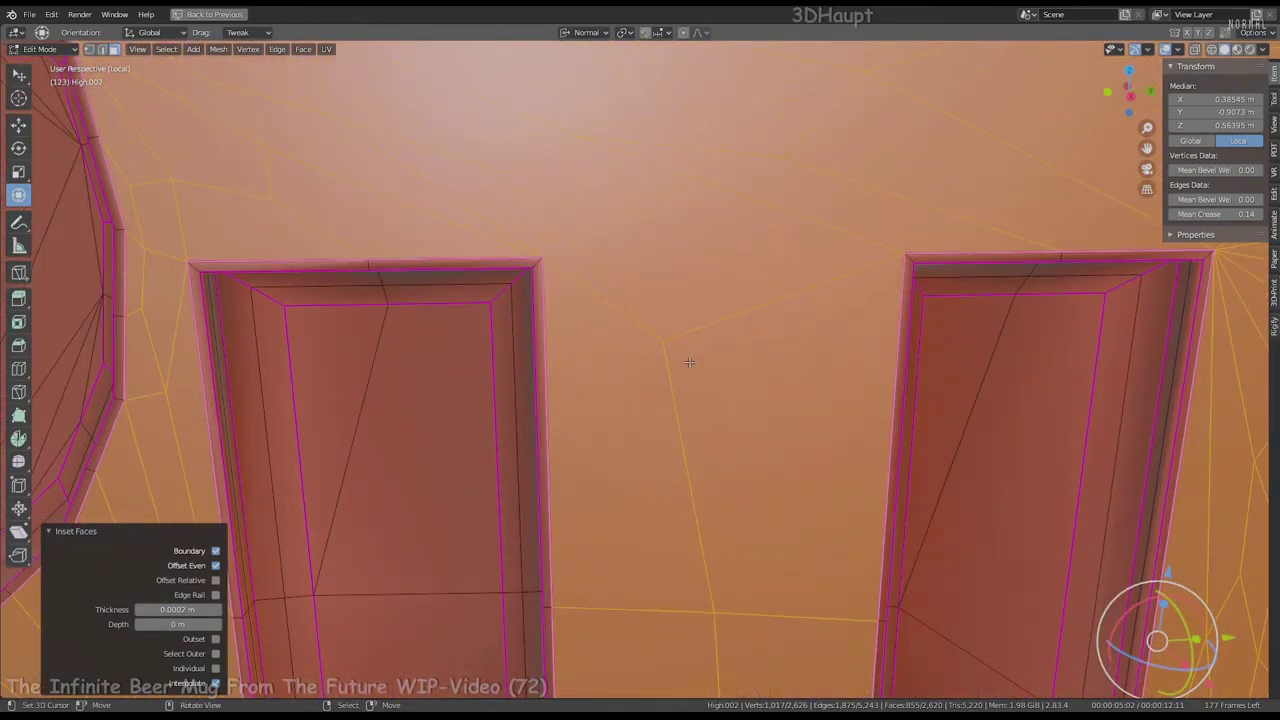
pyautogui.scroll(-6, 795, 410)
pyautogui.moveTo(795, 410); pyautogui.dragTo(795, 410, button='middle')
pyautogui.hotkey('ctrl', 'space')
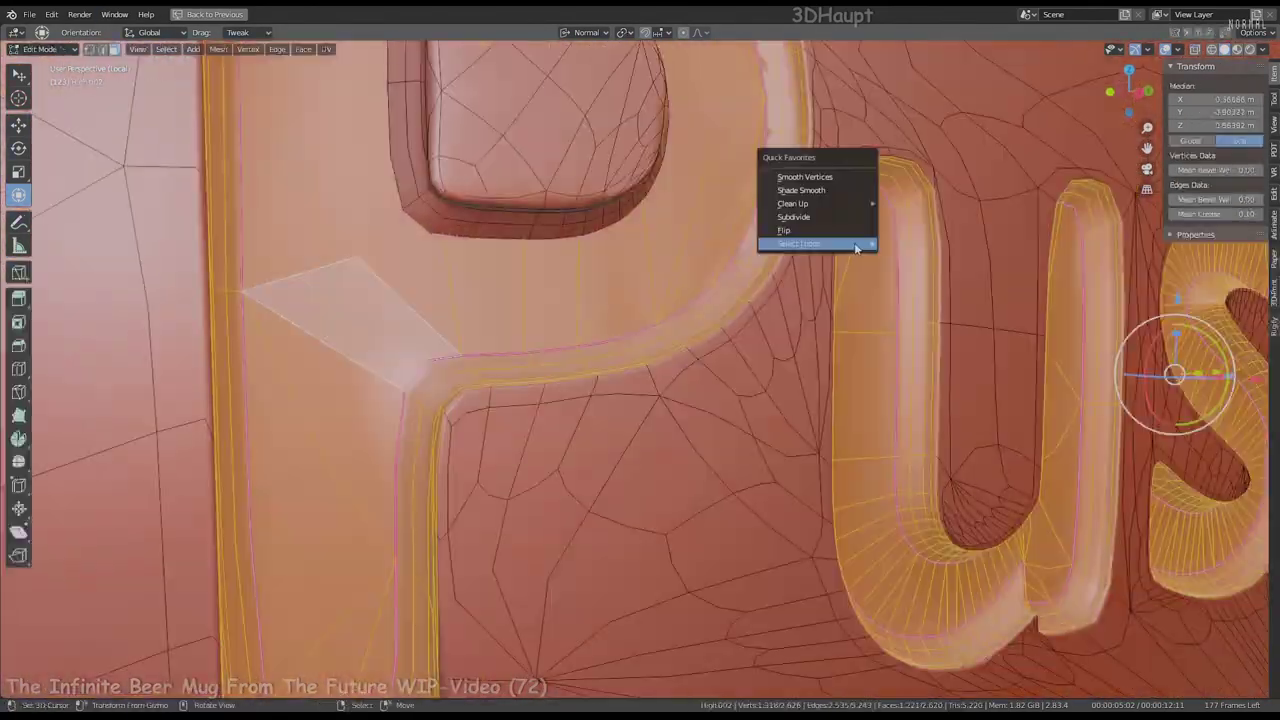
# Select the lettering boundary loops and the base loop and edges of the P's bump
pyautogui.click(925, 287)
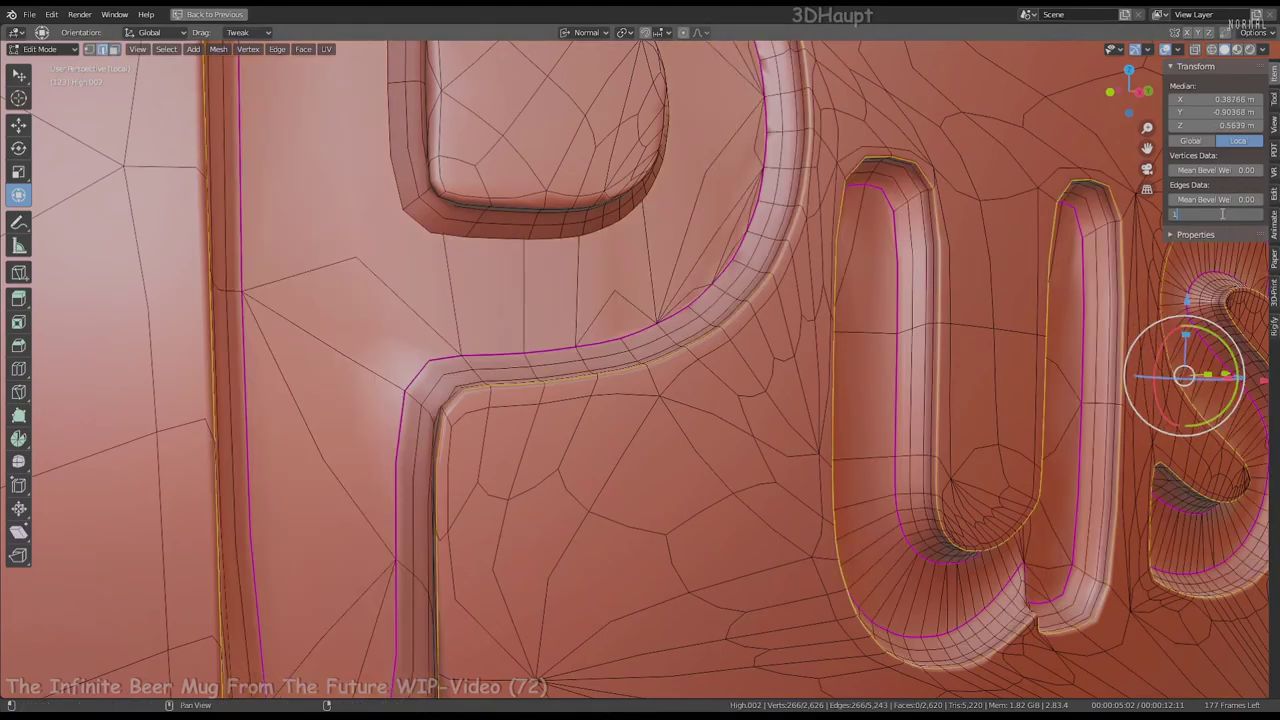
pyautogui.scroll(-5, 704, 248)
pyautogui.scroll(6, 704, 300)
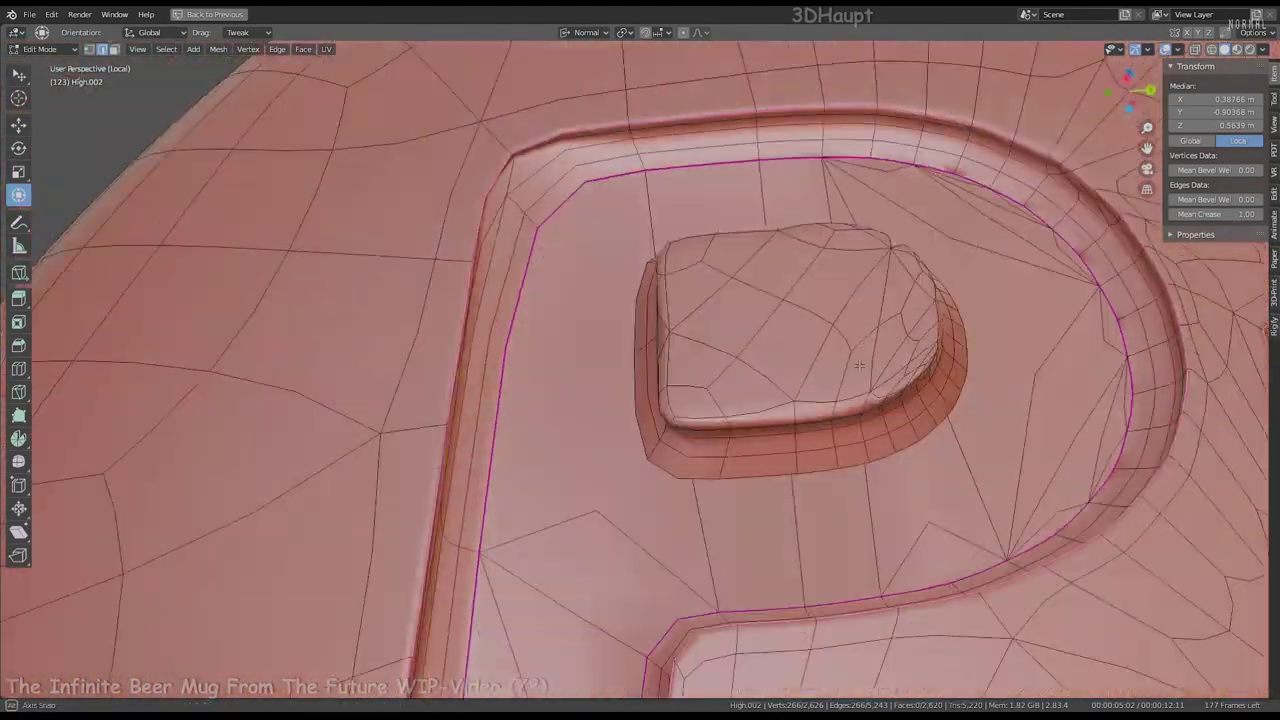
pyautogui.moveTo(704, 330)
pyautogui.mouseDown(button='middle')
pyautogui.moveTo(701, 363)
pyautogui.moveTo(705, 305)
pyautogui.moveTo(751, 391)
pyautogui.moveTo(730, 360)
pyautogui.moveTo(760, 330)
pyautogui.mouseUp(button='middle')
pyautogui.keyDown('alt'); pyautogui.click(705, 305); pyautogui.keyUp('alt')
pyautogui.click(751, 391)
pyautogui.press('KP_Decimal')
# Delete the faulty inner faces of the P and refill its bump and curved wall with new faces
pyautogui.click(714, 400)
pyautogui.scroll(3, 772, 313)
pyautogui.hotkey('ctrl', 'l')
pyautogui.press('x')
pyautogui.click(900, 290)
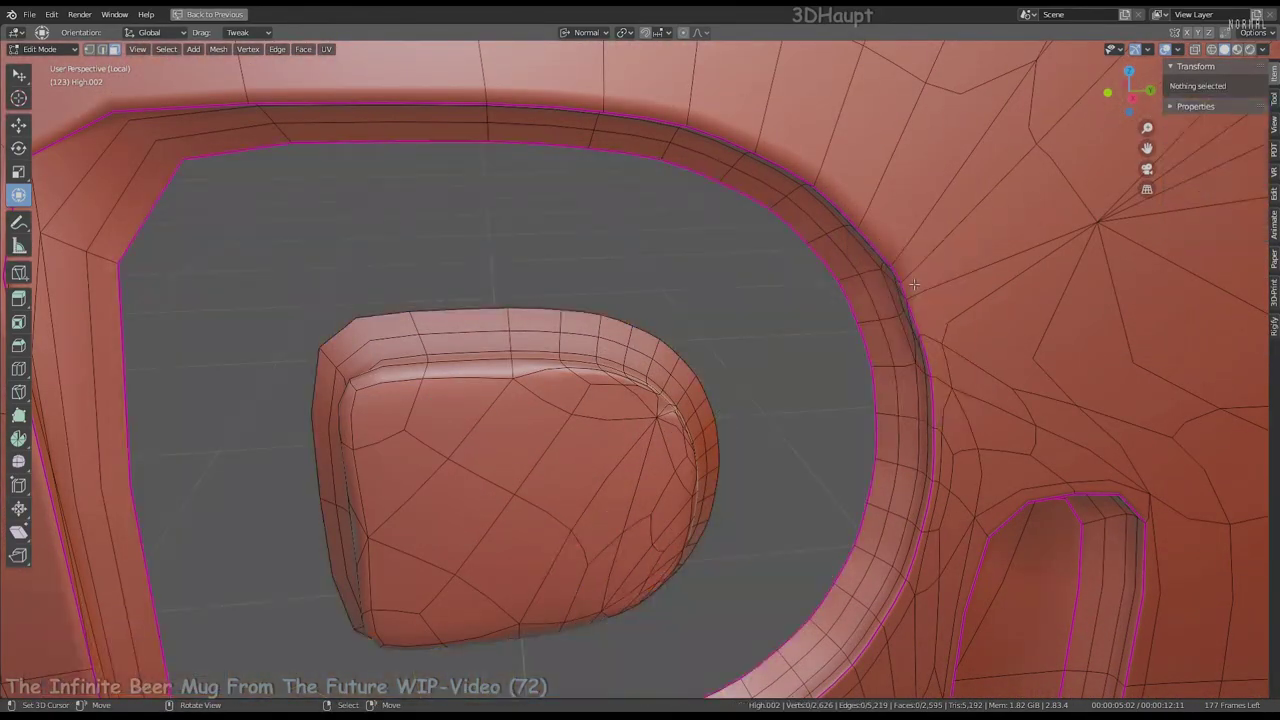
pyautogui.moveTo(900, 290); pyautogui.dragTo(609, 218, button='middle')
pyautogui.press('f')
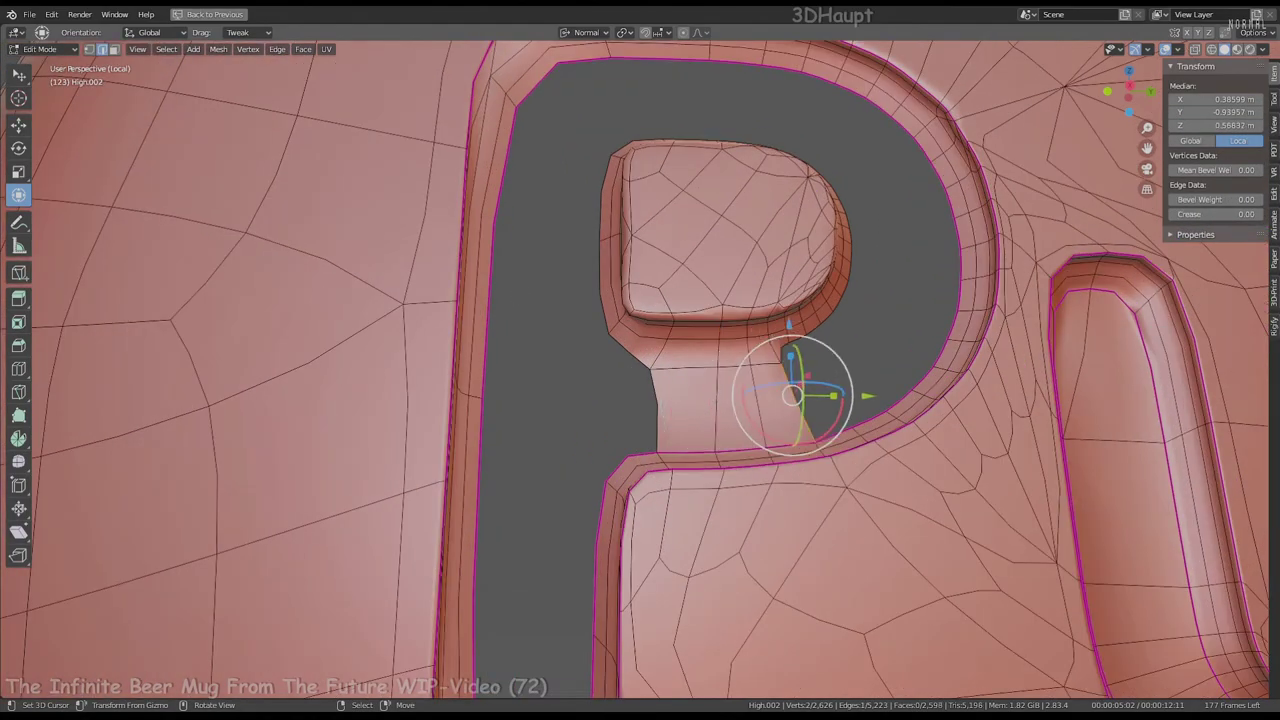
pyautogui.press('f')
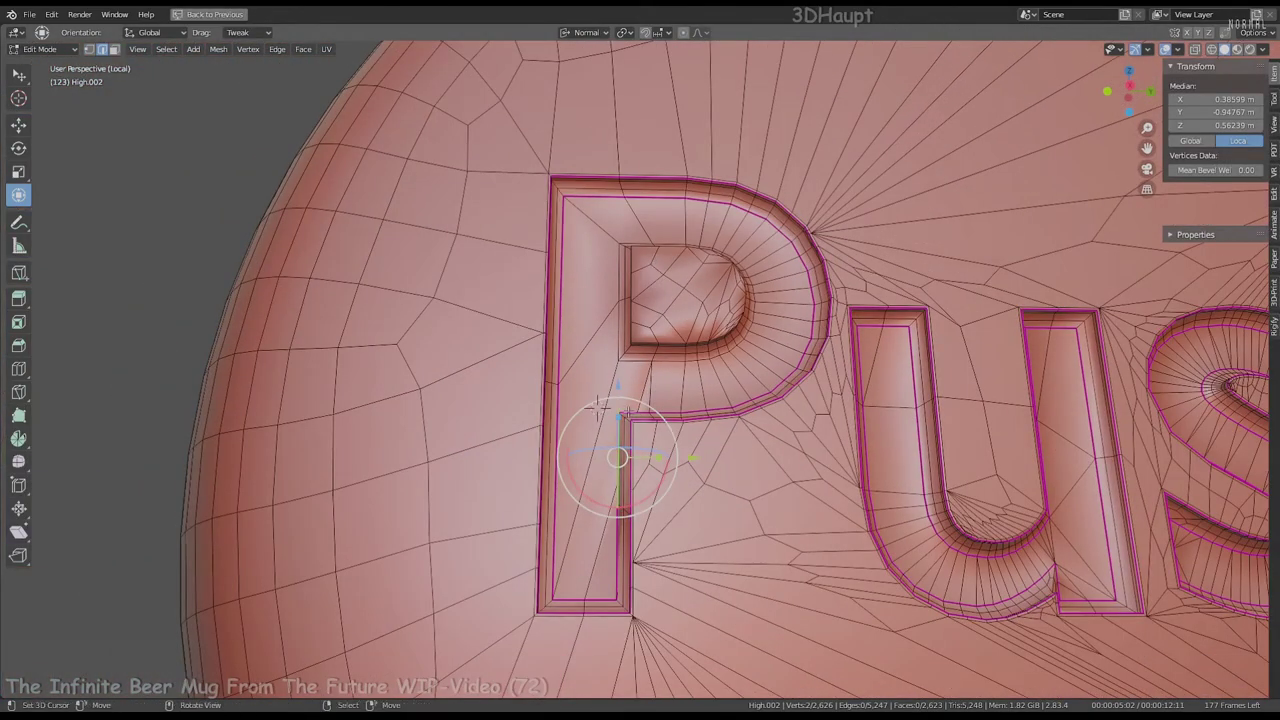
# Fill the hole in the P's stem and check edge loops around the P and u
pyautogui.press('x')
pyautogui.click(596, 407)
pyautogui.keyDown('alt'); pyautogui.click(596, 407); pyautogui.keyUp('alt')
pyautogui.press('f')
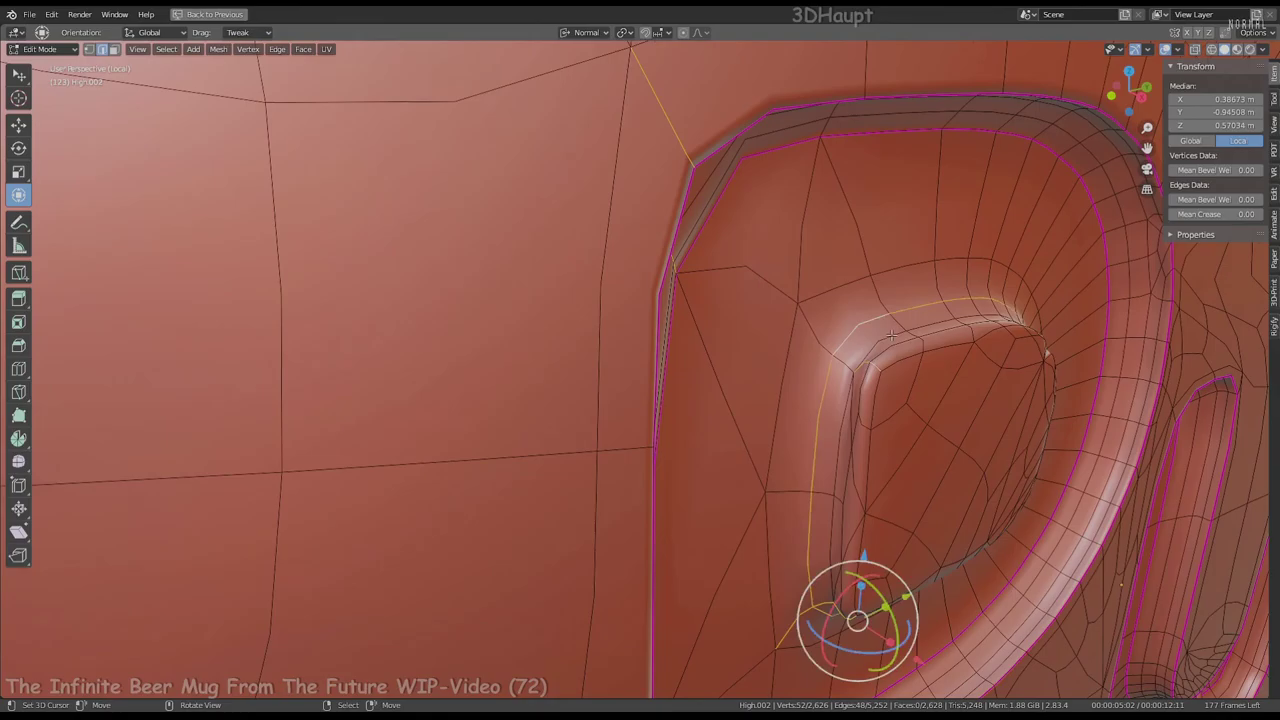
pyautogui.keyDown('alt'); pyautogui.click(890, 320); pyautogui.keyUp('alt')
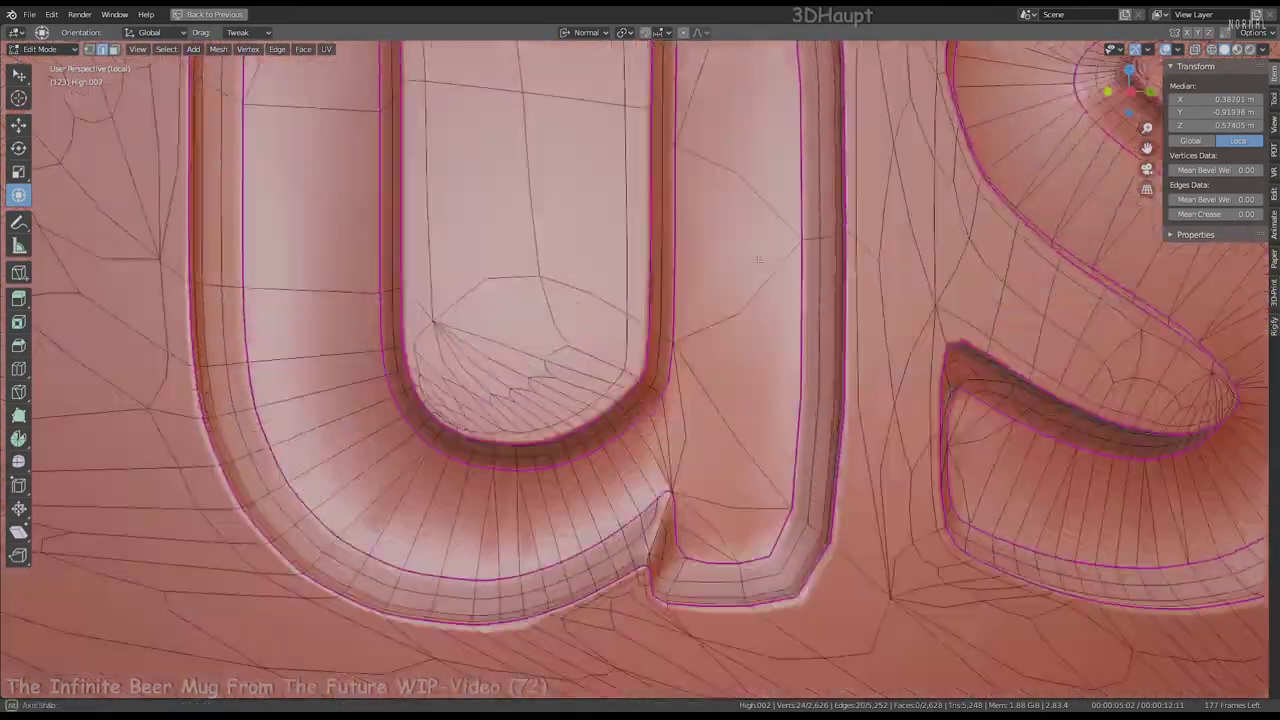
pyautogui.keyDown('alt'); pyautogui.click(668, 396); pyautogui.keyUp('alt')
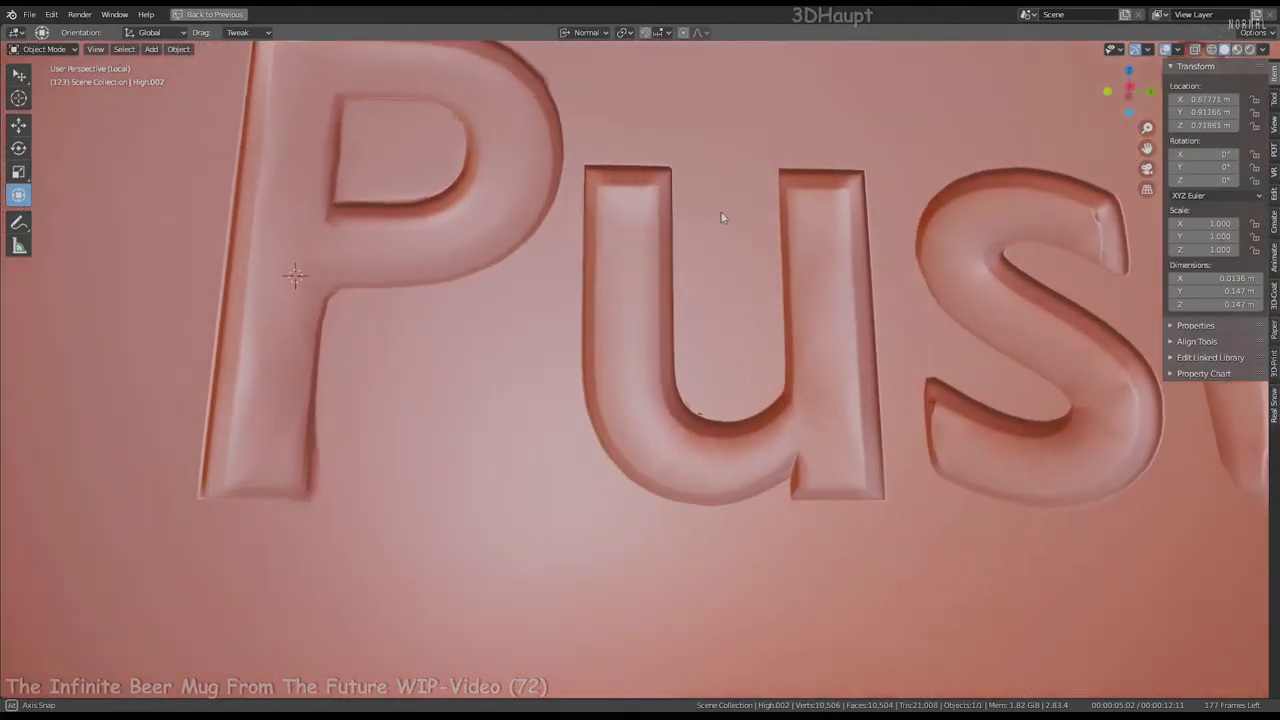
# Select the boundary loop of the letter faces and view the S from a tilted angle
pyautogui.scroll(2, 400, 214)
pyautogui.scroll(2, 400, 214)
pyautogui.scroll(2, 452, 229)
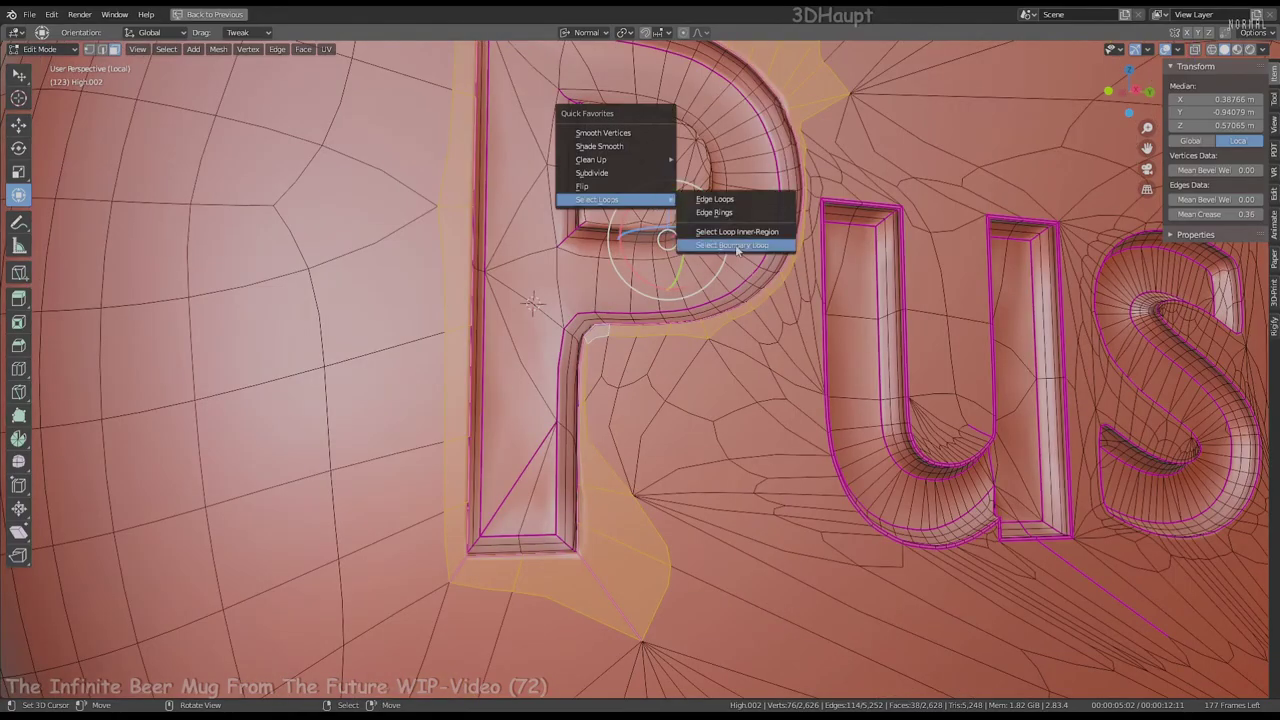
pyautogui.click(737, 246)
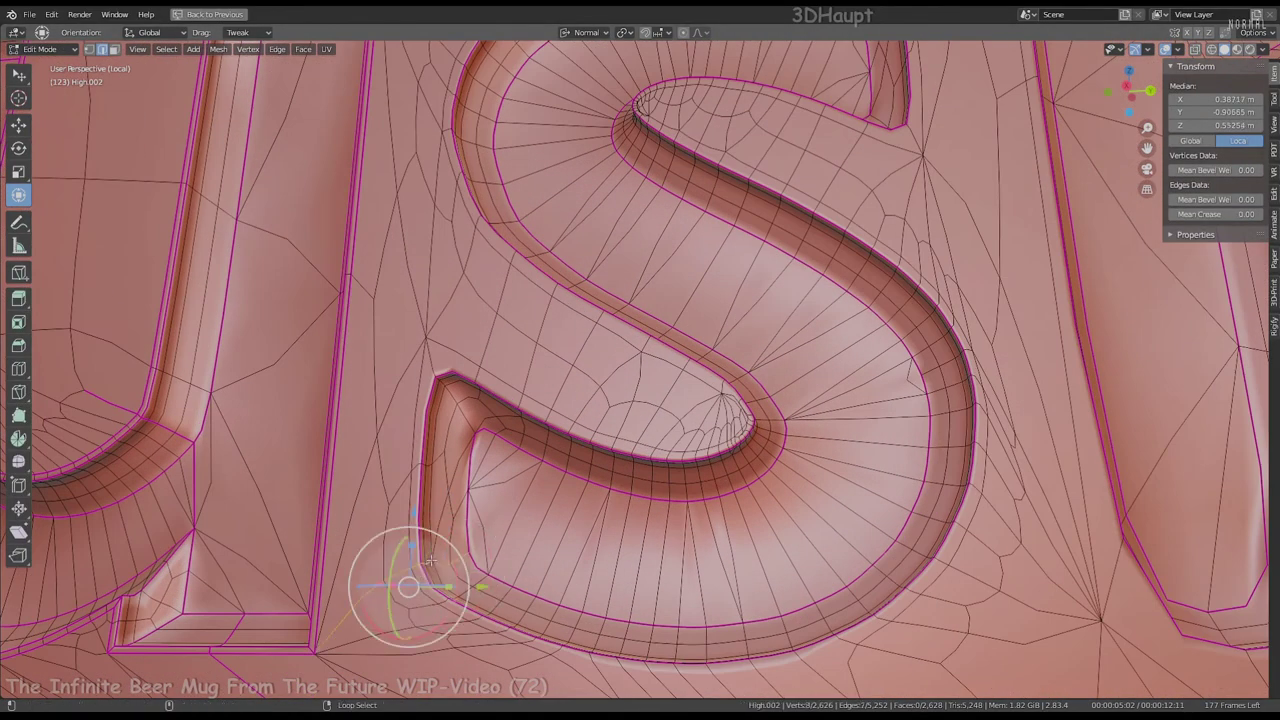
pyautogui.moveTo(430, 561); pyautogui.dragTo(474, 344, button='middle')
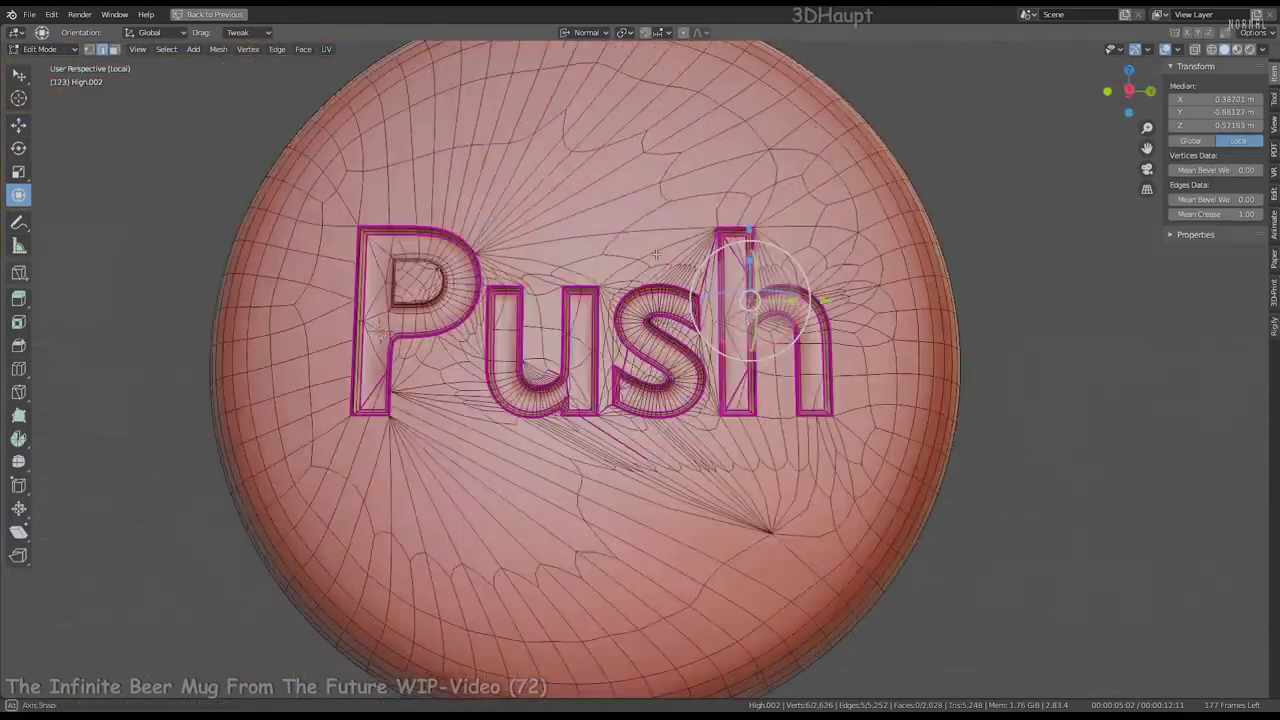
# Show the Remesh in the viewport and refine its voxel size to 0.0002 m
pyautogui.scroll(-3, 369, 128)
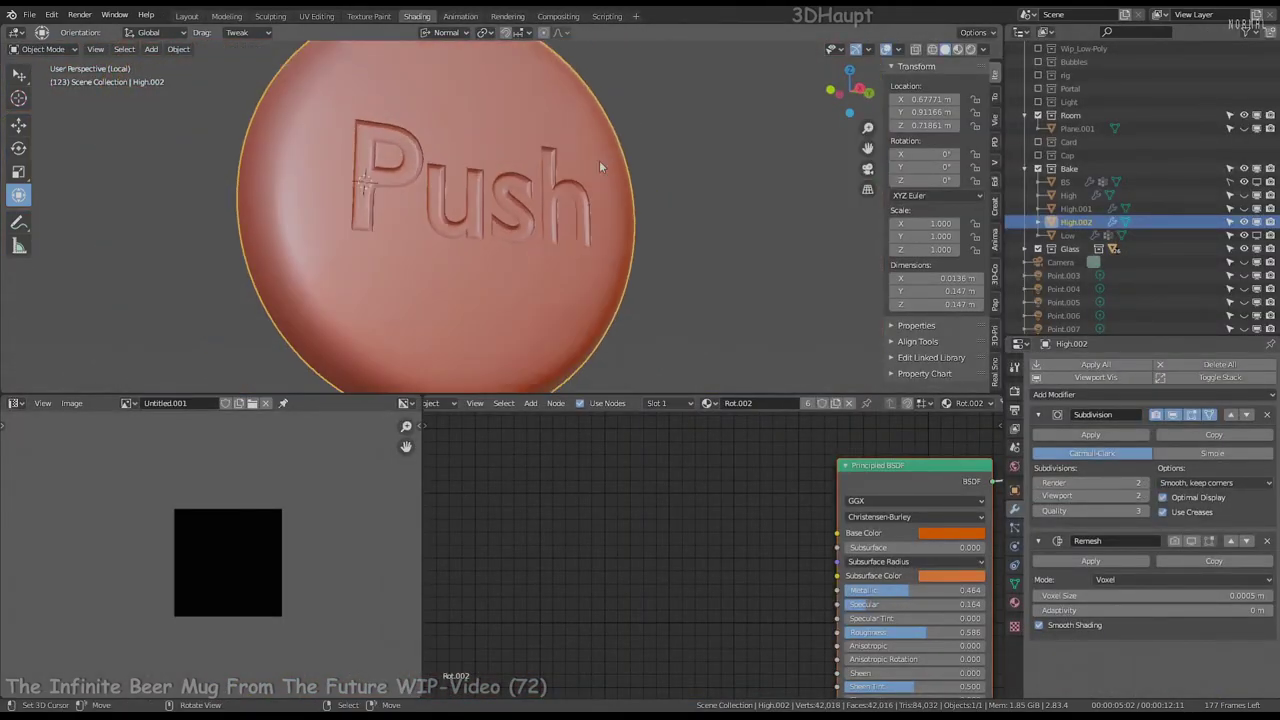
pyautogui.click(1190, 541)
pyautogui.scroll(4, 636, 166)
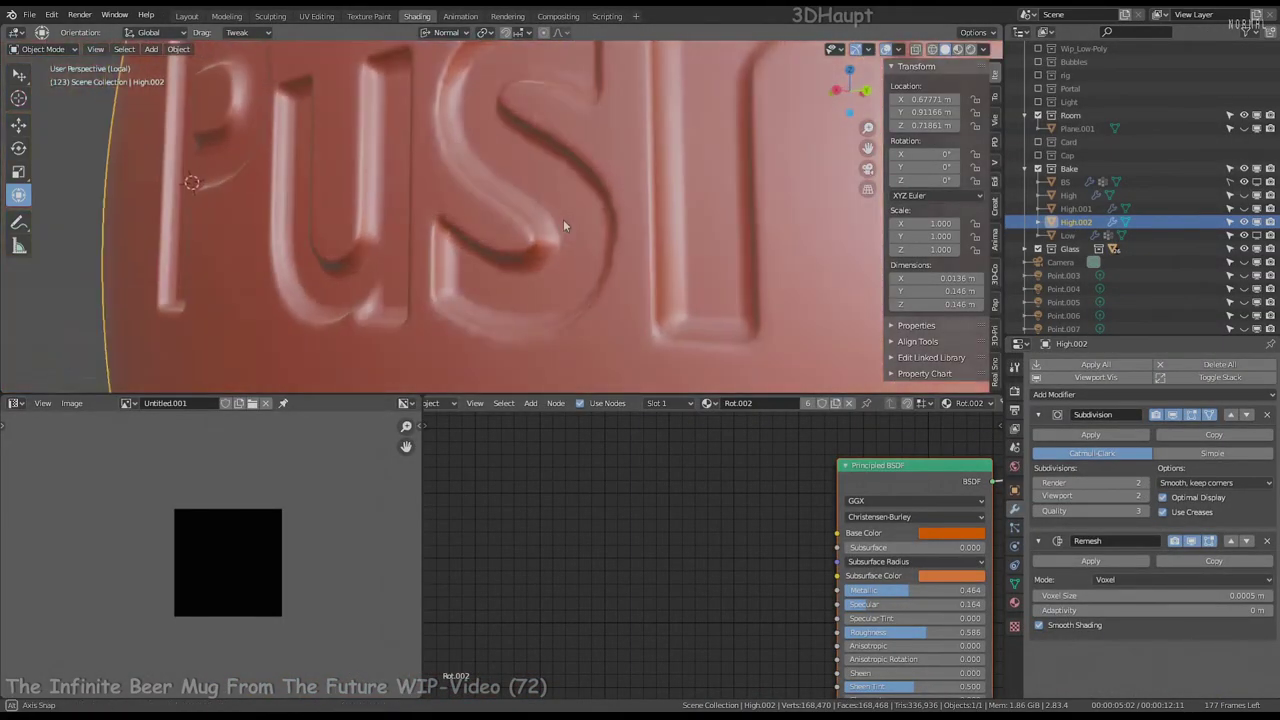
pyautogui.scroll(2, 563, 219)
pyautogui.scroll(2, 626, 154)
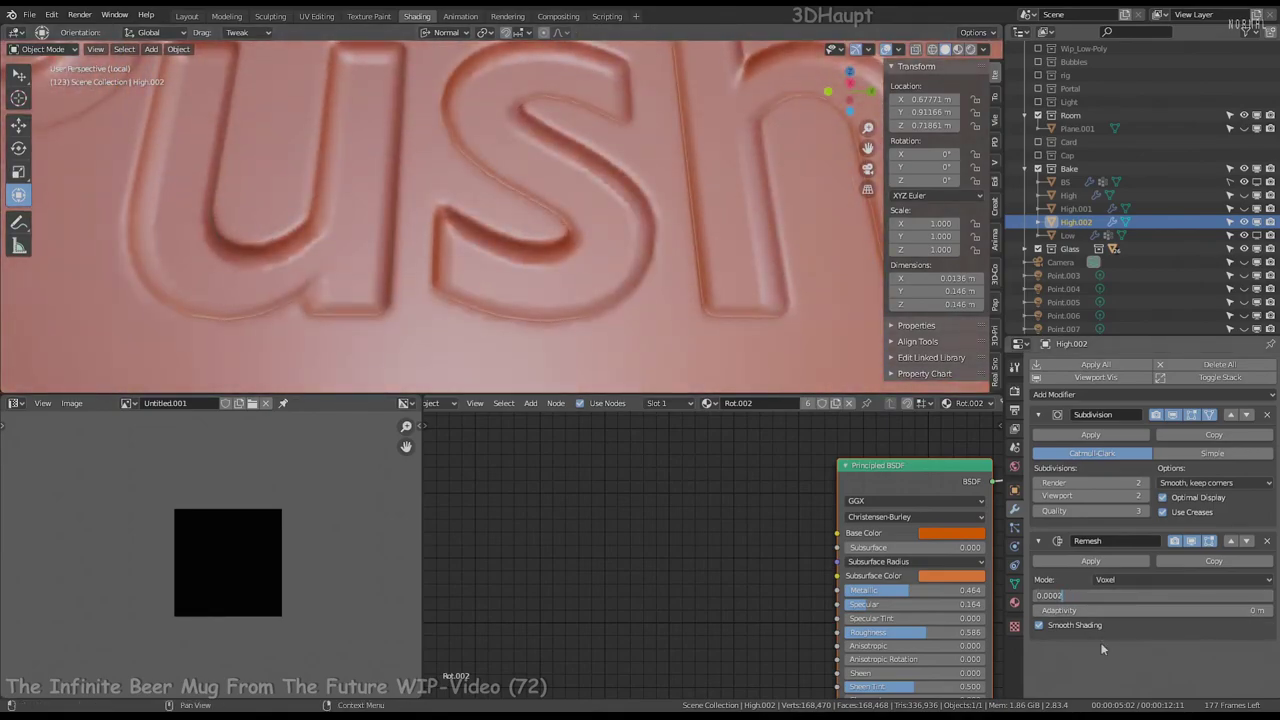
pyautogui.press('Return')
pyautogui.scroll(-5, 613, 138)
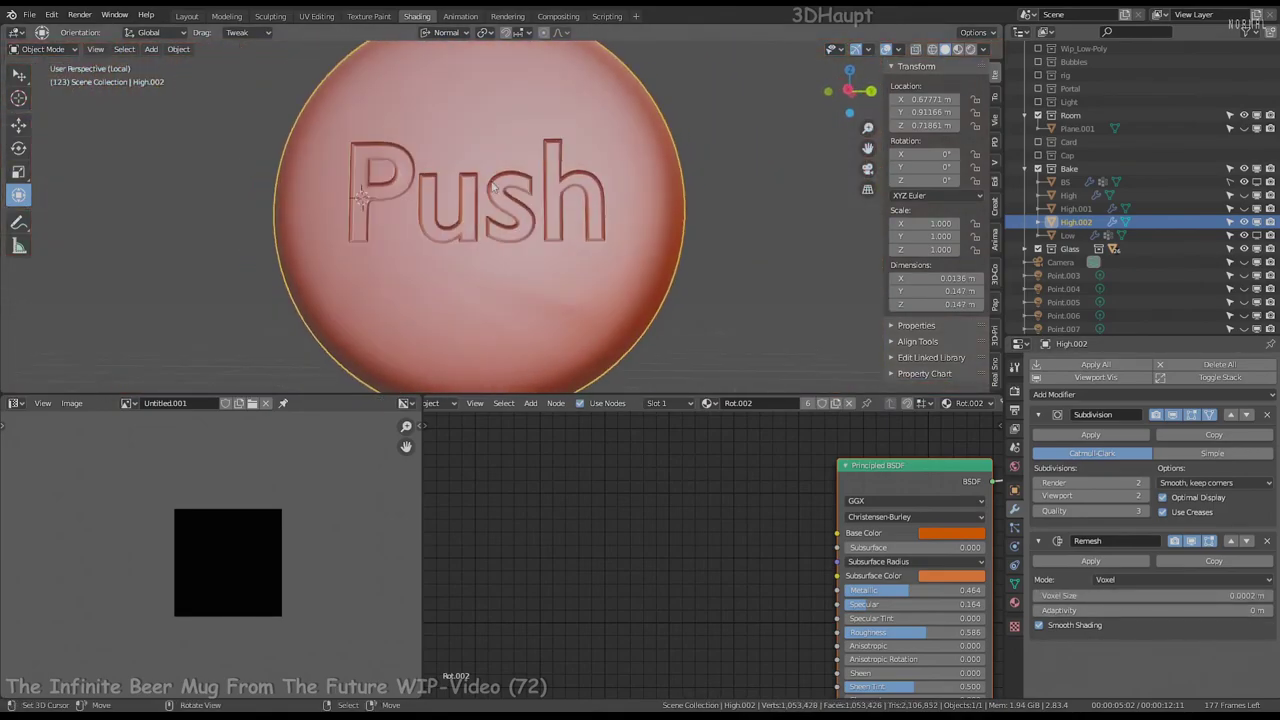
pyautogui.scroll(2, 492, 187)
# Collapse the modifier panels, apply all modifiers, and add a Smooth modifier
pyautogui.click(1038, 414)
pyautogui.click(1038, 437)
pyautogui.scroll(1, 705, 232)
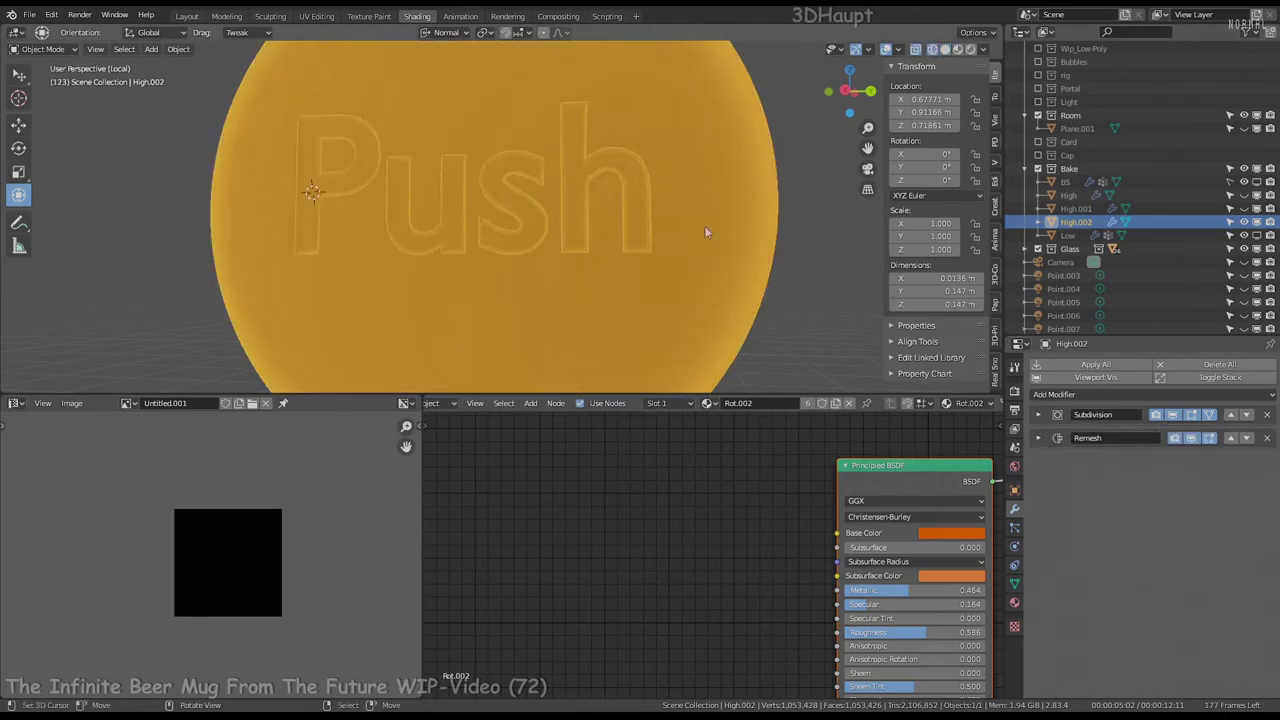
pyautogui.scroll(3, 573, 206)
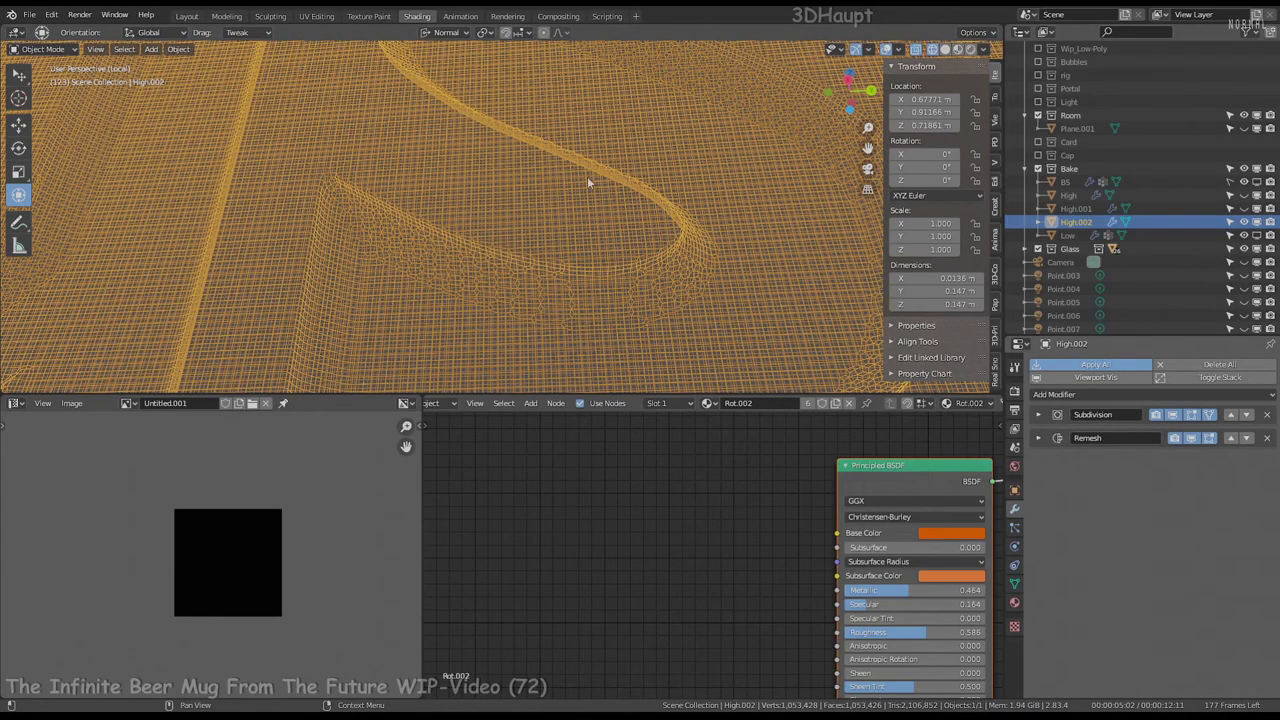
pyautogui.scroll(-3, 587, 176)
pyautogui.click(1095, 364)
pyautogui.click(1100, 364)
# Add a Smooth modifier to the button with 30 repeats and inspect the letters
pyautogui.click(1138, 543)
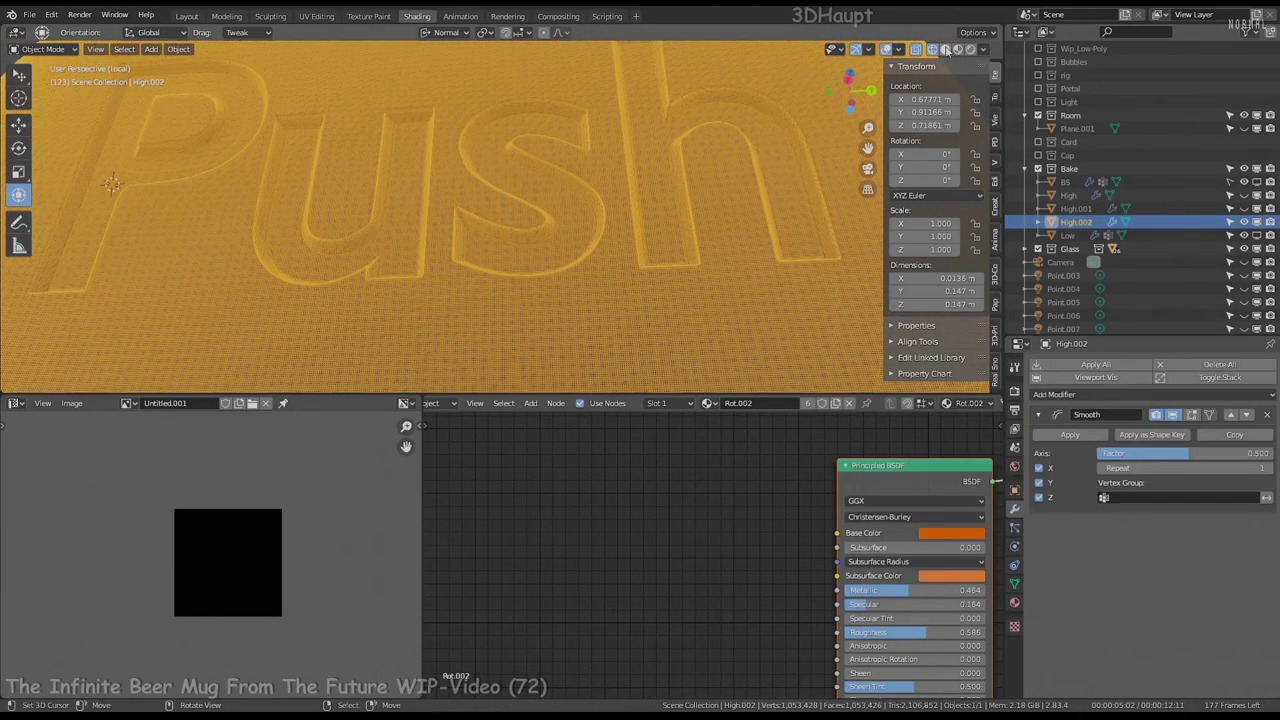
pyautogui.scroll(3, 704, 206)
pyautogui.scroll(2, 704, 206)
pyautogui.write('30')
pyautogui.press('Return')
pyautogui.scroll(-3, 674, 164)
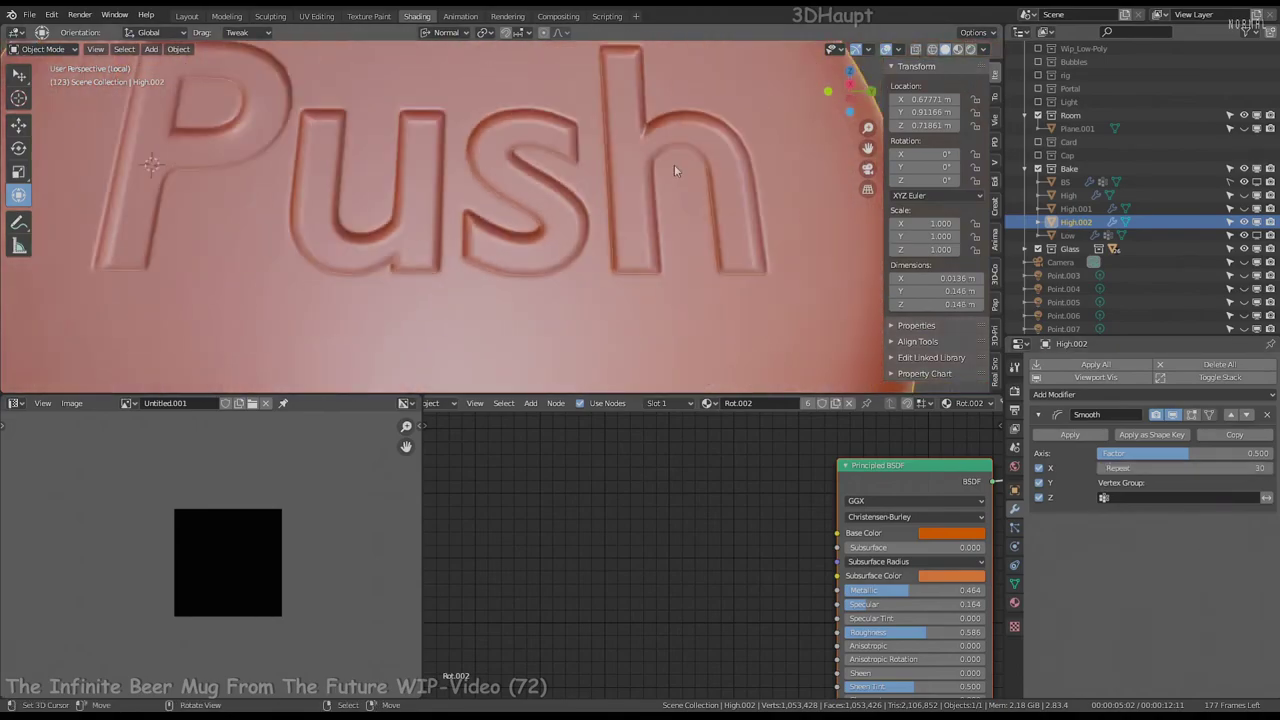
pyautogui.scroll(3, 600, 160)
pyautogui.scroll(2, 541, 152)
pyautogui.scroll(-3, 506, 184)
pyautogui.scroll(-2, 506, 184)
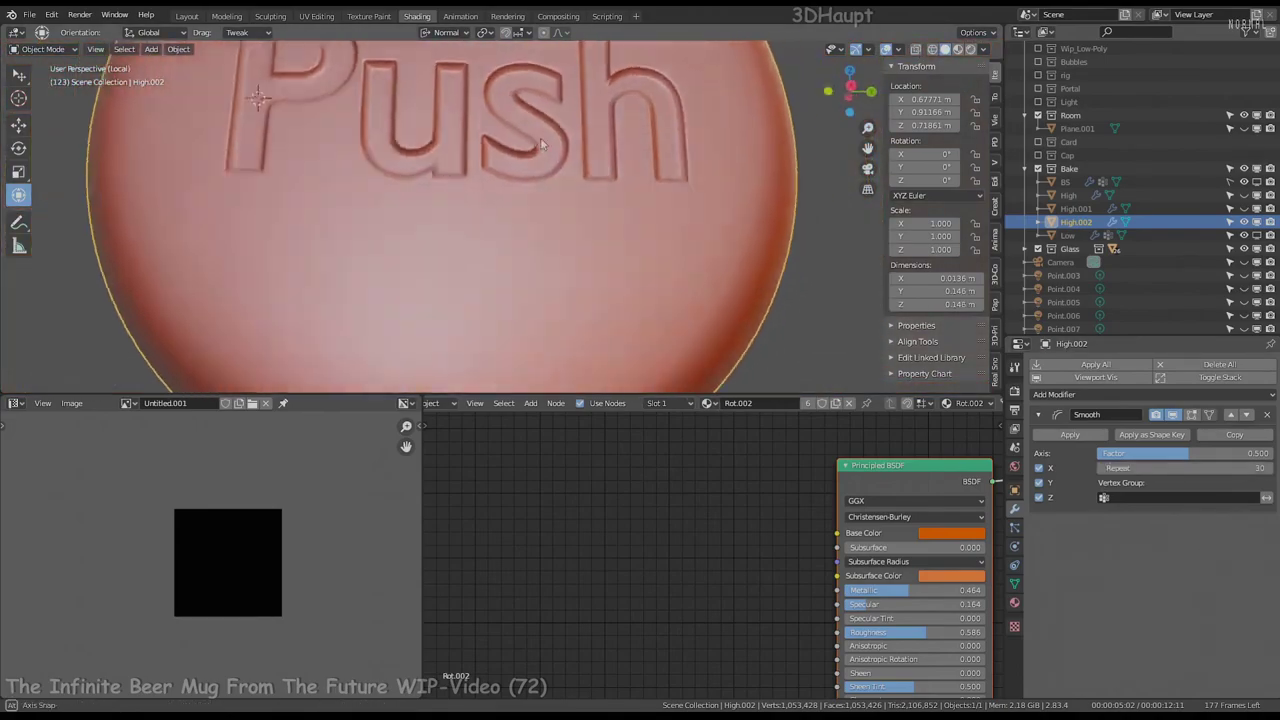
pyautogui.scroll(-2, 540, 137)
pyautogui.scroll(2, 581, 147)
pyautogui.moveTo(466, 186)
pyautogui.mouseDown(button='middle')
pyautogui.moveTo(581, 147)
pyautogui.moveTo(640, 170)
pyautogui.mouseUp(button='middle')
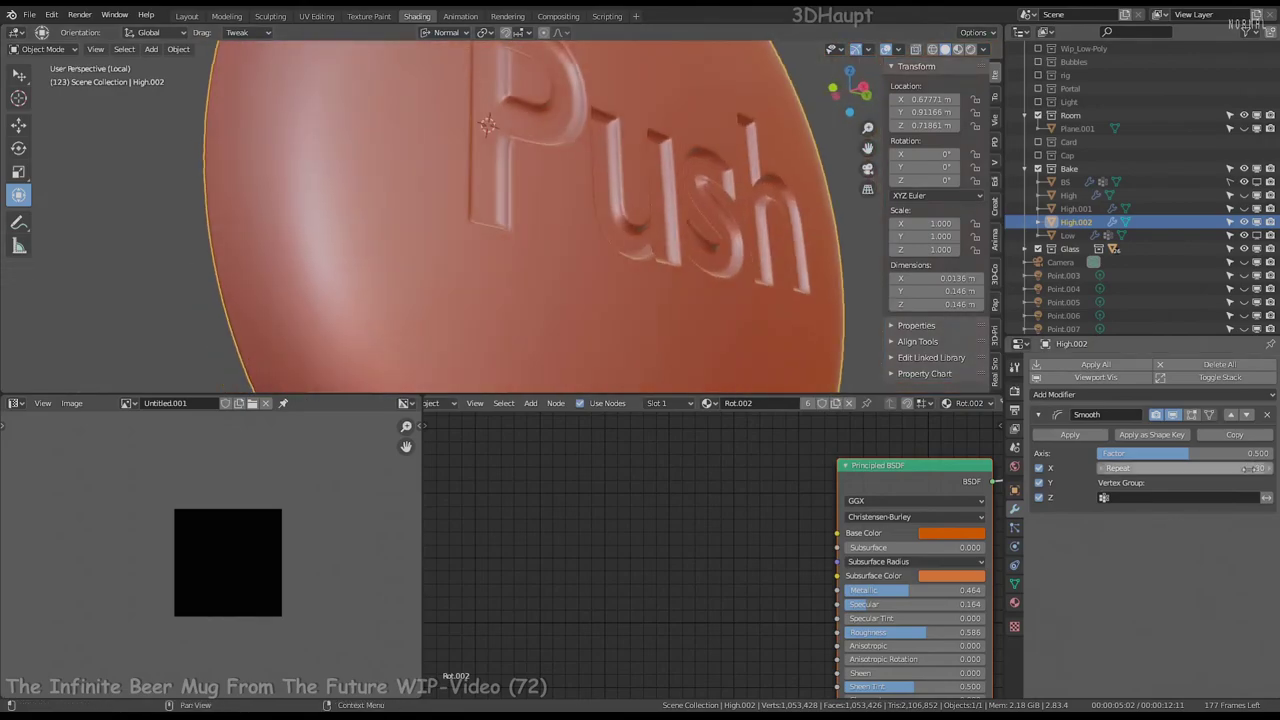
pyautogui.write('10')
# Try Smooth repeats of 10 and then 100, then undo to remove the modifier
pyautogui.press('Return')
pyautogui.moveTo(760, 240); pyautogui.dragTo(714, 219, button='middle')
pyautogui.scroll(2, 621, 213)
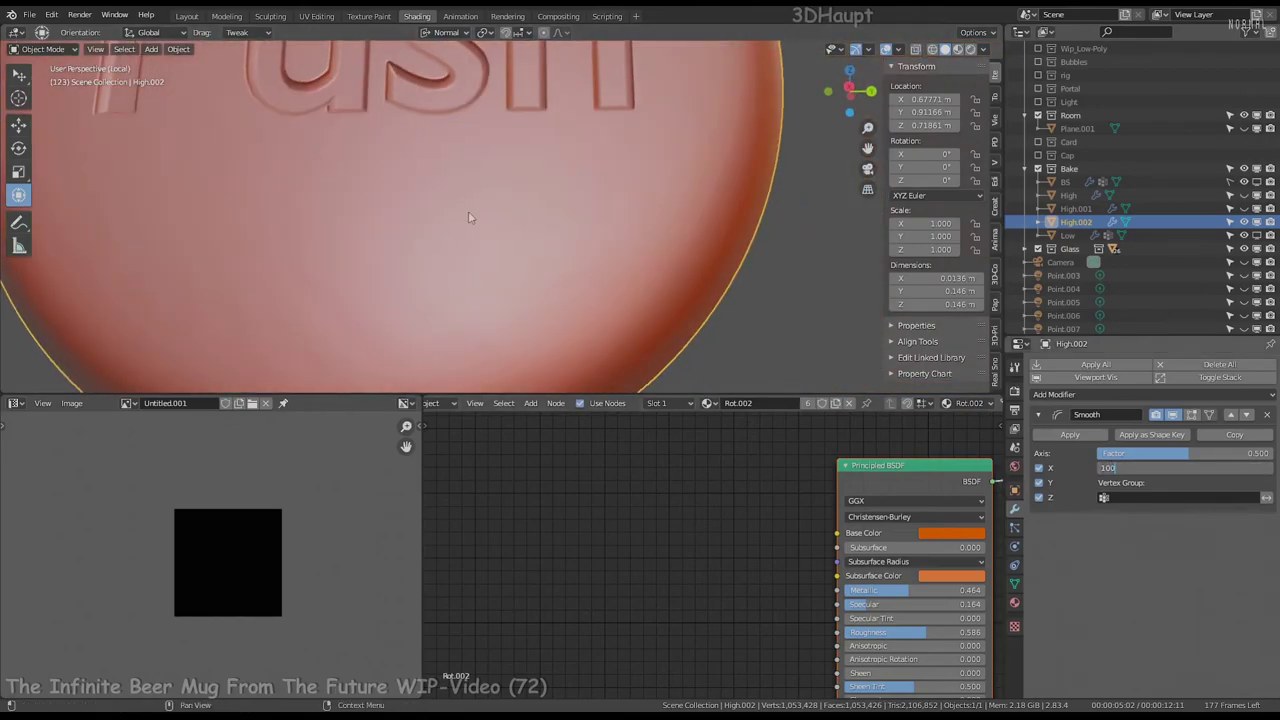
pyautogui.press('Return')
pyautogui.scroll(-3, 593, 189)
pyautogui.scroll(3, 523, 183)
pyautogui.moveTo(523, 183)
pyautogui.mouseDown(button='middle')
pyautogui.moveTo(572, 185)
pyautogui.moveTo(672, 250)
pyautogui.moveTo(640, 230)
pyautogui.mouseUp(button='middle')
pyautogui.scroll(-2, 572, 185)
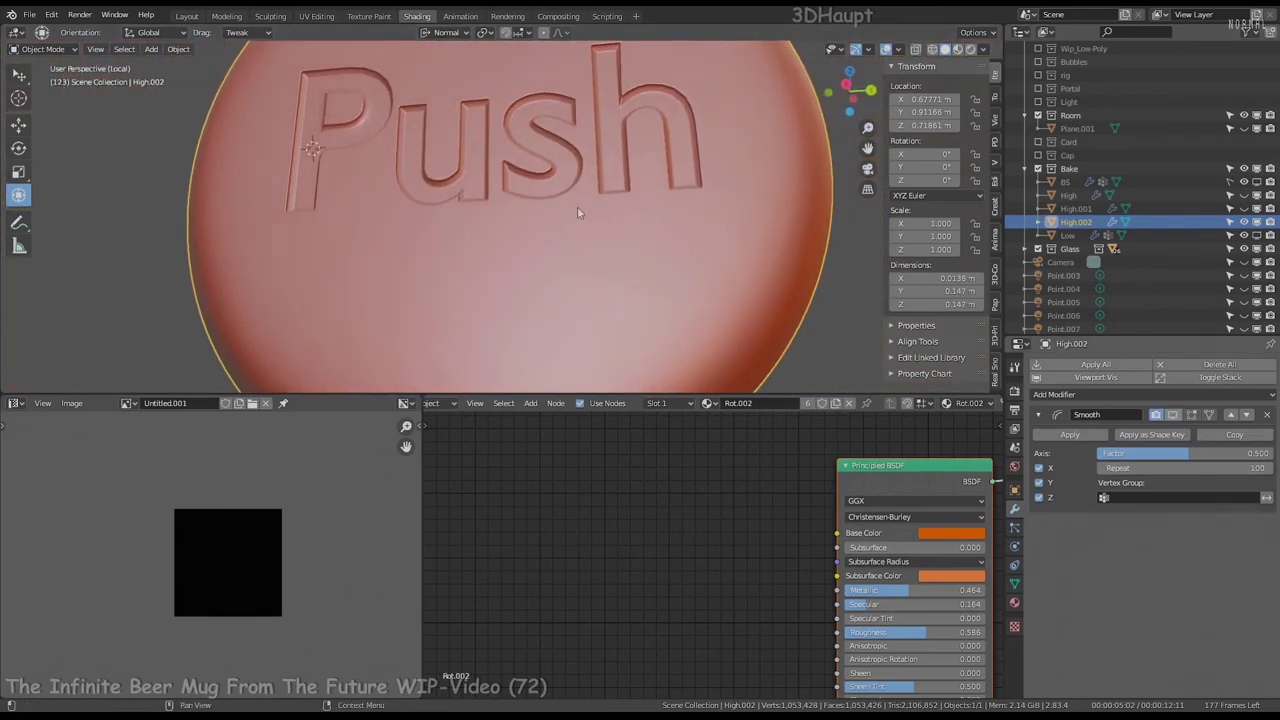
pyautogui.moveTo(614, 282)
pyautogui.mouseDown(button='middle')
pyautogui.moveTo(608, 297)
pyautogui.moveTo(626, 268)
pyautogui.moveTo(609, 258)
pyautogui.mouseUp(button='middle')
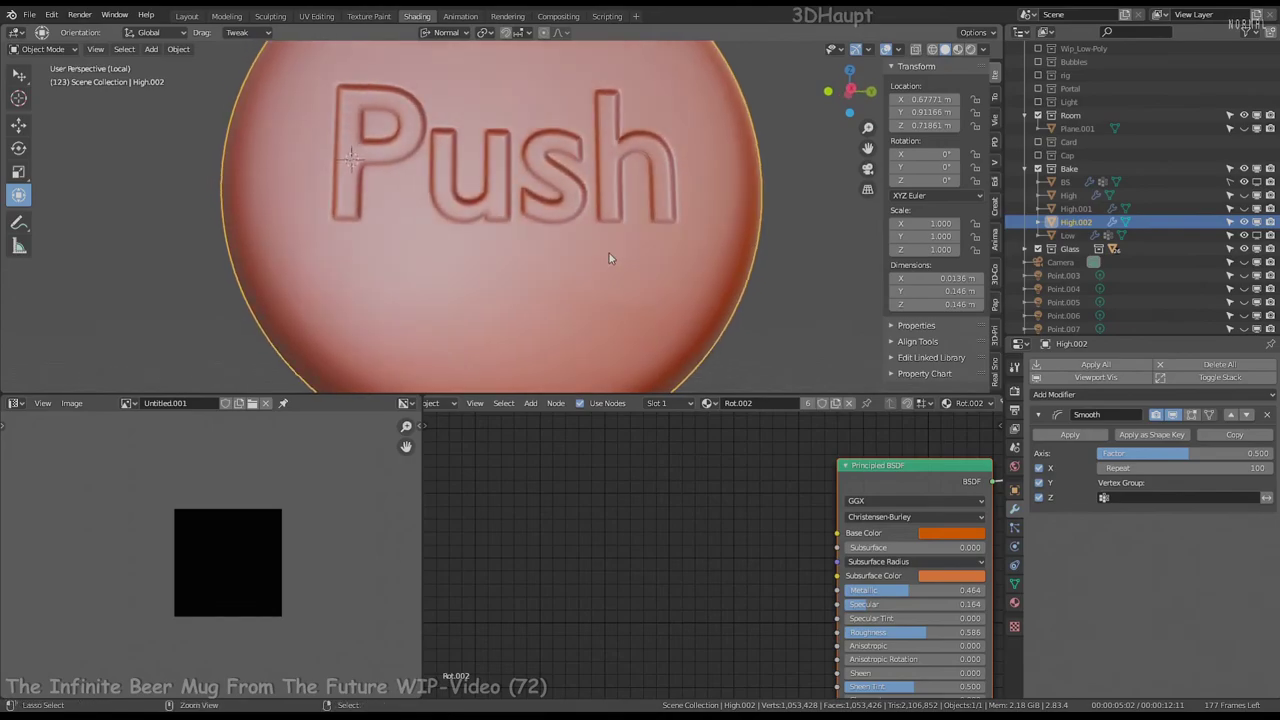
pyautogui.scroll(-1, 612, 255)
pyautogui.hotkey('ctrl', 'z')
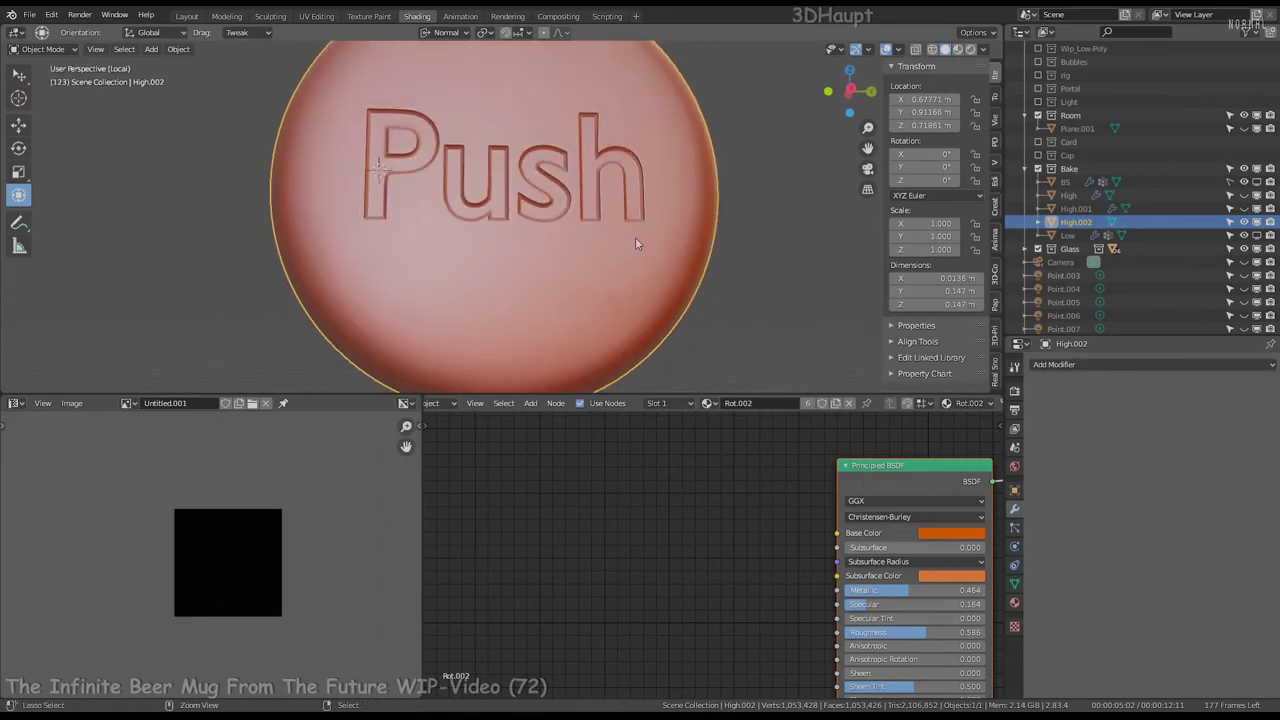
# Restore the unapplied modifiers and set Subdivision to level 3 and Remesh to Smooth, octree depth 8
pyautogui.scroll(1, 635, 243)
pyautogui.hotkey('ctrl', 'z')
pyautogui.scroll(1, 635, 243)
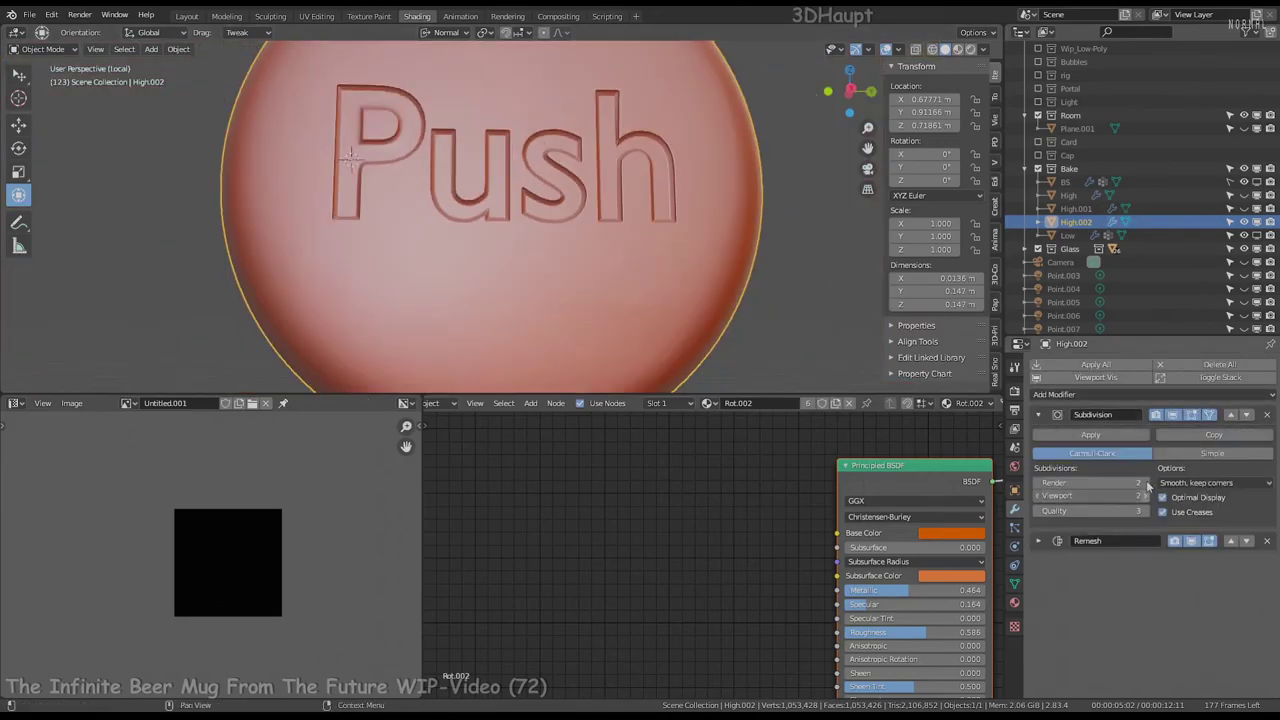
pyautogui.click(1148, 484)
pyautogui.click(1040, 541)
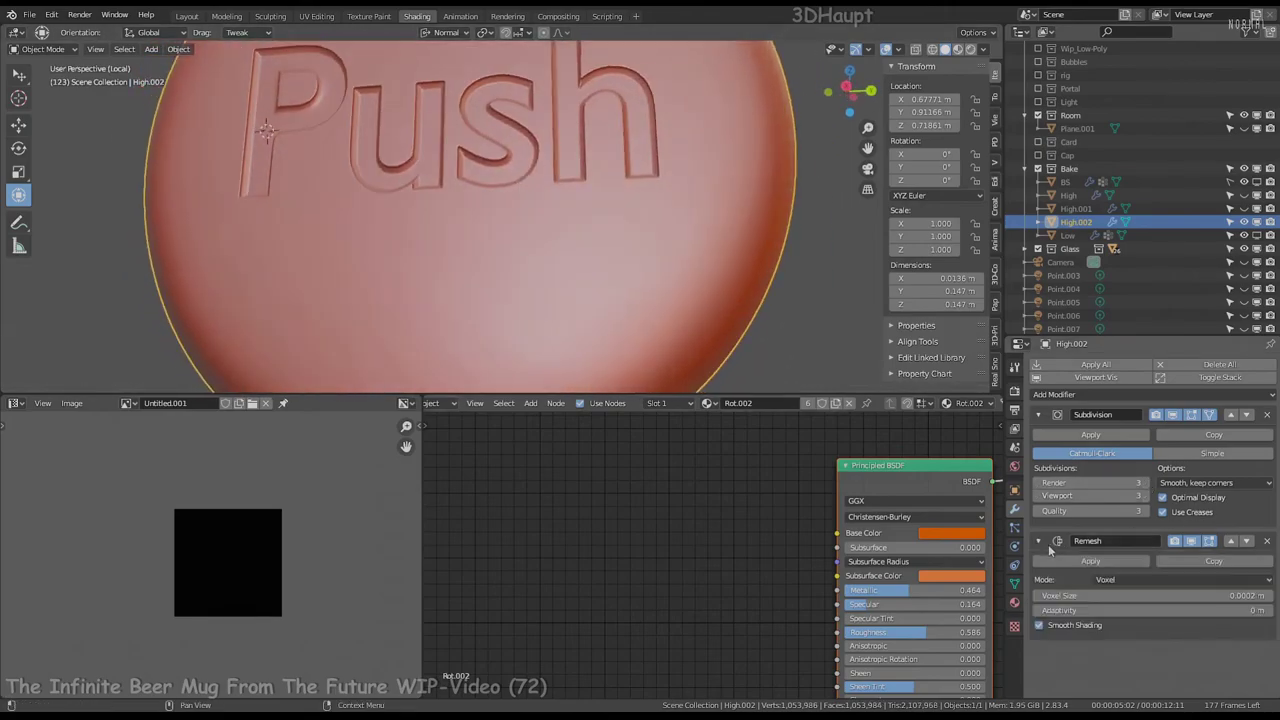
pyautogui.click(1131, 612)
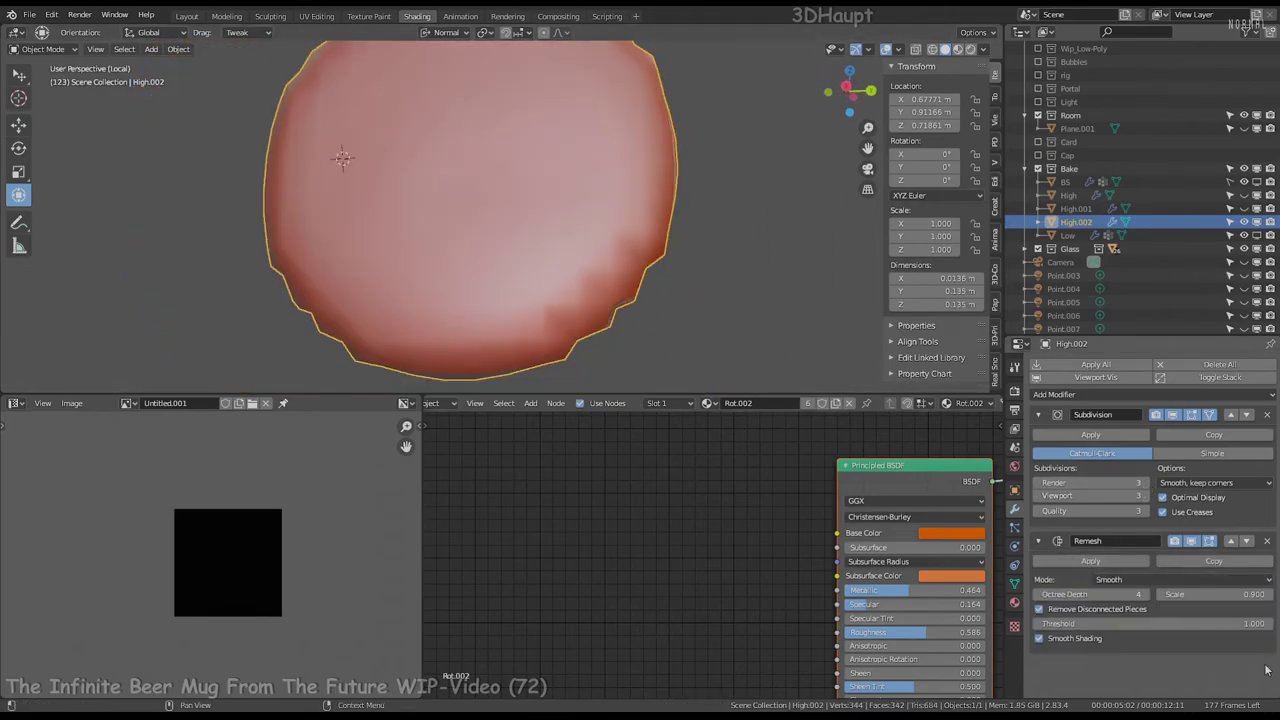
pyautogui.click(1148, 596)
pyautogui.click(1148, 596)
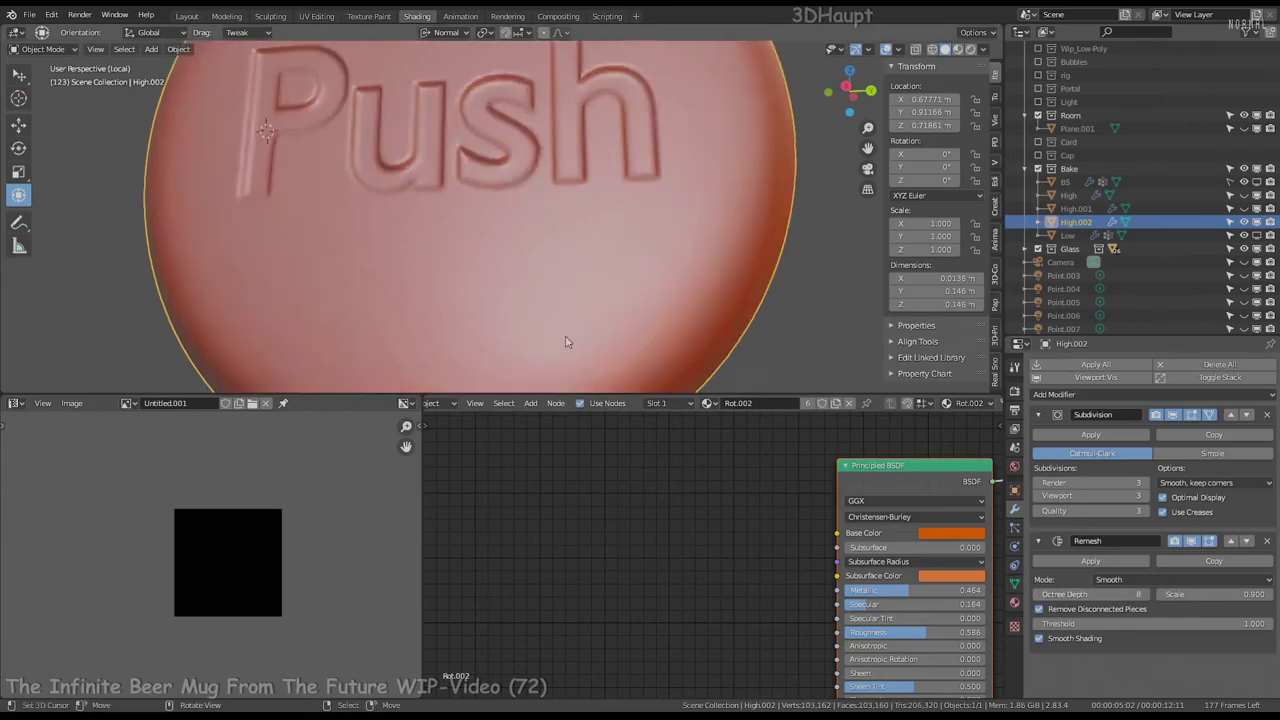
# Preview the button with a grey matcap, keep octree depth 8, and enter Edit Mode
pyautogui.moveTo(563, 343); pyautogui.dragTo(542, 350, button='middle')
pyautogui.click(988, 58)
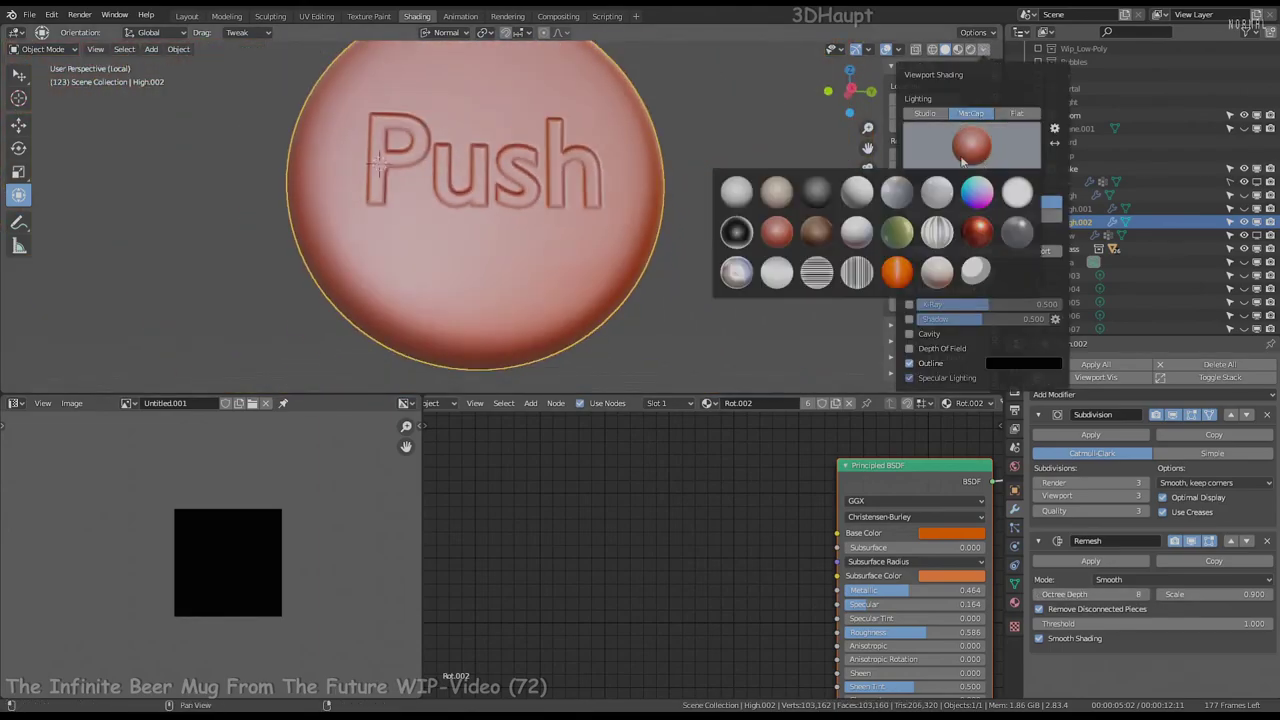
pyautogui.click(737, 232)
pyautogui.scroll(3, 529, 271)
pyautogui.moveTo(529, 271); pyautogui.dragTo(650, 276, button='middle')
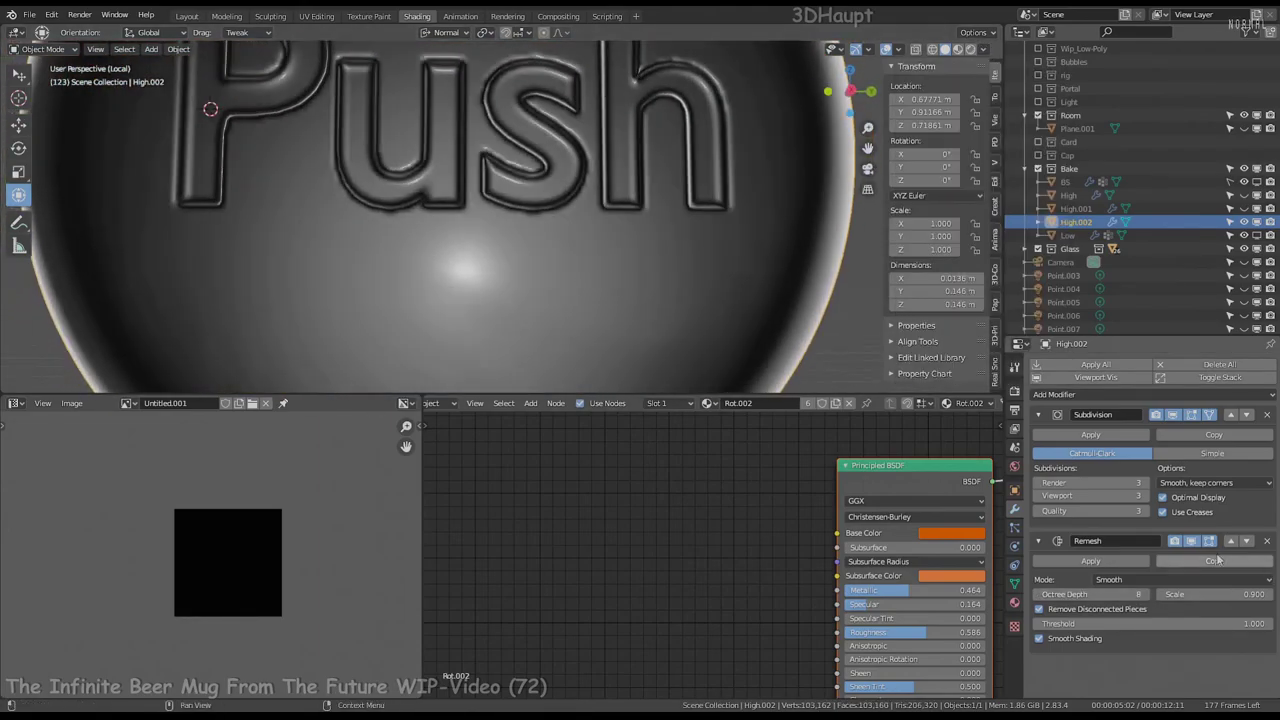
pyautogui.scroll(-4, 540, 213)
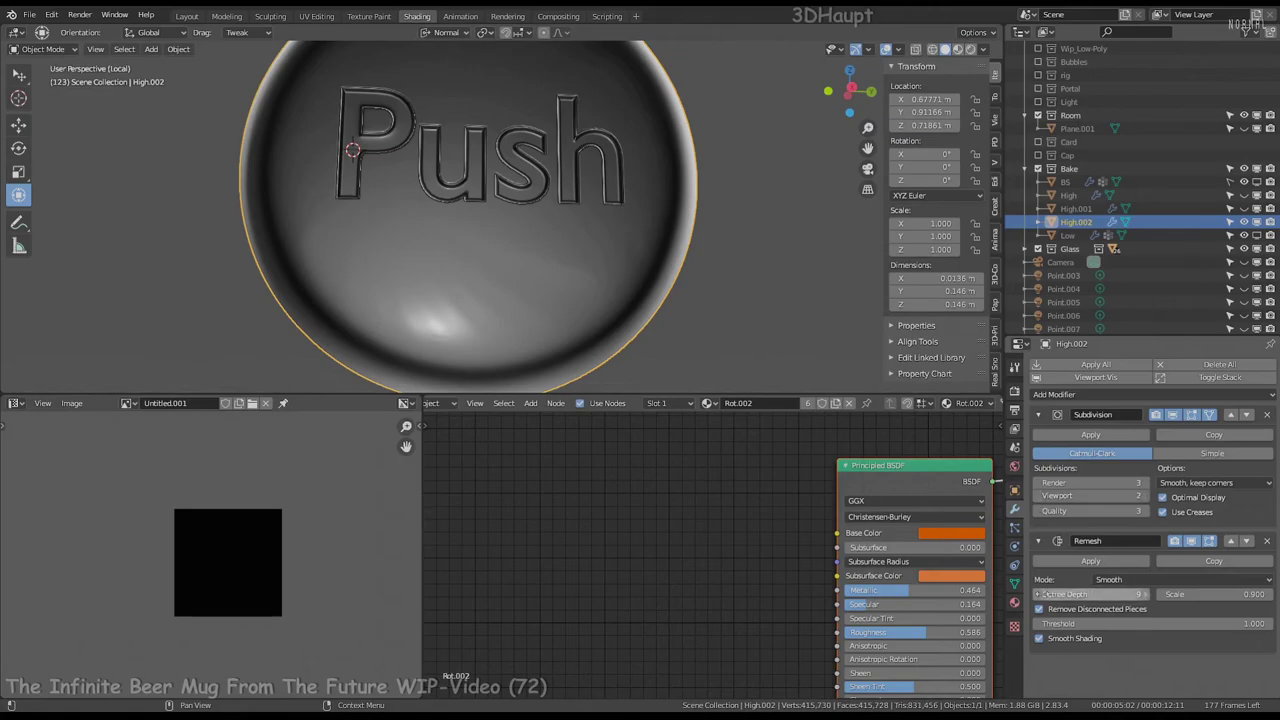
pyautogui.click(1041, 595)
pyautogui.press('Tab')
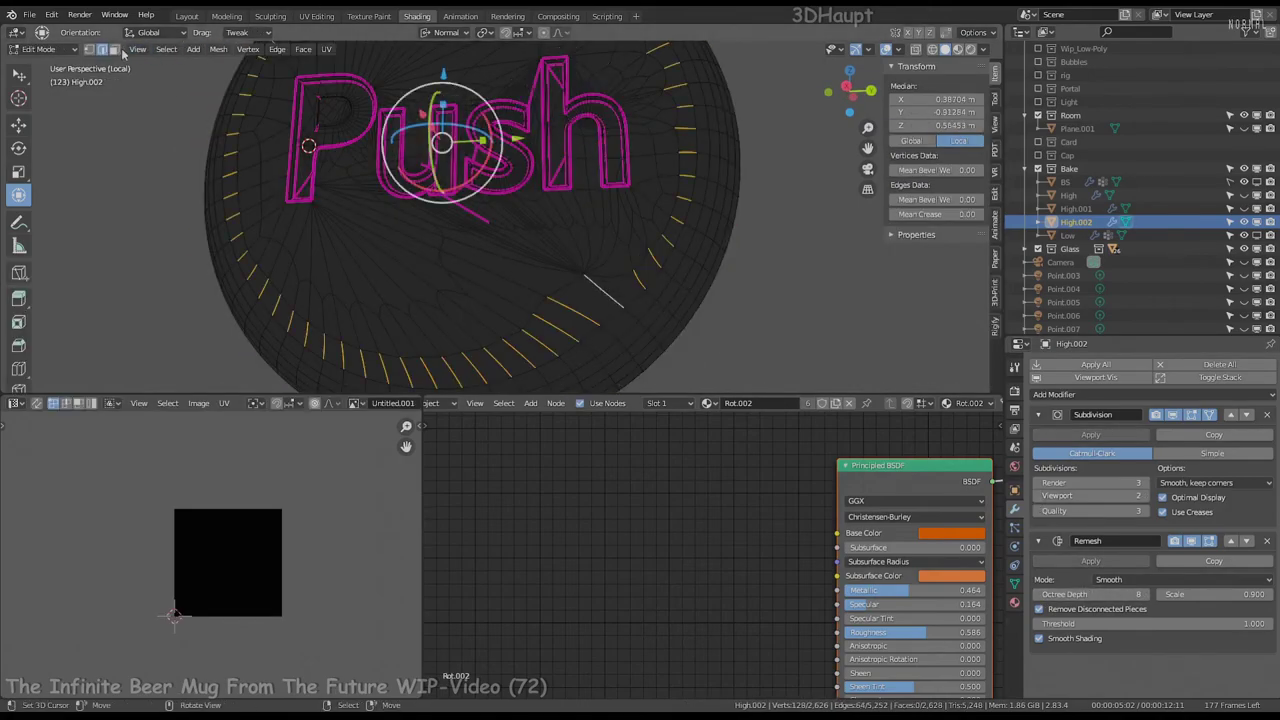
# Select the ring of faces around the disc and convert it to its boundary loops
pyautogui.click(116, 50)
pyautogui.keyDown('alt'); pyautogui.click(591, 289); pyautogui.keyUp('alt')
pyautogui.click(762, 314)
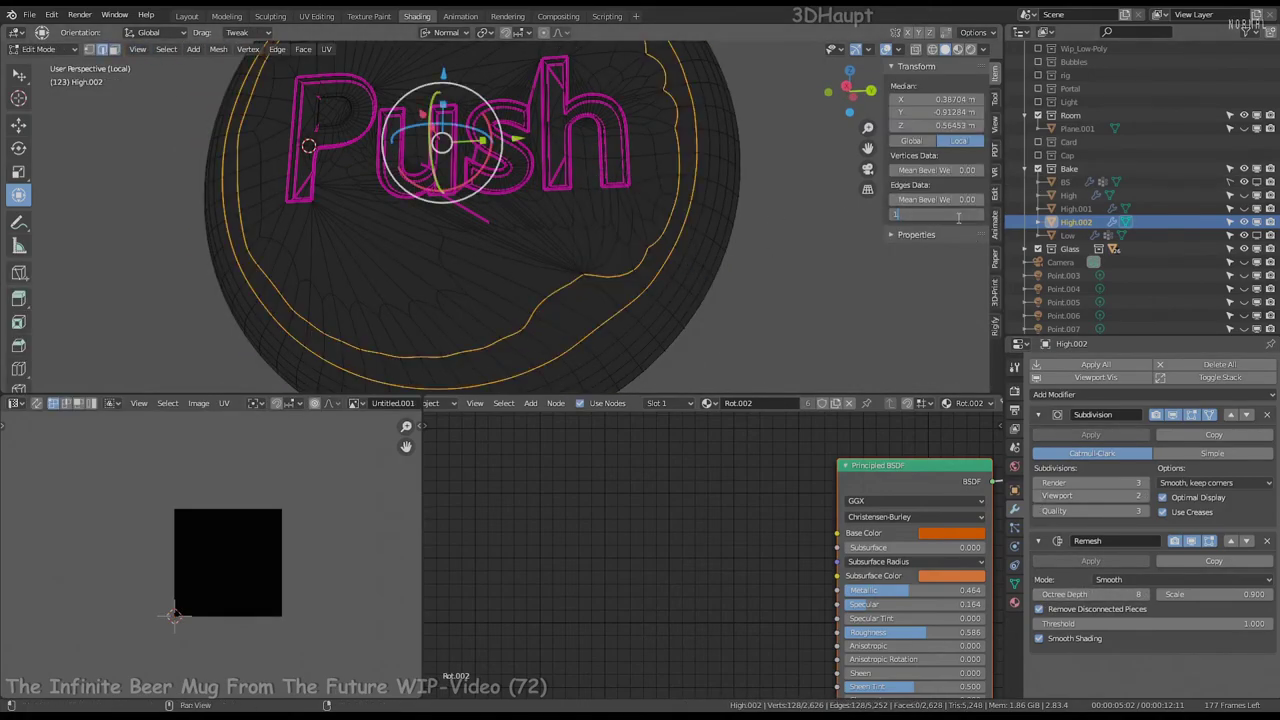
pyautogui.moveTo(759, 265)
pyautogui.mouseDown(button='middle')
pyautogui.moveTo(624, 198)
pyautogui.moveTo(1228, 393)
pyautogui.mouseUp(button='middle')
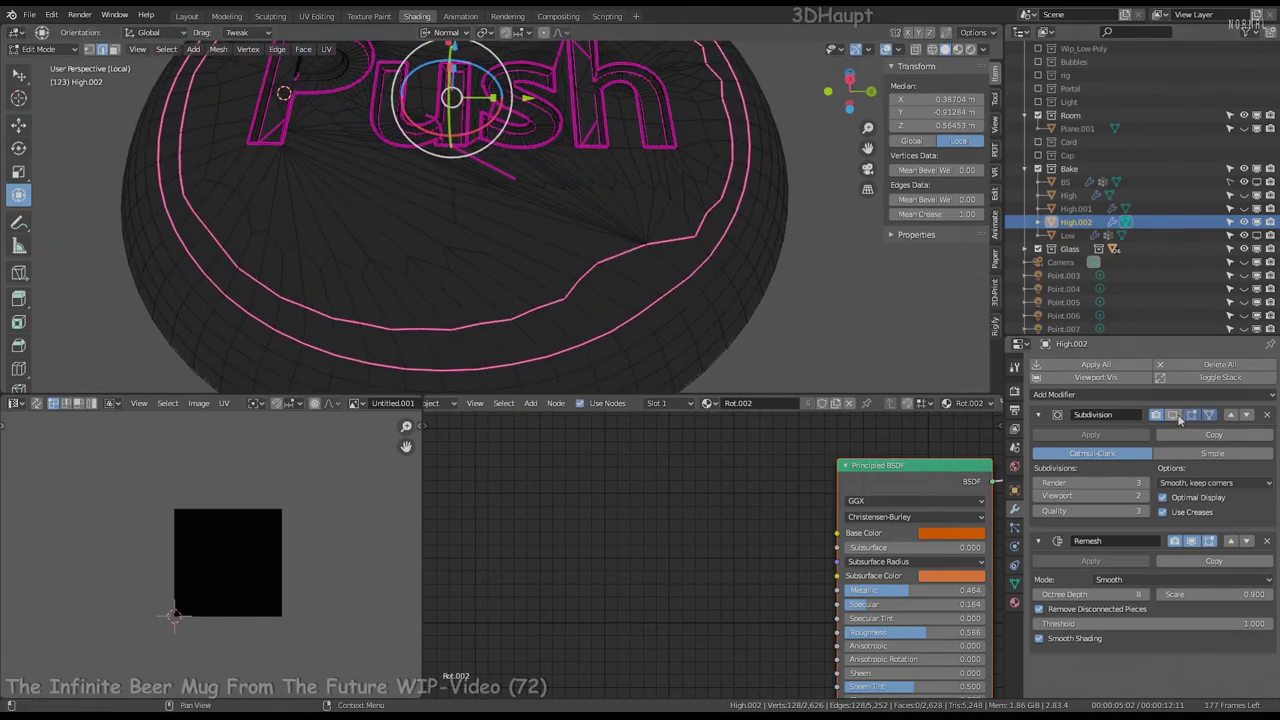
pyautogui.click(1178, 417)
pyautogui.moveTo(700, 250); pyautogui.dragTo(646, 147, button='middle')
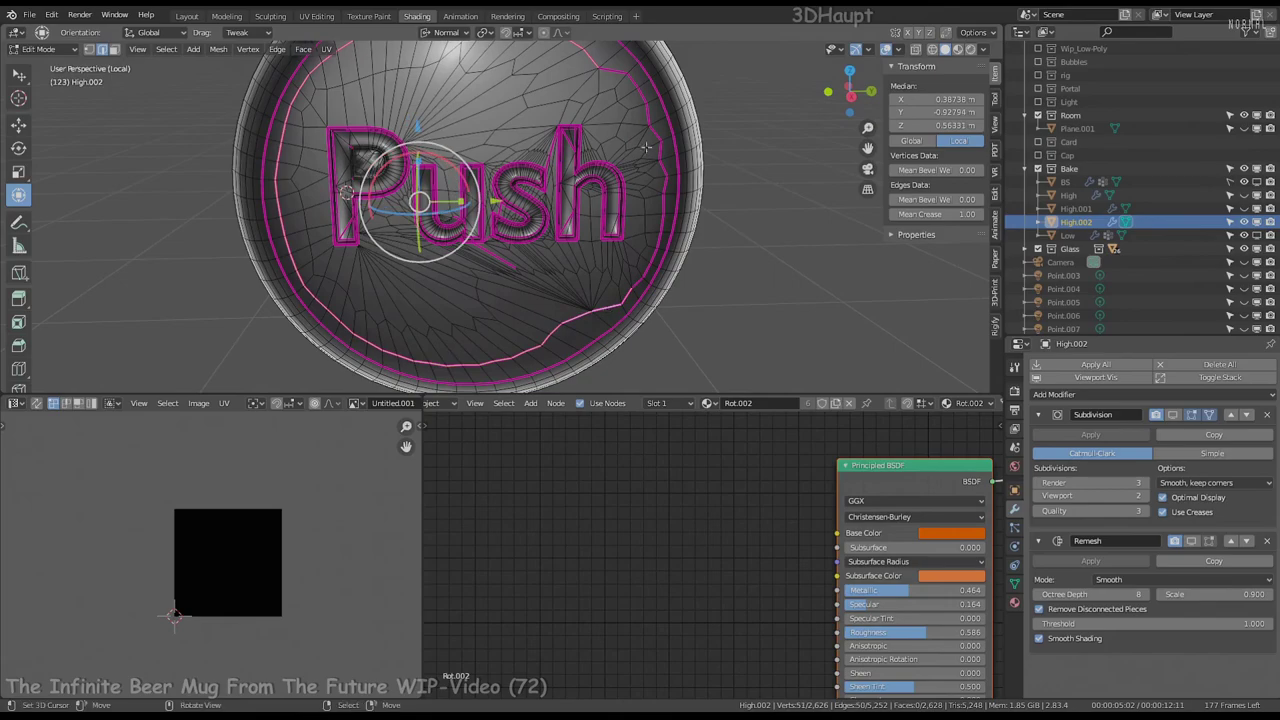
pyautogui.moveTo(664, 199); pyautogui.dragTo(632, 233, button='middle')
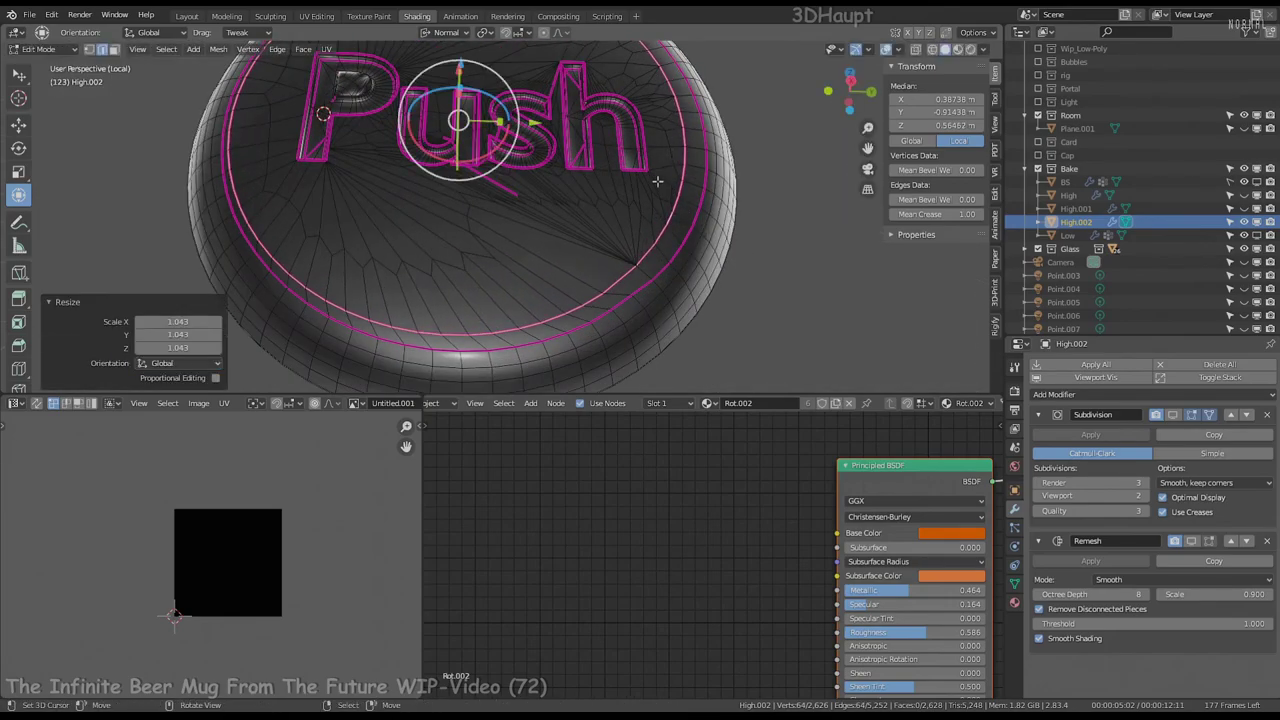
# Scale the loops by 1.043, nudge them 0.00185 m along Y, and select the outer rim ring
pyautogui.click(446, 114)
pyautogui.press('KP_3')
pyautogui.click(583, 170)
pyautogui.moveTo(583, 170); pyautogui.dragTo(616, 263, button='middle')
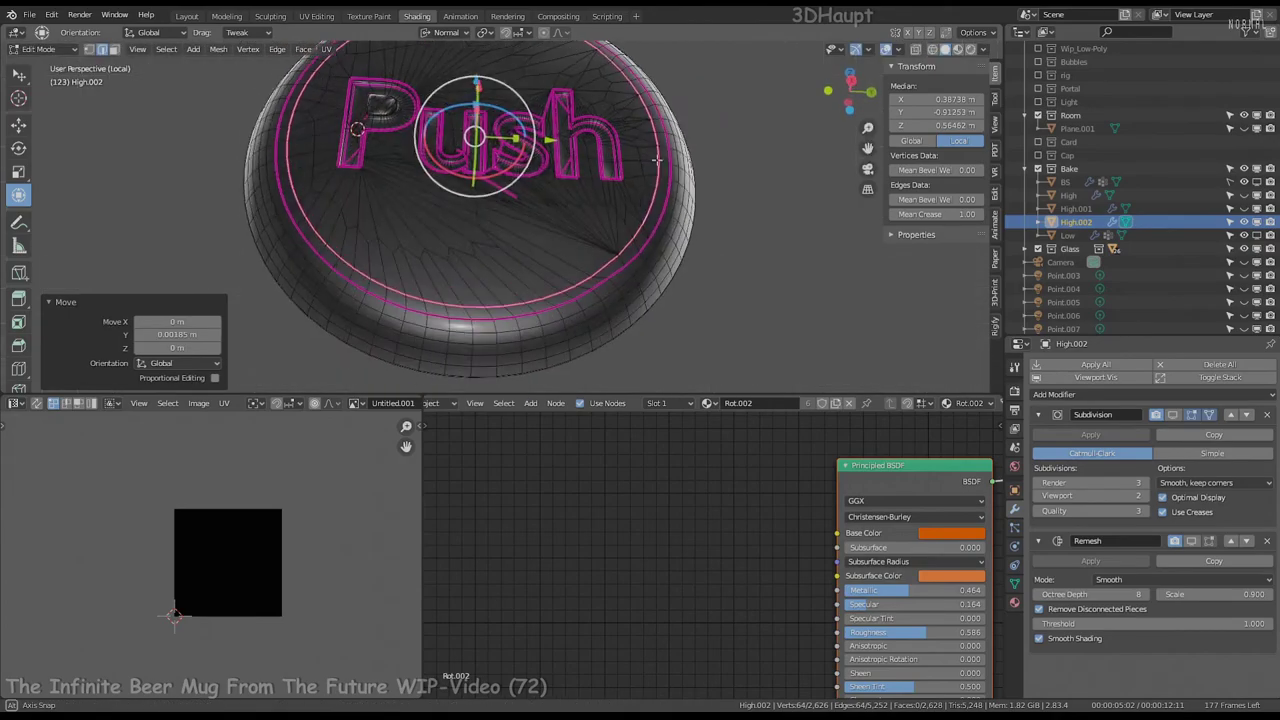
pyautogui.moveTo(596, 214); pyautogui.dragTo(520, 250, button='middle')
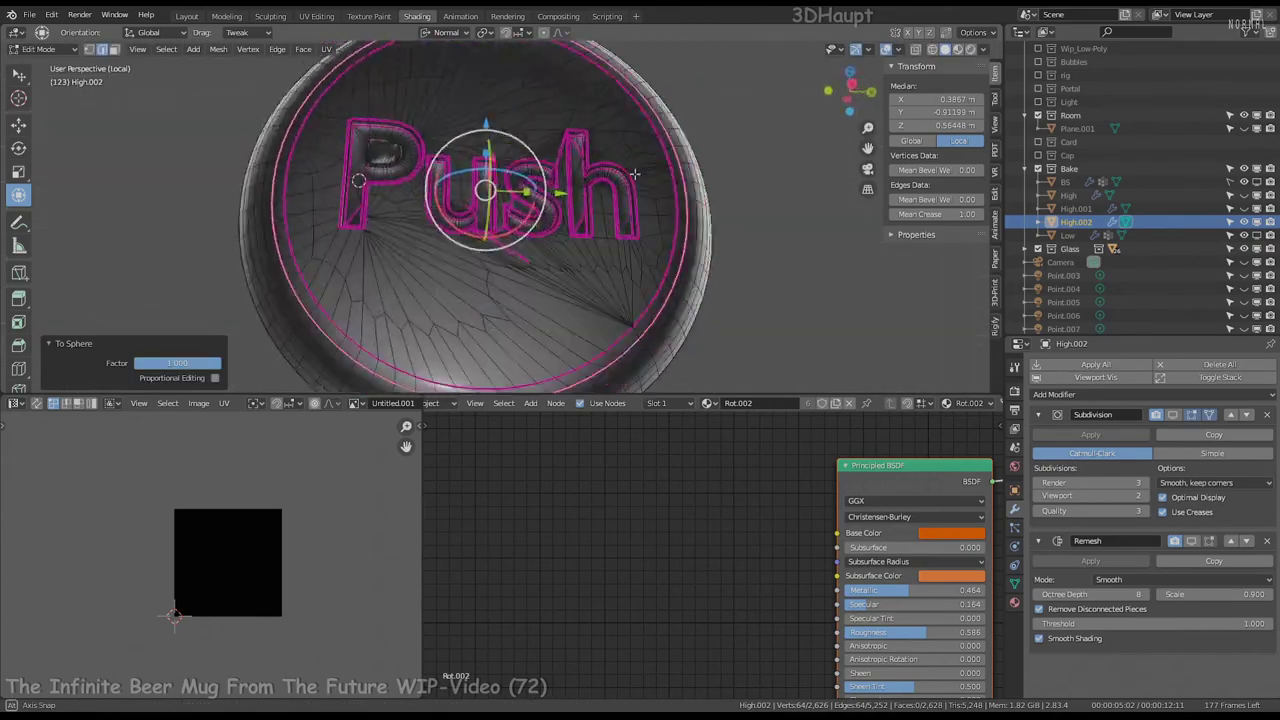
pyautogui.scroll(2, 493, 260)
pyautogui.press('l')
pyautogui.hotkey('ctrl', 'i')
# Mark the rim ring's boundary loops as a seam and select the enclosed top faces
pyautogui.press('q')
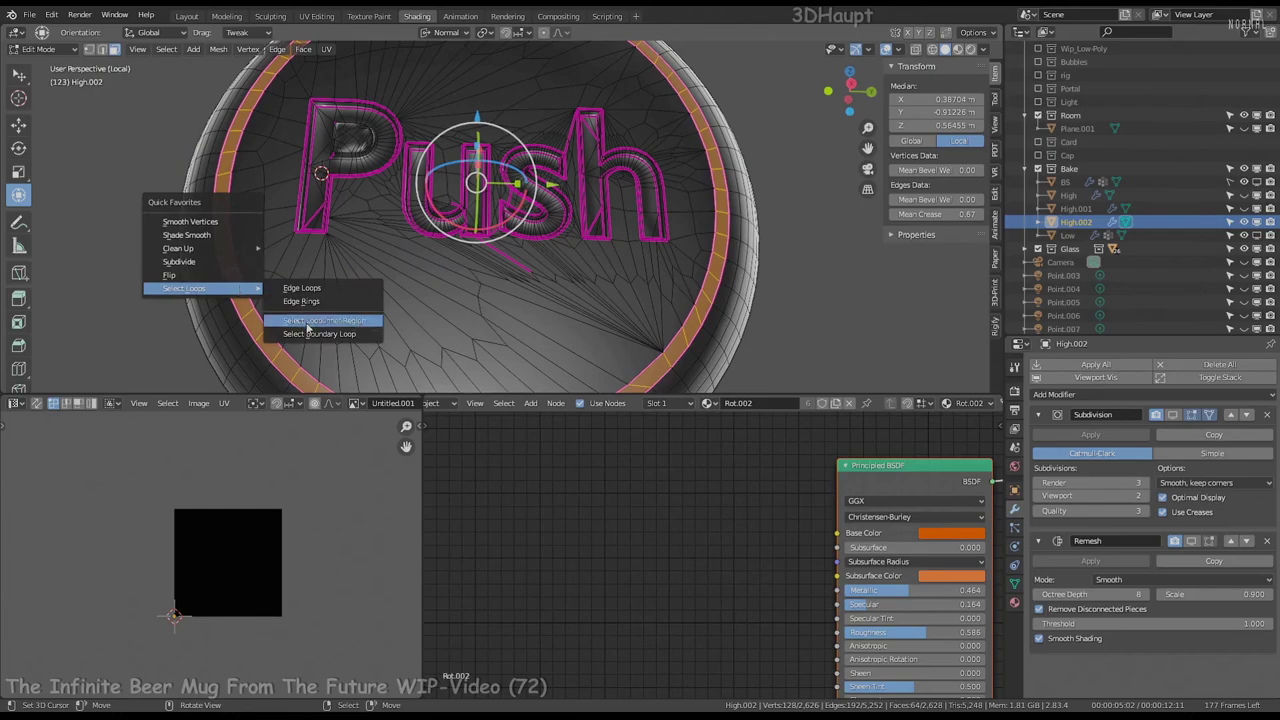
pyautogui.click(290, 331)
pyautogui.hotkey('ctrl', 'e')
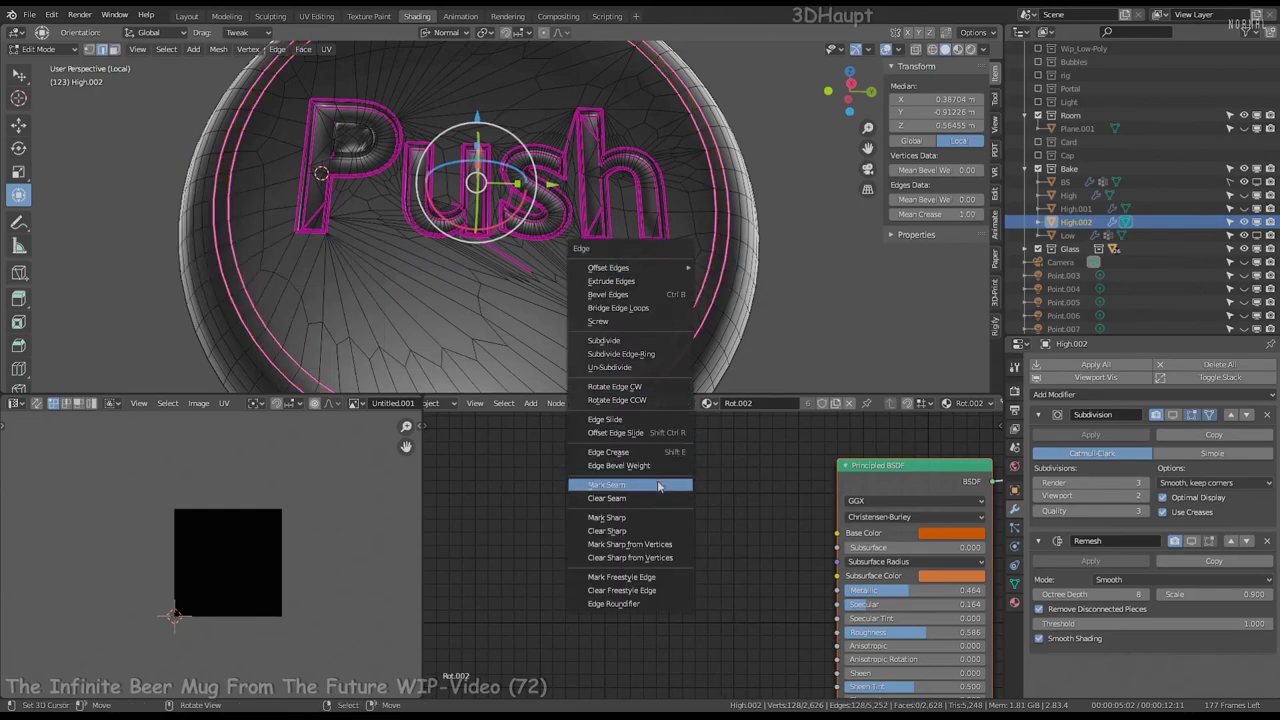
pyautogui.click(658, 486)
pyautogui.press('l')
# Limited Dissolve the thin triangle fan on the button top and check it in Object Mode
pyautogui.moveTo(600, 250); pyautogui.dragTo(620, 220, button='middle')
pyautogui.scroll(3, 640, 200)
pyautogui.scroll(-3, 670, 204)
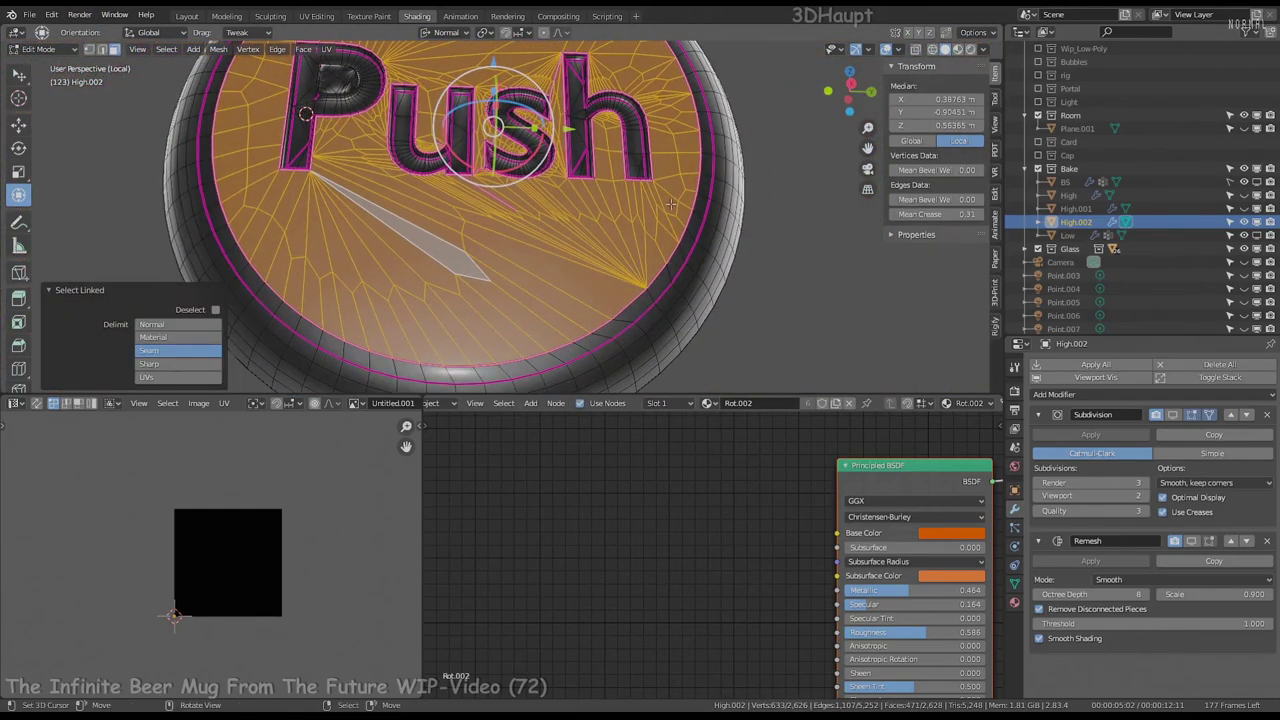
pyautogui.press('KP_7')
pyautogui.scroll(2, 665, 198)
pyautogui.scroll(-1, 658, 193)
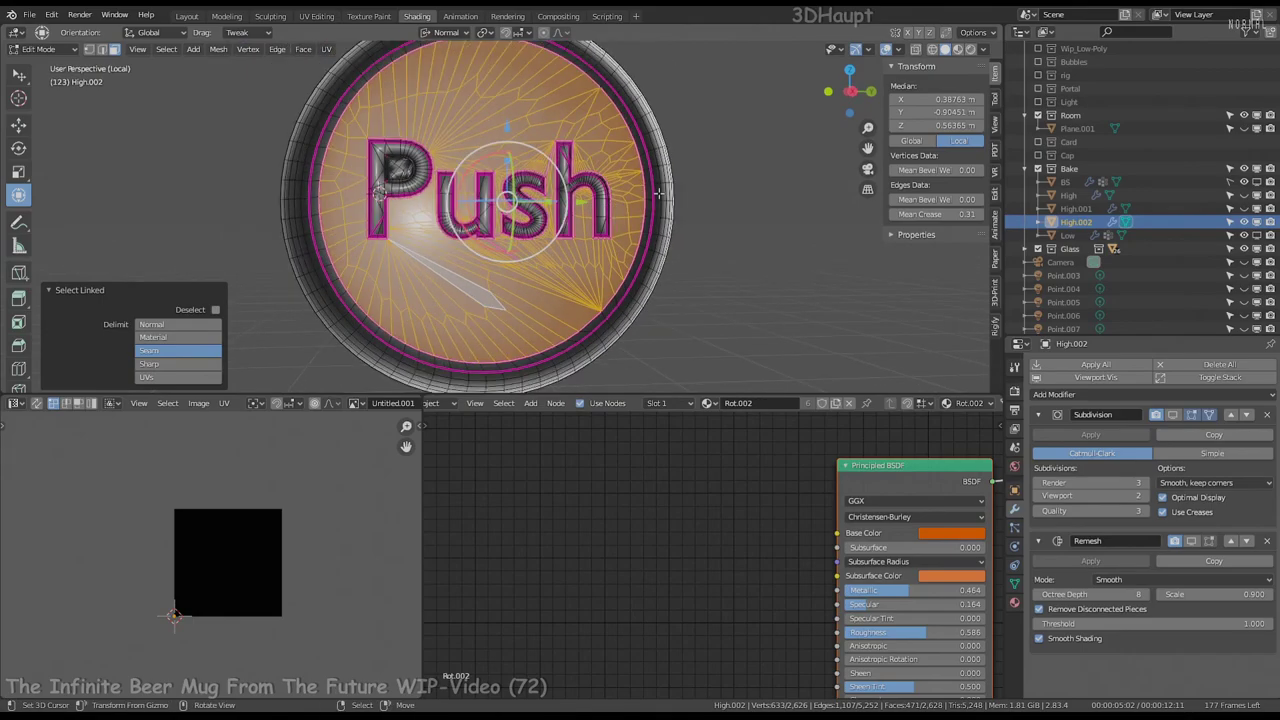
pyautogui.moveTo(659, 187); pyautogui.dragTo(629, 160, button='middle')
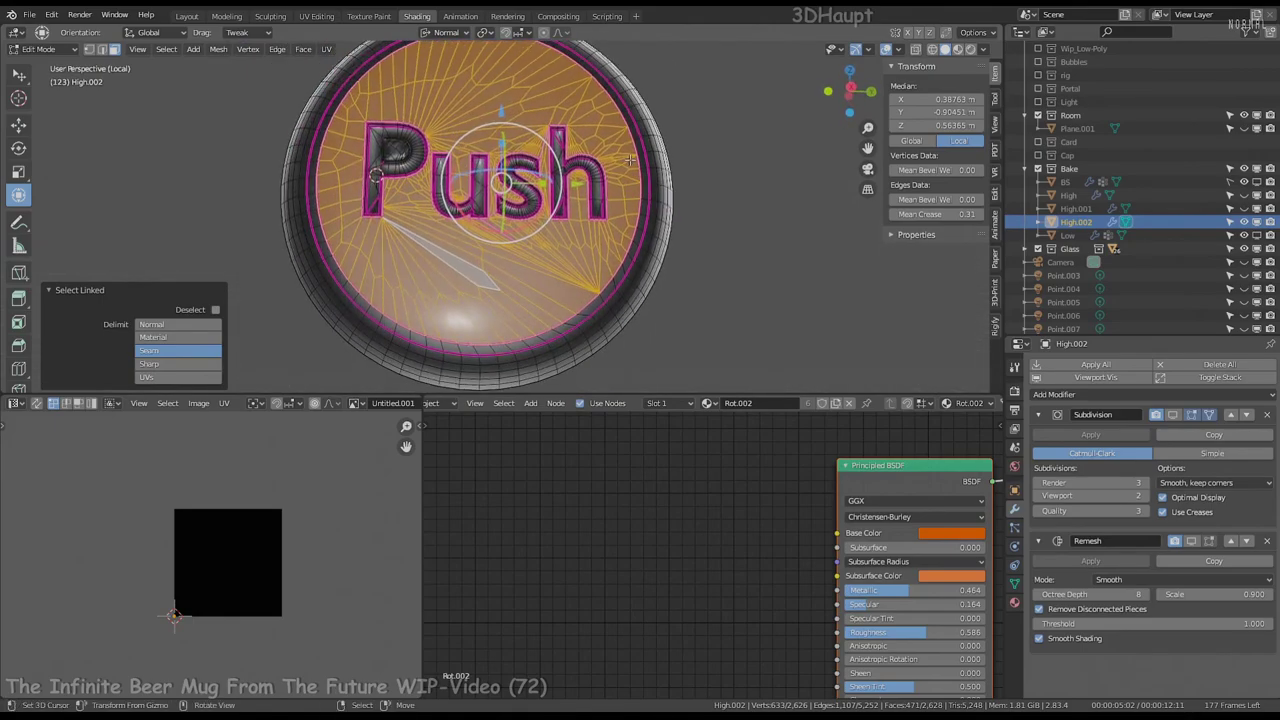
pyautogui.click(690, 120)
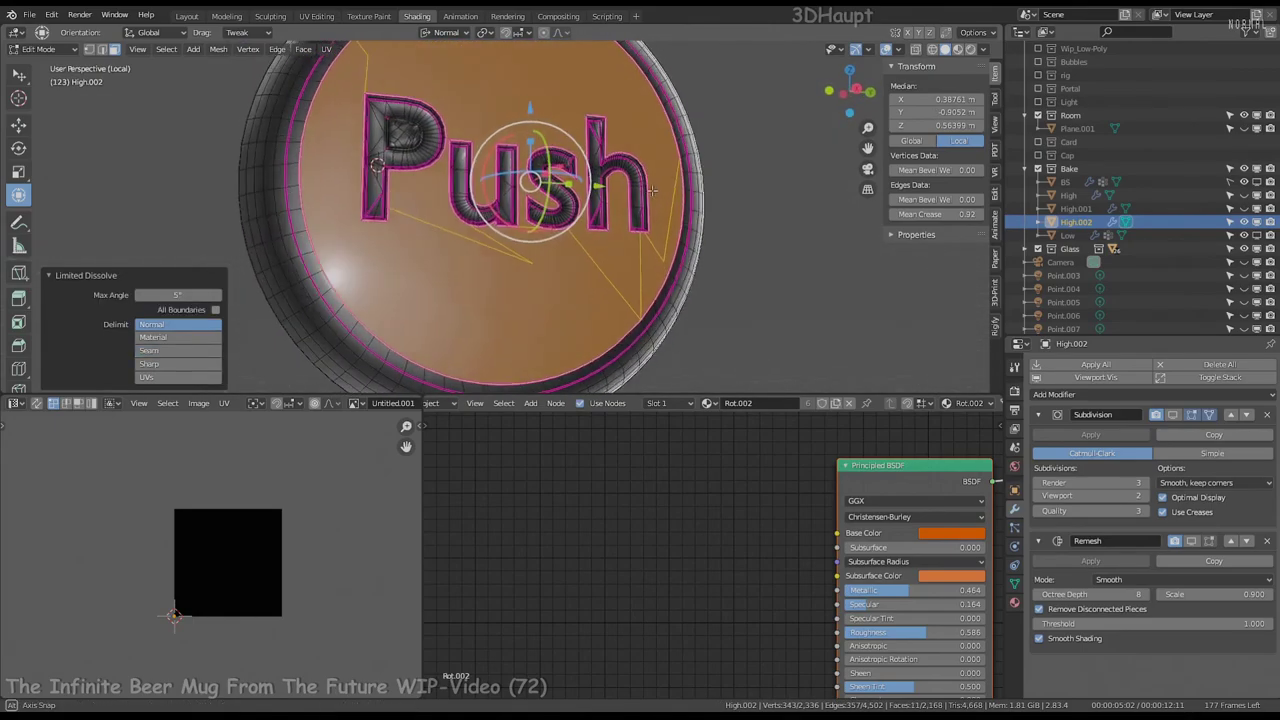
pyautogui.press('Tab')
pyautogui.press('Tab')
# Dissolve the remaining triangle fan into one large top face and return to Object Mode
pyautogui.rightClick(632, 193)
pyautogui.click(698, 216)
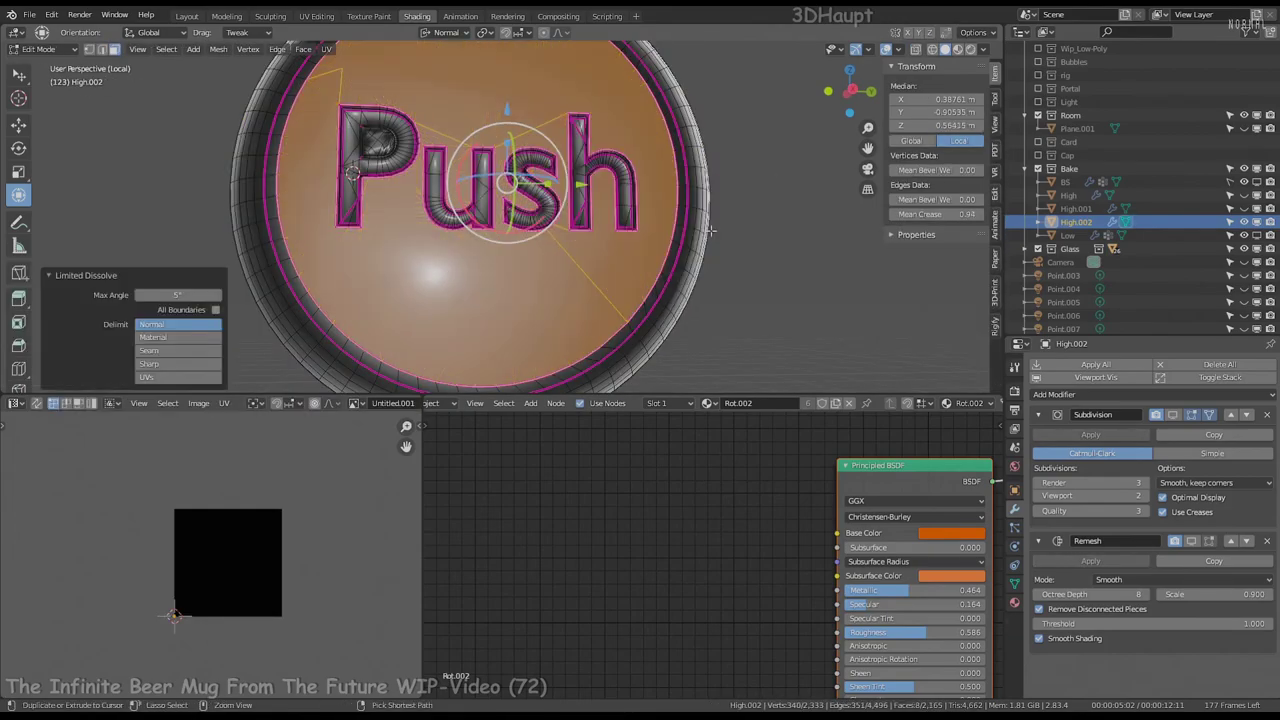
pyautogui.click(762, 264)
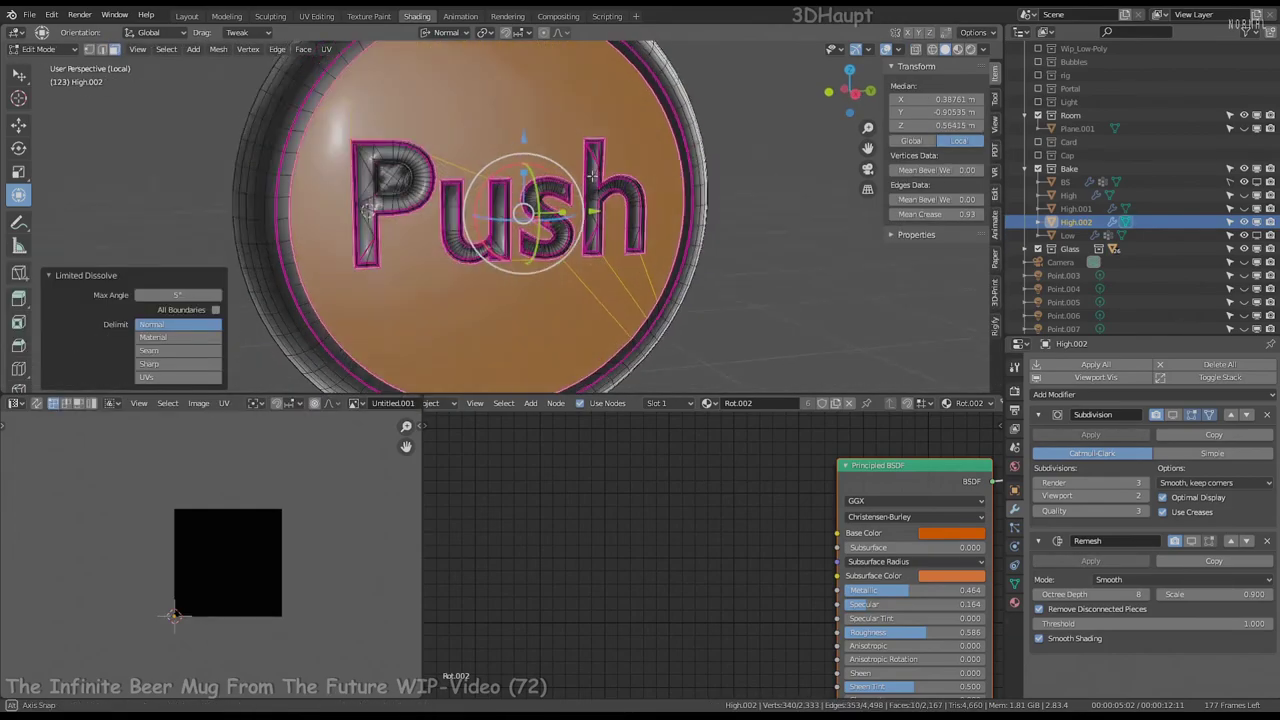
pyautogui.click(548, 293)
pyautogui.moveTo(615, 283); pyautogui.dragTo(520, 117, button='middle')
pyautogui.press('Tab')
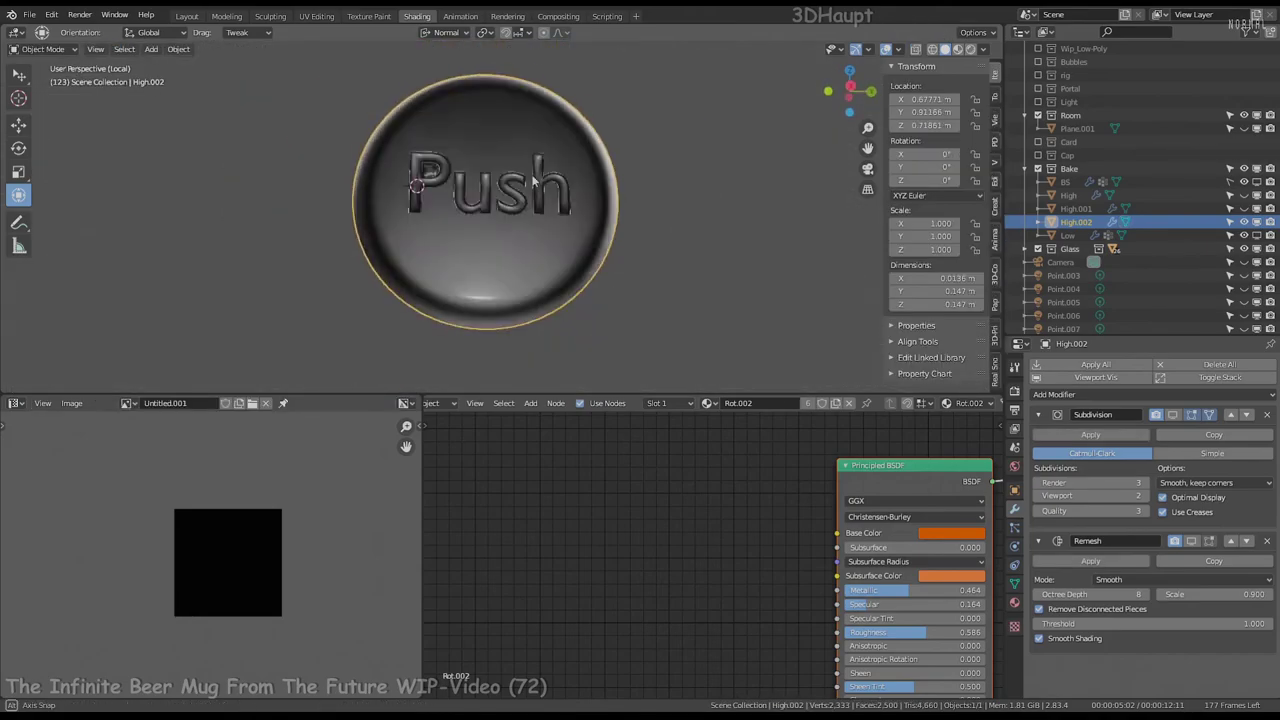
# Inset the connected top faces with a thin 0.0002 m border
pyautogui.press('Tab')
pyautogui.scroll(3, 533, 160)
pyautogui.hotkey('ctrl', 'l')
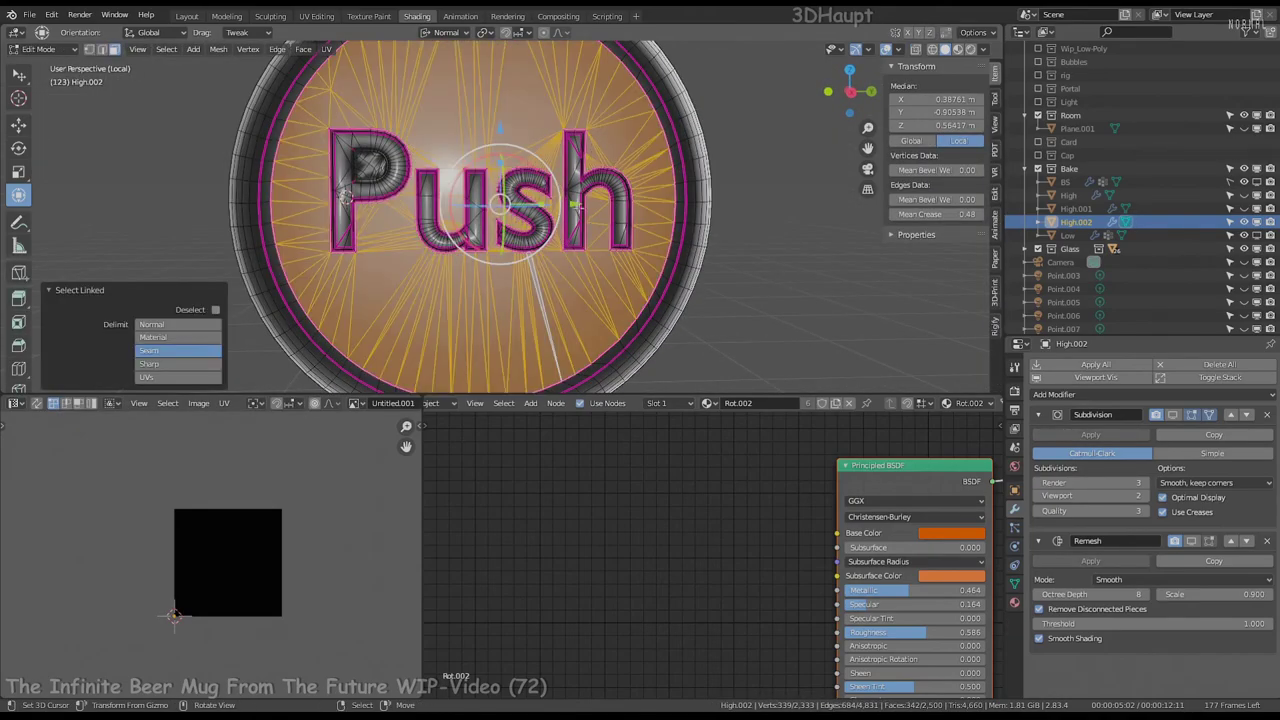
pyautogui.moveTo(552, 228); pyautogui.dragTo(560, 185, button='middle')
pyautogui.scroll(5, 560, 185)
pyautogui.press('i')
pyautogui.click(560, 185)
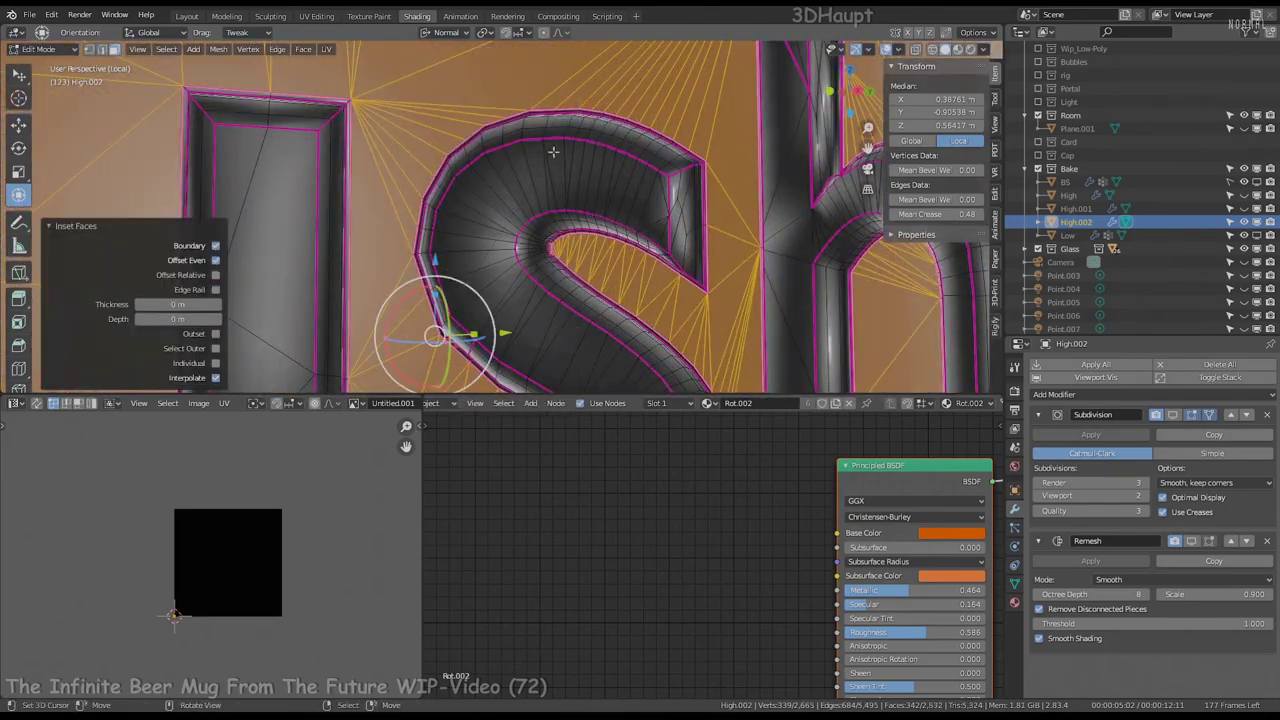
pyautogui.moveTo(178, 304)
pyautogui.mouseDown()
pyautogui.moveTo(146, 280)
pyautogui.moveTo(190, 304)
pyautogui.mouseUp()
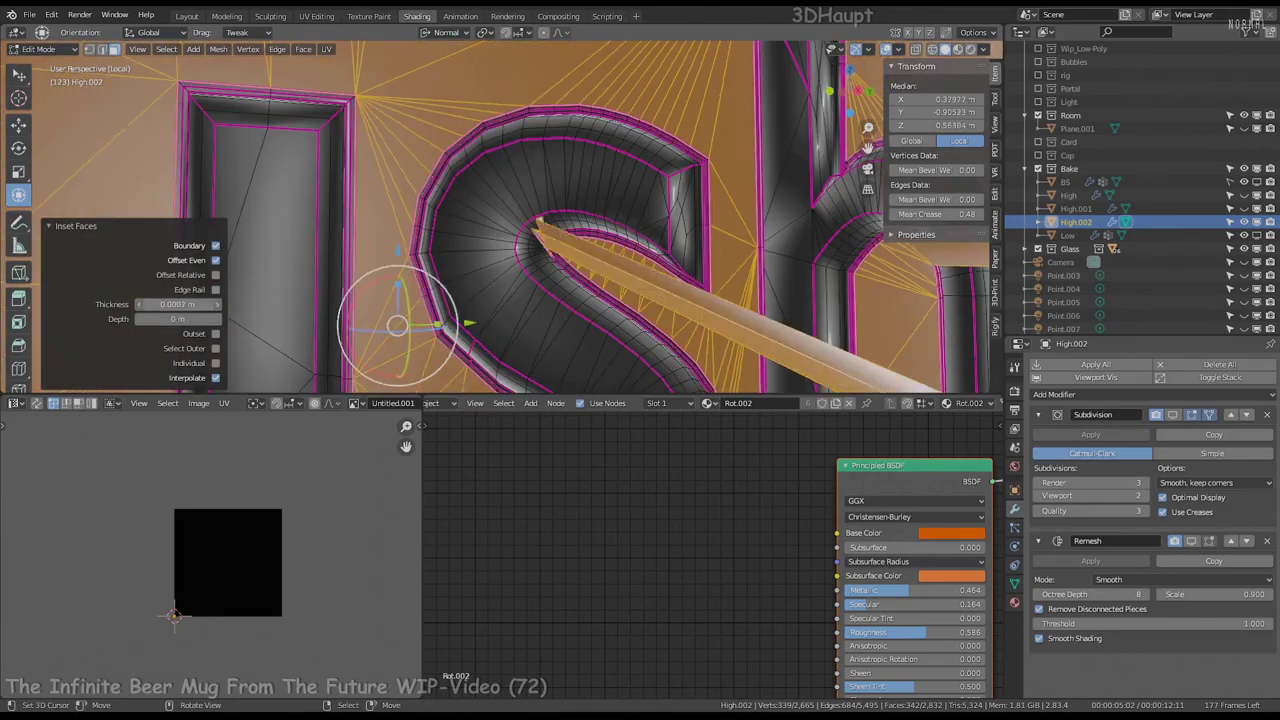
pyautogui.scroll(-5, 502, 258)
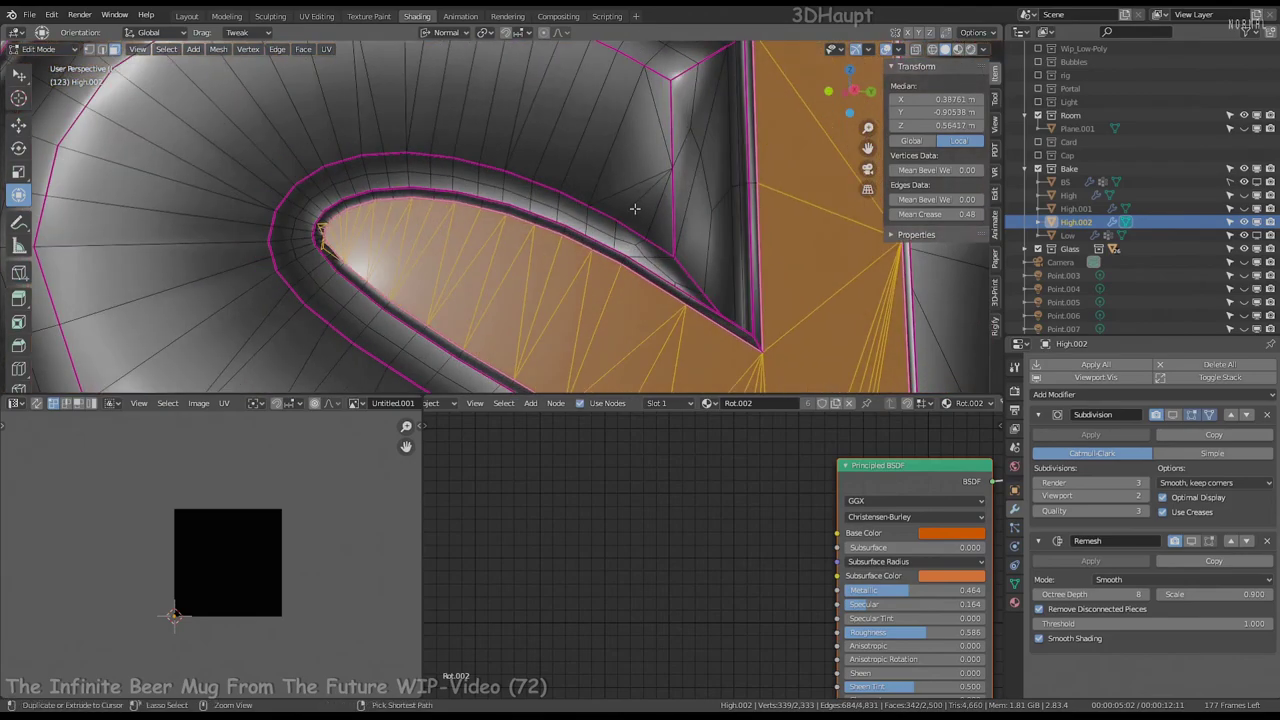
# In Object Mode, enable the Subdivision modifier's viewport display and collapse its panel
pyautogui.press('Tab')
pyautogui.moveTo(560, 240); pyautogui.dragTo(613, 238, button='middle')
pyautogui.press('KP_1')
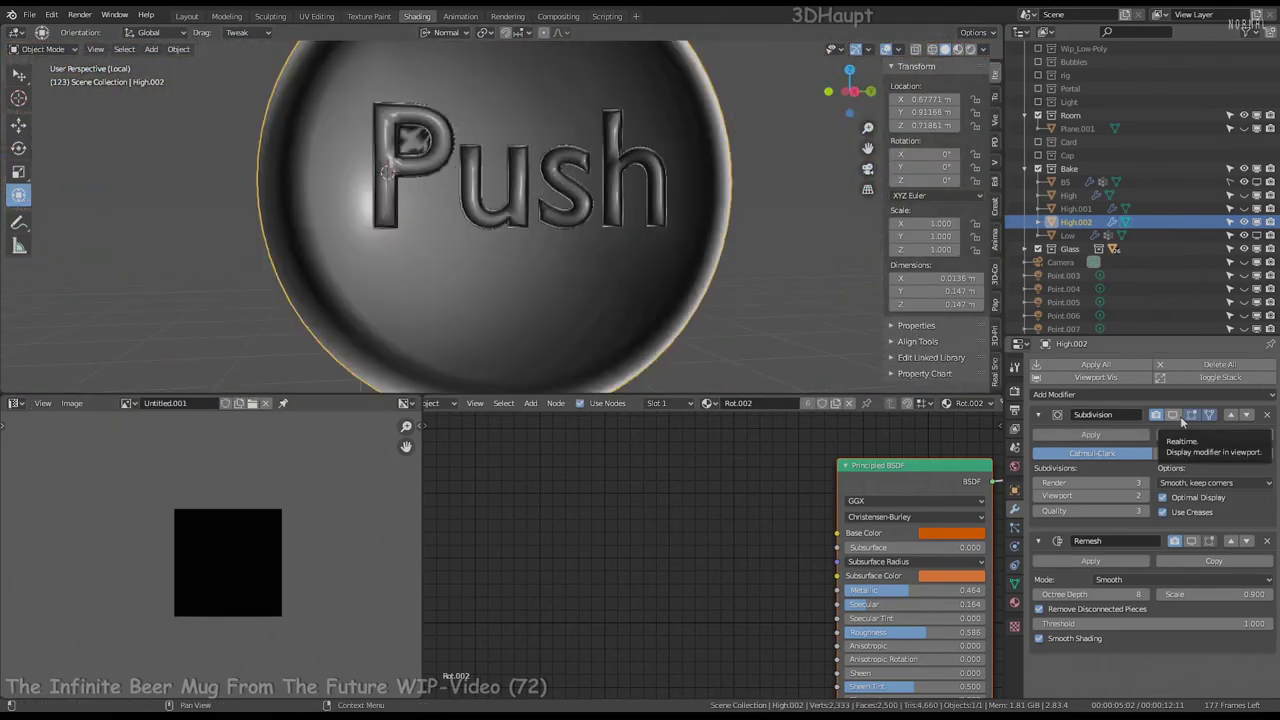
pyautogui.click(1173, 414)
pyautogui.moveTo(688, 321)
pyautogui.mouseDown(button='middle')
pyautogui.moveTo(742, 320)
pyautogui.moveTo(684, 346)
pyautogui.moveTo(726, 330)
pyautogui.mouseUp(button='middle')
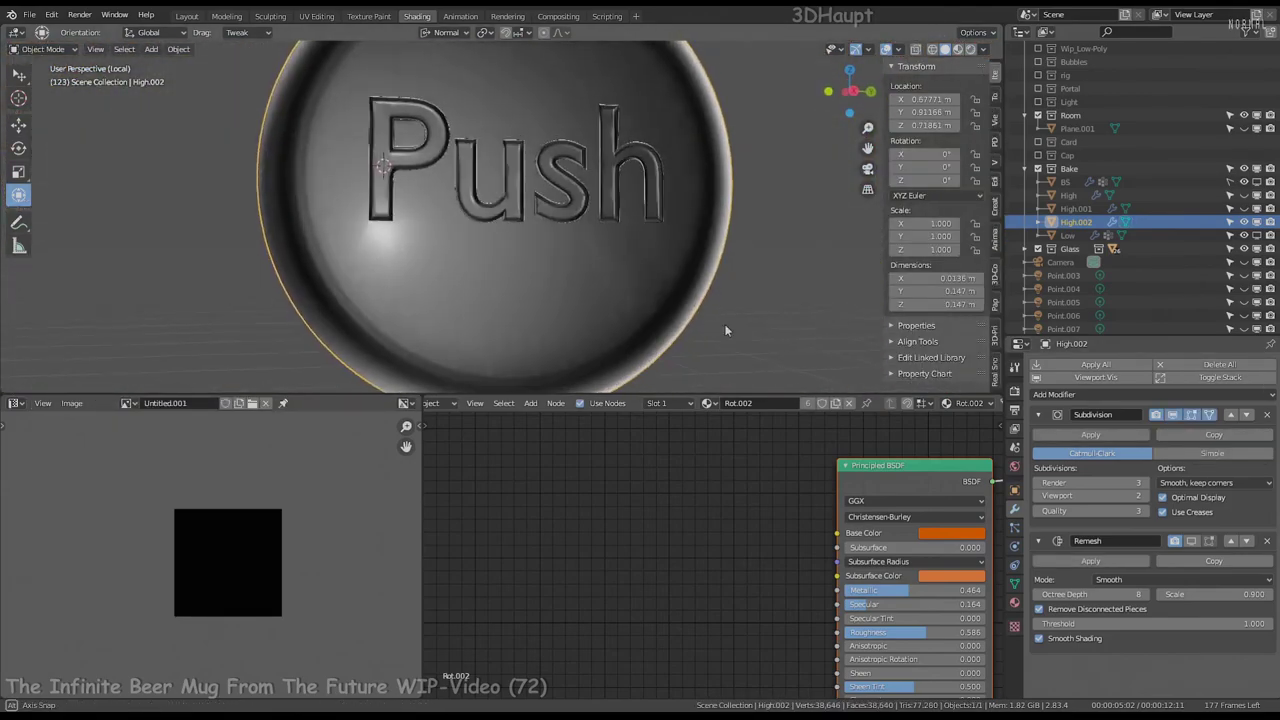
pyautogui.scroll(-2, 610, 264)
pyautogui.click(1038, 414)
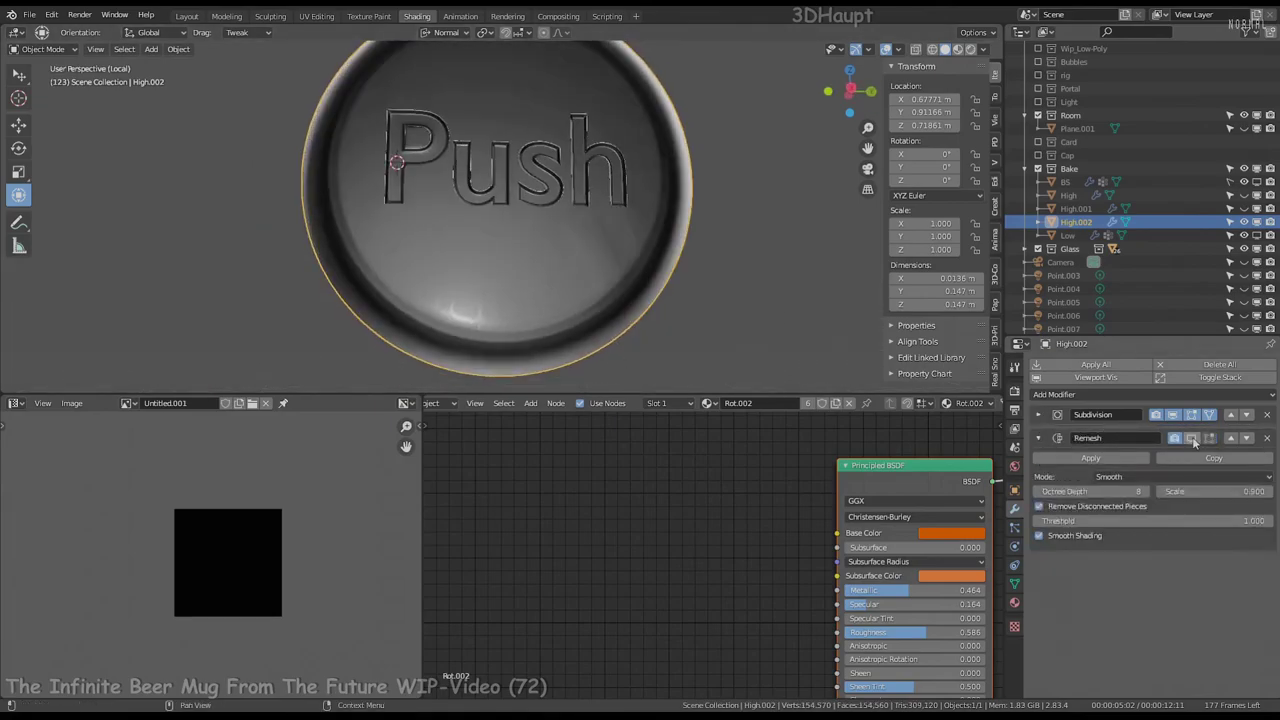
pyautogui.moveTo(719, 231)
pyautogui.mouseDown(button='middle')
pyautogui.moveTo(643, 248)
pyautogui.moveTo(700, 240)
pyautogui.moveTo(662, 235)
pyautogui.mouseUp(button='middle')
pyautogui.press('KP_3')
# Add a UV sphere with 320 segments and 160 rings
pyautogui.press('KP_1')
pyautogui.hotkey('shift', 'a')
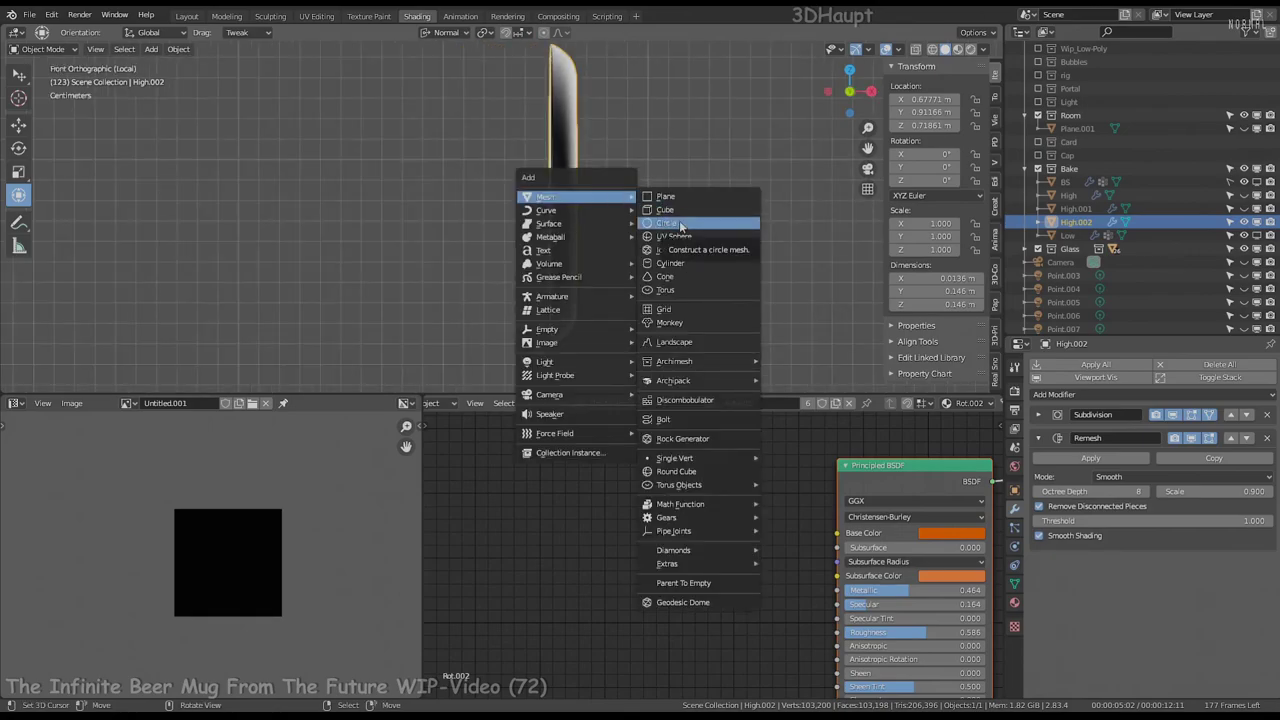
pyautogui.click(683, 241)
pyautogui.write('320')
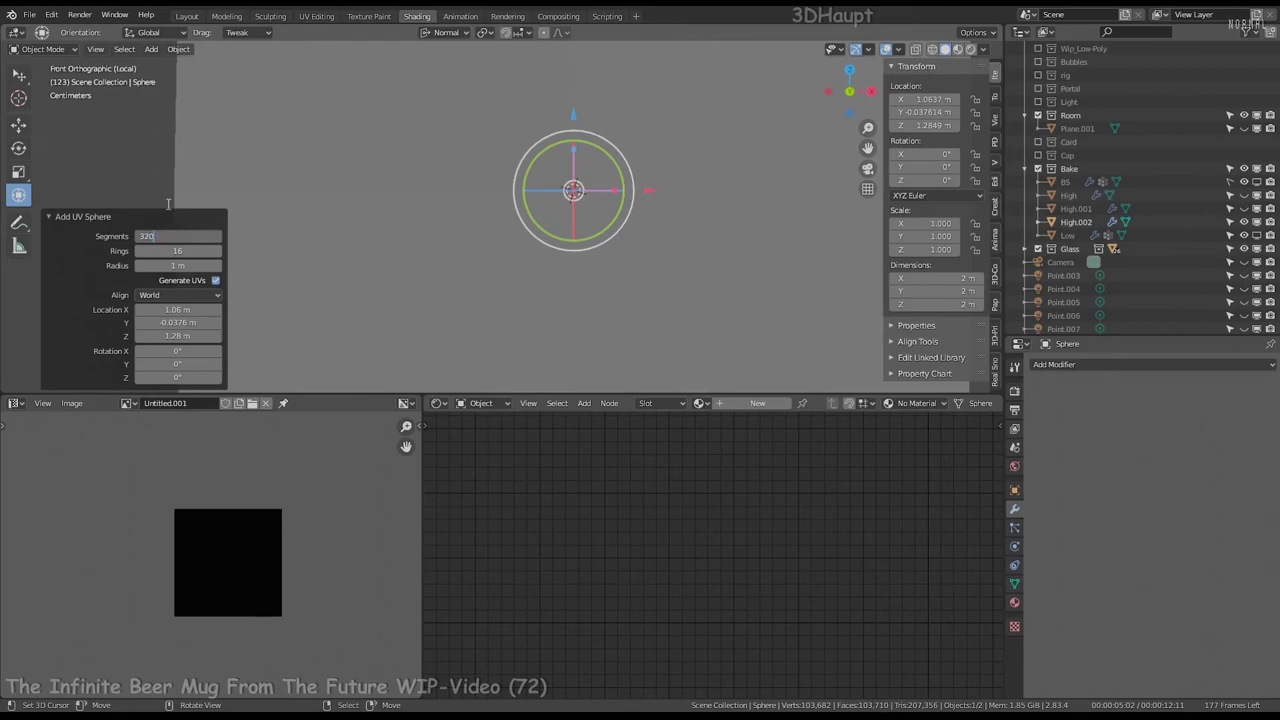
pyautogui.press('Return')
pyautogui.moveTo(638, 138); pyautogui.dragTo(617, 178, button='middle')
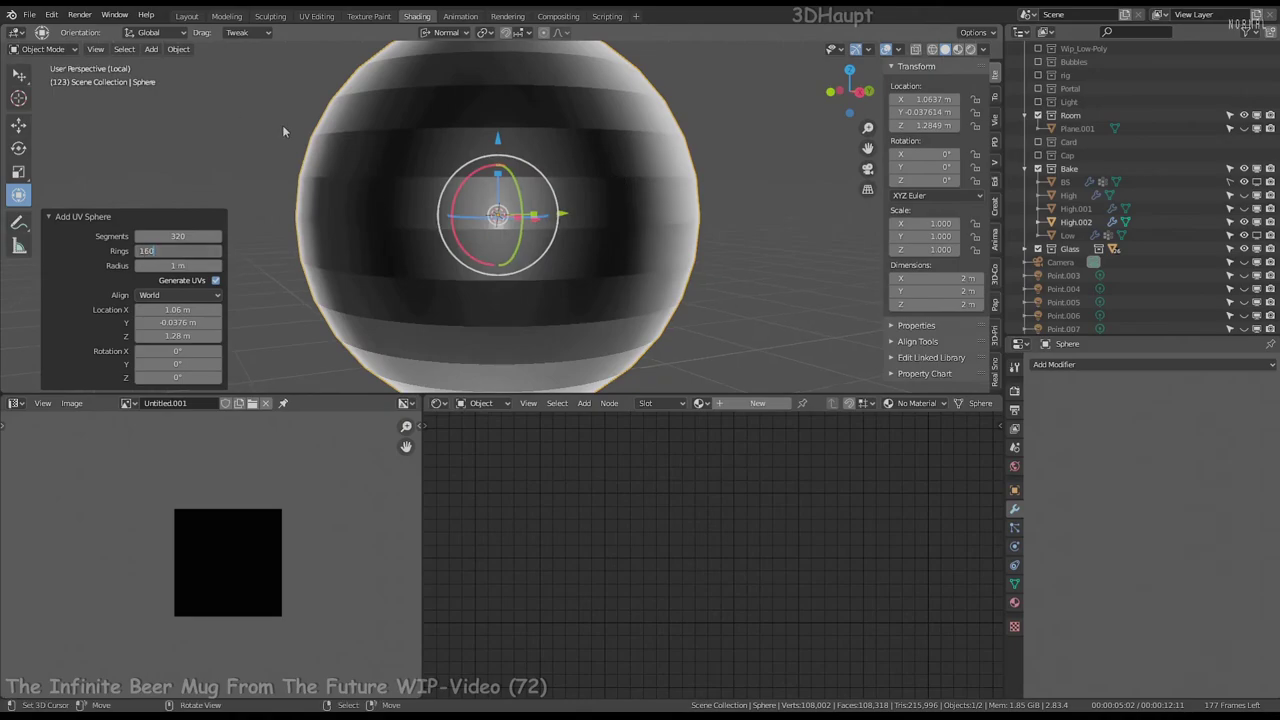
pyautogui.press('Return')
pyautogui.scroll(2, 538, 195)
# Move the sphere along X and shrink it to about 0.32
pyautogui.press('Tab')
pyautogui.press('q')
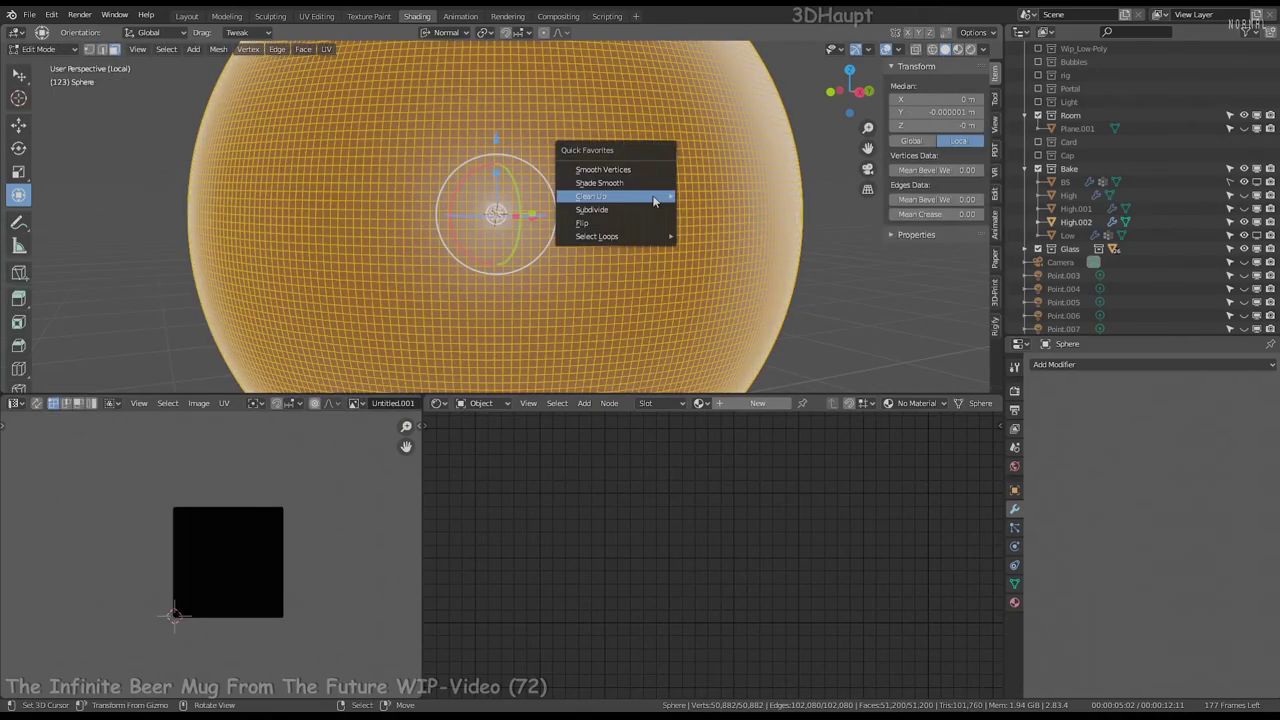
pyautogui.press('Tab')
pyautogui.press('g')
pyautogui.press('x')
pyautogui.click(559, 124)
pyautogui.press('s')
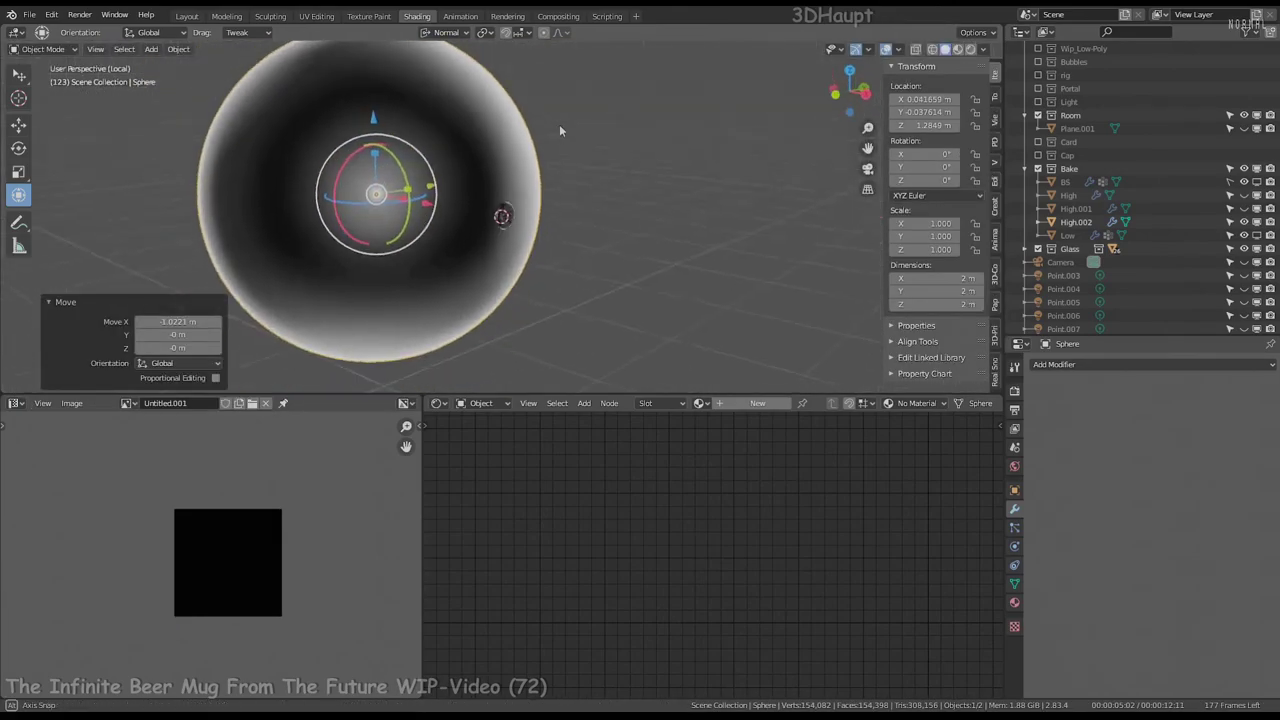
pyautogui.click(482, 190)
# Flatten the sphere along X and rescale it beside the button
pyautogui.press('KP_1')
pyautogui.press('s')
pyautogui.press('x')
pyautogui.press('g')
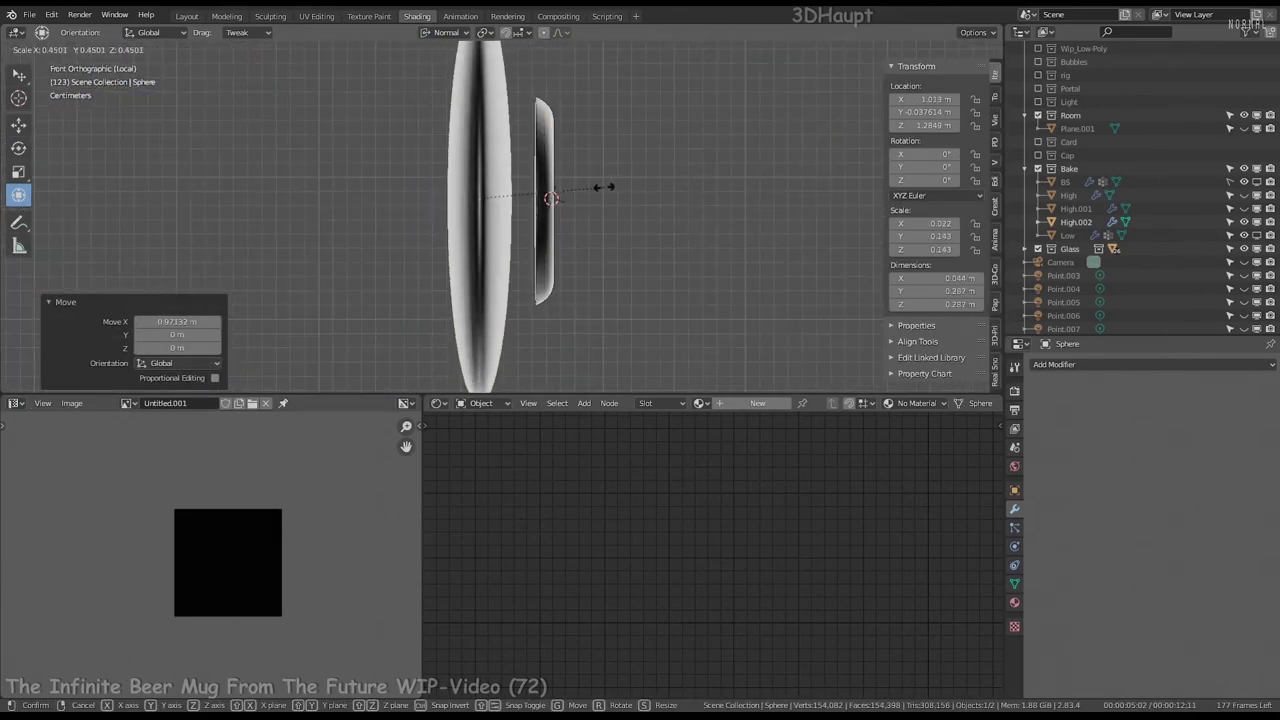
pyautogui.press('s')
pyautogui.click(524, 236)
pyautogui.moveTo(524, 236); pyautogui.dragTo(609, 218, button='middle')
# Centre the sphere on the button's side edge ring via the 3D cursor
pyautogui.click(609, 218)
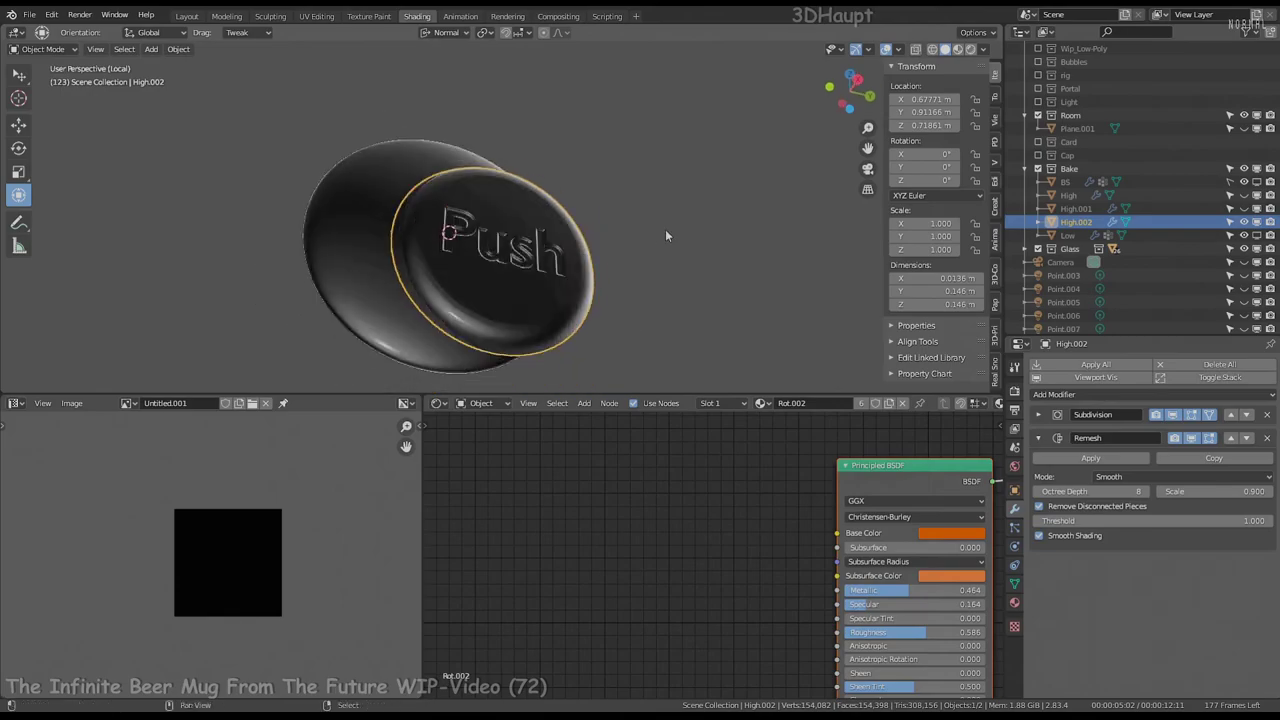
pyautogui.press('Tab')
pyautogui.moveTo(593, 332); pyautogui.dragTo(603, 305, button='middle')
pyautogui.keyDown('ctrl'); pyautogui.keyDown('alt'); pyautogui.click(603, 305); pyautogui.keyUp('alt'); pyautogui.keyUp('ctrl')
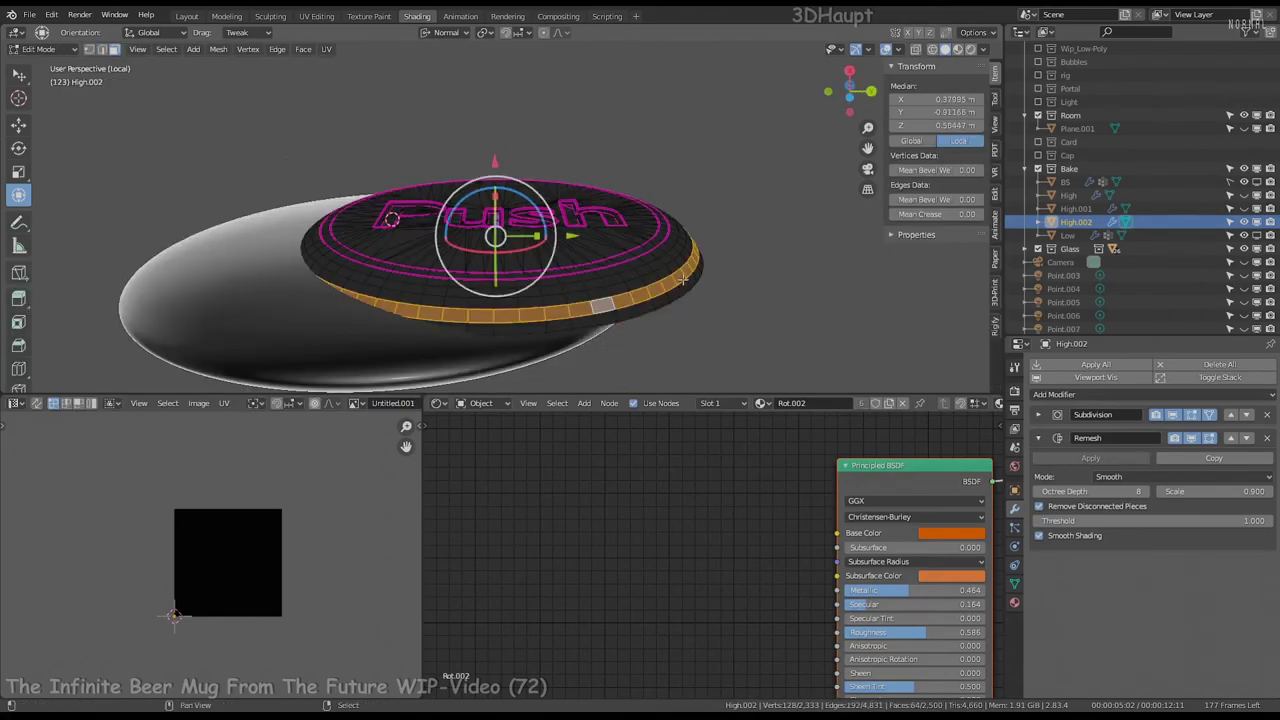
pyautogui.press('Tab')
pyautogui.click(211, 298)
pyautogui.hotkey('shift', 's')
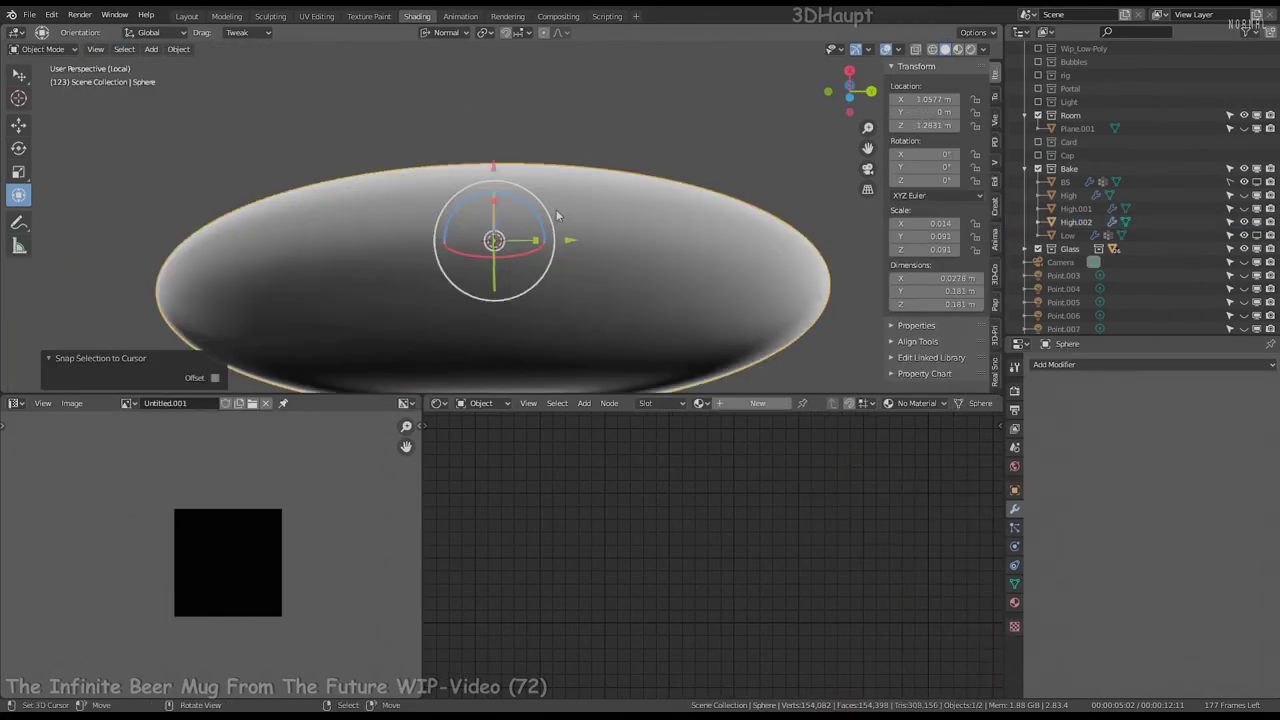
# Flatten the sphere to 0.32 along X and nudge it into place
pyautogui.press('g')
pyautogui.press('Escape')
pyautogui.write('sx0.32')
pyautogui.press('Return')
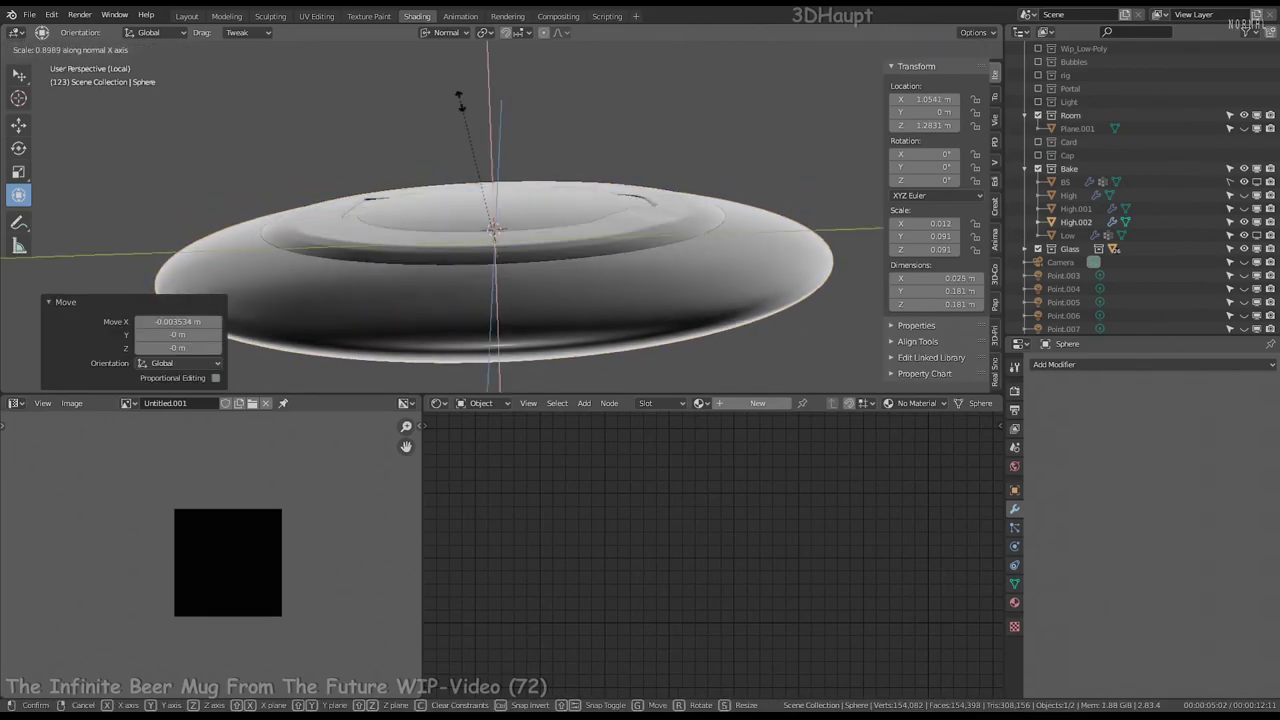
pyautogui.moveTo(500, 228)
pyautogui.mouseDown(button='middle')
pyautogui.moveTo(479, 197)
pyautogui.moveTo(710, 45)
pyautogui.mouseUp(button='middle')
pyautogui.press('g')
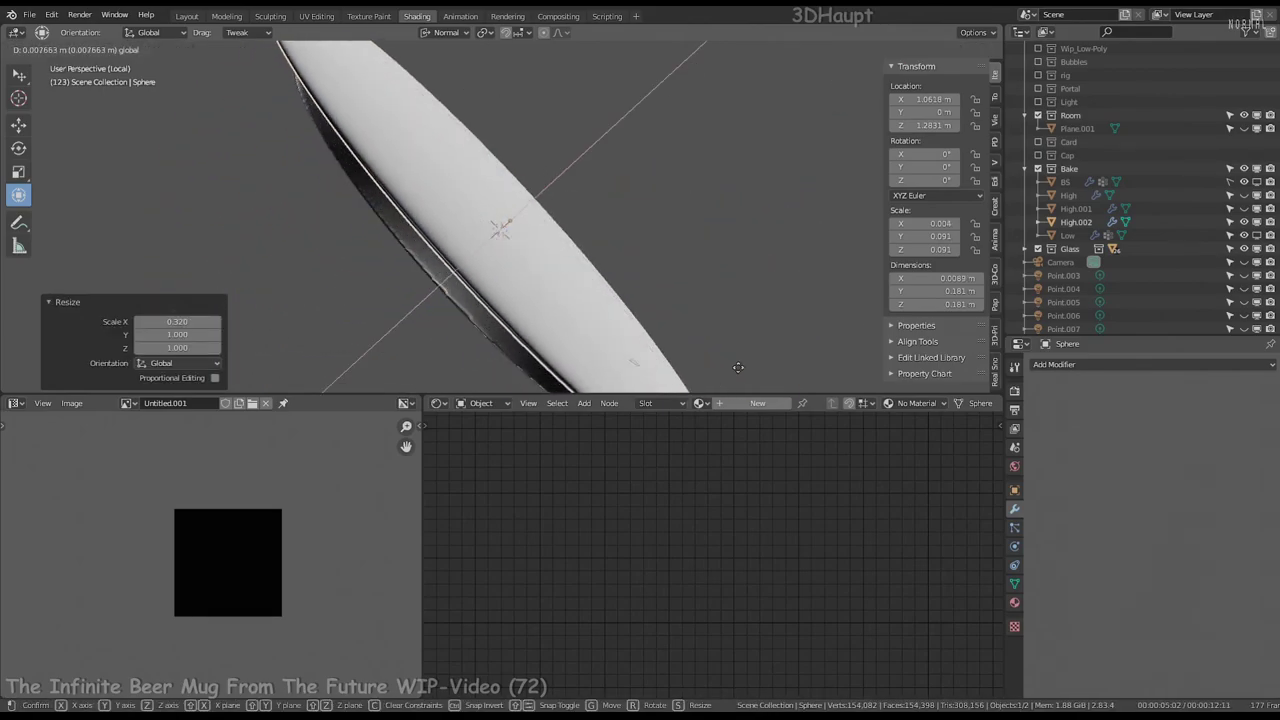
pyautogui.click(739, 372)
# Slide the sphere slightly along X and apply its transforms
pyautogui.moveTo(674, 166); pyautogui.dragTo(647, 268, button='middle')
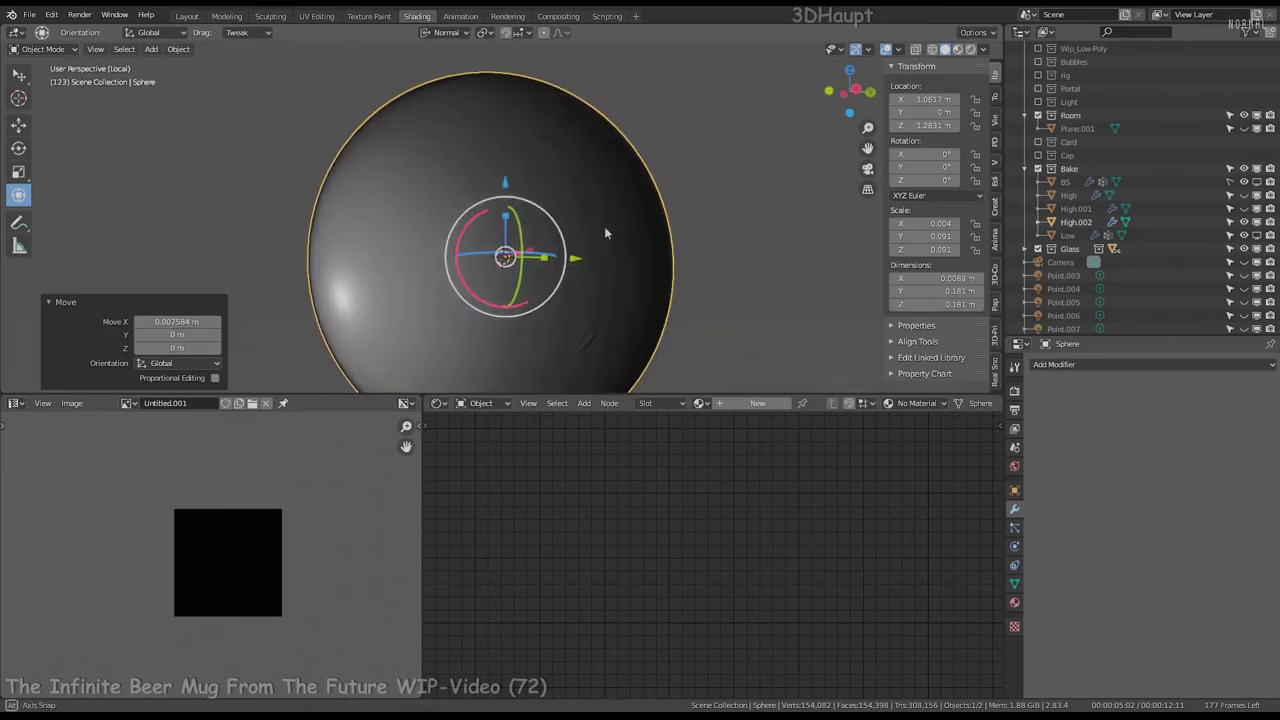
pyautogui.press('g')
pyautogui.press('x')
pyautogui.rightClick(567, 252)
pyautogui.moveTo(567, 252); pyautogui.dragTo(613, 208, button='middle')
pyautogui.click(1014, 490)
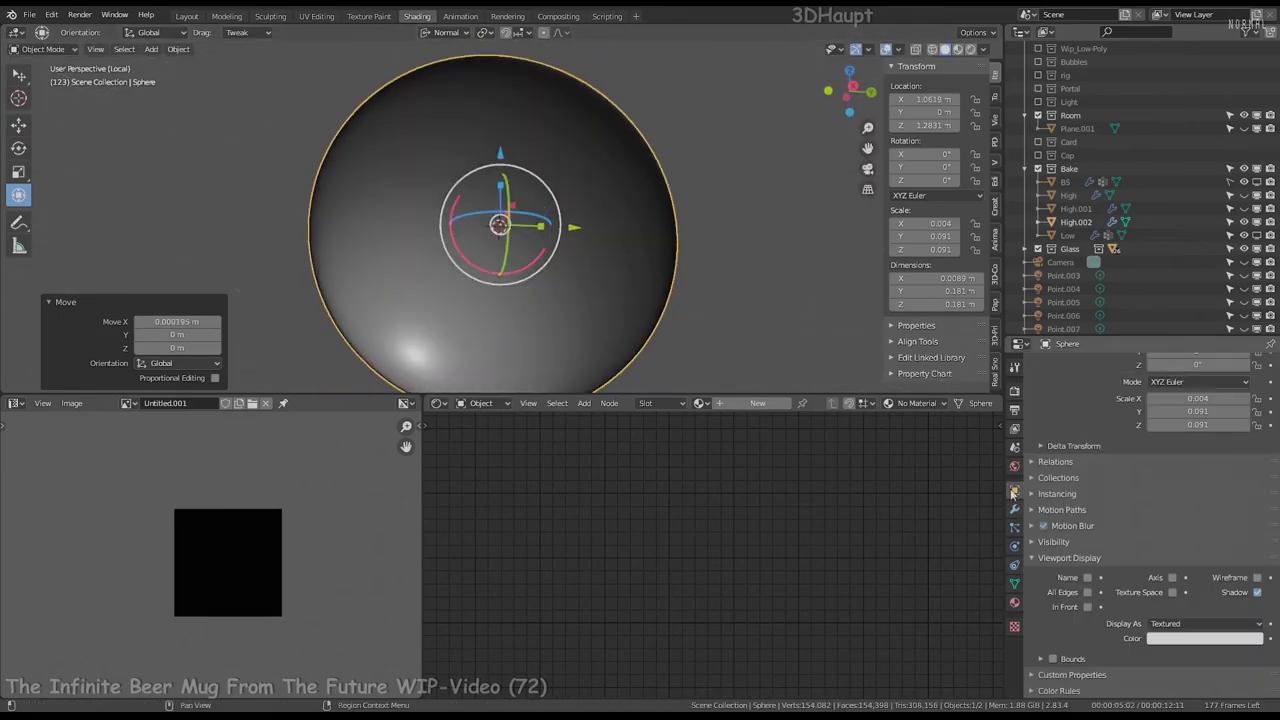
pyautogui.hotkey('ctrl', 'a')
pyautogui.click(613, 208)
# Show the Sphere as wireframe and select the linked Push top faces on High.002
pyautogui.click(1177, 598)
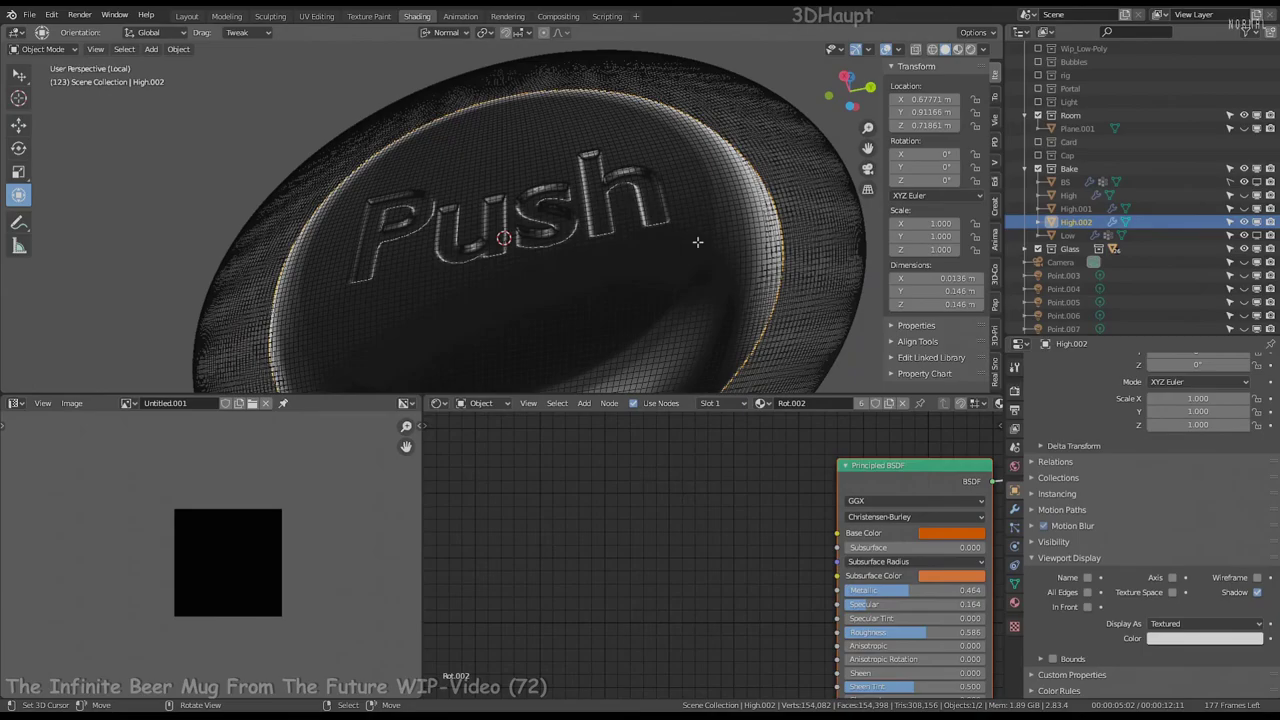
pyautogui.press('Tab')
pyautogui.press('l')
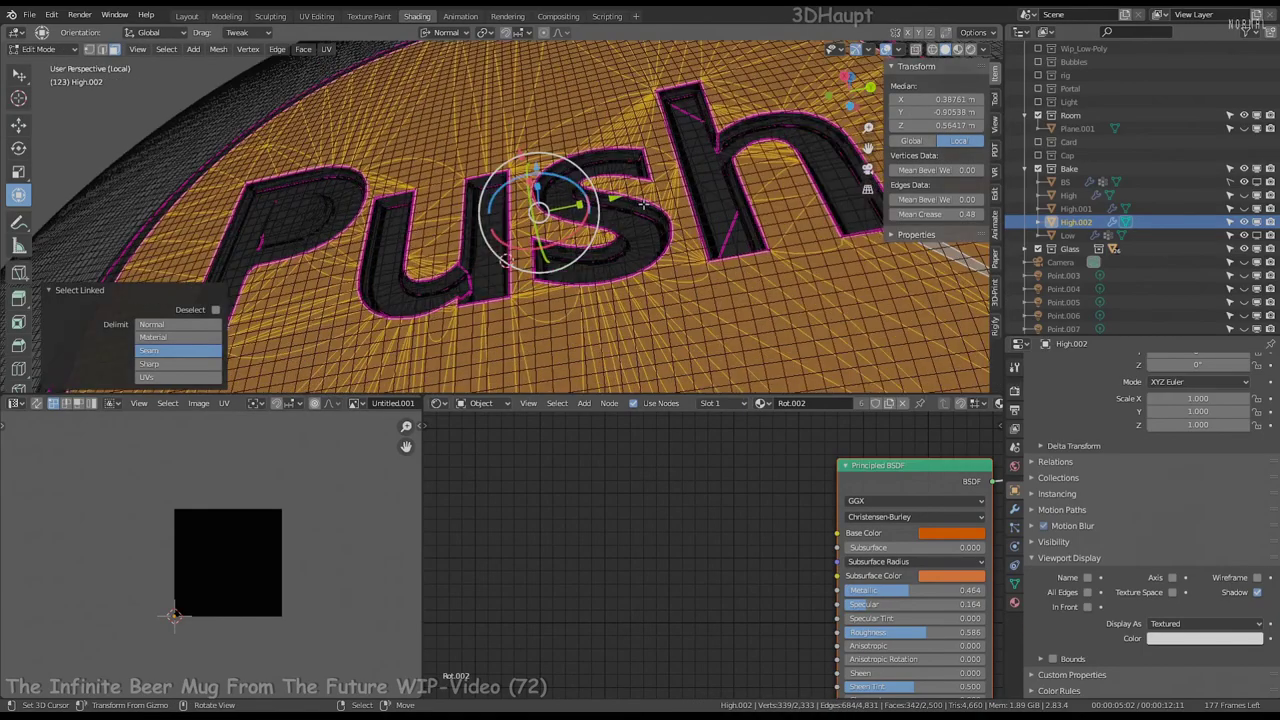
pyautogui.moveTo(690, 220)
pyautogui.mouseDown(button='middle')
pyautogui.moveTo(560, 215)
pyautogui.moveTo(632, 175)
pyautogui.mouseUp(button='middle')
# Review the button's Subdivision modifier and assign the selected faces to a new vertex group 'Group'
pyautogui.click(1015, 510)
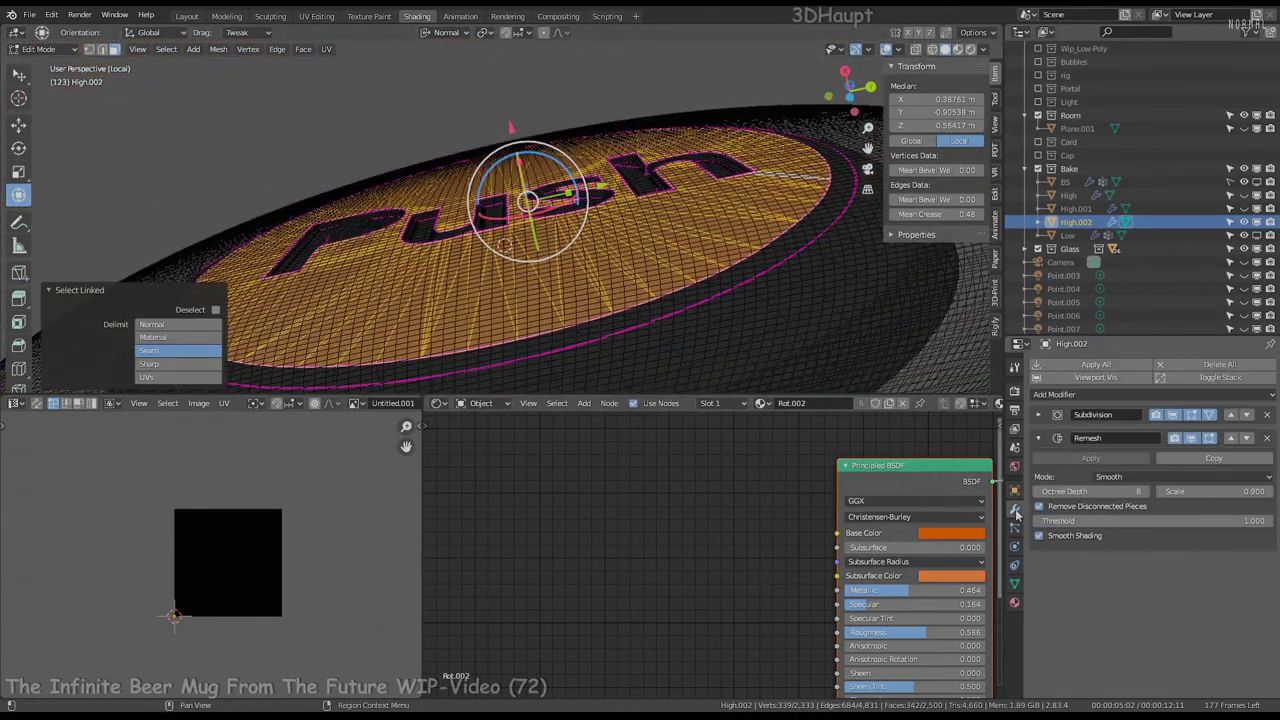
pyautogui.click(1038, 414)
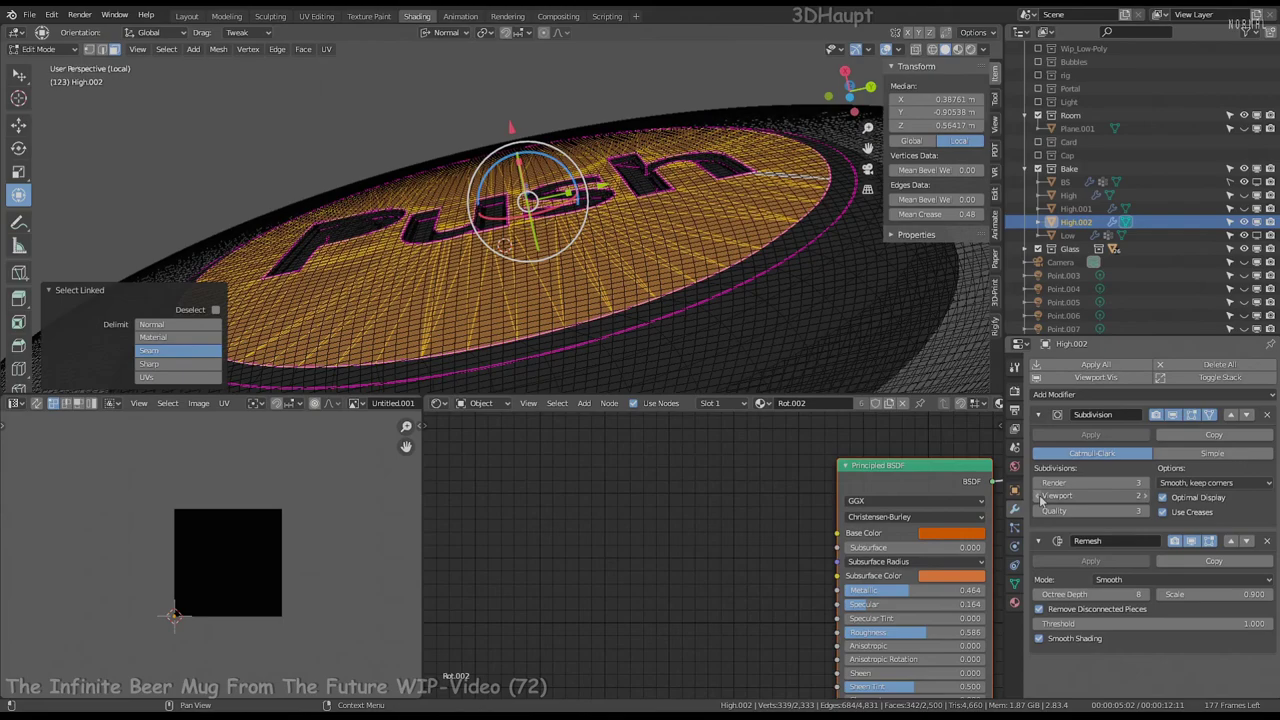
pyautogui.moveTo(600, 230); pyautogui.dragTo(600, 320, button='middle')
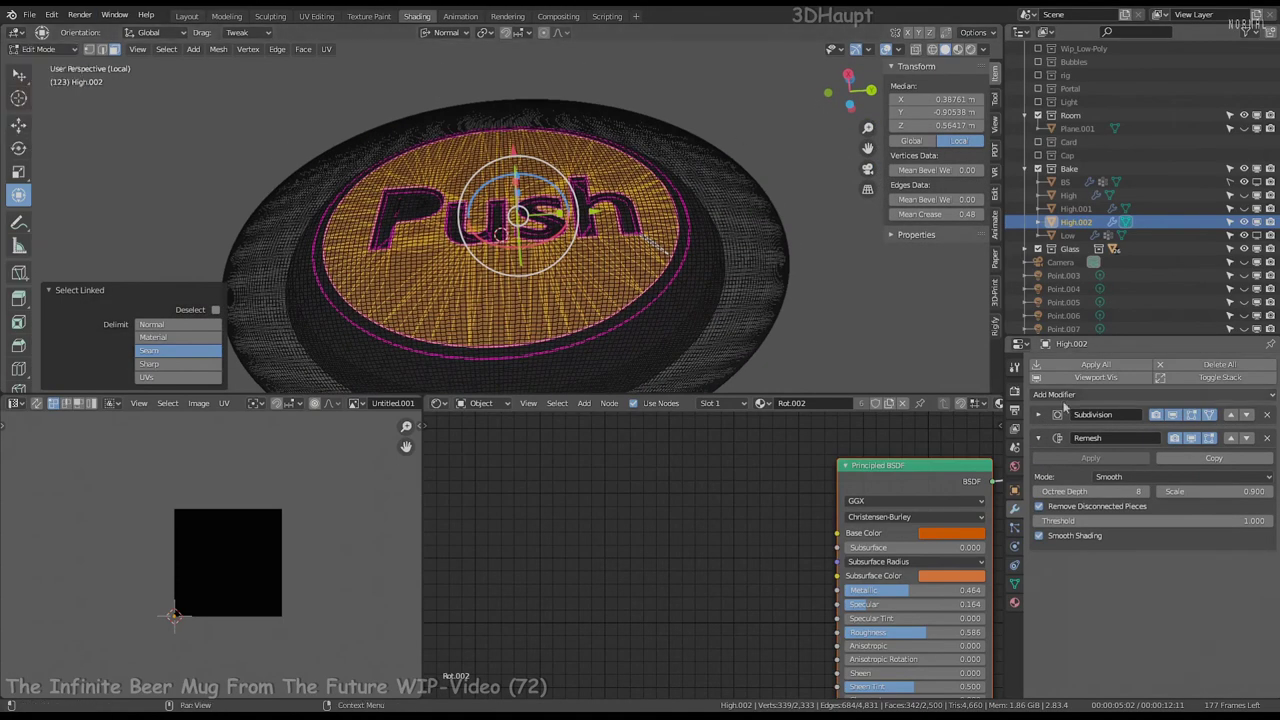
pyautogui.click(1014, 585)
pyautogui.click(1270, 404)
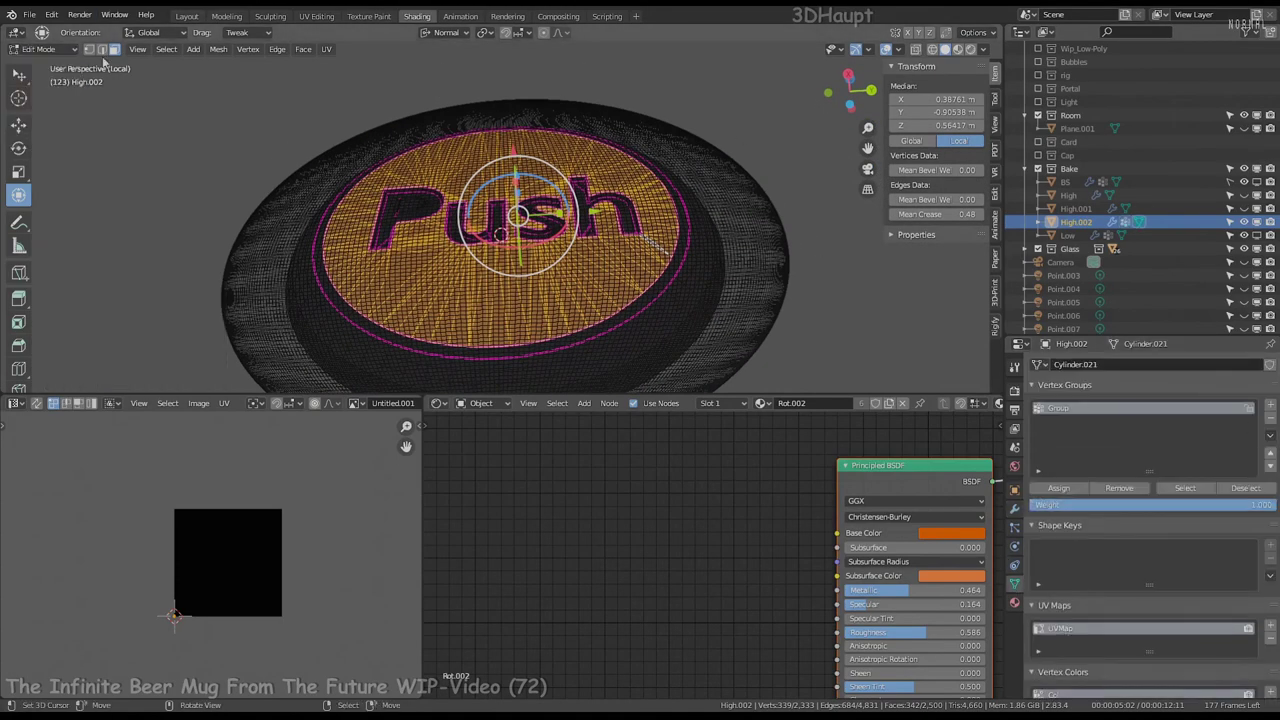
# Check the Group vertex group on the Push letters in Weight Paint view
pyautogui.press('Return')
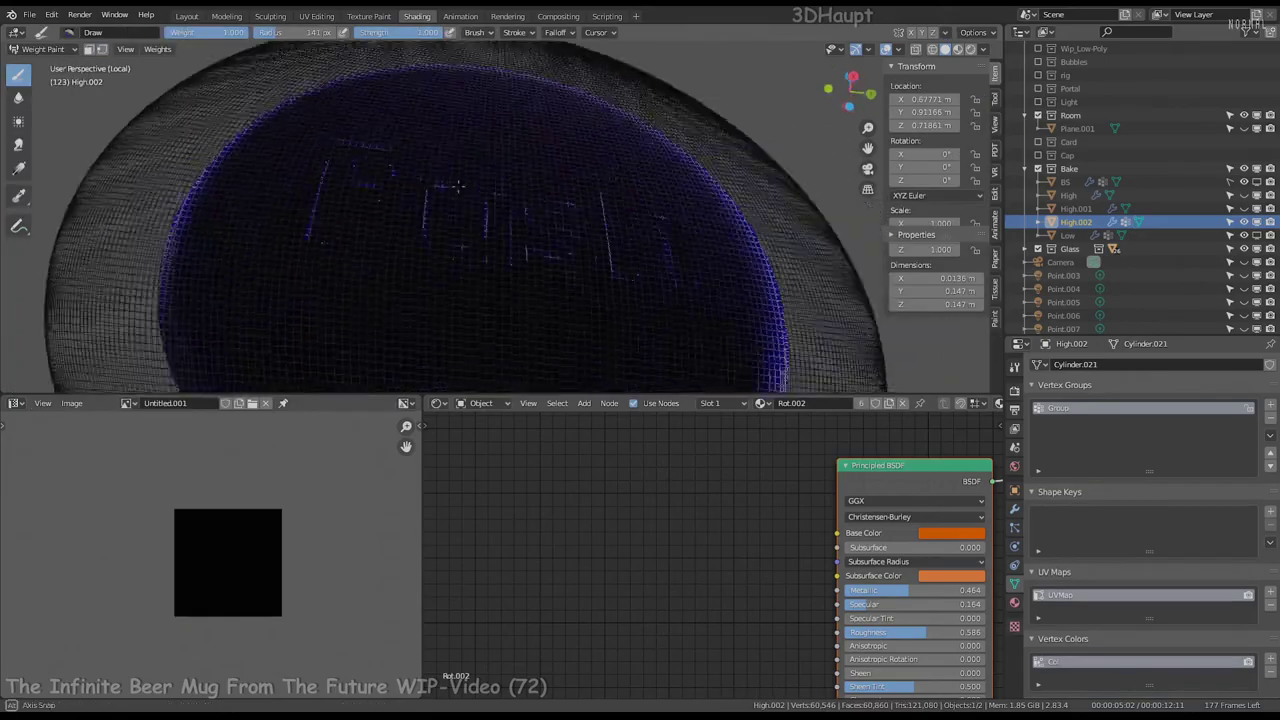
pyautogui.scroll(5, 500, 190)
pyautogui.scroll(4, 514, 194)
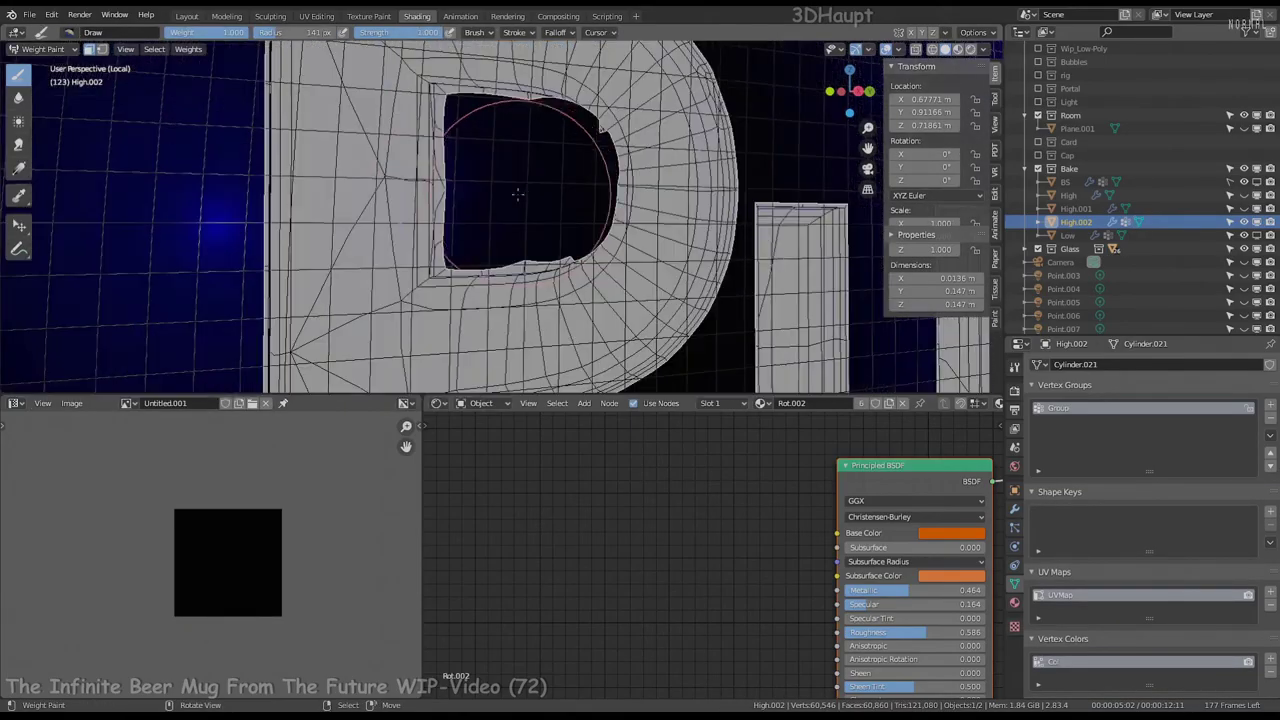
pyautogui.moveTo(514, 194)
pyautogui.mouseDown(button='middle')
pyautogui.moveTo(572, 197)
pyautogui.moveTo(600, 154)
pyautogui.moveTo(62, 50)
pyautogui.mouseUp(button='middle')
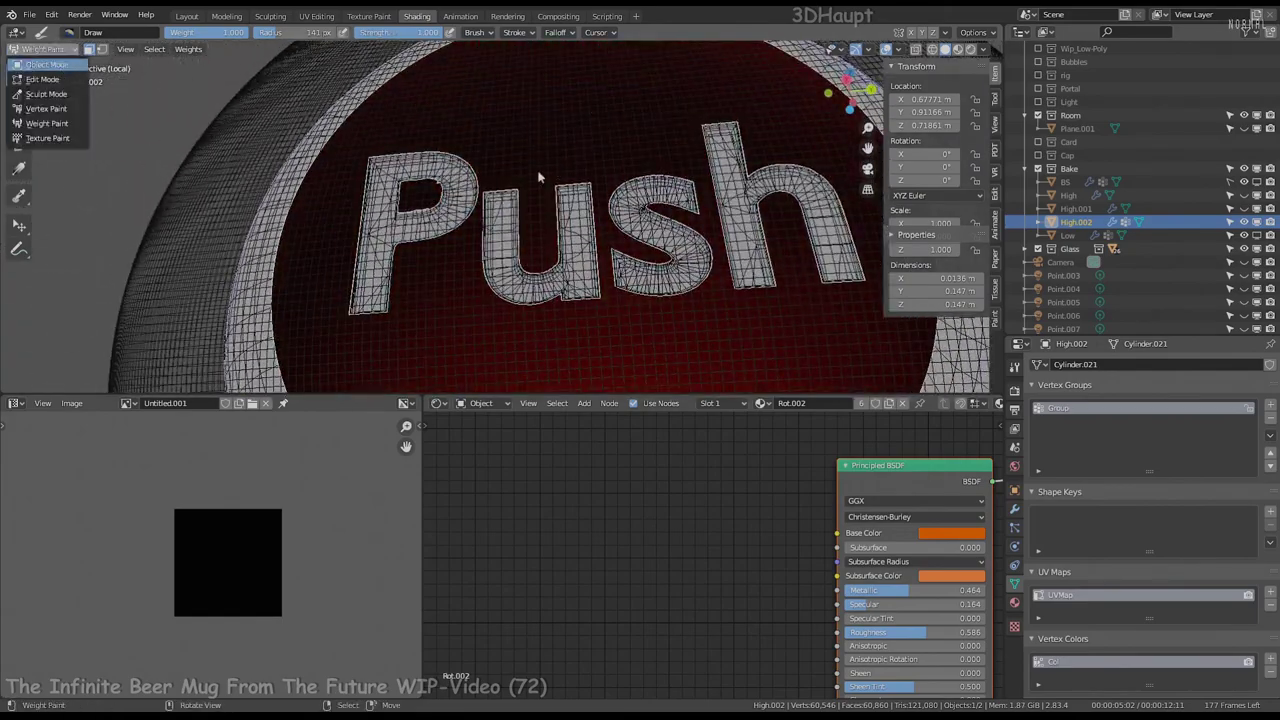
# Back in Object Mode, add a Shrinkwrap modifier to the button, placed above Remesh
pyautogui.click(1014, 507)
pyautogui.click(1088, 396)
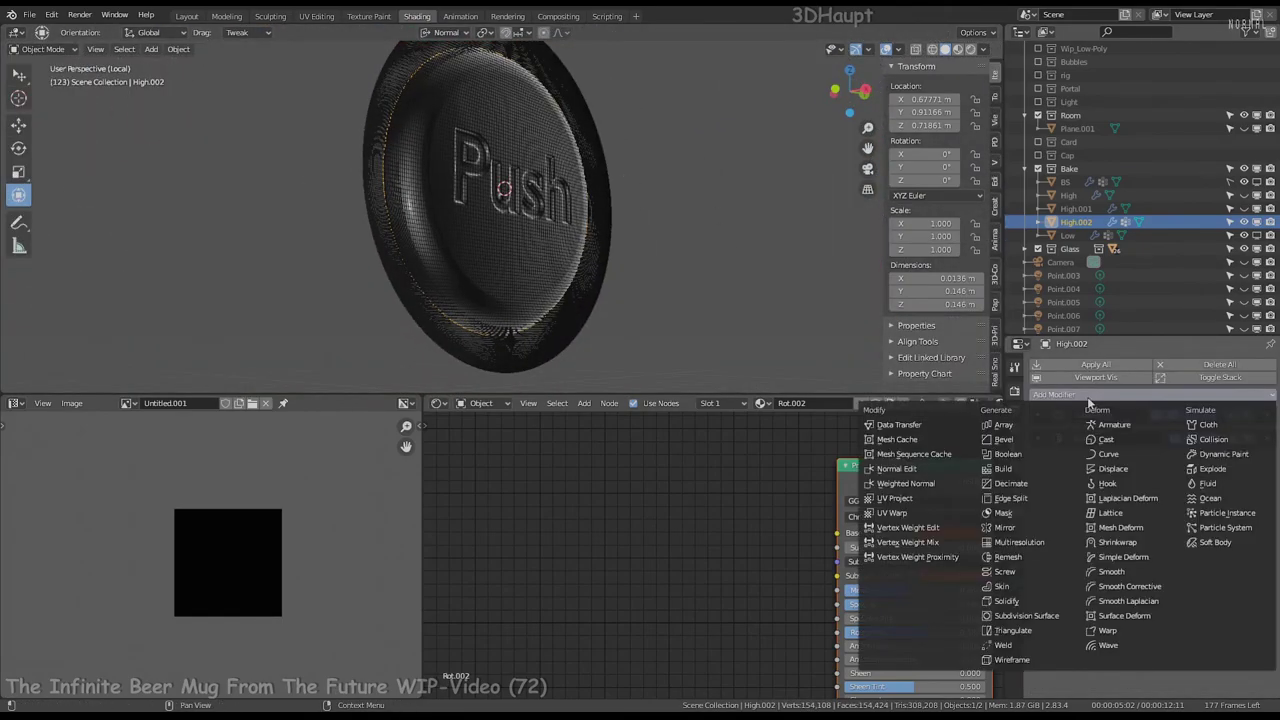
pyautogui.click(1136, 541)
pyautogui.click(1230, 461)
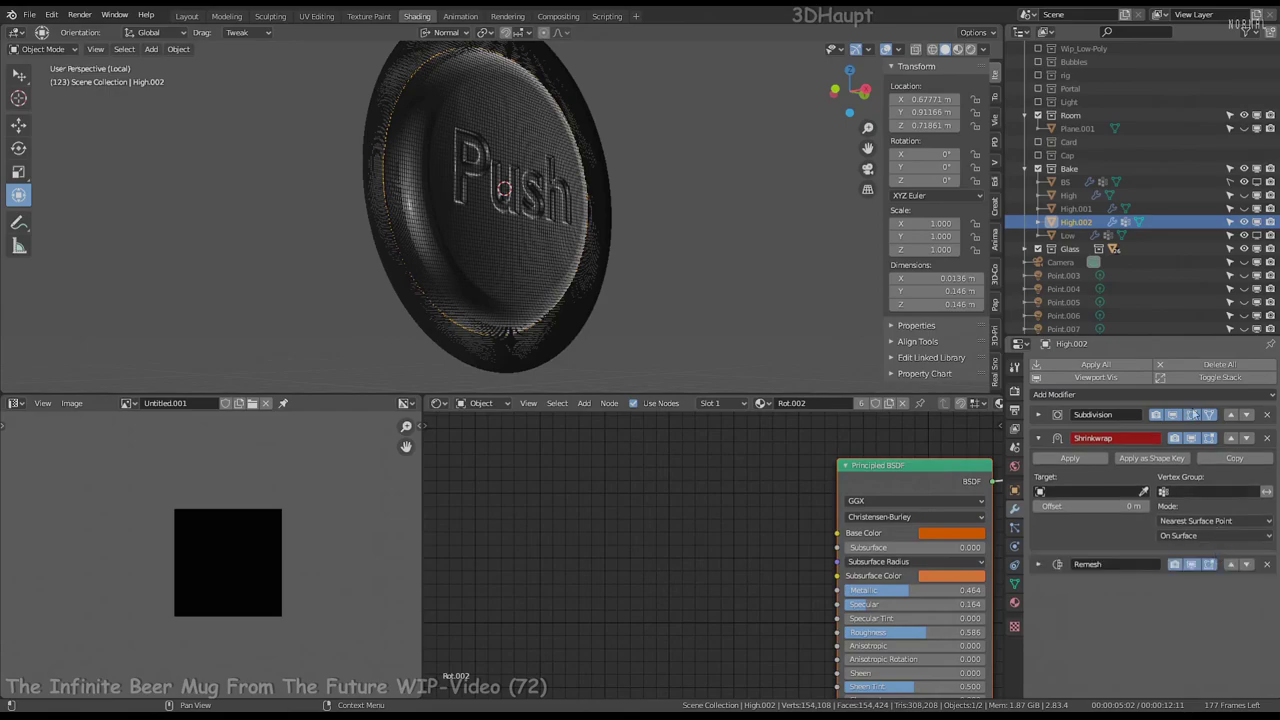
pyautogui.scroll(5, 669, 213)
pyautogui.moveTo(669, 213); pyautogui.dragTo(700, 230, button='middle')
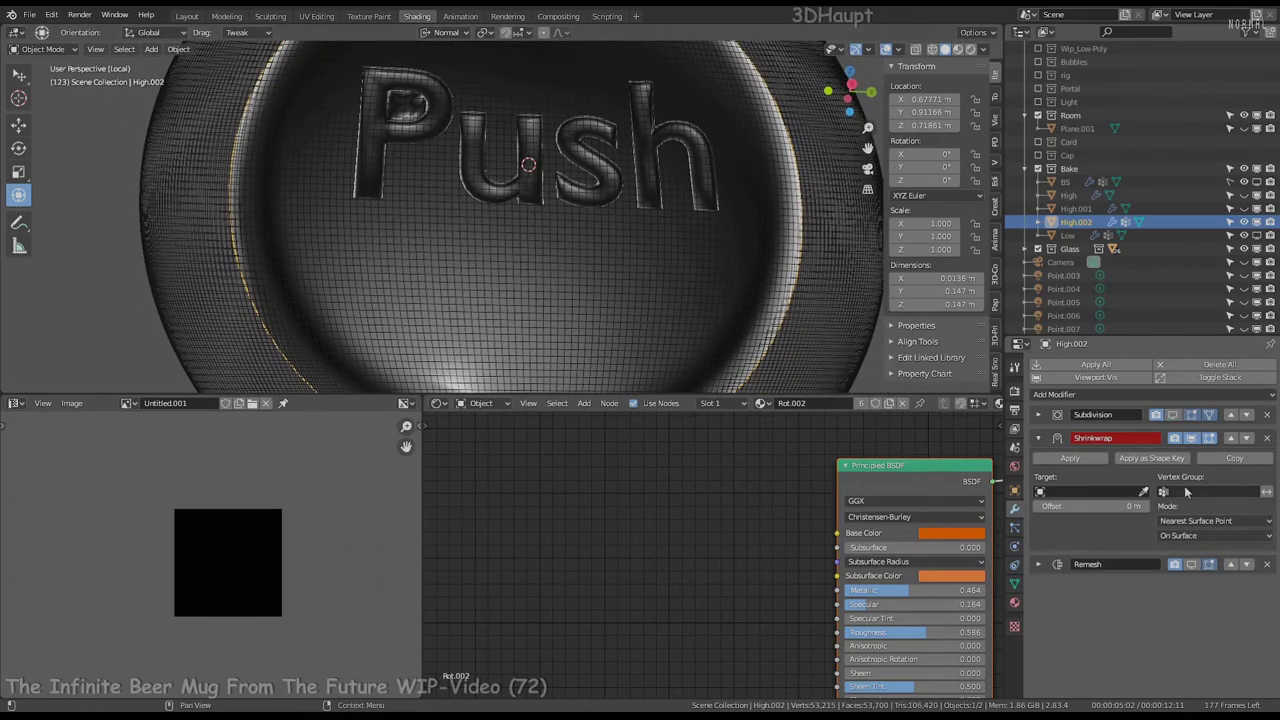
# Set the Shrinkwrap target to Sphere and restrict it to vertex group Group
pyautogui.click(549, 243)
pyautogui.click(1210, 491)
pyautogui.click(1200, 510)
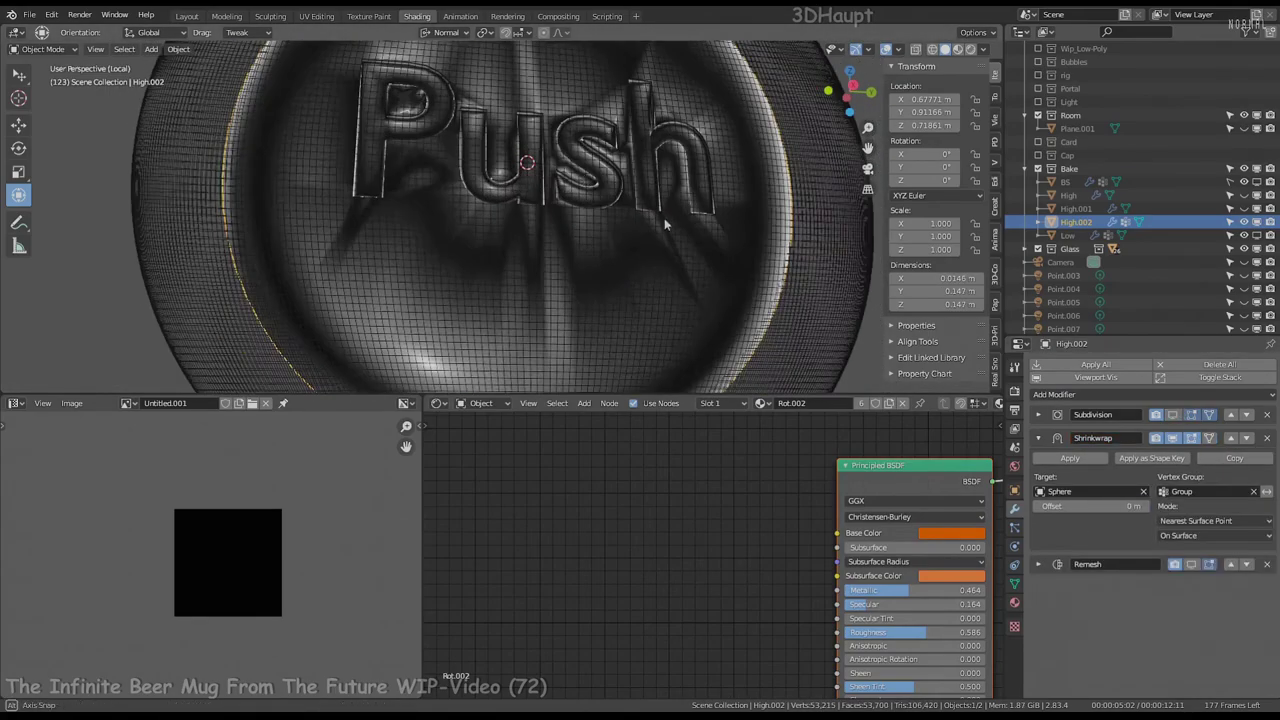
pyautogui.scroll(5, 619, 148)
pyautogui.scroll(-3, 619, 148)
pyautogui.moveTo(620, 150); pyautogui.dragTo(642, 265, button='middle')
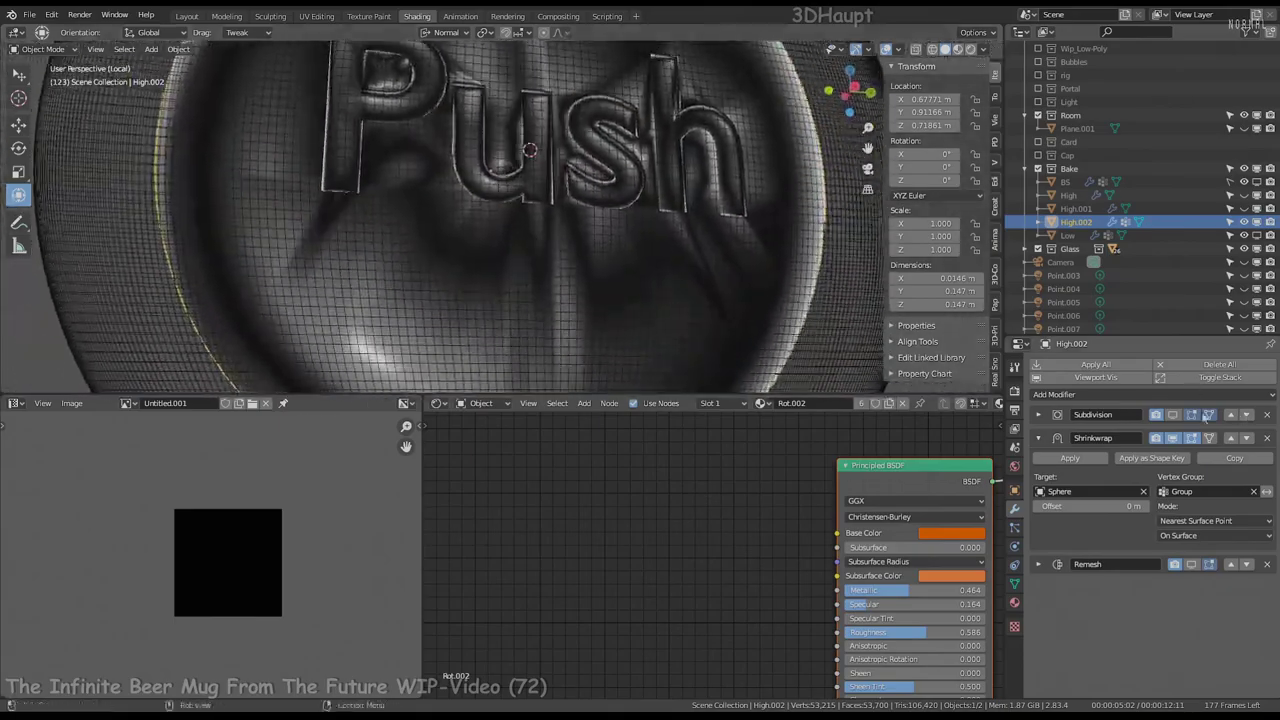
pyautogui.click(1173, 416)
pyautogui.scroll(-3, 625, 209)
pyautogui.moveTo(625, 209)
pyautogui.mouseDown(button='middle')
pyautogui.moveTo(510, 205)
pyautogui.moveTo(551, 271)
pyautogui.moveTo(557, 237)
pyautogui.mouseUp(button='middle')
# Inspect the domed button top with Subdivision settings shown, ending with the button reselected
pyautogui.click(1038, 438)
pyautogui.click(1039, 415)
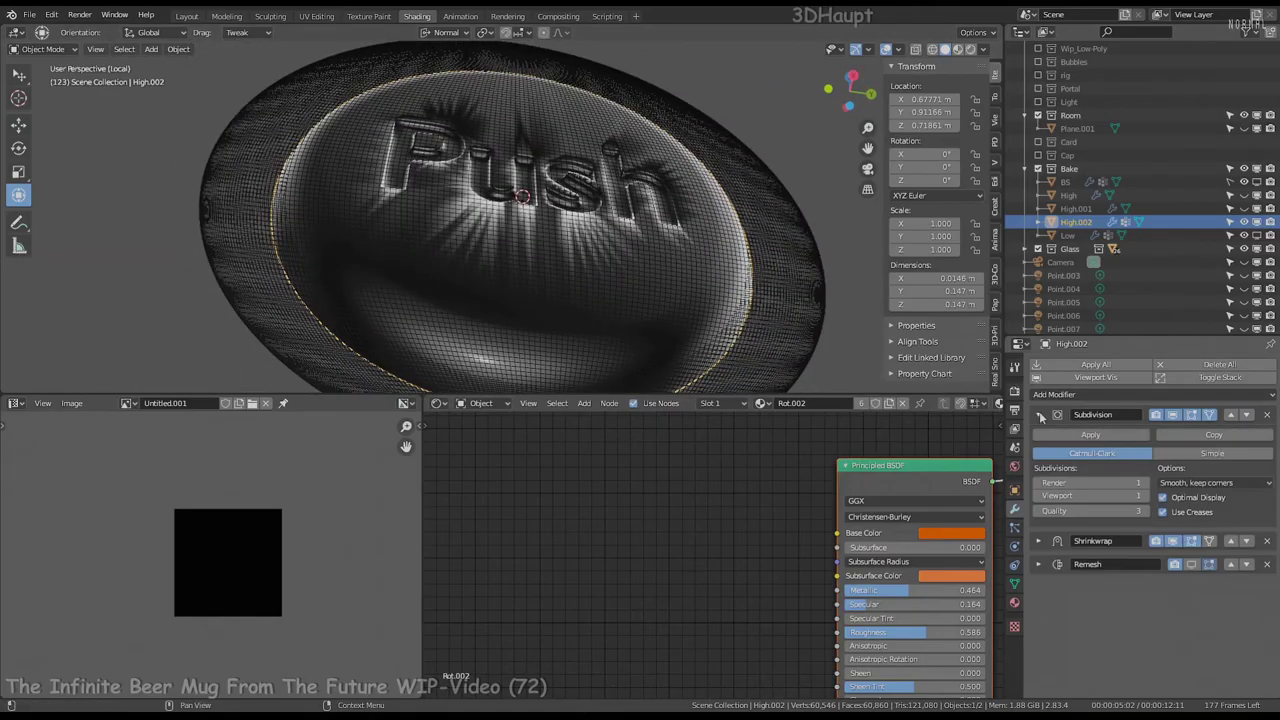
pyautogui.moveTo(644, 231)
pyautogui.mouseDown(button='middle')
pyautogui.moveTo(596, 245)
pyautogui.moveTo(619, 328)
pyautogui.mouseUp(button='middle')
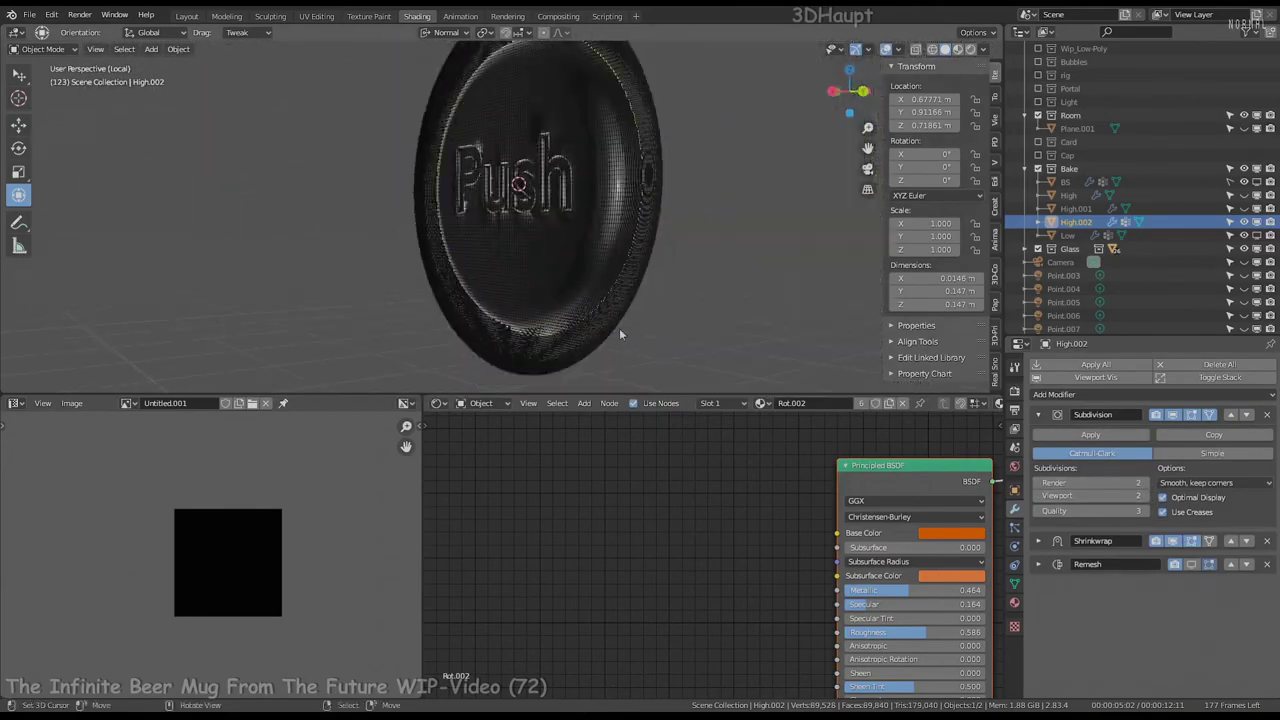
pyautogui.scroll(3, 619, 328)
pyautogui.click(557, 183)
pyautogui.moveTo(557, 183); pyautogui.dragTo(538, 122, button='middle')
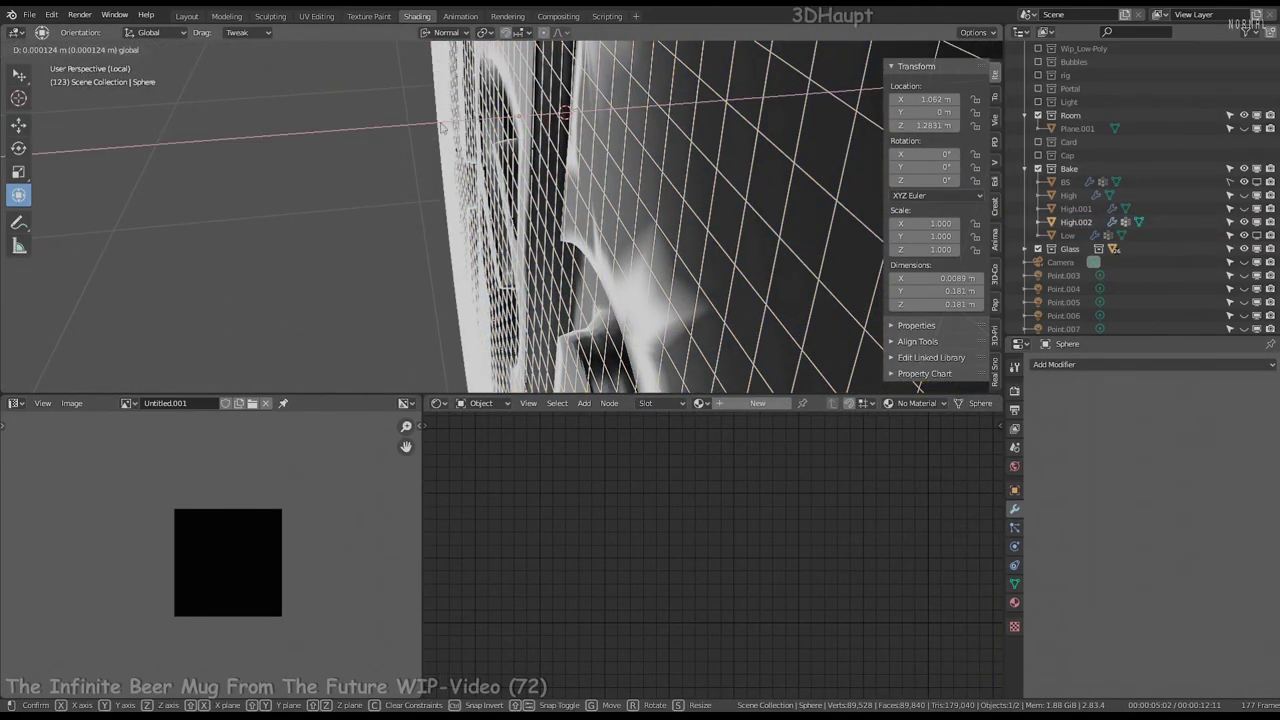
pyautogui.scroll(-2, 538, 122)
pyautogui.scroll(-2, 540, 125)
pyautogui.click(636, 309)
pyautogui.click(686, 209)
# Show the Remesh modifier in the viewport and switch it to Voxel mode at 0.0002 m
pyautogui.click(686, 209)
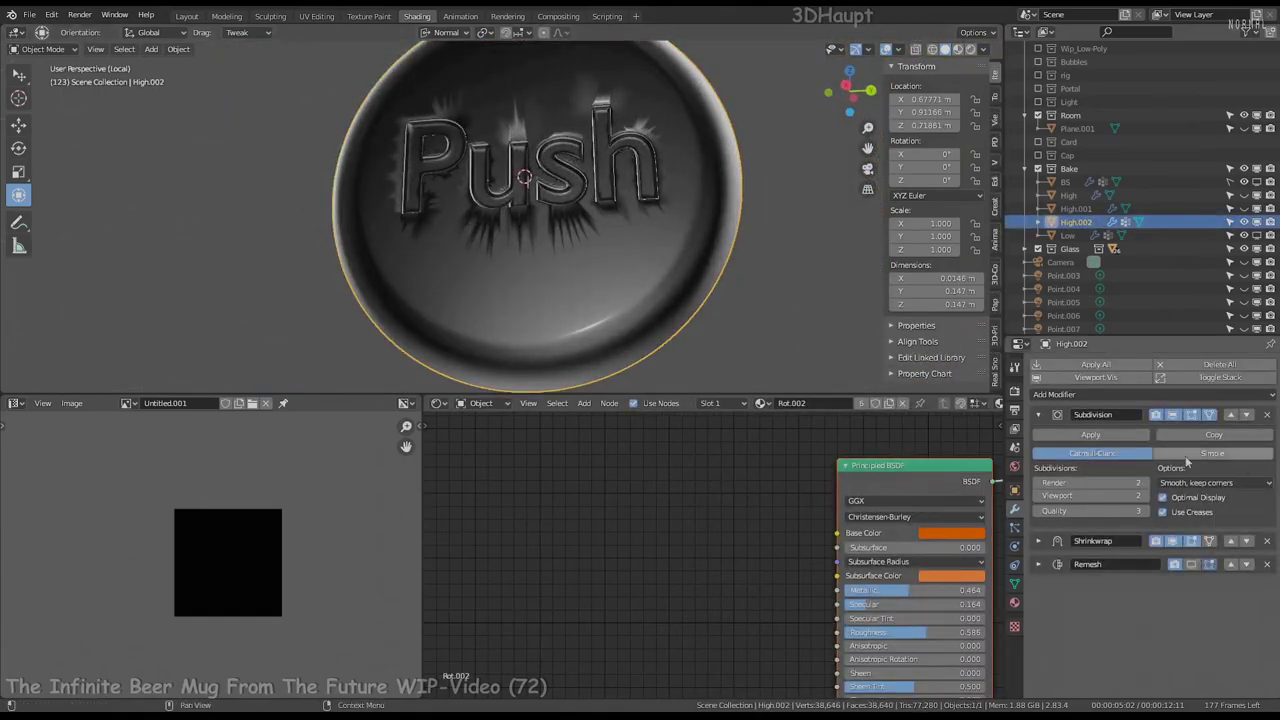
pyautogui.click(1039, 415)
pyautogui.click(1191, 461)
pyautogui.scroll(3, 629, 248)
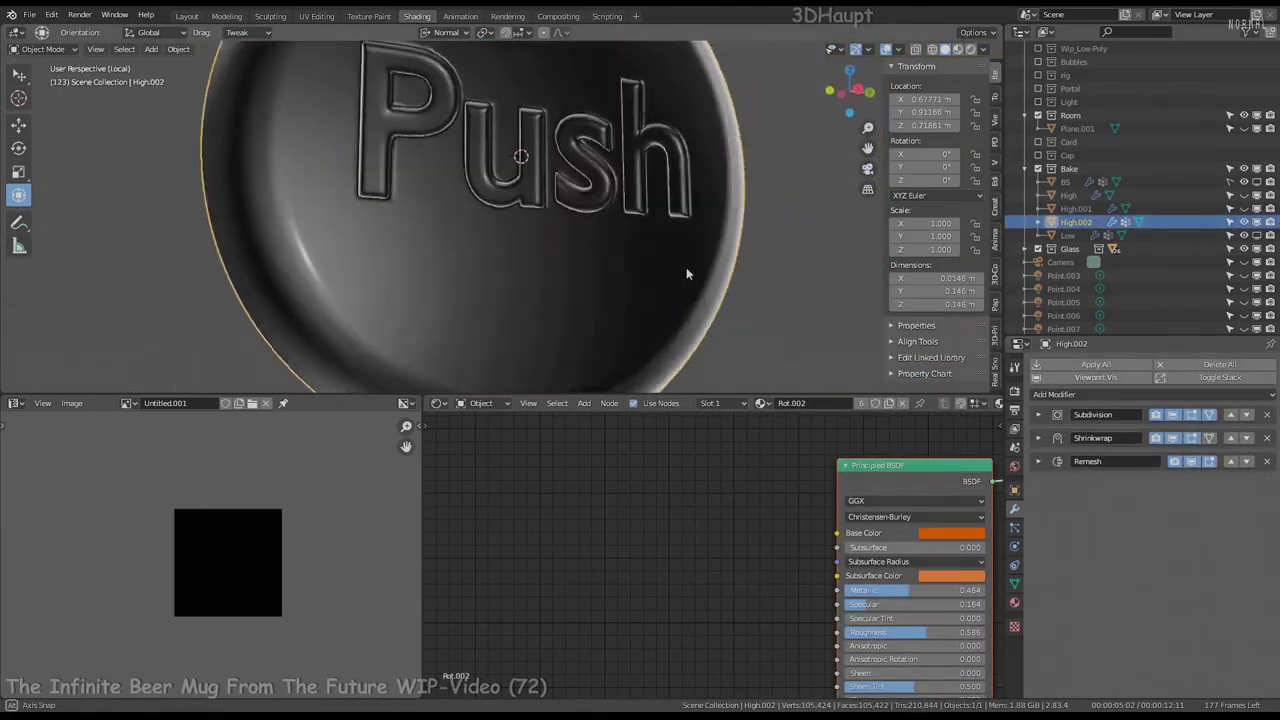
pyautogui.click(1038, 461)
pyautogui.click(1130, 500)
pyautogui.click(1108, 560)
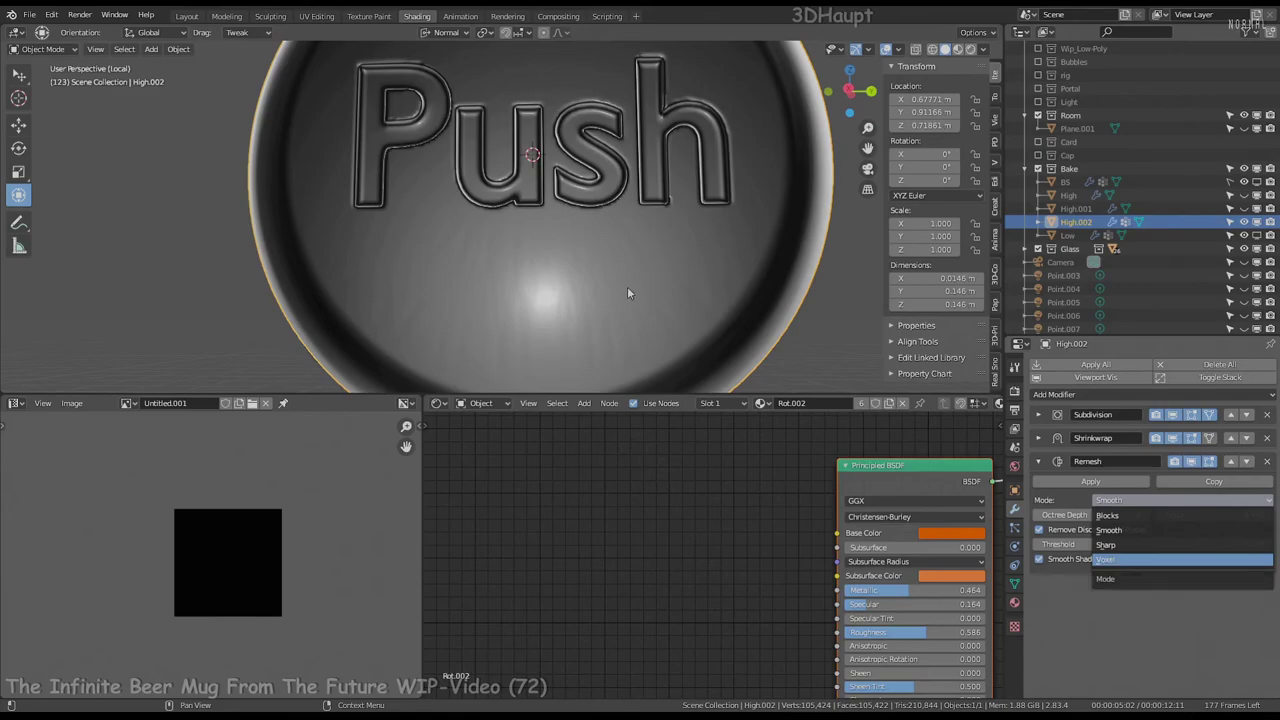
pyautogui.moveTo(621, 201); pyautogui.dragTo(618, 151, button='middle')
pyautogui.moveTo(617, 197); pyautogui.dragTo(645, 210, button='middle')
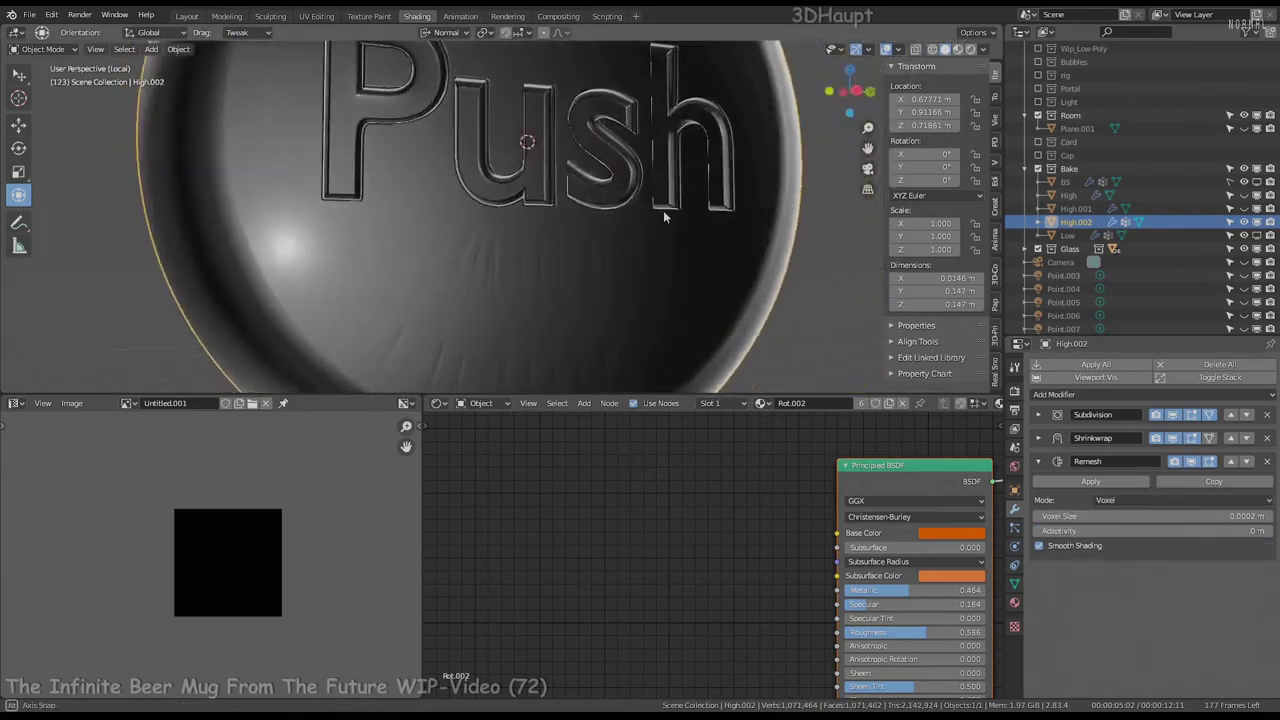
# Enable Subdivision display in the viewport and raise its viewport level to 4
pyautogui.click(1039, 461)
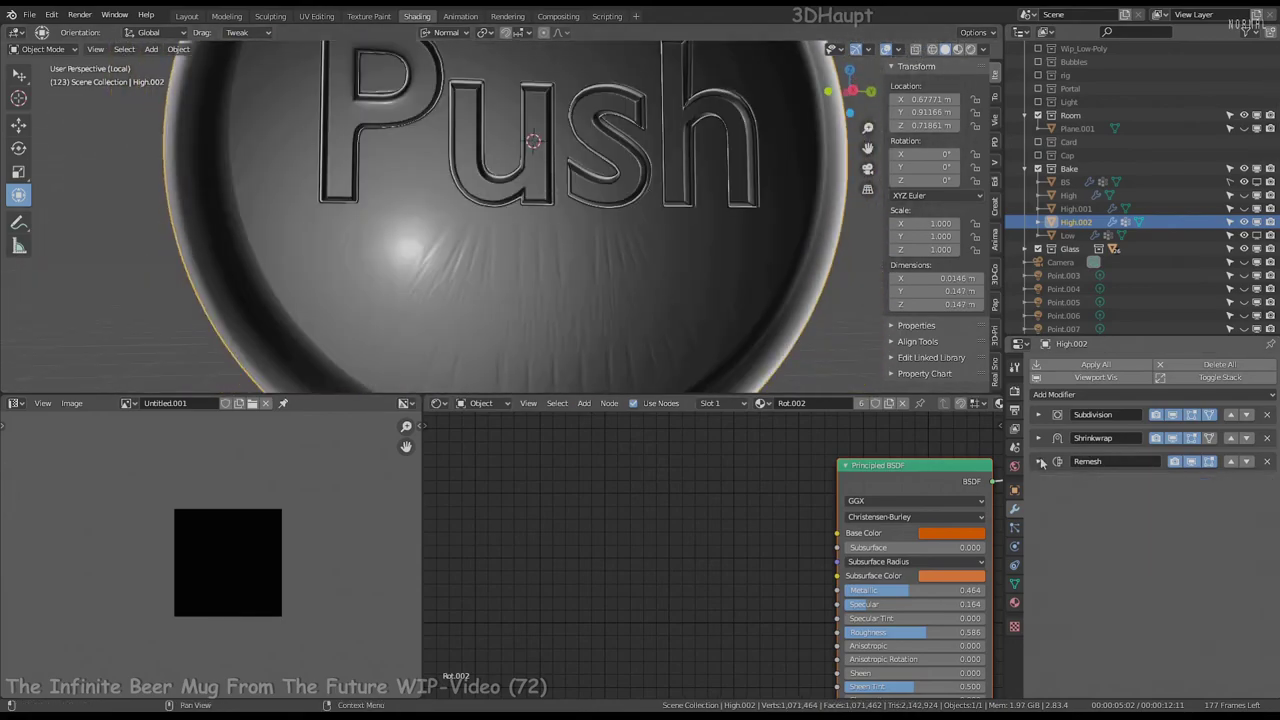
pyautogui.click(1102, 441)
pyautogui.click(1037, 438)
pyautogui.click(1038, 414)
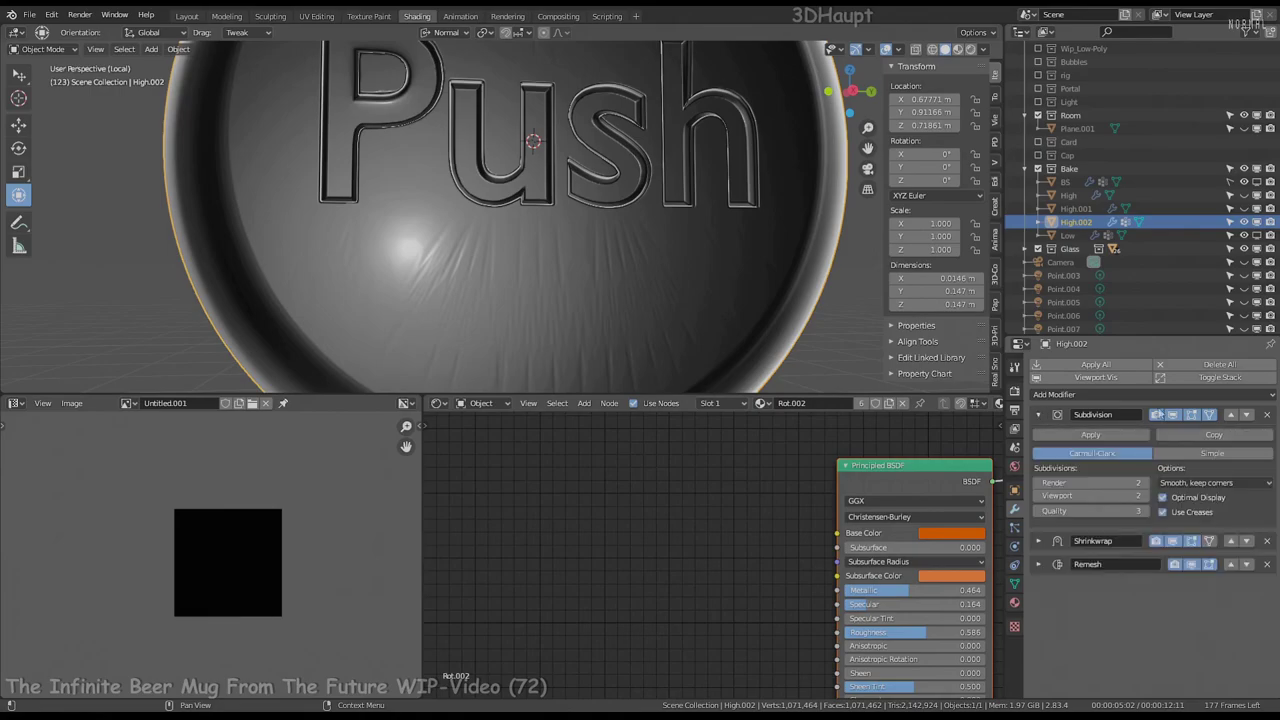
pyautogui.moveTo(611, 257); pyautogui.dragTo(682, 262, button='middle')
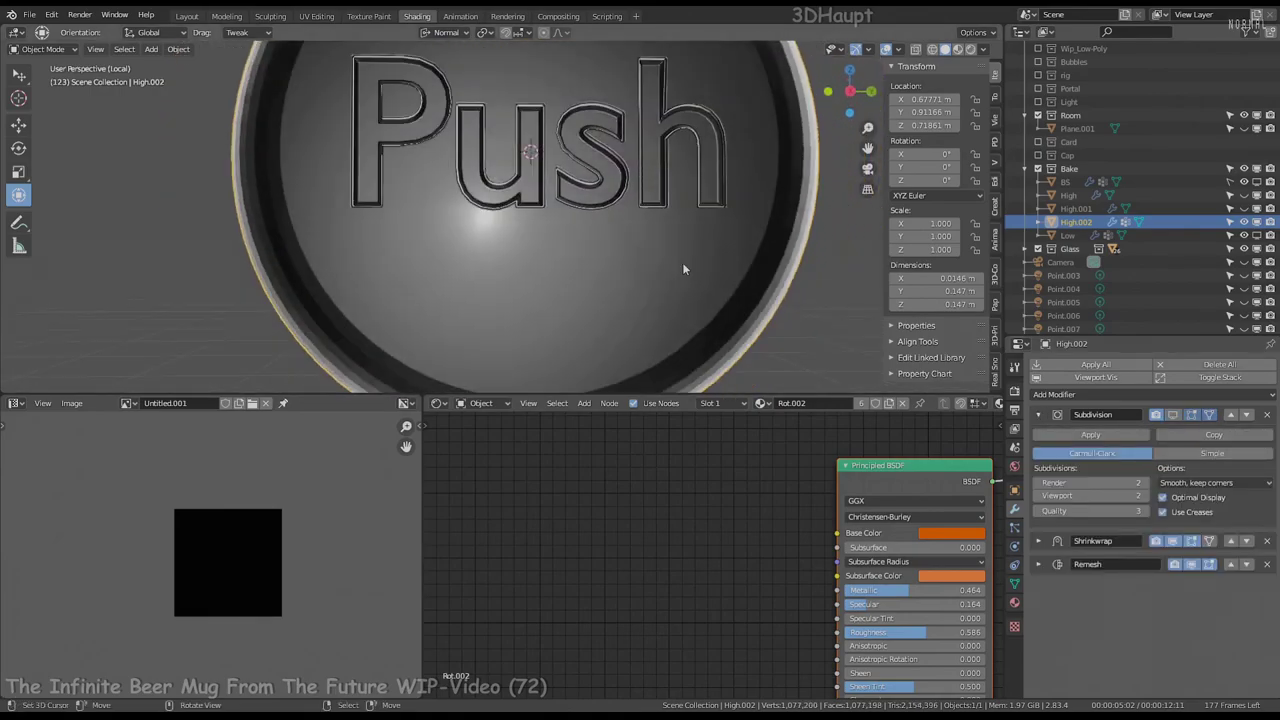
pyautogui.click(1176, 414)
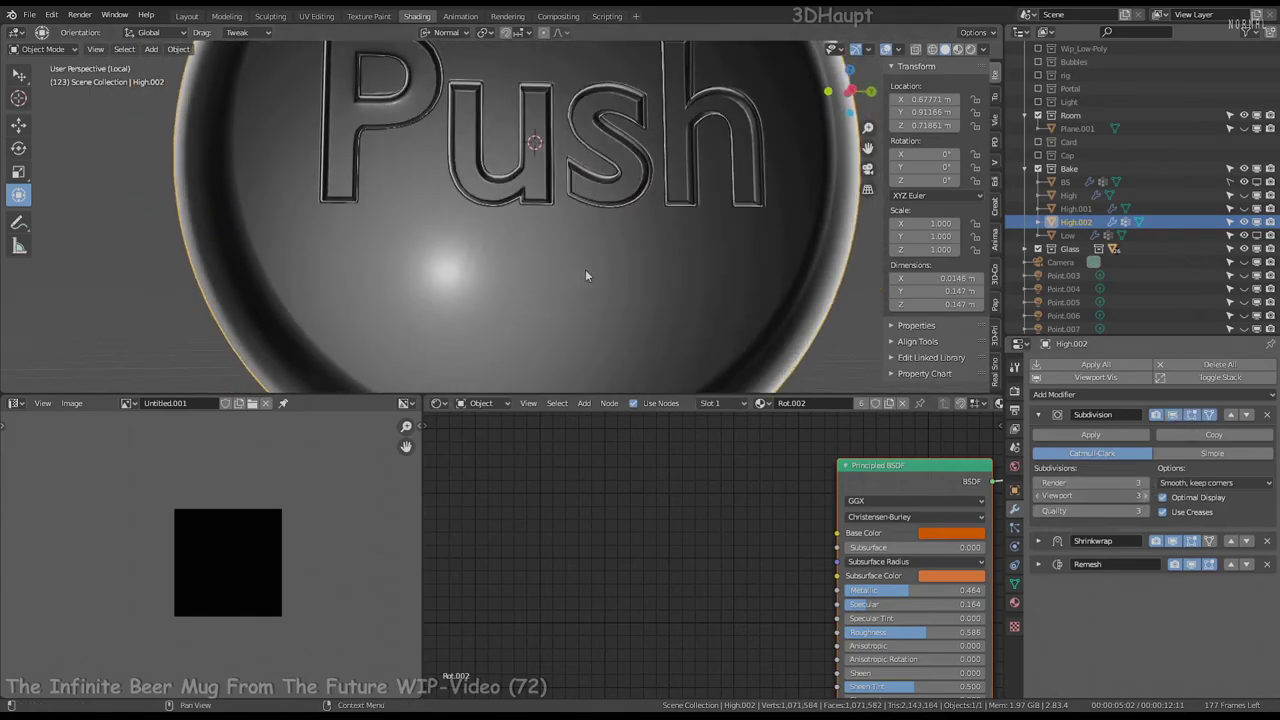
pyautogui.scroll(-2, 586, 268)
pyautogui.moveTo(586, 268)
pyautogui.mouseDown(button='middle')
pyautogui.moveTo(658, 273)
pyautogui.moveTo(596, 232)
pyautogui.moveTo(615, 180)
pyautogui.mouseUp(button='middle')
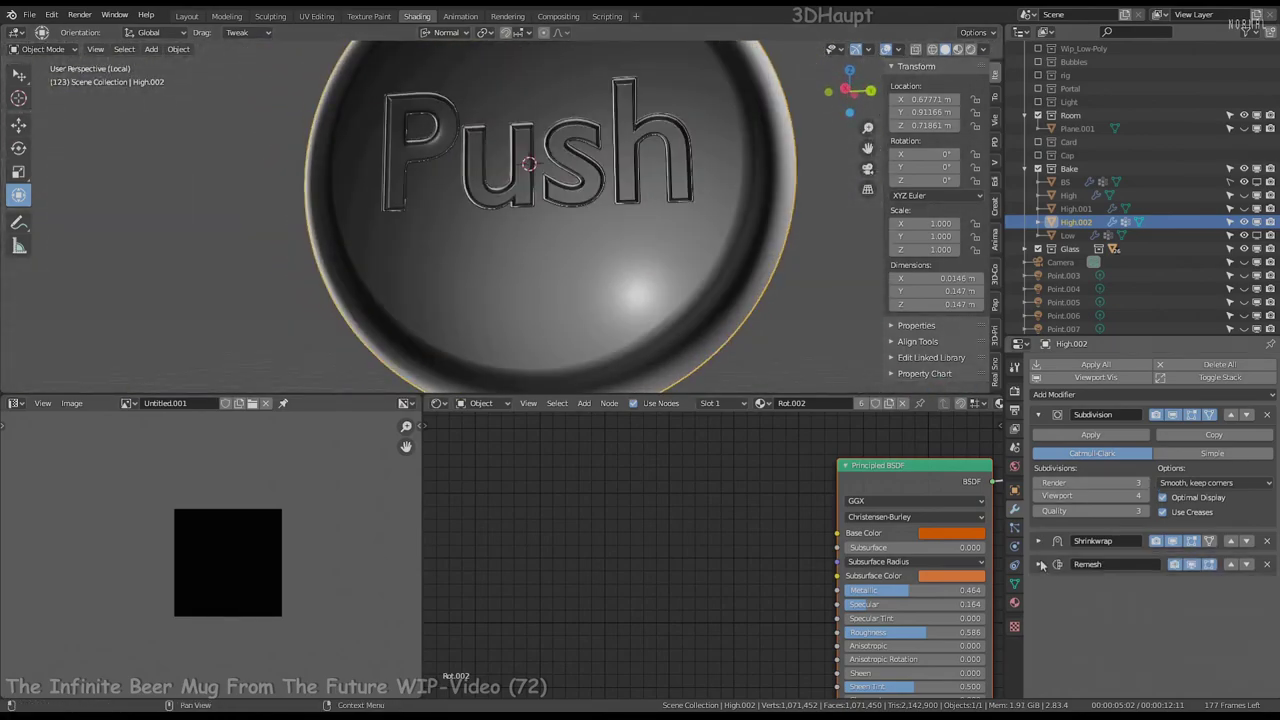
pyautogui.click(1038, 564)
pyautogui.scroll(3, 571, 265)
# Switch the viewport to Material Preview shading and orbit around the button
pyautogui.click(984, 49)
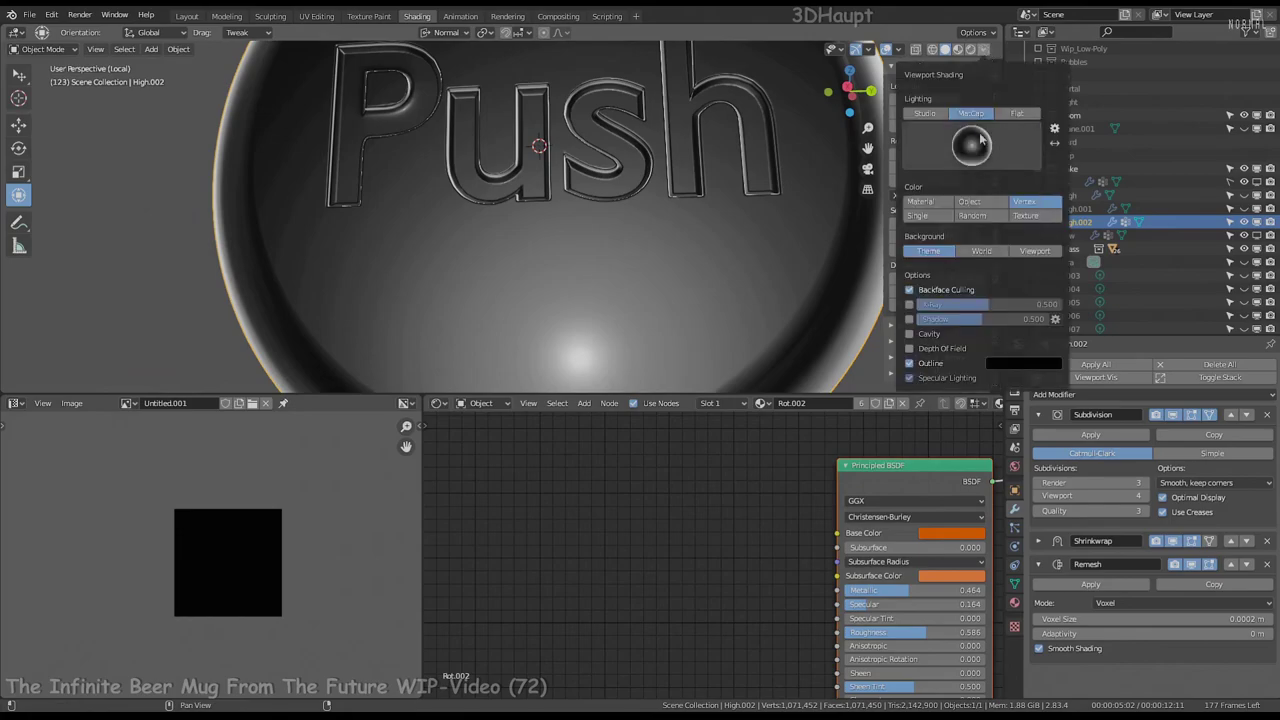
pyautogui.click(925, 113)
pyautogui.scroll(-3, 600, 250)
pyautogui.moveTo(600, 250); pyautogui.dragTo(520, 180, button='middle')
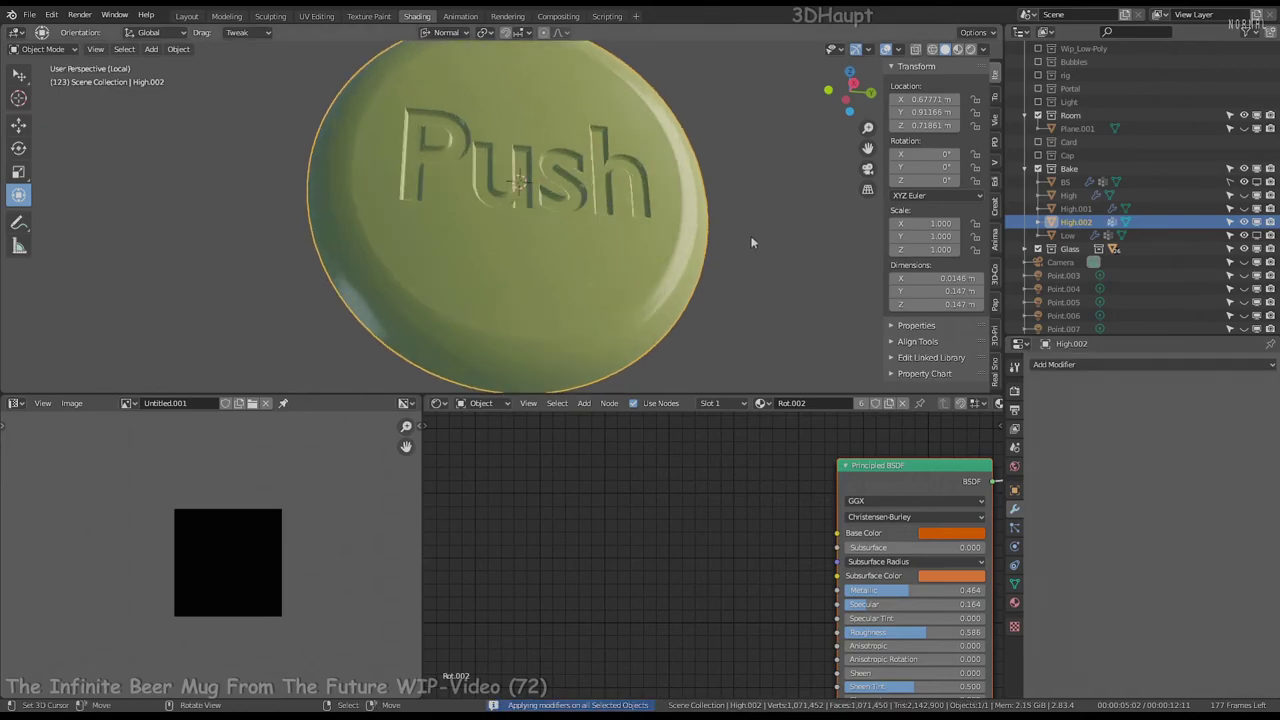
# Delete the selected object, then undo to restore the High.001 lettering
pyautogui.press('Delete')
pyautogui.scroll(4, 557, 270)
pyautogui.hotkey('ctrl', 'z')
pyautogui.scroll(3, 500, 268)
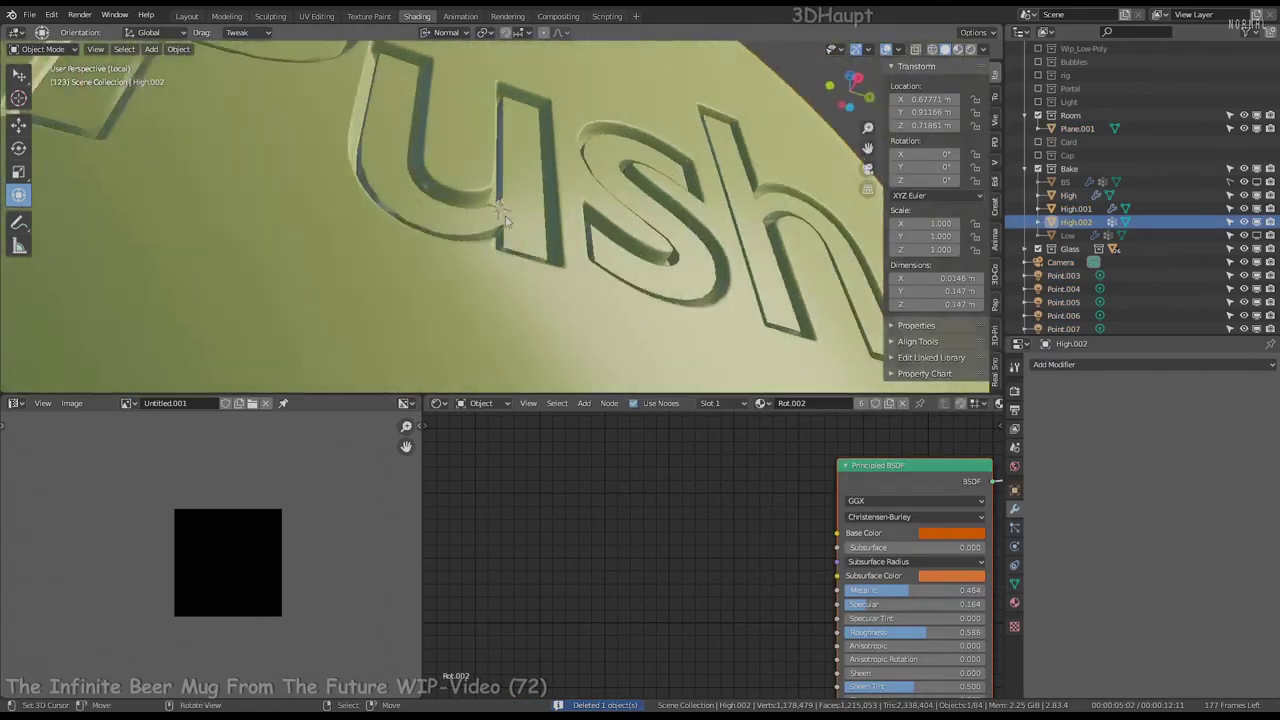
pyautogui.scroll(3, 454, 268)
pyautogui.scroll(-4, 454, 268)
pyautogui.moveTo(454, 268)
pyautogui.mouseDown(button='middle')
pyautogui.moveTo(666, 273)
pyautogui.moveTo(673, 253)
pyautogui.mouseUp(button='middle')
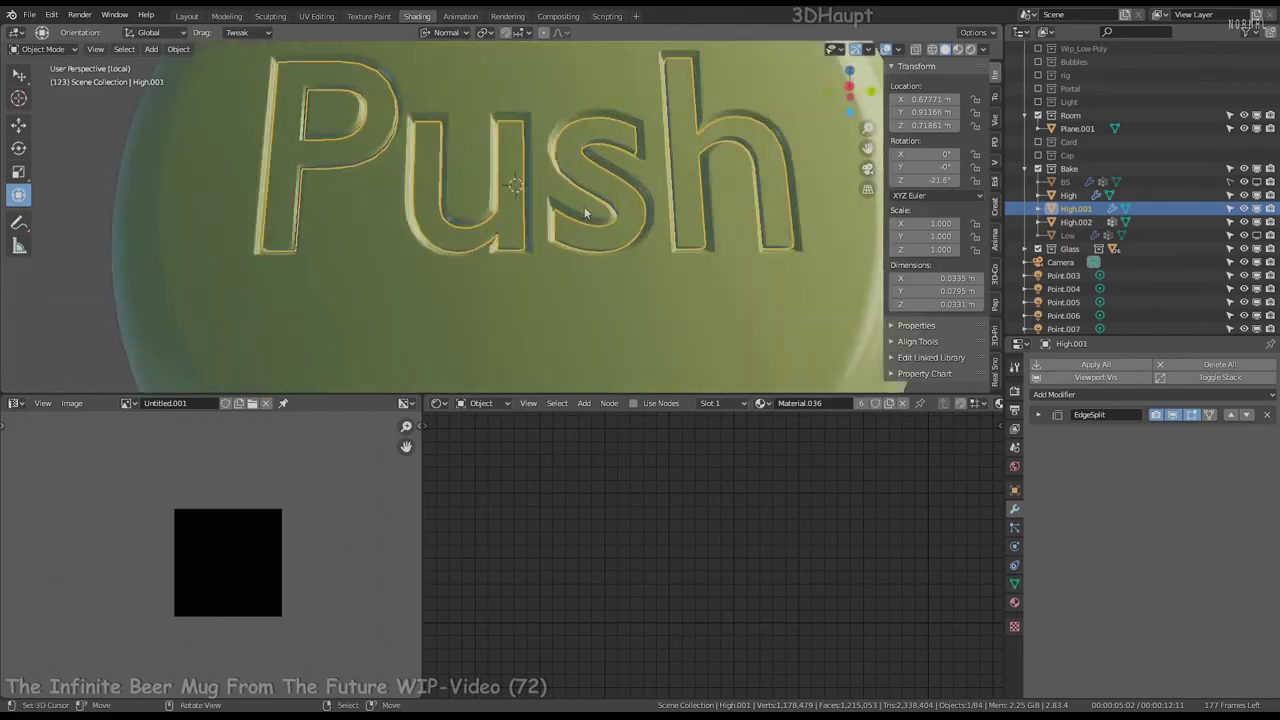
# Select High.002, show its material settings, and turn the view to face the disc
pyautogui.click(520, 200)
pyautogui.click(1014, 605)
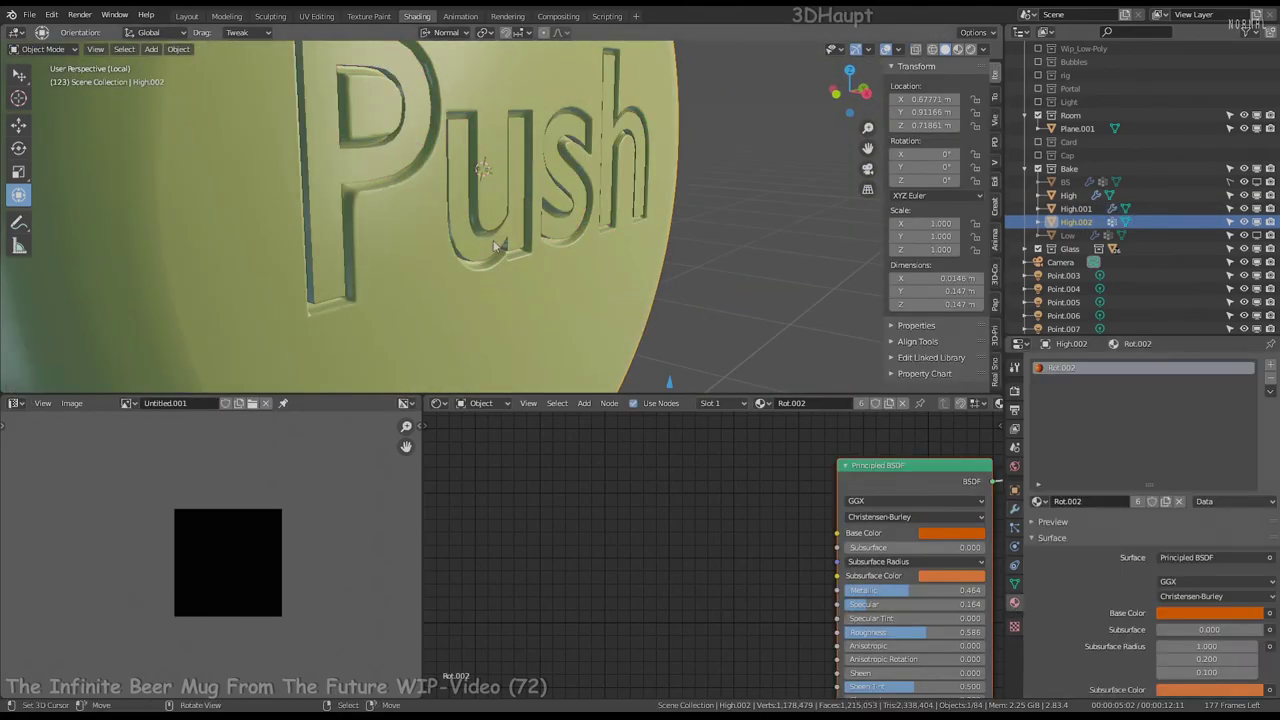
pyautogui.scroll(-3, 494, 246)
pyautogui.moveTo(494, 246)
pyautogui.mouseDown(button='middle')
pyautogui.moveTo(691, 270)
pyautogui.moveTo(536, 214)
pyautogui.mouseUp(button='middle')
# Separate the Push lettering mesh into pieces by material
pyautogui.click(536, 214)
pyautogui.press('Tab')
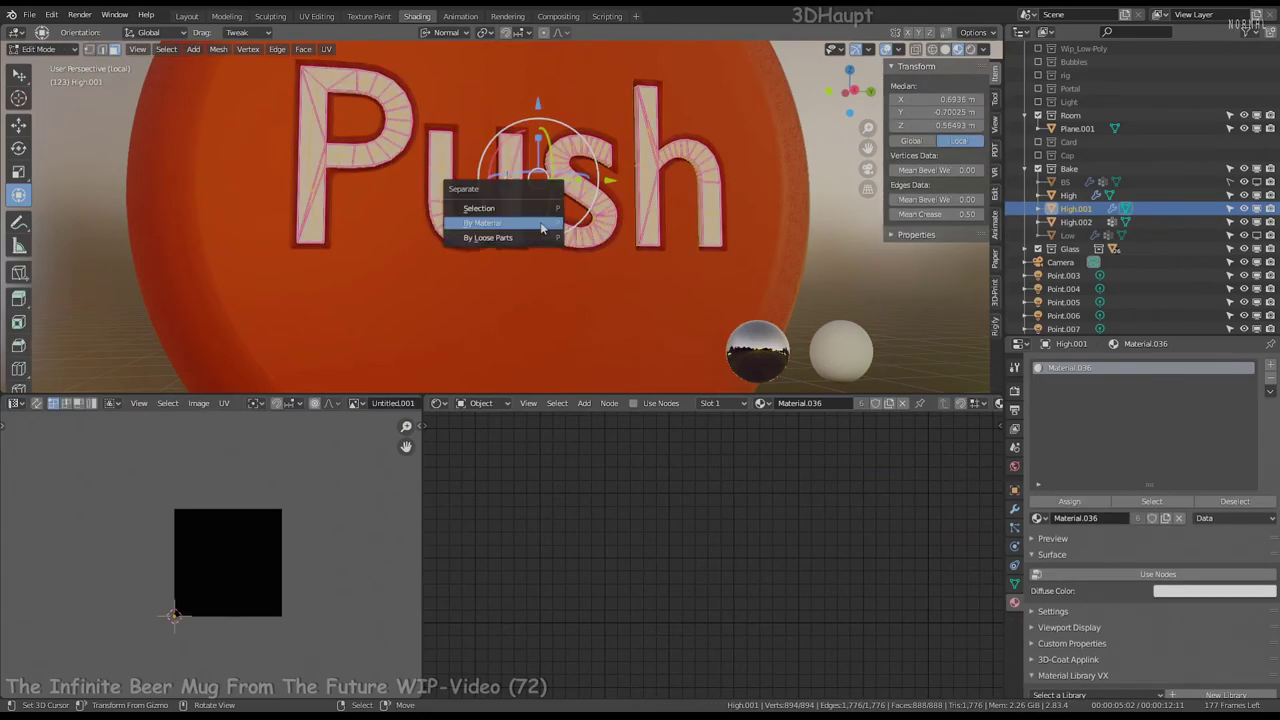
pyautogui.click(541, 224)
pyautogui.press('Tab')
pyautogui.click(335, 205)
# With High.001 active, remove its EdgeSplit modifier and link its modifiers to the other pieces
pyautogui.keyDown('shift'); pyautogui.click(655, 188); pyautogui.keyUp('shift')
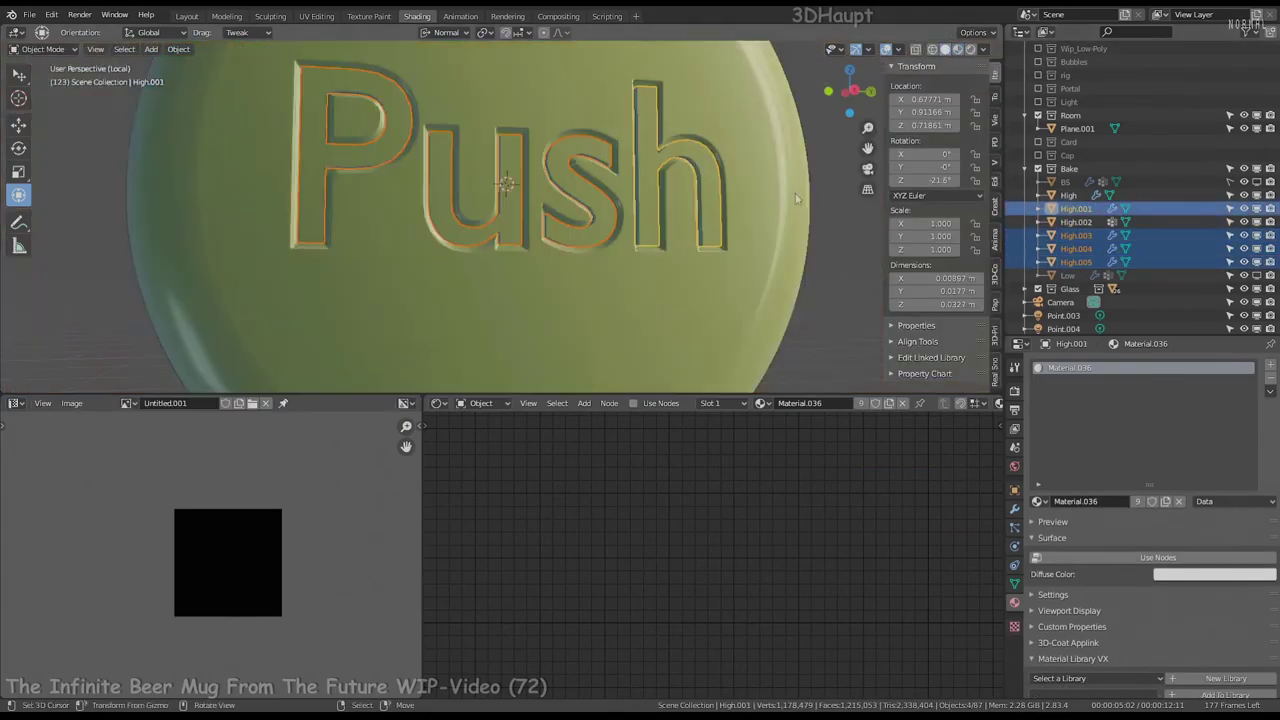
pyautogui.moveTo(655, 188); pyautogui.dragTo(526, 190, button='middle')
pyautogui.click(1014, 508)
pyautogui.hotkey('ctrl', 'z')
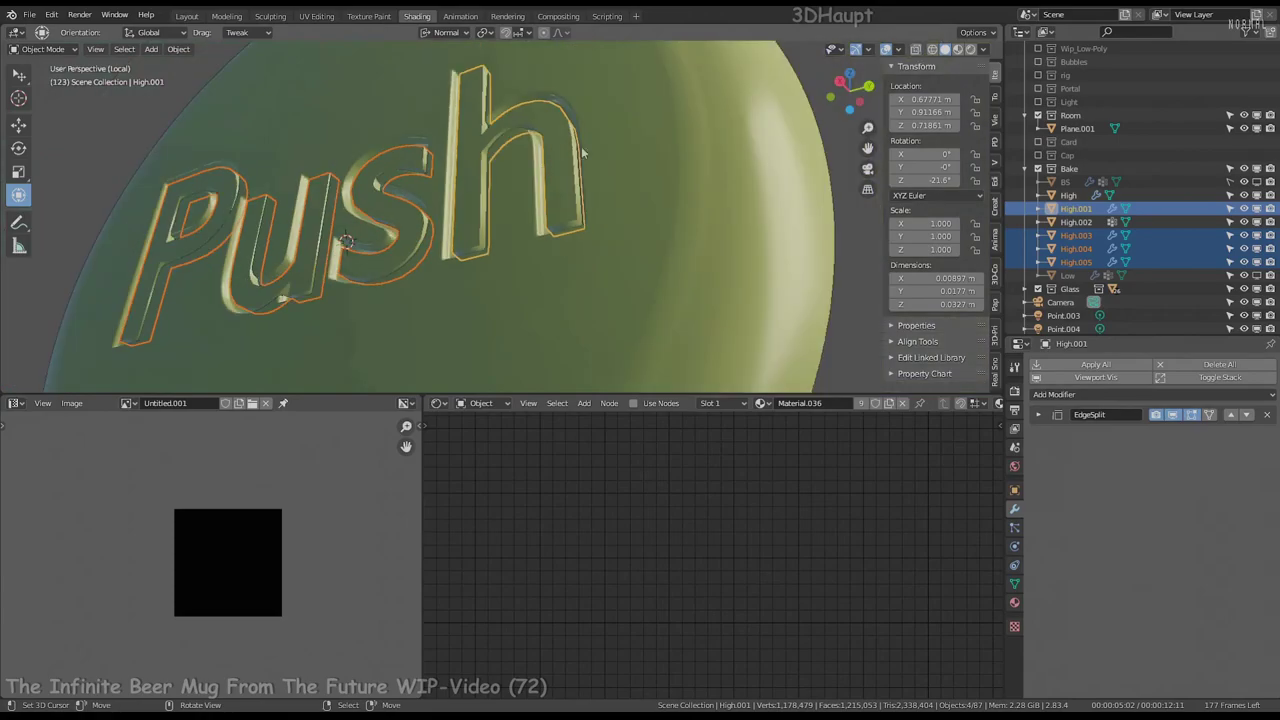
pyautogui.hotkey('ctrl', 'z')
pyautogui.hotkey('ctrl', 'l')
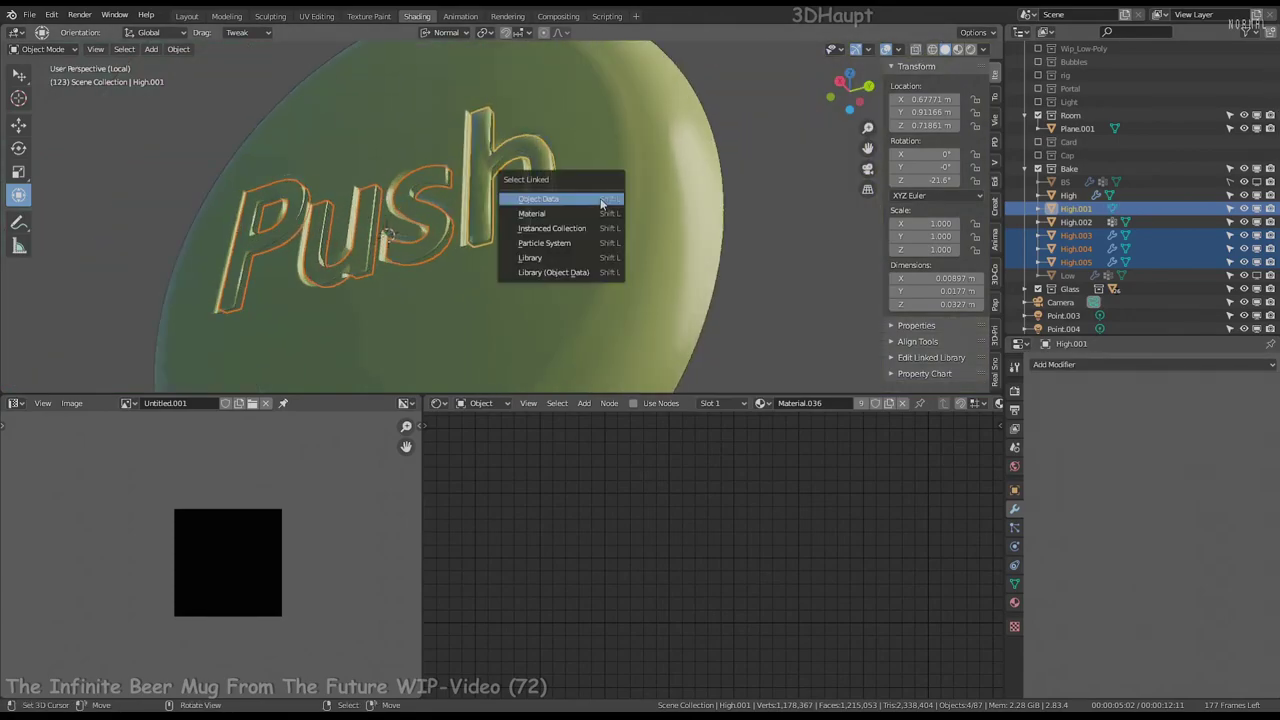
pyautogui.click(581, 248)
# Apply the letter pieces' rotation and add a Remesh modifier to the lettering
pyautogui.scroll(3, 664, 191)
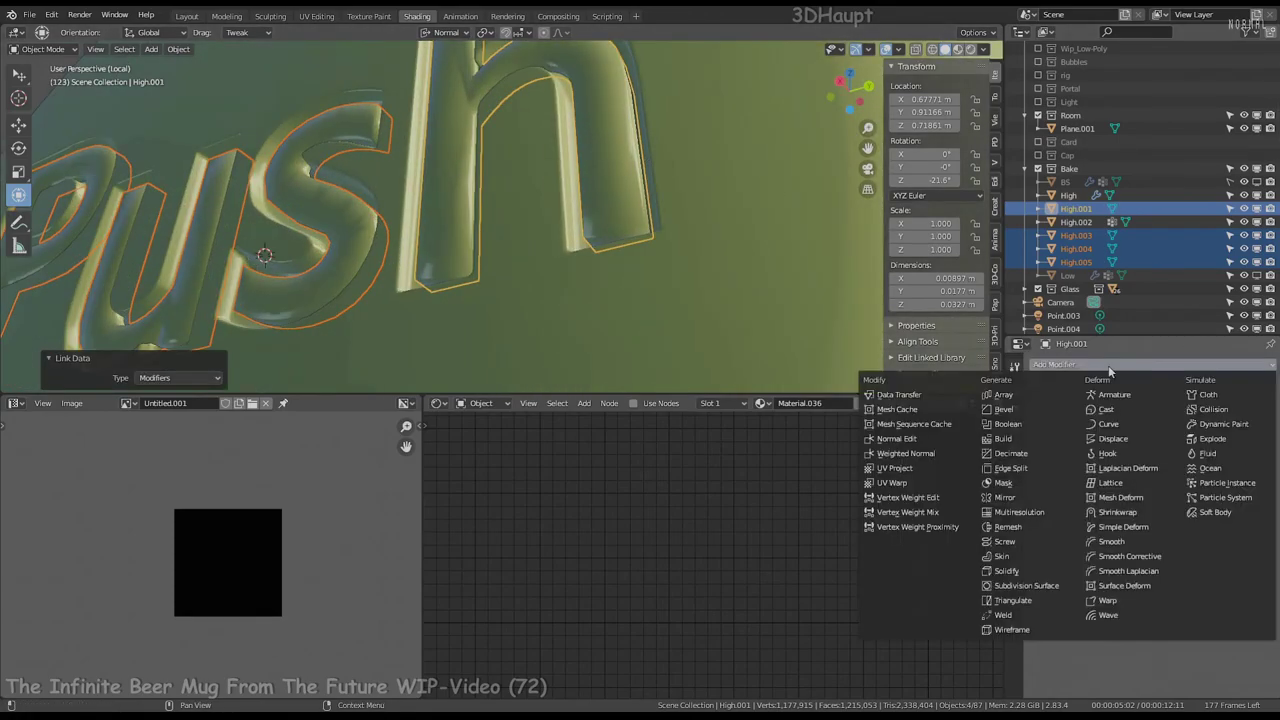
pyautogui.hotkey('ctrl', 'a')
pyautogui.click(664, 193)
pyautogui.click(1150, 364)
pyautogui.click(1024, 527)
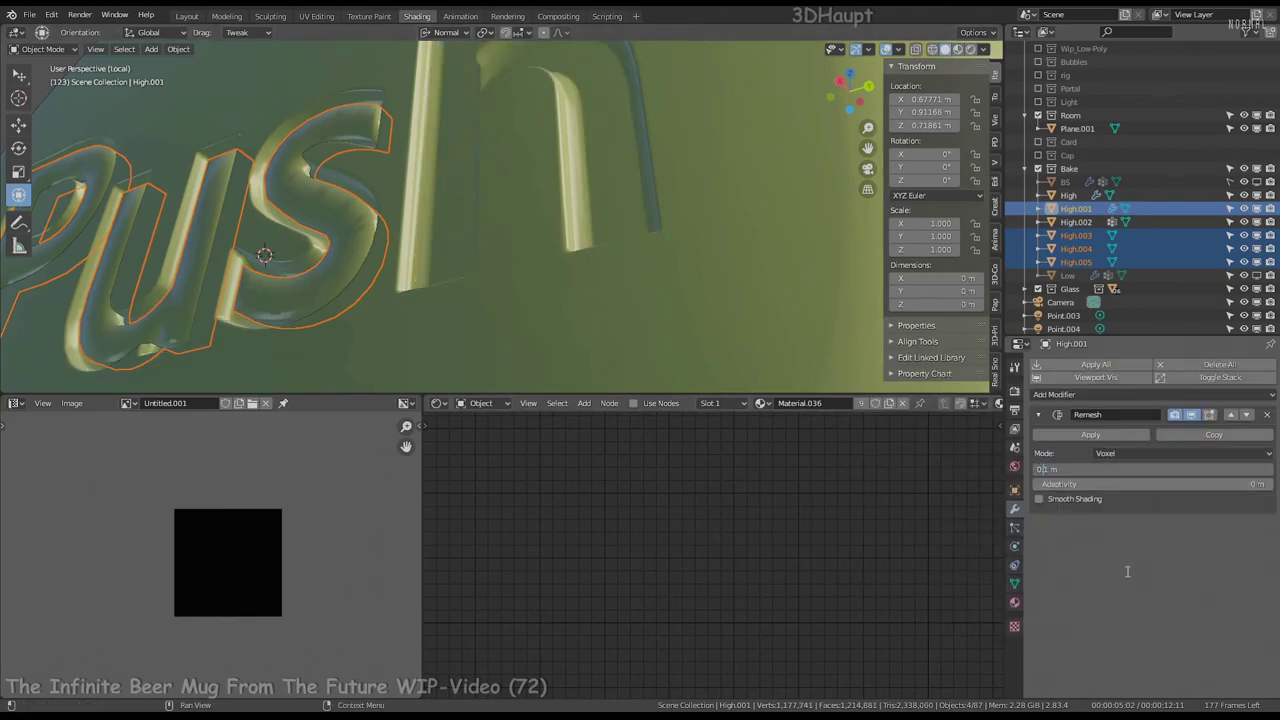
# Refine the Remesh voxel size down to 0.00025 m and enable smooth shading
pyautogui.write('0.001')
pyautogui.press('Return')
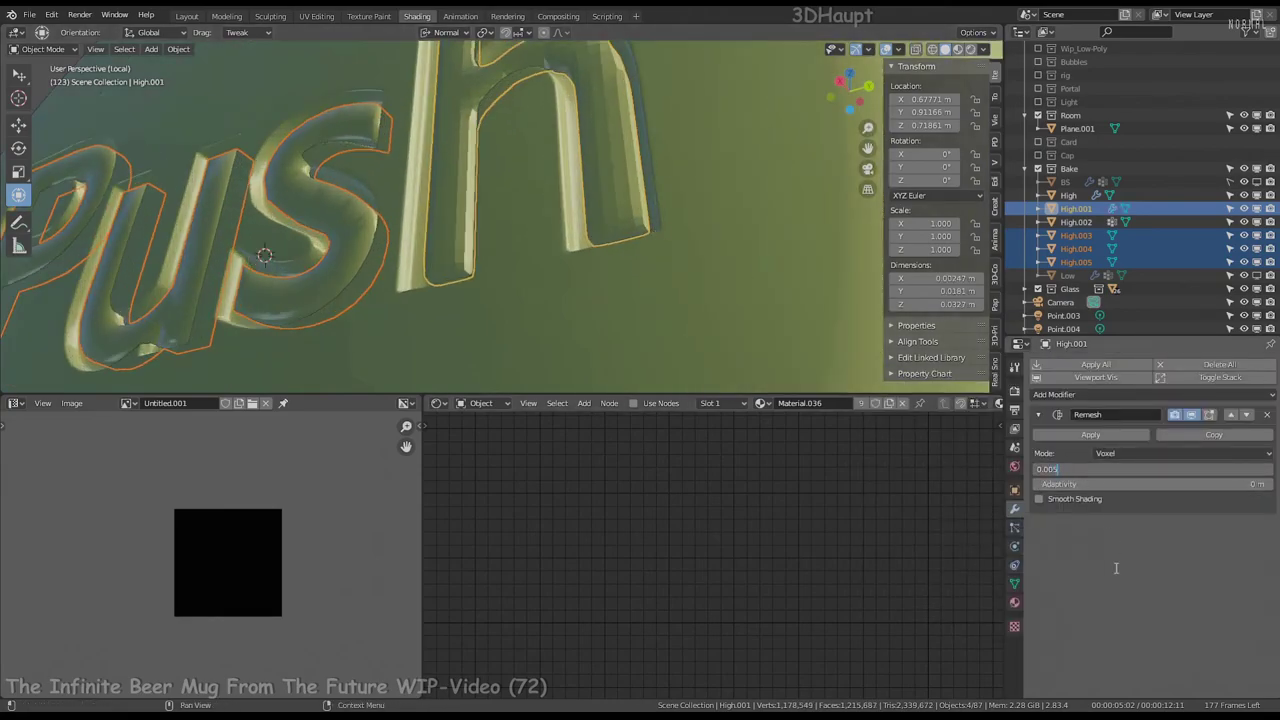
pyautogui.press('Return')
pyautogui.press('BackSpace')
pyautogui.write('1')
pyautogui.press('Return')
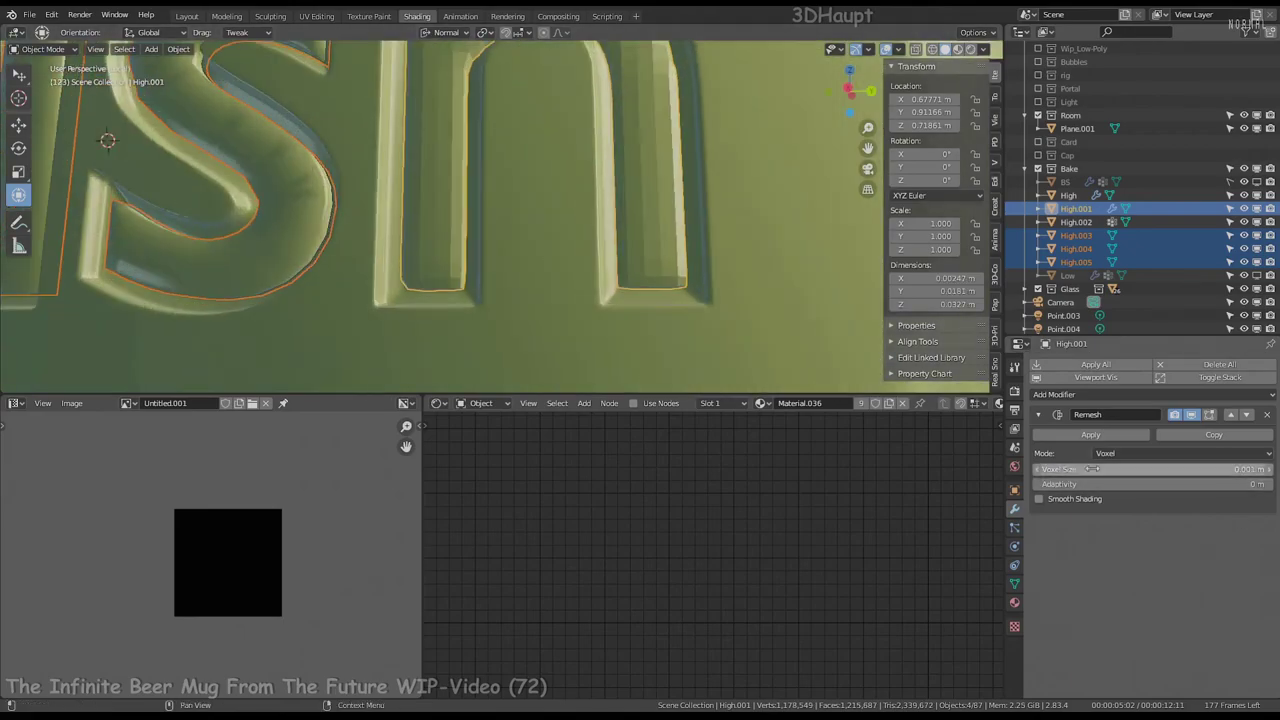
pyautogui.write('05')
pyautogui.press('Return')
pyautogui.moveTo(646, 210); pyautogui.dragTo(700, 250, button='middle')
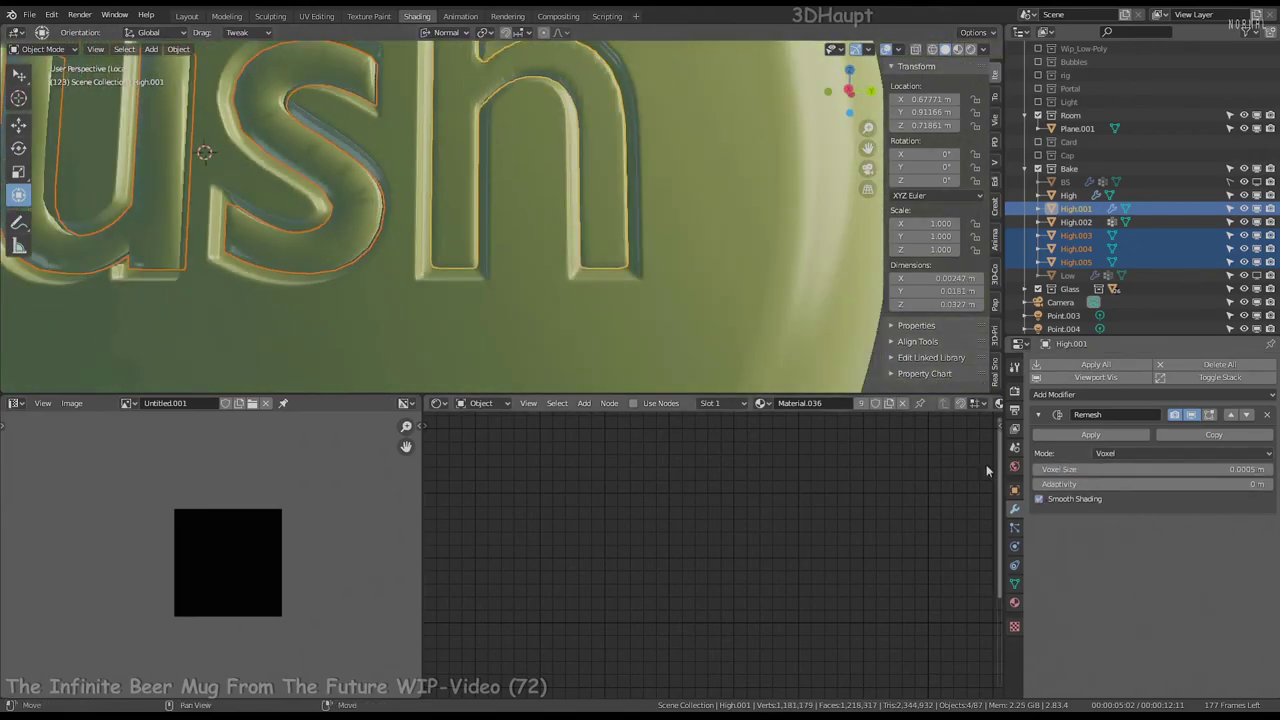
pyautogui.click(1039, 498)
pyautogui.write('2')
pyautogui.press('Return')
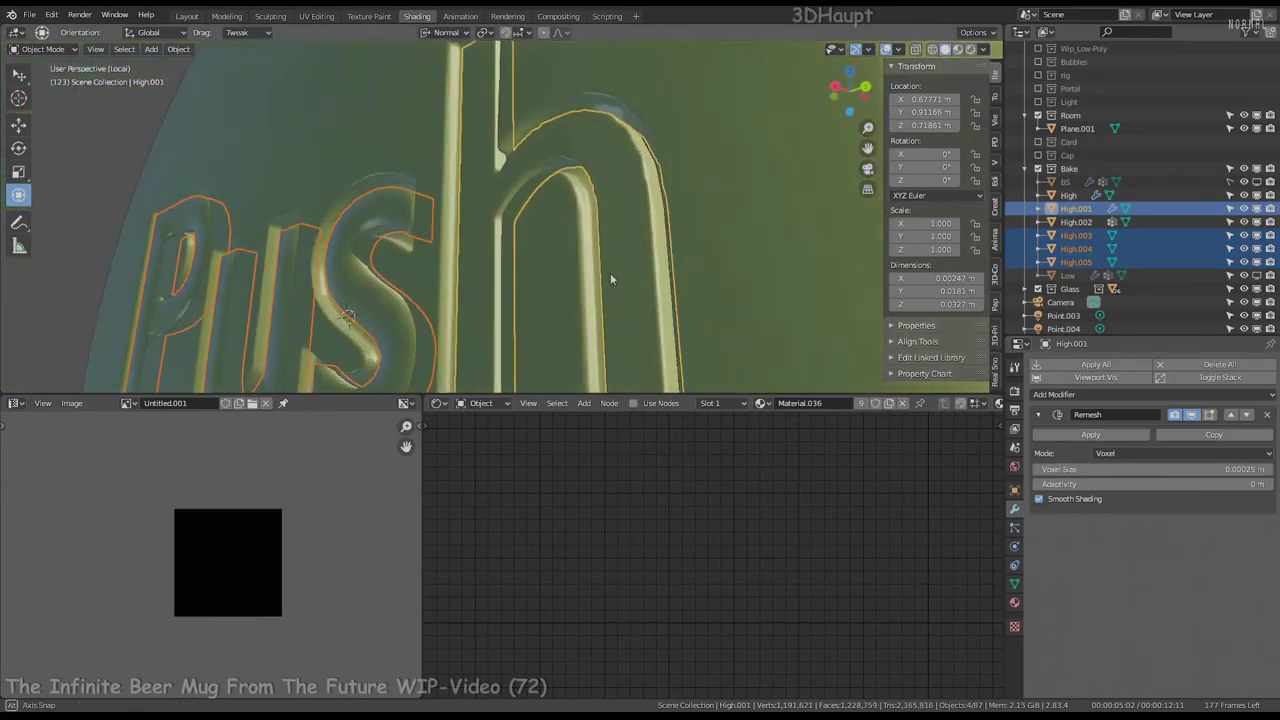
pyautogui.moveTo(608, 277); pyautogui.dragTo(789, 288, button='middle')
# Add a Smooth modifier after the Remesh and set its repeats to 50
pyautogui.click(1095, 396)
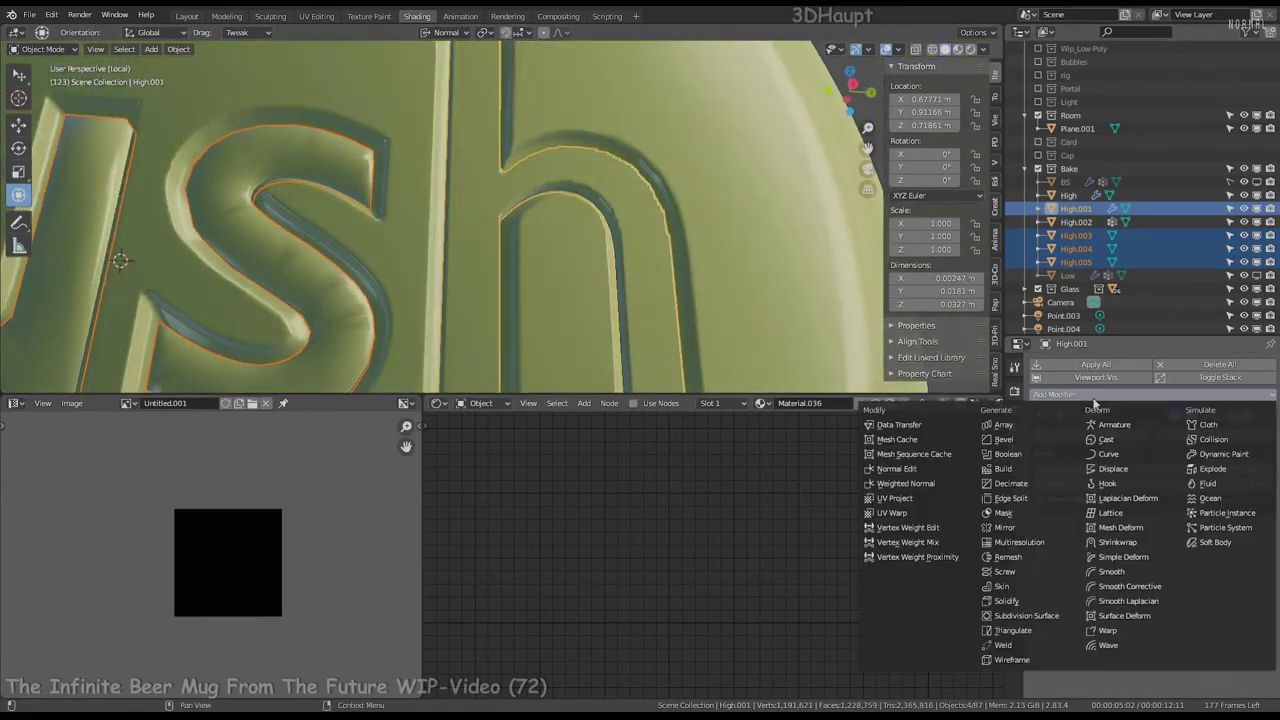
pyautogui.click(1130, 572)
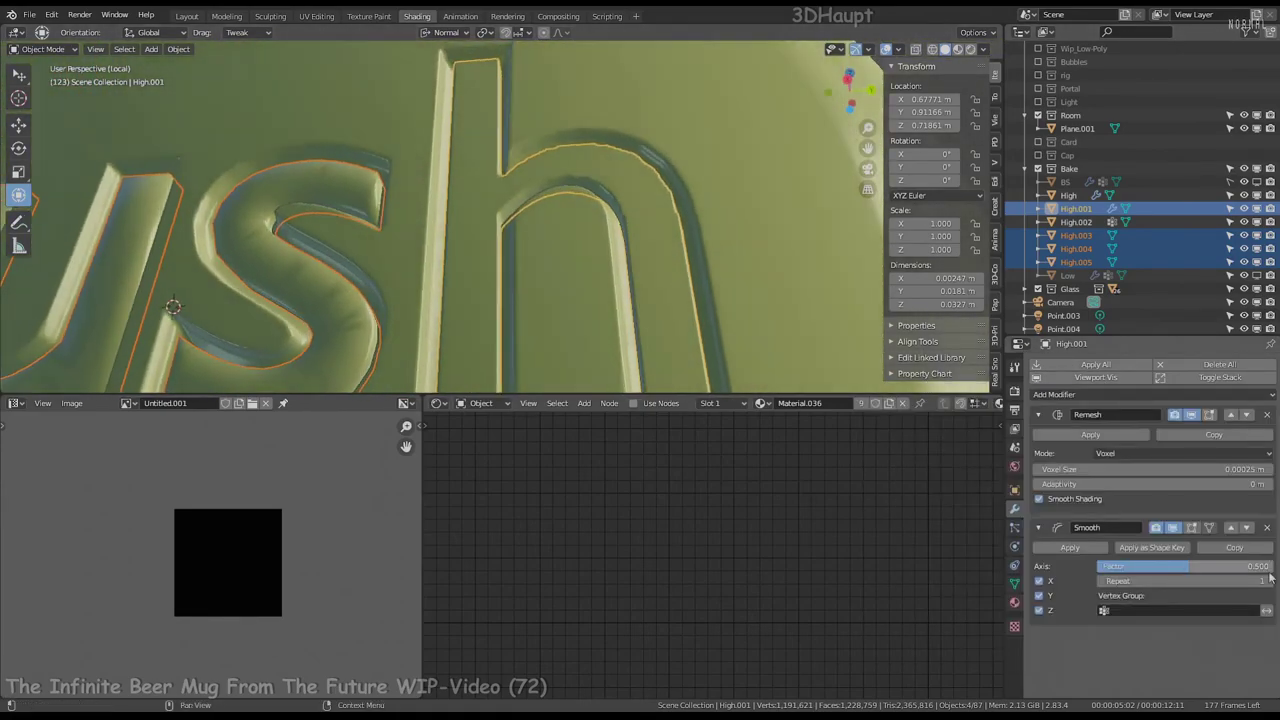
pyautogui.moveTo(520, 260)
pyautogui.mouseDown(button='middle')
pyautogui.moveTo(554, 159)
pyautogui.moveTo(600, 150)
pyautogui.mouseUp(button='middle')
pyautogui.write('0')
pyautogui.press('Return')
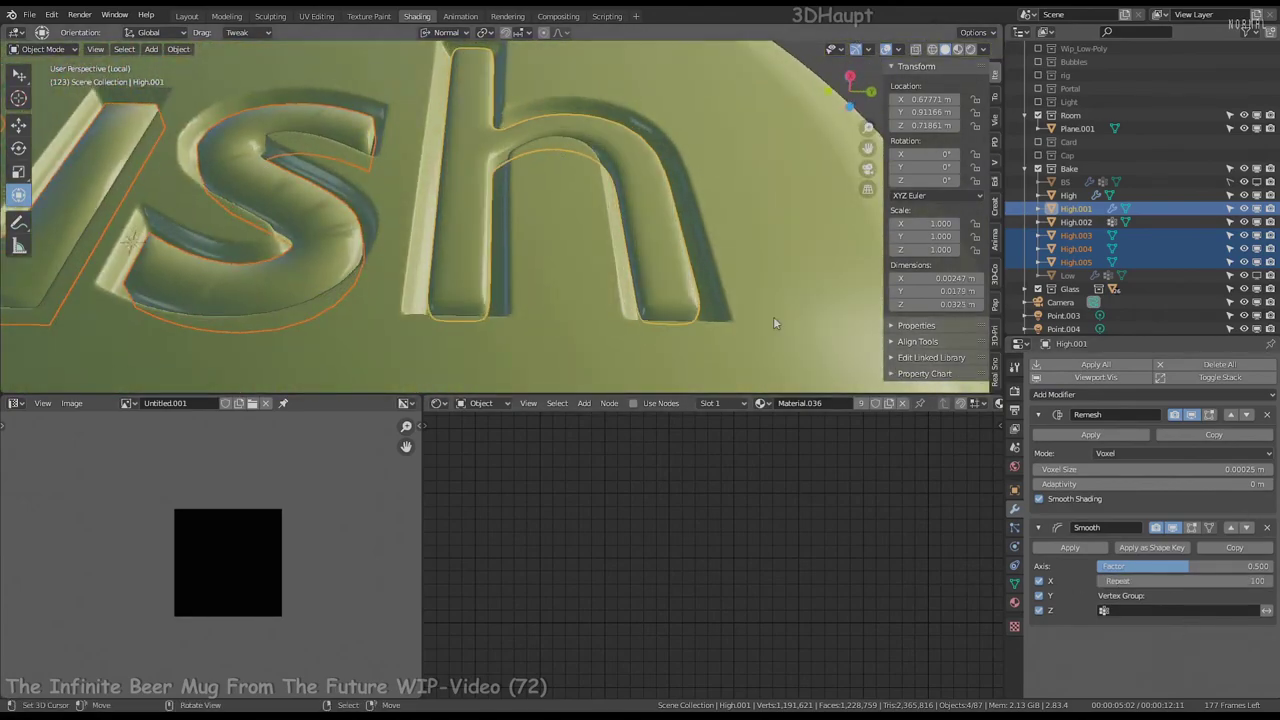
pyautogui.moveTo(773, 316); pyautogui.dragTo(694, 186, button='middle')
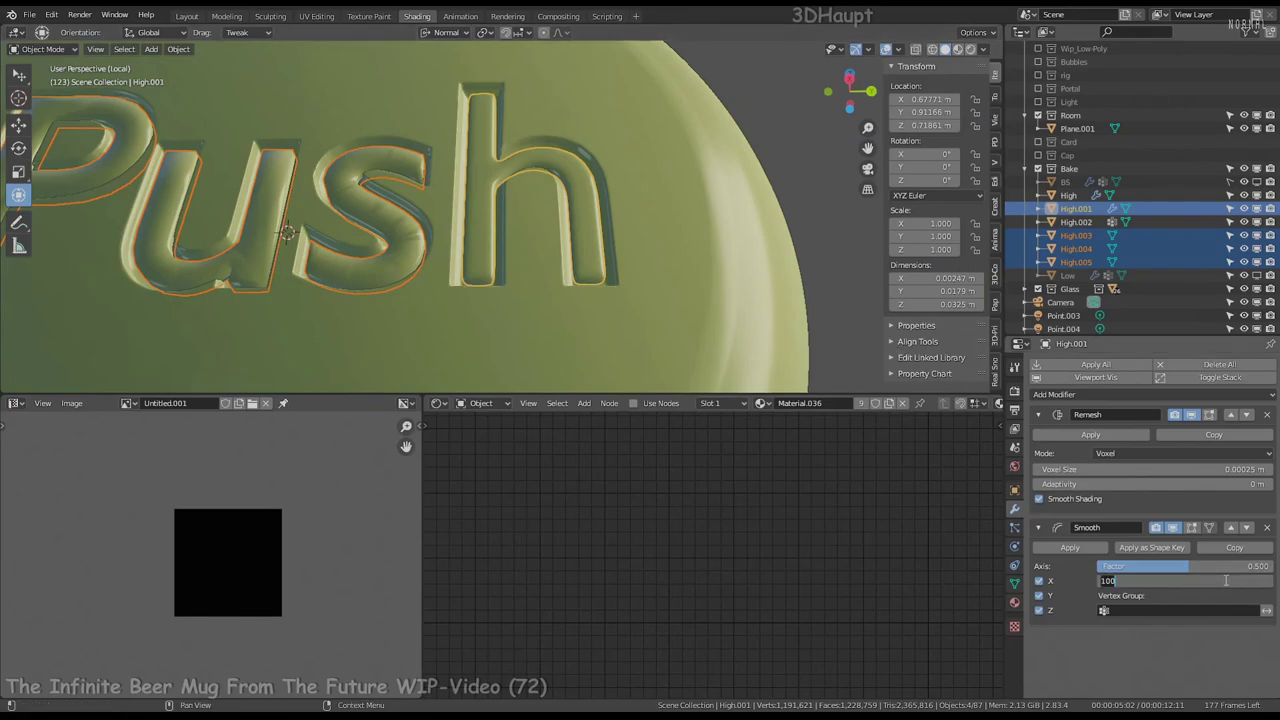
pyautogui.click(1217, 580)
pyautogui.write('50')
pyautogui.press('Return')
# Link the Remesh and Smooth modifiers to all letter pieces and apply them
pyautogui.hotkey('ctrl', 'l')
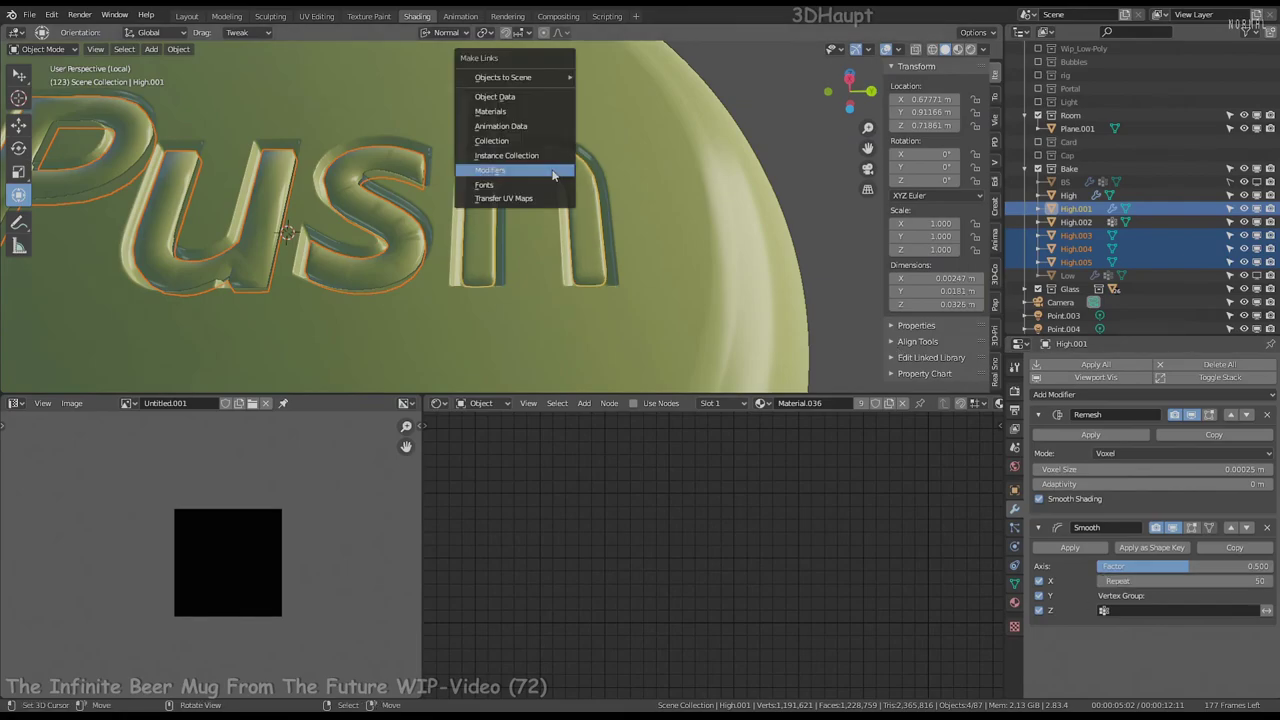
pyautogui.click(500, 174)
pyautogui.moveTo(500, 174)
pyautogui.mouseDown(button='middle')
pyautogui.moveTo(527, 311)
pyautogui.moveTo(510, 200)
pyautogui.mouseUp(button='middle')
pyautogui.press('F3')
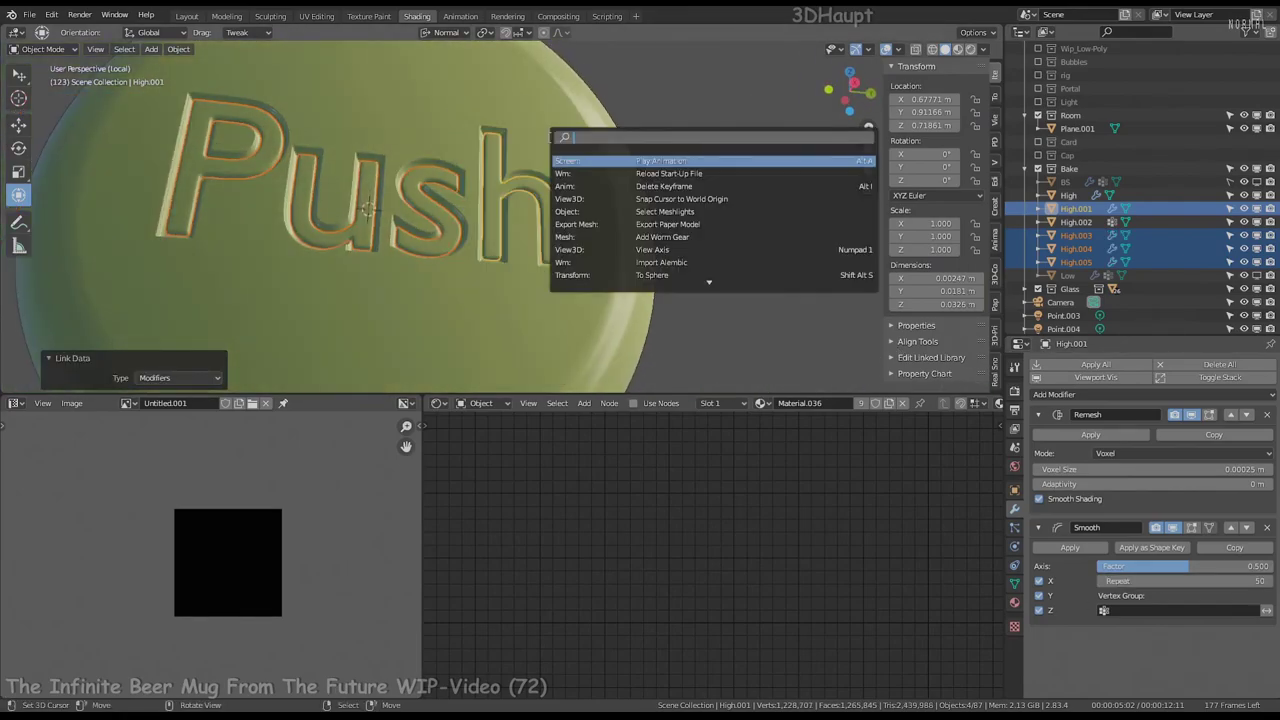
pyautogui.write('appl')
pyautogui.click(687, 167)
pyautogui.moveTo(592, 194)
pyautogui.mouseDown(button='middle')
pyautogui.moveTo(640, 230)
pyautogui.moveTo(600, 237)
pyautogui.mouseUp(button='middle')
pyautogui.scroll(3, 676, 248)
# Select the button top High.002 and add a Smooth modifier to it
pyautogui.click(628, 228)
pyautogui.click(1100, 364)
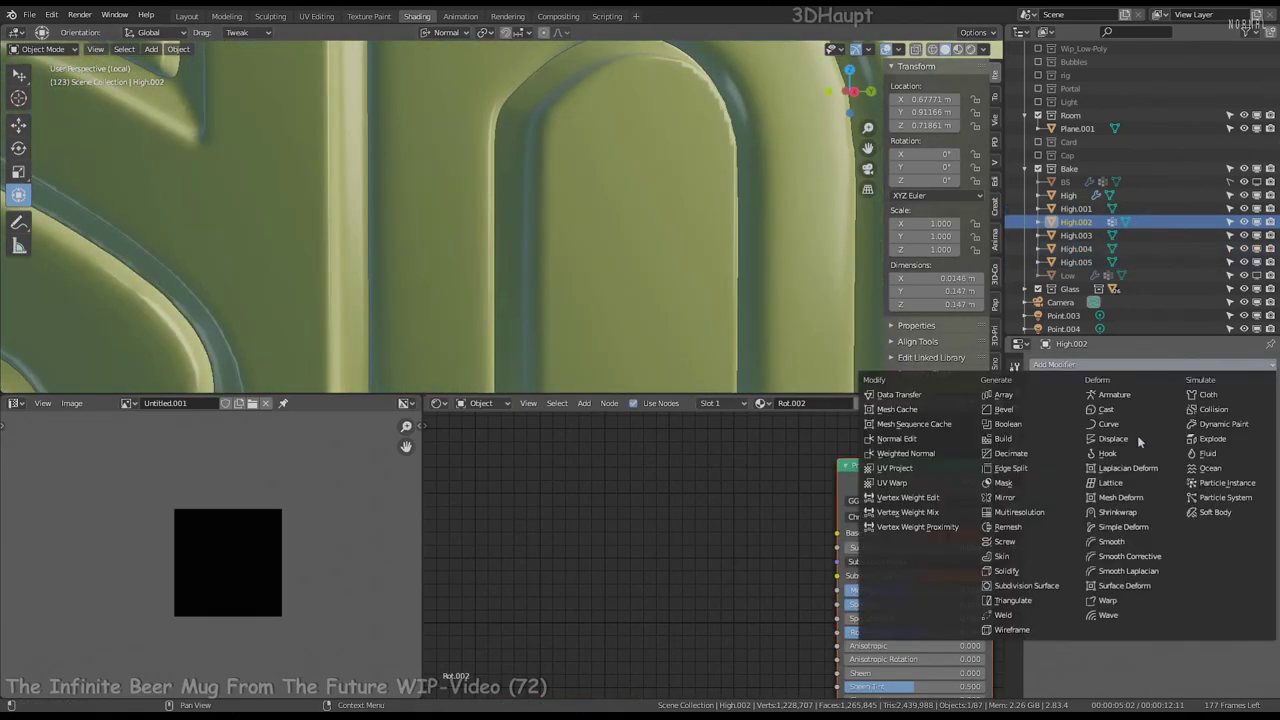
pyautogui.click(1137, 543)
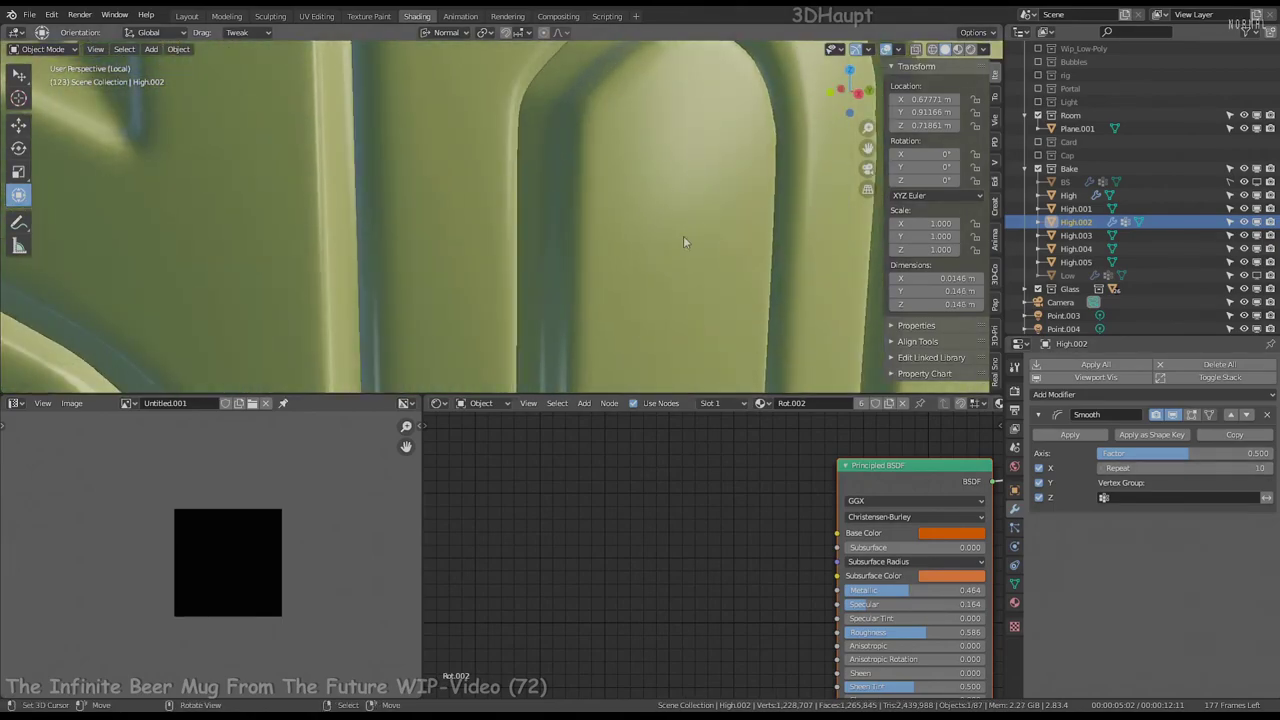
pyautogui.scroll(-5, 683, 241)
pyautogui.moveTo(678, 242); pyautogui.dragTo(790, 293, button='middle')
pyautogui.hotkey('ctrl', 'space')
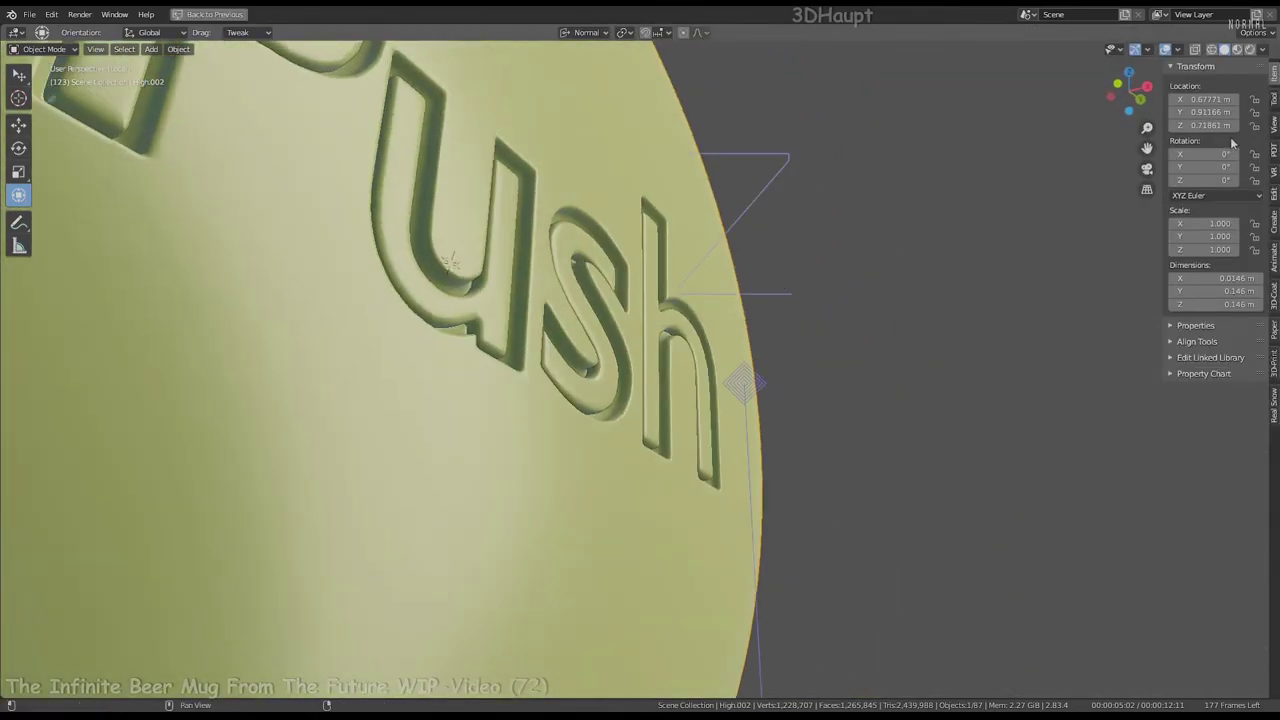
# Set viewport shading colour to Material and orbit to inspect the red top and white Push letters
pyautogui.click(1262, 49)
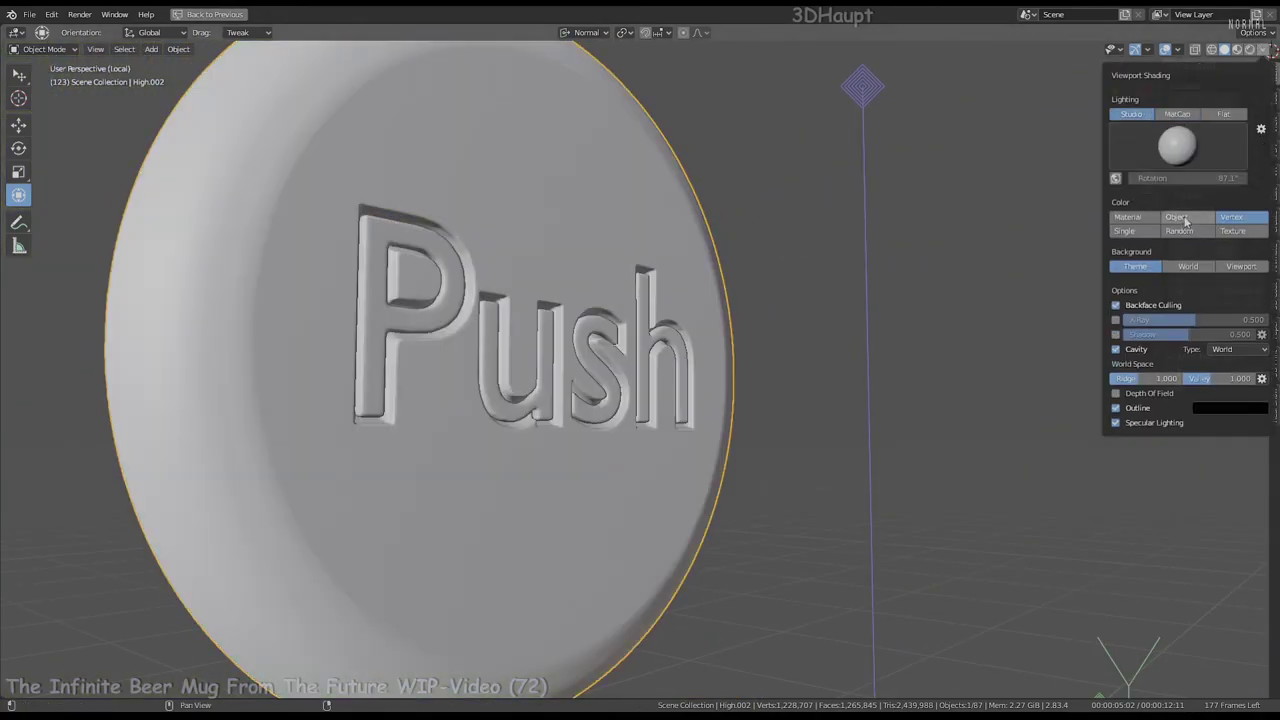
pyautogui.click(1128, 217)
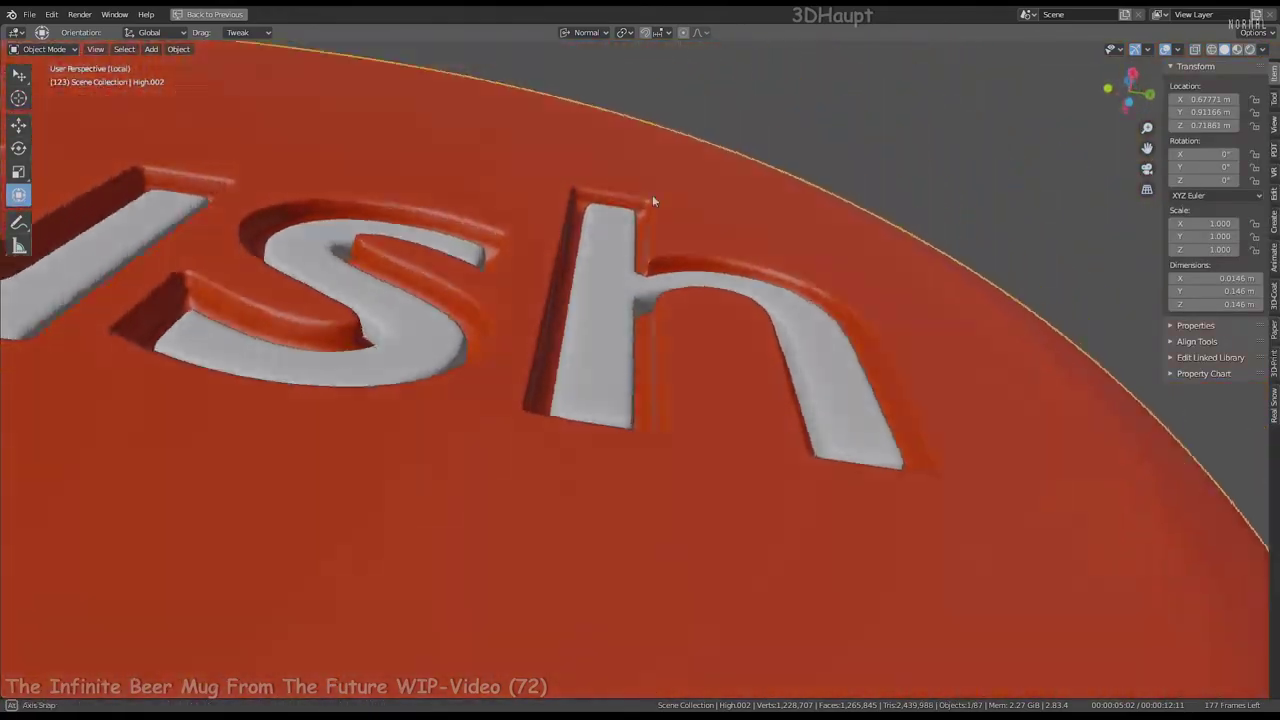
pyautogui.moveTo(652, 194); pyautogui.dragTo(732, 248, button='middle')
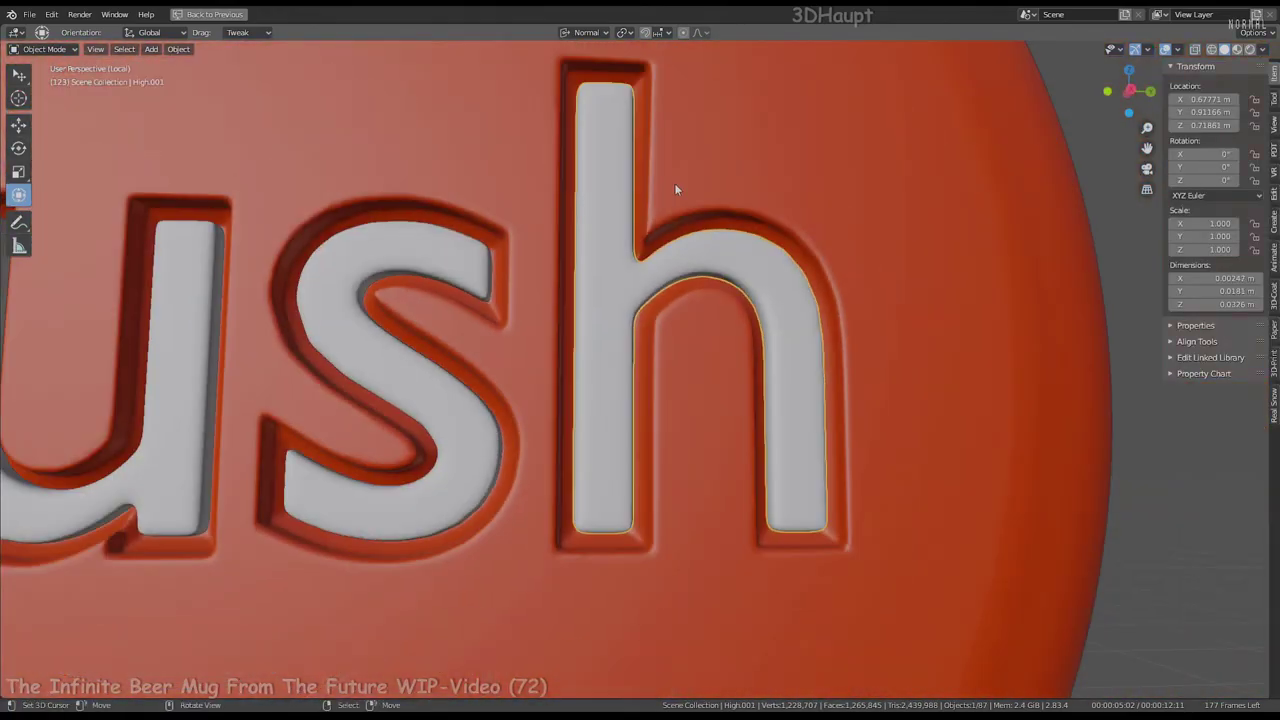
pyautogui.moveTo(674, 183)
pyautogui.mouseDown(button='middle')
pyautogui.moveTo(676, 222)
pyautogui.moveTo(560, 263)
pyautogui.moveTo(707, 225)
pyautogui.mouseUp(button='middle')
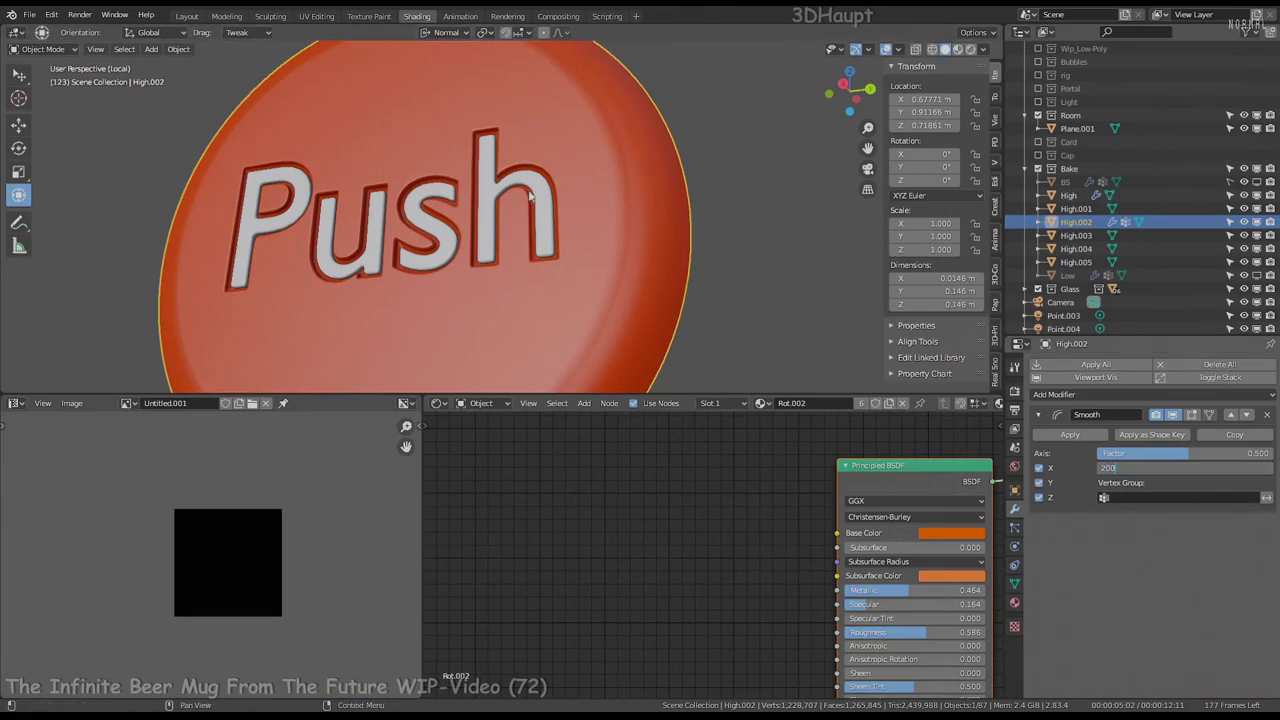
pyautogui.hotkey('ctrl', 'space')
pyautogui.moveTo(637, 228); pyautogui.dragTo(758, 259, button='middle')
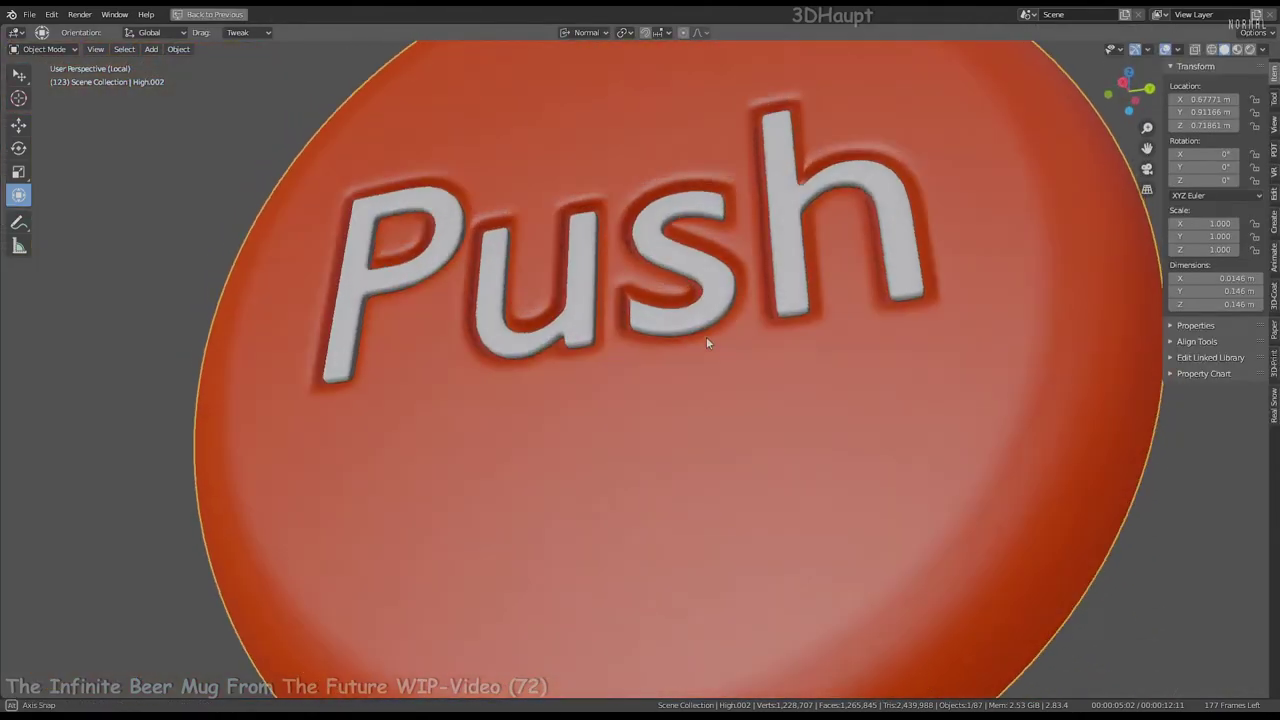
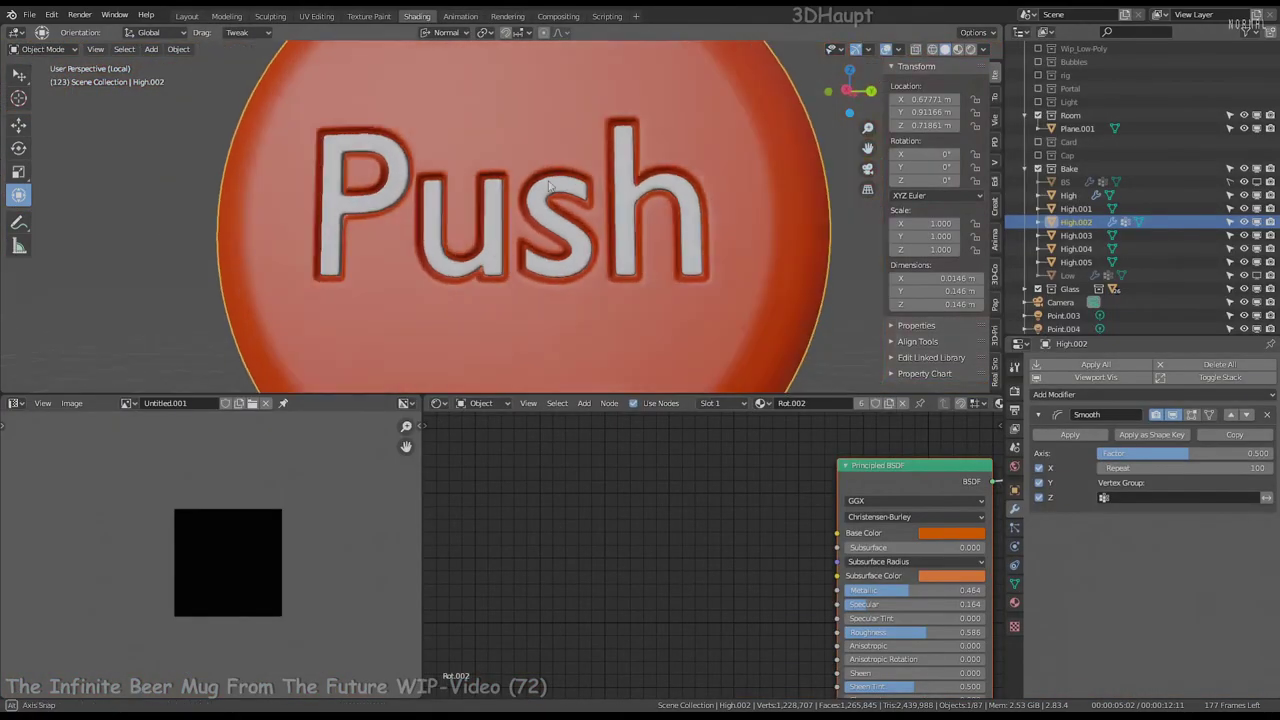
# Select the High.002 button disc and apply its Smooth modifier
pyautogui.click(343, 205)
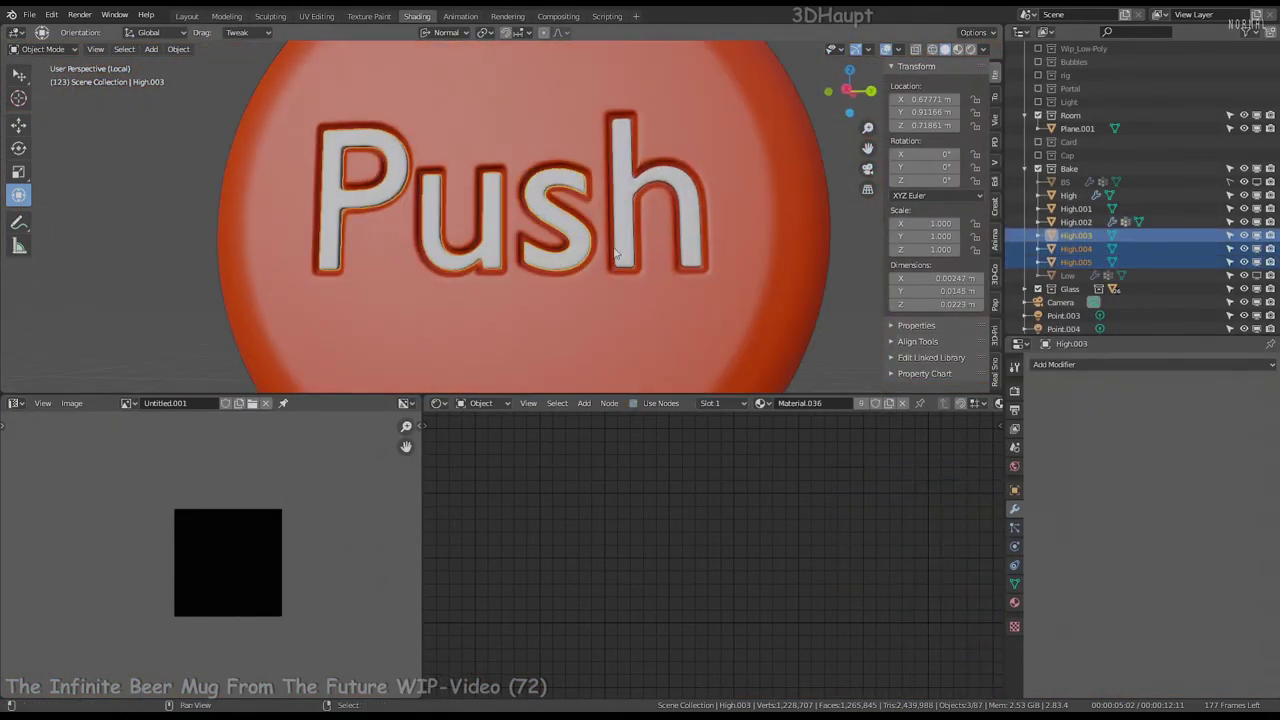
pyautogui.click(684, 208)
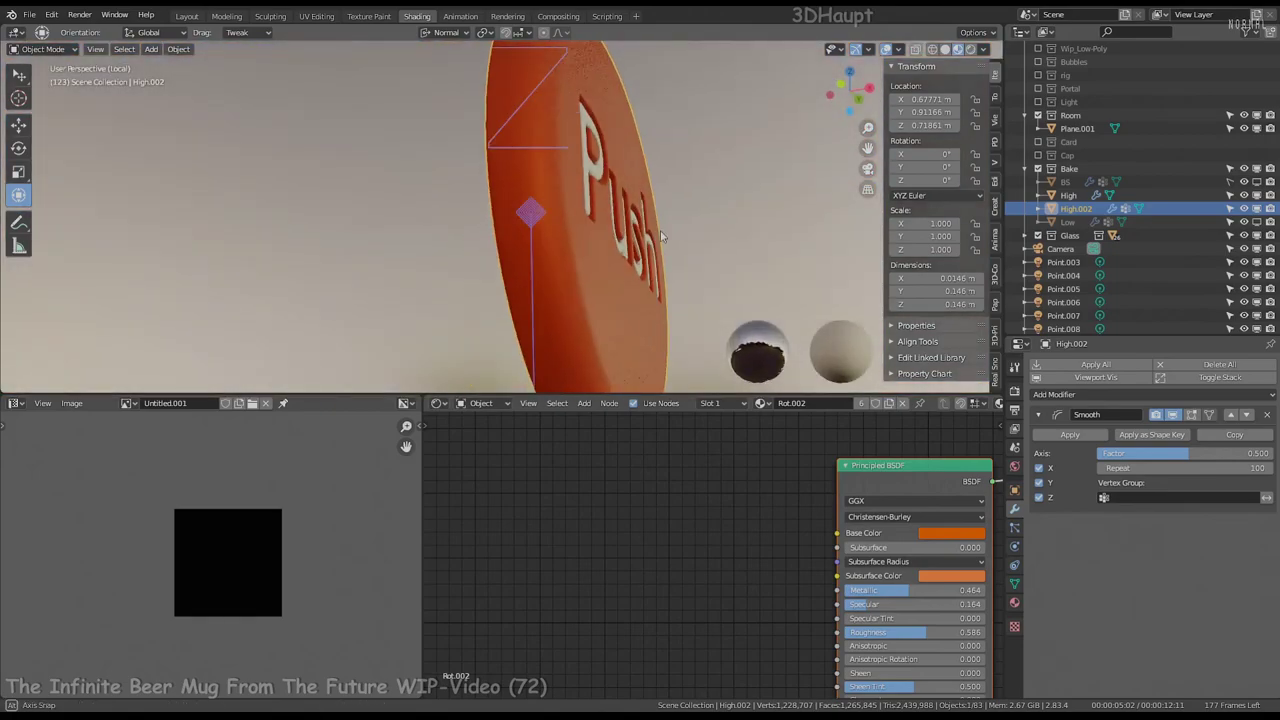
pyautogui.moveTo(464, 218); pyautogui.dragTo(602, 254, button='middle')
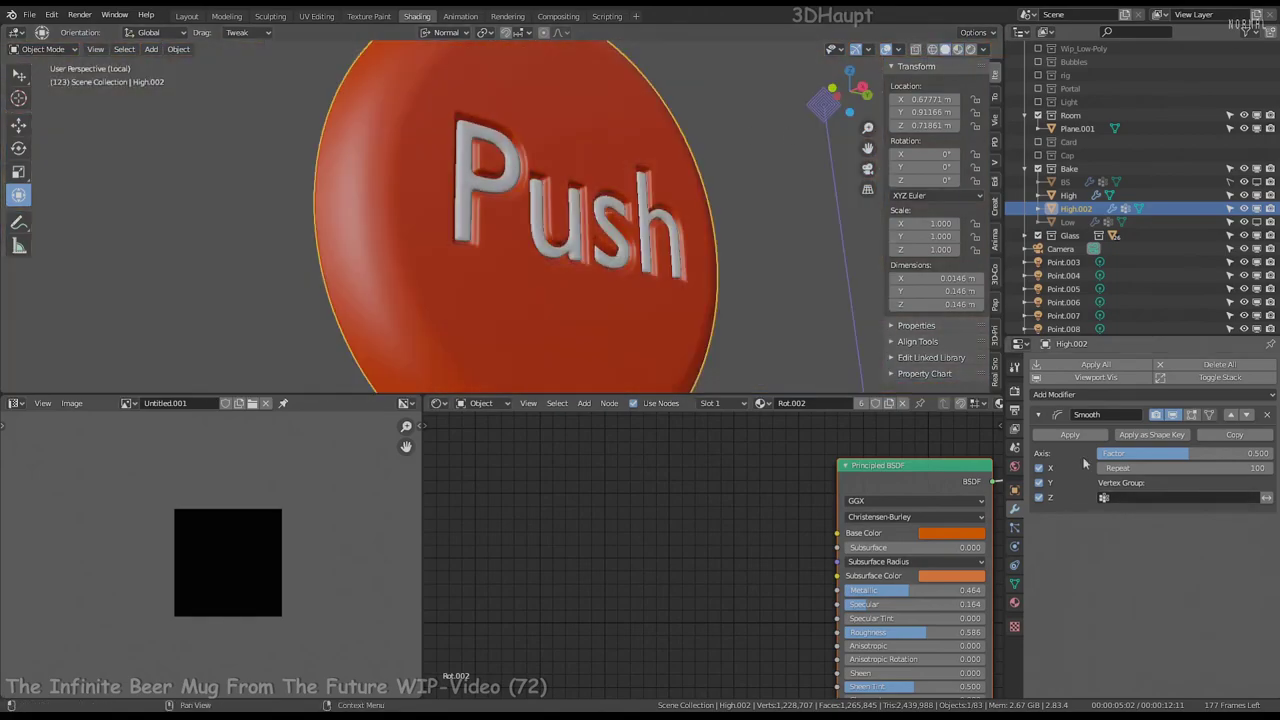
pyautogui.click(1103, 434)
# Add a Decimate modifier to the button with a 0.25 ratio
pyautogui.click(1107, 365)
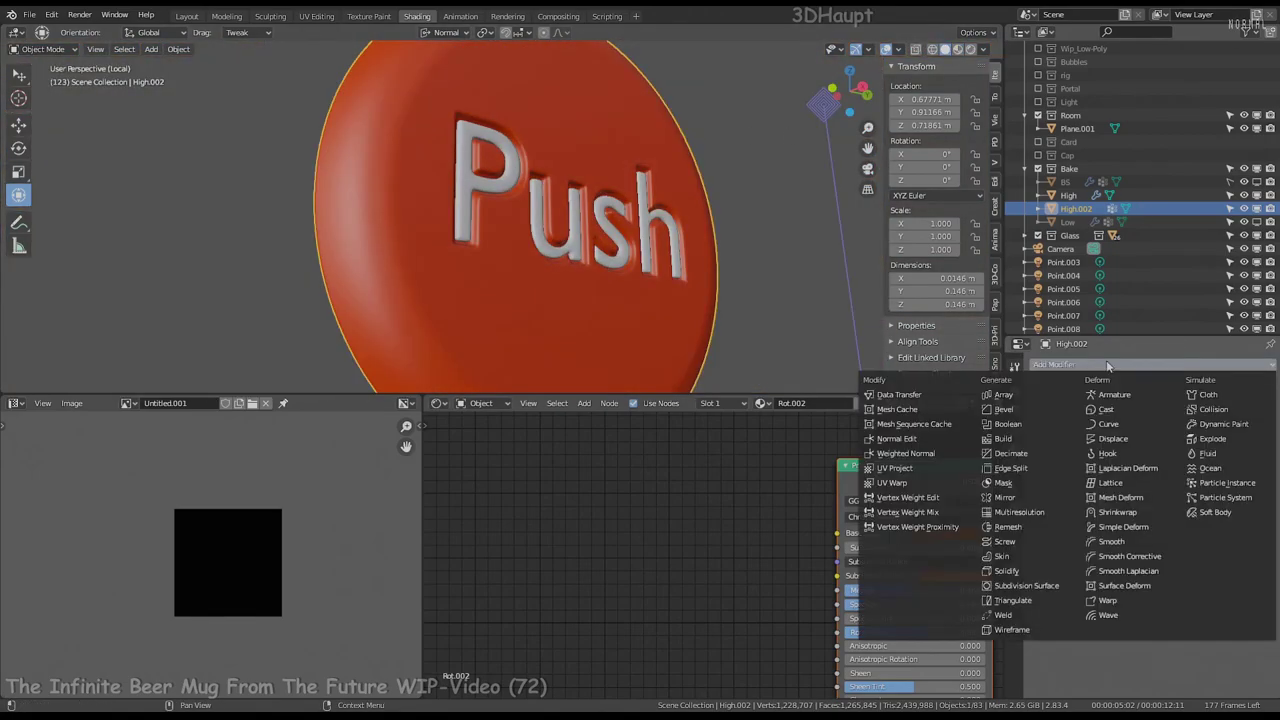
pyautogui.click(1020, 454)
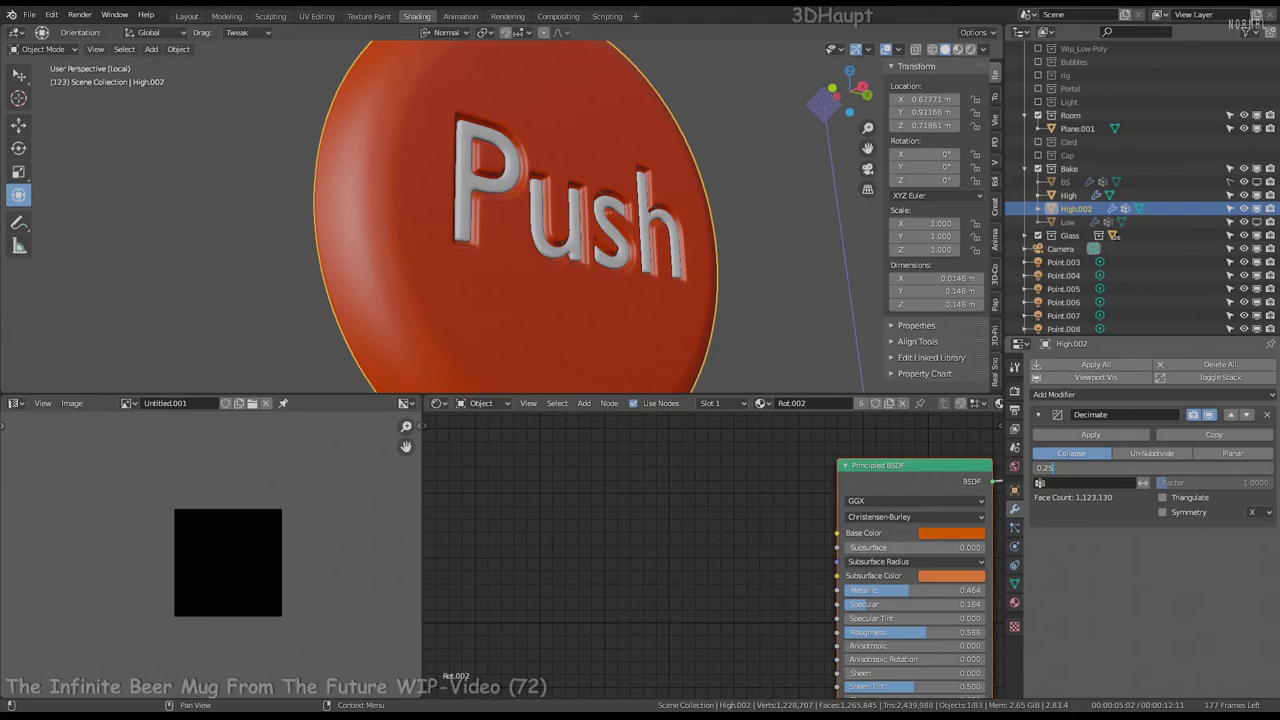
pyautogui.moveTo(520, 230)
pyautogui.mouseDown(button='middle')
pyautogui.moveTo(560, 200)
pyautogui.moveTo(600, 210)
pyautogui.moveTo(640, 190)
pyautogui.mouseUp(button='middle')
# Switch viewport shading to MatCap lighting coloured by object
pyautogui.click(985, 50)
pyautogui.click(971, 113)
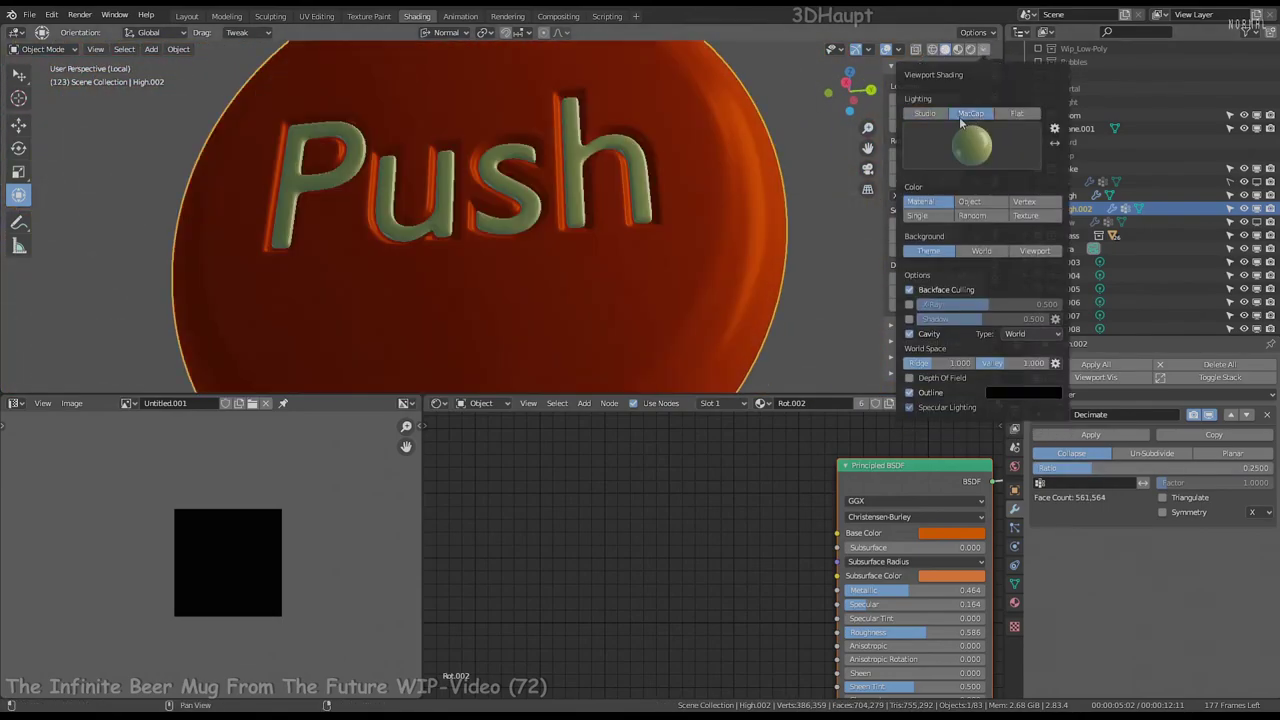
pyautogui.click(990, 201)
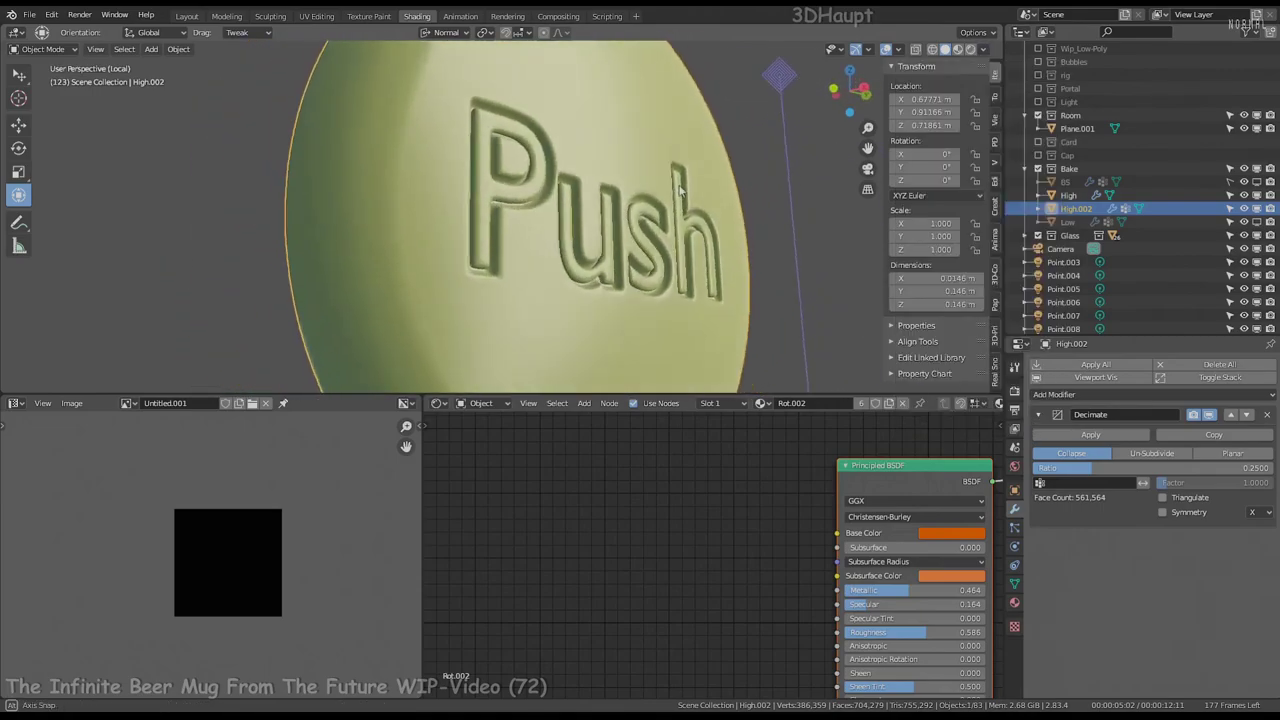
pyautogui.moveTo(600, 250); pyautogui.dragTo(660, 230, button='middle')
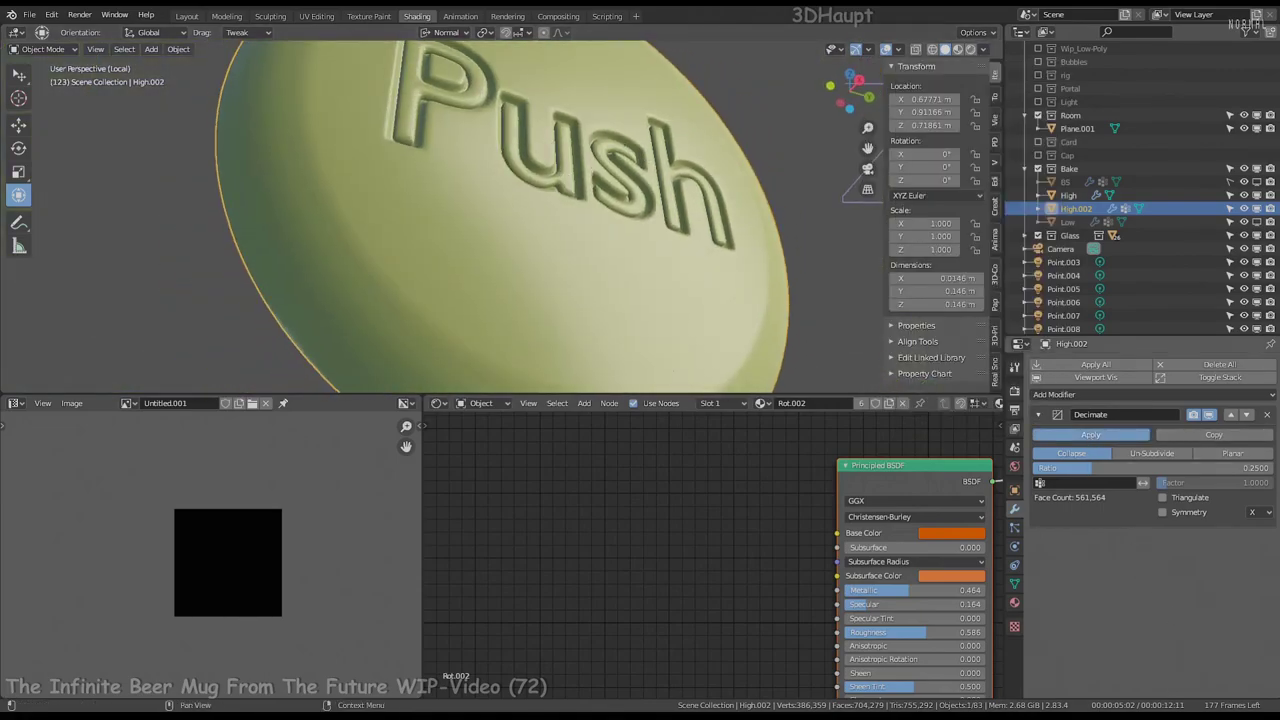
# Replace the Decimate modifier with a fresh one at ratio 0.2
pyautogui.click(1090, 434)
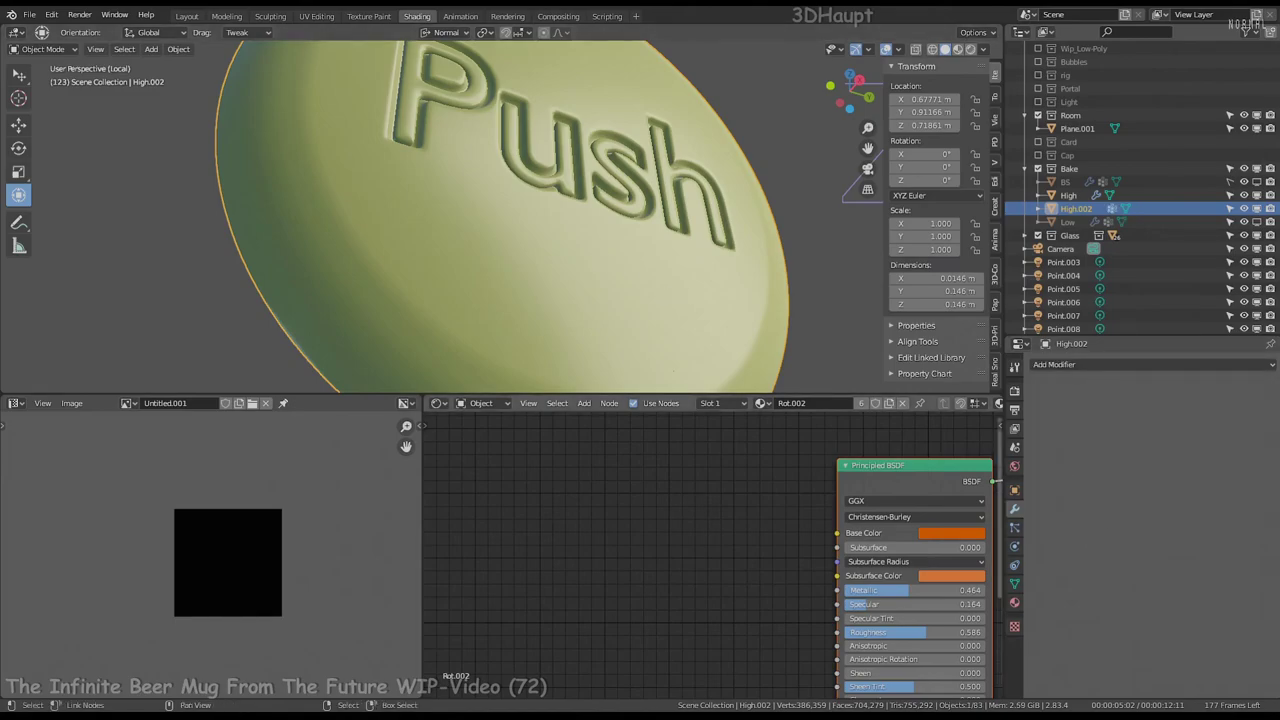
pyautogui.scroll(-3, 500, 215)
pyautogui.click(1130, 366)
pyautogui.click(1038, 454)
pyautogui.write('0.2')
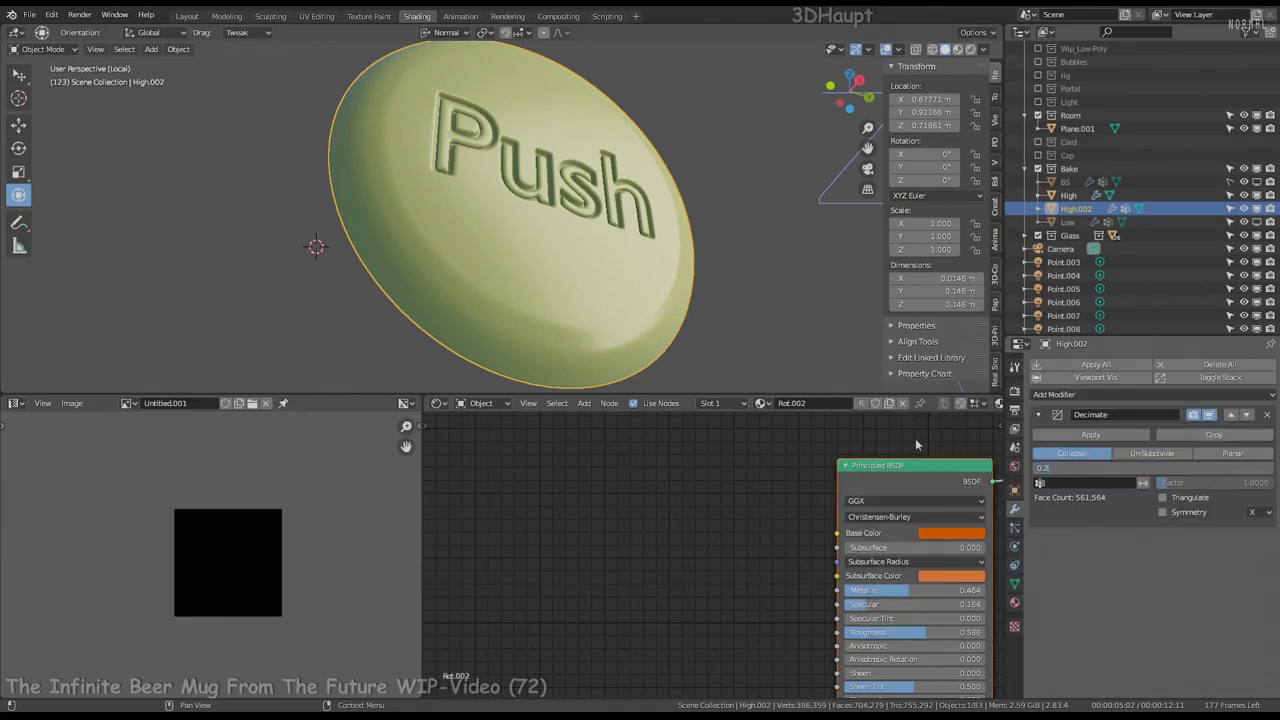
pyautogui.press('Return')
pyautogui.scroll(3, 614, 237)
pyautogui.moveTo(629, 223); pyautogui.dragTo(663, 294, button='middle')
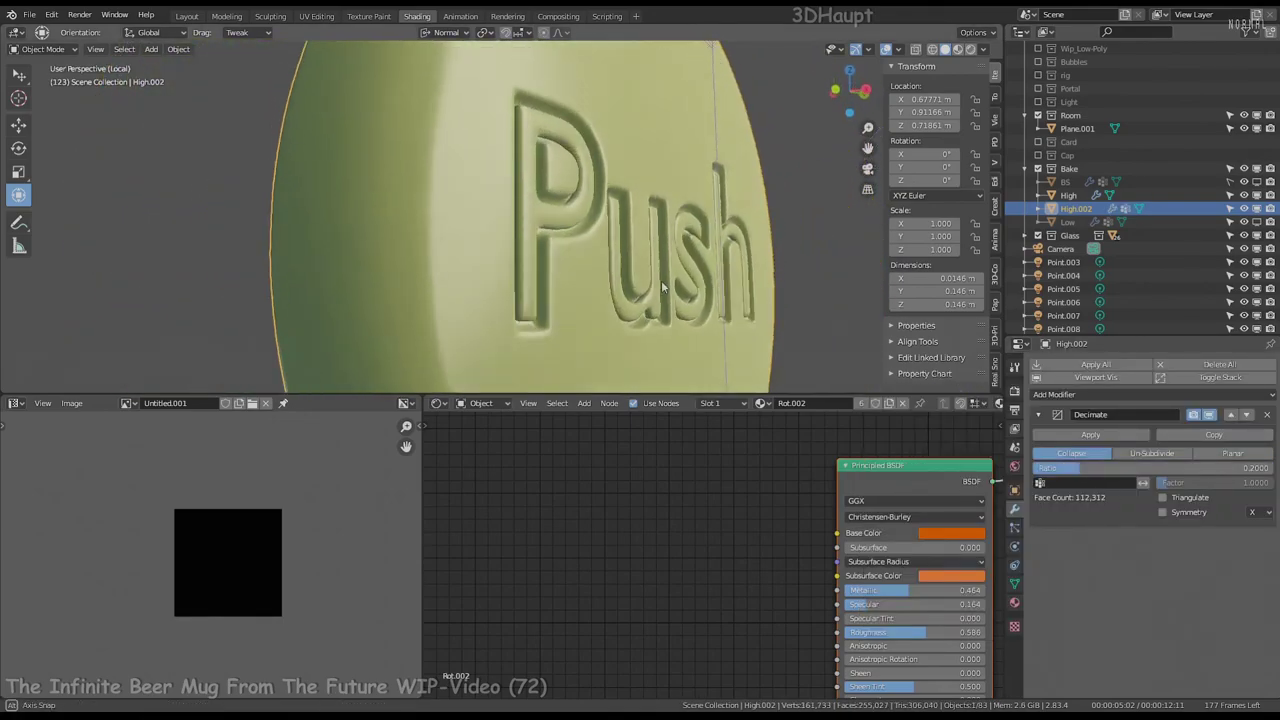
pyautogui.scroll(1, 662, 250)
# Check the wireframe, hide Decimate in the viewport, and make solid shading plain white
pyautogui.hotkey('shift', 'z')
pyautogui.moveTo(663, 250)
pyautogui.mouseDown(button='middle')
pyautogui.moveTo(481, 247)
pyautogui.moveTo(520, 240)
pyautogui.mouseUp(button='middle')
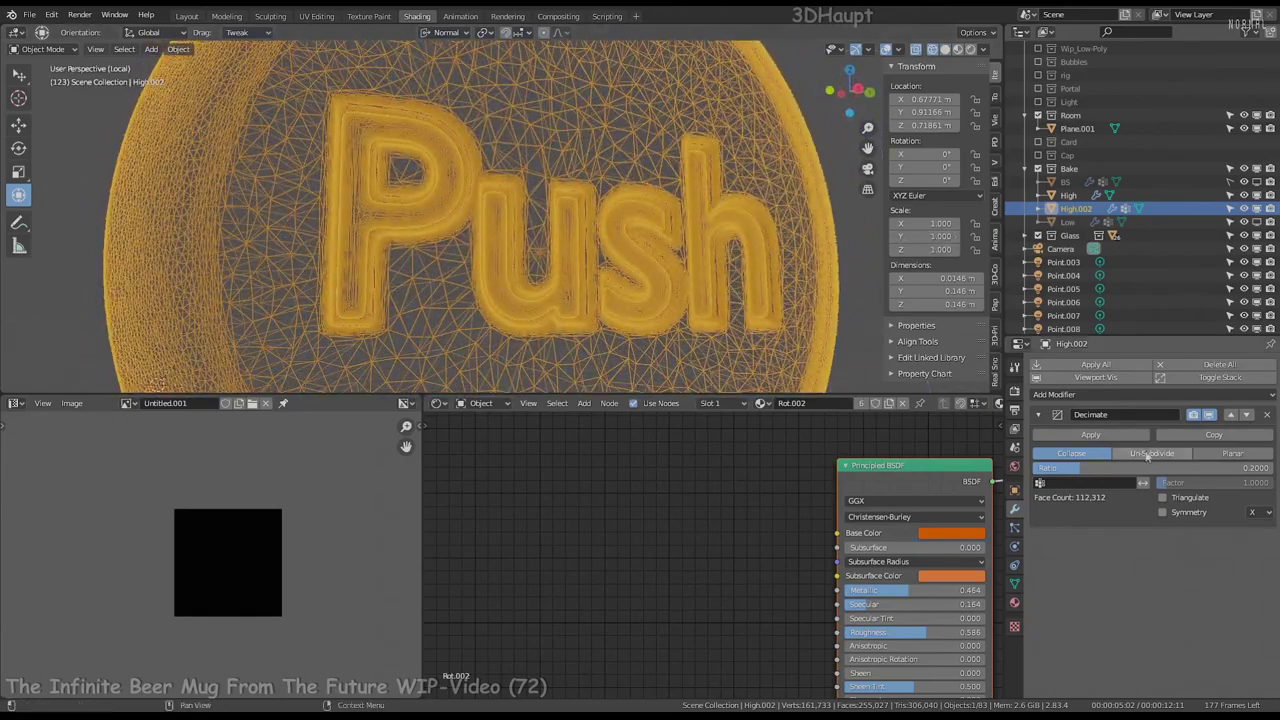
pyautogui.click(1199, 416)
pyautogui.hotkey('shift', 'z')
pyautogui.click(980, 49)
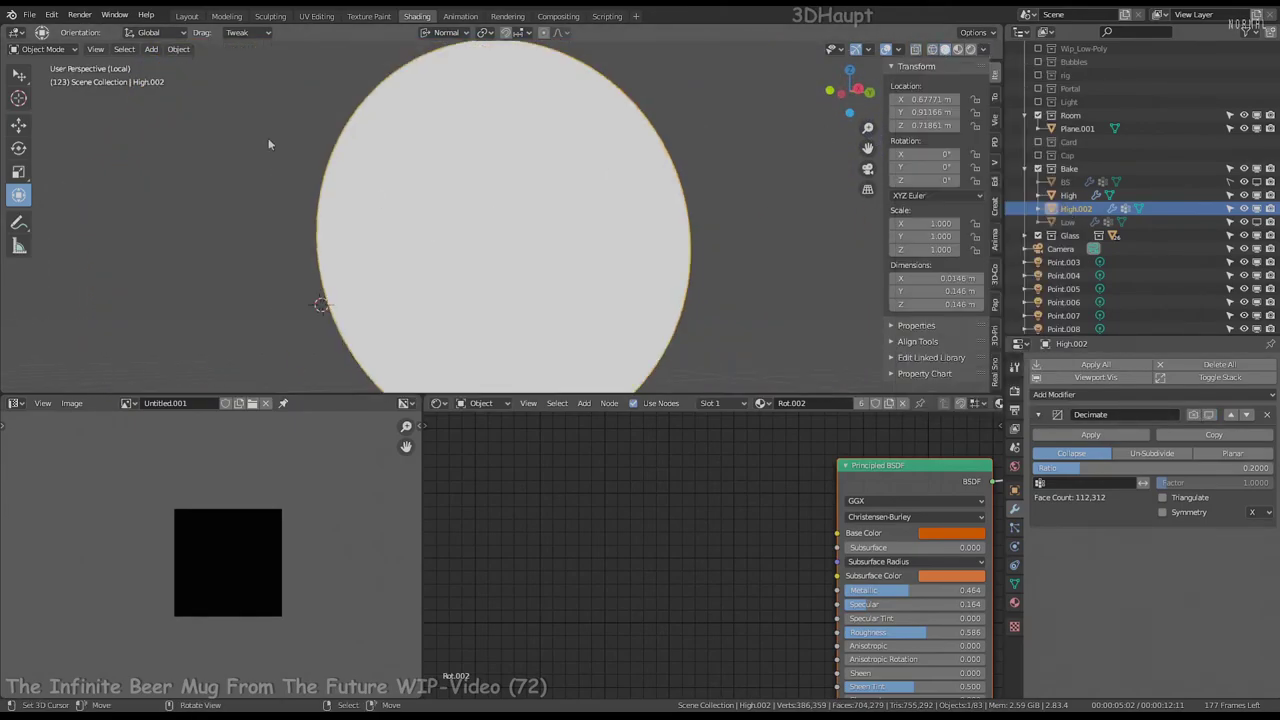
# Bake Dirty Vertex Colors onto the Push button in Vertex Paint mode
pyautogui.click(40, 108)
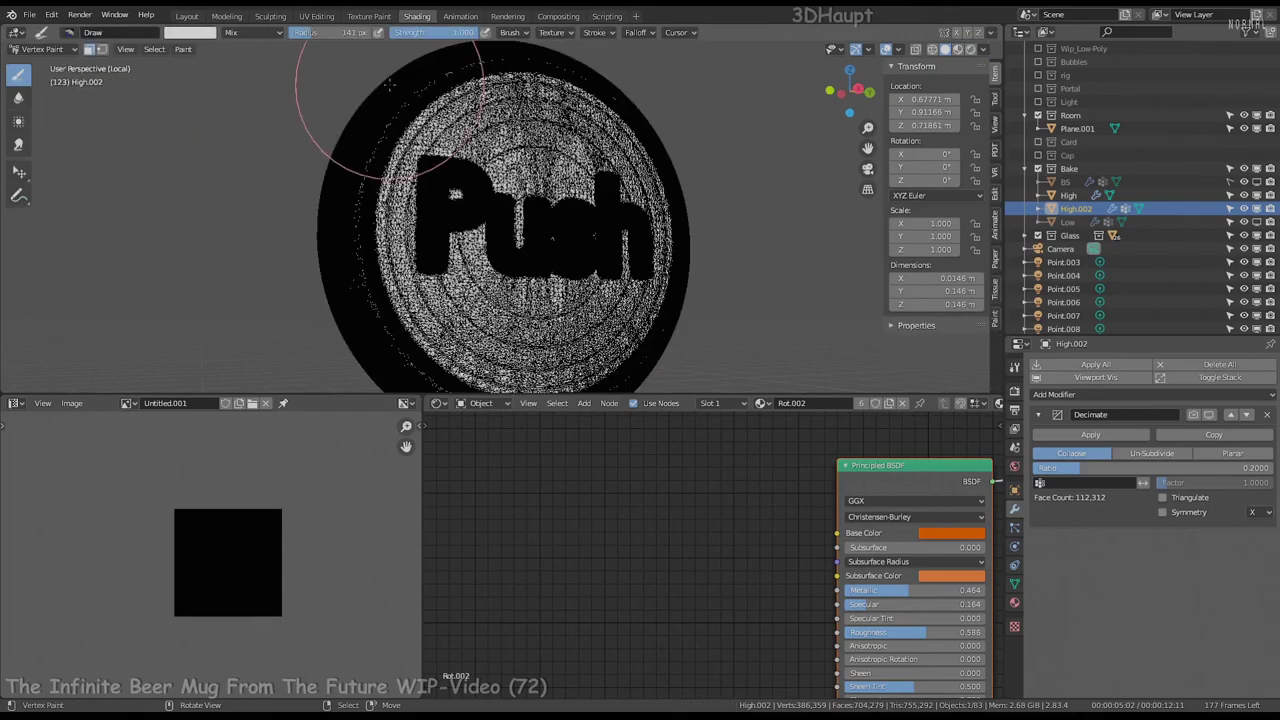
pyautogui.click(151, 49)
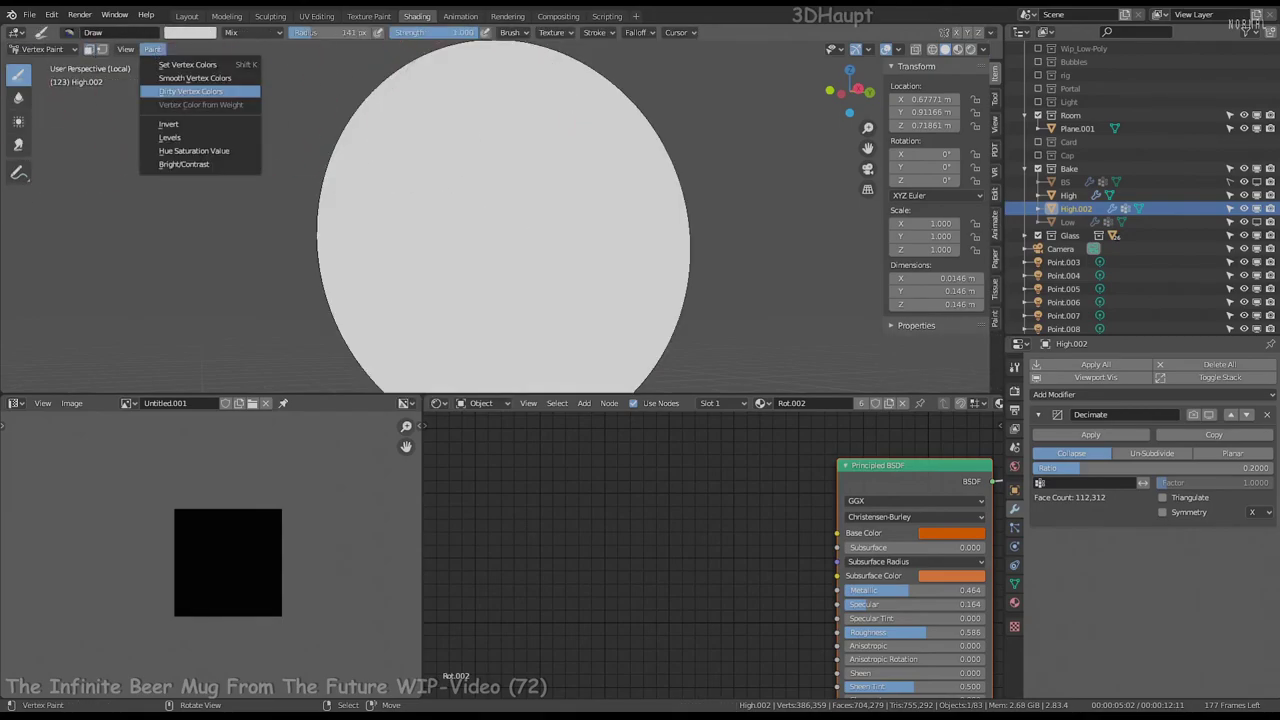
pyautogui.click(190, 91)
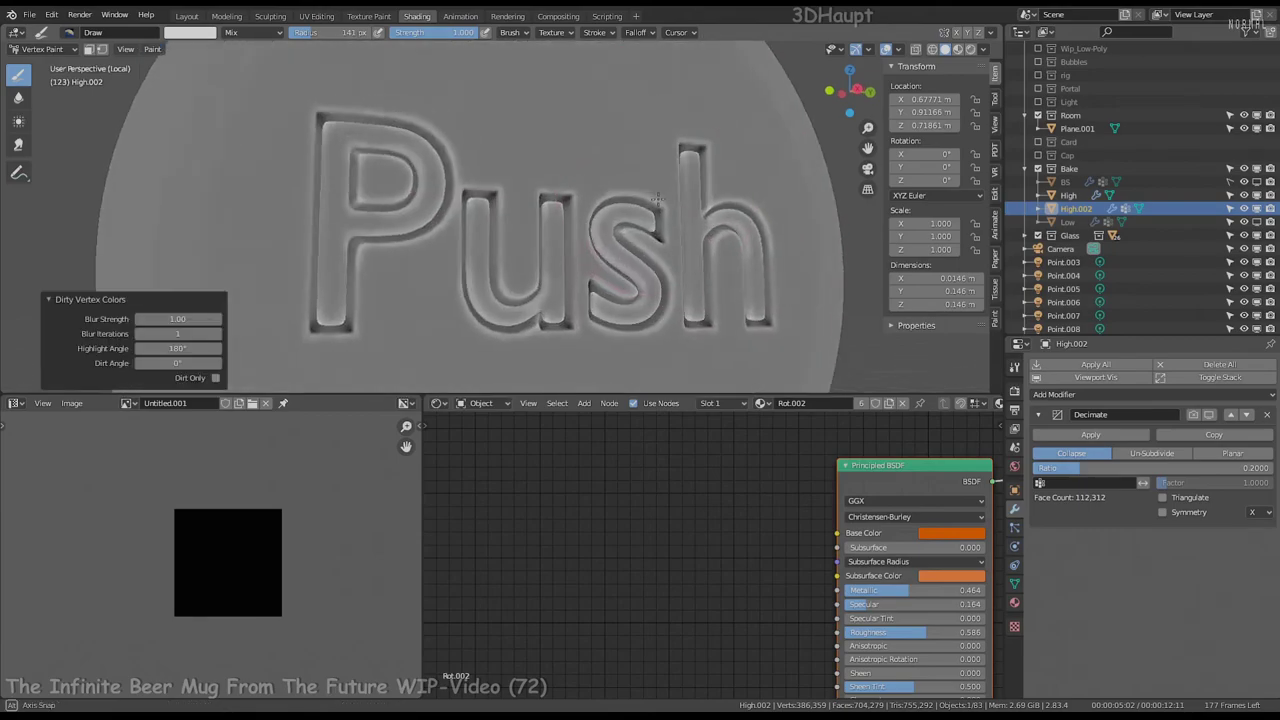
pyautogui.moveTo(300, 150); pyautogui.dragTo(450, 170, button='middle')
# Return to Object Mode, re-show the Decimate modifier and apply it
pyautogui.click(50, 64)
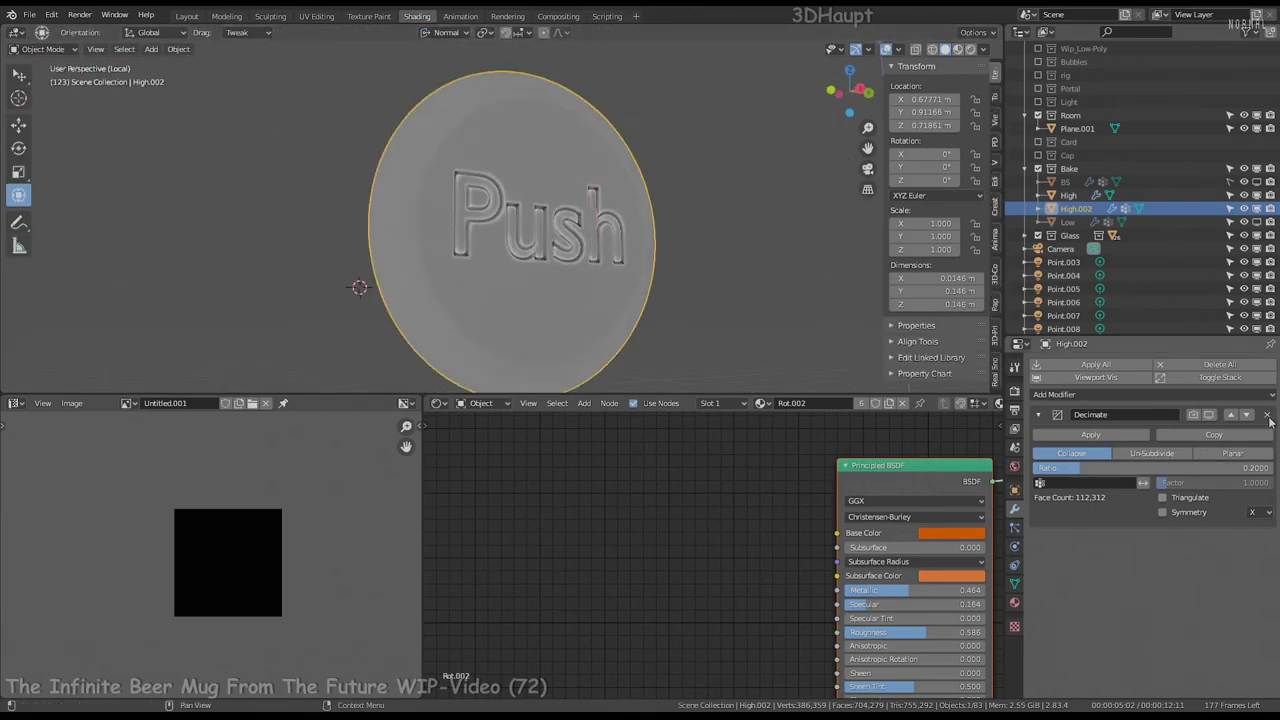
pyautogui.click(1197, 415)
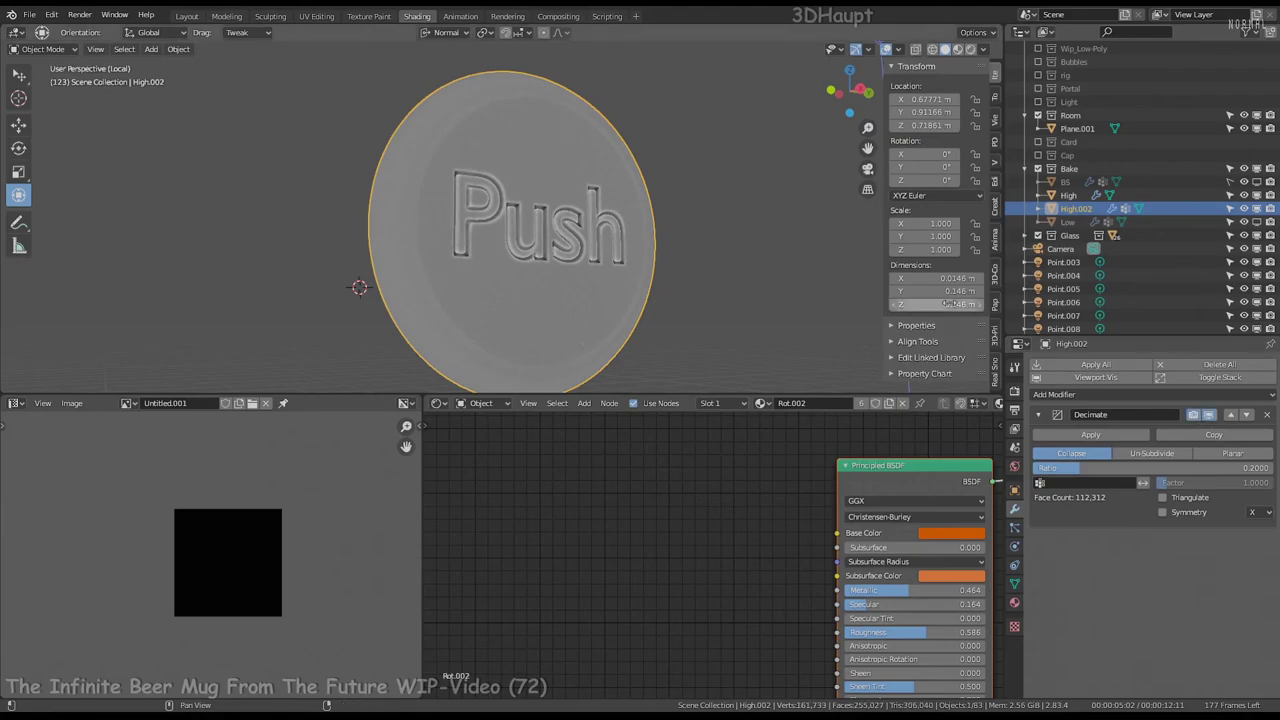
pyautogui.moveTo(520, 140); pyautogui.dragTo(389, 257, button='middle')
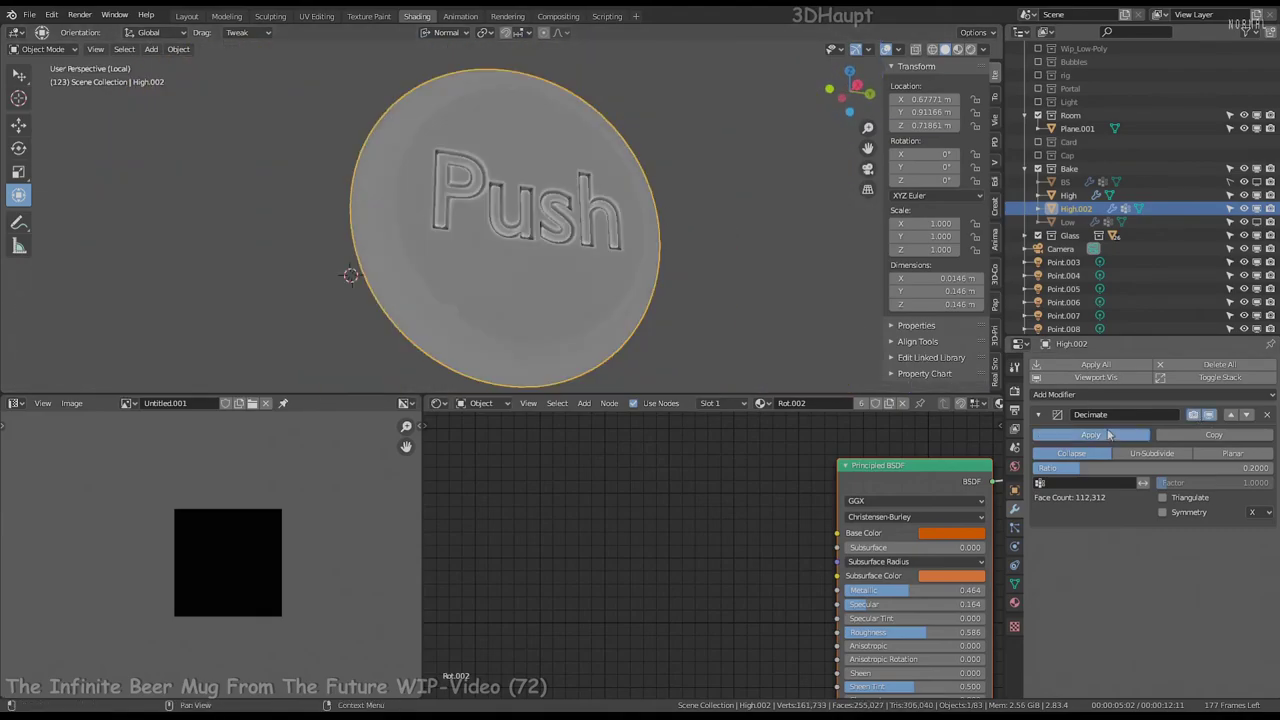
pyautogui.click(1108, 434)
# In Material Preview, add an Attribute (Col) node, a Mix node and a second Material Output
pyautogui.click(957, 49)
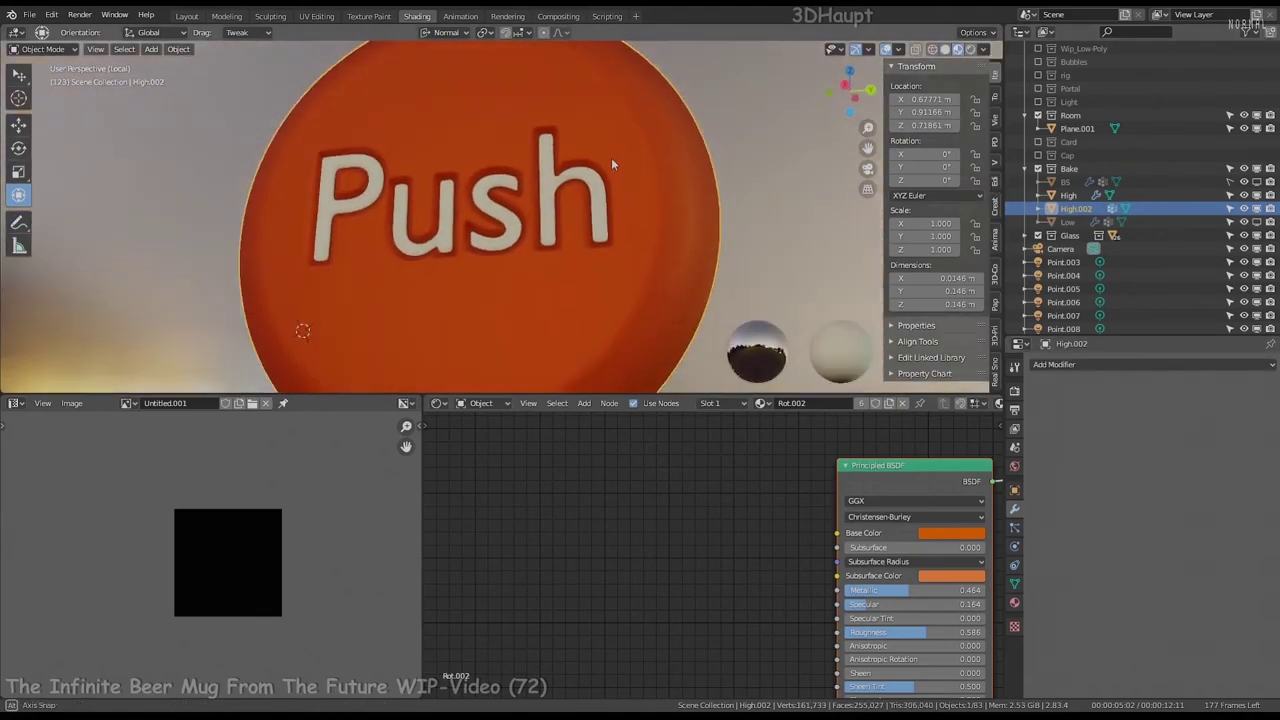
pyautogui.moveTo(611, 157); pyautogui.dragTo(622, 214, button='middle')
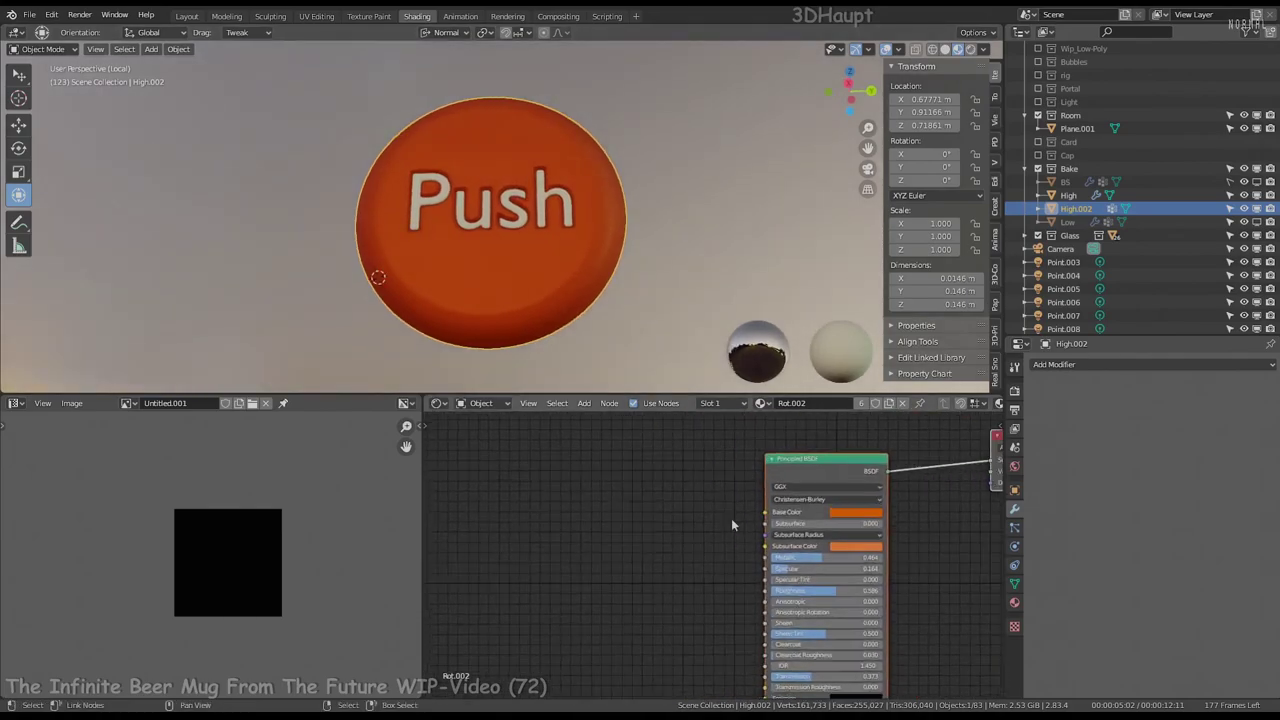
pyautogui.scroll(2, 601, 514)
pyautogui.hotkey('shift', 'a')
pyautogui.click(690, 263)
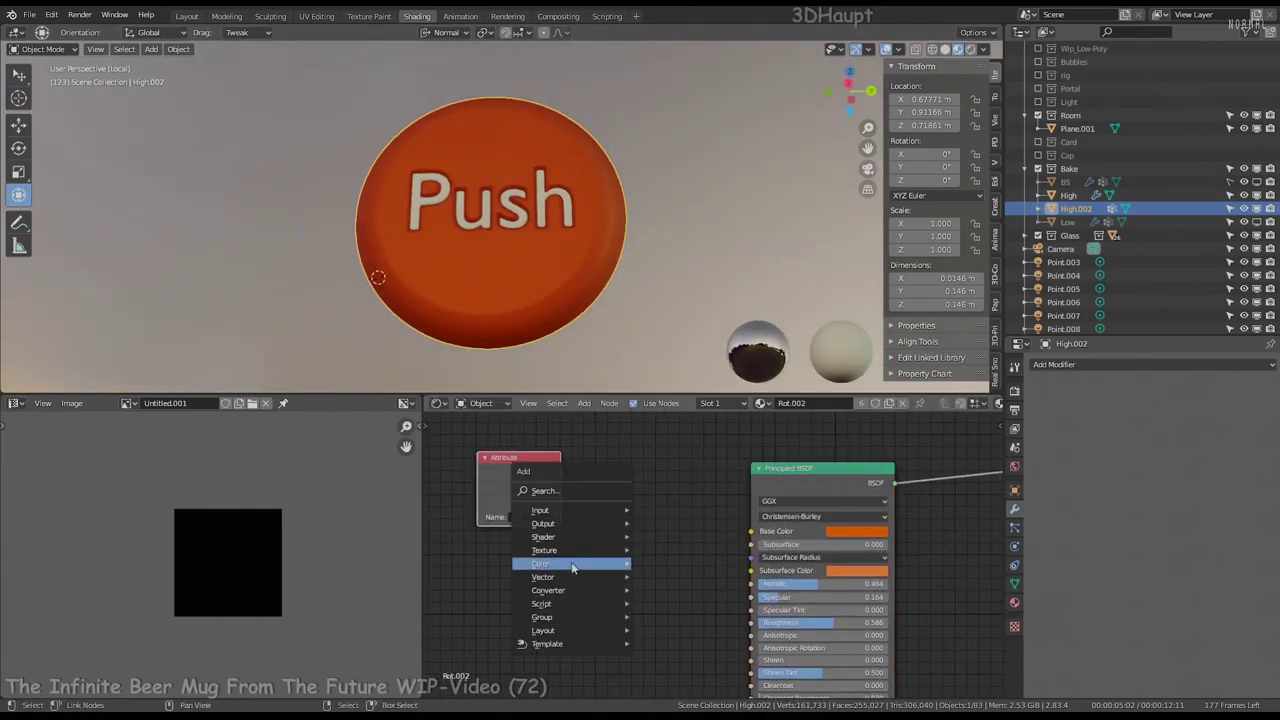
pyautogui.click(690, 630)
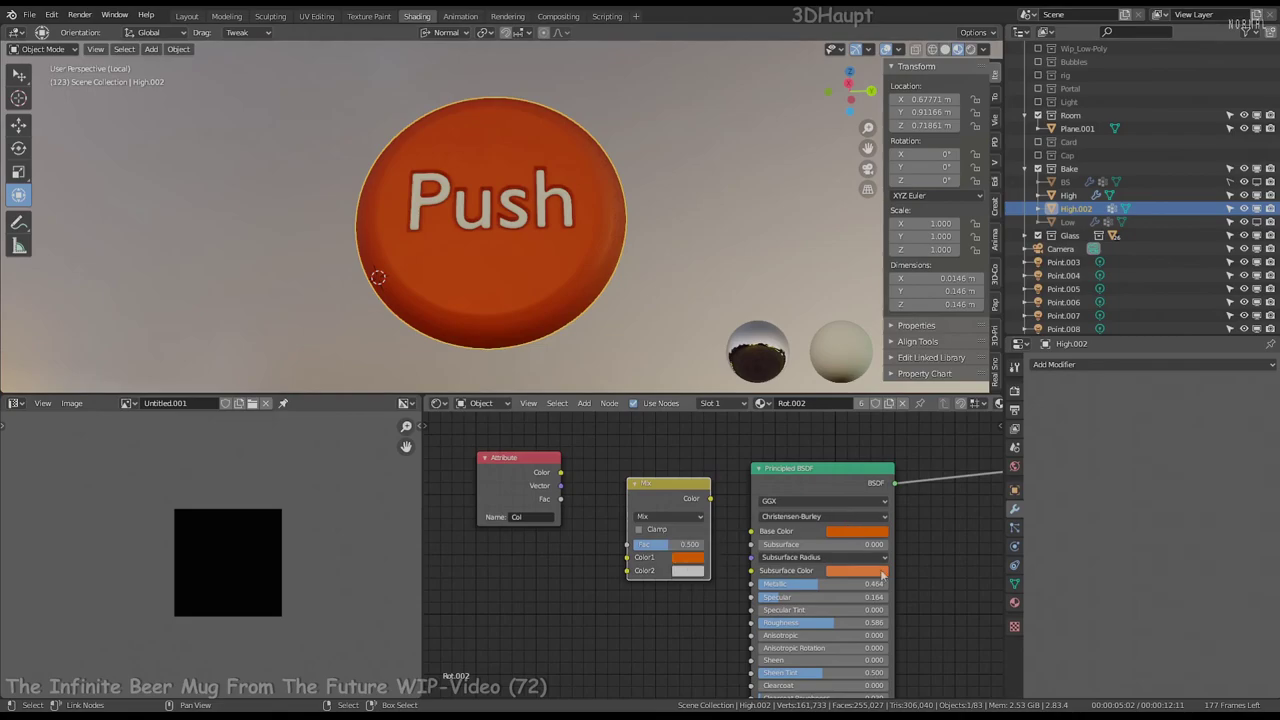
pyautogui.scroll(3, 646, 227)
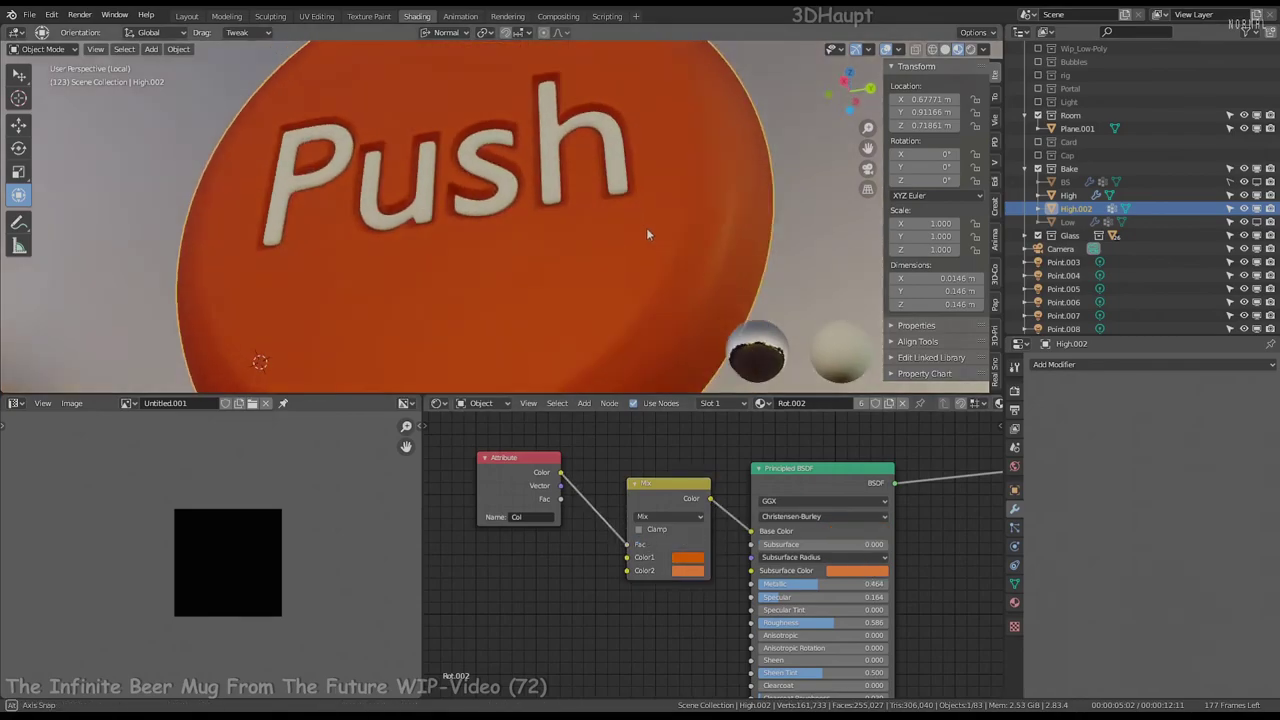
pyautogui.scroll(-3, 700, 520)
pyautogui.hotkey('shift', 'd')
# Route the Attribute colour through a Bright/Contrast node at contrast 0.170 into the new output
pyautogui.click(684, 495)
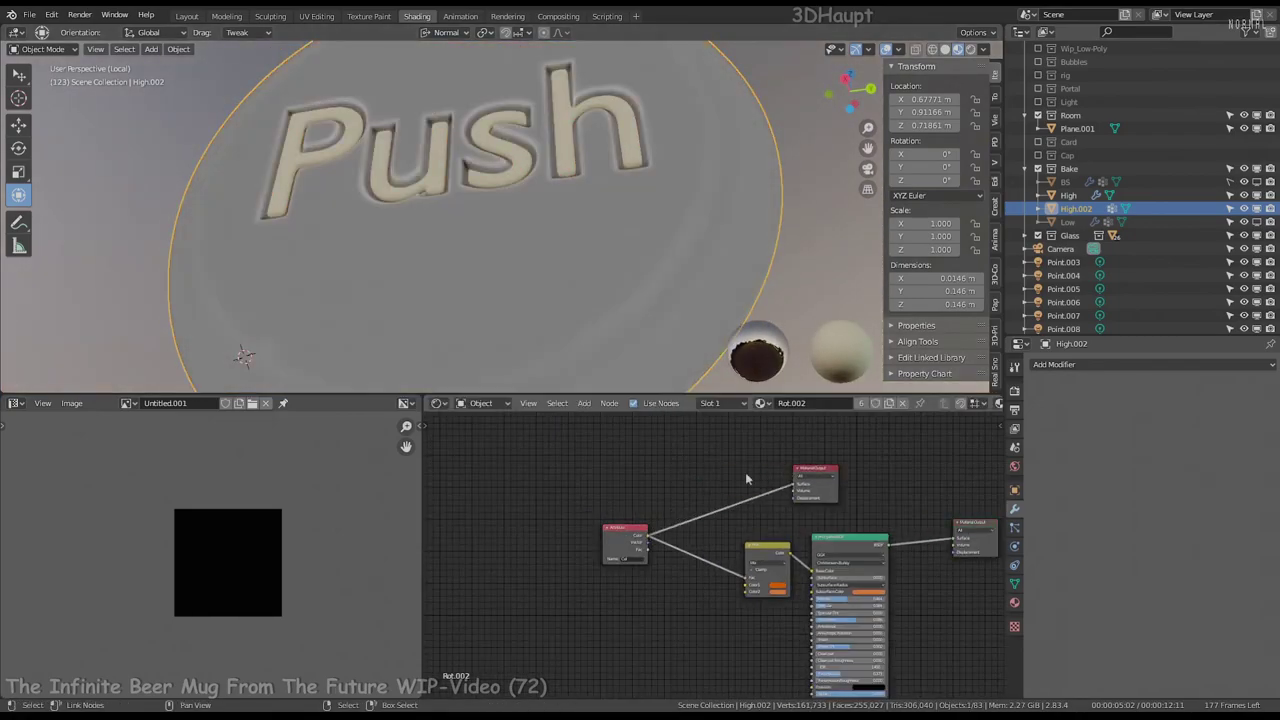
pyautogui.hotkey('shift', 'a')
pyautogui.click(780, 491)
pyautogui.click(708, 455)
pyautogui.scroll(2, 708, 455)
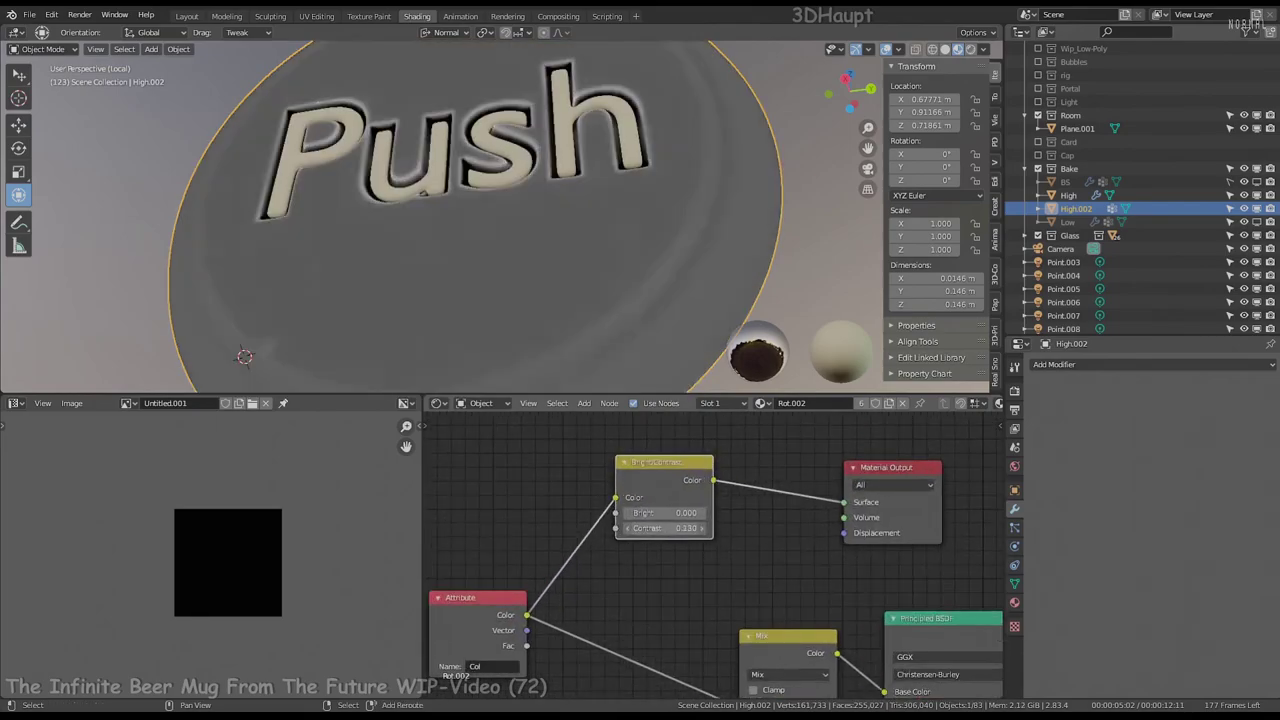
pyautogui.moveTo(668, 527)
pyautogui.mouseDown()
pyautogui.moveTo(640, 527)
pyautogui.moveTo(650, 512)
pyautogui.mouseUp()
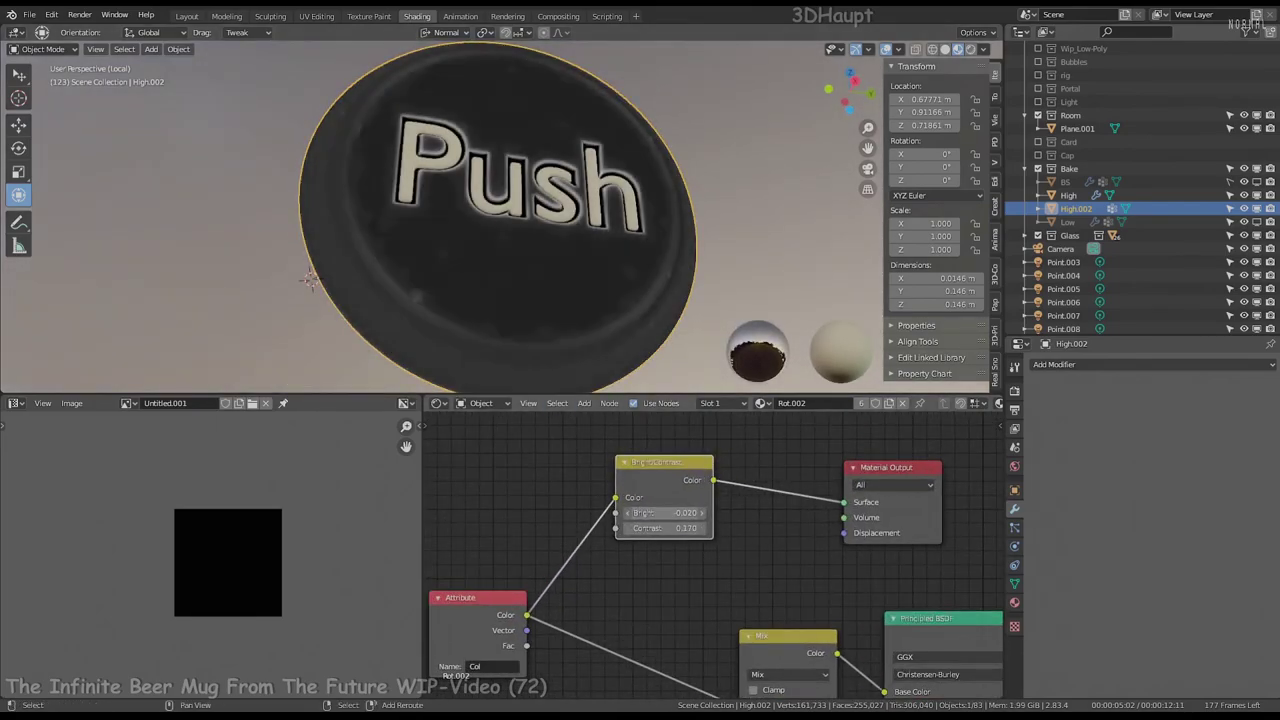
pyautogui.moveTo(560, 290); pyautogui.dragTo(620, 248, button='middle')
# Insert a Gamma node at 0.540 before the output and maximise the 3D view
pyautogui.hotkey('shift', 'a')
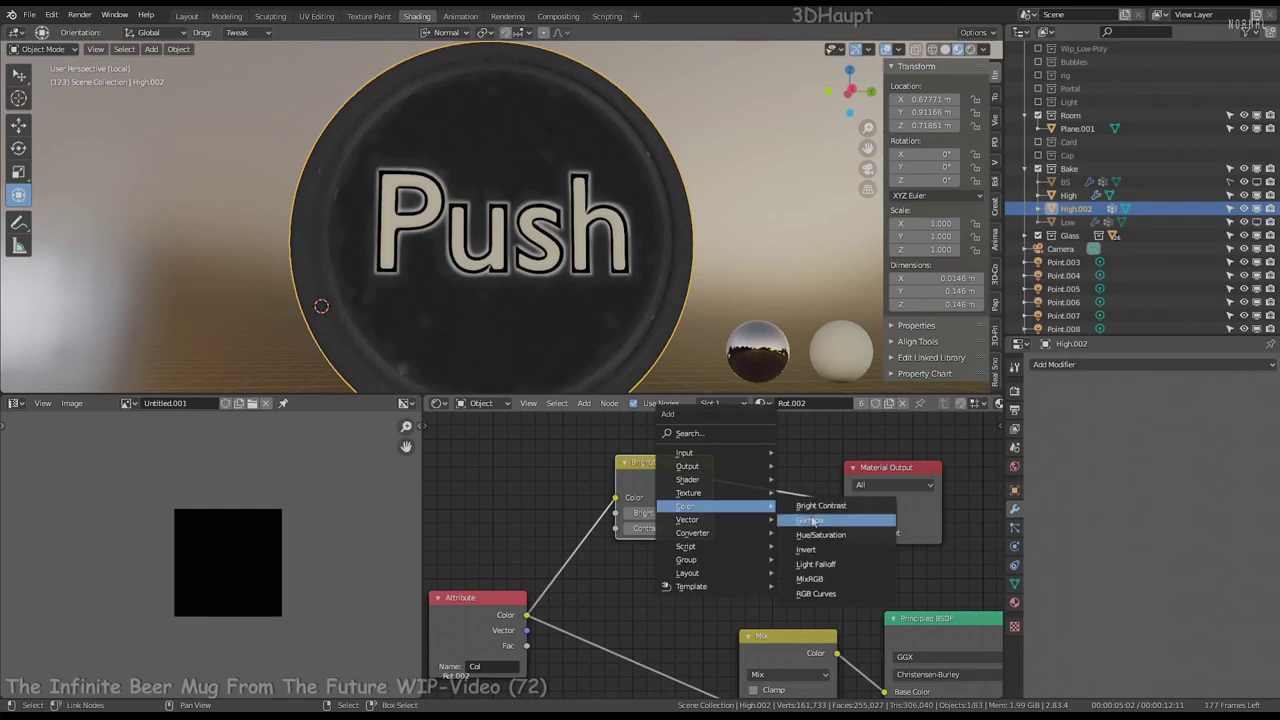
pyautogui.click(829, 520)
pyautogui.click(818, 490)
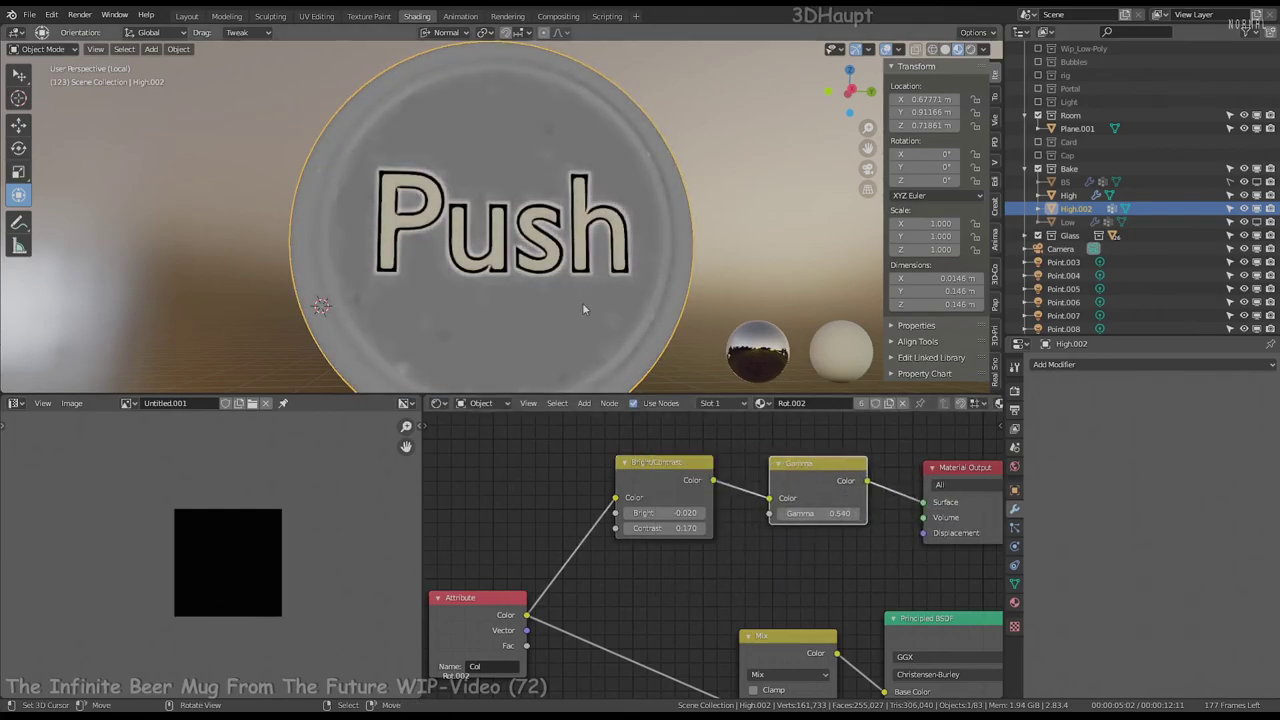
pyautogui.scroll(-2, 574, 190)
pyautogui.hotkey('ctrl', 'space')
# Soften the button's dirt vertex colours with the Blur brush while inspecting the disc
pyautogui.click(60, 110)
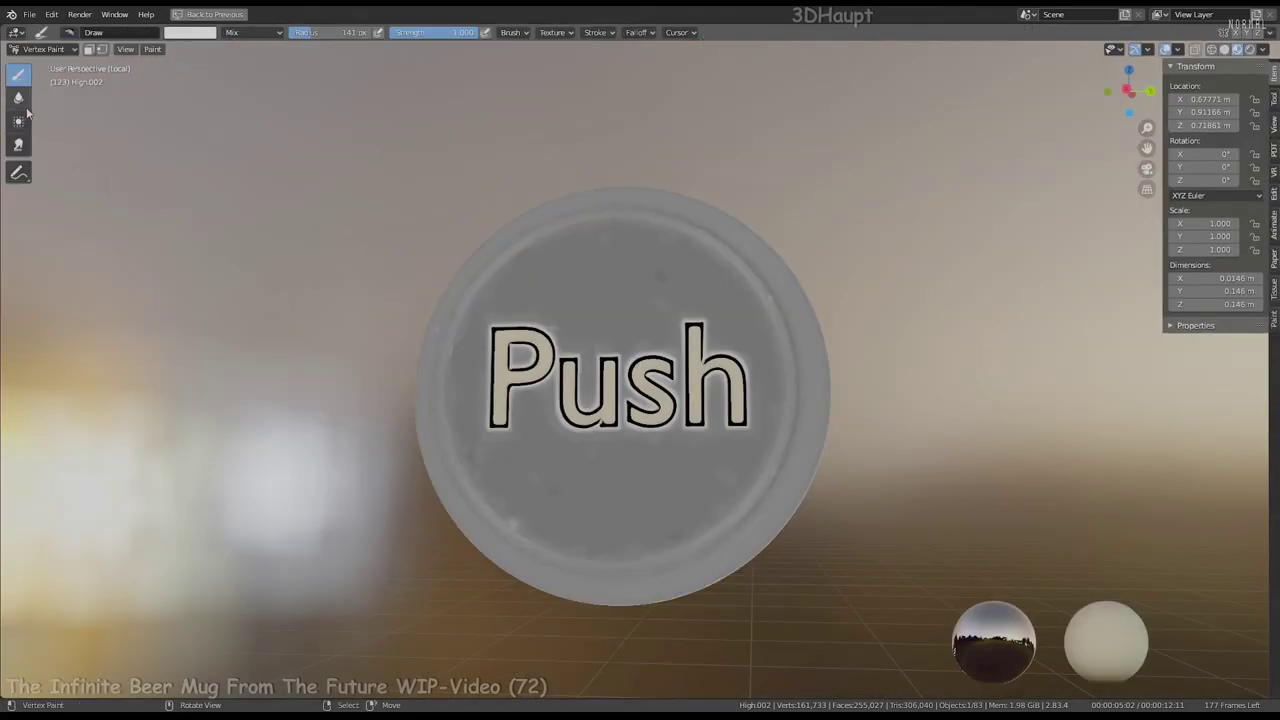
pyautogui.scroll(1, 629, 506)
pyautogui.scroll(2, 657, 477)
pyautogui.scroll(1, 730, 487)
pyautogui.moveTo(730, 487)
pyautogui.mouseDown(button='middle')
pyautogui.moveTo(537, 369)
pyautogui.moveTo(694, 229)
pyautogui.mouseUp(button='middle')
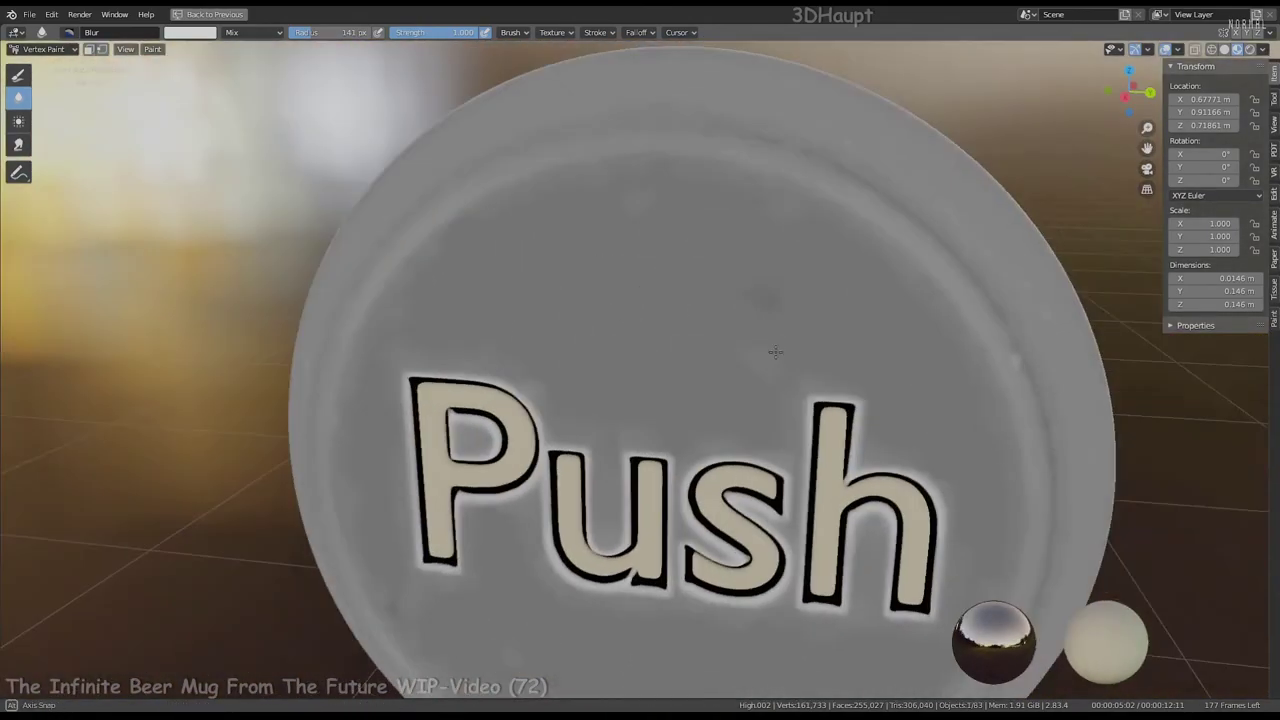
pyautogui.scroll(-2, 694, 229)
pyautogui.moveTo(734, 386); pyautogui.dragTo(745, 310, button='middle')
pyautogui.scroll(-4, 745, 310)
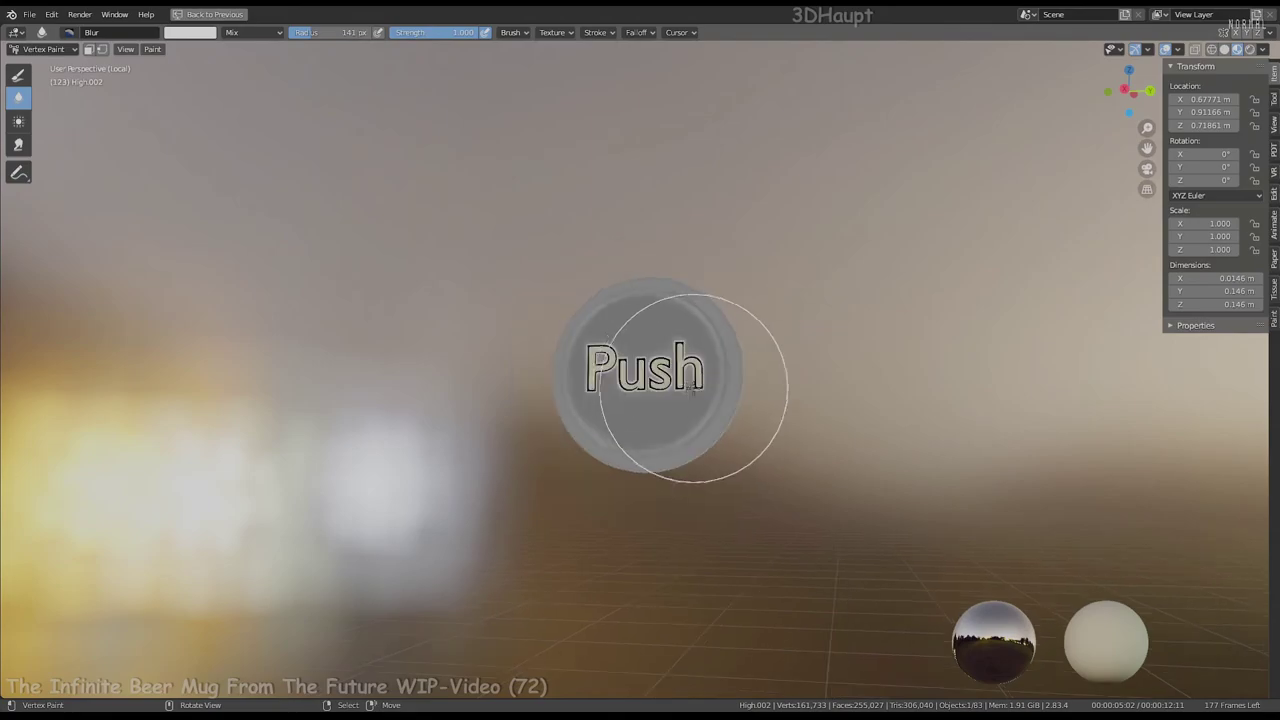
pyautogui.scroll(4, 624, 304)
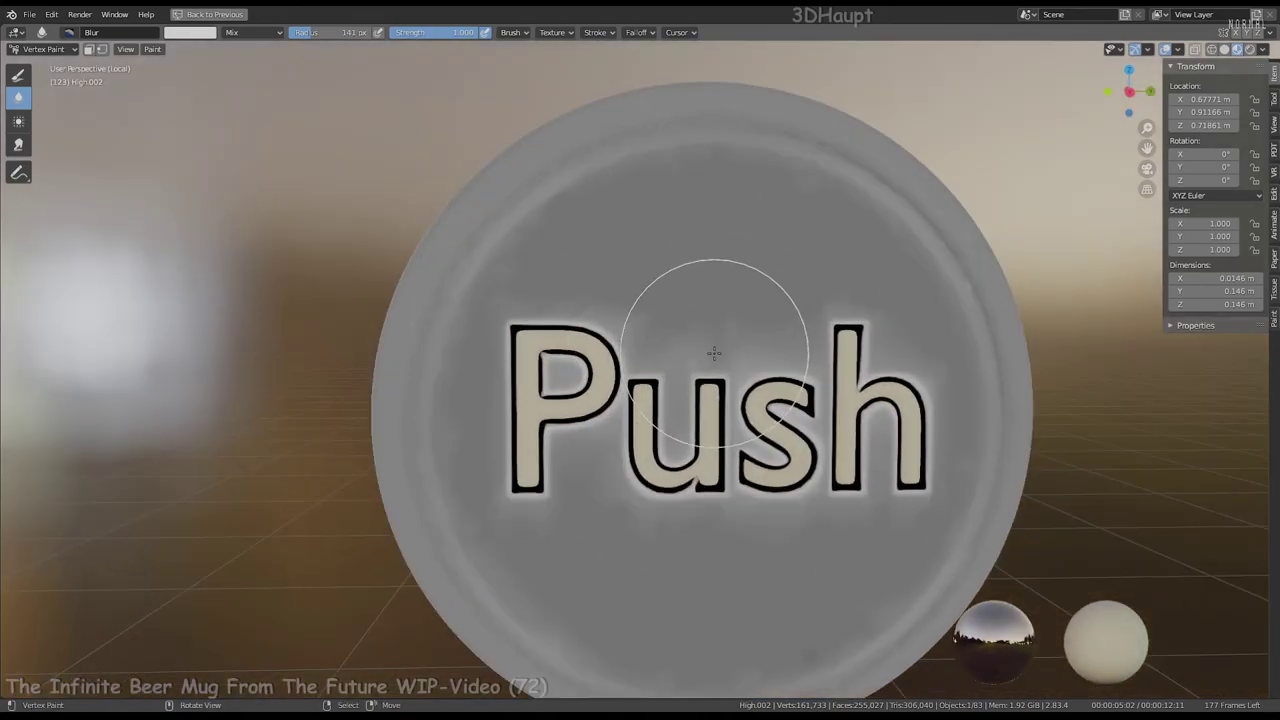
pyautogui.scroll(-5, 652, 378)
pyautogui.moveTo(648, 385)
pyautogui.mouseDown(button='middle')
pyautogui.moveTo(757, 260)
pyautogui.moveTo(671, 400)
pyautogui.moveTo(656, 368)
pyautogui.moveTo(571, 329)
pyautogui.moveTo(645, 396)
pyautogui.moveTo(700, 396)
pyautogui.moveTo(645, 396)
pyautogui.mouseUp(button='middle')
pyautogui.scroll(-3, 671, 400)
pyautogui.scroll(3, 656, 368)
pyautogui.scroll(2, 645, 396)
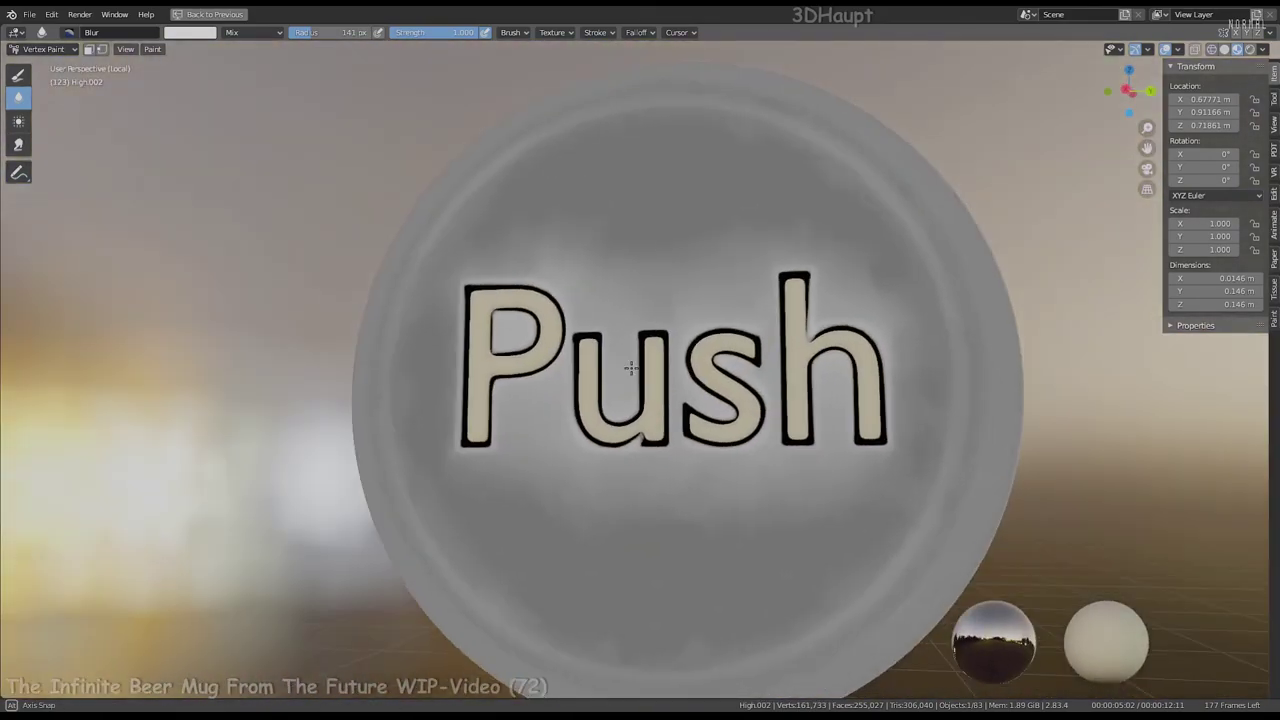
# Return to Object Mode and restore the Shading layout with the node editor
pyautogui.click(40, 49)
pyautogui.click(45, 58)
pyautogui.hotkey('ctrl', 'space')
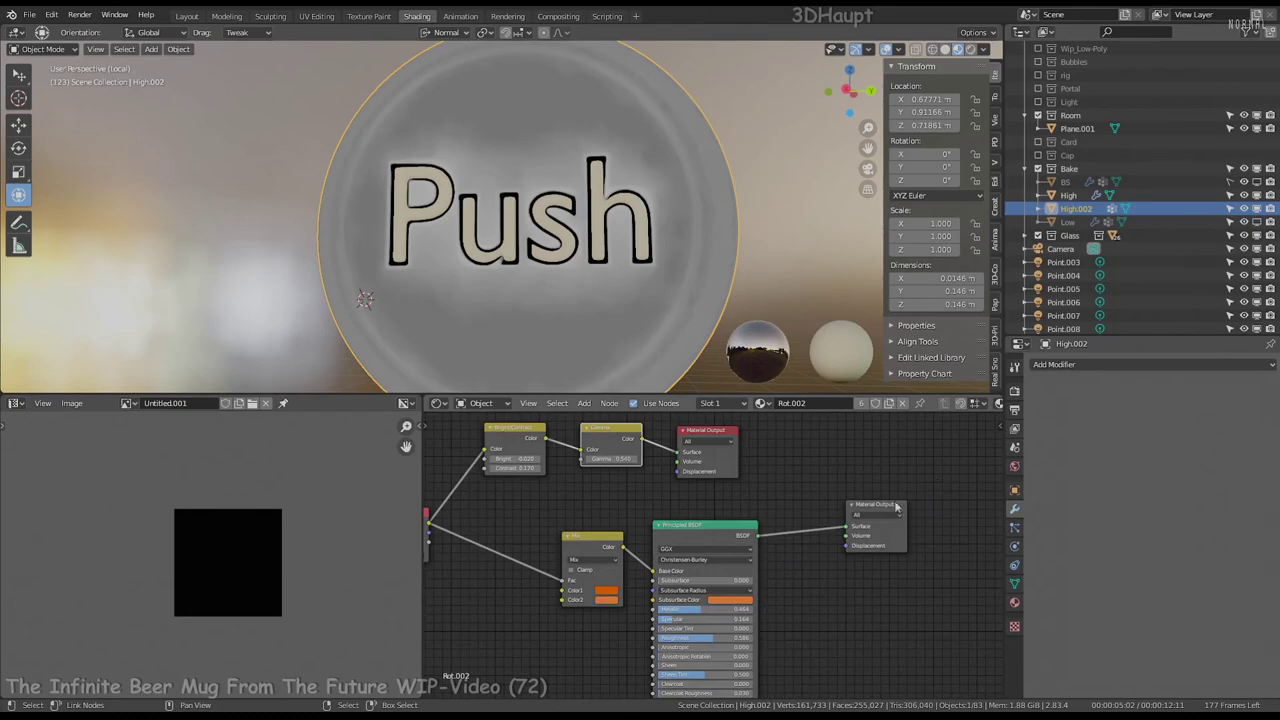
# Set the Rot.002 Mix node's second colour to a pale cream for the lettering
pyautogui.click(578, 610)
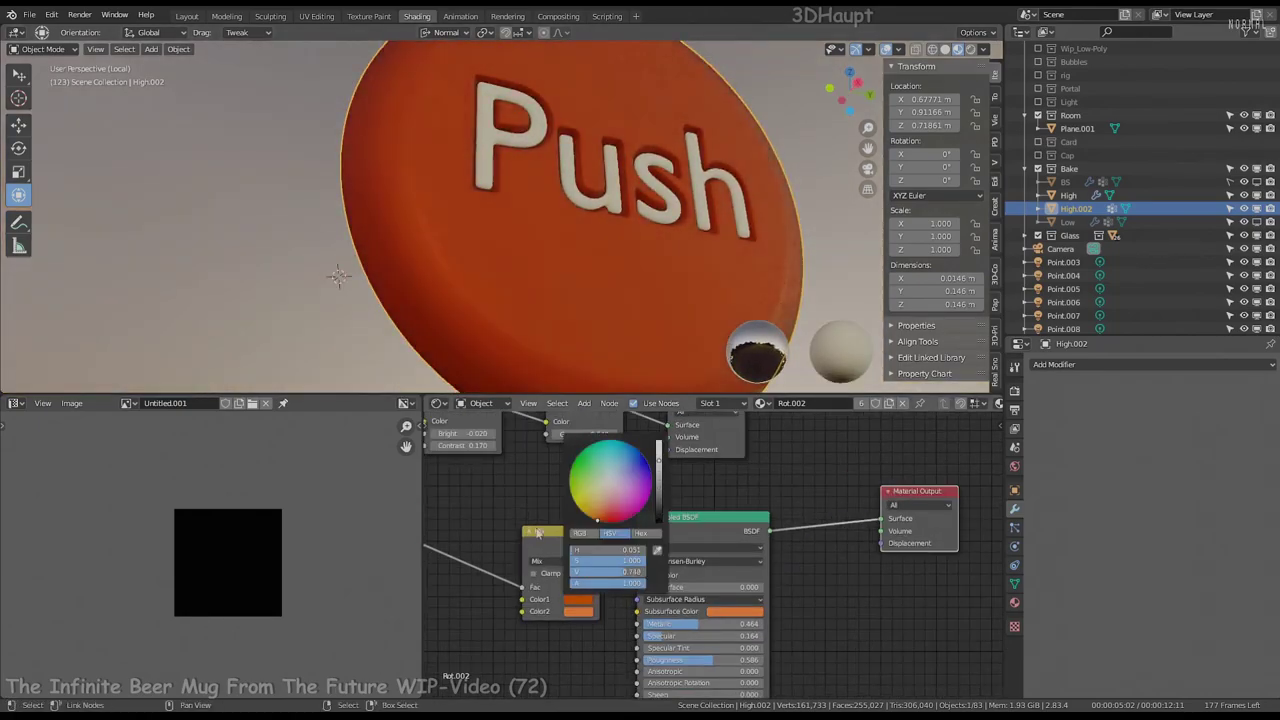
pyautogui.press('Home')
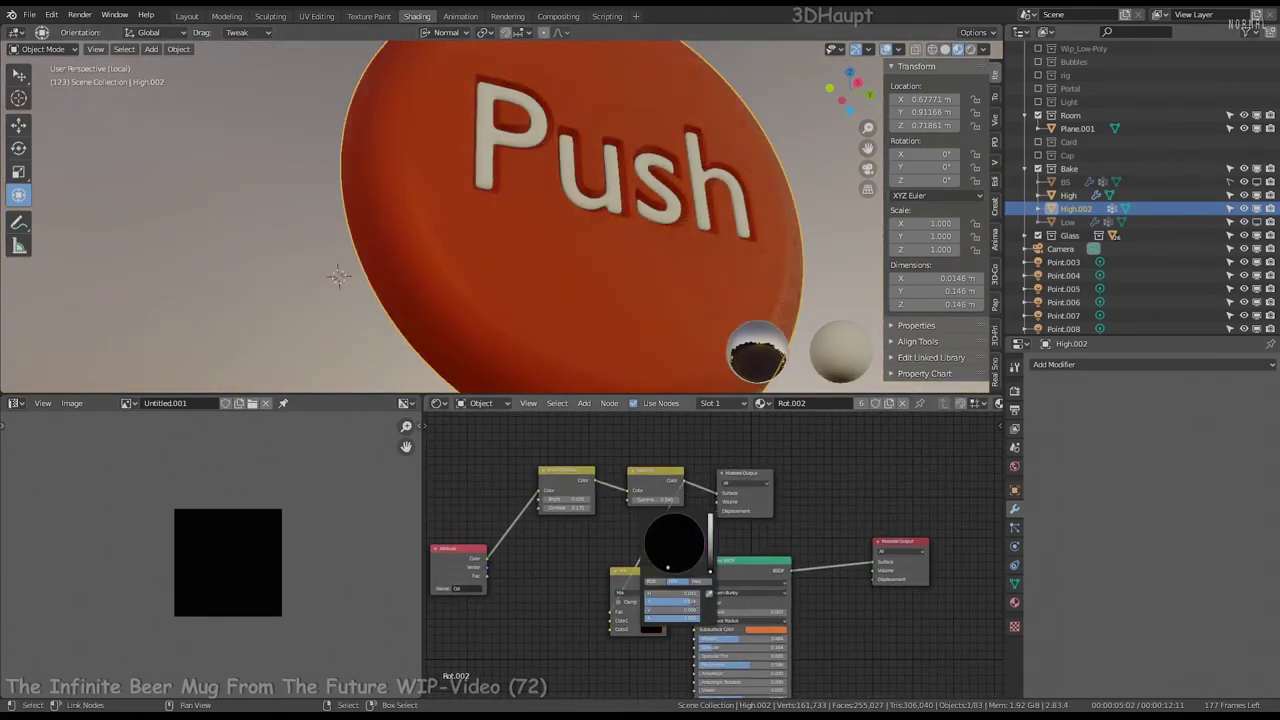
pyautogui.hotkey('ctrl', 'v')
pyautogui.scroll(3, 655, 630)
pyautogui.click(679, 614)
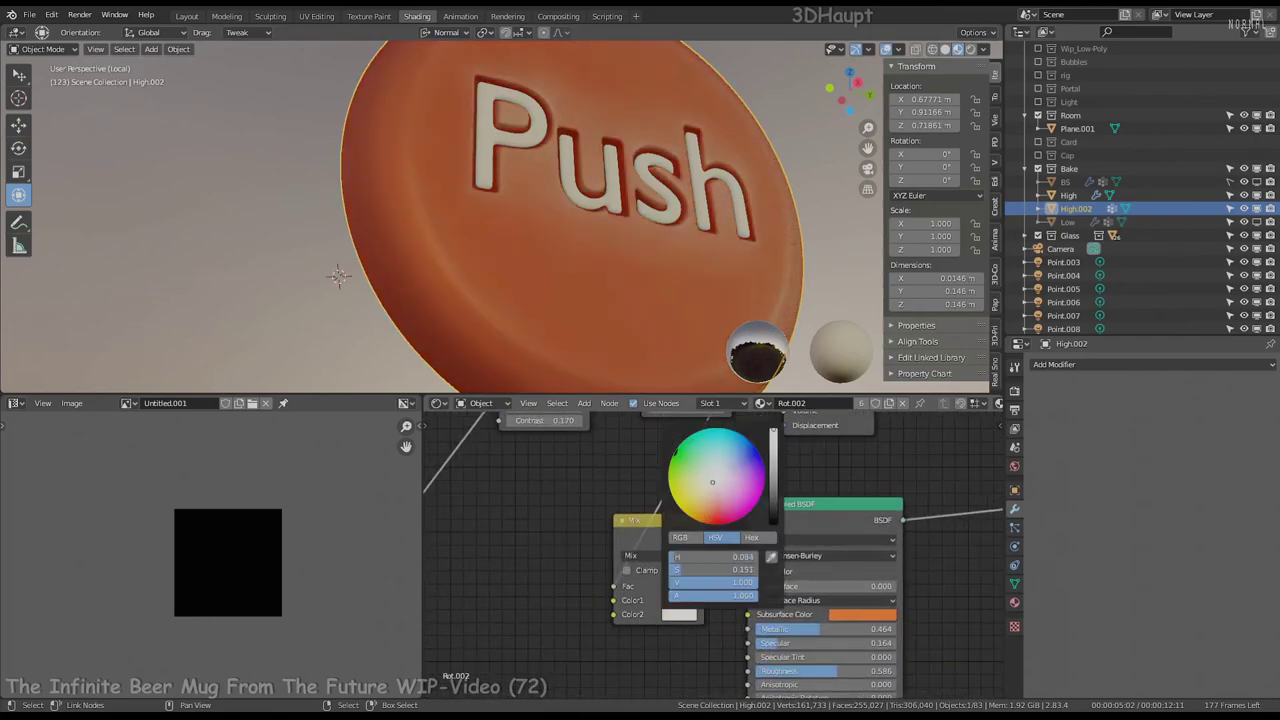
pyautogui.moveTo(606, 279)
pyautogui.mouseDown(button='middle')
pyautogui.moveTo(686, 225)
pyautogui.moveTo(655, 330)
pyautogui.mouseUp(button='middle')
pyautogui.scroll(-1, 648, 428)
pyautogui.click(684, 594)
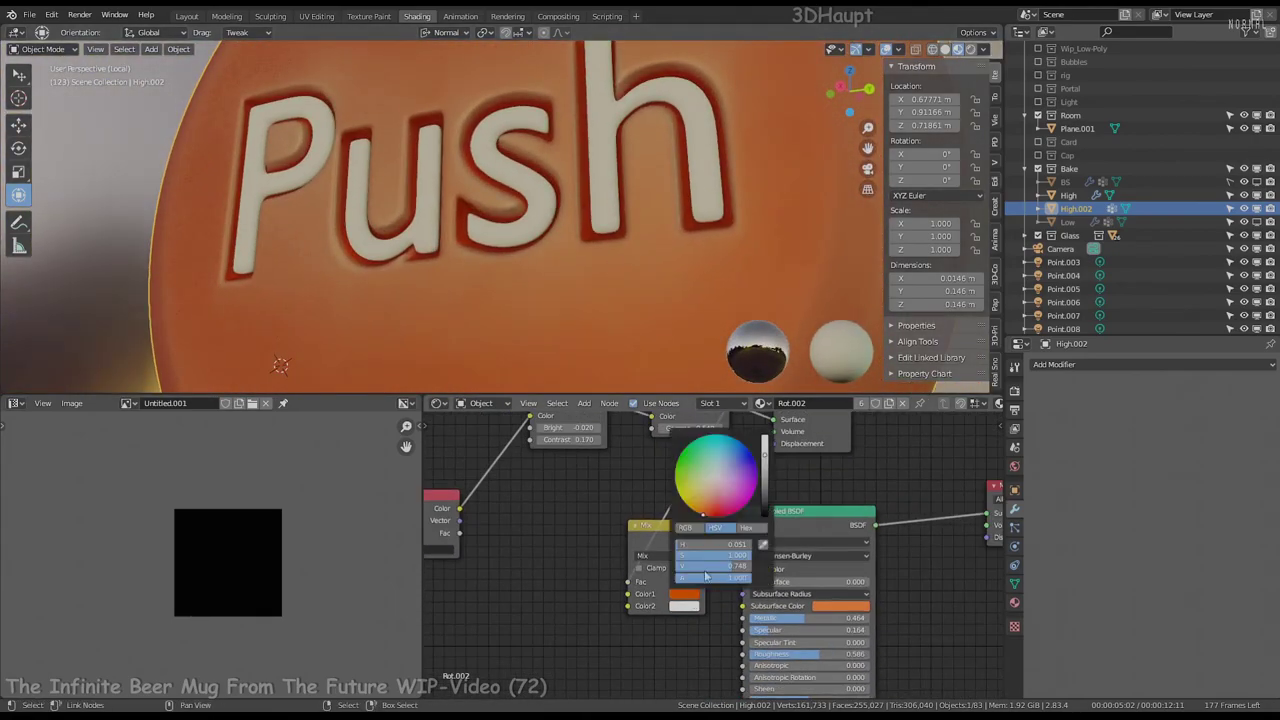
pyautogui.scroll(-5, 566, 184)
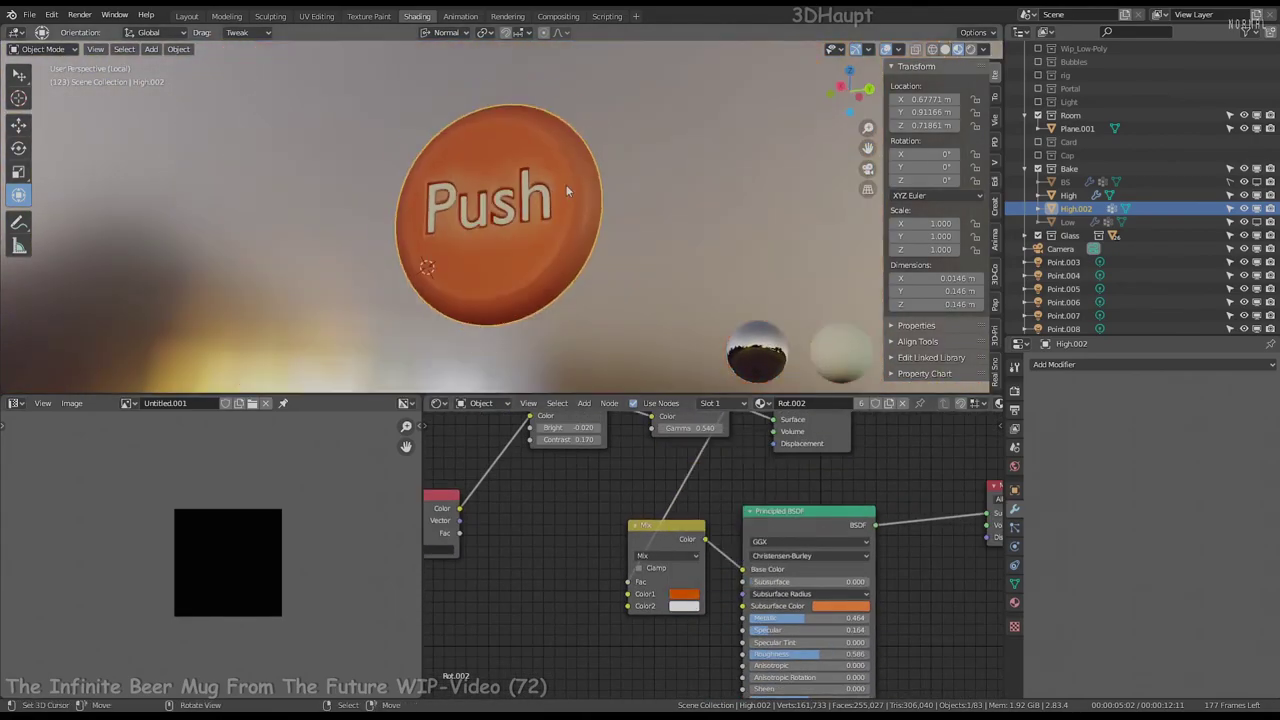
pyautogui.moveTo(566, 184)
pyautogui.mouseDown(button='middle')
pyautogui.moveTo(496, 210)
pyautogui.moveTo(604, 214)
pyautogui.mouseUp(button='middle')
pyautogui.scroll(5, 604, 214)
pyautogui.scroll(-3, 679, 463)
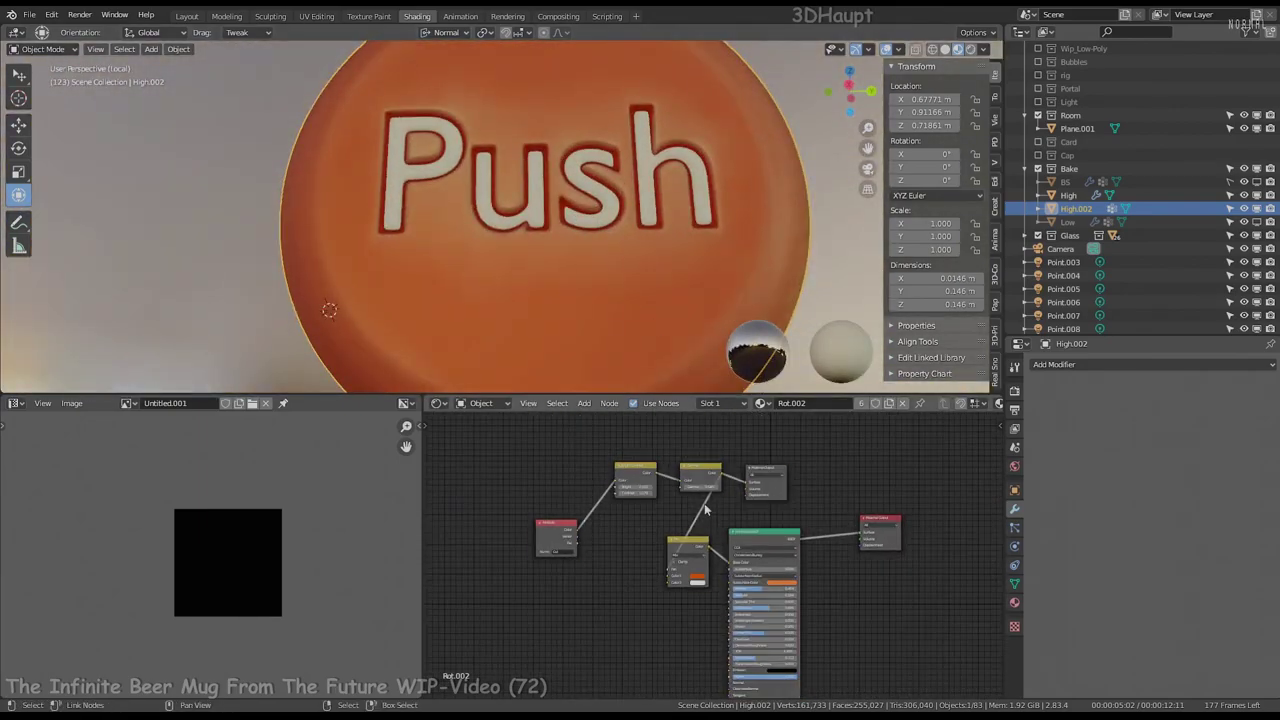
# Enable nodes on Material.036 and set its Mix first colour to white
pyautogui.click(1014, 602)
pyautogui.click(1074, 381)
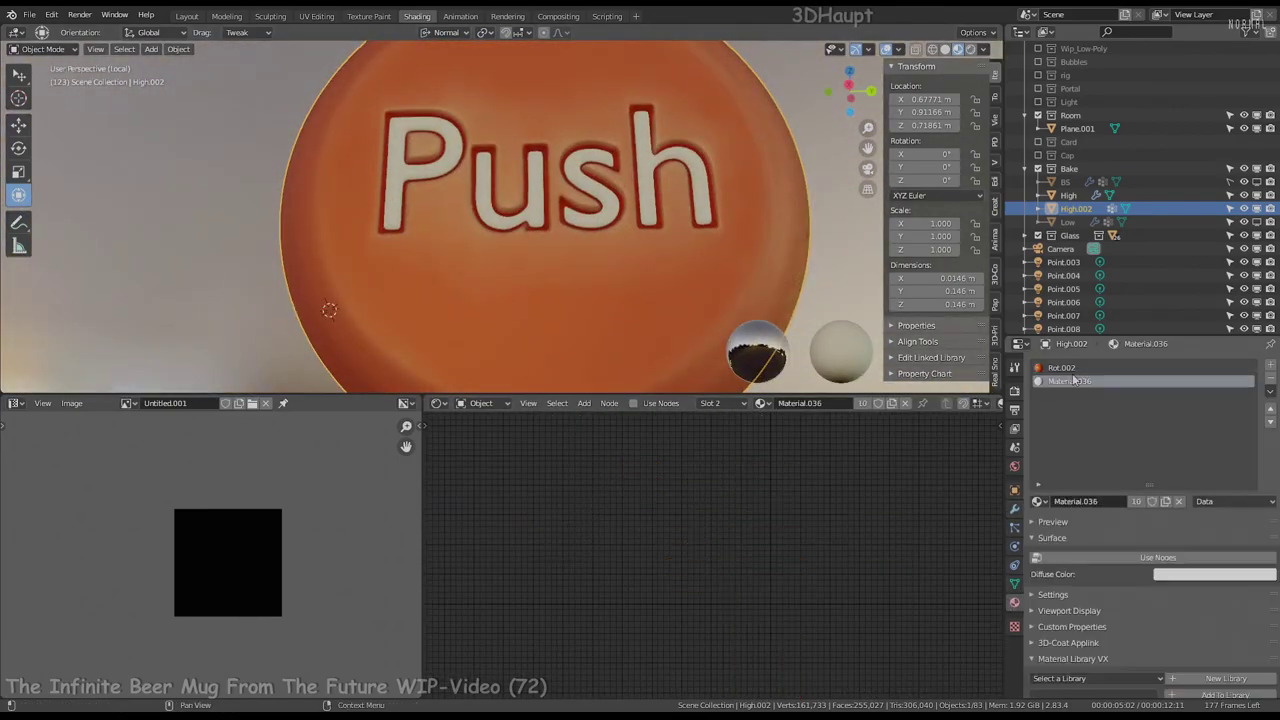
pyautogui.click(1158, 557)
pyautogui.hotkey('ctrl', 'v')
pyautogui.click(685, 595)
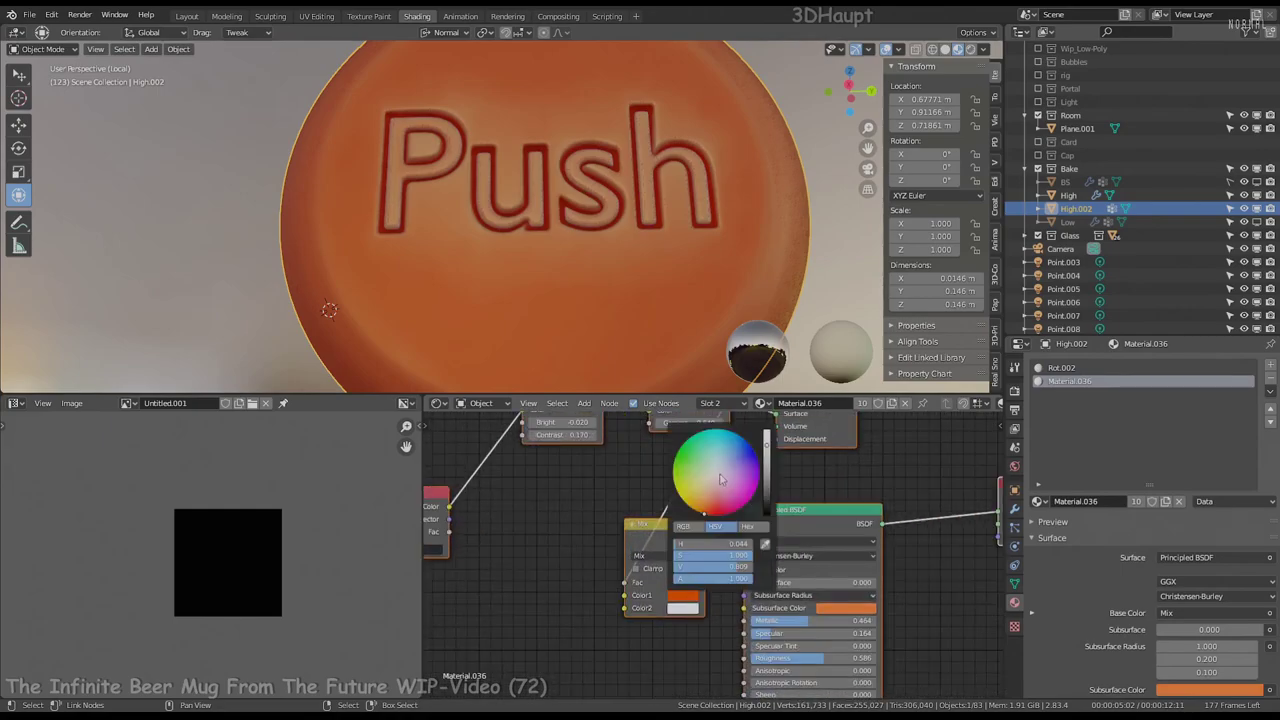
pyautogui.moveTo(720, 479); pyautogui.dragTo(716, 470)
pyautogui.click(683, 595)
# Switch back to the Rot.002 material and preview the Gamma mask on the button
pyautogui.scroll(3, 645, 245)
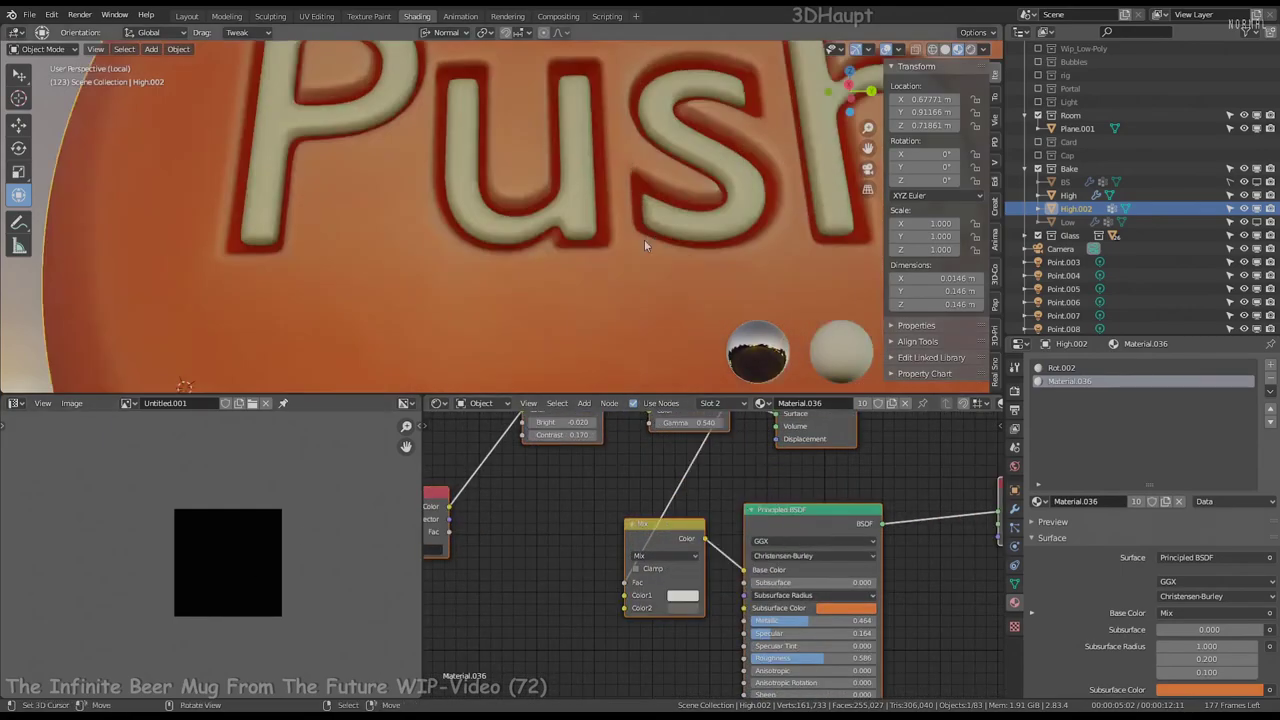
pyautogui.scroll(-3, 645, 245)
pyautogui.scroll(-2, 700, 560)
pyautogui.scroll(3, 700, 560)
pyautogui.scroll(2, 650, 520)
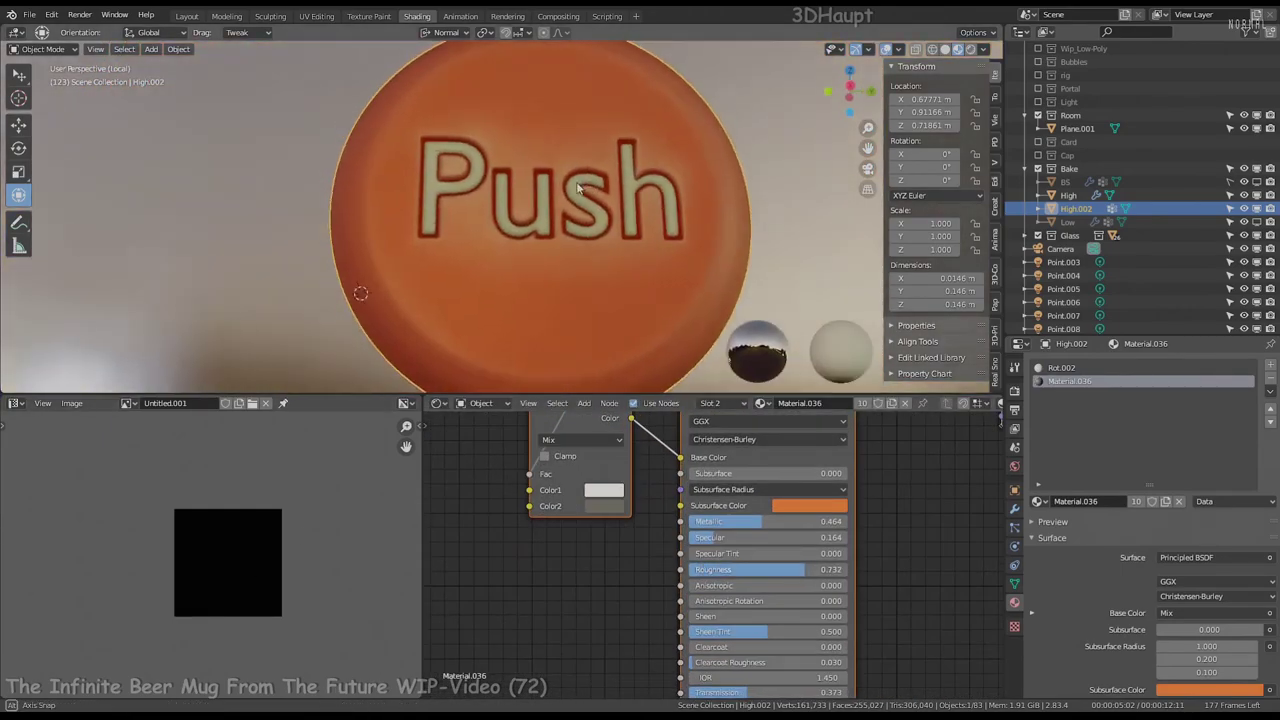
pyautogui.scroll(-3, 577, 188)
pyautogui.click(1060, 368)
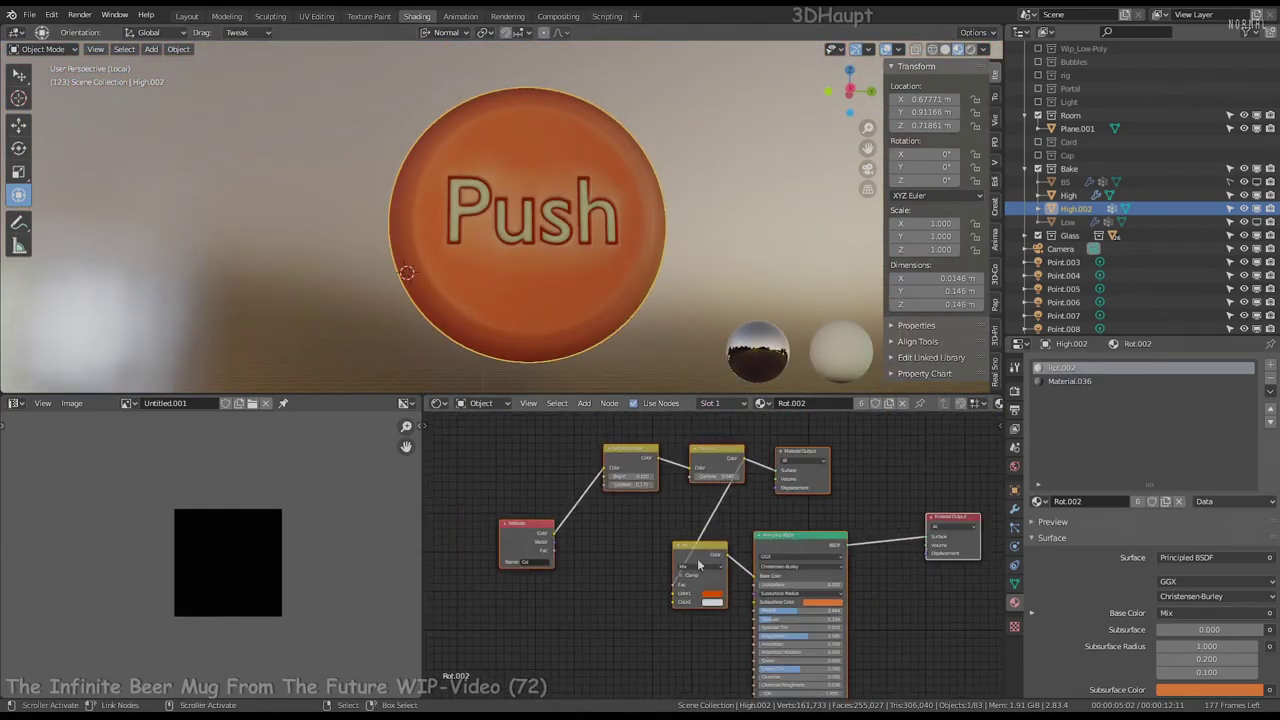
pyautogui.scroll(-1, 698, 566)
pyautogui.moveTo(690, 560); pyautogui.dragTo(660, 545, button='middle')
# Add a Gamma node feeding the Principled BSDF's Roughness input
pyautogui.keyDown('ctrl'); pyautogui.keyDown('shift'); pyautogui.click(709, 452); pyautogui.keyUp('shift'); pyautogui.keyUp('ctrl')
pyautogui.moveTo(560, 230)
pyautogui.mouseDown(button='middle')
pyautogui.moveTo(602, 198)
pyautogui.moveTo(544, 139)
pyautogui.mouseUp(button='middle')
pyautogui.hotkey('shift', 'a')
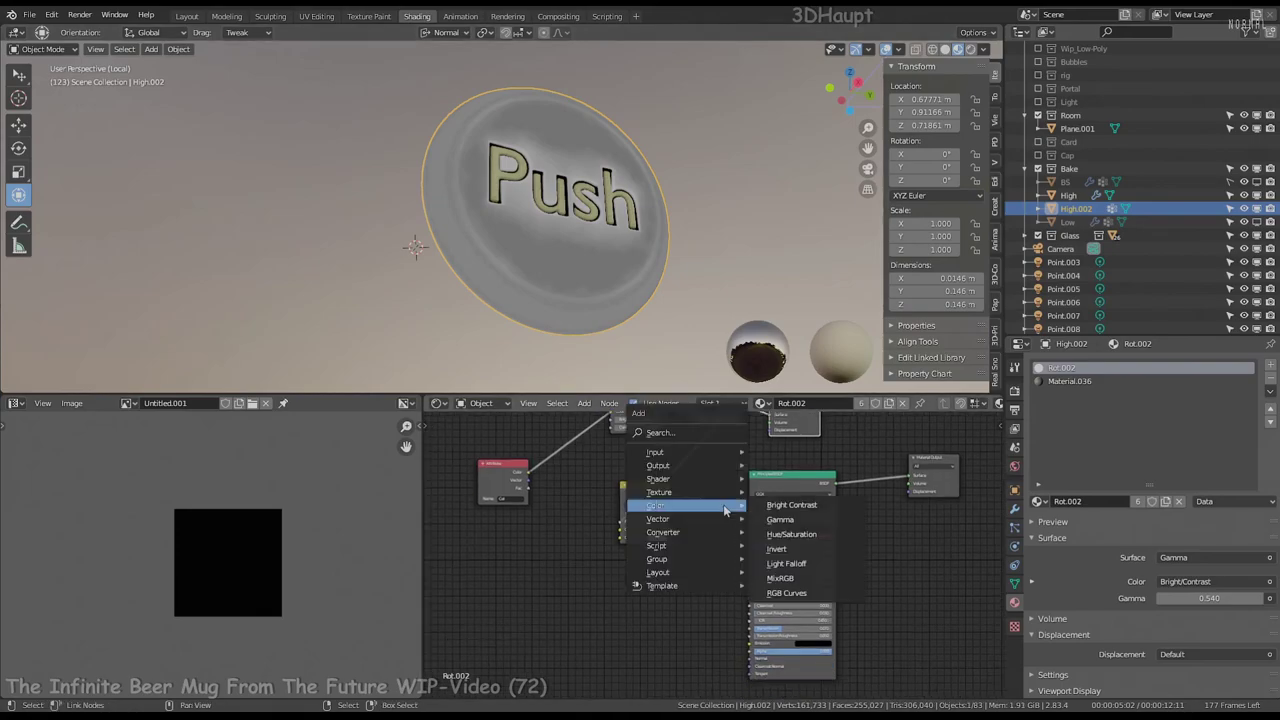
pyautogui.click(785, 500)
pyautogui.click(659, 655)
pyautogui.scroll(2, 640, 640)
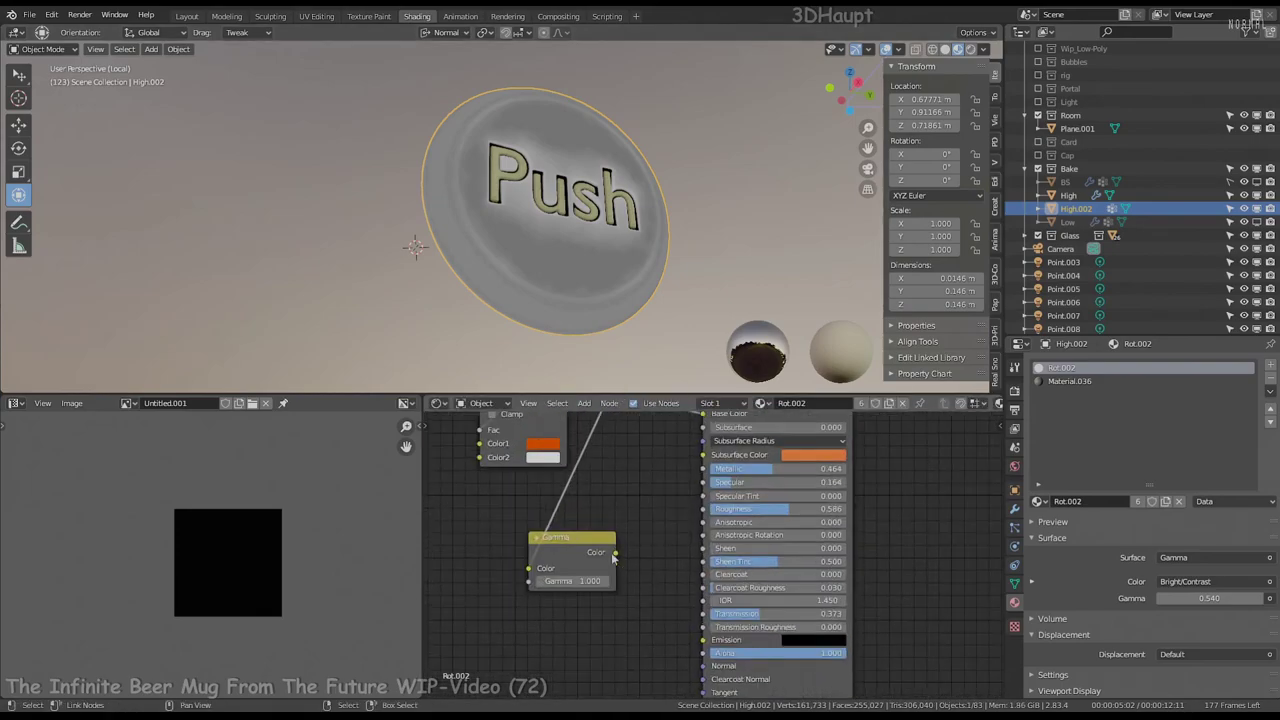
pyautogui.moveTo(612, 545); pyautogui.dragTo(708, 552)
pyautogui.click(888, 422)
# Set the roughness Gamma node to 0.450 while viewing the Push button
pyautogui.scroll(3, 687, 241)
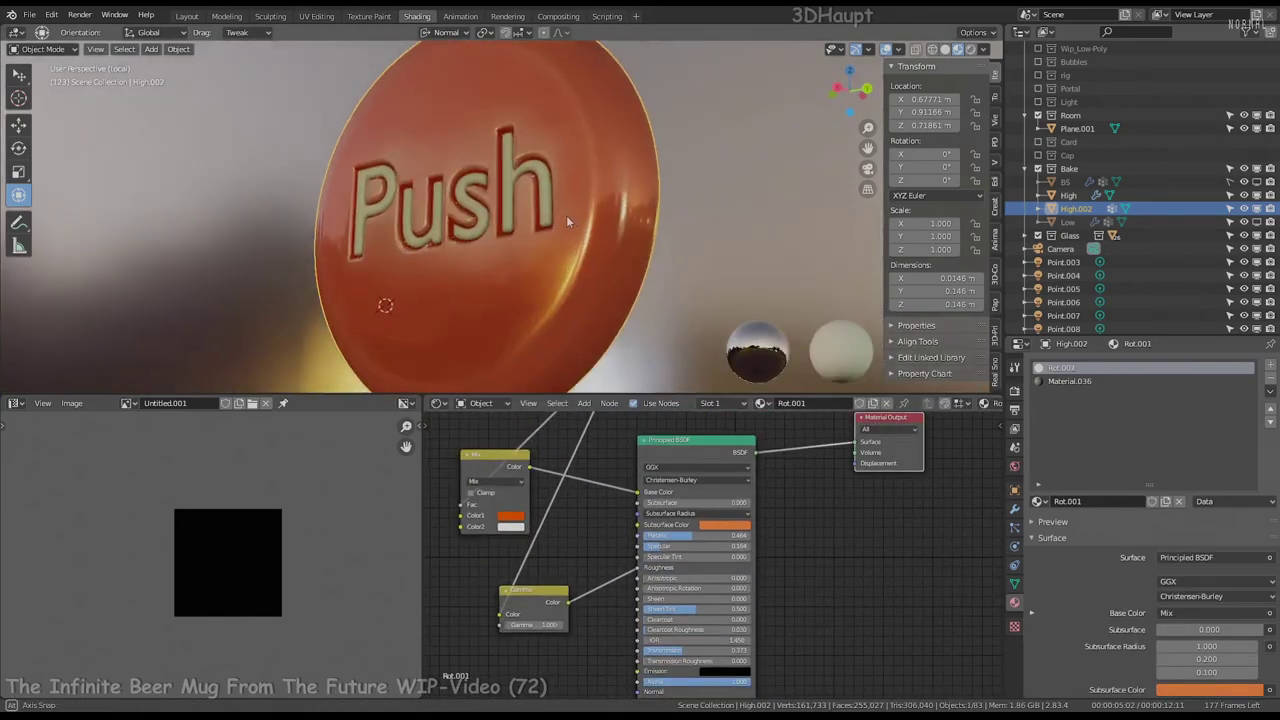
pyautogui.moveTo(566, 215)
pyautogui.mouseDown(button='middle')
pyautogui.moveTo(634, 254)
pyautogui.moveTo(568, 245)
pyautogui.mouseUp(button='middle')
pyautogui.moveTo(606, 566); pyautogui.dragTo(638, 553, button='middle')
pyautogui.scroll(1, 638, 553)
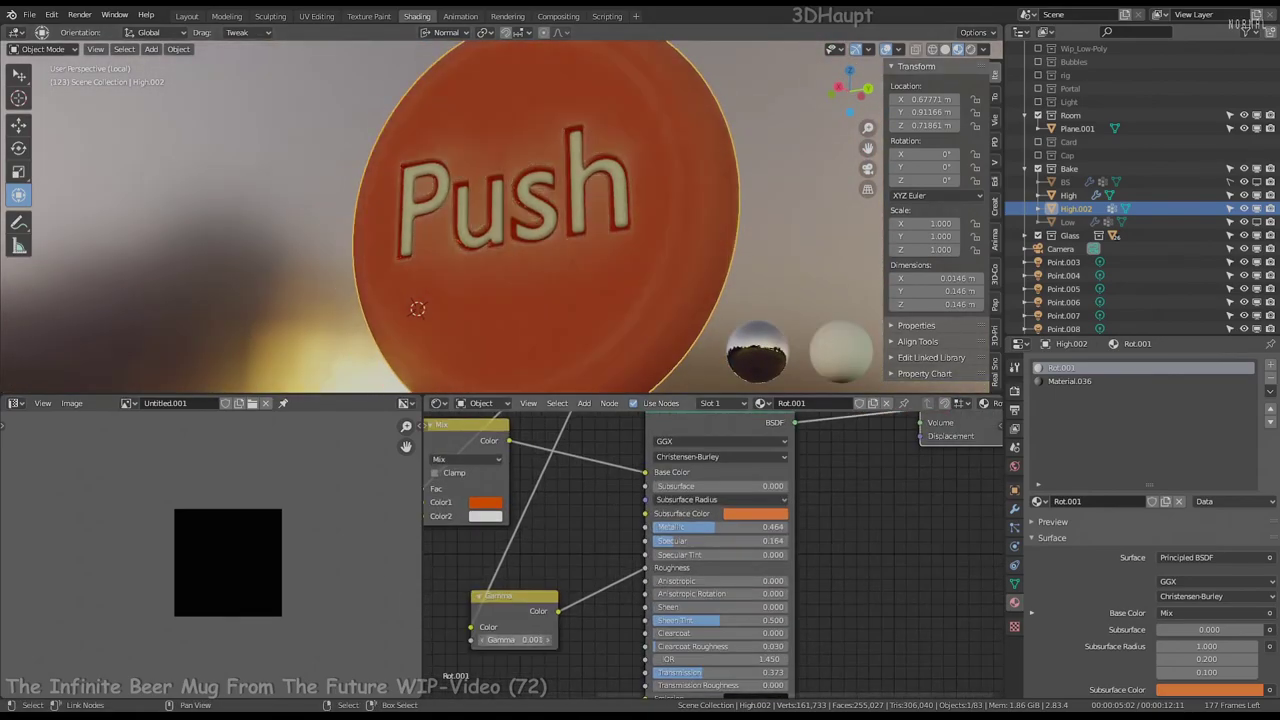
pyautogui.moveTo(515, 640)
pyautogui.mouseDown()
pyautogui.moveTo(530, 640)
pyautogui.moveTo(500, 640)
pyautogui.mouseUp()
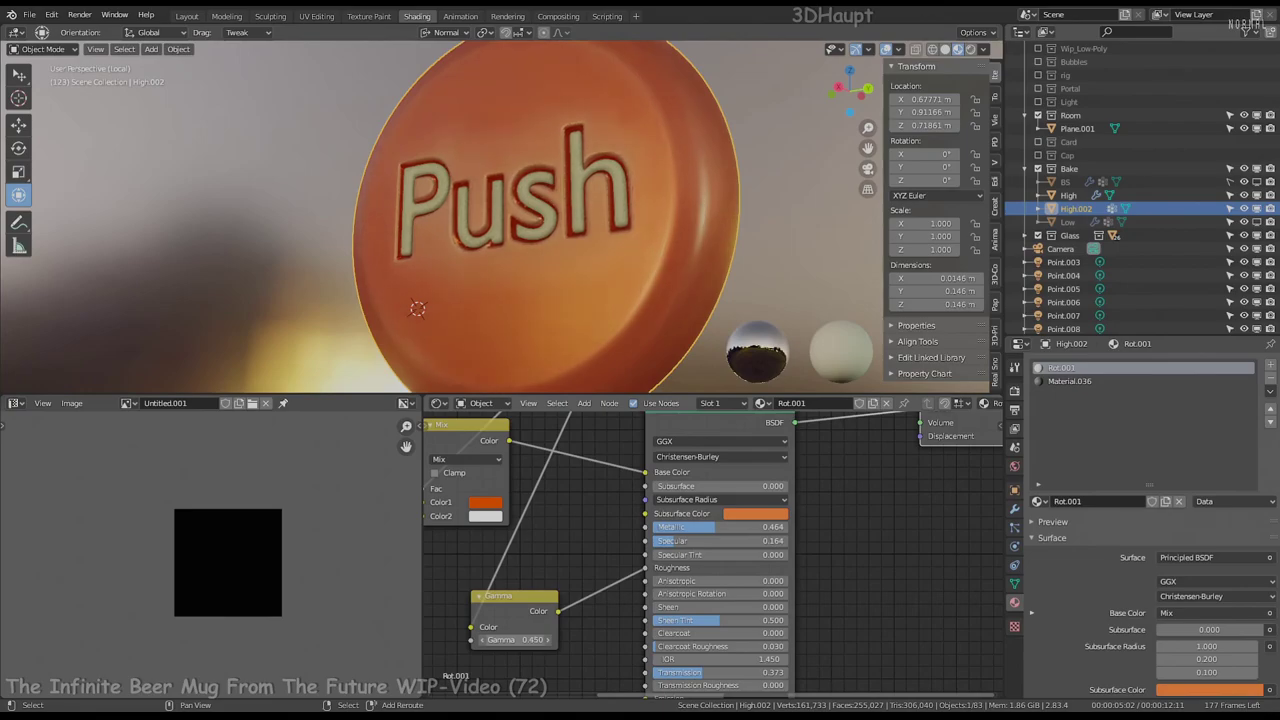
pyautogui.moveTo(500, 250); pyautogui.dragTo(553, 292, button='middle')
pyautogui.scroll(2, 553, 292)
pyautogui.moveTo(616, 576); pyautogui.dragTo(668, 541, button='middle')
pyautogui.hotkey('shift', 'a')
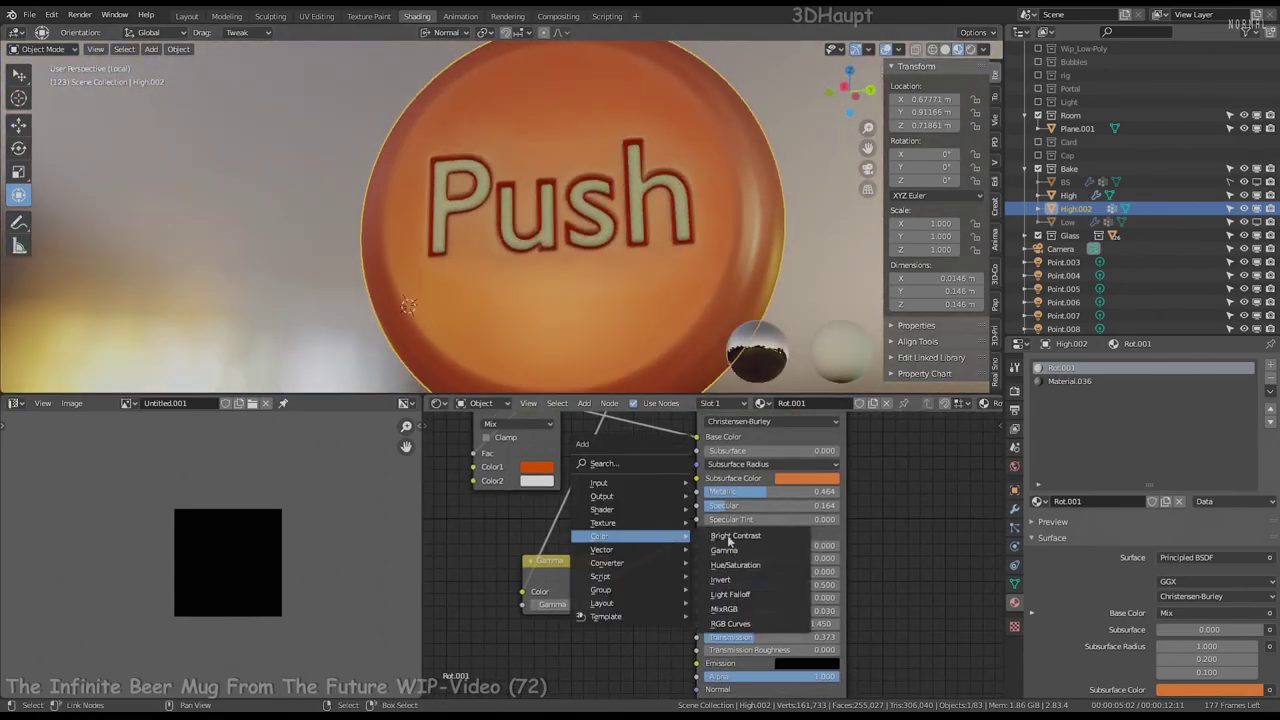
# Insert a Bright/Contrast node before the roughness Gamma with contrast 0.150
pyautogui.click(730, 536)
pyautogui.click(740, 538)
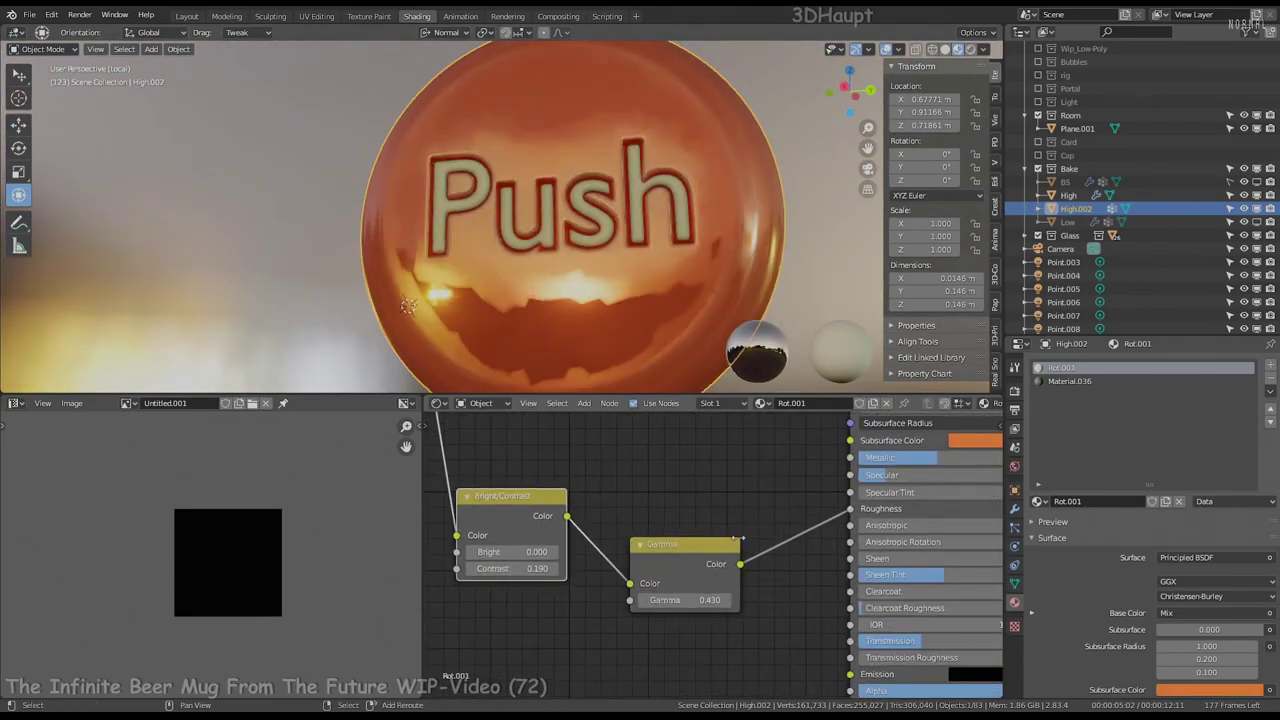
pyautogui.moveTo(709, 600); pyautogui.dragTo(680, 600)
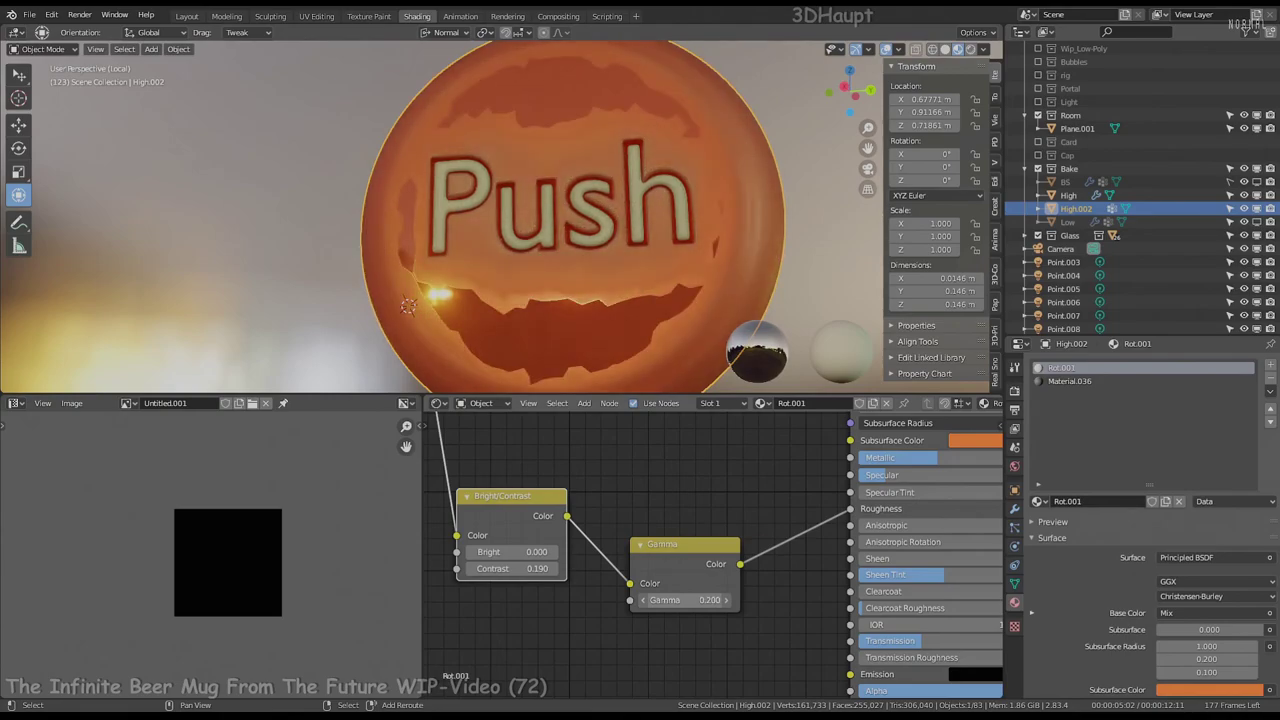
pyautogui.moveTo(510, 568)
pyautogui.mouseDown()
pyautogui.moveTo(540, 568)
pyautogui.moveTo(500, 568)
pyautogui.mouseUp()
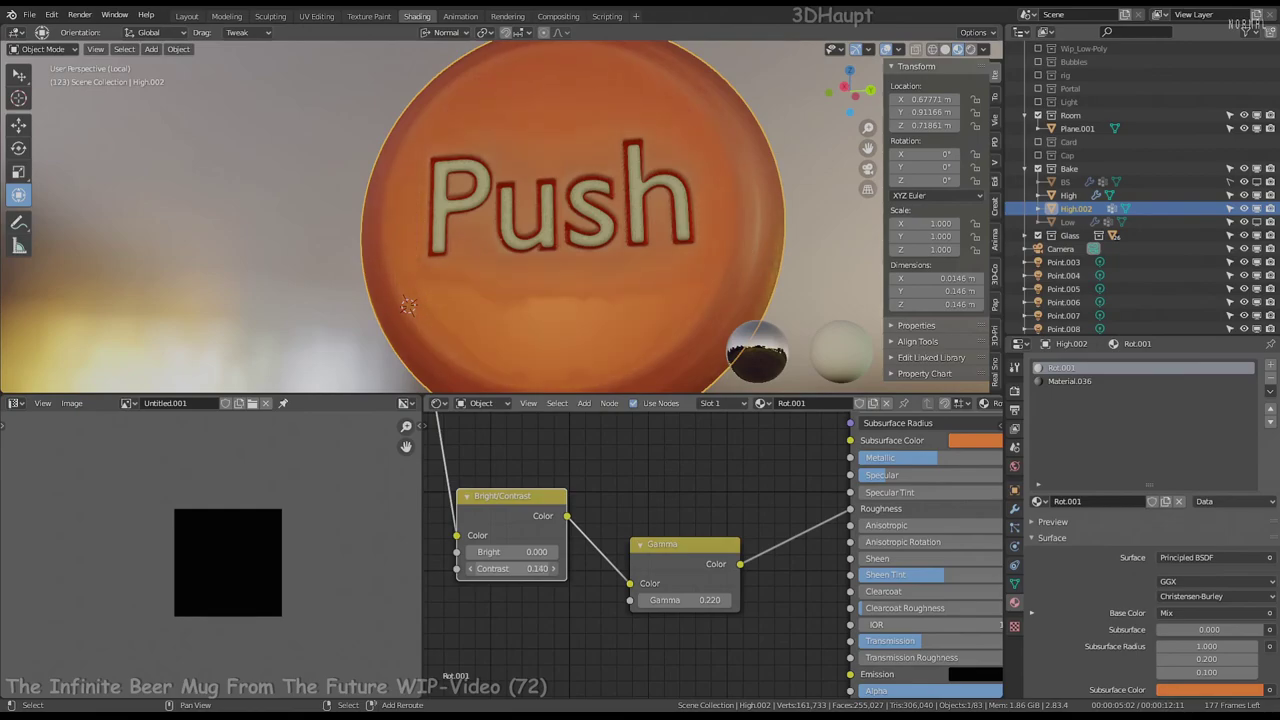
# Fine-tune the roughness Gamma to 0.350 while orbiting the button
pyautogui.moveTo(567, 231); pyautogui.dragTo(573, 215, button='middle')
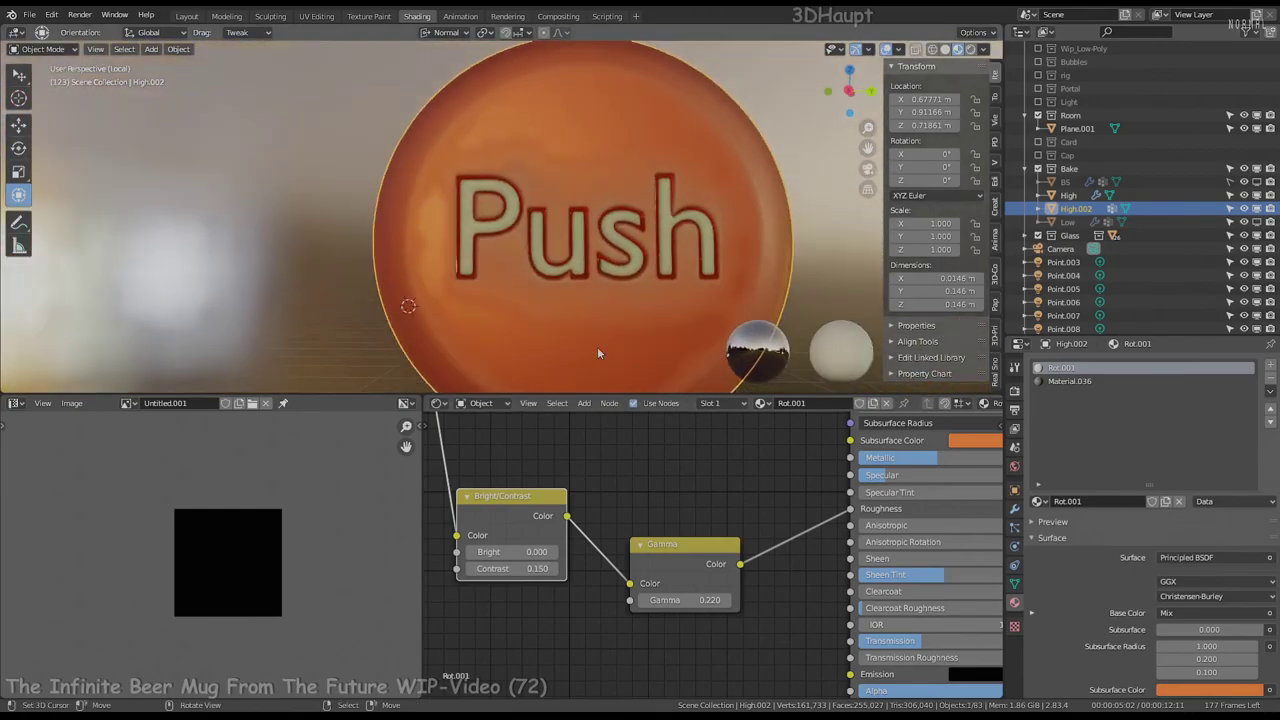
pyautogui.moveTo(573, 215); pyautogui.dragTo(637, 232, button='middle')
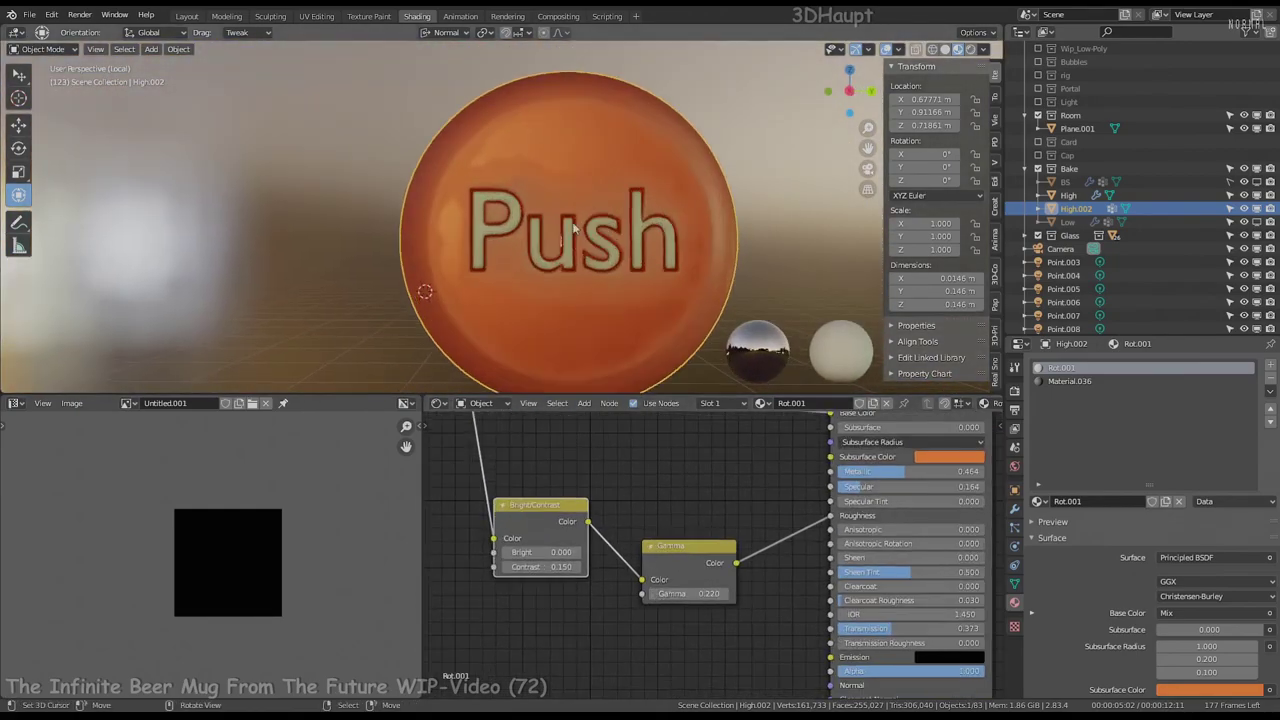
pyautogui.scroll(2, 650, 552)
pyautogui.moveTo(650, 552); pyautogui.dragTo(716, 546, button='middle')
pyautogui.moveTo(790, 581)
pyautogui.mouseDown()
pyautogui.moveTo(840, 581)
pyautogui.moveTo(770, 581)
pyautogui.mouseUp()
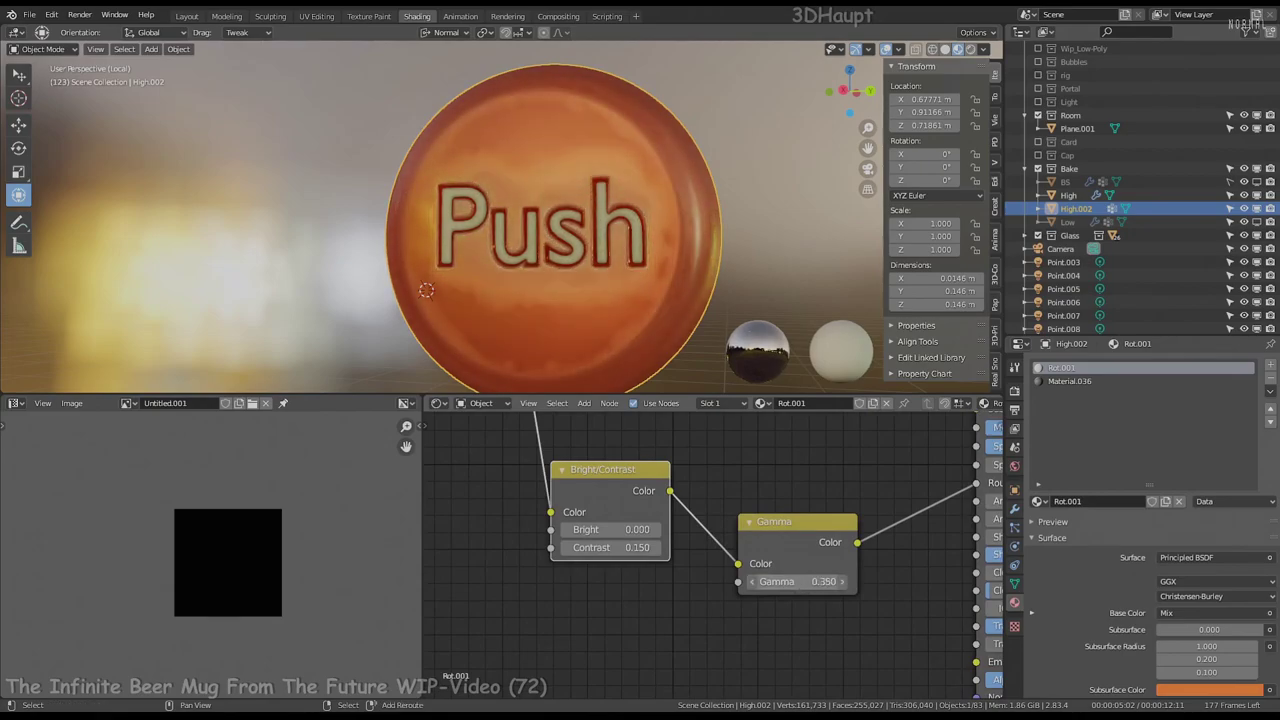
pyautogui.moveTo(470, 280)
pyautogui.mouseDown(button='middle')
pyautogui.moveTo(545, 195)
pyautogui.moveTo(638, 150)
pyautogui.mouseUp(button='middle')
# Put the Push button in Vertex Paint mode and select the Draw brush
pyautogui.press('z')
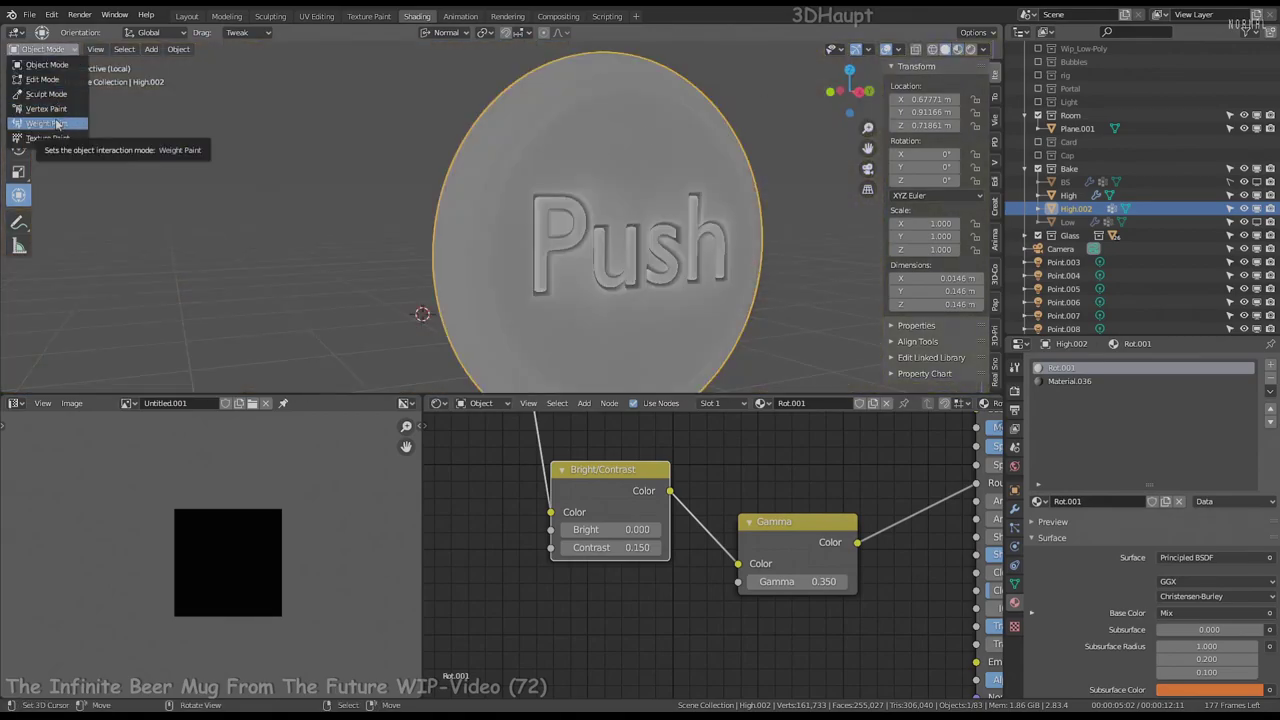
pyautogui.click(46, 108)
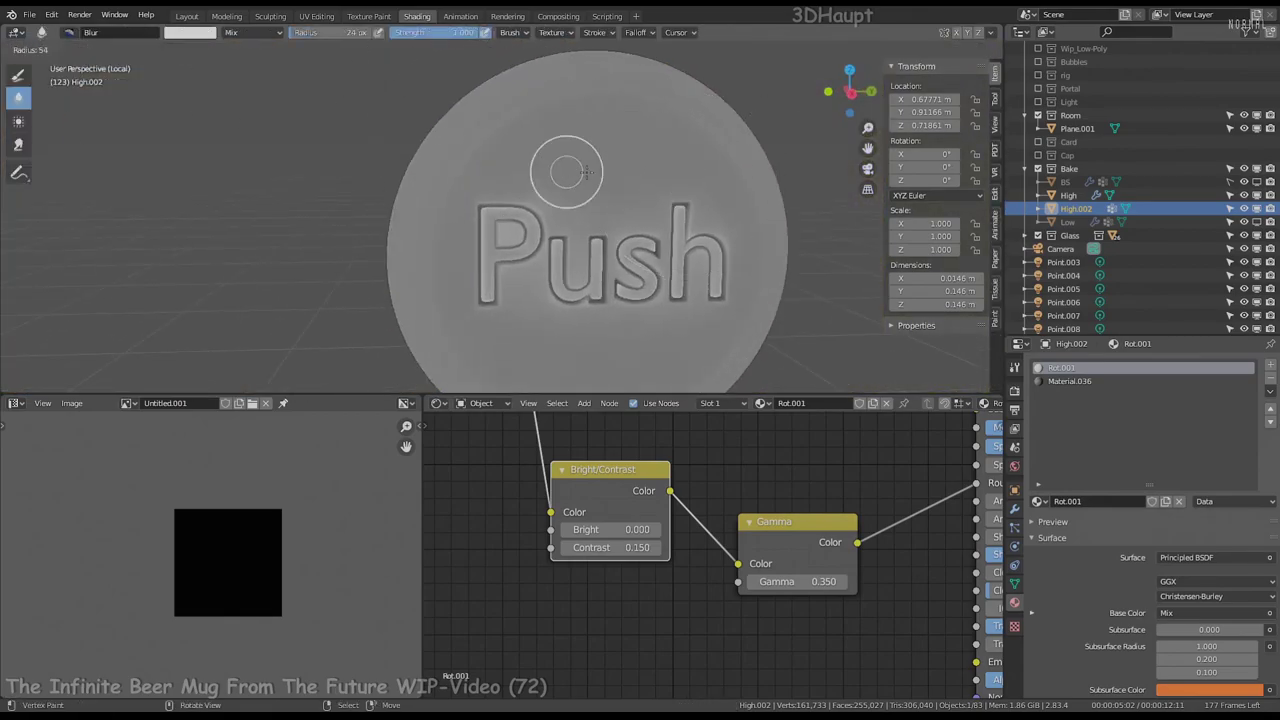
pyautogui.click(88, 49)
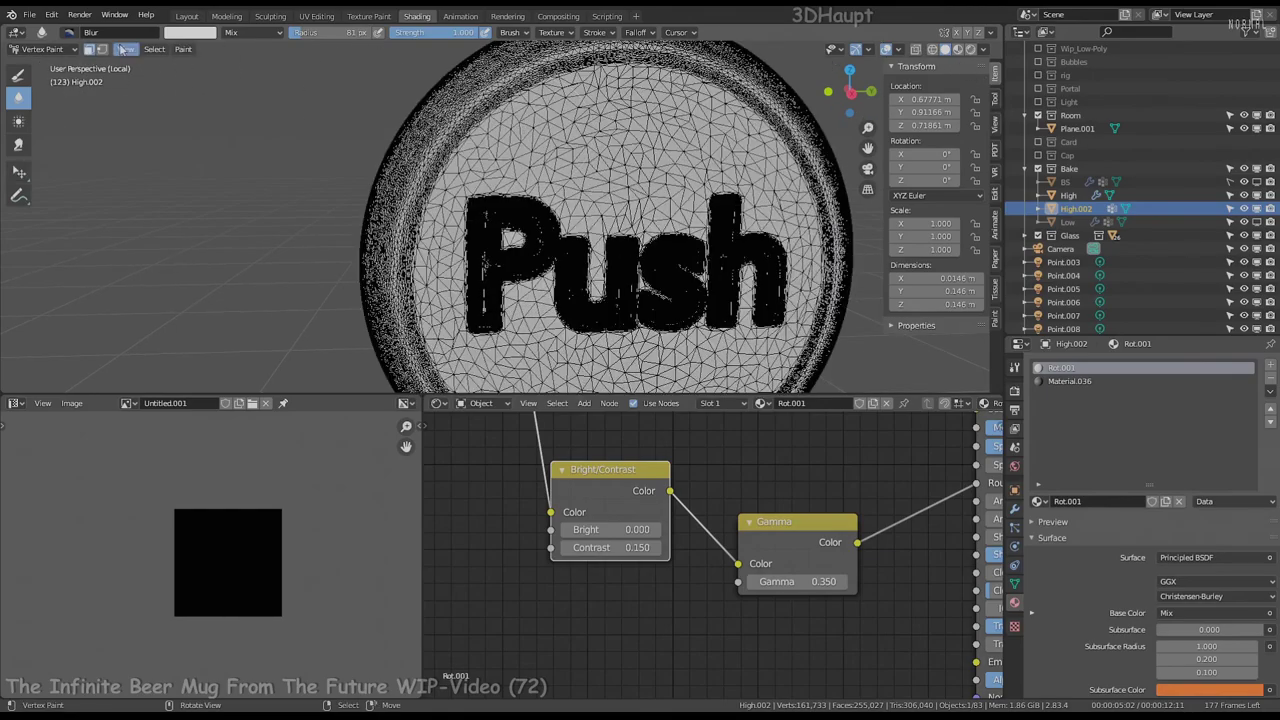
pyautogui.click(88, 49)
pyautogui.click(995, 96)
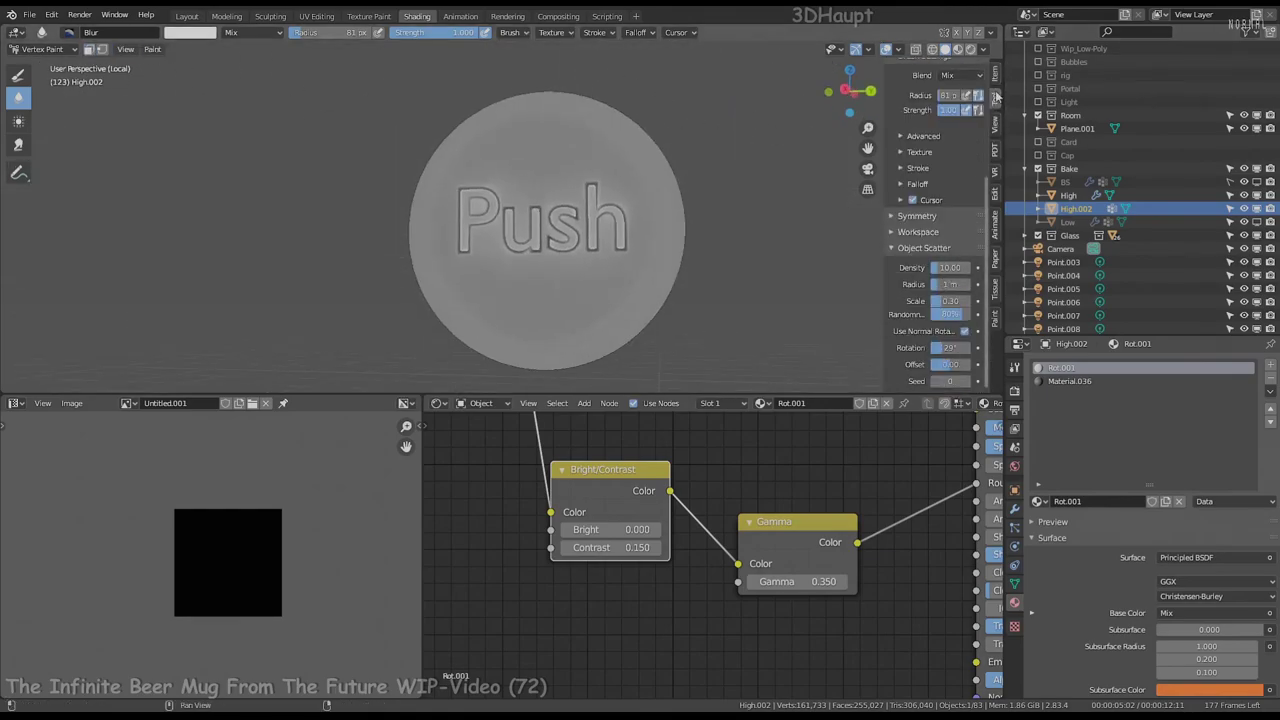
pyautogui.scroll(3, 940, 150)
pyautogui.click(935, 110)
pyautogui.click(565, 170)
# Open the brush texture properties, try the Noise texture type, then undo it
pyautogui.scroll(-2, 897, 178)
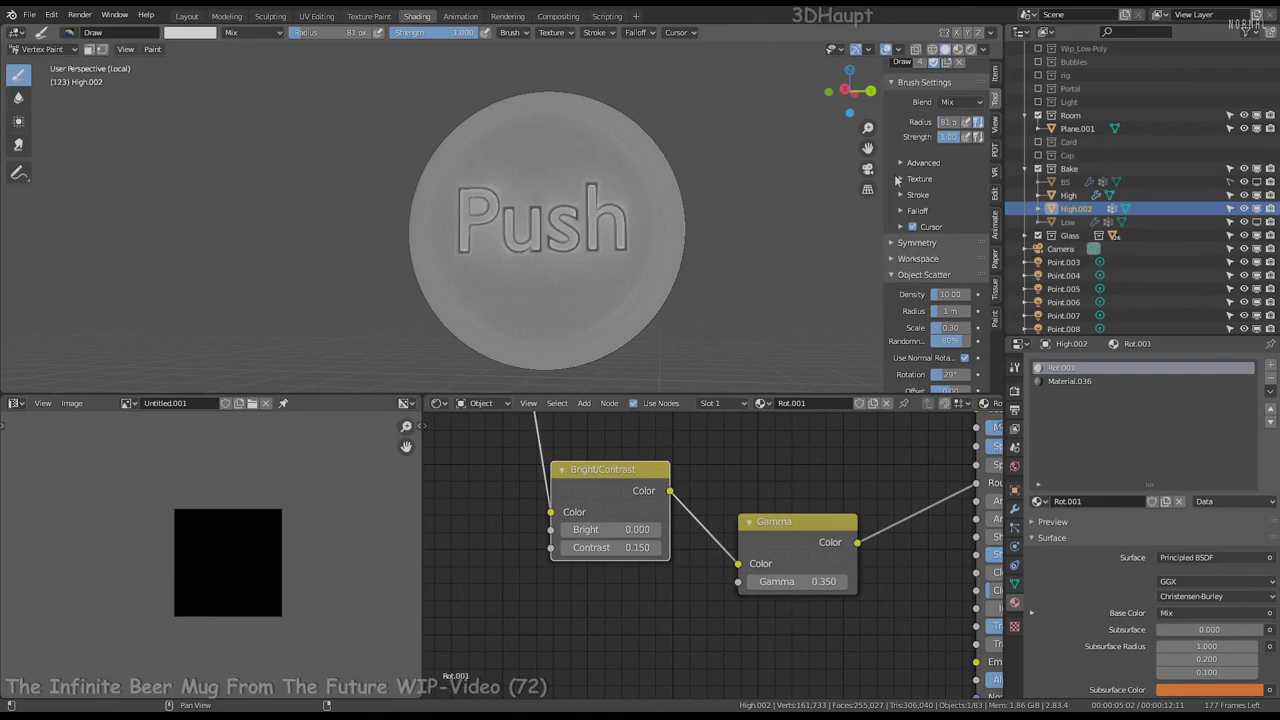
pyautogui.click(897, 178)
pyautogui.click(1014, 626)
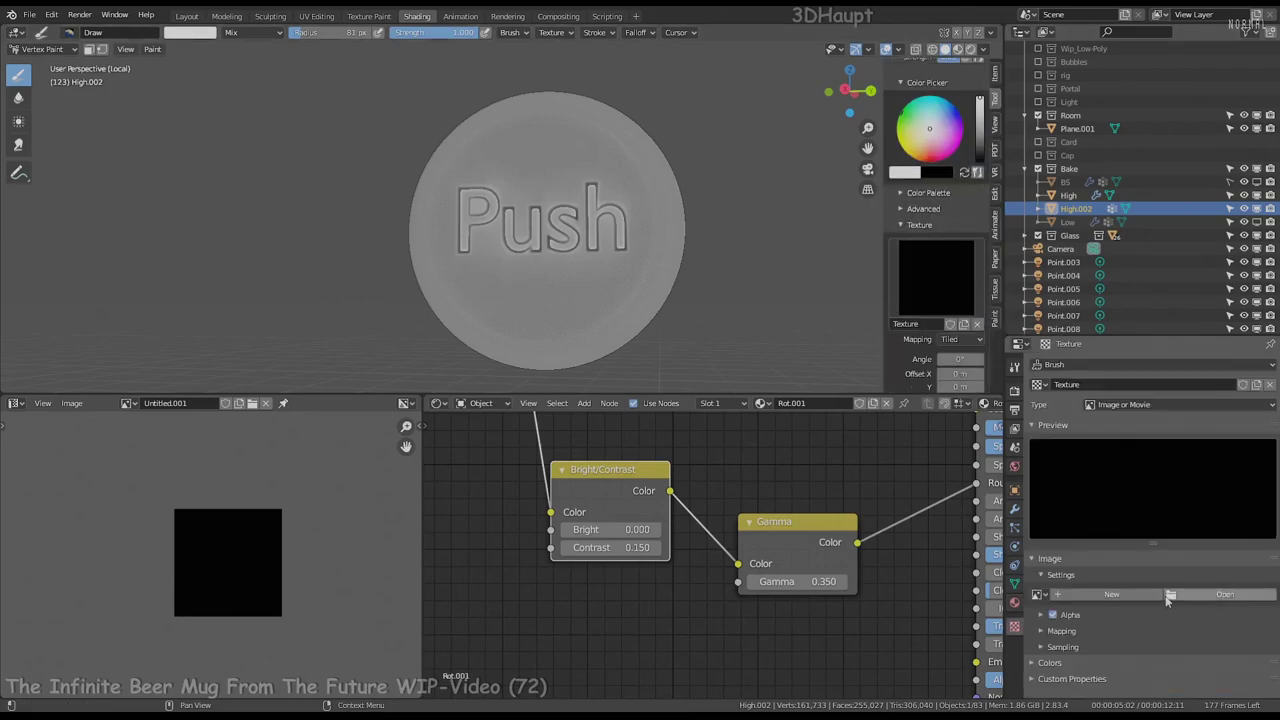
pyautogui.click(1110, 598)
pyautogui.click(1100, 640)
pyautogui.scroll(1, 554, 164)
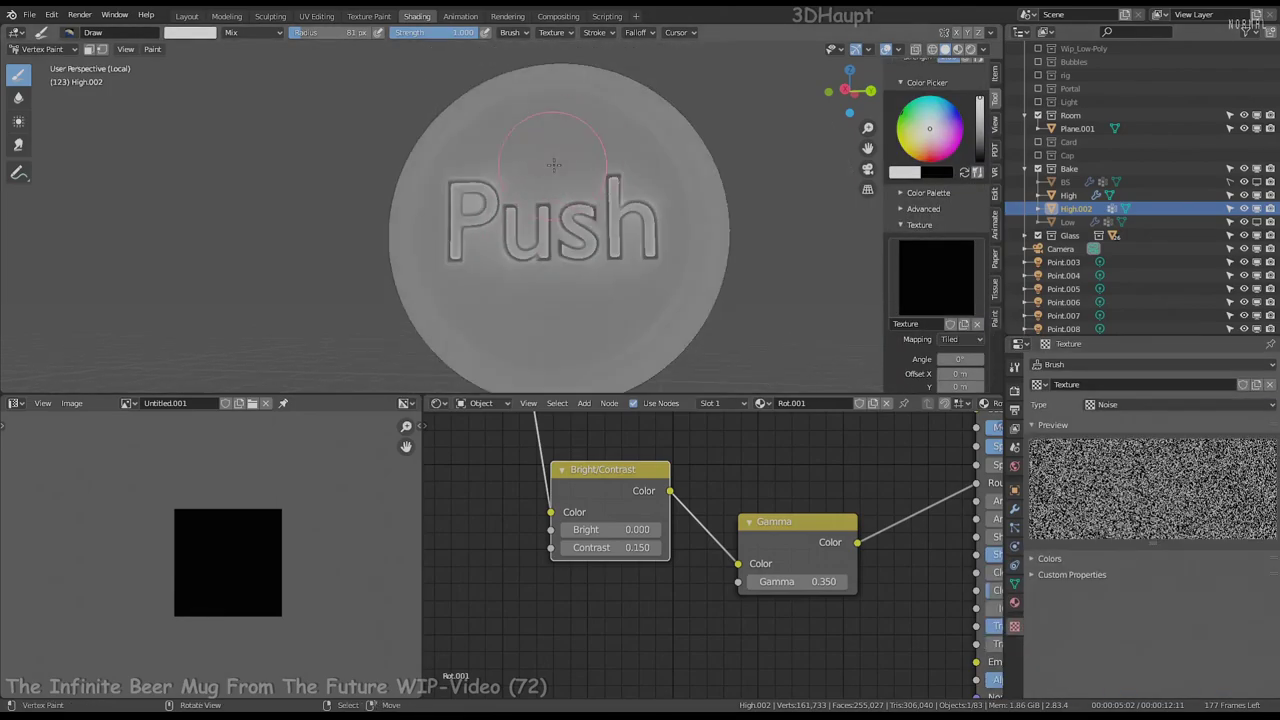
pyautogui.hotkey('ctrl', 'z')
pyautogui.hotkey('ctrl', 'z')
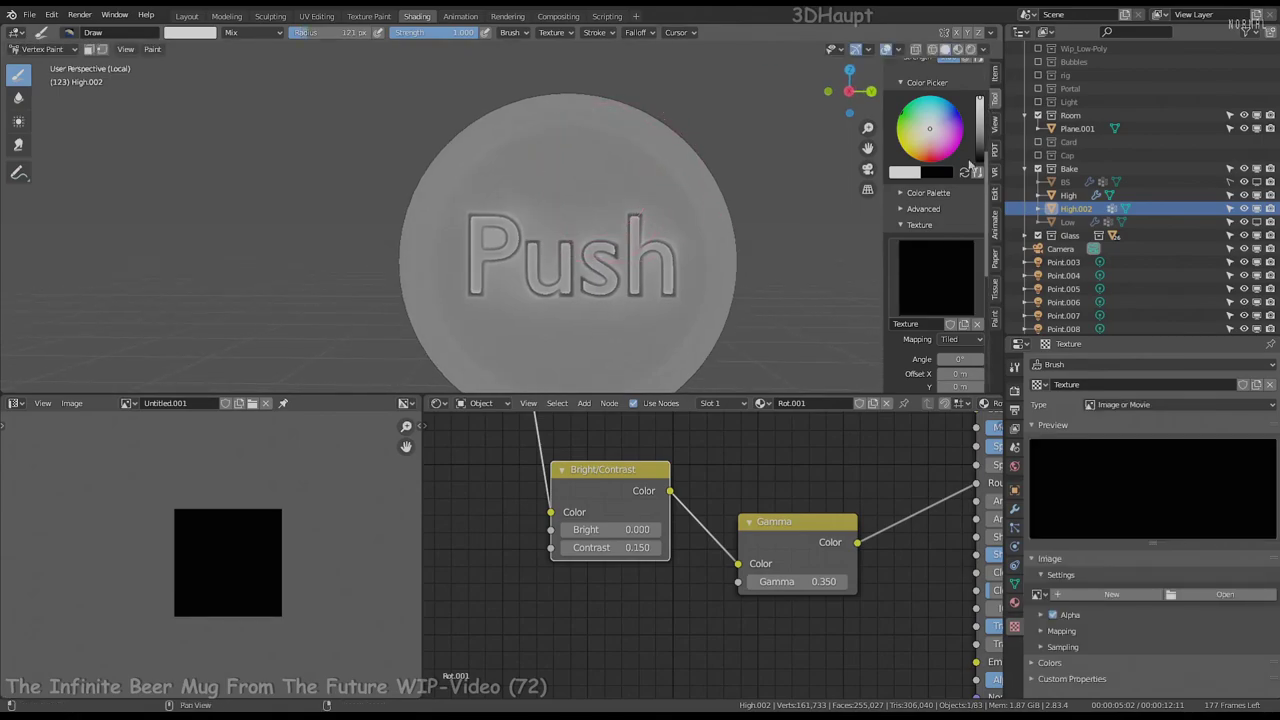
# Set the brush texture Type to Noise
pyautogui.scroll(3, 968, 166)
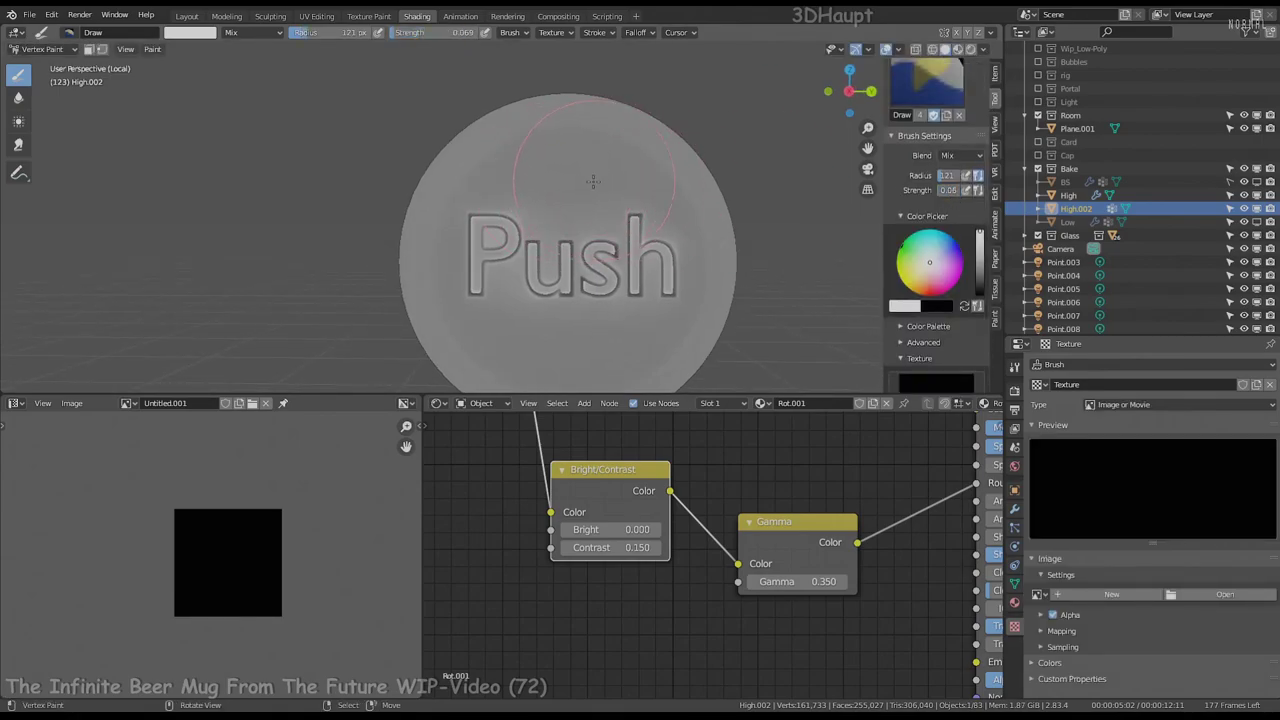
pyautogui.scroll(-2, 597, 191)
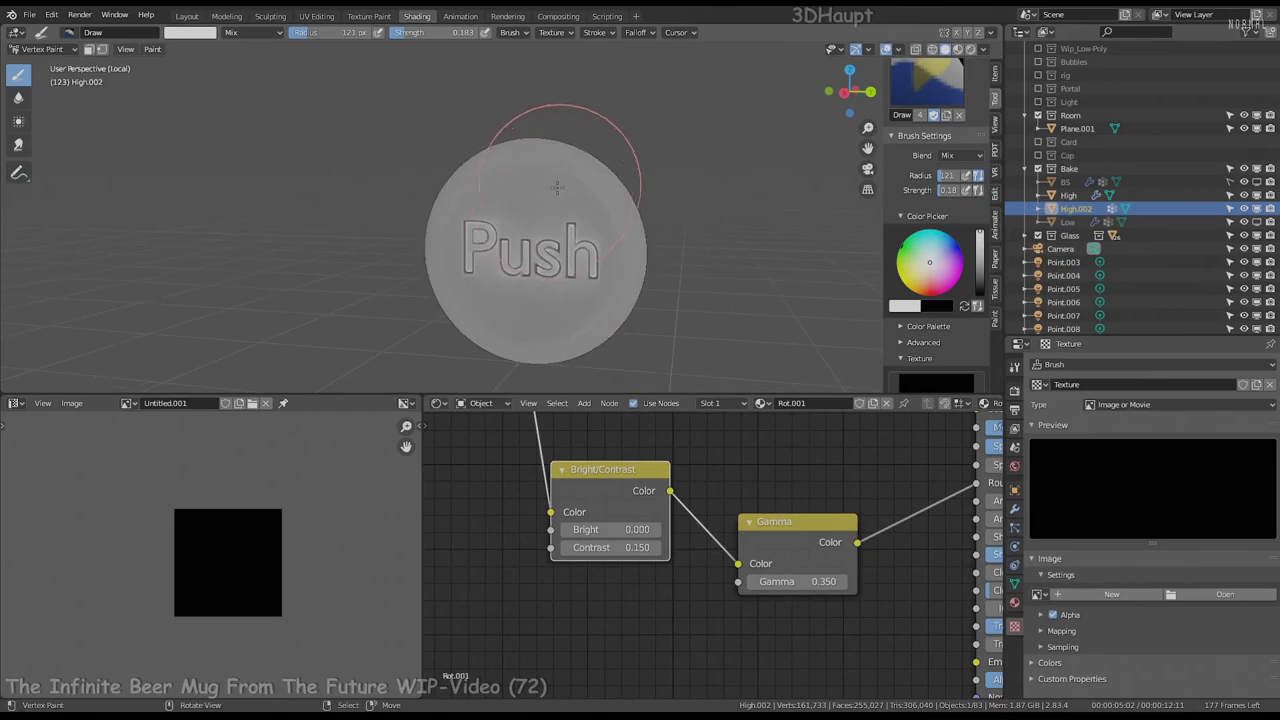
pyautogui.scroll(3, 544, 198)
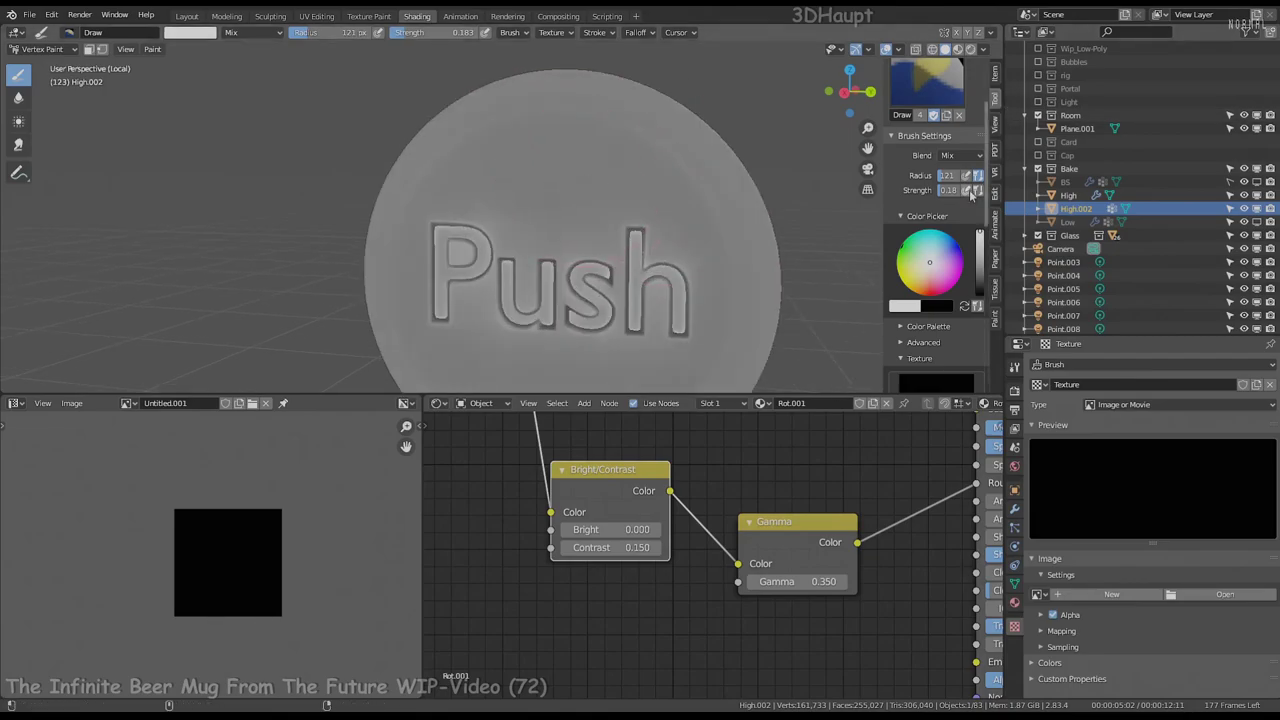
pyautogui.click(1140, 404)
pyautogui.click(1140, 538)
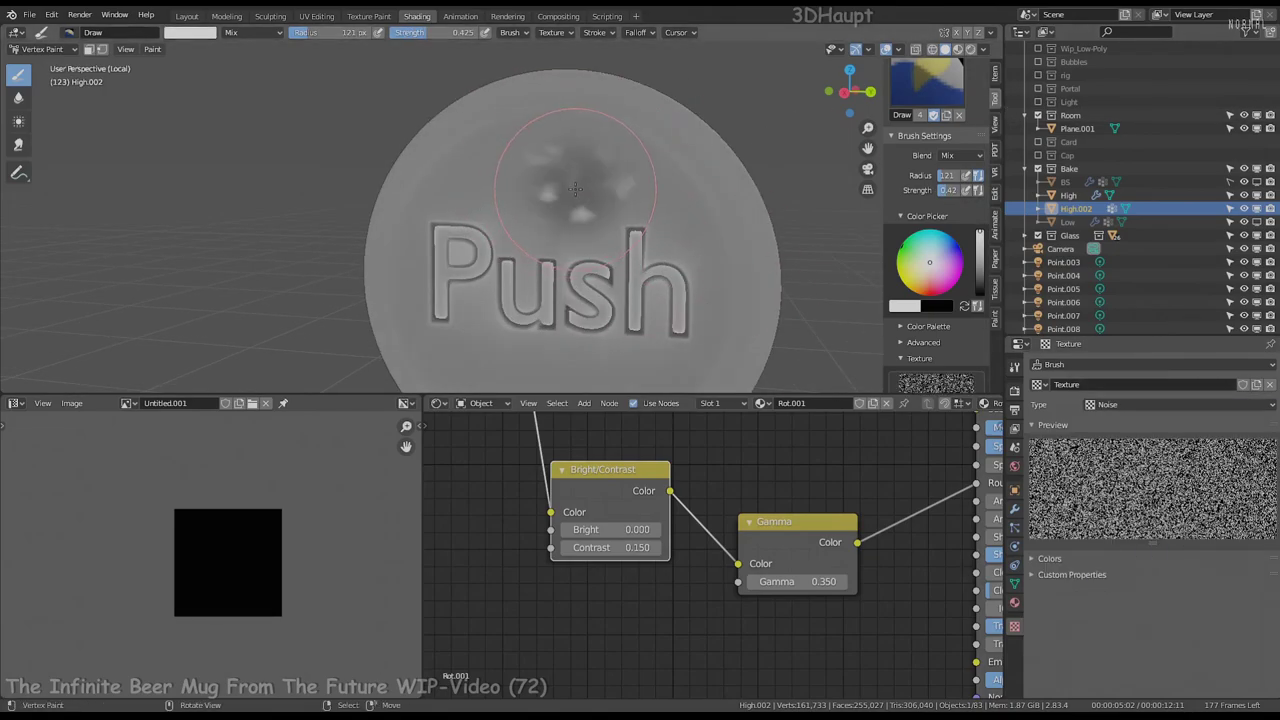
pyautogui.click(1180, 404)
pyautogui.click(1247, 482)
pyautogui.click(1125, 404)
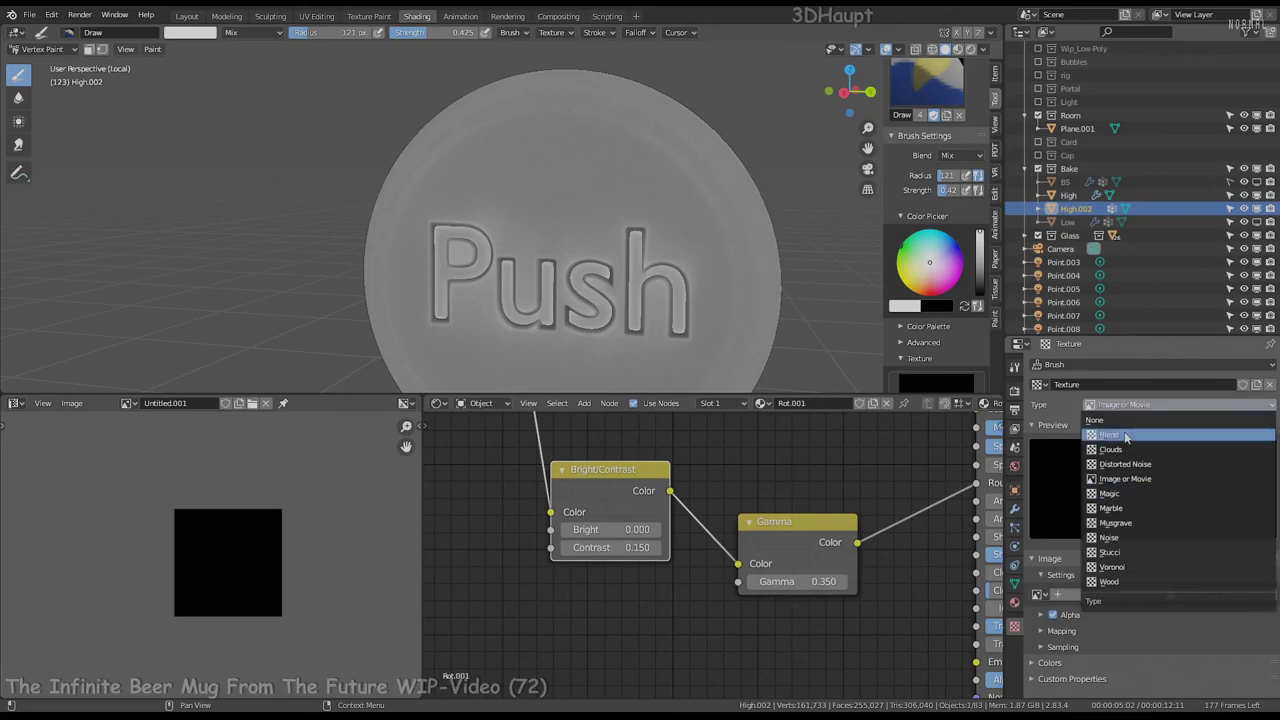
pyautogui.click(1110, 538)
# Try a noise texture Size Y of 0.1, then undo back to the default size
pyautogui.scroll(-1, 1150, 550)
pyautogui.scroll(-3, 957, 328)
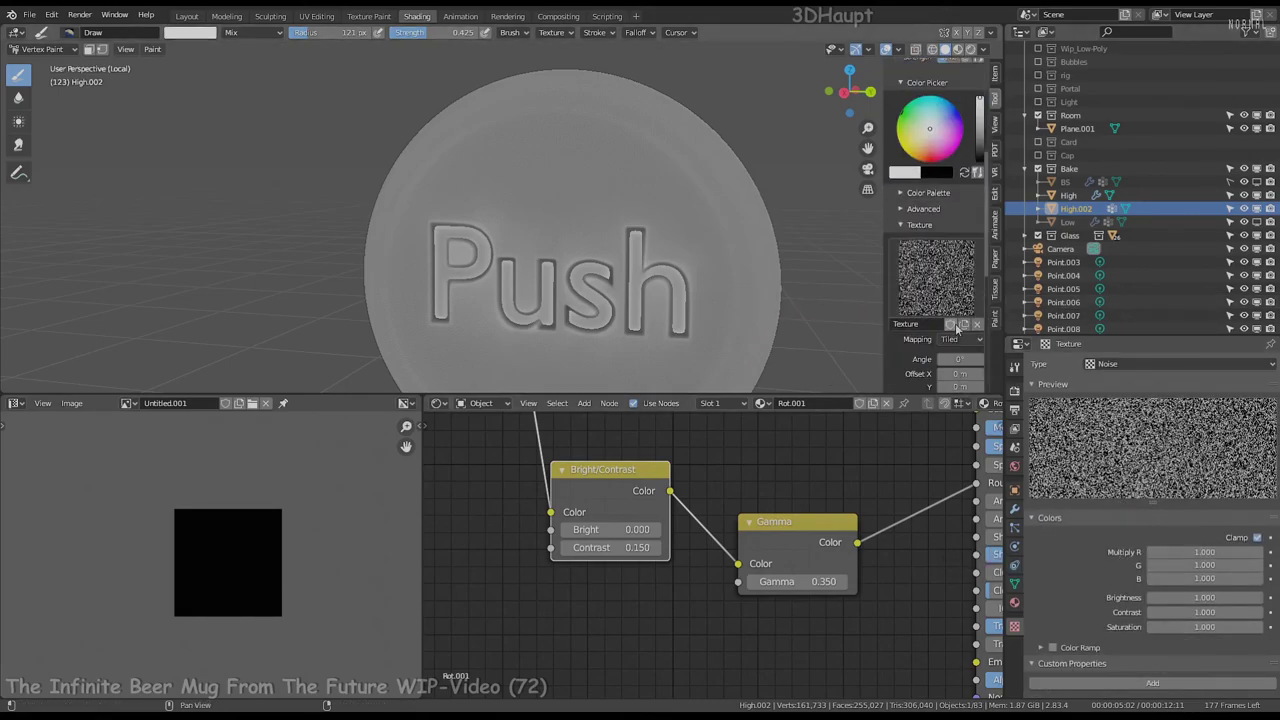
pyautogui.scroll(-3, 957, 328)
pyautogui.click(942, 321)
pyautogui.write('0')
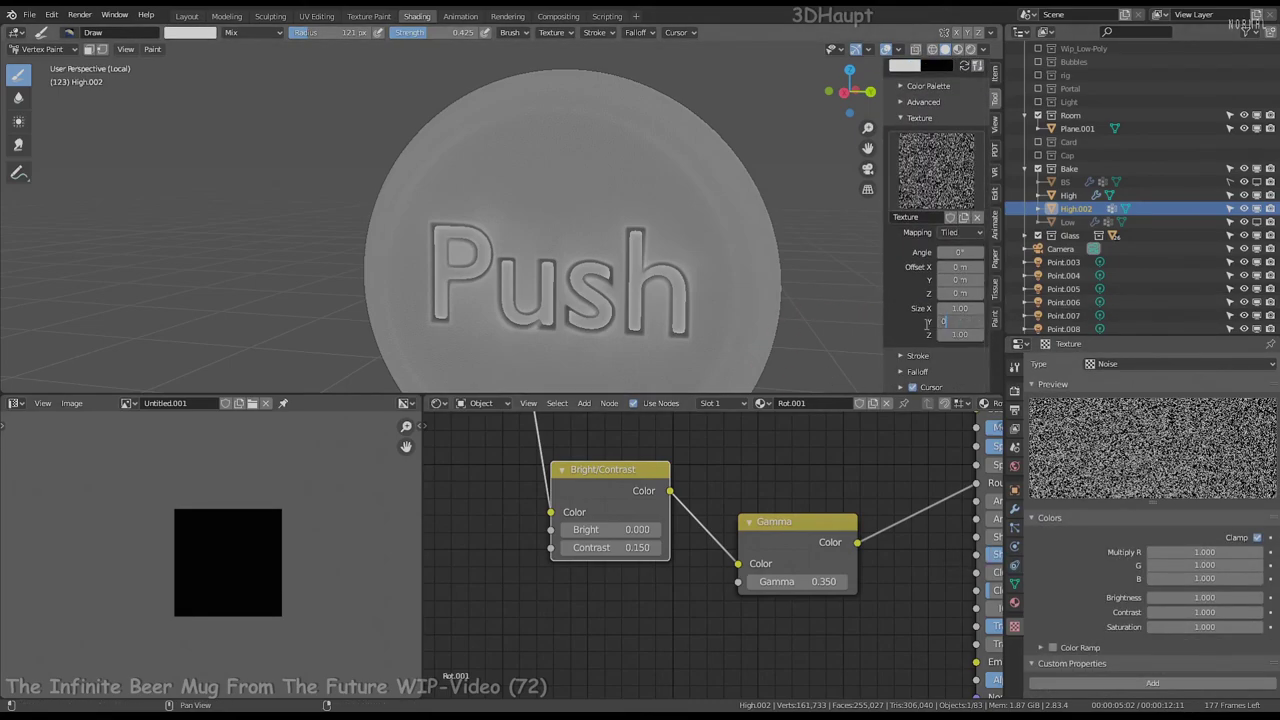
pyautogui.write('.1')
pyautogui.press('Return')
pyautogui.scroll(-3, 960, 300)
pyautogui.scroll(1, 978, 262)
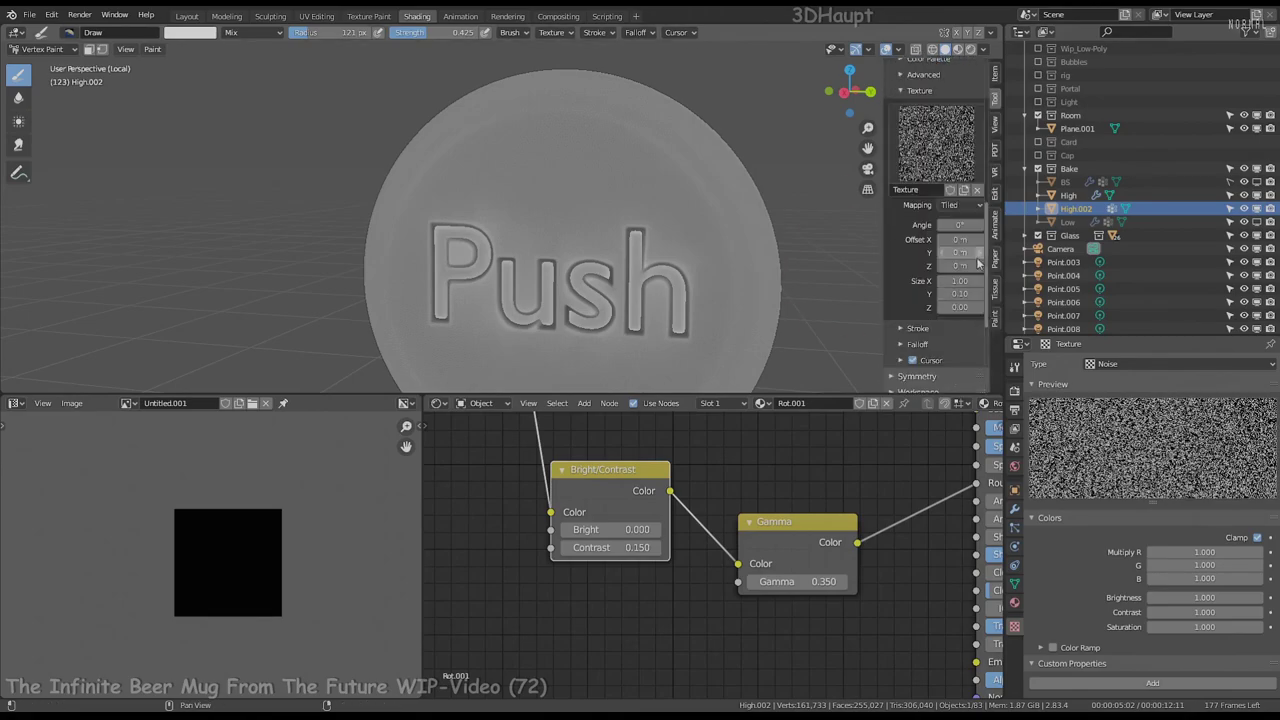
pyautogui.hotkey('ctrl', 'z')
pyautogui.scroll(-1, 918, 272)
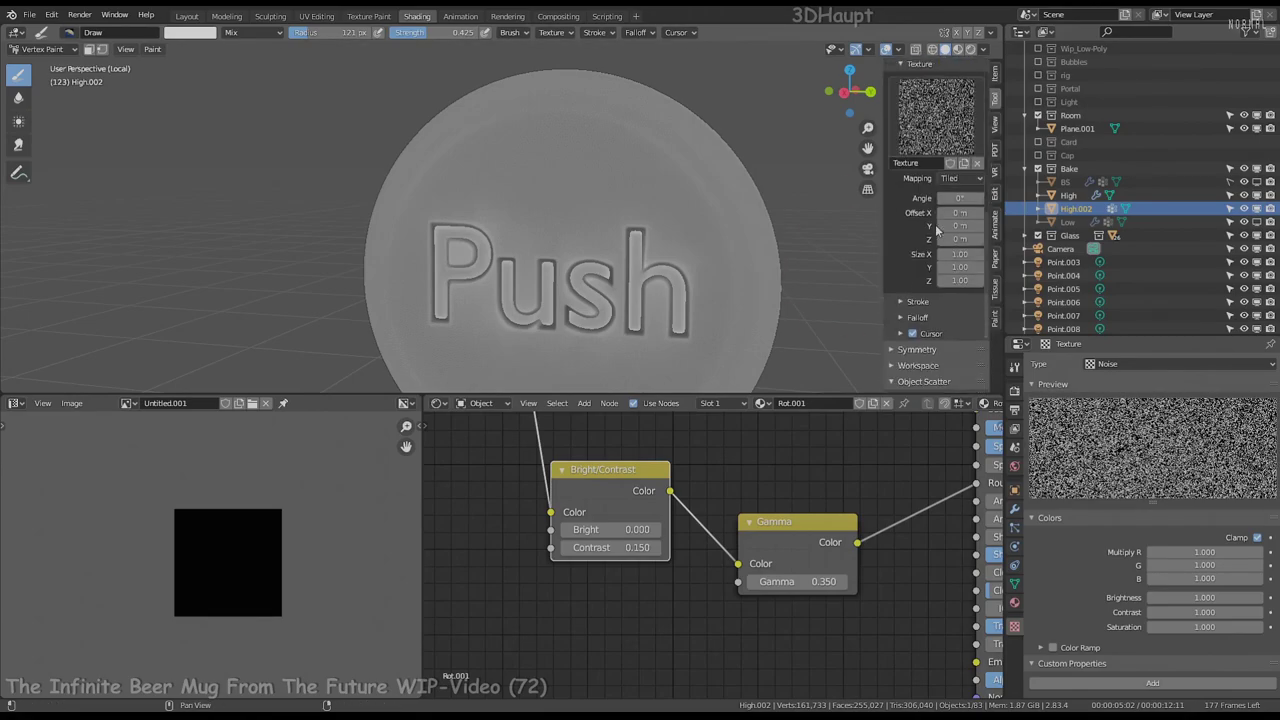
pyautogui.press('KP_1')
pyautogui.hotkey('ctrl', 'z')
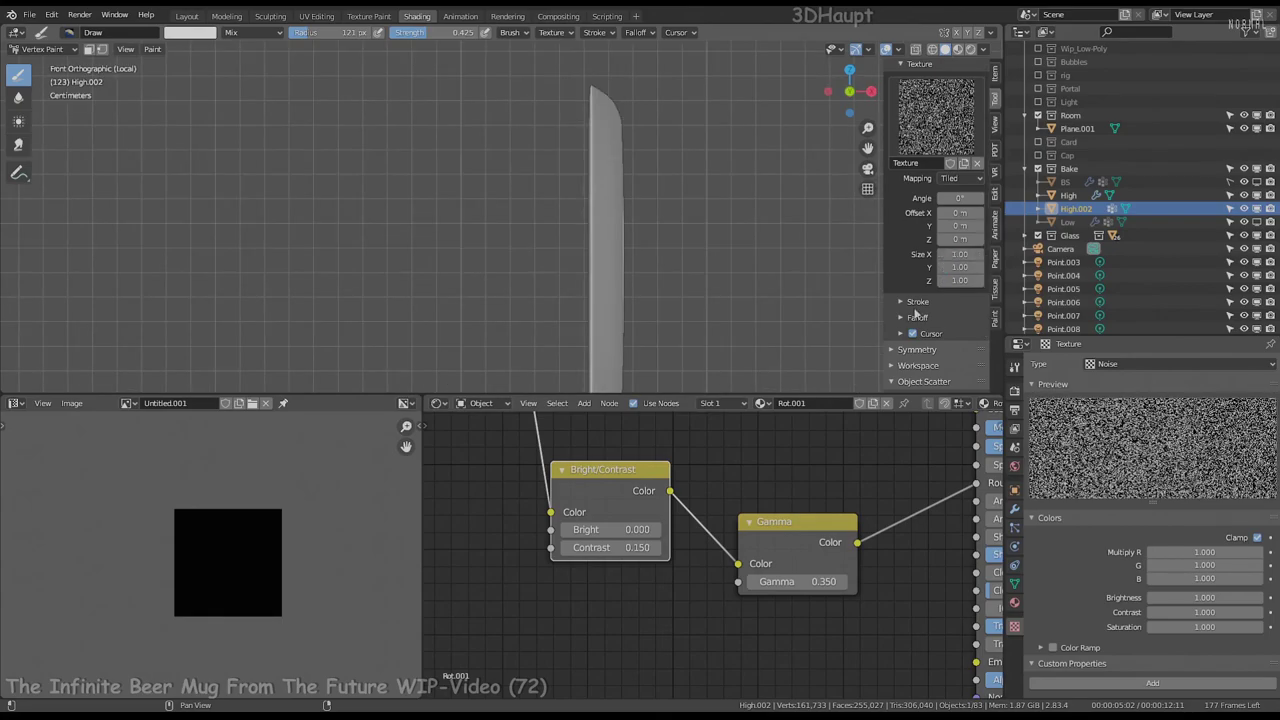
# Paint noisy dark strokes across the Push button and inspect them in Material Preview
pyautogui.scroll(1, 940, 250)
pyautogui.moveTo(700, 200); pyautogui.dragTo(586, 186, button='middle')
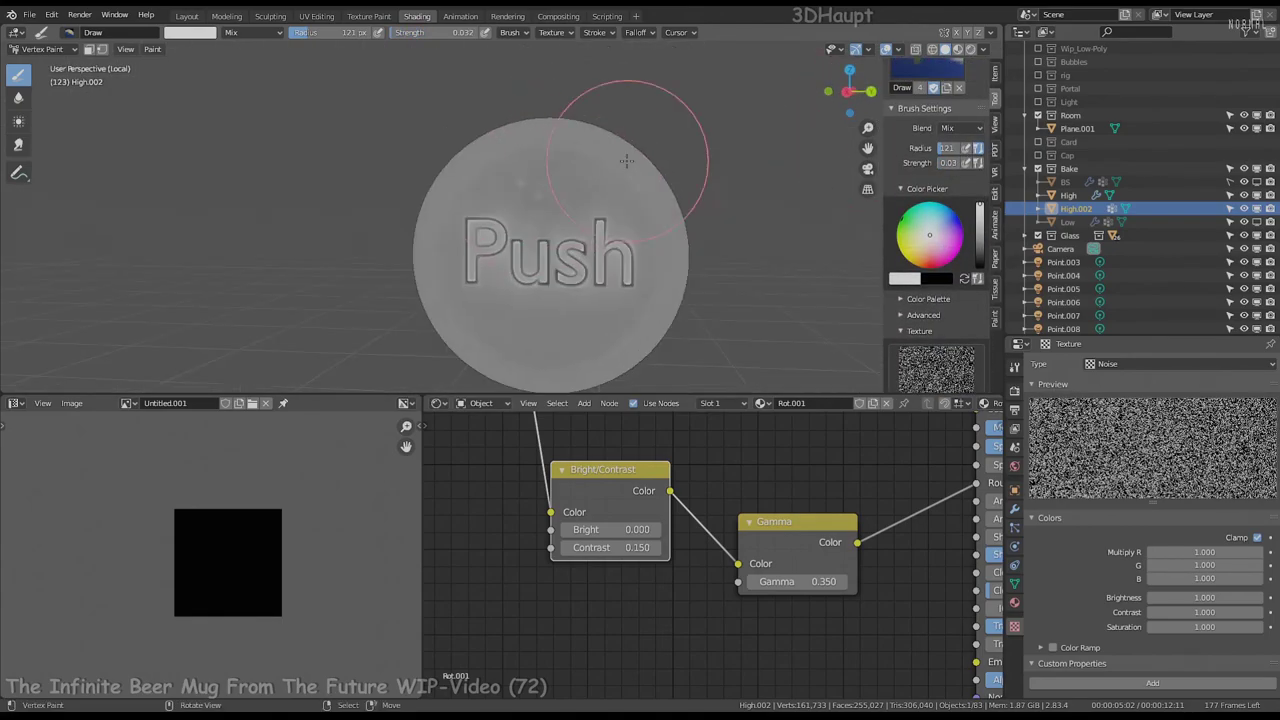
pyautogui.moveTo(628, 147); pyautogui.dragTo(617, 291, button='middle')
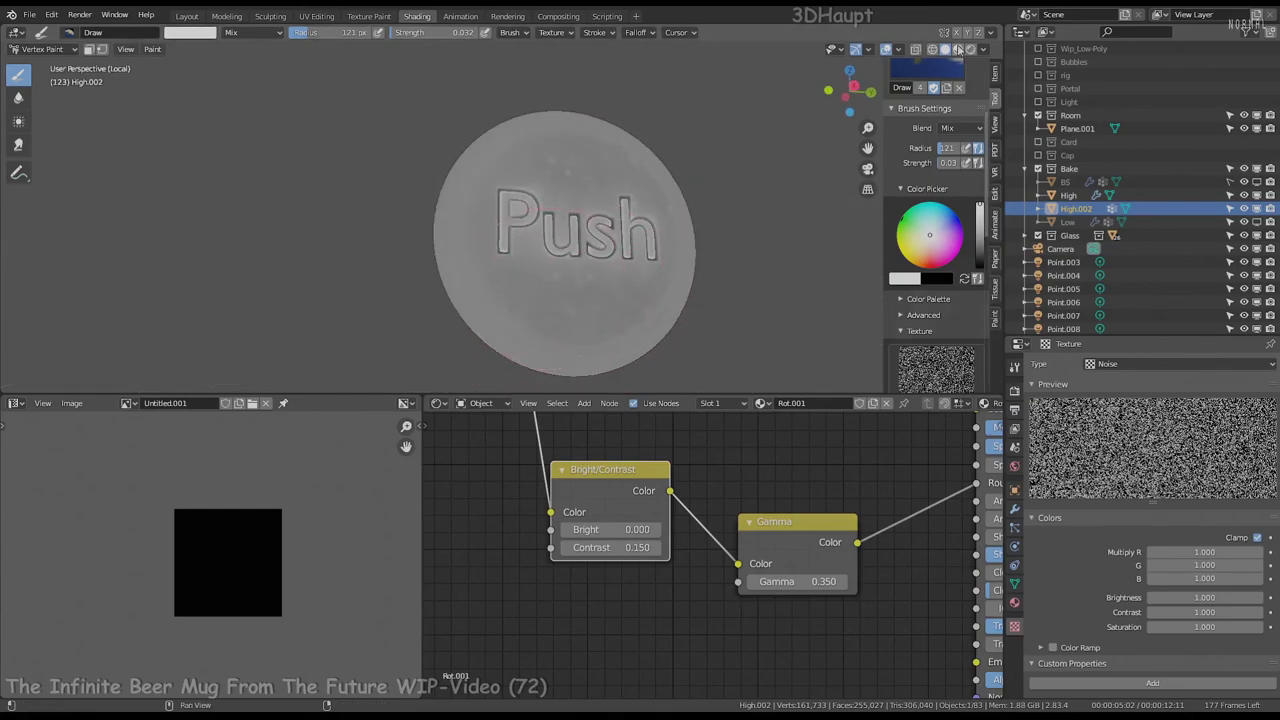
pyautogui.press('z')
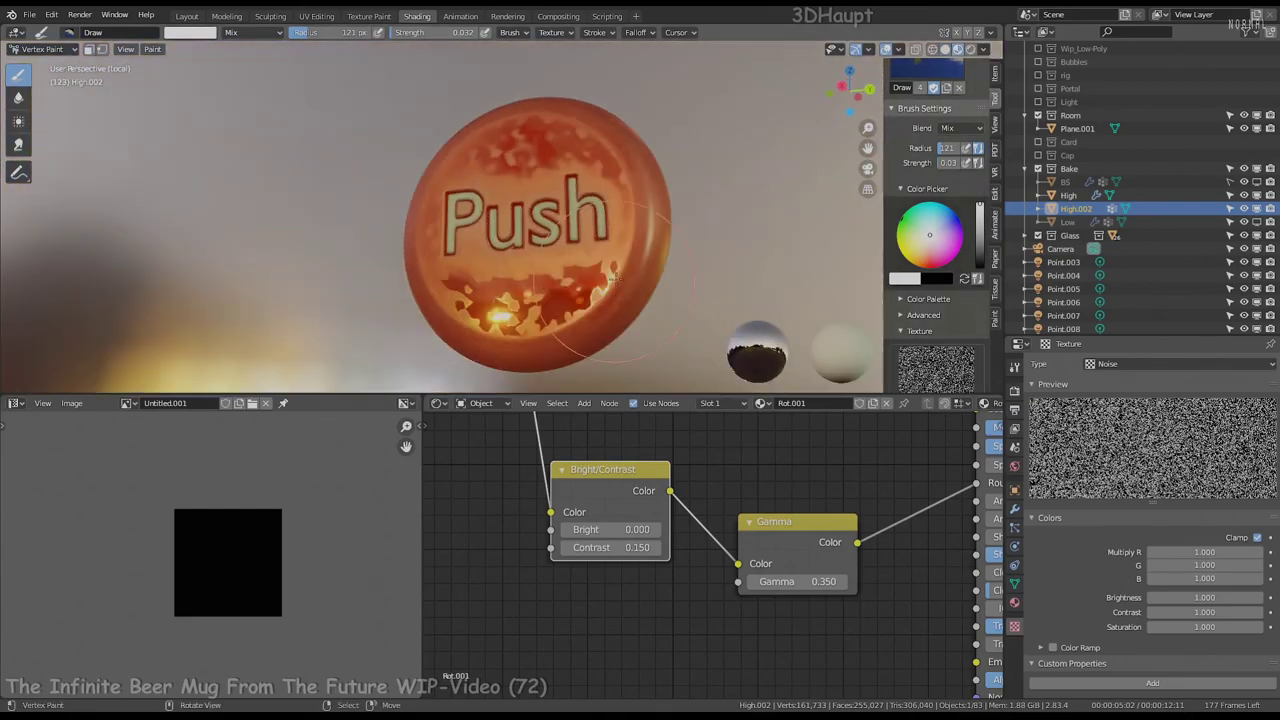
pyautogui.moveTo(487, 201)
pyautogui.mouseDown(button='middle')
pyautogui.moveTo(577, 189)
pyautogui.moveTo(567, 152)
pyautogui.mouseUp(button='middle')
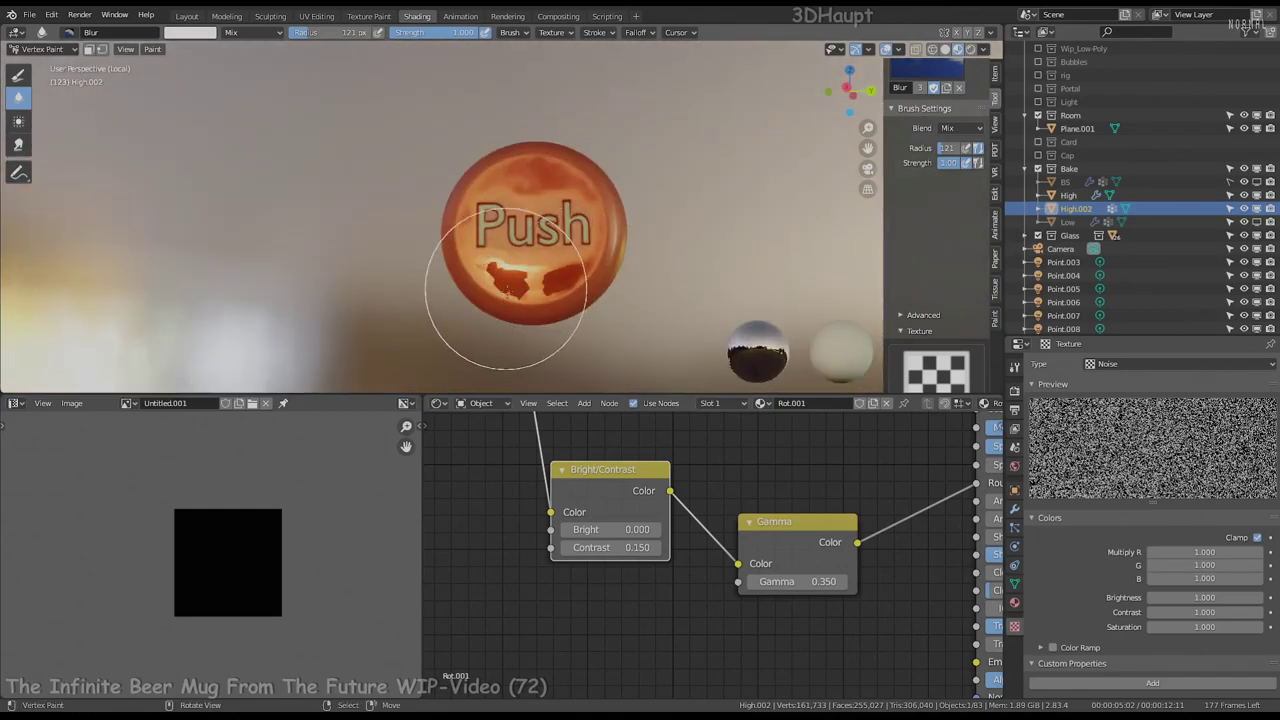
pyautogui.moveTo(581, 281); pyautogui.dragTo(520, 260, button='middle')
# Return to Object Mode and drag the mask nodes to Gamma 1.000, Bright 1.440, Contrast 2.900
pyautogui.click(40, 49)
pyautogui.click(50, 60)
pyautogui.moveTo(806, 581); pyautogui.dragTo(680, 571, button='middle')
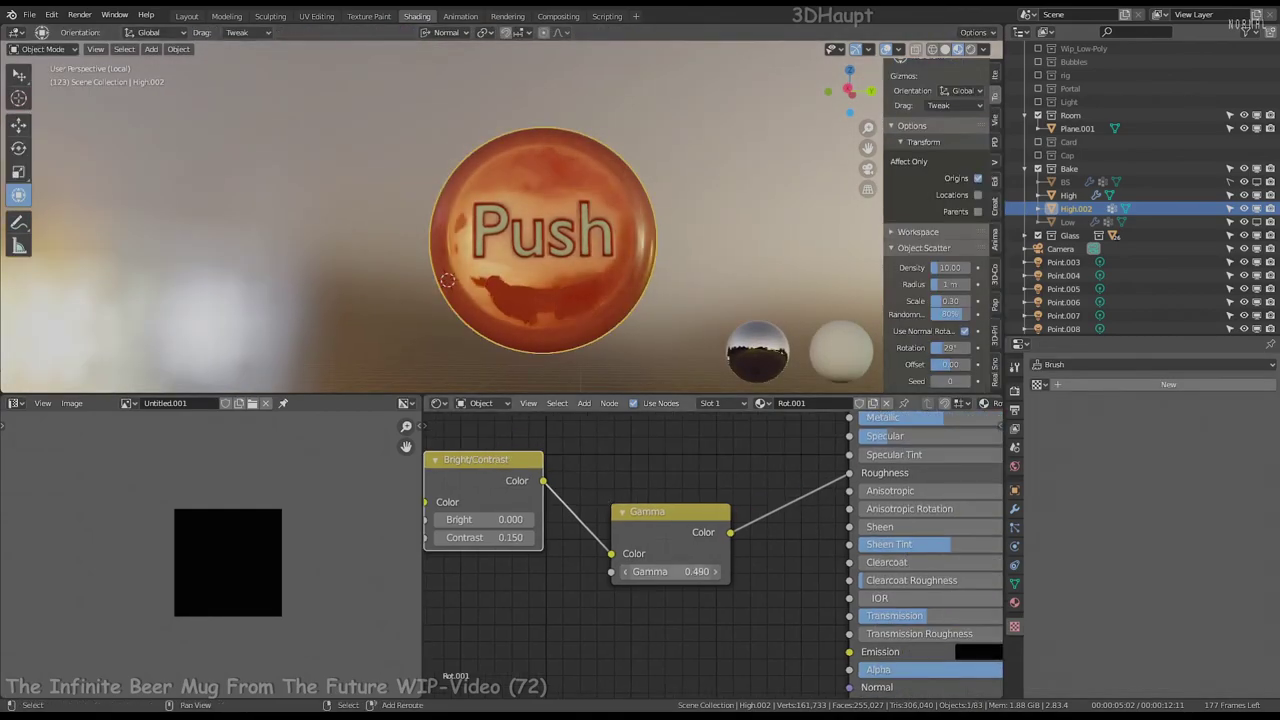
pyautogui.moveTo(680, 571); pyautogui.dragTo(481, 538)
pyautogui.moveTo(481, 538); pyautogui.dragTo(530, 526, button='middle')
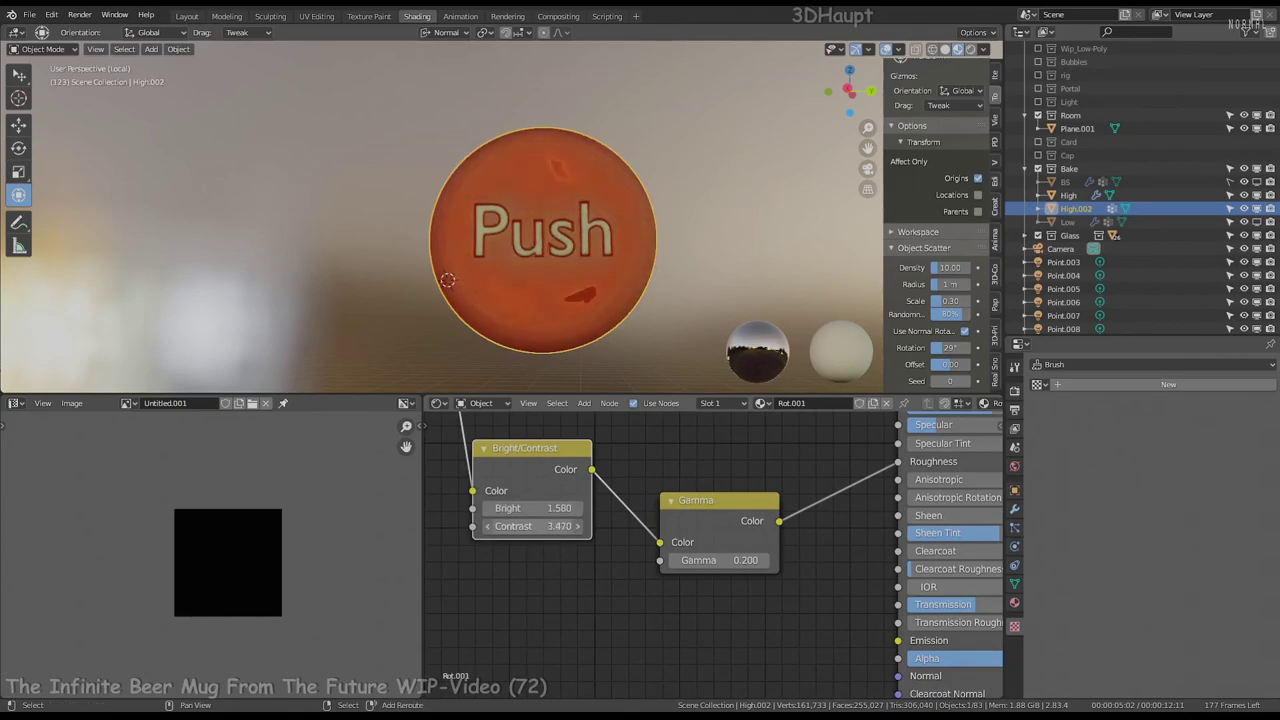
pyautogui.moveTo(545, 526); pyautogui.dragTo(550, 526)
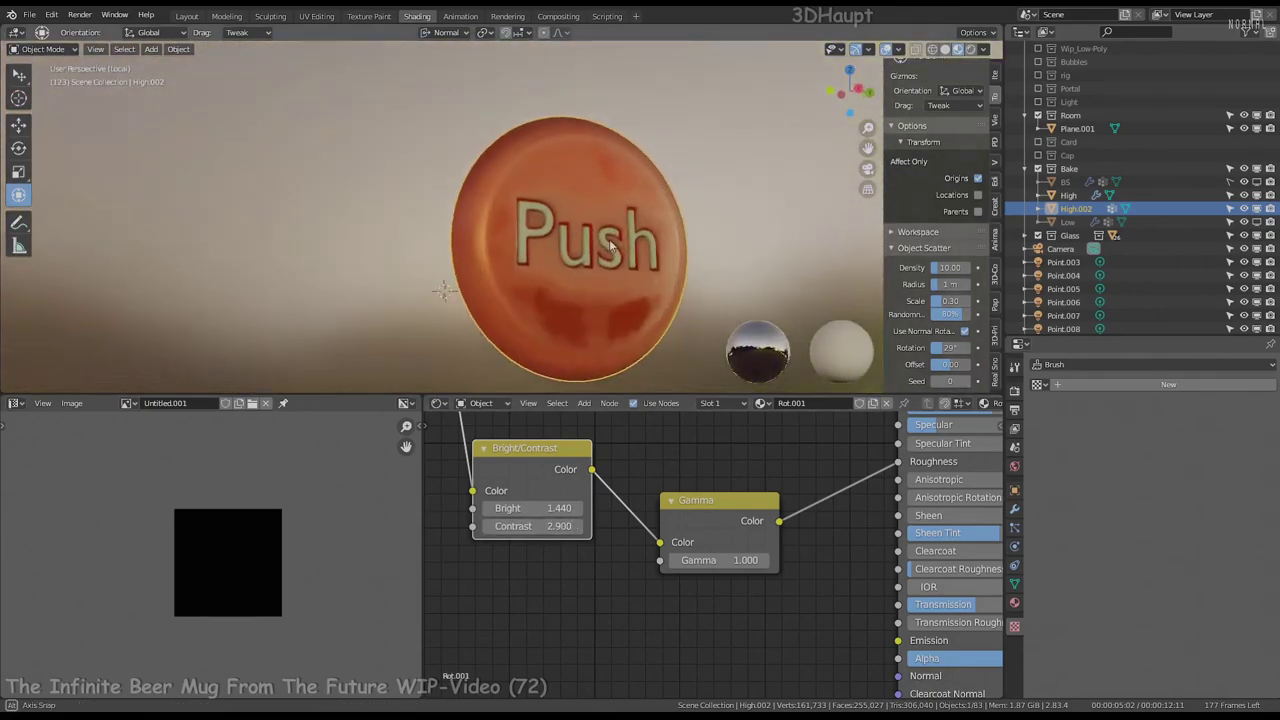
# Switch back to Vertex Paint and raise the Bright/Contrast node's Bright value
pyautogui.click(42, 49)
pyautogui.click(45, 112)
pyautogui.moveTo(636, 250); pyautogui.dragTo(664, 287, button='middle')
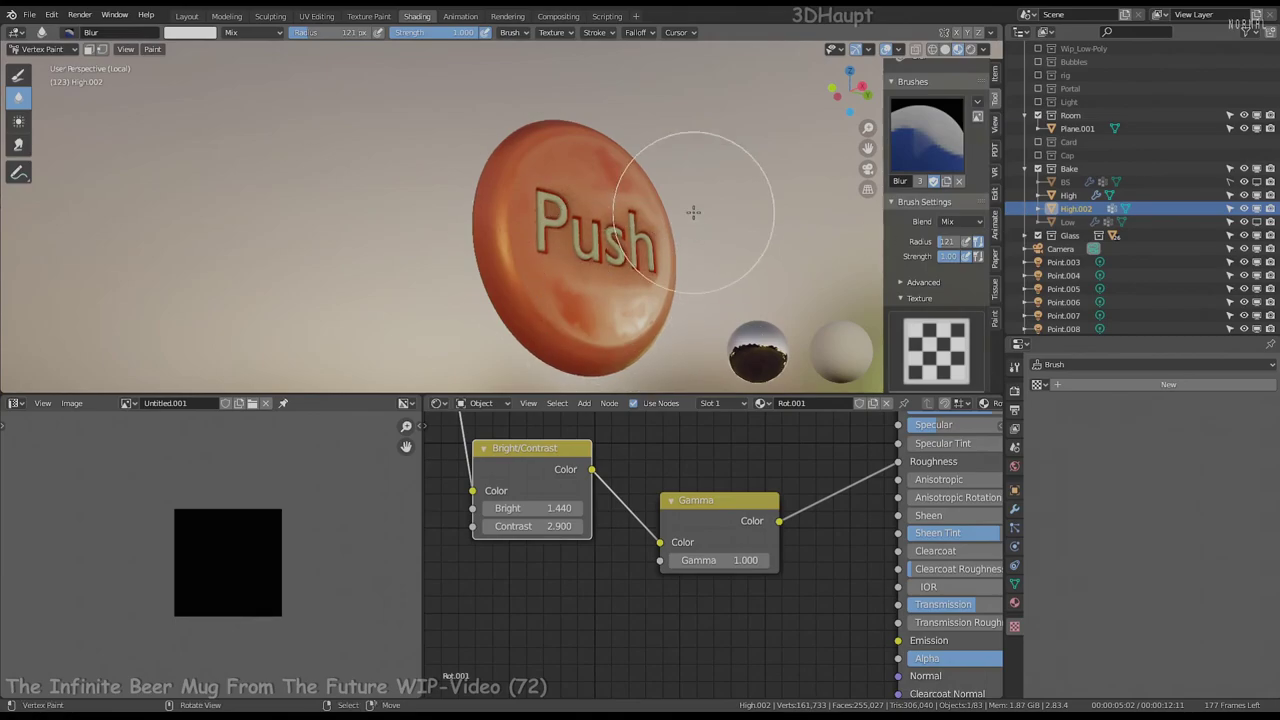
pyautogui.moveTo(693, 212); pyautogui.dragTo(718, 366, button='middle')
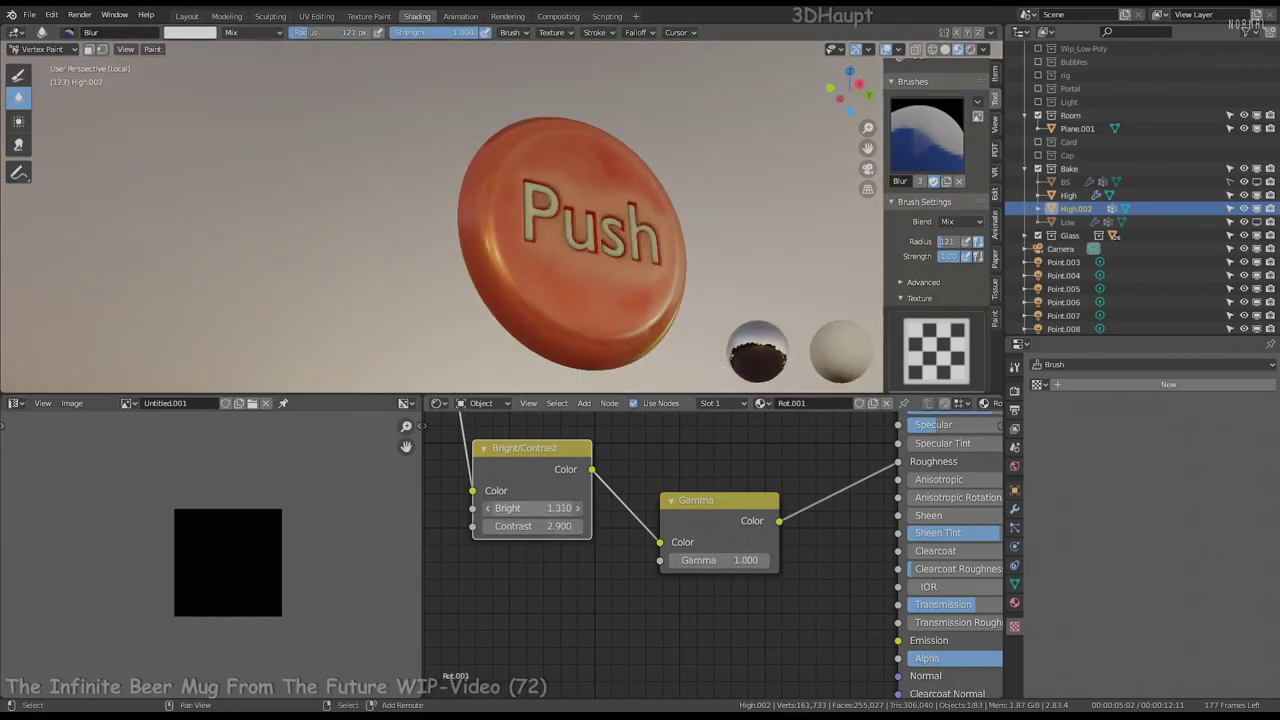
pyautogui.click(577, 508)
pyautogui.scroll(3, 529, 271)
pyautogui.moveTo(529, 271); pyautogui.dragTo(522, 259, button='middle')
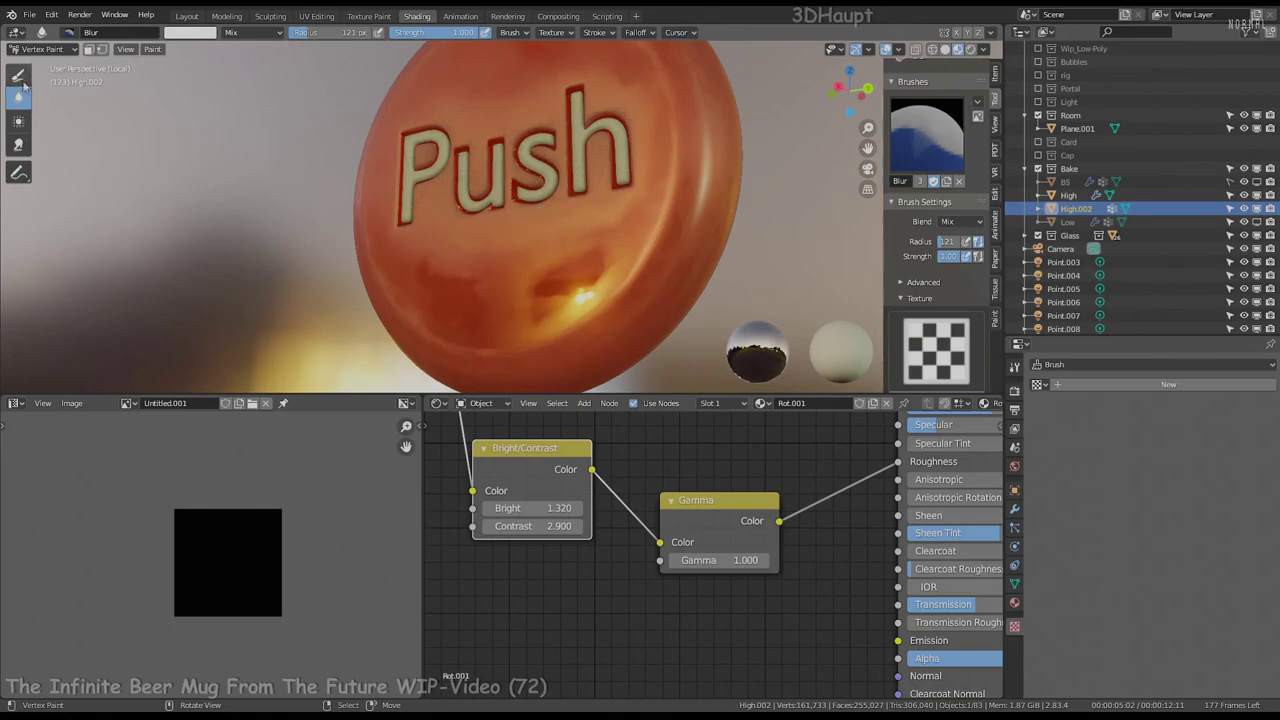
pyautogui.press('z')
pyautogui.click(957, 49)
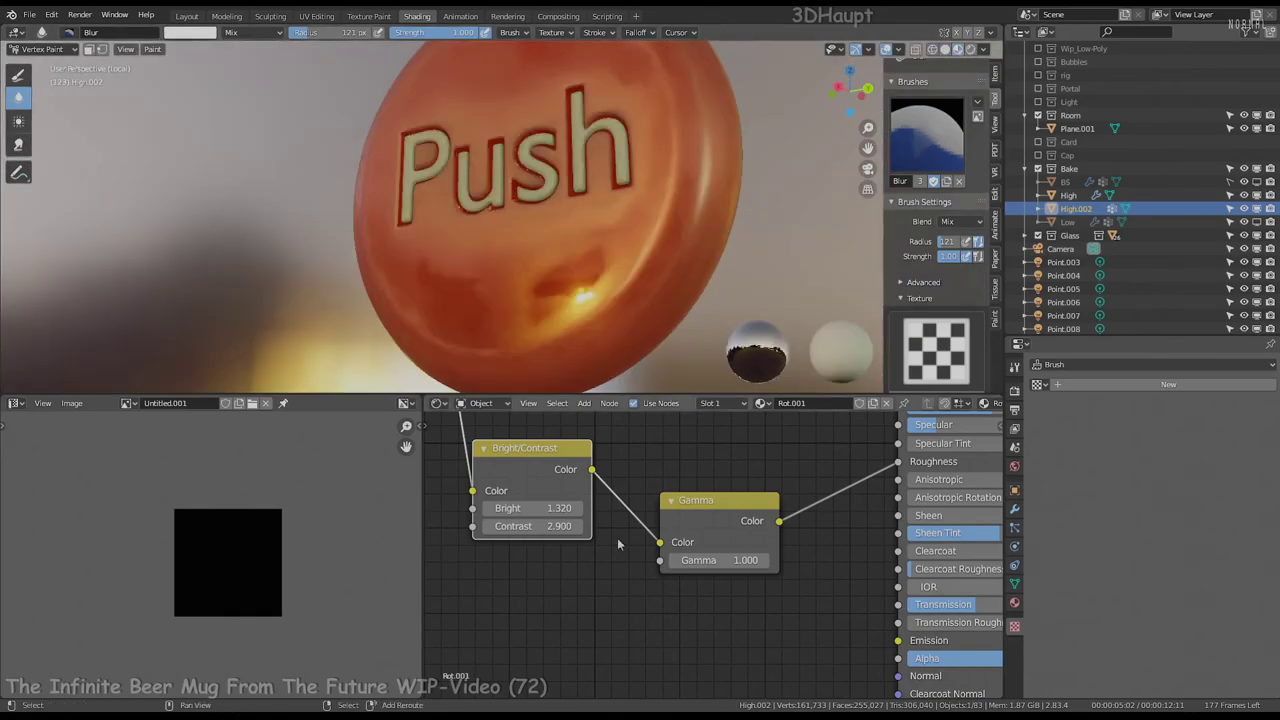
# Lower the Contrast and retune the Gamma node to 0.730
pyautogui.click(488, 526)
pyautogui.moveTo(600, 300); pyautogui.dragTo(614, 281, button='middle')
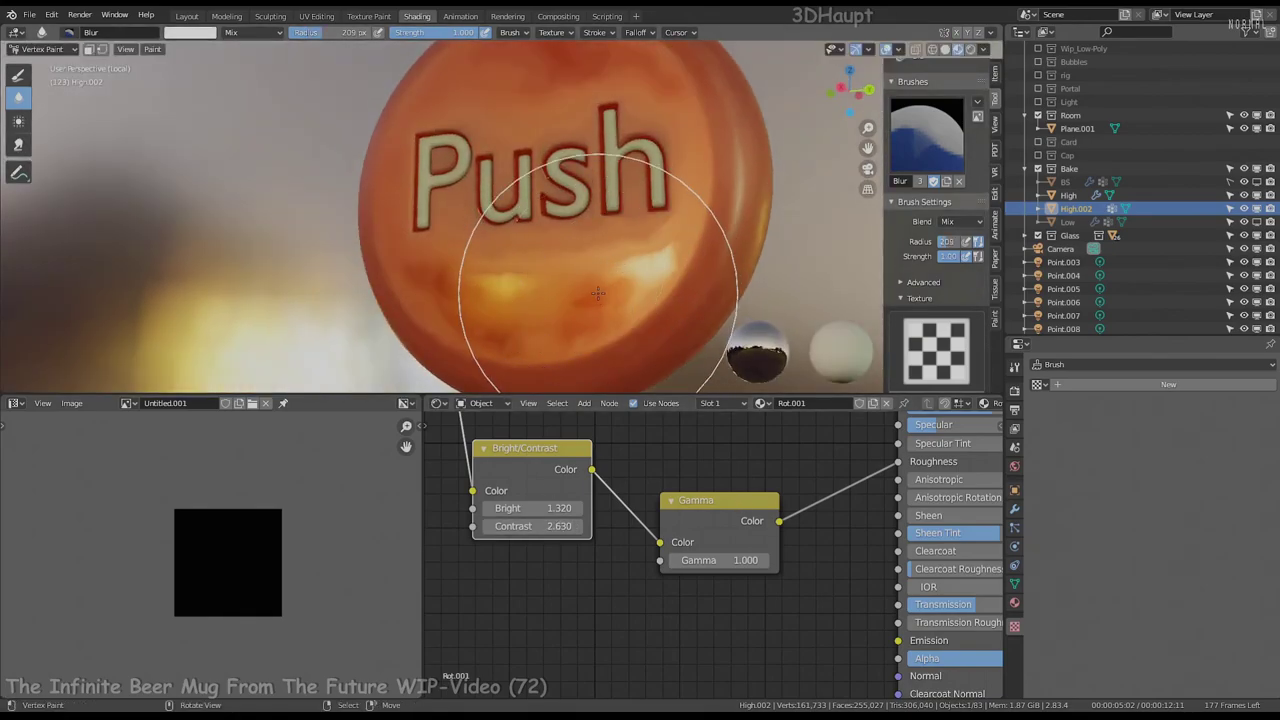
pyautogui.scroll(-4, 603, 277)
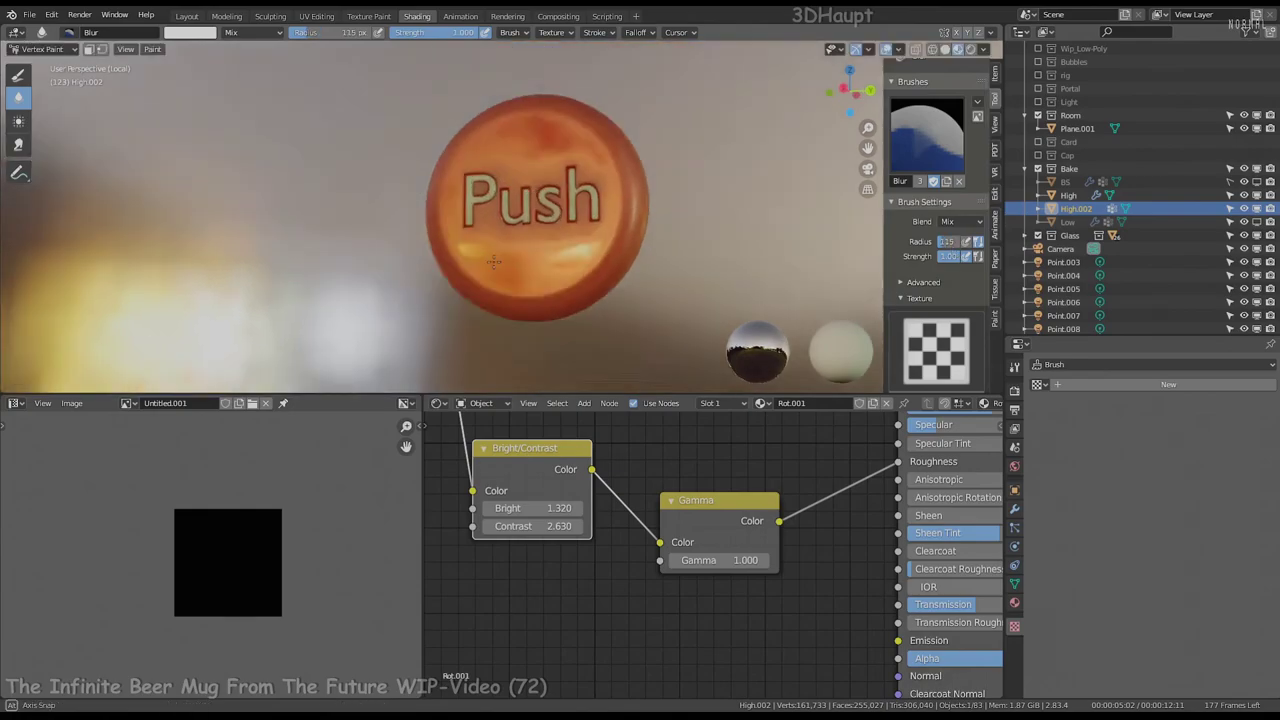
pyautogui.moveTo(718, 560)
pyautogui.mouseDown()
pyautogui.moveTo(760, 560)
pyautogui.moveTo(690, 560)
pyautogui.moveTo(720, 560)
pyautogui.moveTo(705, 560)
pyautogui.mouseUp()
pyautogui.moveTo(585, 171); pyautogui.dragTo(600, 180, button='middle')
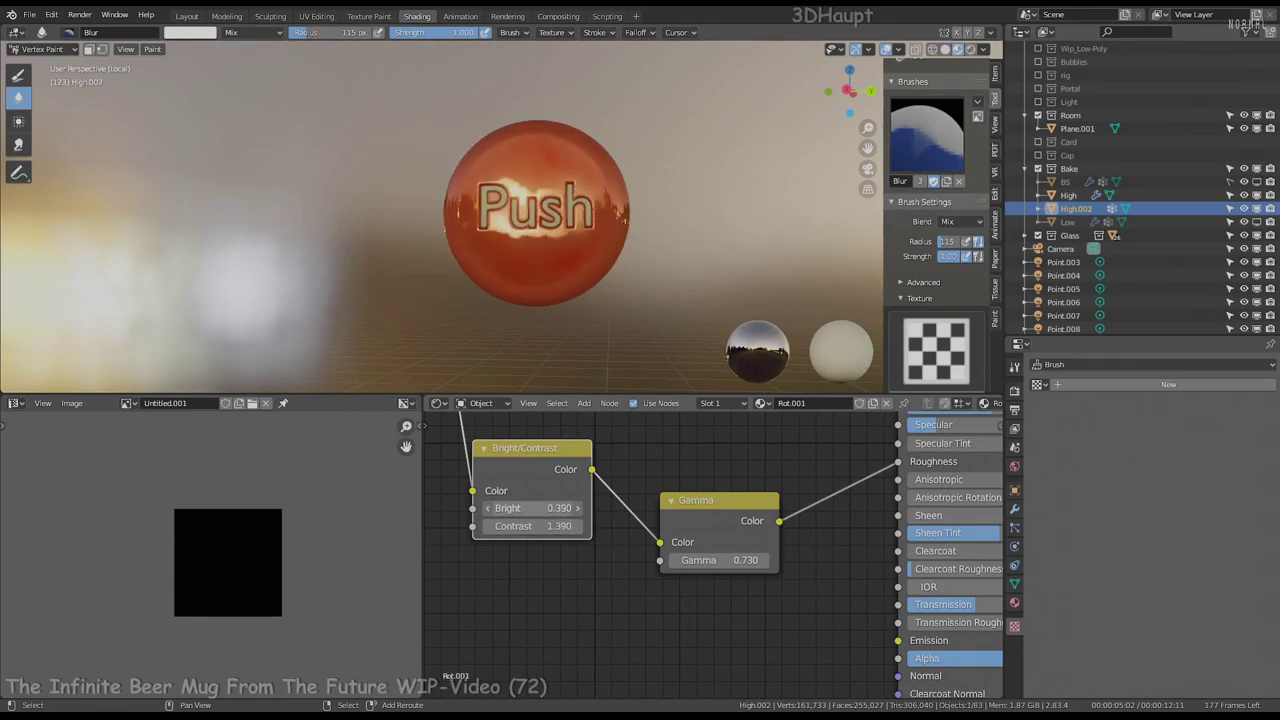
pyautogui.moveTo(560, 210)
pyautogui.mouseDown(button='middle')
pyautogui.moveTo(600, 205)
pyautogui.moveTo(560, 200)
pyautogui.mouseUp(button='middle')
# Return to Object Mode and add a Bump node linked to the Principled BSDF Normal
pyautogui.hotkey('ctrl', 'Tab')
pyautogui.scroll(3, 585, 207)
pyautogui.scroll(-3, 680, 505)
pyautogui.moveTo(640, 500)
pyautogui.mouseDown(button='middle')
pyautogui.moveTo(681, 504)
pyautogui.moveTo(689, 473)
pyautogui.moveTo(855, 460)
pyautogui.moveTo(925, 474)
pyautogui.mouseUp(button='middle')
pyautogui.scroll(-2, 650, 221)
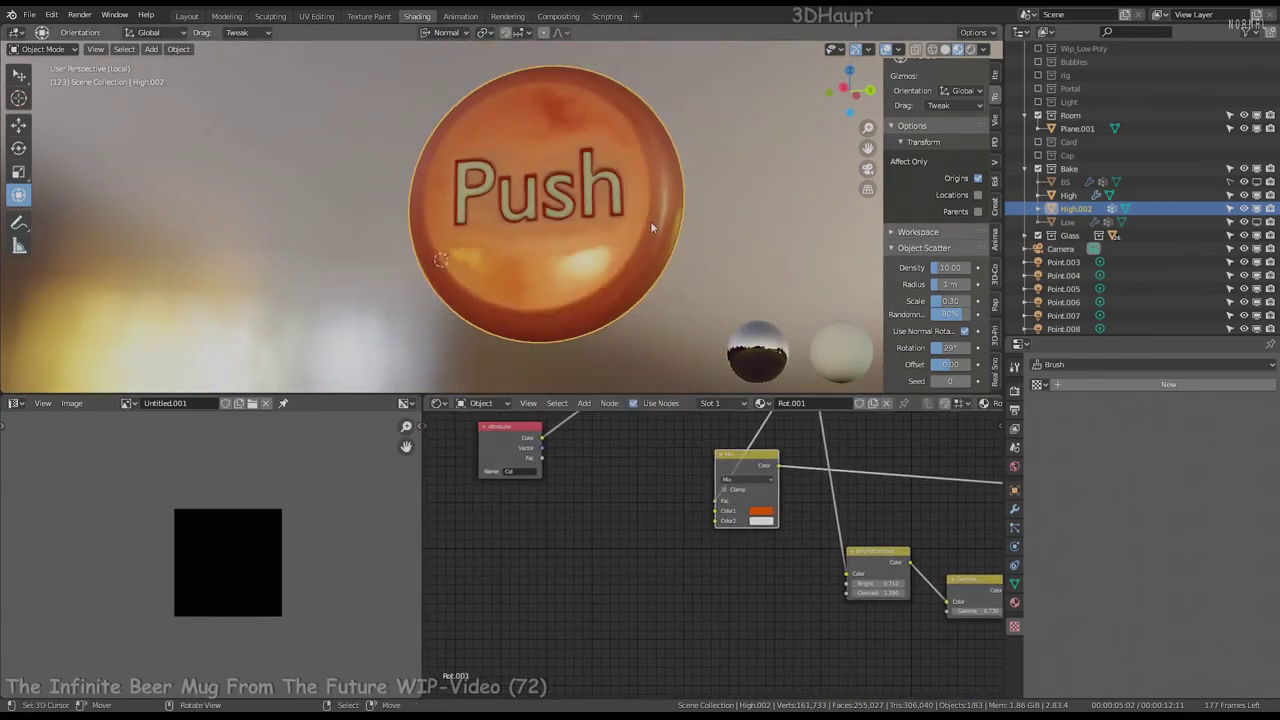
pyautogui.moveTo(846, 556)
pyautogui.mouseDown(button='middle')
pyautogui.moveTo(681, 556)
pyautogui.moveTo(733, 530)
pyautogui.mouseUp(button='middle')
pyautogui.scroll(-2, 681, 556)
pyautogui.scroll(2, 733, 530)
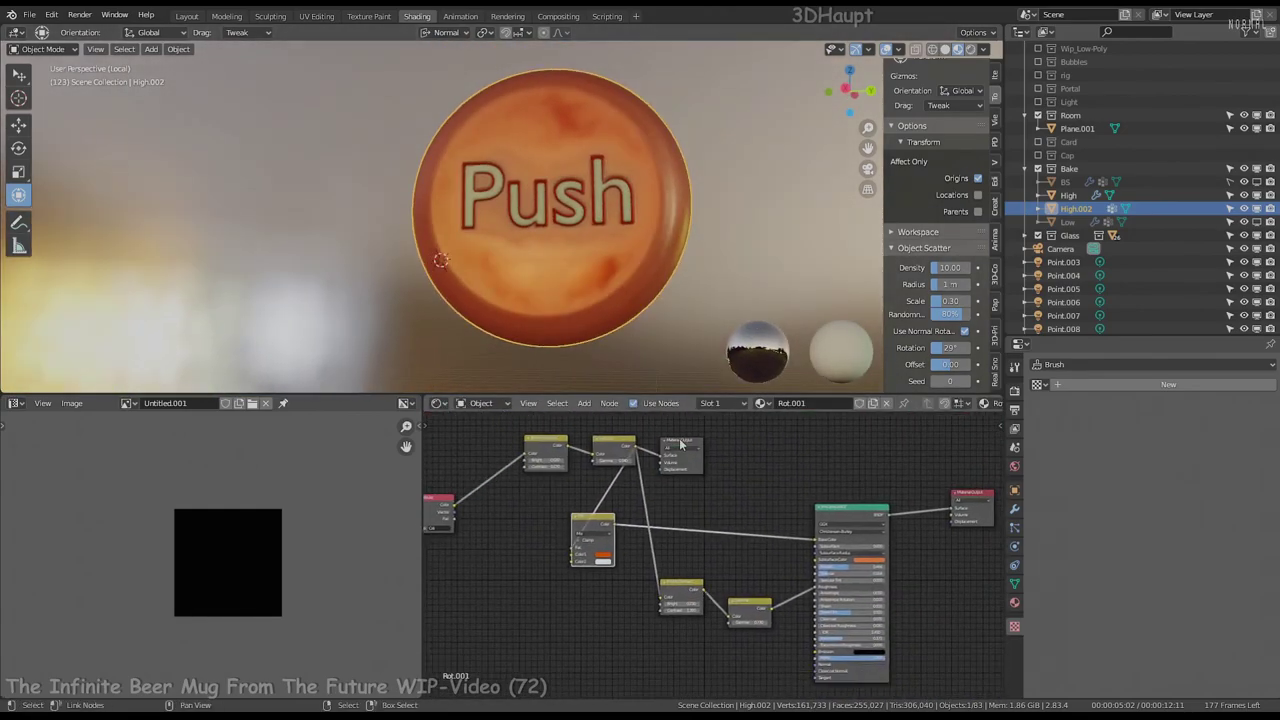
pyautogui.hotkey('shift', 'a')
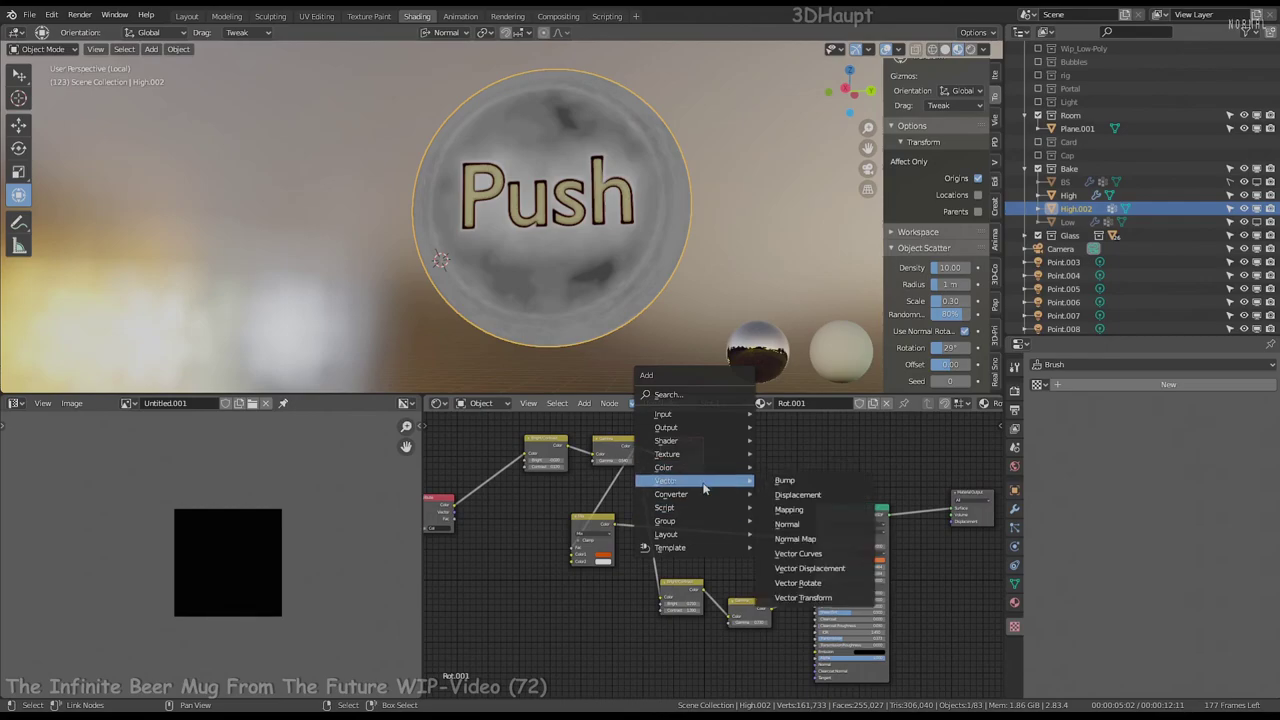
pyautogui.click(845, 482)
pyautogui.click(716, 655)
pyautogui.moveTo(633, 457); pyautogui.dragTo(655, 435, button='middle')
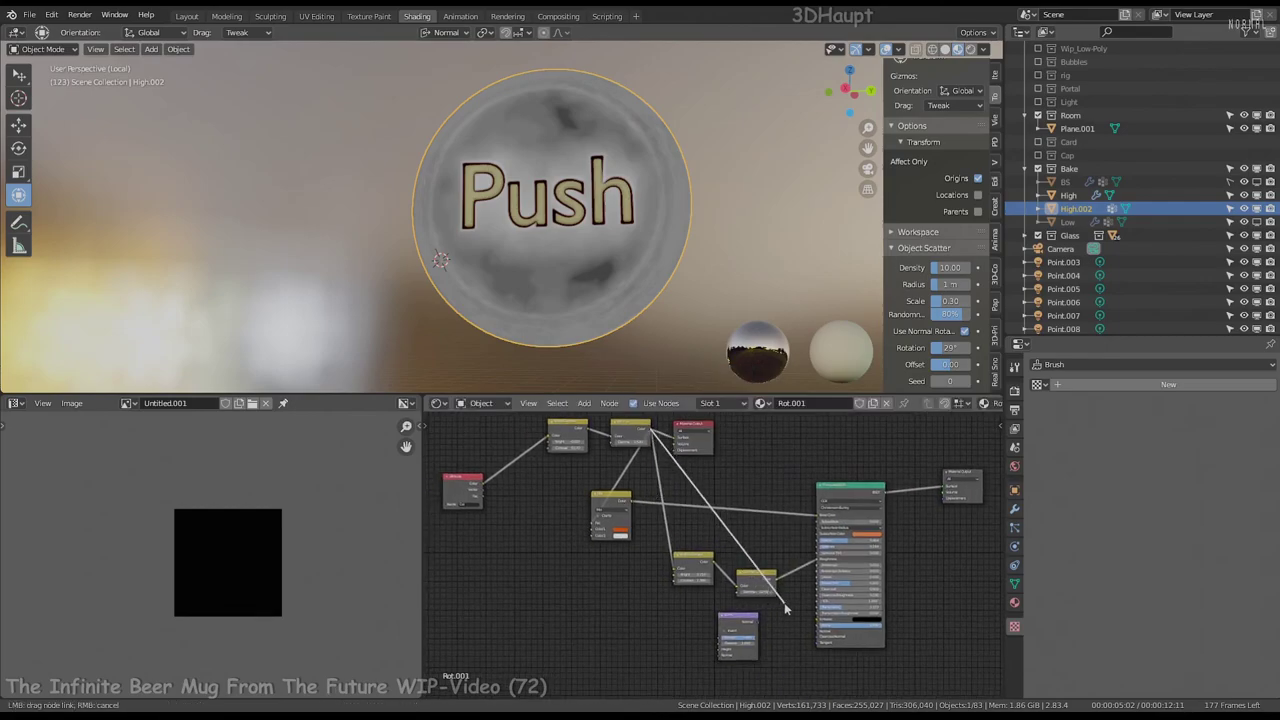
pyautogui.moveTo(720, 652); pyautogui.dragTo(722, 650)
# Set the Bump node to Strength 1.000 and Distance 0.010, leaving Invert off
pyautogui.scroll(2, 722, 650)
pyautogui.moveTo(756, 523)
pyautogui.mouseDown(button='middle')
pyautogui.moveTo(623, 575)
pyautogui.moveTo(897, 463)
pyautogui.mouseUp(button='middle')
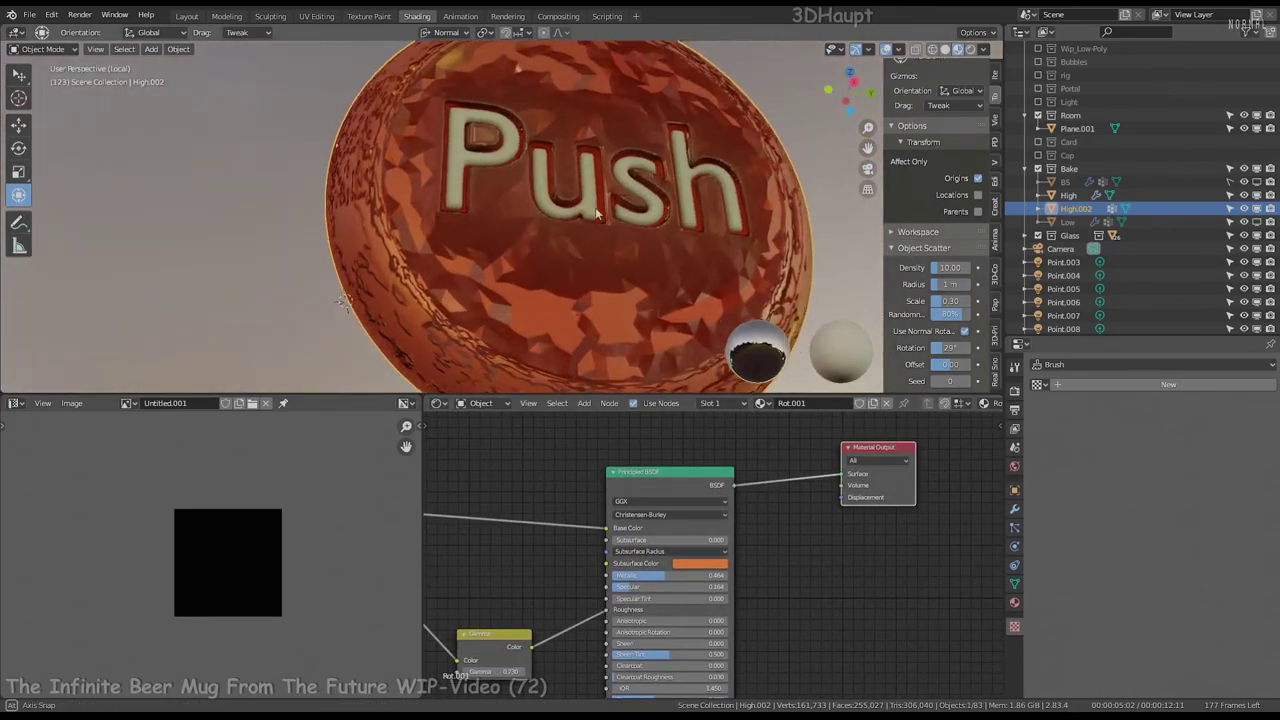
pyautogui.press('KP_Decimal')
pyautogui.moveTo(740, 587); pyautogui.dragTo(700, 587)
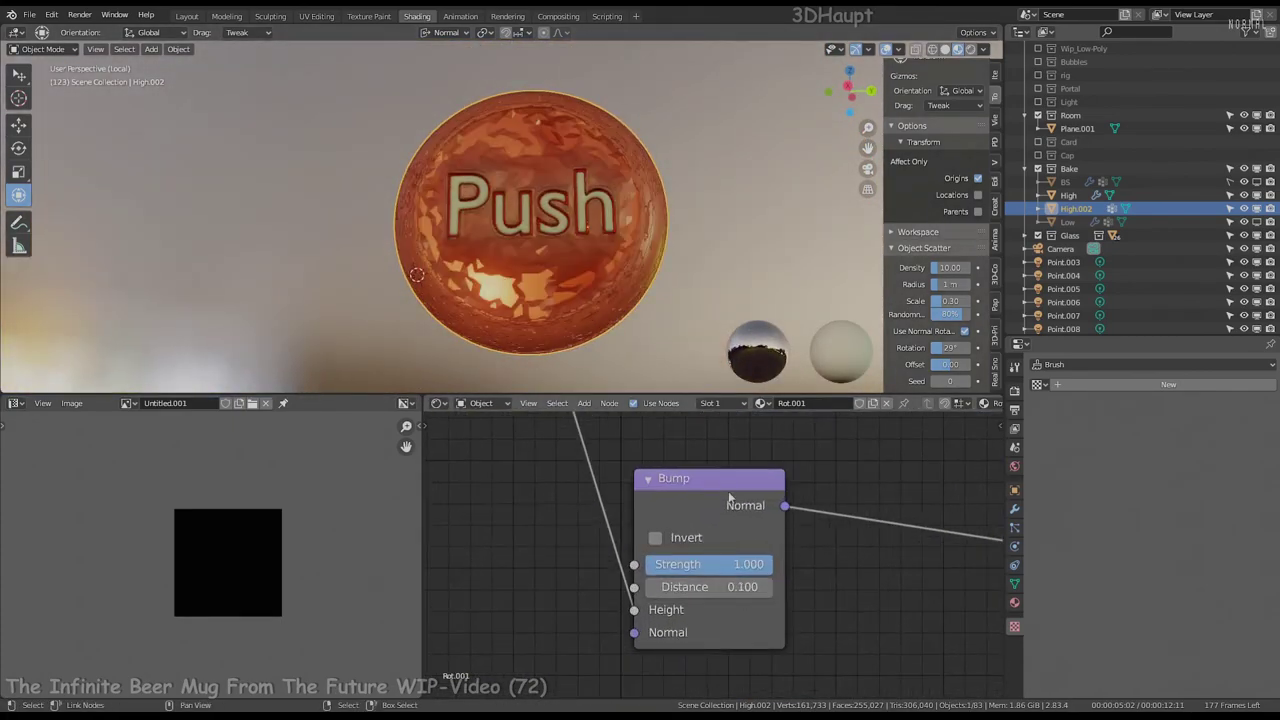
pyautogui.moveTo(774, 564); pyautogui.dragTo(650, 564)
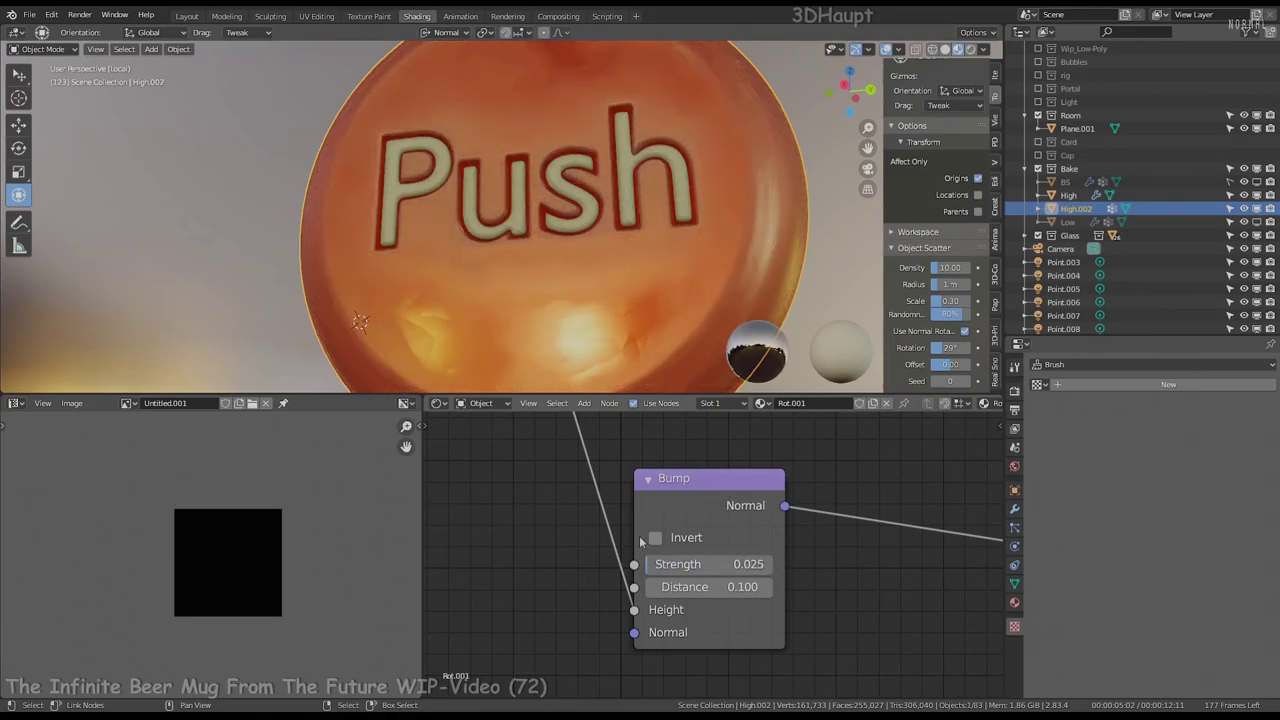
pyautogui.scroll(-3, 614, 300)
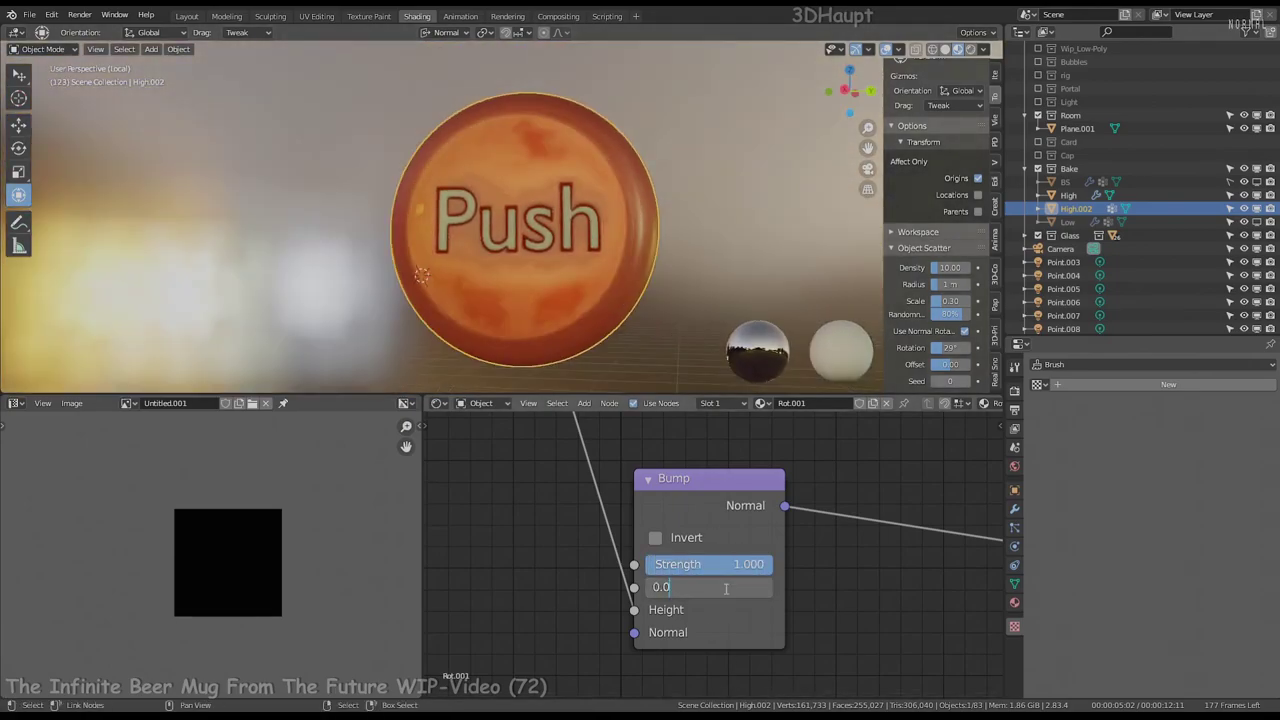
pyautogui.write('01')
pyautogui.press('Return')
pyautogui.press('Return')
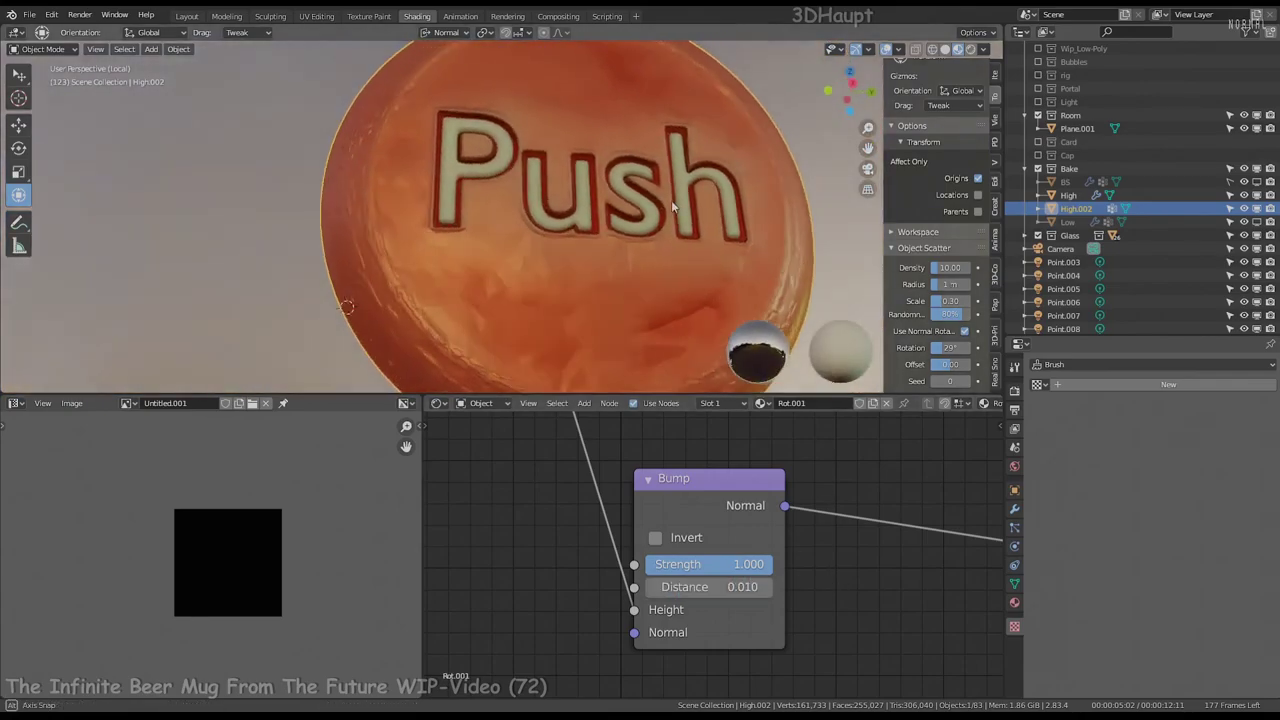
pyautogui.click(655, 538)
pyautogui.click(655, 538)
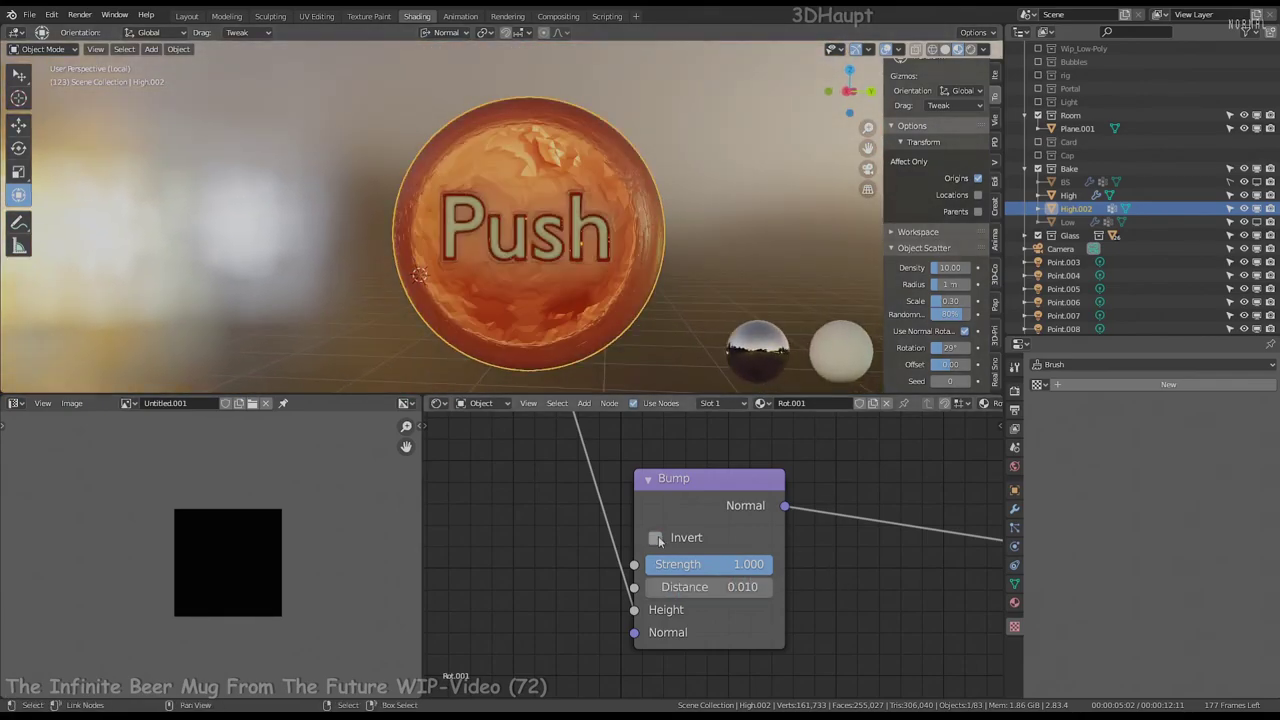
pyautogui.moveTo(657, 540); pyautogui.dragTo(763, 648, button='middle')
pyautogui.hotkey('shift', 'a')
pyautogui.moveTo(730, 529)
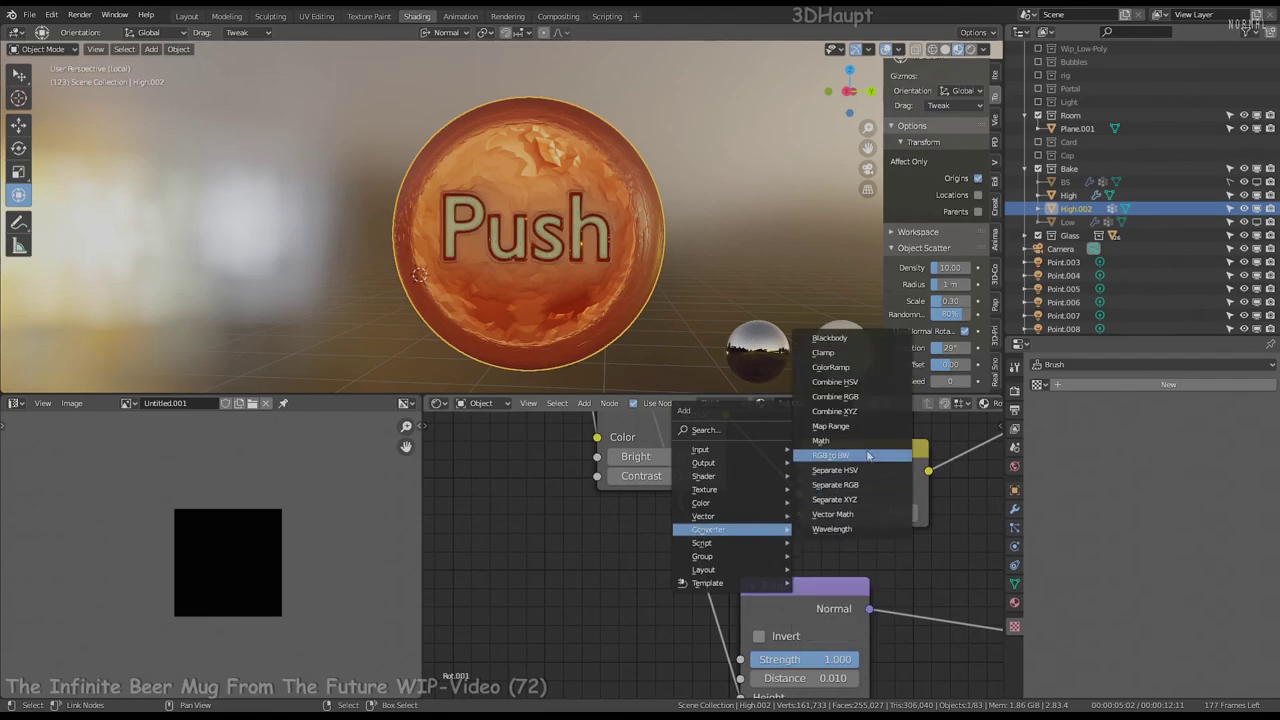
# Add an RGB to BW node feeding the Bump Height, removing an accidental Fresnel node
pyautogui.click(865, 456)
pyautogui.click(655, 582)
pyautogui.scroll(3, 608, 513)
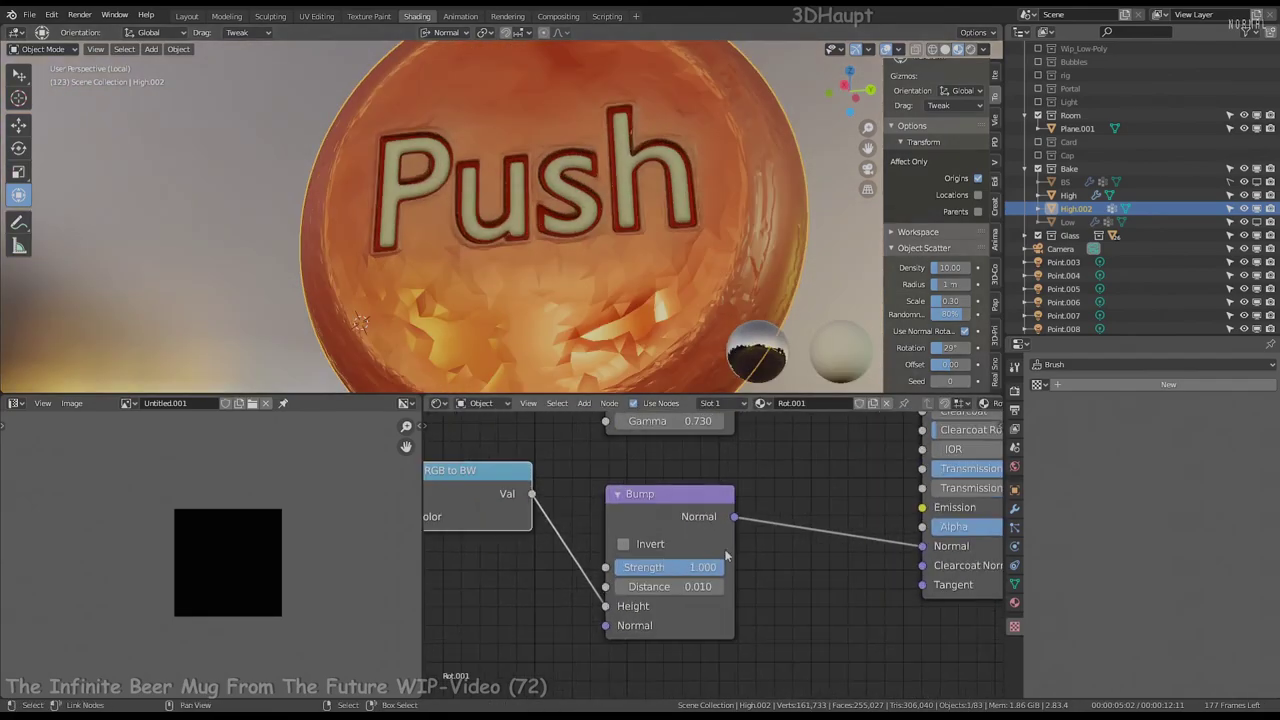
pyautogui.scroll(2, 608, 513)
pyautogui.scroll(-3, 590, 615)
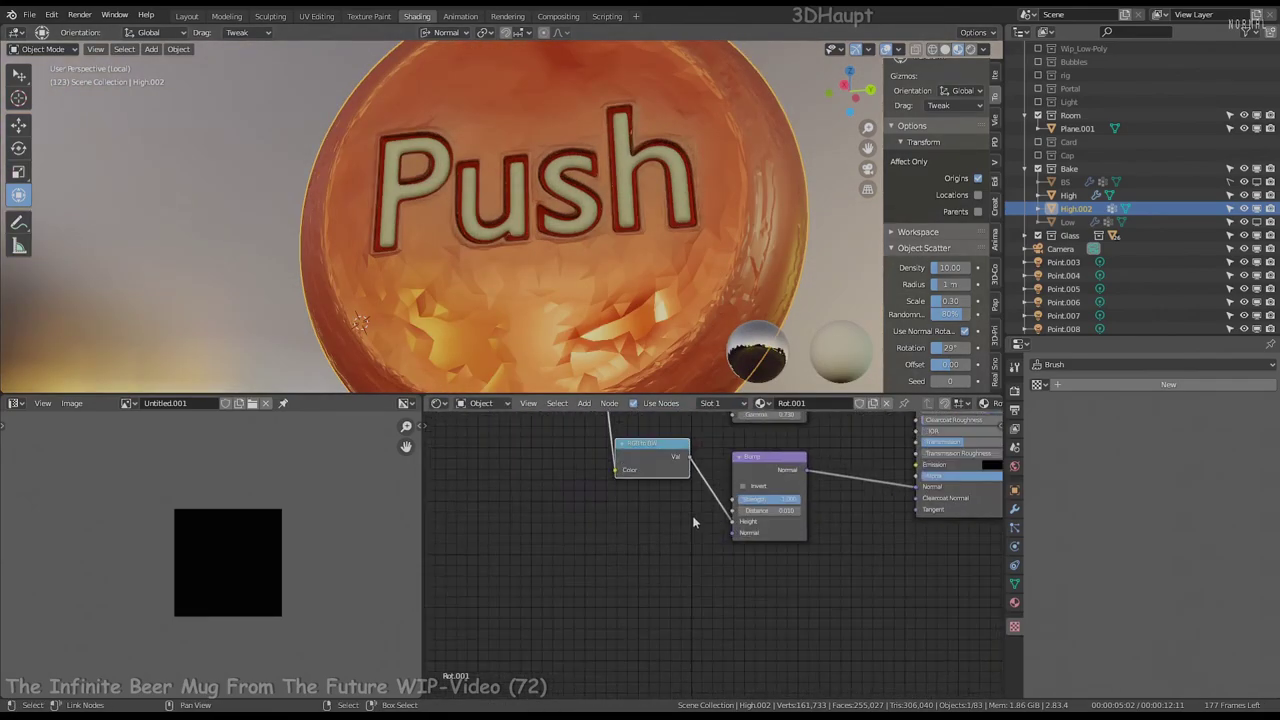
pyautogui.scroll(2, 692, 515)
pyautogui.hotkey('shift', 'a')
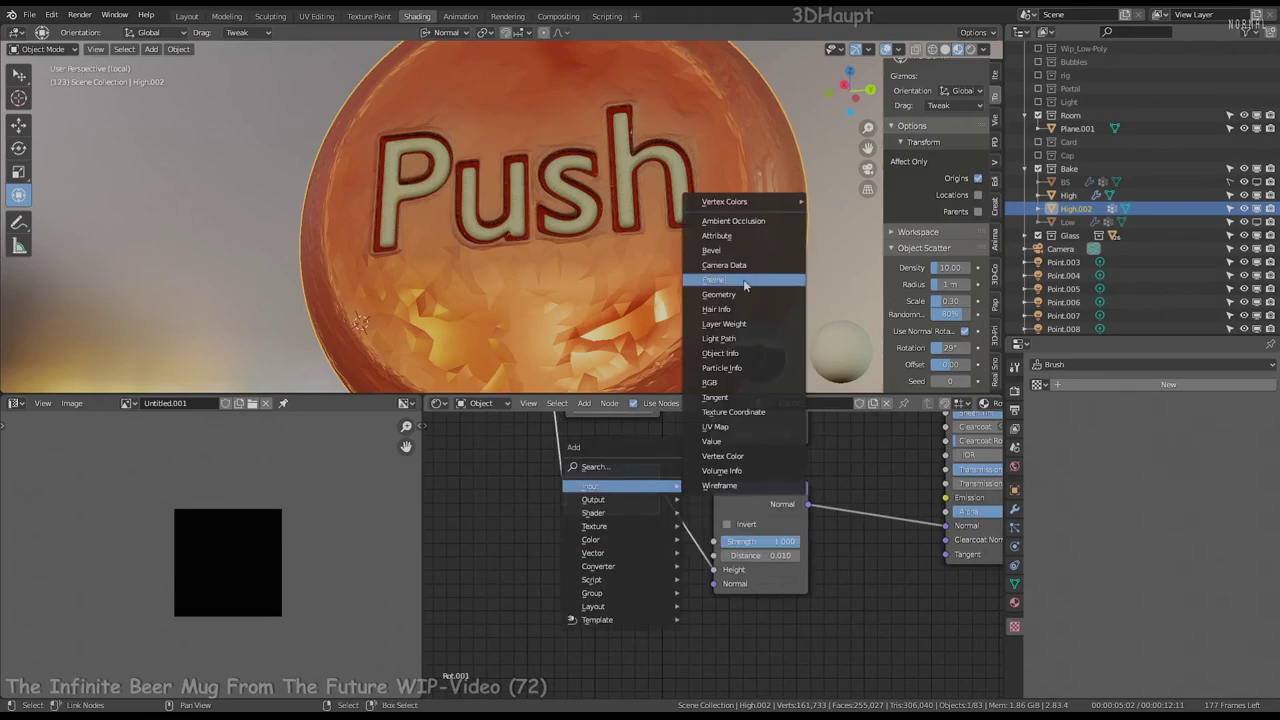
pyautogui.click(743, 279)
pyautogui.hotkey('ctrl', 'z')
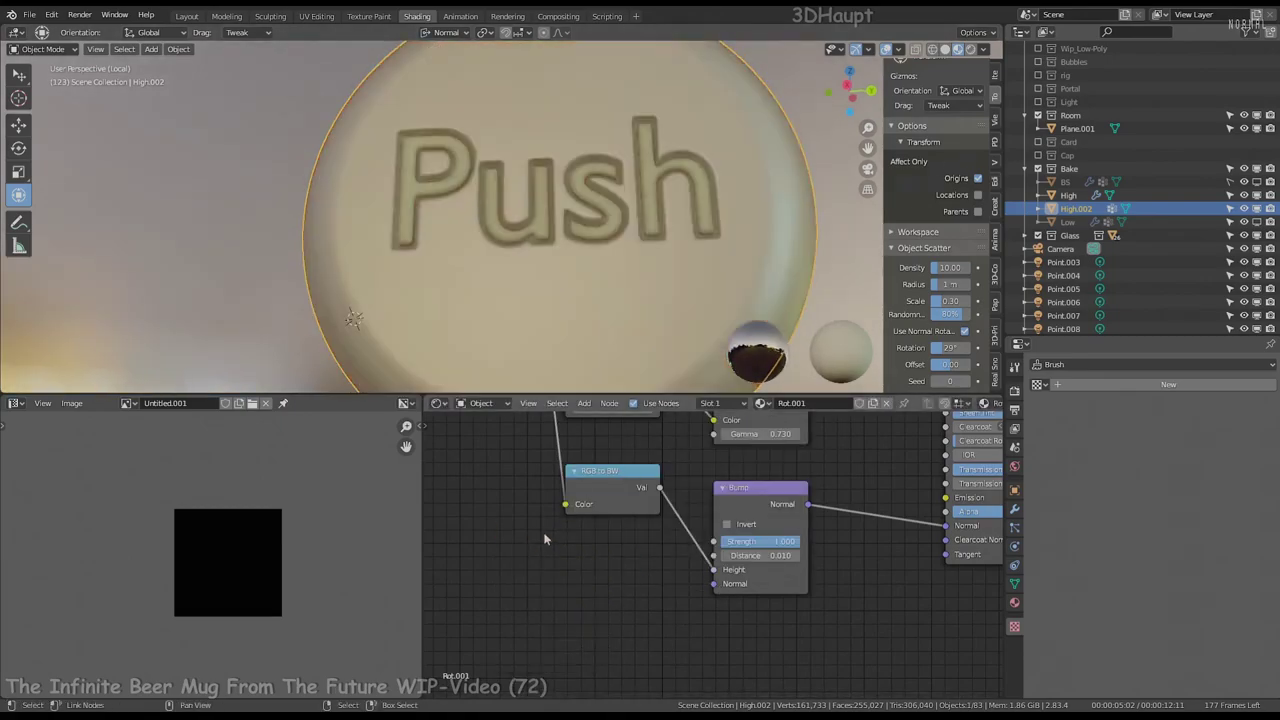
# Enable Invert on the Bump node
pyautogui.scroll(-2, 544, 539)
pyautogui.scroll(-3, 566, 228)
pyautogui.scroll(2, 683, 598)
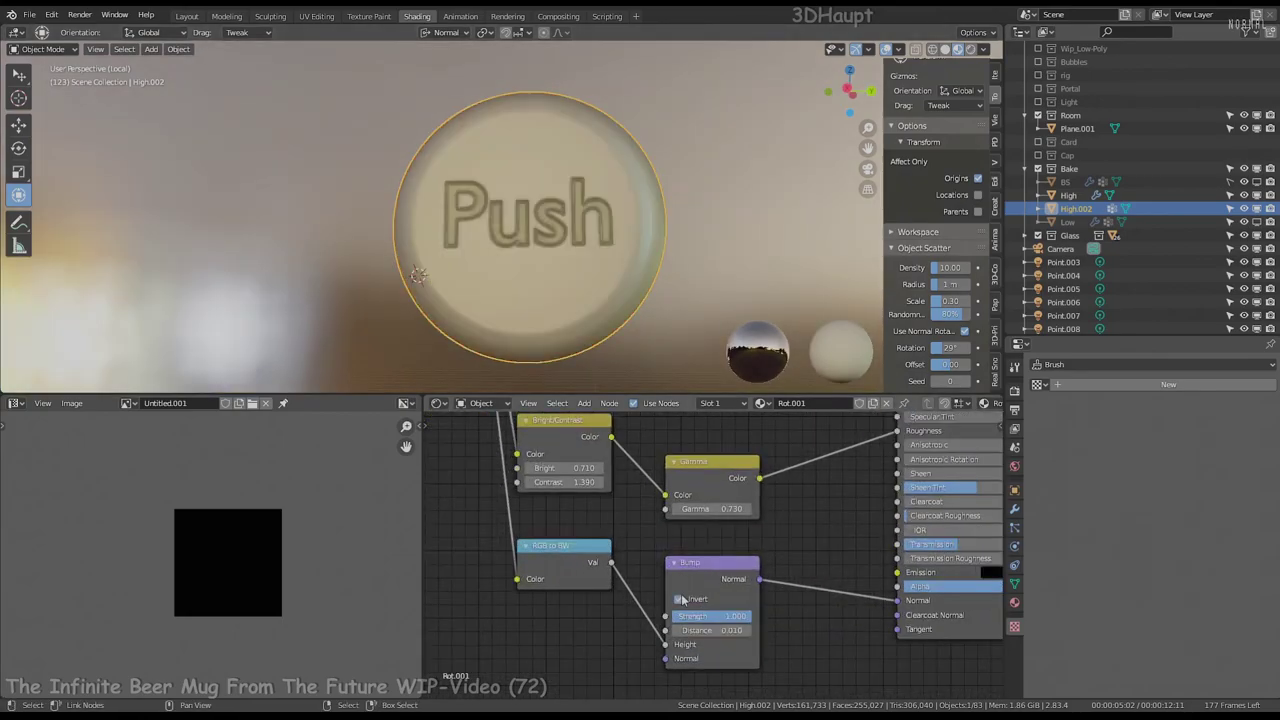
pyautogui.click(681, 599)
pyautogui.moveTo(675, 308)
pyautogui.mouseDown(button='middle')
pyautogui.moveTo(589, 363)
pyautogui.moveTo(660, 330)
pyautogui.mouseUp(button='middle')
pyautogui.scroll(-1, 711, 556)
# Insert a Mix color node before RGB to BW and edit its Color2
pyautogui.moveTo(659, 607); pyautogui.dragTo(790, 588, button='middle')
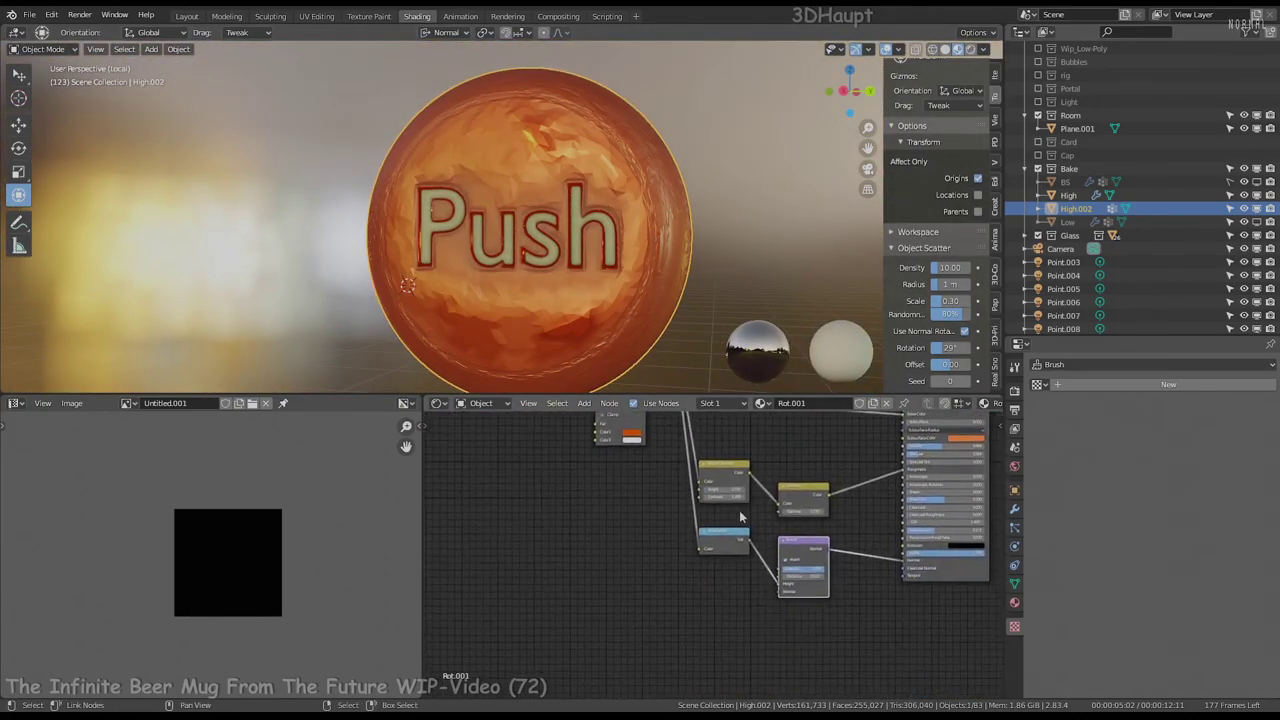
pyautogui.hotkey('shift', 'a')
pyautogui.click(818, 636)
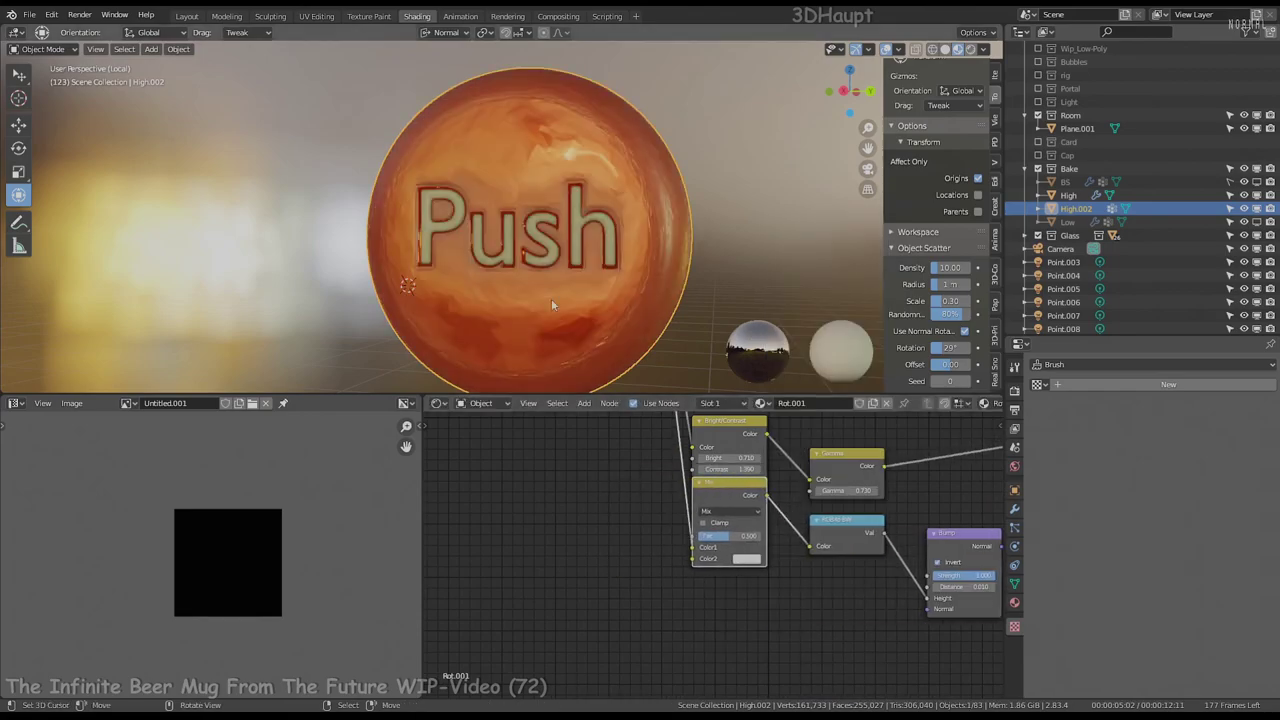
pyautogui.scroll(2, 551, 298)
pyautogui.scroll(1, 641, 499)
pyautogui.moveTo(641, 499); pyautogui.dragTo(860, 595)
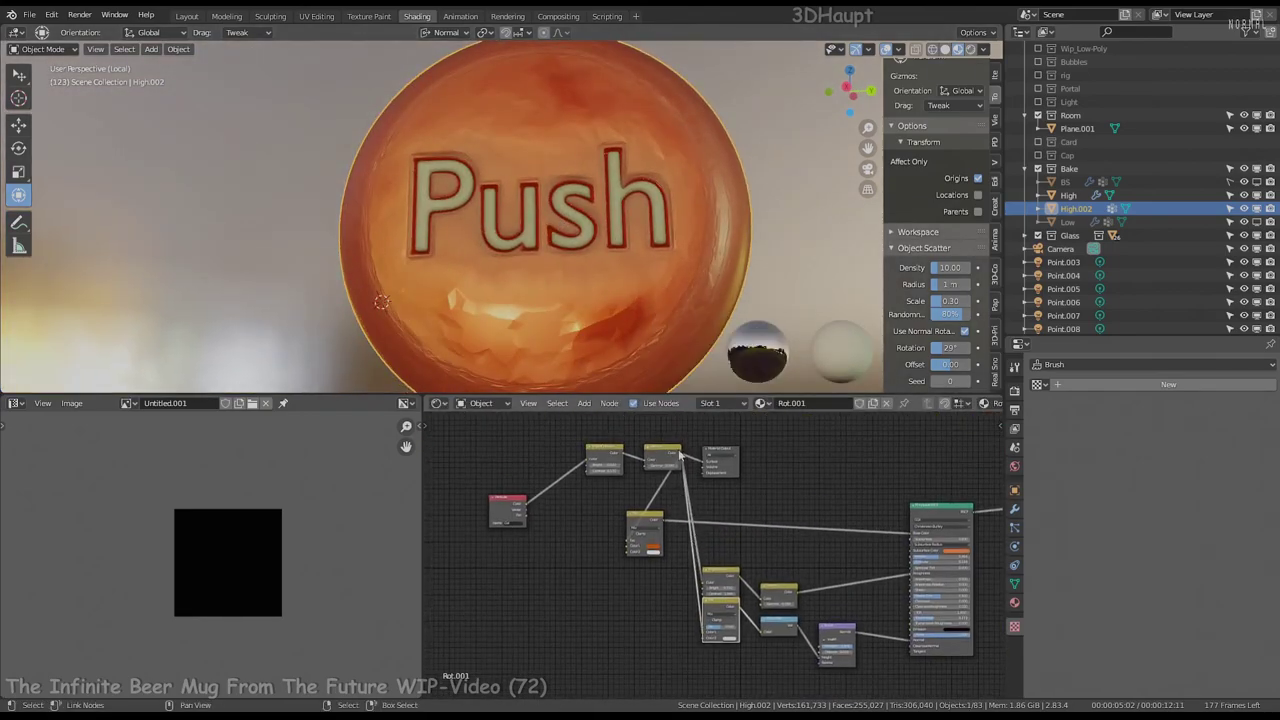
pyautogui.moveTo(860, 595); pyautogui.dragTo(715, 583, button='middle')
pyautogui.click(698, 587)
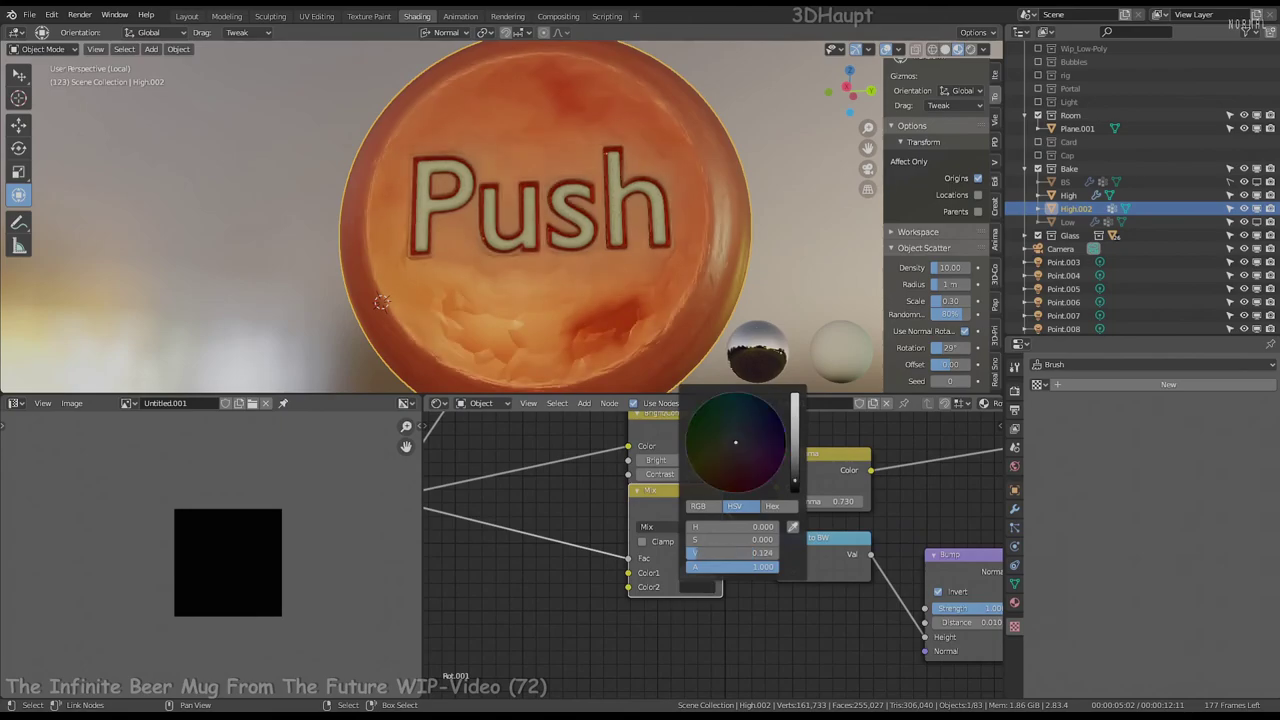
# Add a Noise Texture node and link it into the Mix node's Color2
pyautogui.scroll(-1, 533, 539)
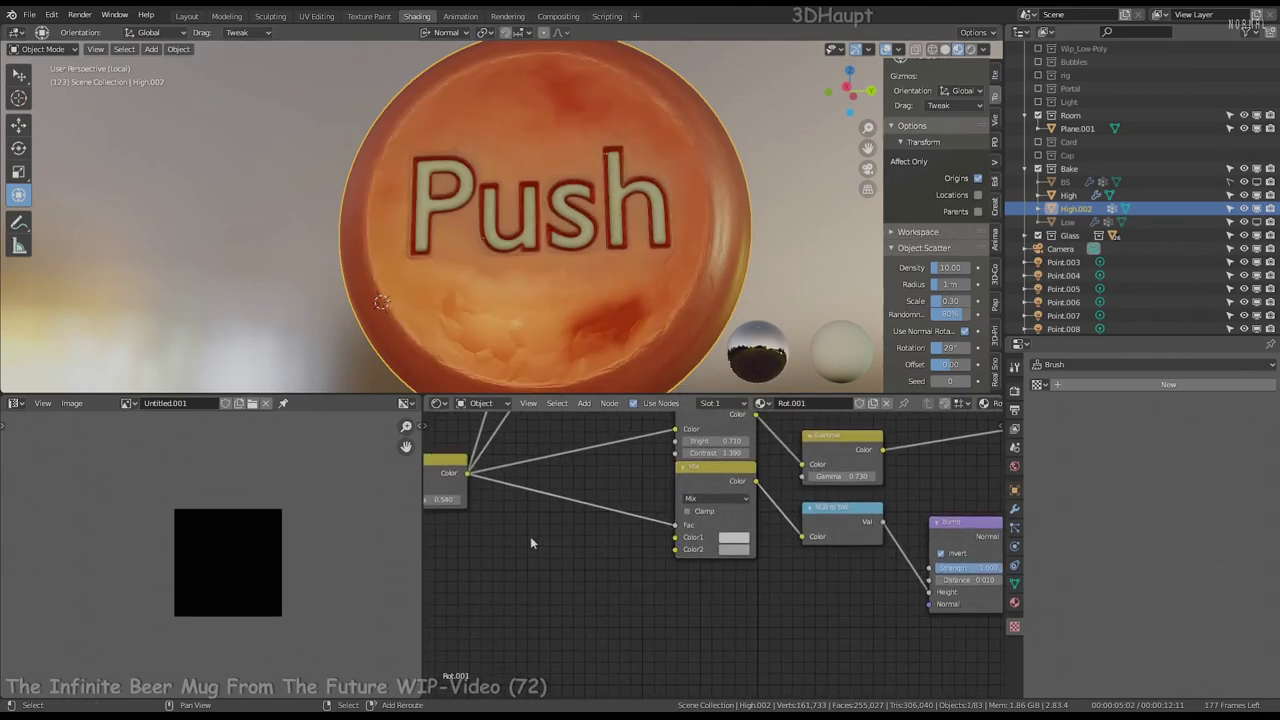
pyautogui.click(590, 415)
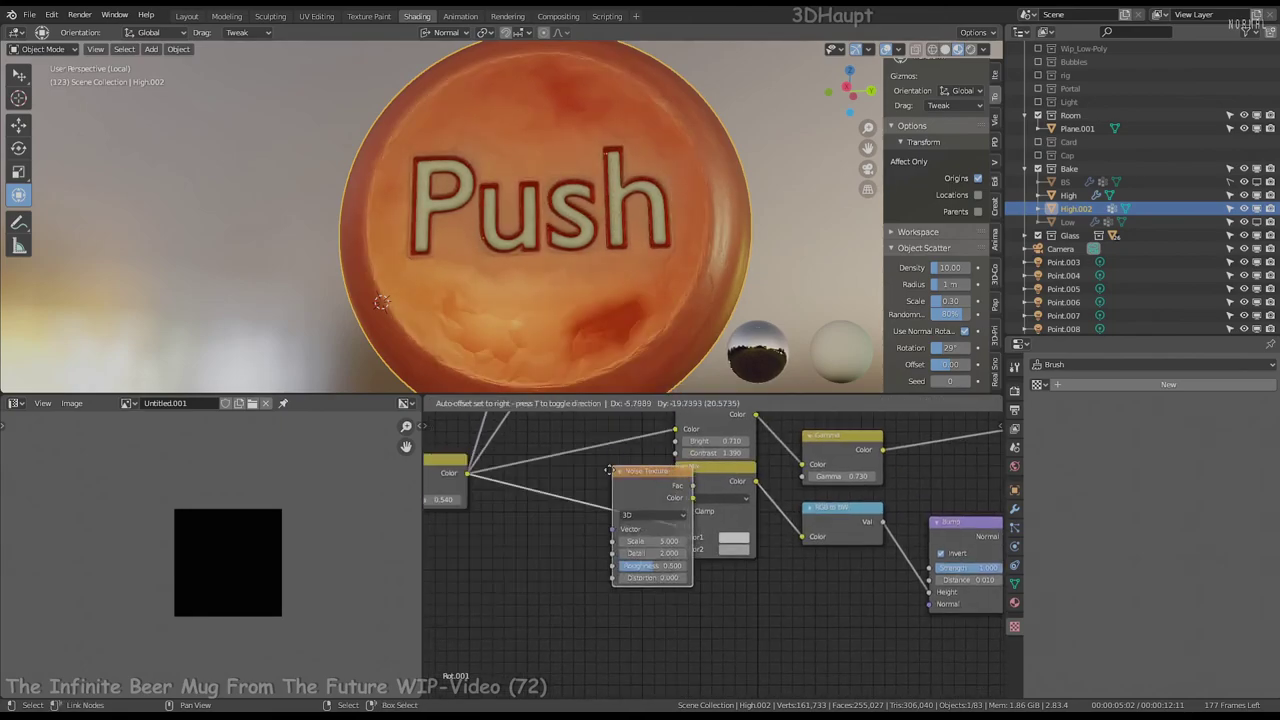
pyautogui.click(550, 556)
pyautogui.moveTo(593, 576); pyautogui.dragTo(676, 549)
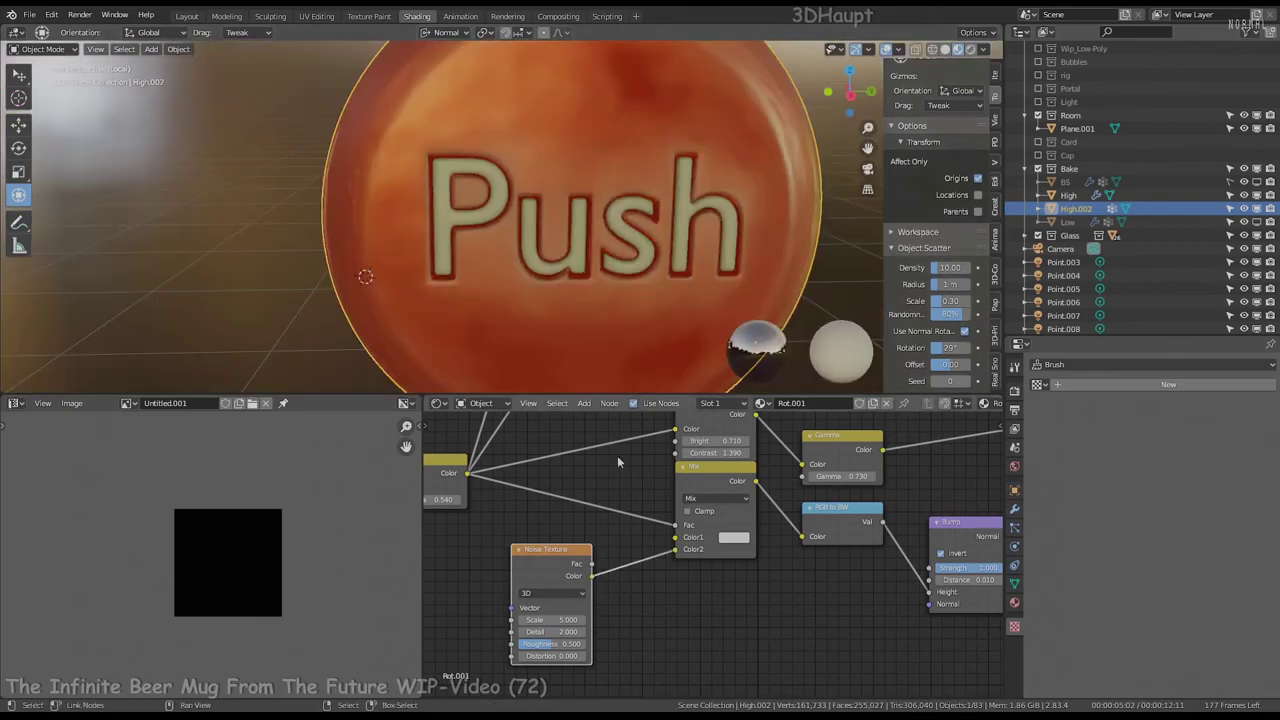
pyautogui.scroll(2, 631, 562)
pyautogui.scroll(-2, 631, 562)
pyautogui.moveTo(723, 505); pyautogui.dragTo(815, 487)
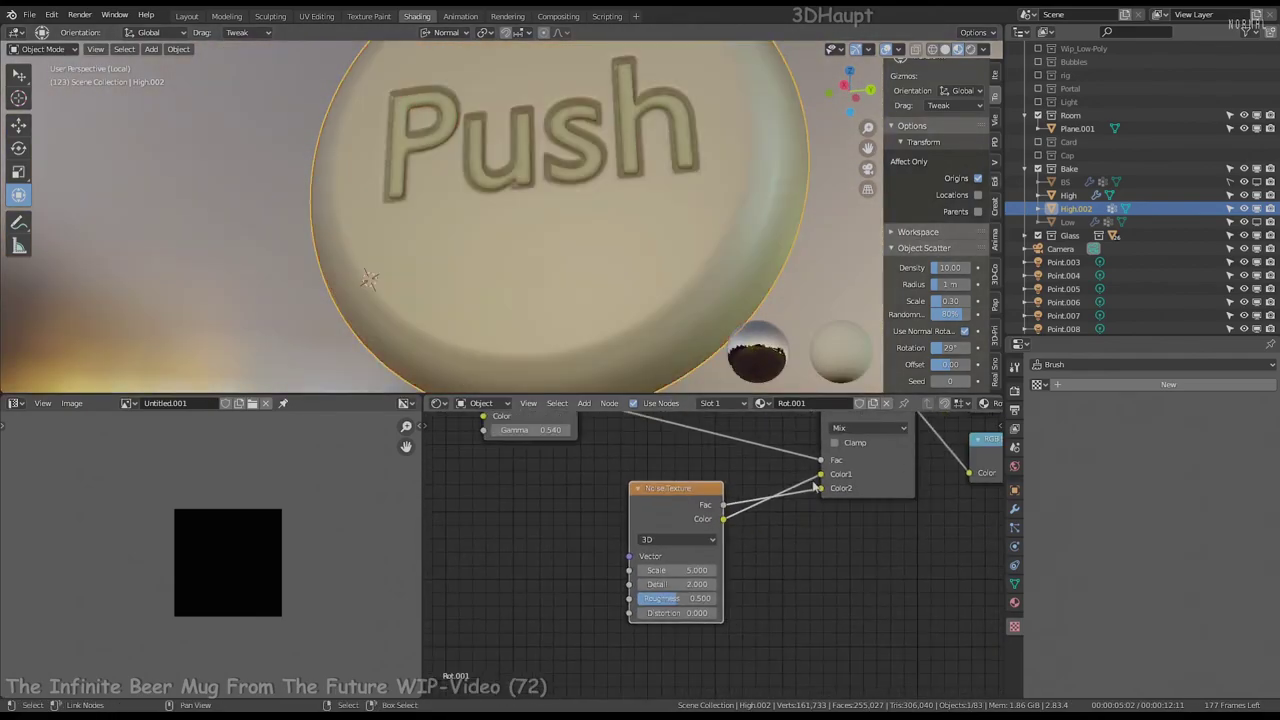
pyautogui.scroll(-2, 700, 492)
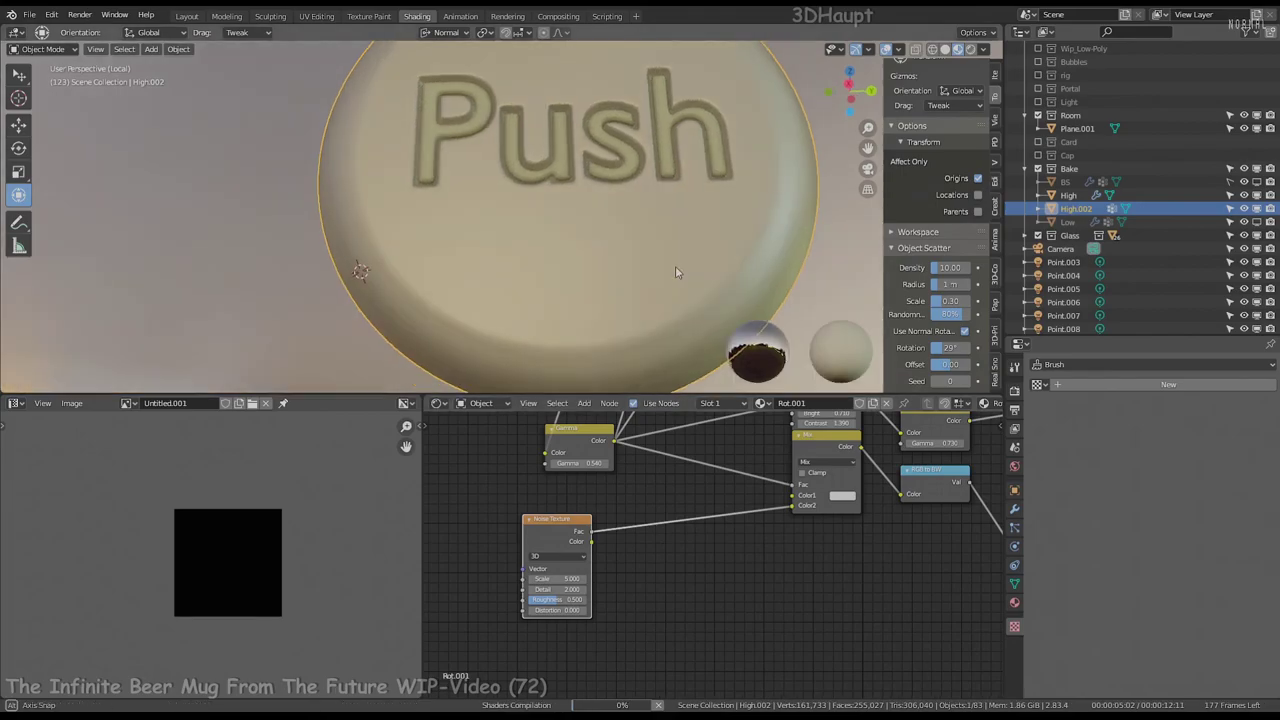
pyautogui.scroll(2, 620, 300)
# Drive the Noise Texture with Object texture coordinates
pyautogui.moveTo(768, 335); pyautogui.dragTo(770, 385, button='middle')
pyautogui.scroll(2, 771, 577)
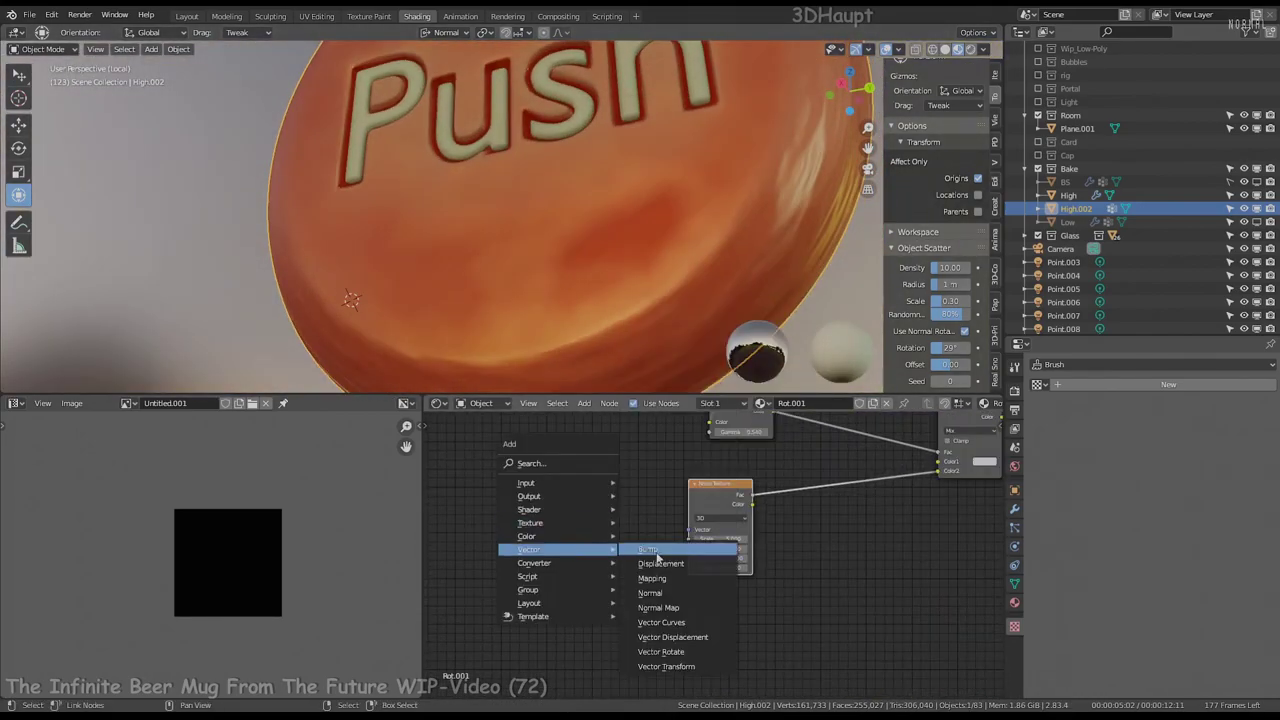
pyautogui.scroll(2, 562, 550)
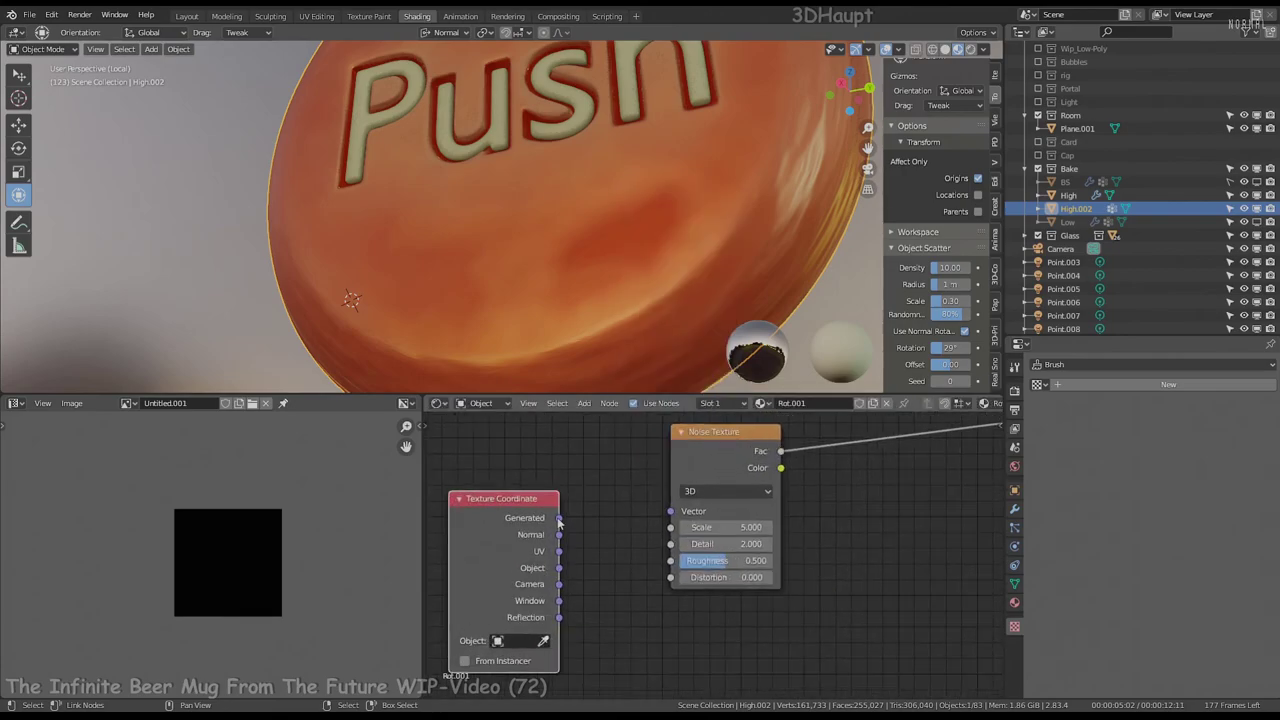
pyautogui.moveTo(635, 535); pyautogui.dragTo(670, 511)
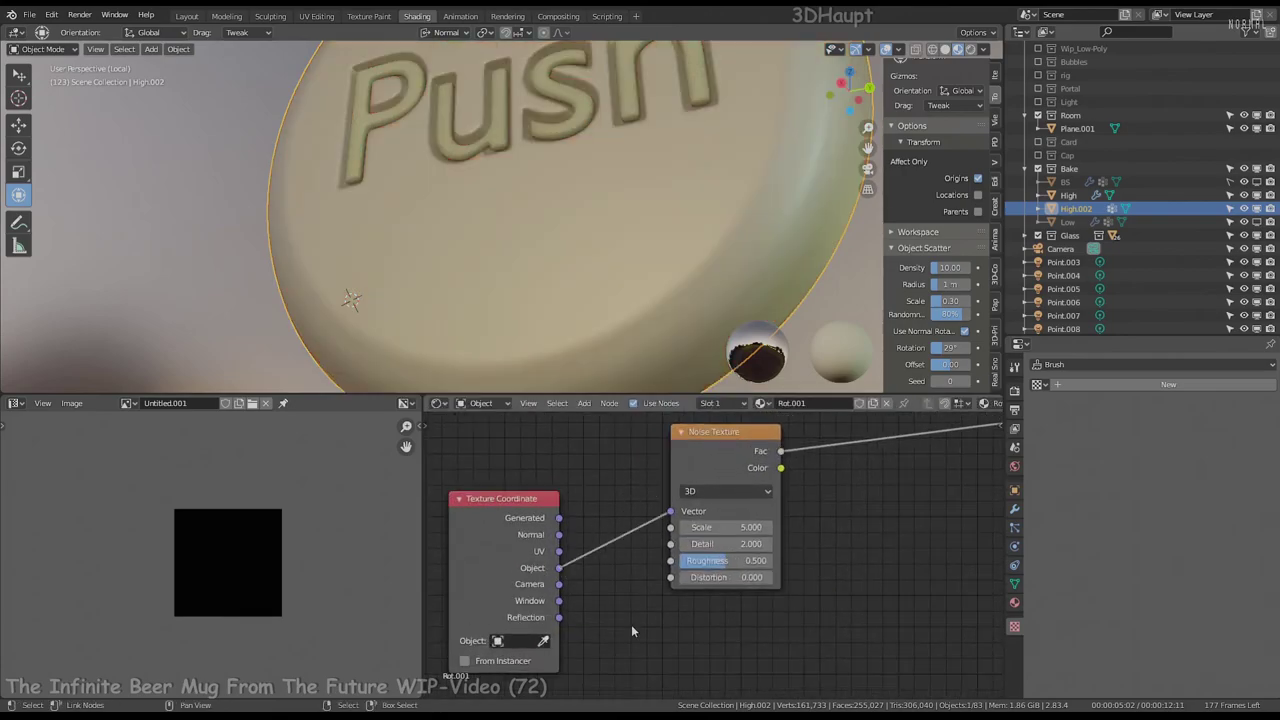
pyautogui.moveTo(541, 227)
pyautogui.mouseDown(button='middle')
pyautogui.moveTo(651, 158)
pyautogui.moveTo(640, 200)
pyautogui.mouseUp(button='middle')
pyautogui.scroll(1, 655, 537)
# Raise the Noise Texture Scale to several hundred (about 463) for finer grain
pyautogui.moveTo(655, 537); pyautogui.dragTo(700, 537)
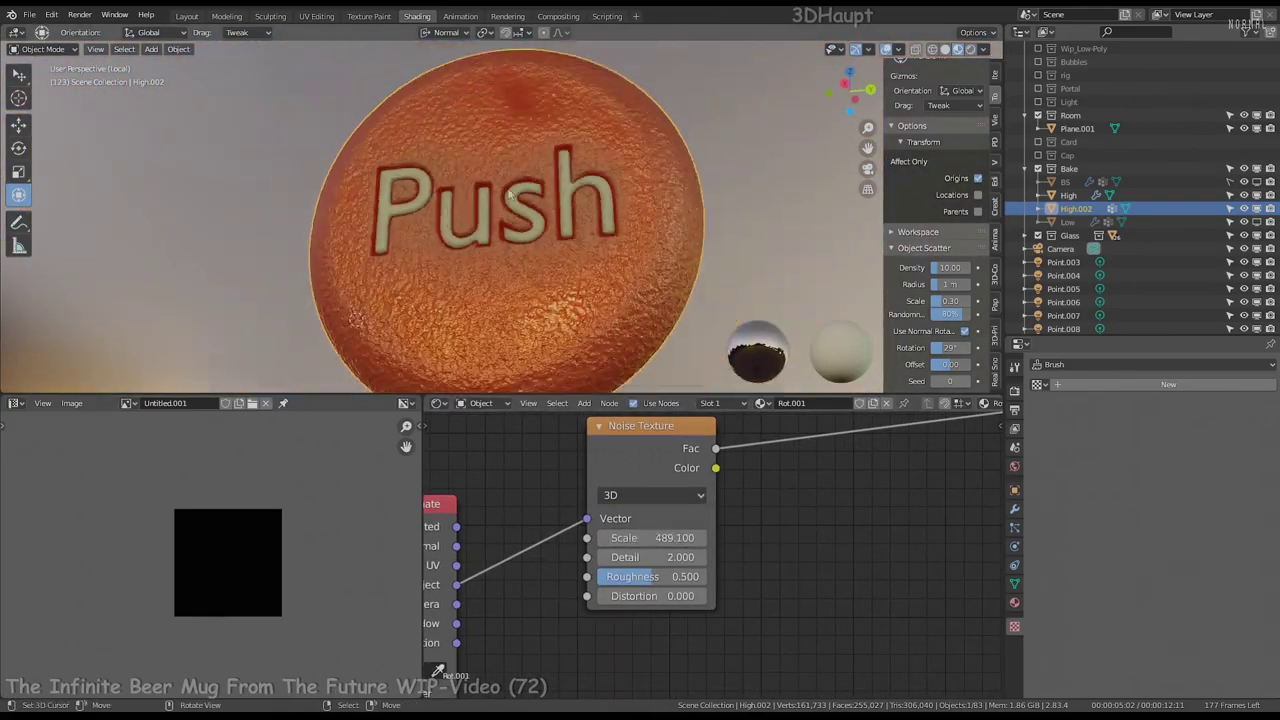
pyautogui.moveTo(638, 188); pyautogui.dragTo(489, 128, button='middle')
pyautogui.scroll(1, 720, 520)
pyautogui.moveTo(680, 534); pyautogui.dragTo(715, 534)
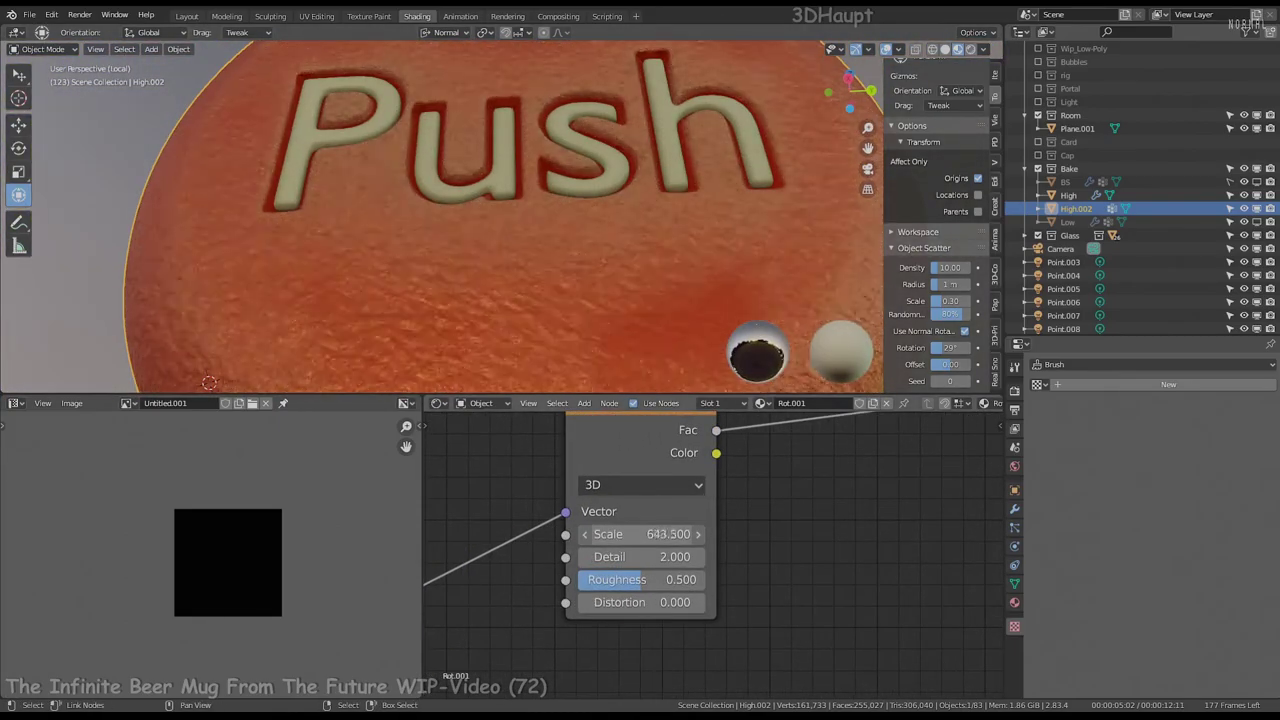
pyautogui.moveTo(560, 200); pyautogui.dragTo(580, 184, button='middle')
pyautogui.scroll(-3, 700, 540)
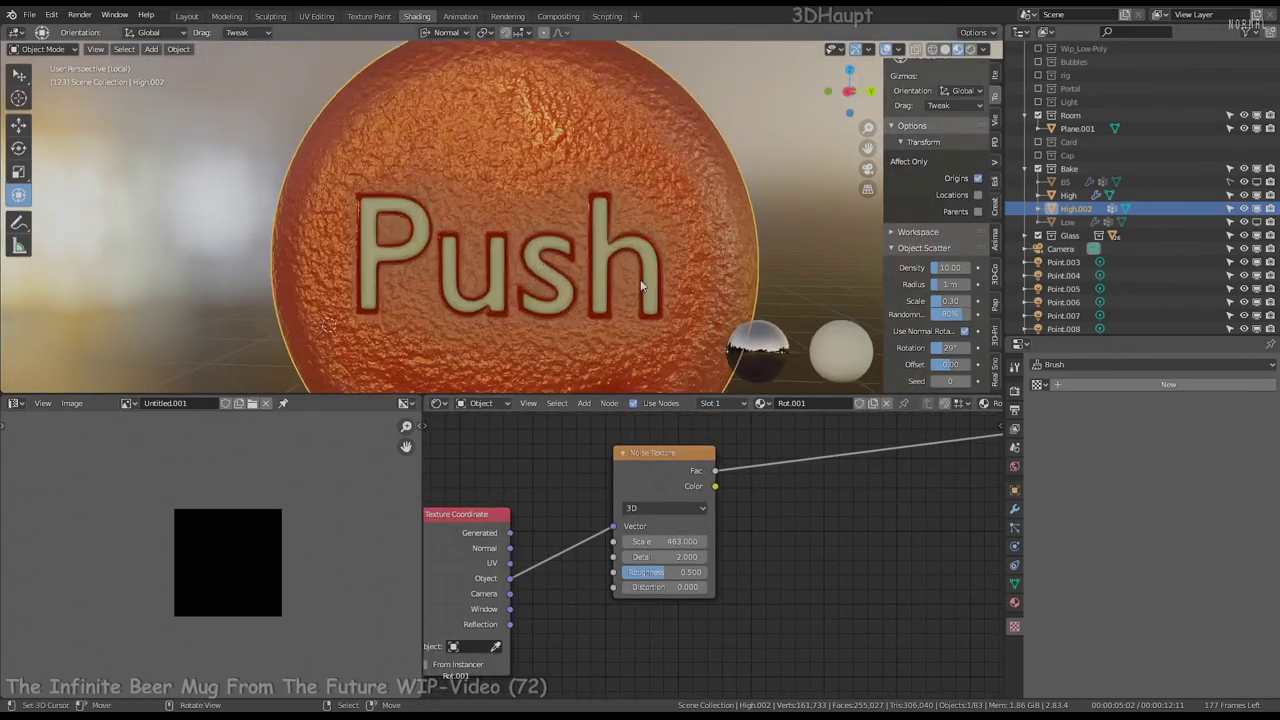
pyautogui.scroll(-1, 900, 530)
pyautogui.scroll(1, 870, 550)
pyautogui.write('0.005')
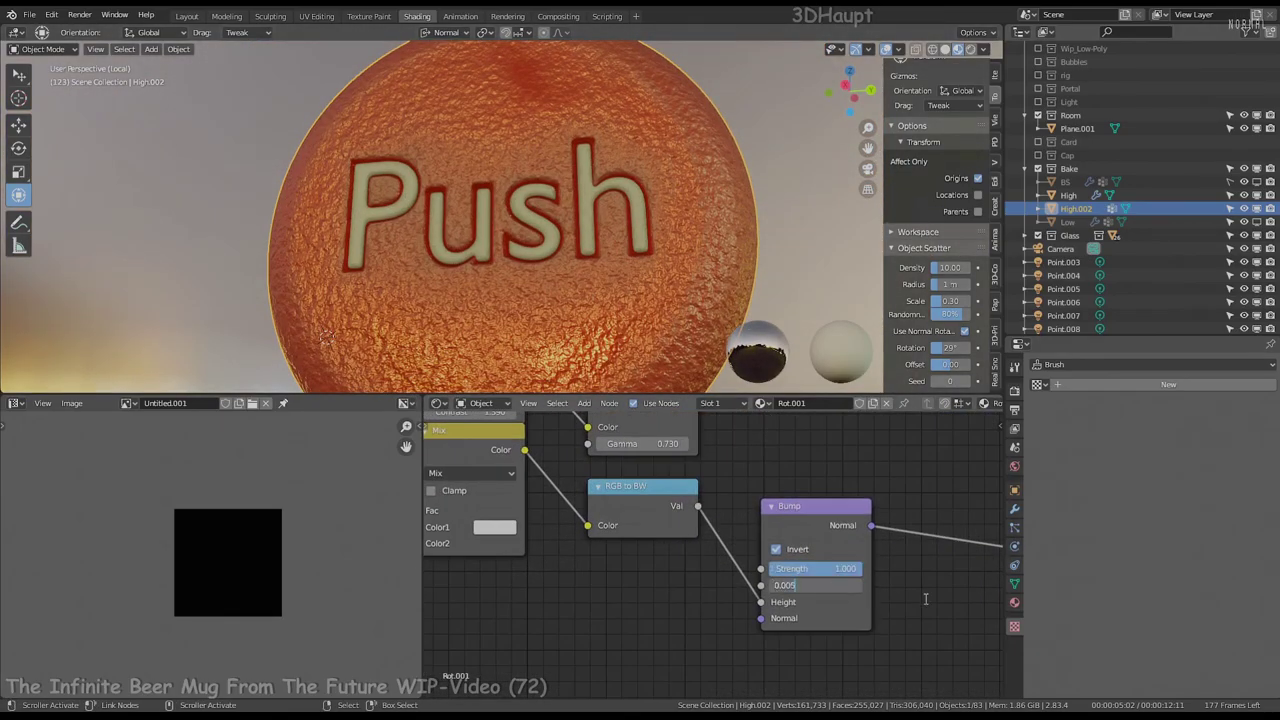
# Set the Bump node's Distance to 0.001
pyautogui.press('Return')
pyautogui.moveTo(611, 241); pyautogui.dragTo(693, 237, button='middle')
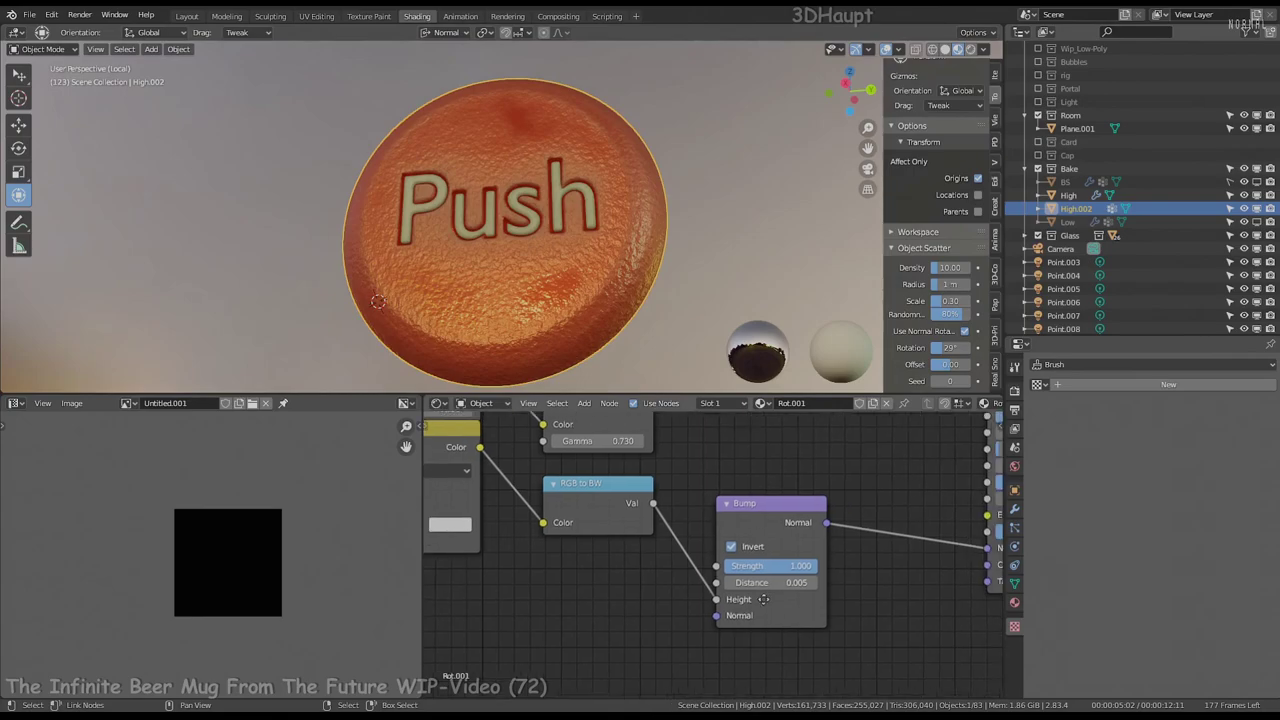
pyautogui.moveTo(843, 525); pyautogui.dragTo(797, 524, button='middle')
pyautogui.scroll(4, 797, 524)
pyautogui.write('1')
pyautogui.press('Return')
pyautogui.scroll(2, 646, 258)
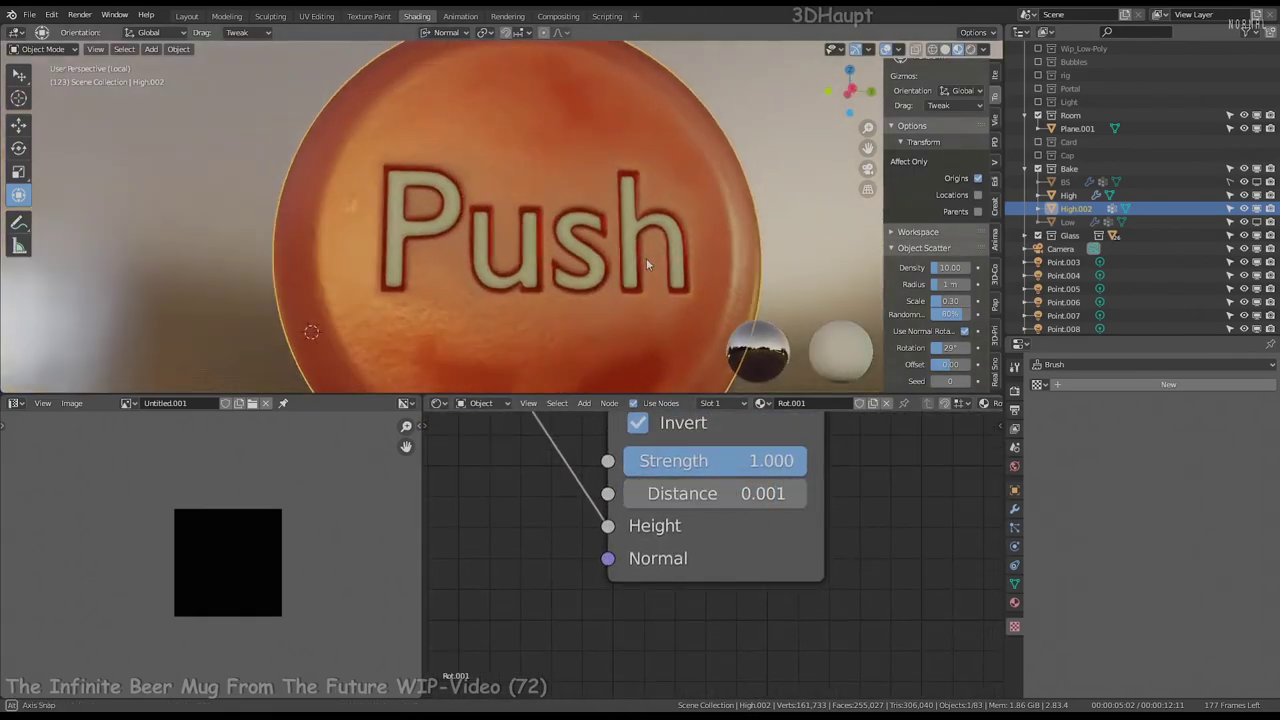
# Lower the Gamma node's value from 0.730 to 0.460 and check the button from above
pyautogui.moveTo(646, 258)
pyautogui.mouseDown(button='middle')
pyautogui.moveTo(700, 250)
pyautogui.moveTo(640, 227)
pyautogui.mouseUp(button='middle')
pyautogui.scroll(-5, 789, 525)
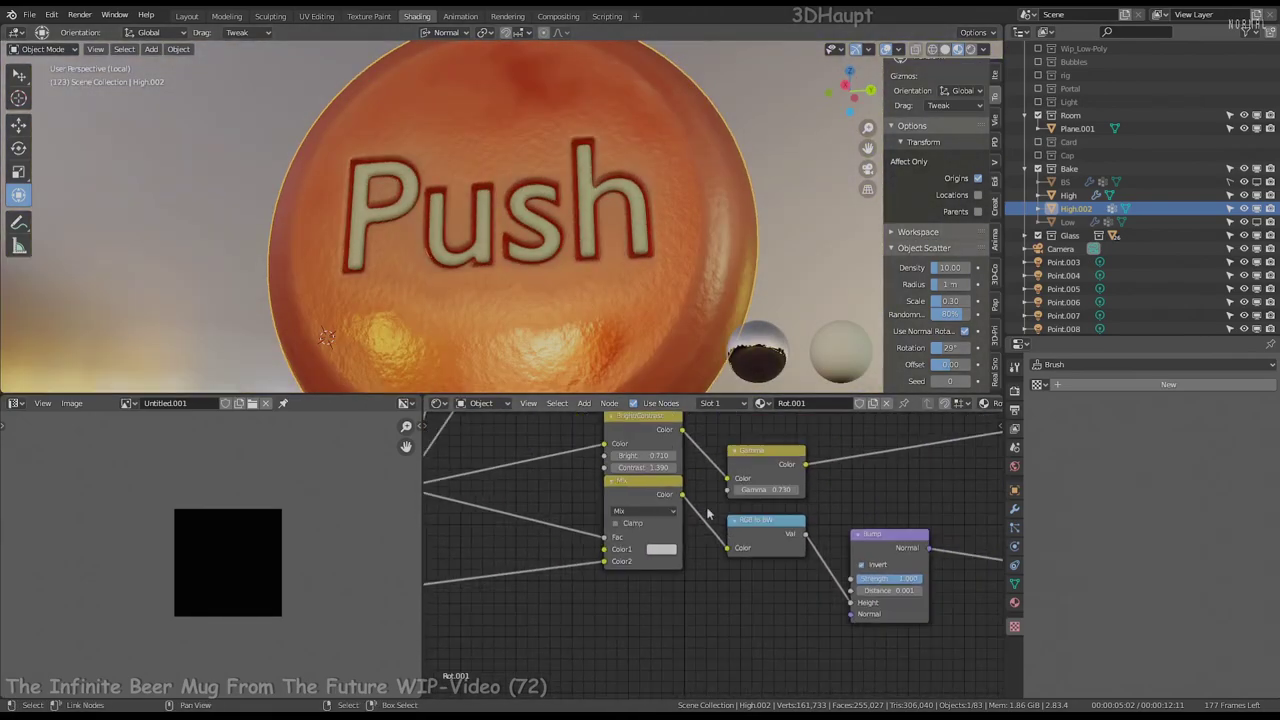
pyautogui.moveTo(789, 525); pyautogui.dragTo(838, 548, button='middle')
pyautogui.scroll(1, 838, 548)
pyautogui.moveTo(788, 513); pyautogui.dragTo(770, 513)
pyautogui.scroll(-3, 588, 168)
pyautogui.scroll(2, 588, 168)
pyautogui.scroll(-3, 634, 256)
pyautogui.moveTo(588, 168)
pyautogui.mouseDown(button='middle')
pyautogui.moveTo(634, 256)
pyautogui.moveTo(600, 190)
pyautogui.mouseUp(button='middle')
pyautogui.scroll(2, 619, 159)
pyautogui.scroll(-3, 598, 127)
pyautogui.scroll(-2, 745, 513)
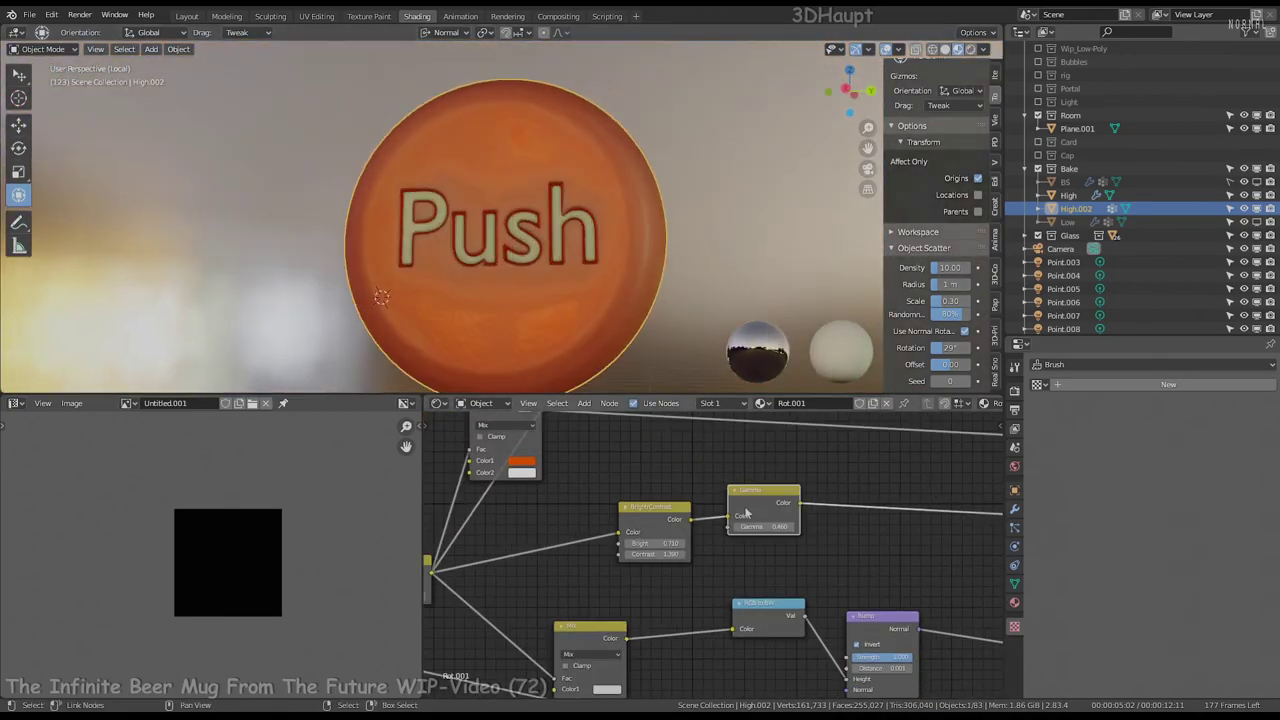
# Fine-tune the Gamma value down to about 0.72 while checking the button
pyautogui.scroll(3, 745, 513)
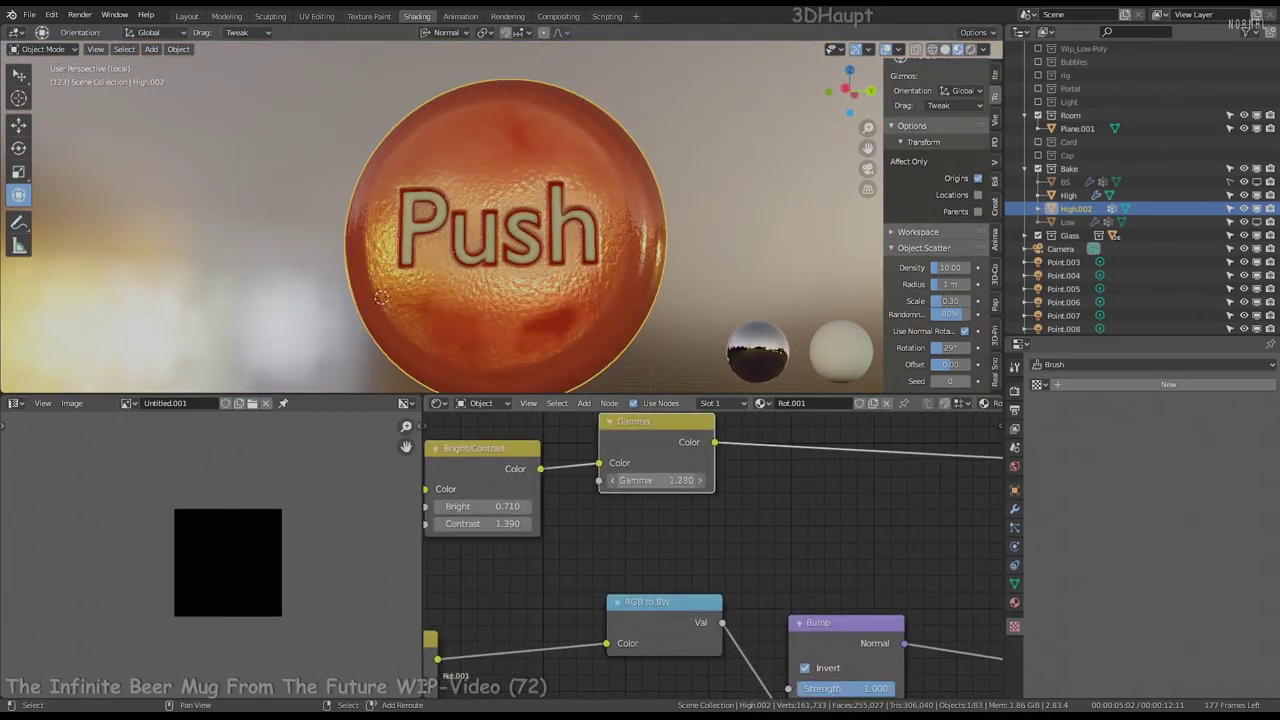
pyautogui.moveTo(657, 480); pyautogui.dragTo(640, 480)
pyautogui.scroll(-3, 588, 122)
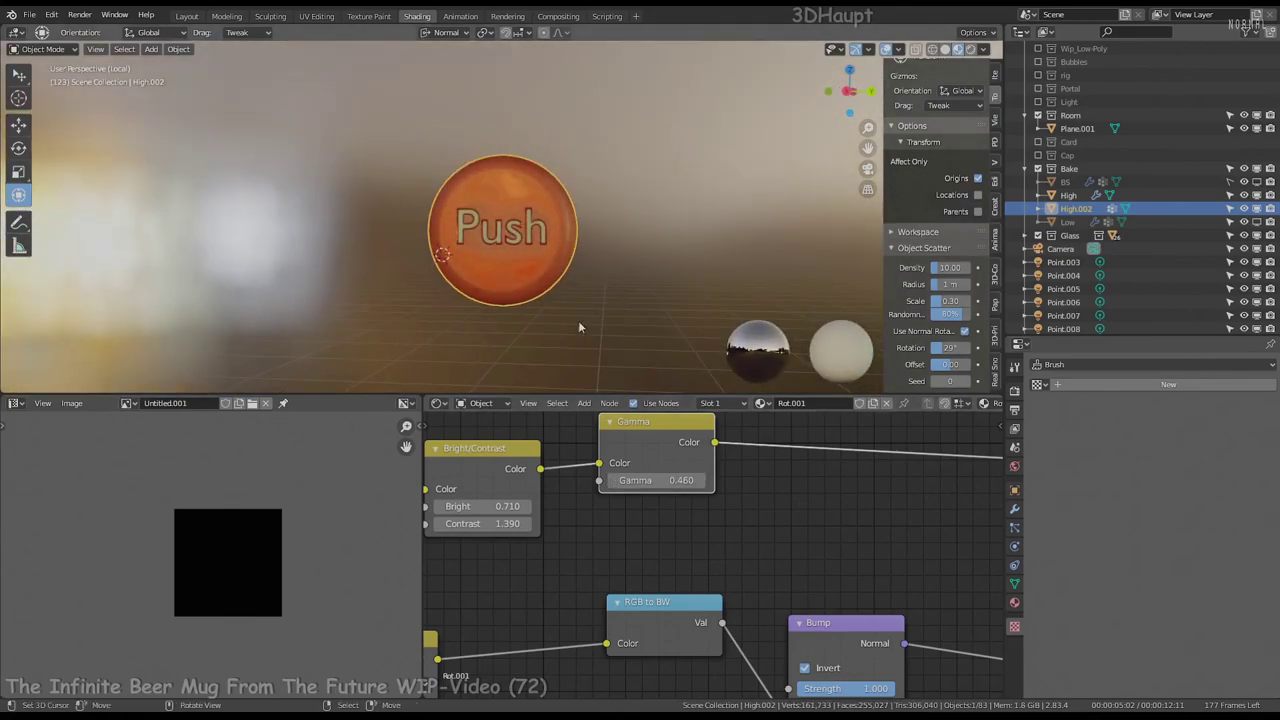
pyautogui.scroll(-2, 837, 480)
pyautogui.scroll(3, 837, 480)
pyautogui.scroll(2, 538, 218)
pyautogui.scroll(2, 538, 218)
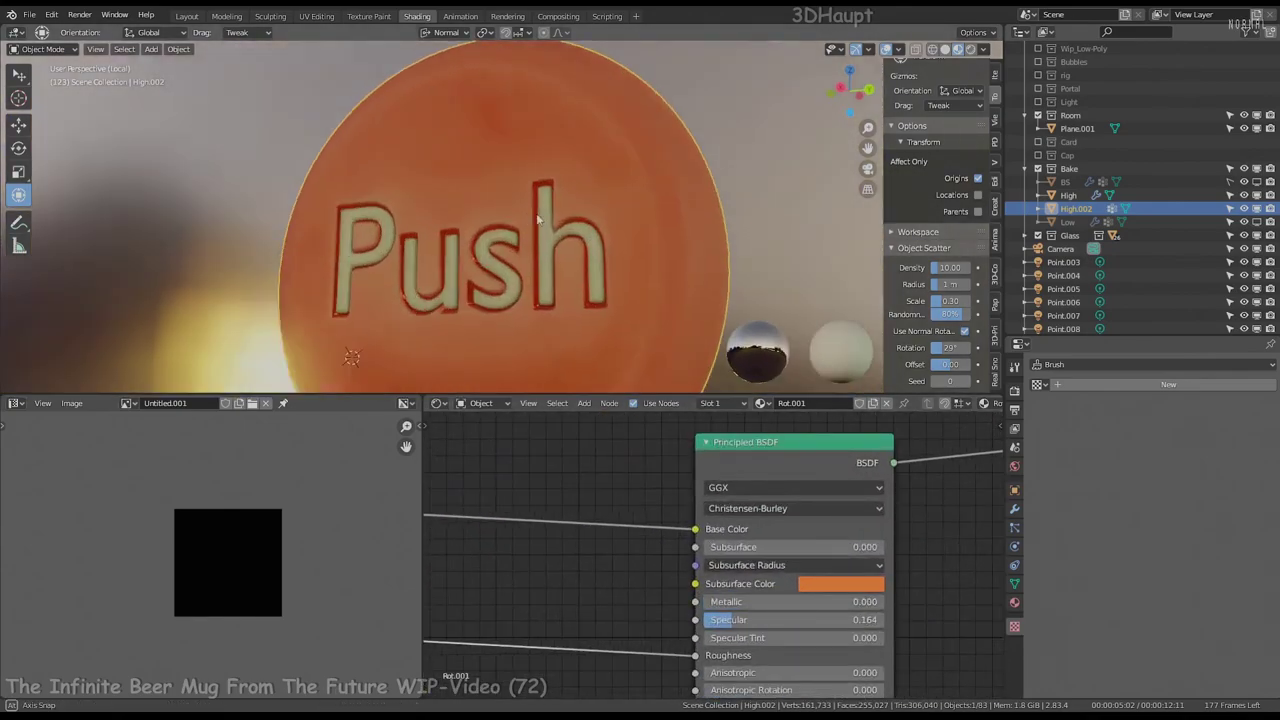
pyautogui.moveTo(538, 218); pyautogui.dragTo(600, 240, button='middle')
pyautogui.scroll(-2, 567, 612)
pyautogui.moveTo(565, 612); pyautogui.dragTo(545, 612)
pyautogui.scroll(-3, 630, 285)
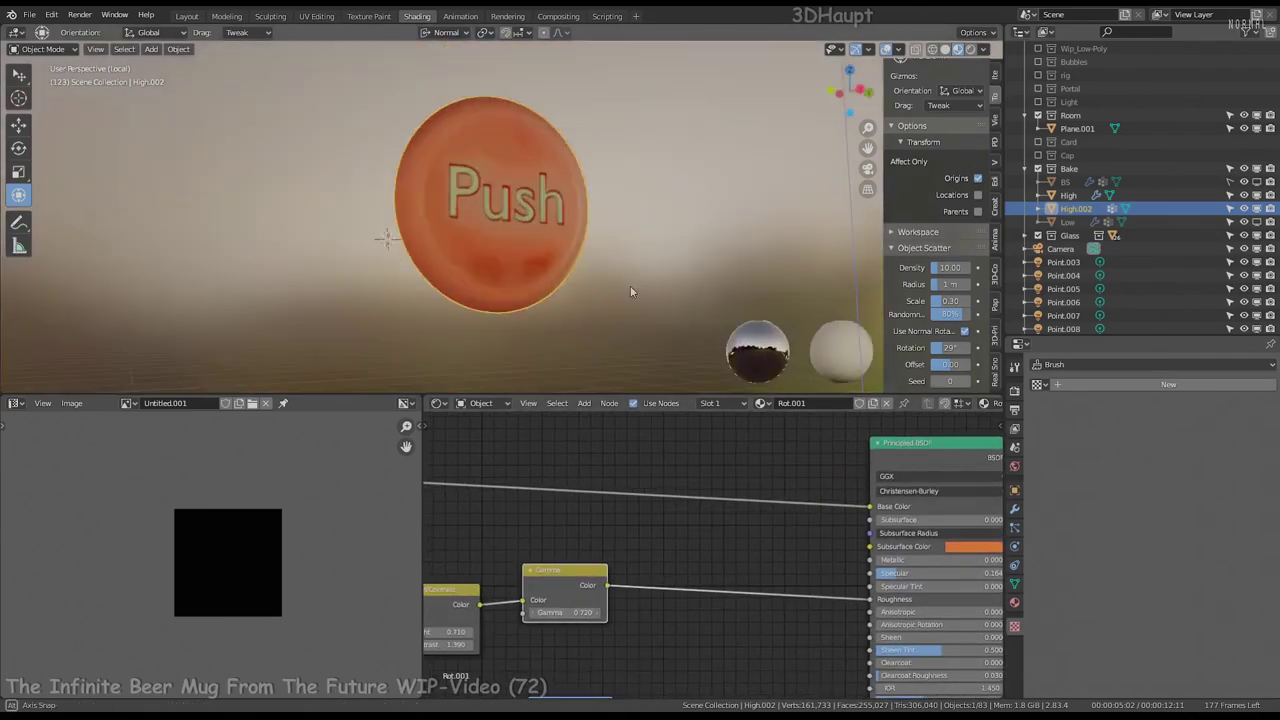
pyautogui.scroll(1, 630, 285)
pyautogui.moveTo(630, 285)
pyautogui.mouseDown(button='middle')
pyautogui.moveTo(534, 275)
pyautogui.moveTo(604, 185)
pyautogui.moveTo(523, 257)
pyautogui.moveTo(653, 203)
pyautogui.mouseUp(button='middle')
pyautogui.scroll(3, 653, 203)
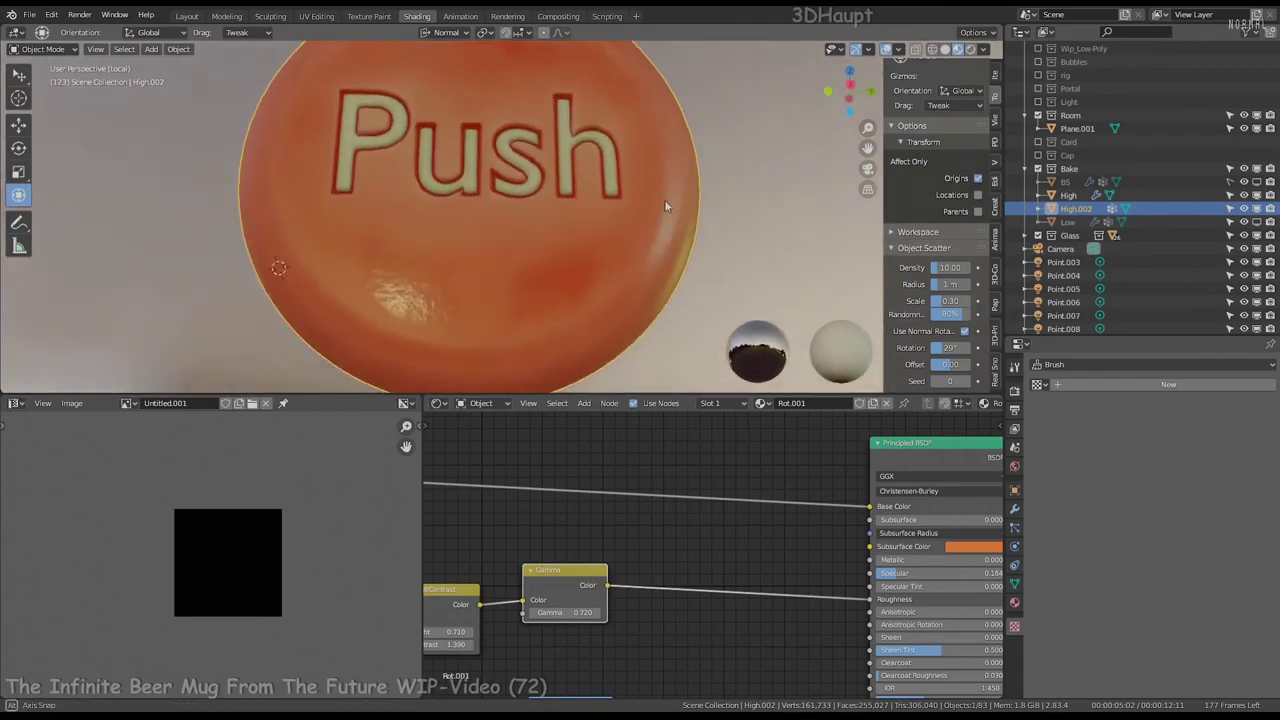
pyautogui.scroll(2, 664, 199)
pyautogui.scroll(-1, 582, 264)
# Set the Noise Texture Scale to 200
pyautogui.moveTo(600, 560); pyautogui.dragTo(631, 628, button='middle')
pyautogui.write('00')
pyautogui.press('Return')
pyautogui.scroll(-2, 657, 310)
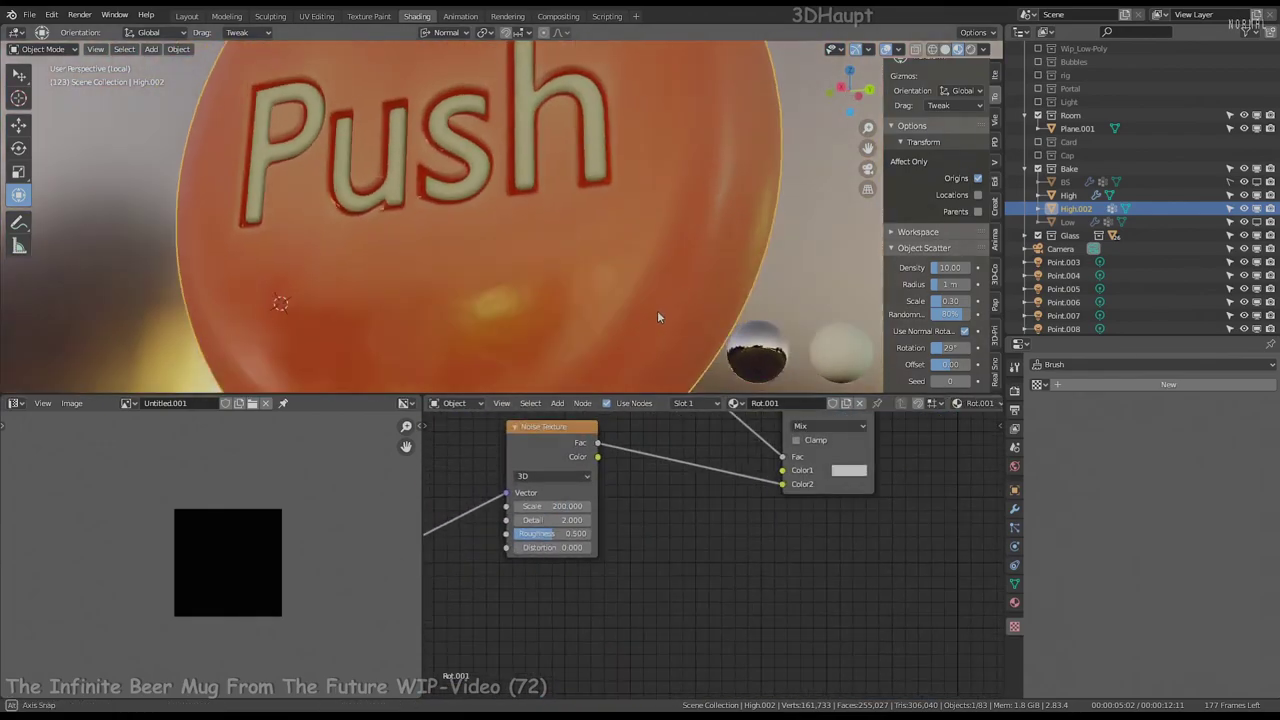
pyautogui.moveTo(657, 310)
pyautogui.mouseDown(button='middle')
pyautogui.moveTo(580, 251)
pyautogui.moveTo(584, 163)
pyautogui.moveTo(414, 151)
pyautogui.moveTo(603, 163)
pyautogui.mouseUp(button='middle')
# Recalculate the Push button mesh's normals in Edit Mode and return to Object Mode
pyautogui.press('Tab')
pyautogui.press('a')
pyautogui.hotkey('shift', 'n')
pyautogui.press('Tab')
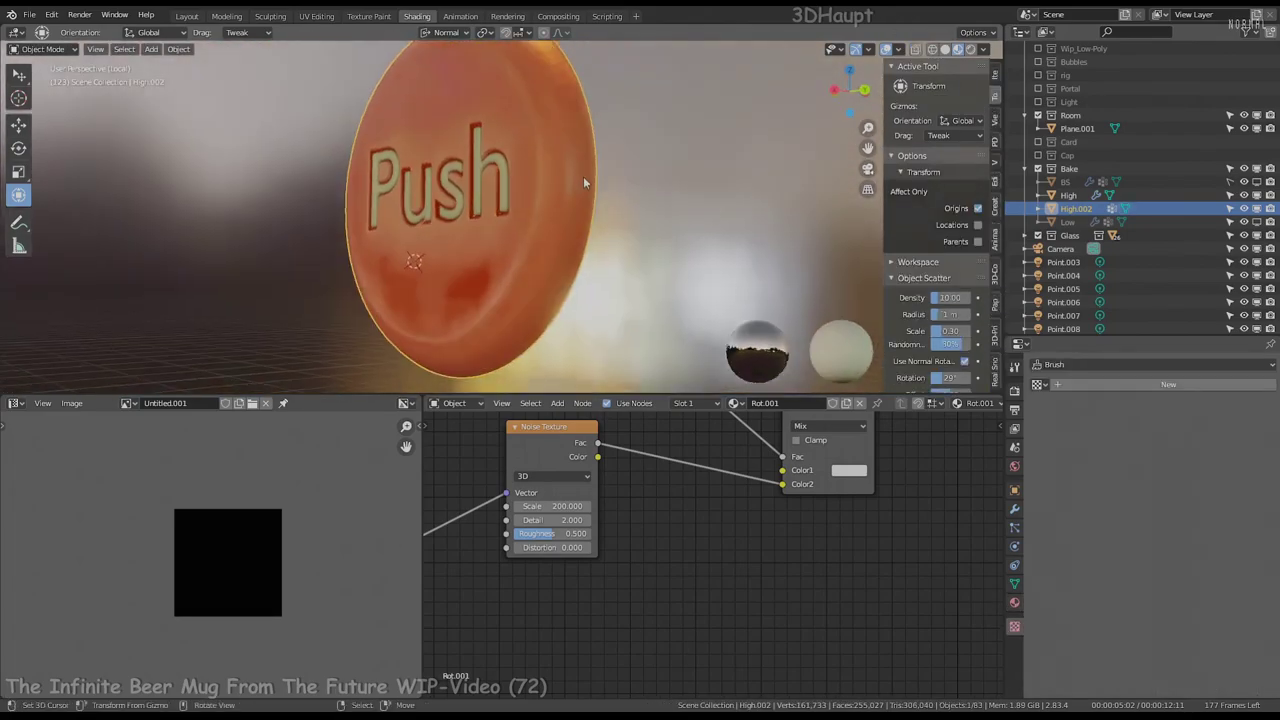
pyautogui.press('Home')
pyautogui.scroll(-5, 1125, 609)
pyautogui.scroll(-4, 1128, 511)
# Scroll the material properties and orbit out to see the whole scene
pyautogui.scroll(3, 1128, 511)
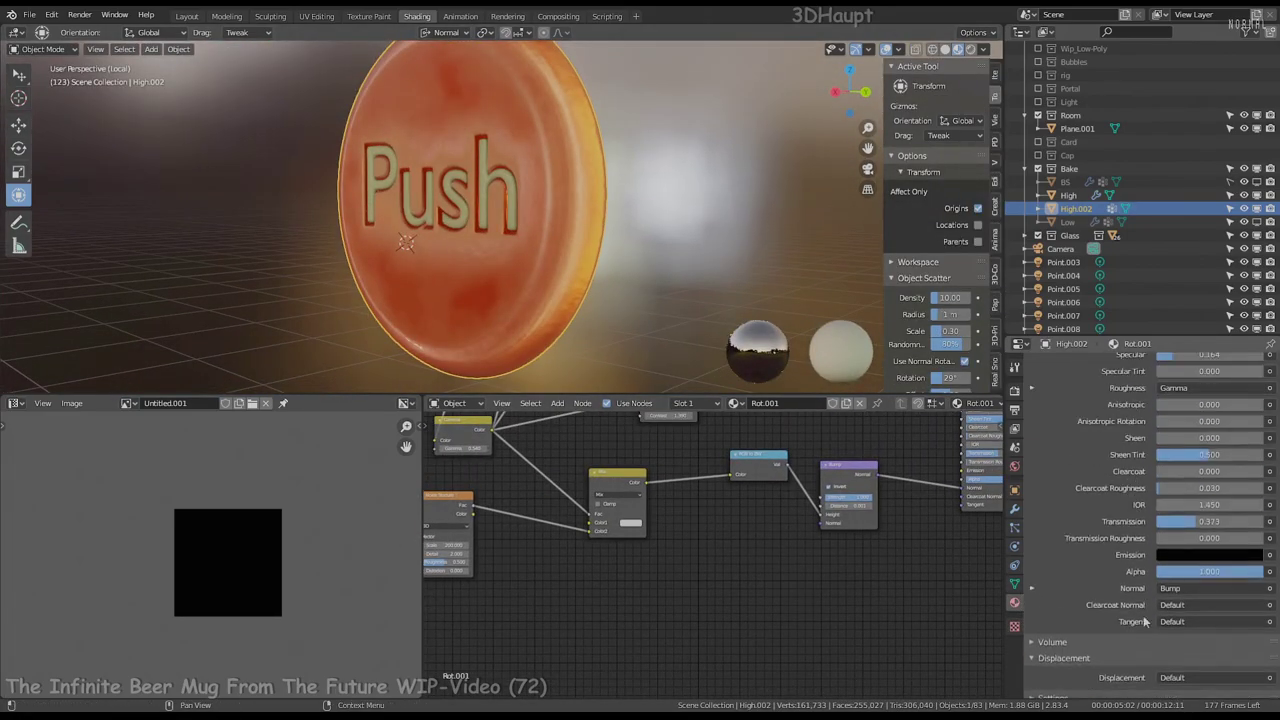
pyautogui.moveTo(1150, 440); pyautogui.dragTo(1175, 536)
pyautogui.scroll(-3, 1193, 538)
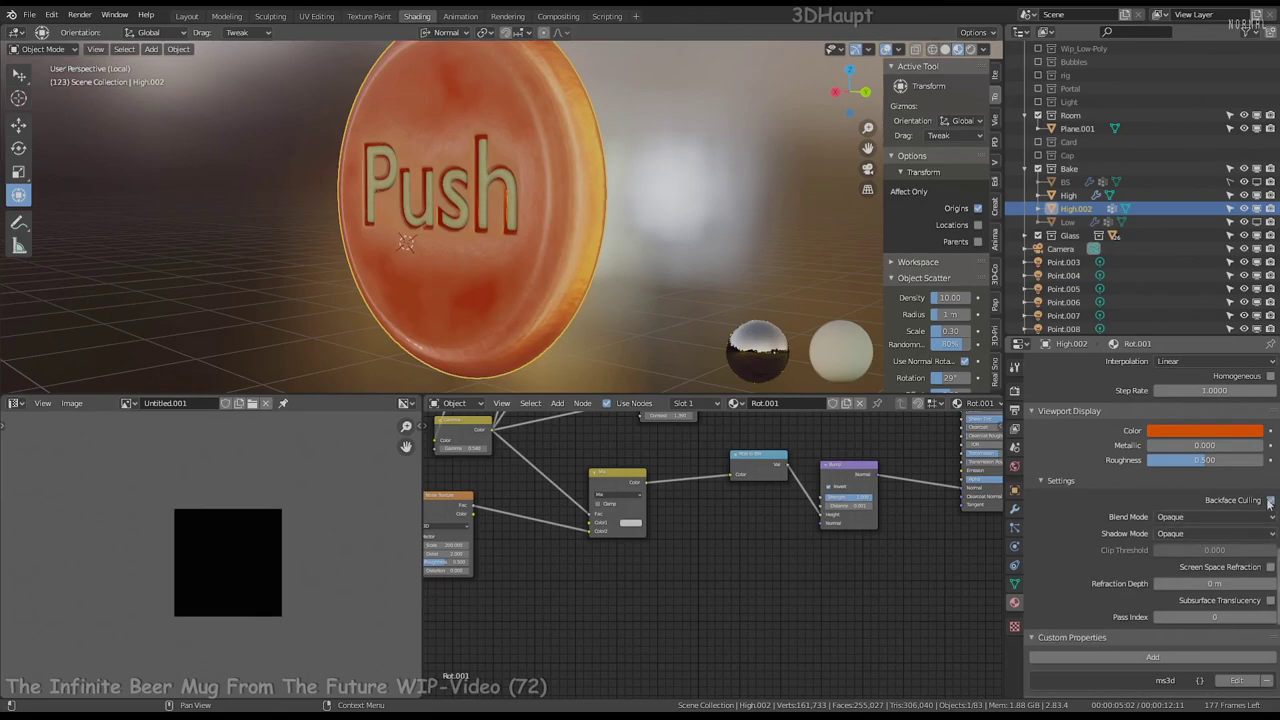
pyautogui.scroll(-5, 545, 269)
pyautogui.moveTo(658, 191); pyautogui.dragTo(607, 174, button='middle')
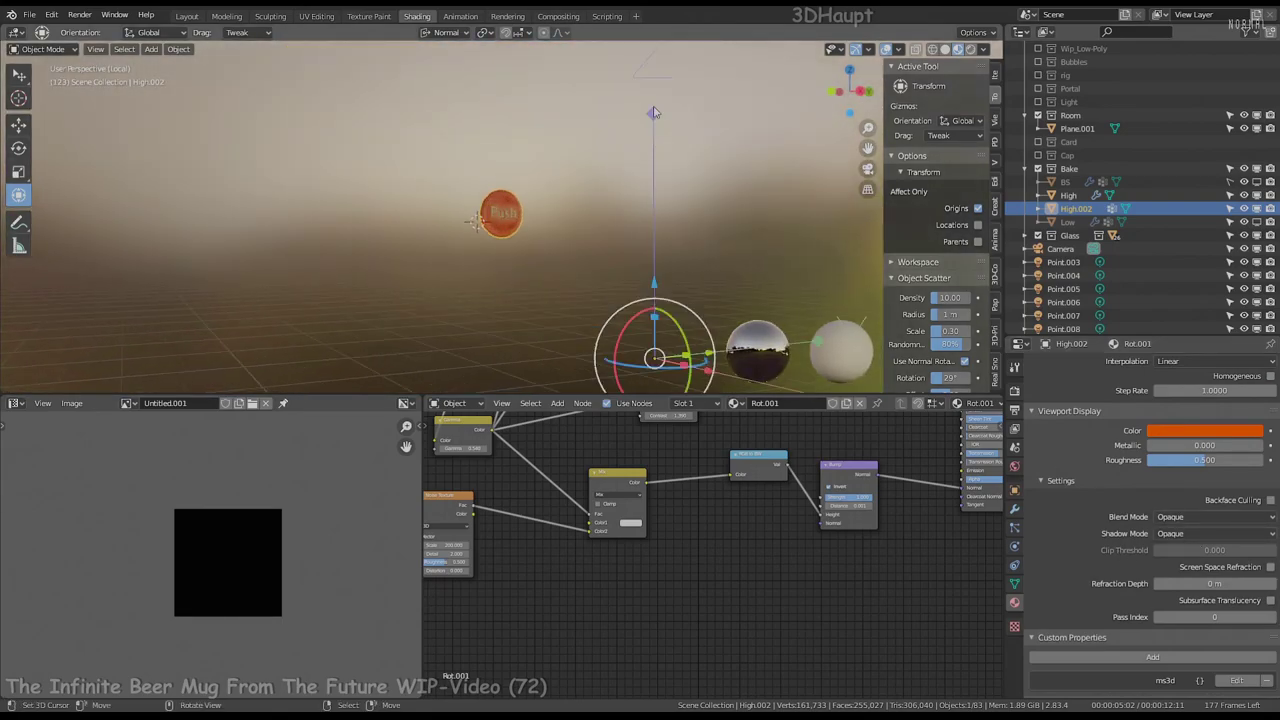
pyautogui.scroll(-2, 677, 229)
# Start moving the button with G, cancel the move, and frame it in view
pyautogui.press('g')
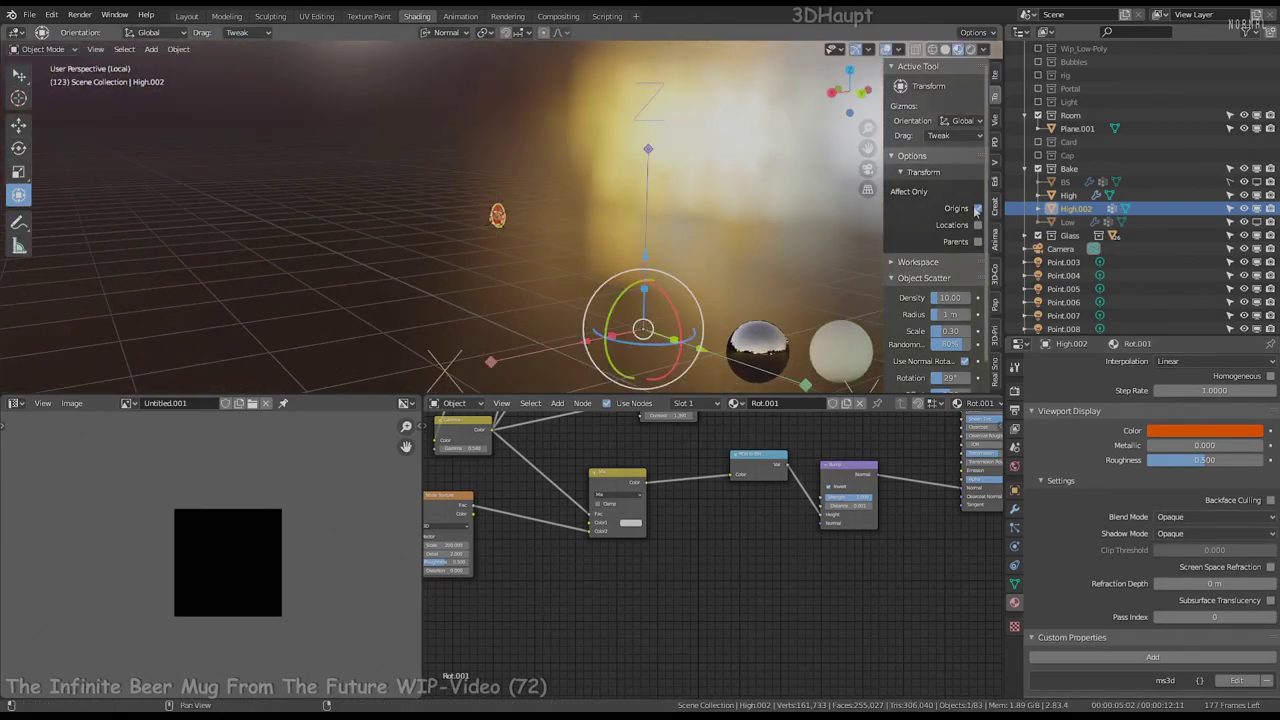
pyautogui.press('KP_Decimal')
pyautogui.scroll(-4, 576, 169)
pyautogui.press('g')
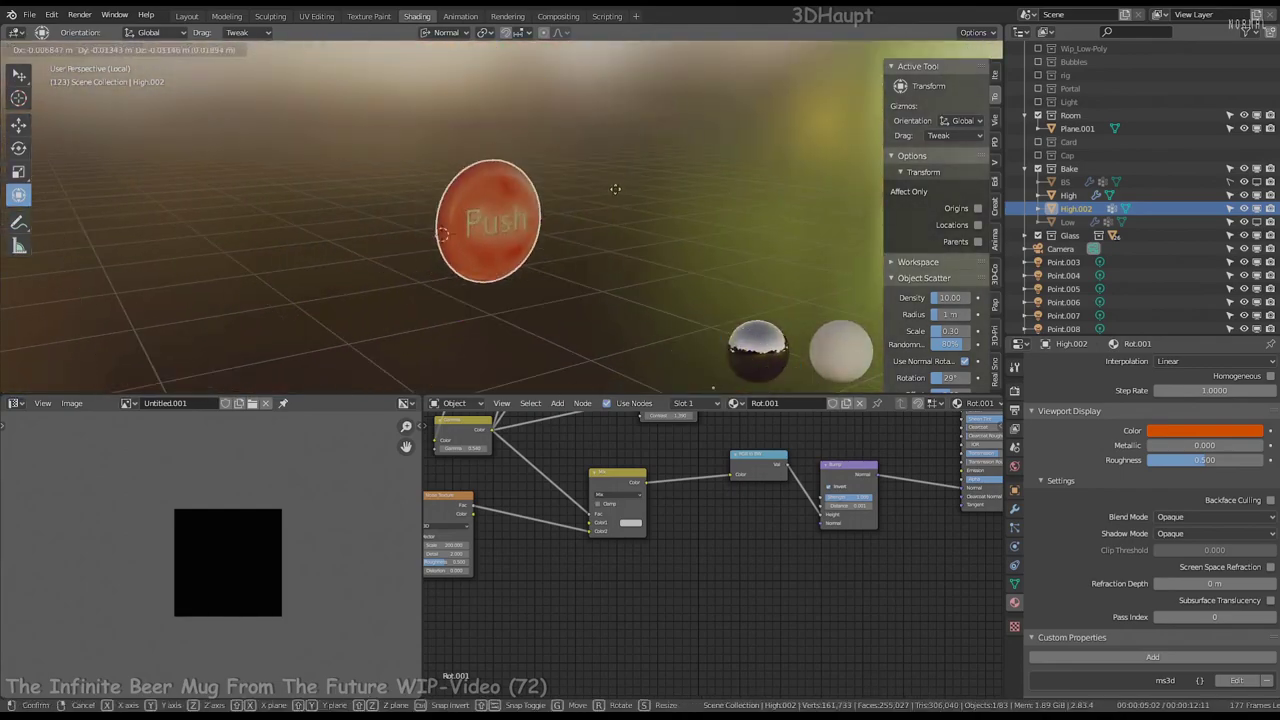
pyautogui.rightClick(615, 189)
pyautogui.press('KP_Decimal')
# Select Material.036 in the material slot list to show its node tree
pyautogui.scroll(-2, 604, 192)
pyautogui.scroll(-2, 604, 192)
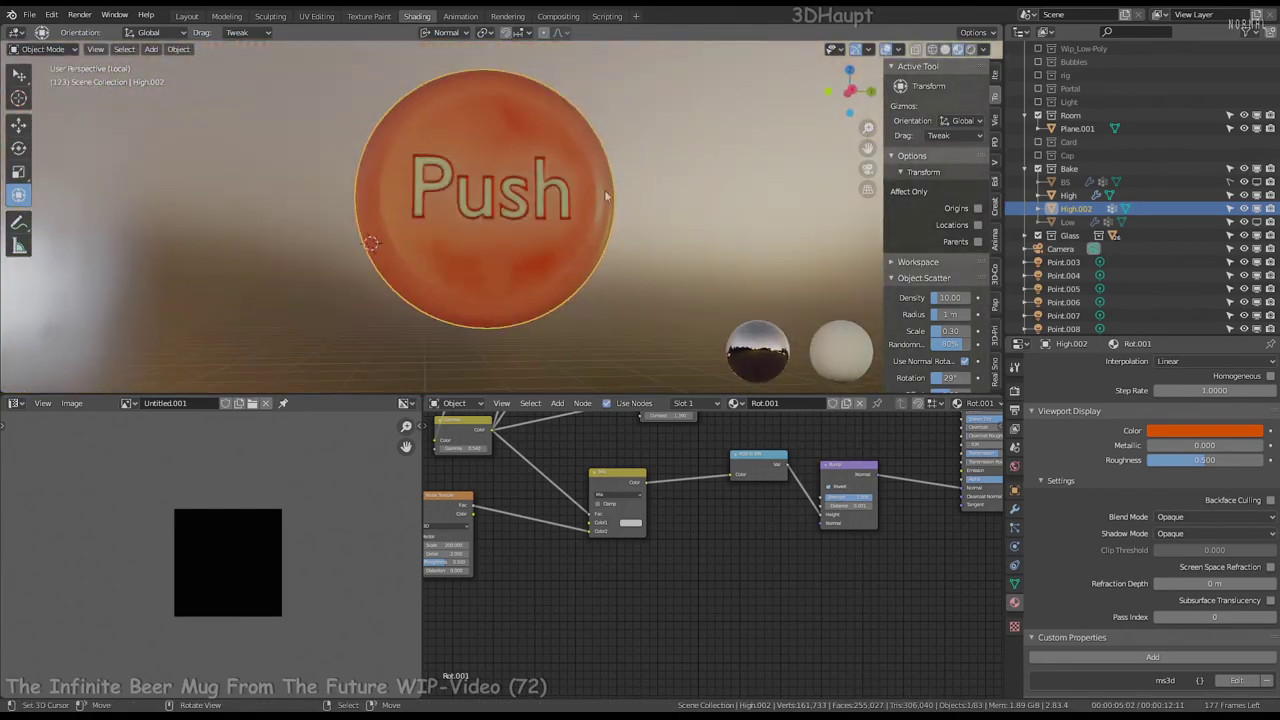
pyautogui.scroll(-3, 604, 189)
pyautogui.scroll(-3, 762, 508)
pyautogui.scroll(5, 1105, 448)
pyautogui.scroll(5, 1110, 440)
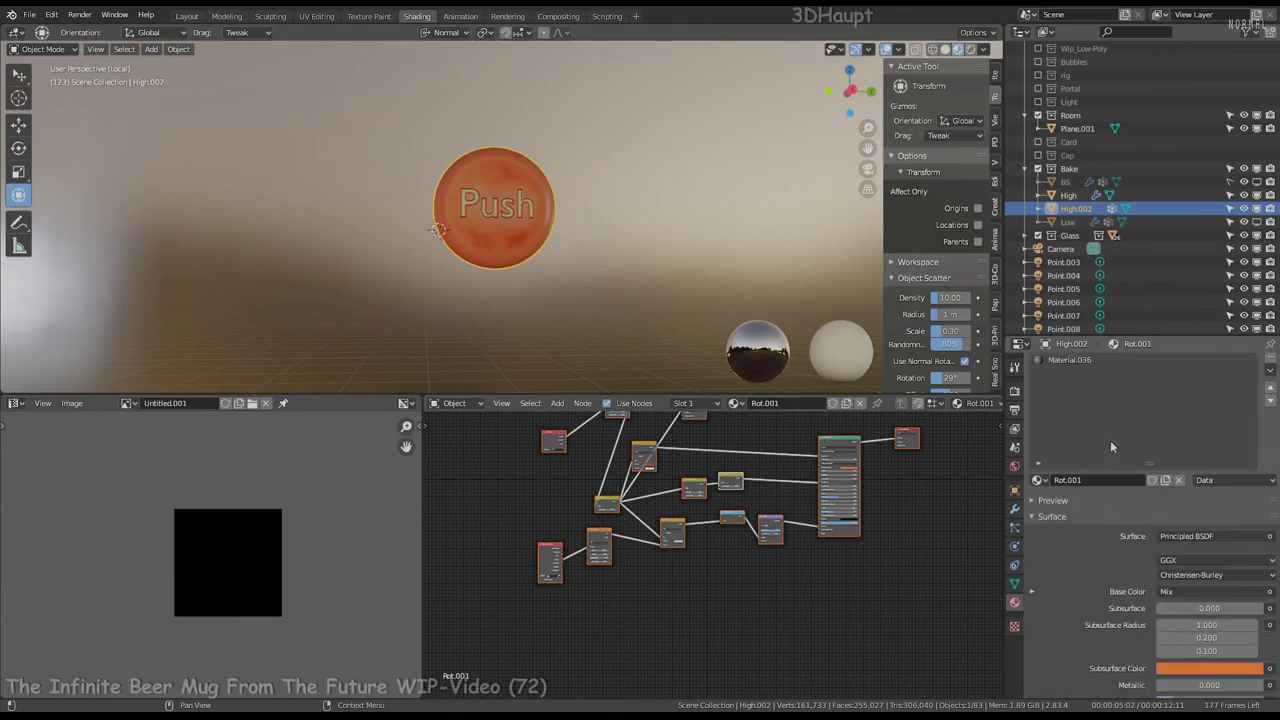
pyautogui.click(1070, 381)
pyautogui.scroll(2, 754, 505)
pyautogui.scroll(6, 540, 179)
# Change Material.036's Mix node first colour from red to white and inspect both colours
pyautogui.scroll(3, 524, 195)
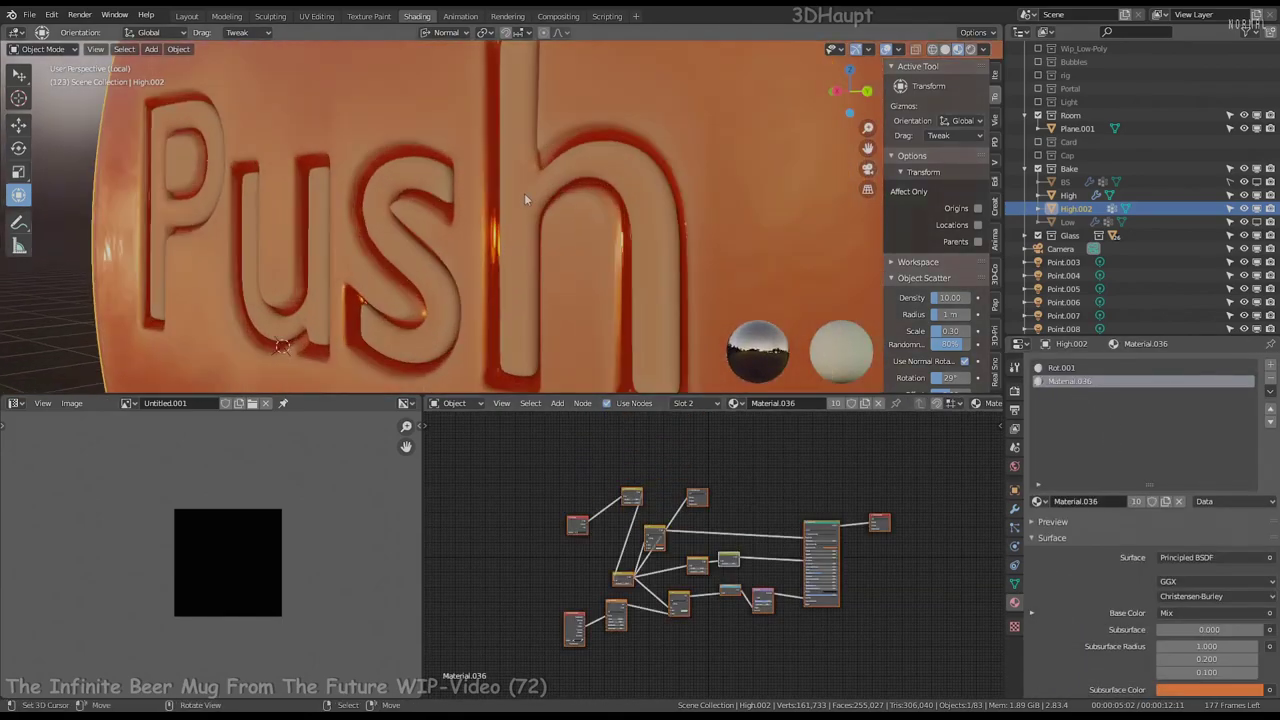
pyautogui.scroll(5, 643, 470)
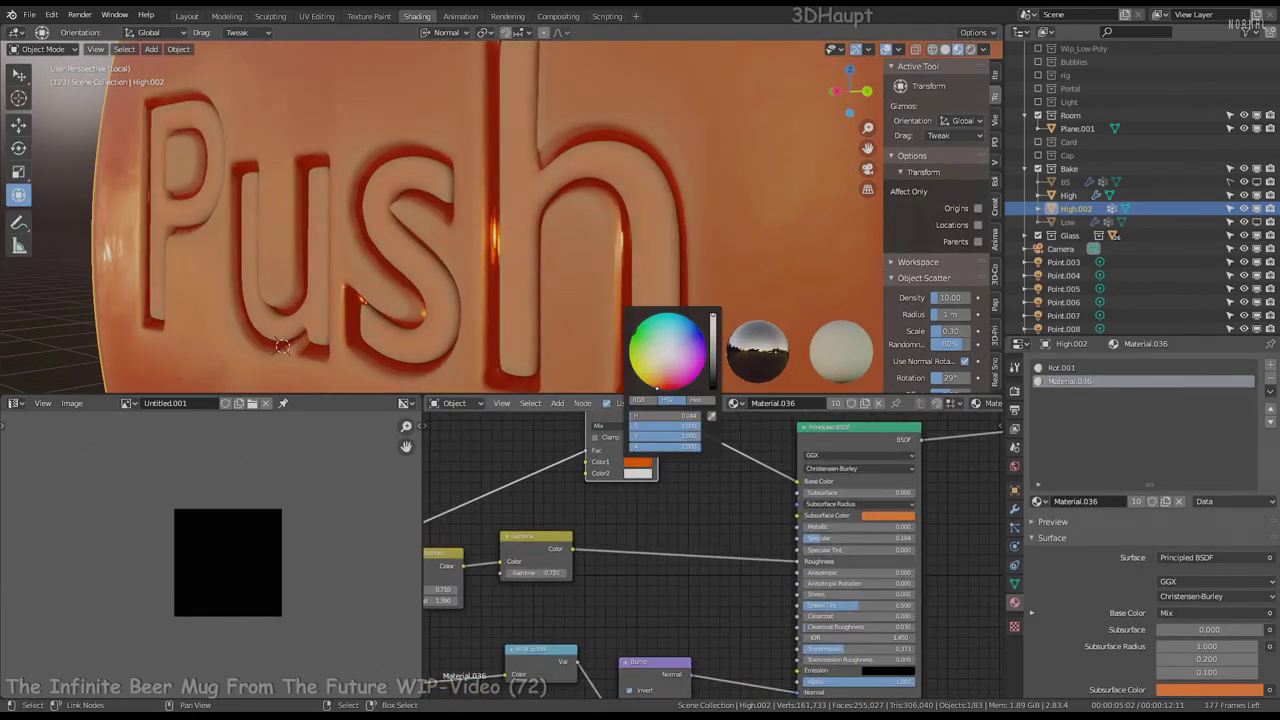
pyautogui.click(667, 350)
pyautogui.scroll(-5, 607, 171)
pyautogui.moveTo(607, 171)
pyautogui.mouseDown(button='middle')
pyautogui.moveTo(719, 182)
pyautogui.moveTo(609, 154)
pyautogui.moveTo(640, 200)
pyautogui.mouseUp(button='middle')
pyautogui.scroll(1, 620, 480)
pyautogui.click(620, 505)
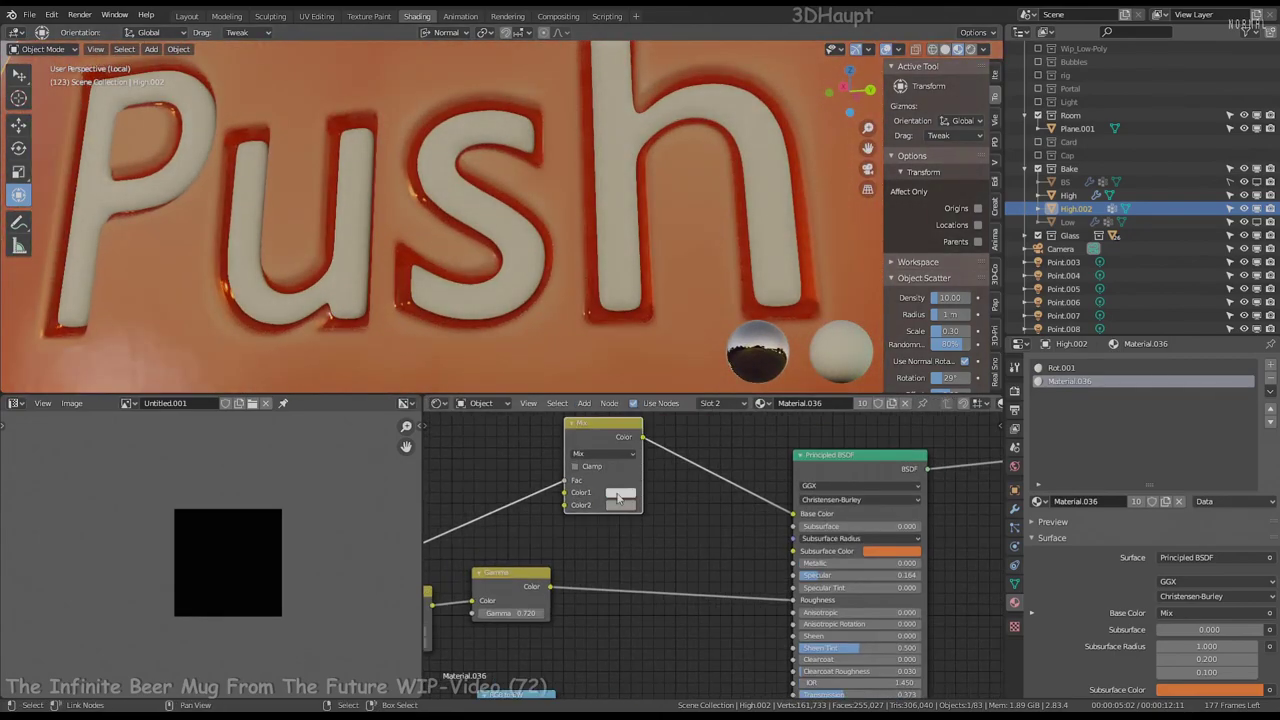
pyautogui.click(622, 495)
pyautogui.scroll(-5, 600, 250)
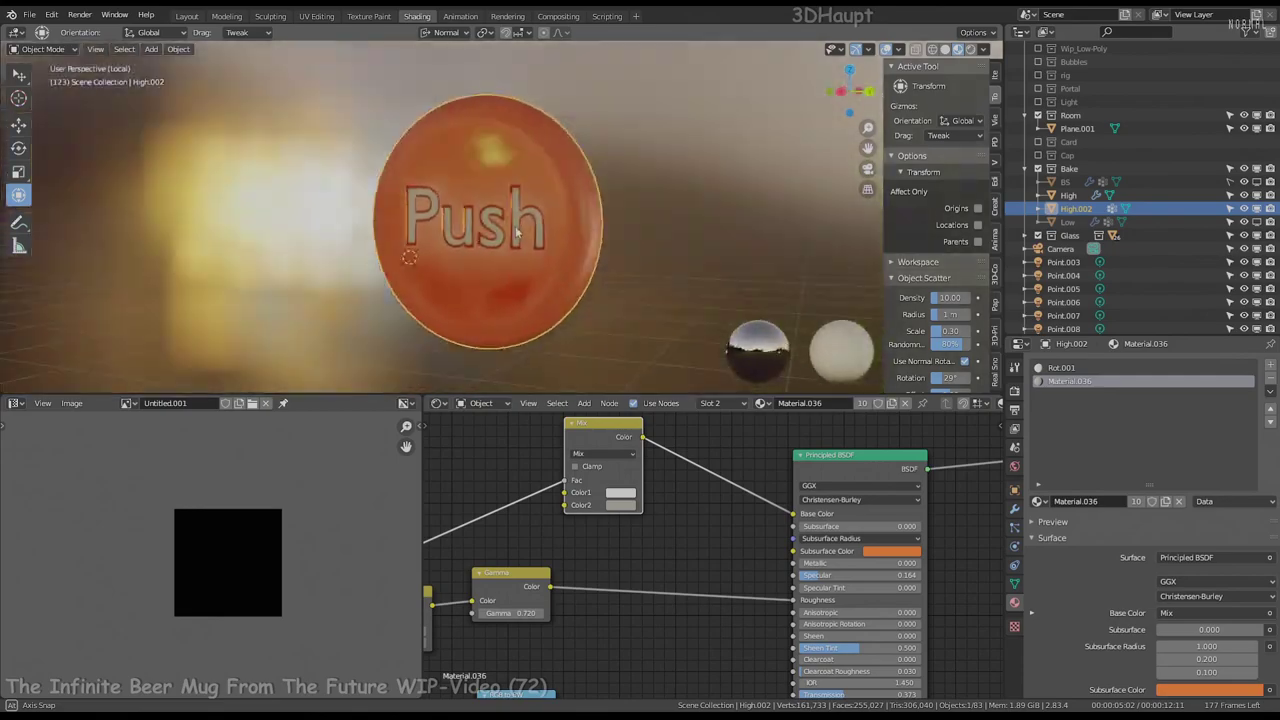
# Save the project as Infinite Beer Mug 45.blend
pyautogui.scroll(2, 596, 485)
pyautogui.scroll(2, 630, 300)
pyautogui.scroll(-2, 604, 540)
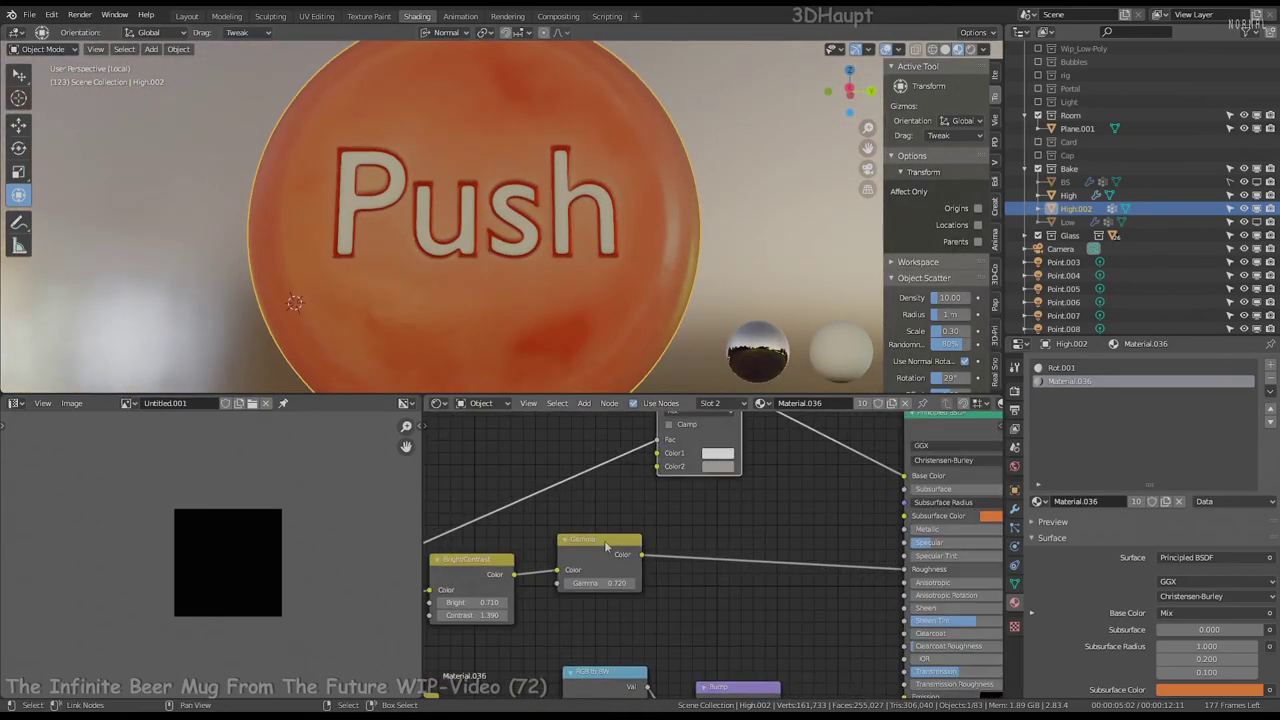
pyautogui.scroll(3, 655, 210)
pyautogui.scroll(3, 612, 545)
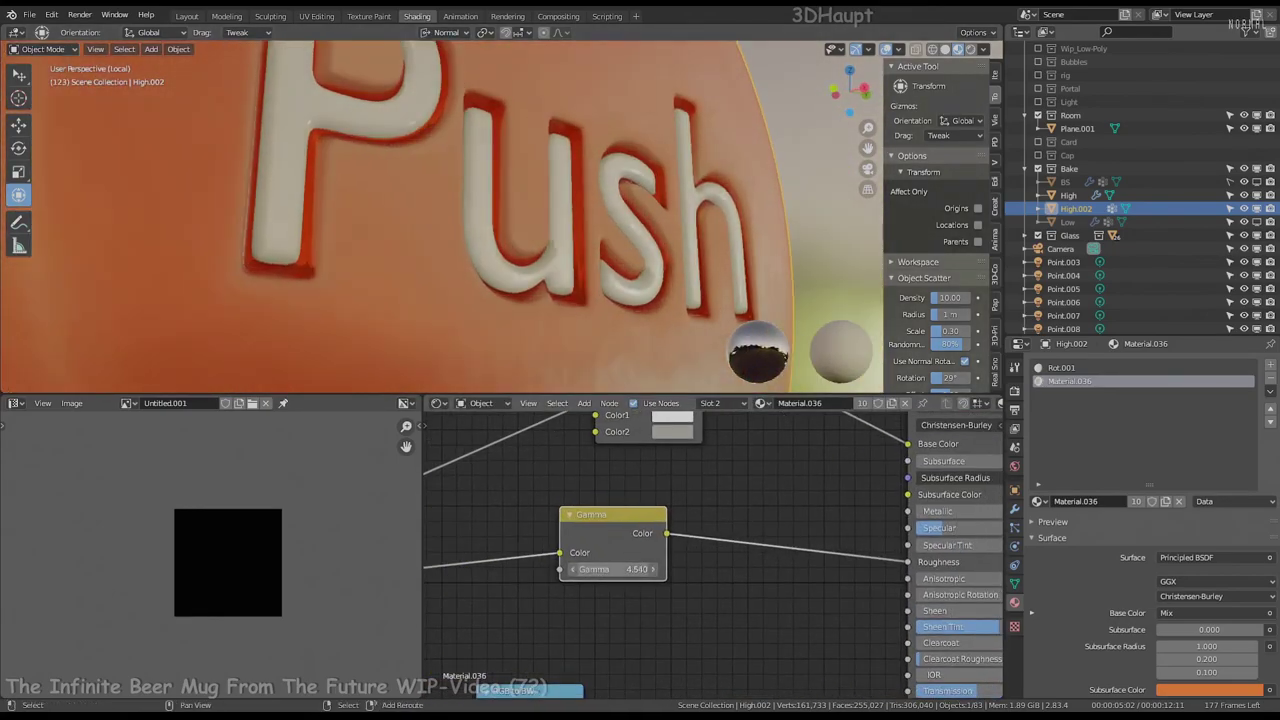
pyautogui.scroll(-4, 626, 257)
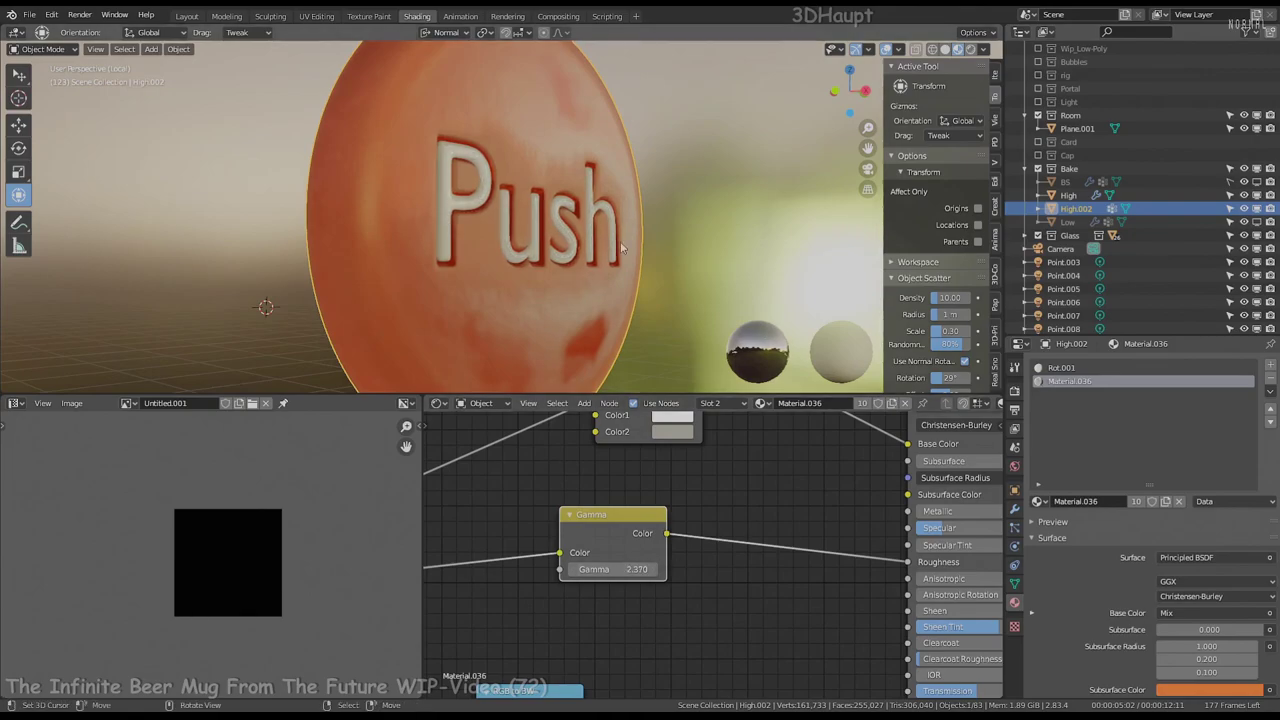
pyautogui.scroll(1, 600, 230)
pyautogui.scroll(3, 532, 187)
pyautogui.scroll(-5, 532, 200)
pyautogui.scroll(-3, 706, 577)
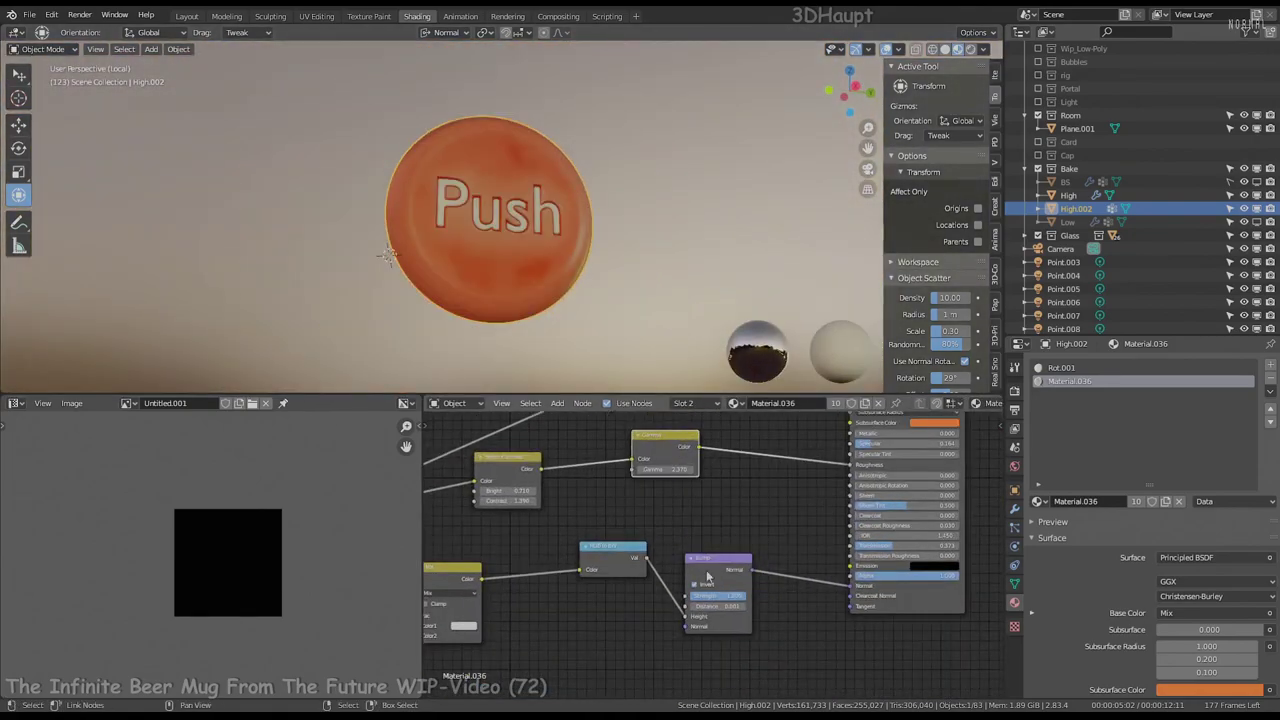
pyautogui.scroll(-3, 706, 577)
pyautogui.scroll(2, 836, 525)
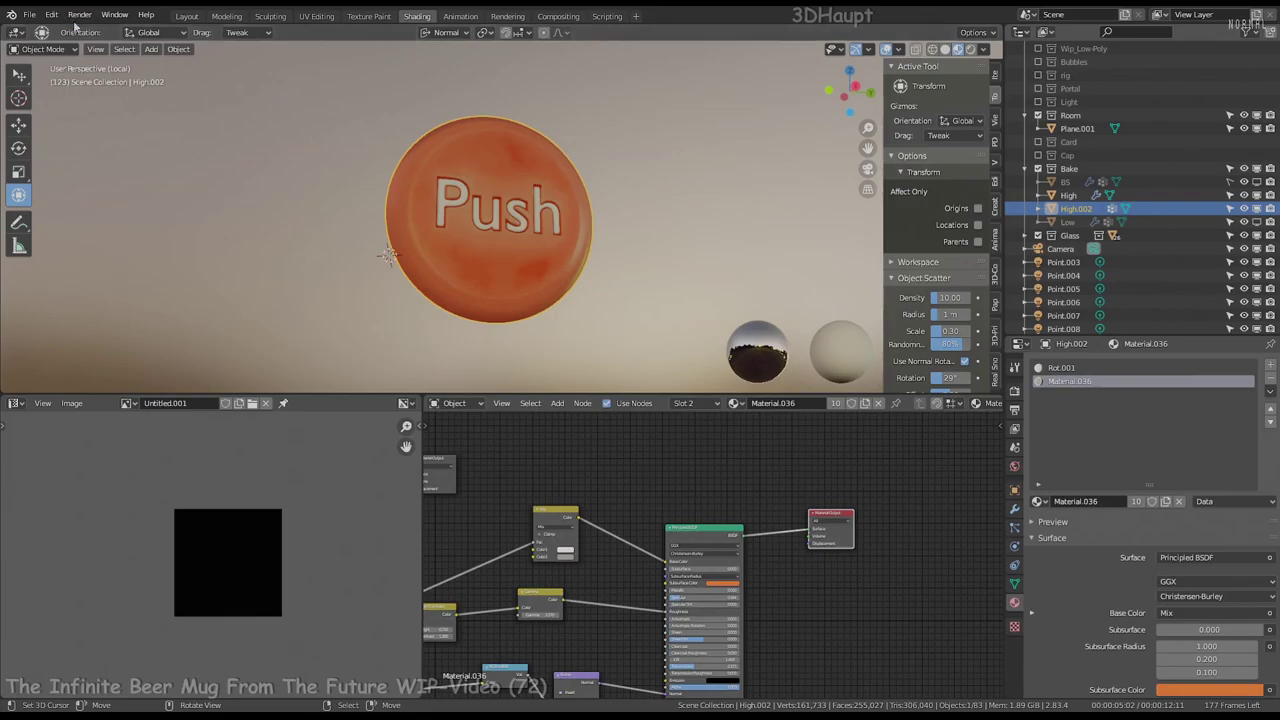
pyautogui.click(30, 14)
pyautogui.click(60, 136)
# Exit local view and review the Push button in a maximized viewport, then restore the layout
pyautogui.moveTo(600, 170); pyautogui.dragTo(573, 161, button='middle')
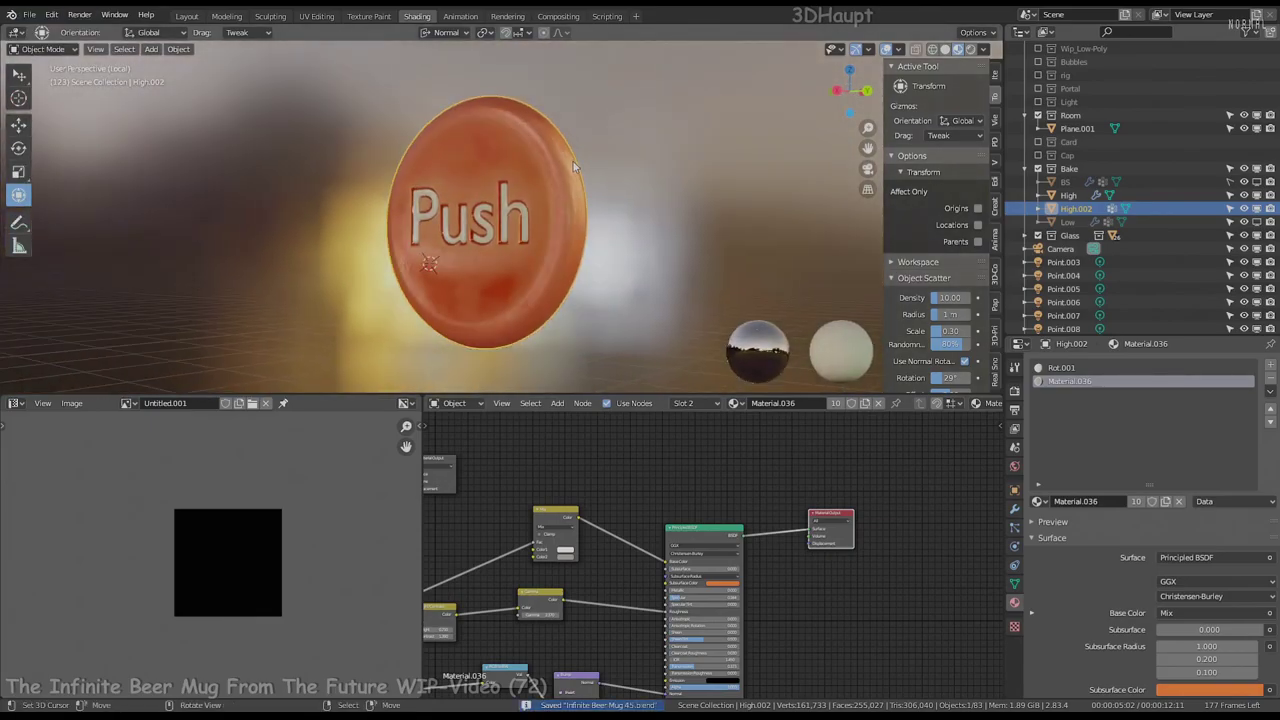
pyautogui.press('KP_Divide')
pyautogui.hotkey('ctrl', 'space')
pyautogui.press('KP_Decimal')
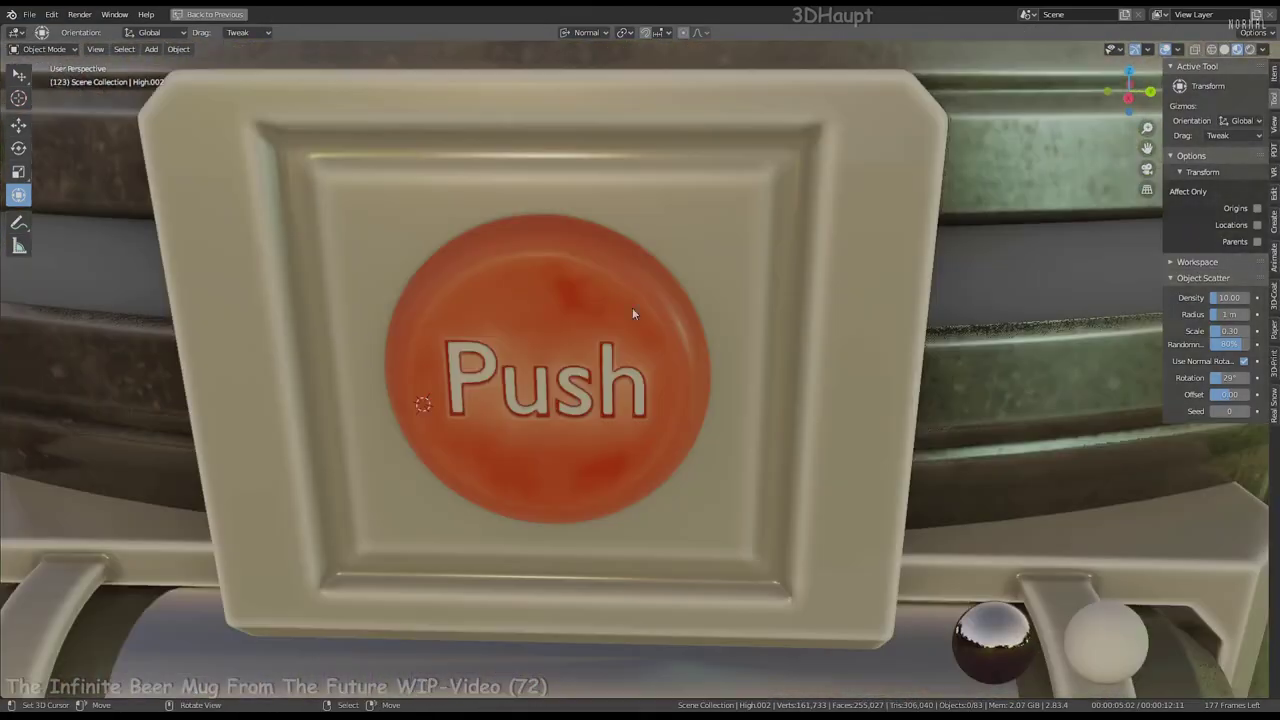
pyautogui.moveTo(632, 307); pyautogui.dragTo(756, 278, button='middle')
pyautogui.hotkey('ctrl', 'space')
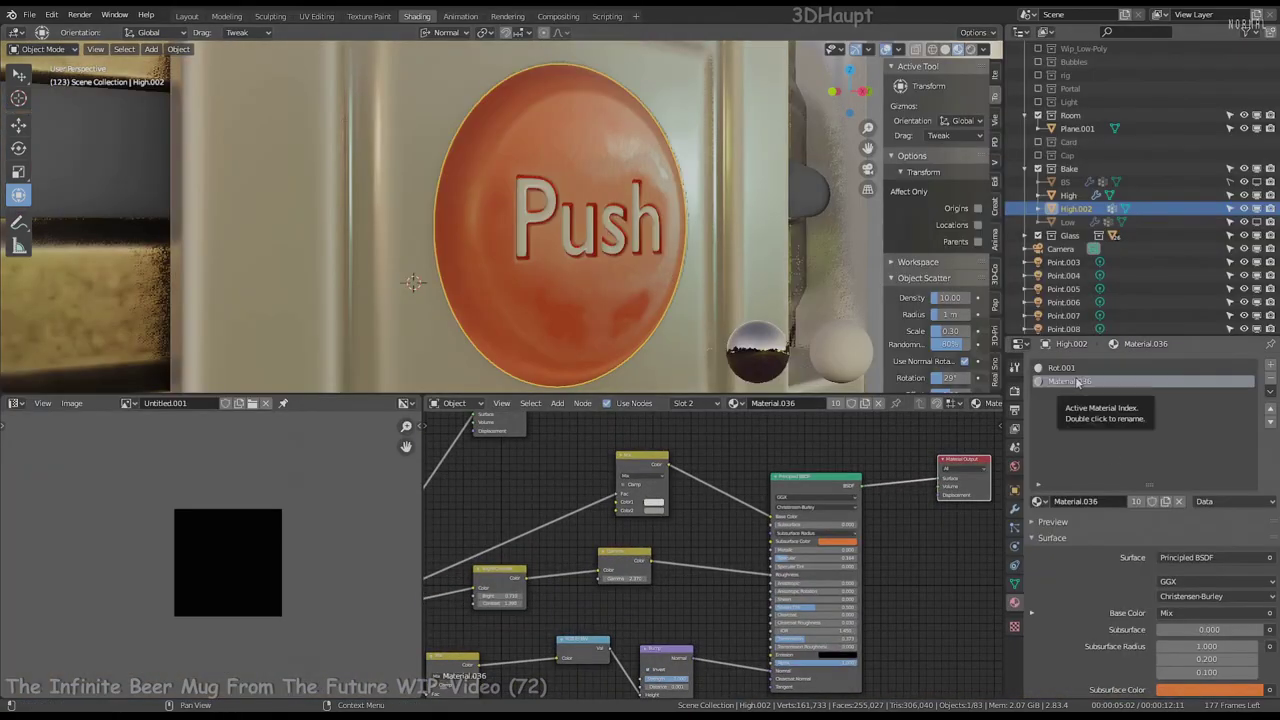
# In Rot.001, set the Hue Saturation Value node's Saturation to 1.100 and Value to 1.440
pyautogui.click(1070, 368)
pyautogui.click(776, 500)
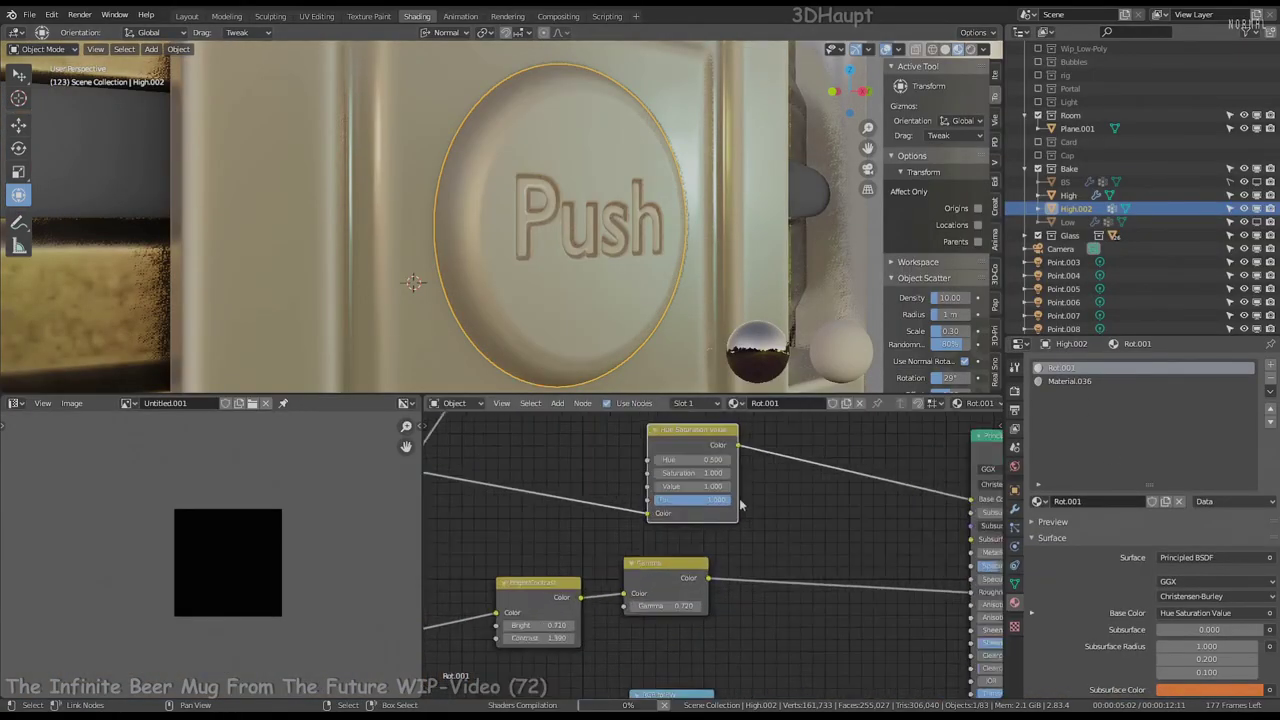
pyautogui.scroll(5, 600, 530)
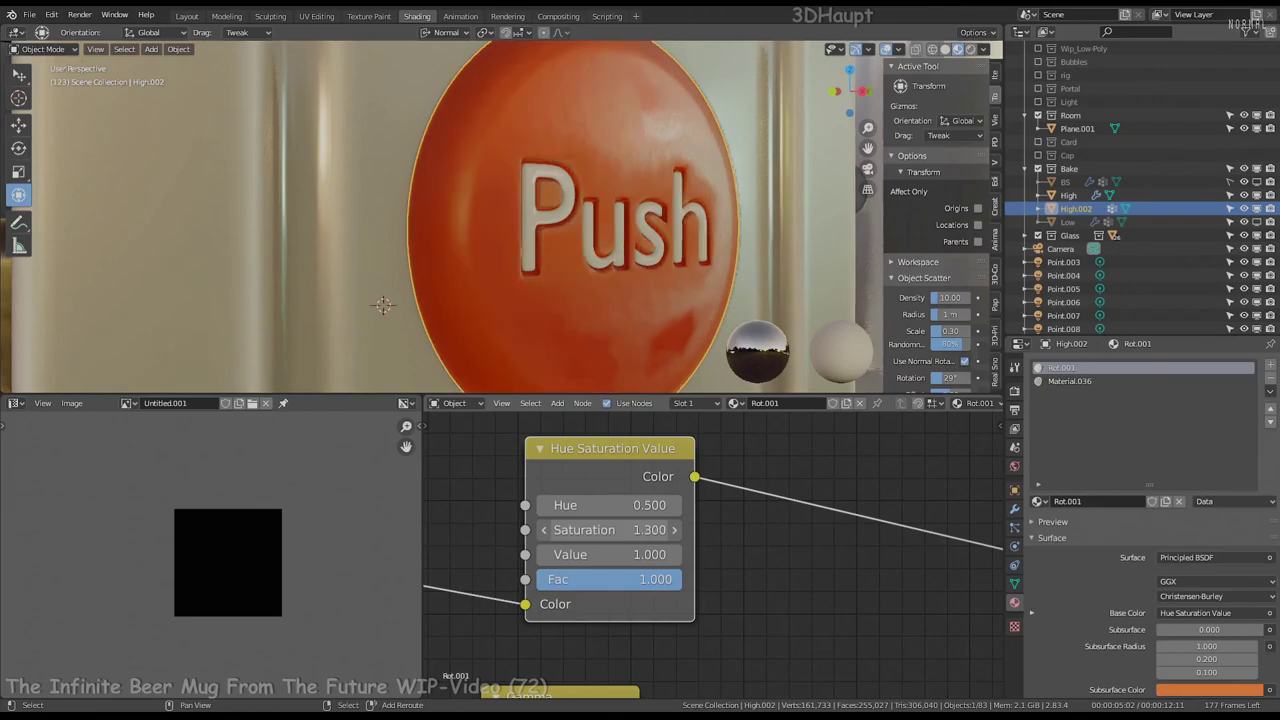
pyautogui.moveTo(610, 530); pyautogui.dragTo(650, 530)
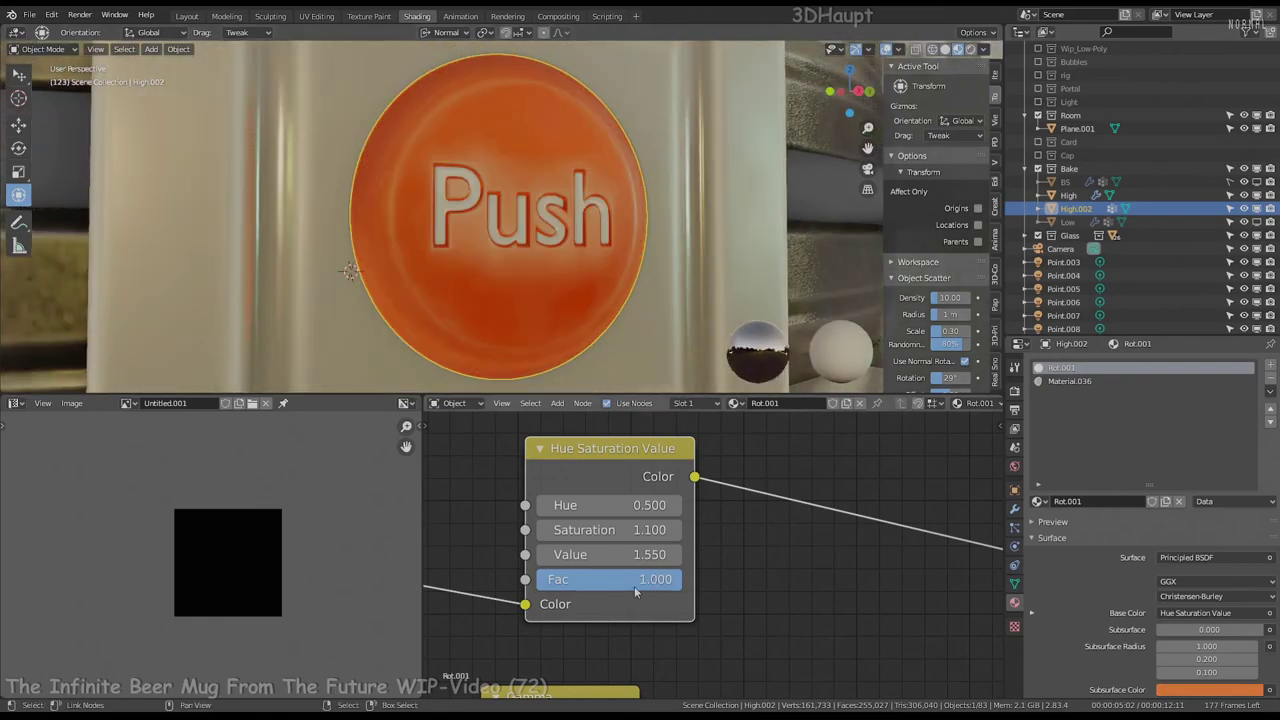
pyautogui.moveTo(640, 554)
pyautogui.mouseDown()
pyautogui.moveTo(665, 554)
pyautogui.moveTo(662, 530)
pyautogui.moveTo(650, 565)
pyautogui.mouseUp()
# Set the Hue Saturation Value node's Hue to 0.500
pyautogui.moveTo(650, 505); pyautogui.dragTo(645, 505)
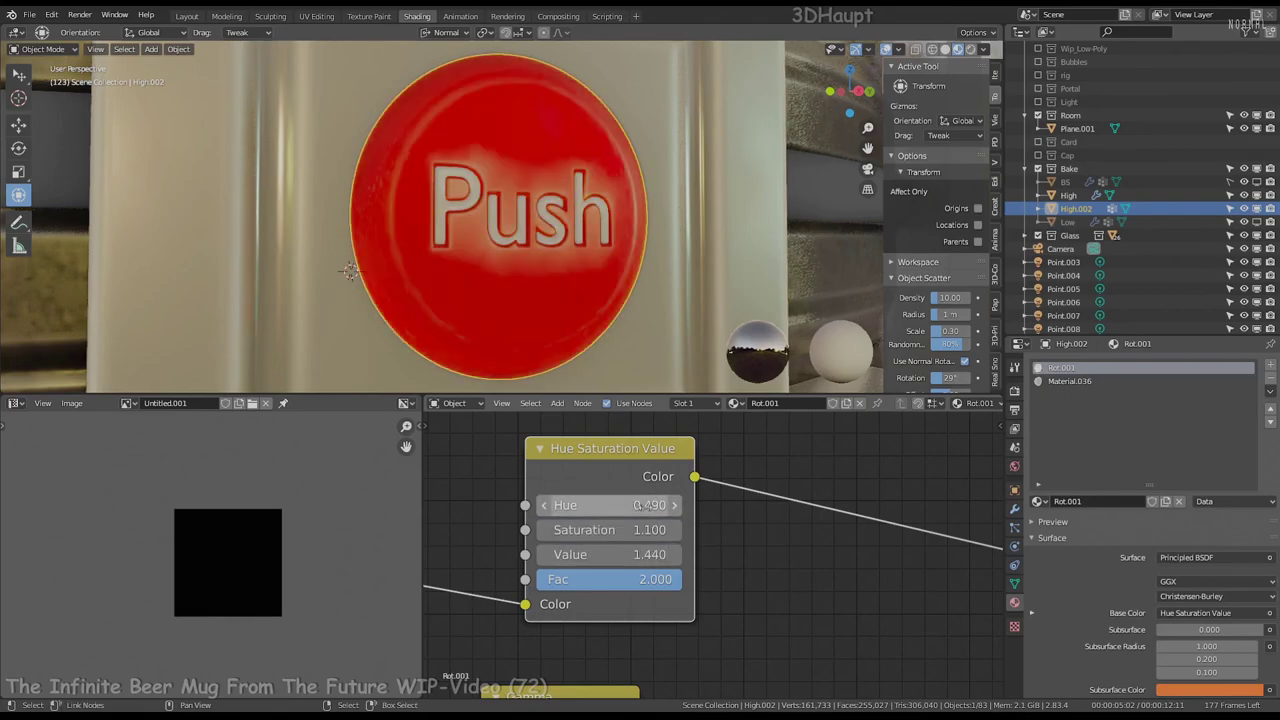
pyautogui.write('5')
pyautogui.press('Return')
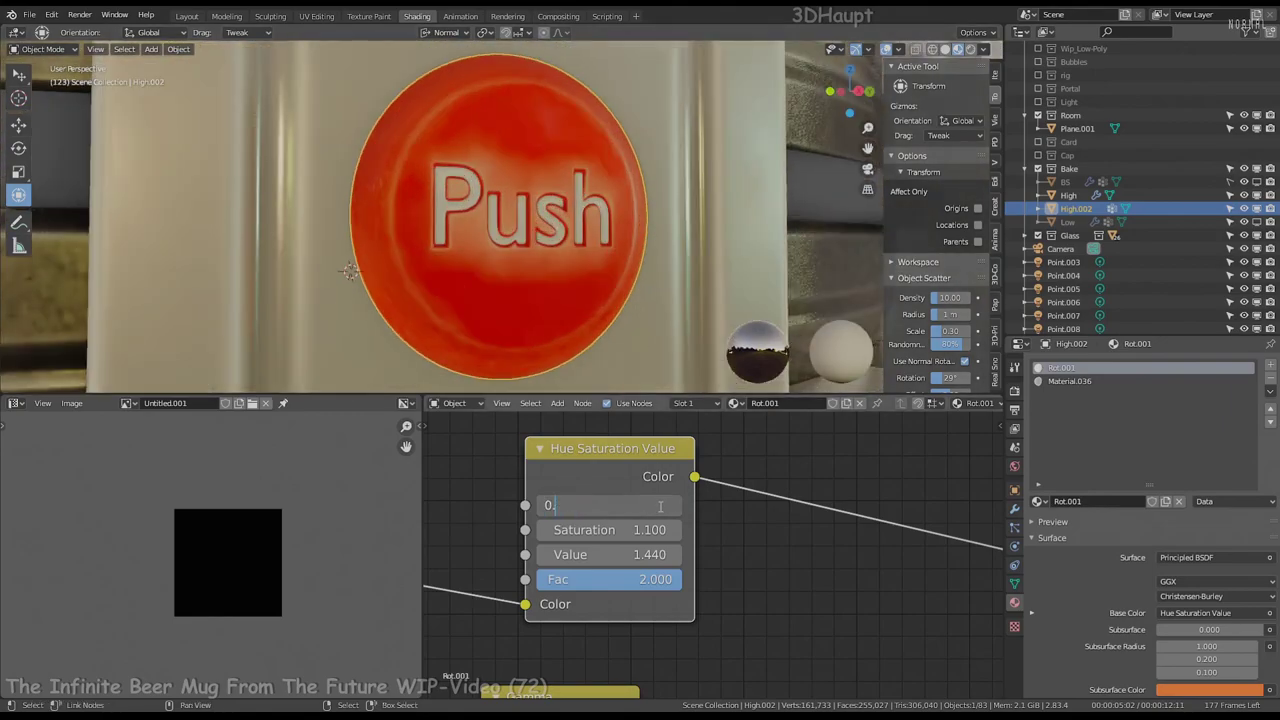
pyautogui.write('5')
pyautogui.press('Return')
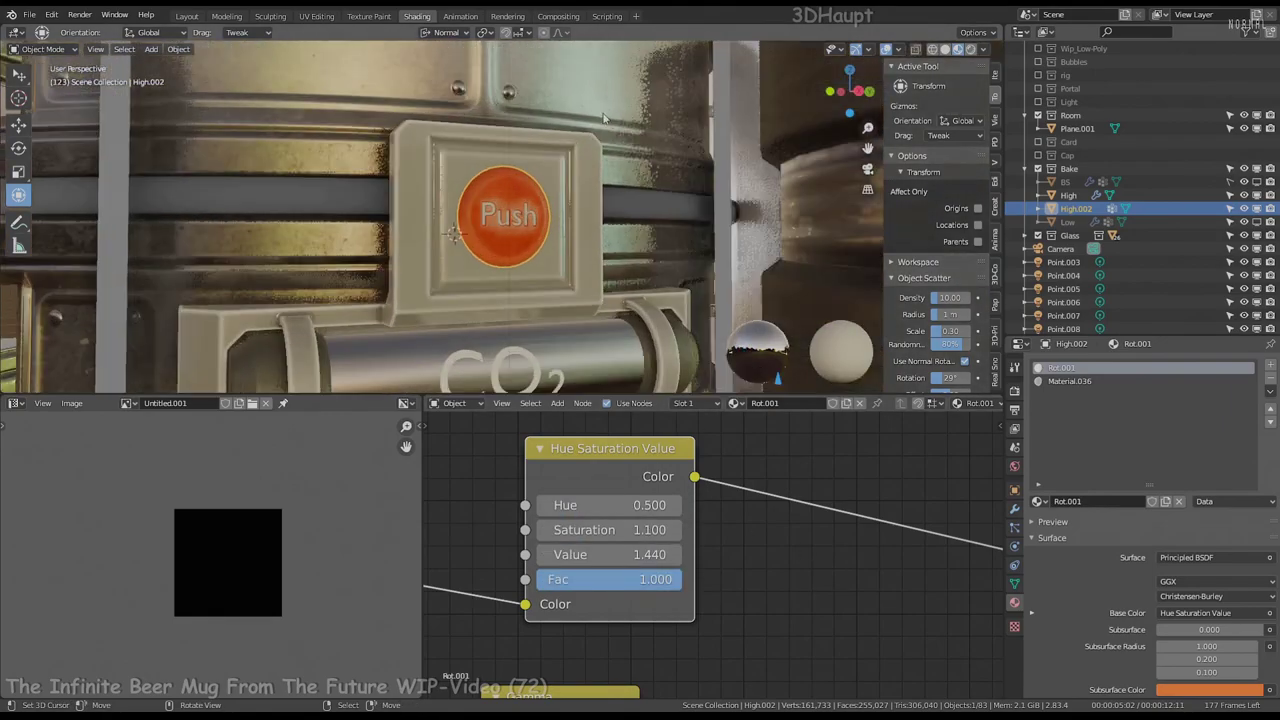
# Switch the viewport shading to a different HDRI environment
pyautogui.moveTo(600, 200); pyautogui.dragTo(610, 165, button='middle')
pyautogui.scroll(4, 605, 165)
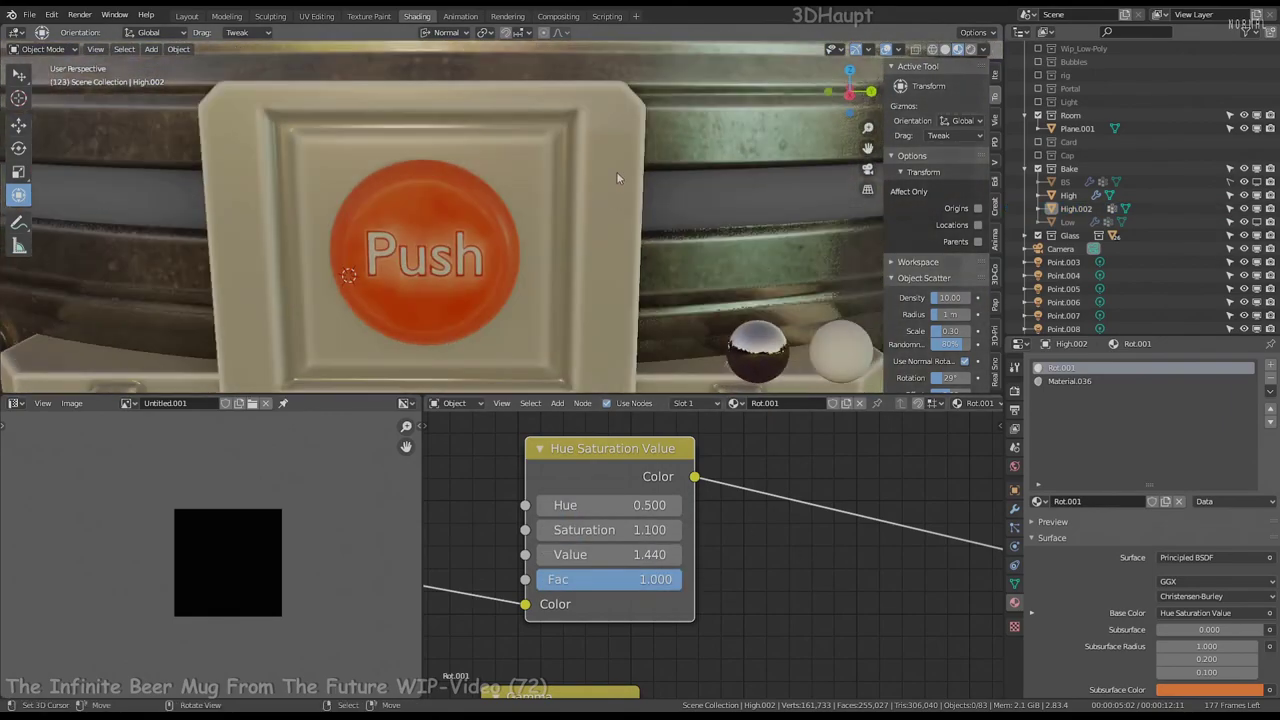
pyautogui.click(984, 49)
pyautogui.click(930, 157)
# Reset the Bright/Contrast node's Bright and Contrast to 1.000
pyautogui.click(800, 208)
pyautogui.scroll(-3, 477, 156)
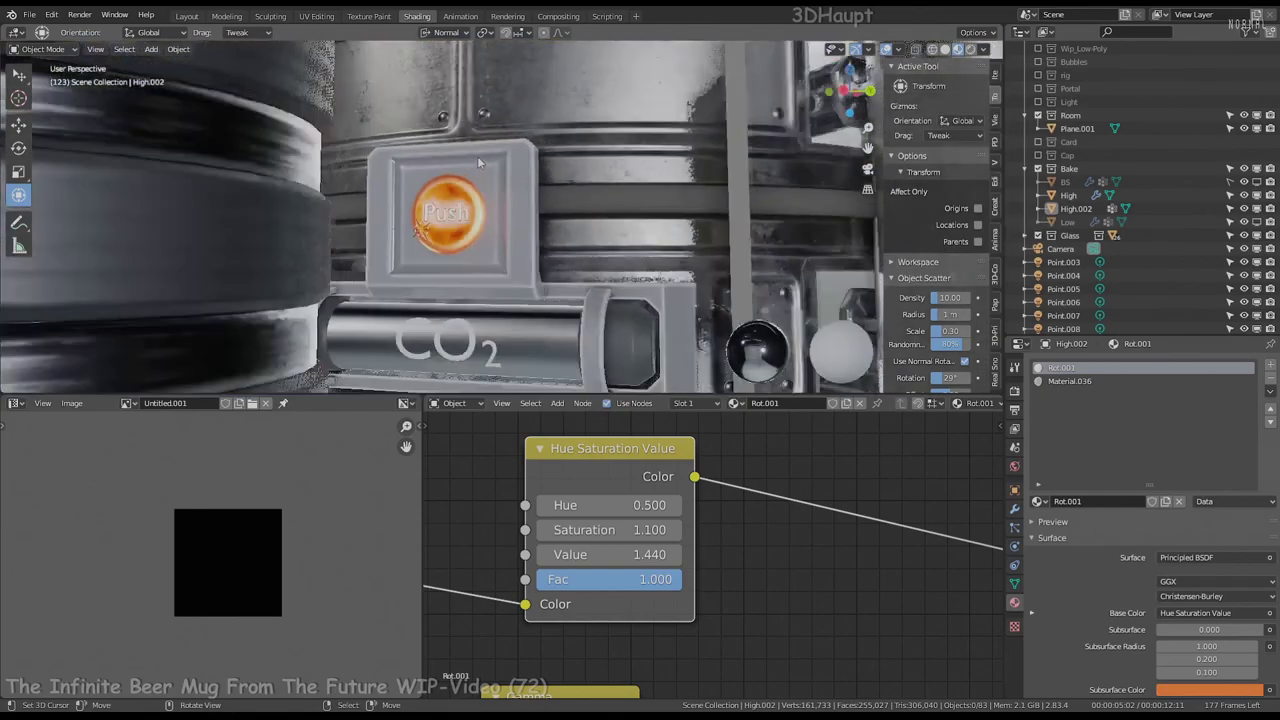
pyautogui.scroll(4, 477, 156)
pyautogui.moveTo(1000, 610)
pyautogui.mouseDown(button='middle')
pyautogui.moveTo(690, 518)
pyautogui.moveTo(680, 567)
pyautogui.mouseUp(button='middle')
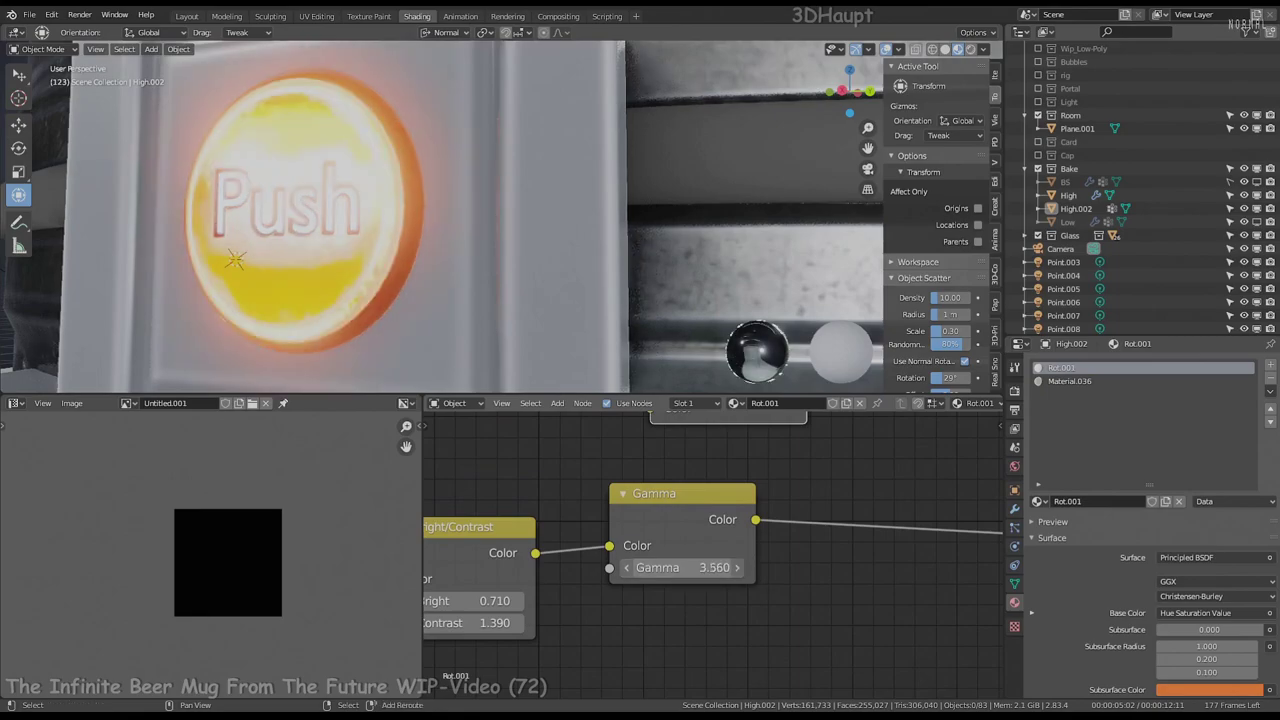
pyautogui.moveTo(540, 589); pyautogui.dragTo(778, 569, button='middle')
pyautogui.scroll(-1, 778, 569)
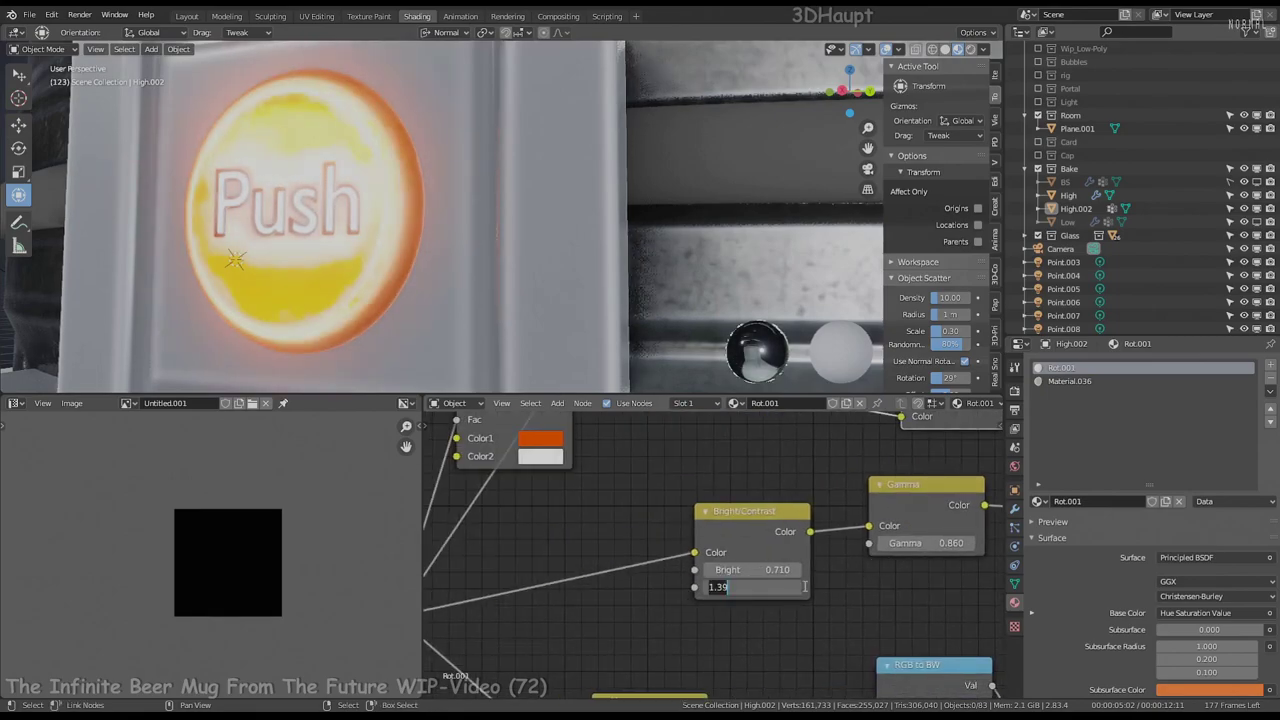
pyautogui.press('Return')
pyautogui.moveTo(330, 200); pyautogui.dragTo(412, 162, button='middle')
pyautogui.scroll(-2, 863, 549)
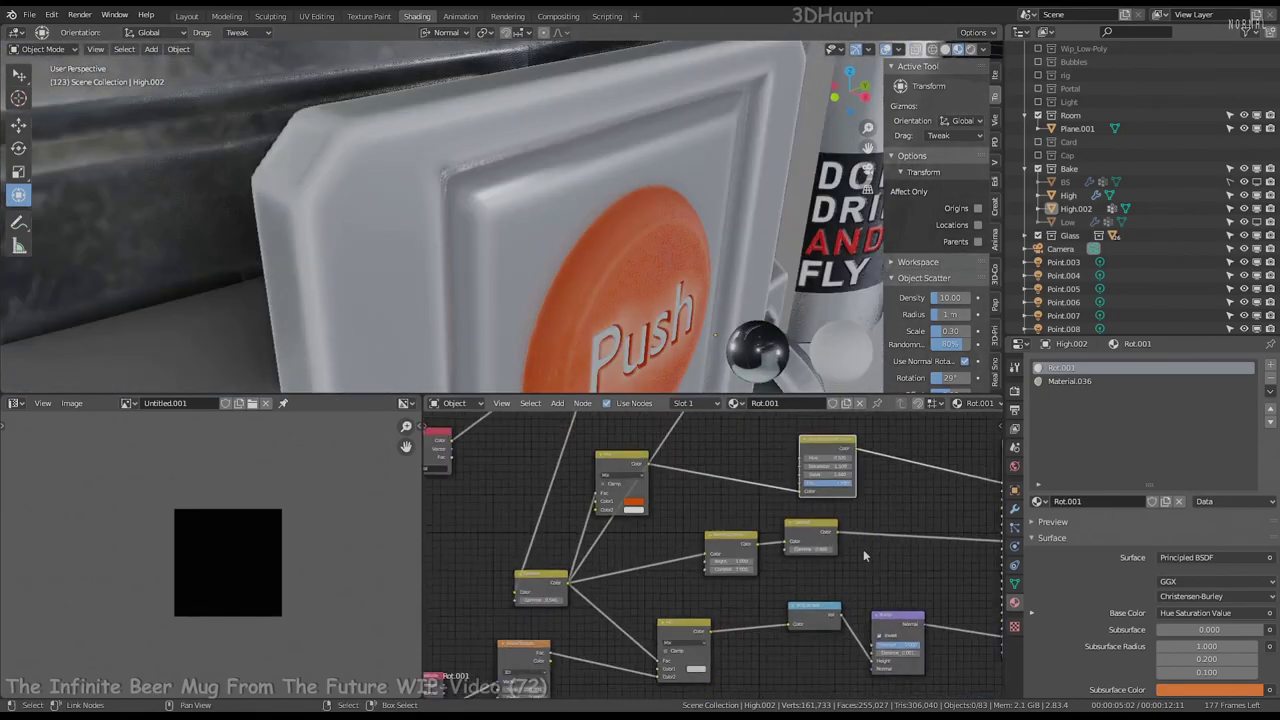
pyautogui.scroll(-2, 863, 549)
pyautogui.scroll(2, 722, 493)
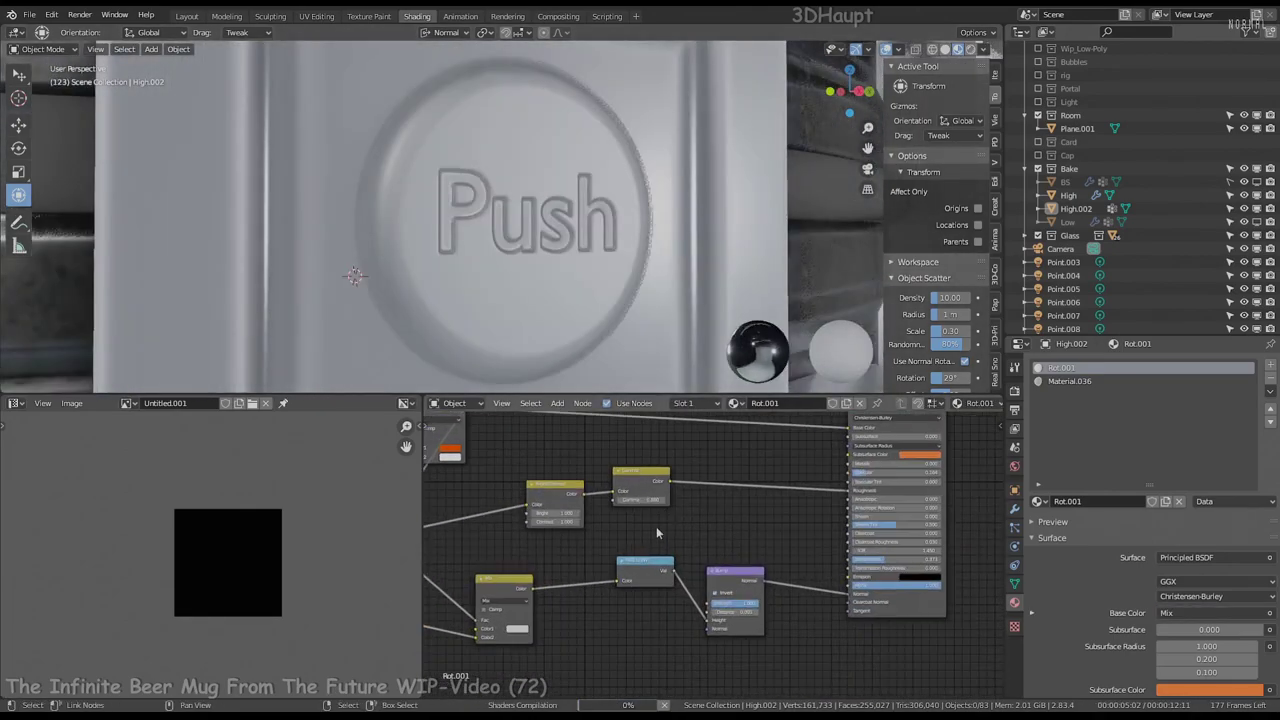
pyautogui.scroll(3, 656, 526)
pyautogui.scroll(2, 570, 280)
pyautogui.scroll(2, 737, 595)
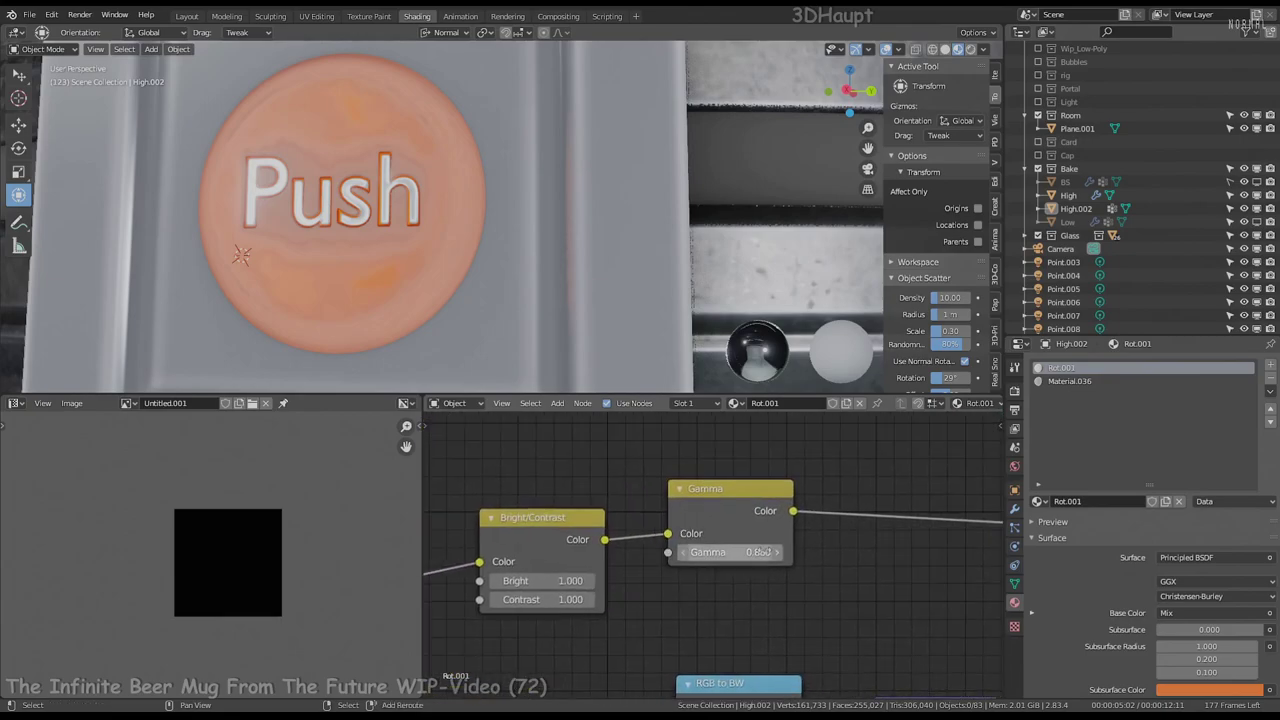
# Preview the Gamma node's output and raise its Gamma to 3.540
pyautogui.moveTo(762, 552); pyautogui.dragTo(800, 550)
pyautogui.scroll(-3, 842, 516)
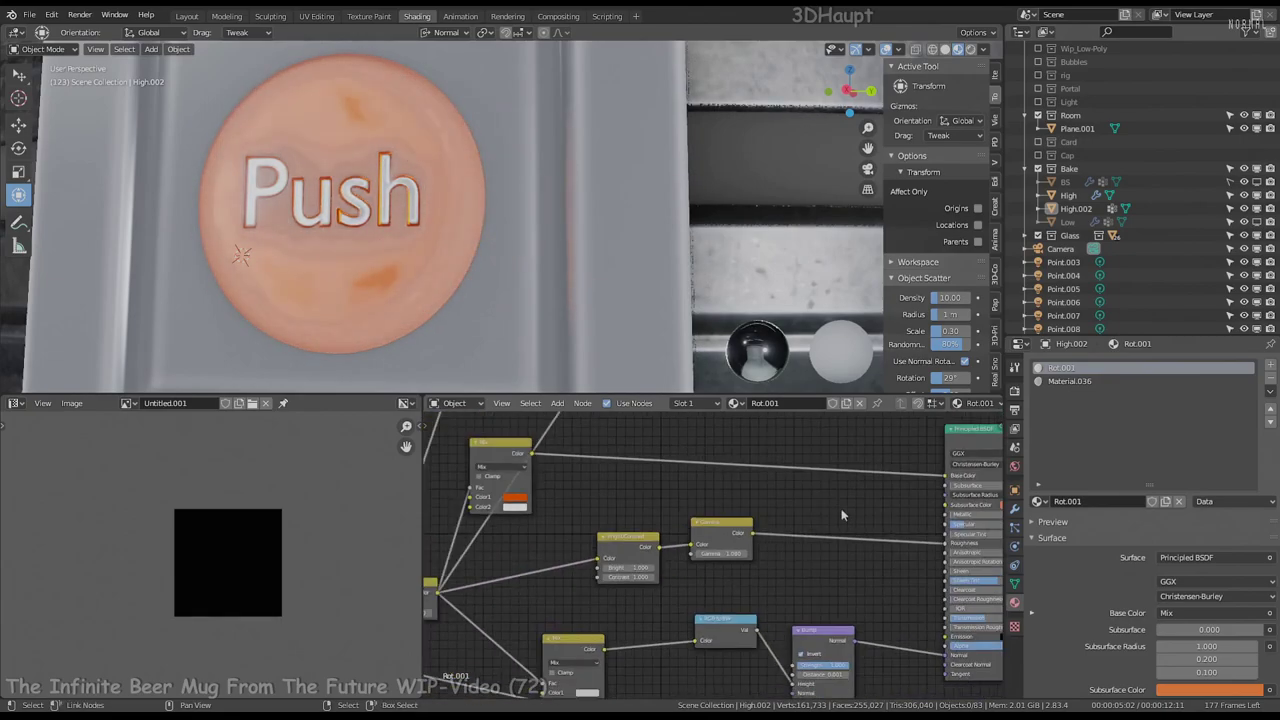
pyautogui.moveTo(842, 516); pyautogui.dragTo(629, 565, button='middle')
pyautogui.moveTo(935, 530); pyautogui.dragTo(937, 492)
pyautogui.moveTo(923, 568); pyautogui.dragTo(900, 580)
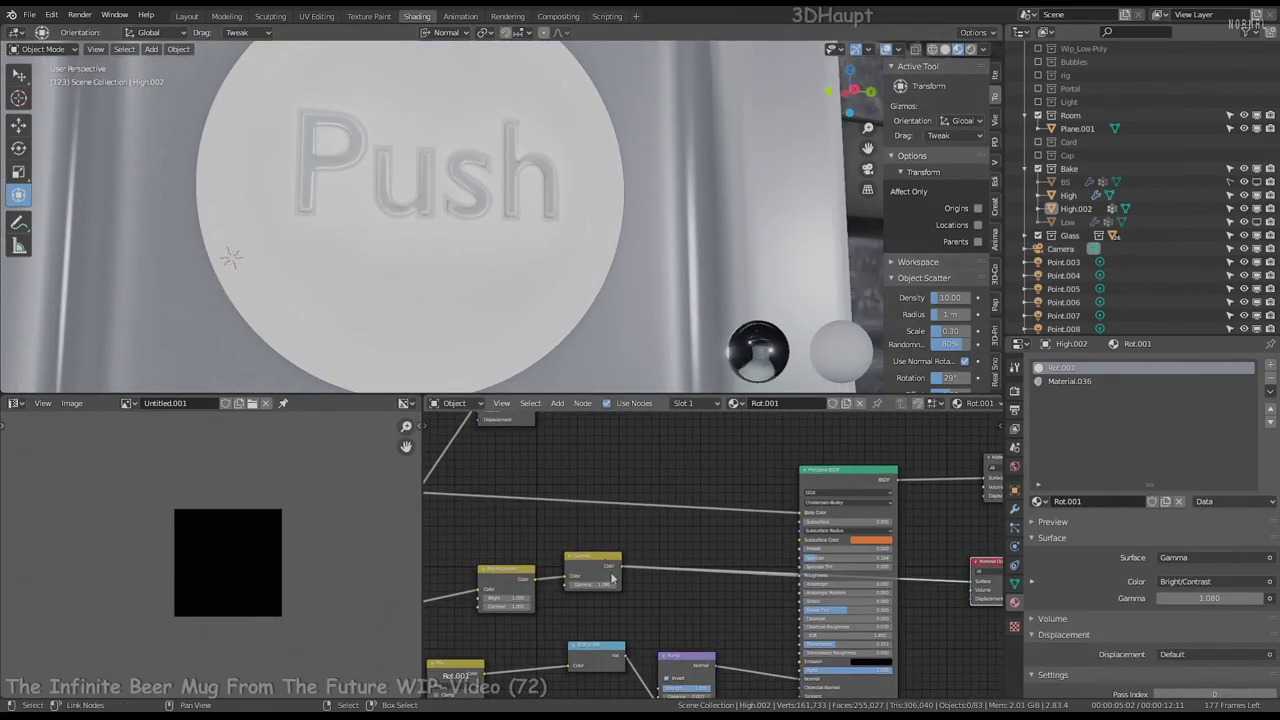
pyautogui.scroll(3, 640, 585)
pyautogui.moveTo(665, 610); pyautogui.dragTo(700, 610)
pyautogui.scroll(-3, 665, 590)
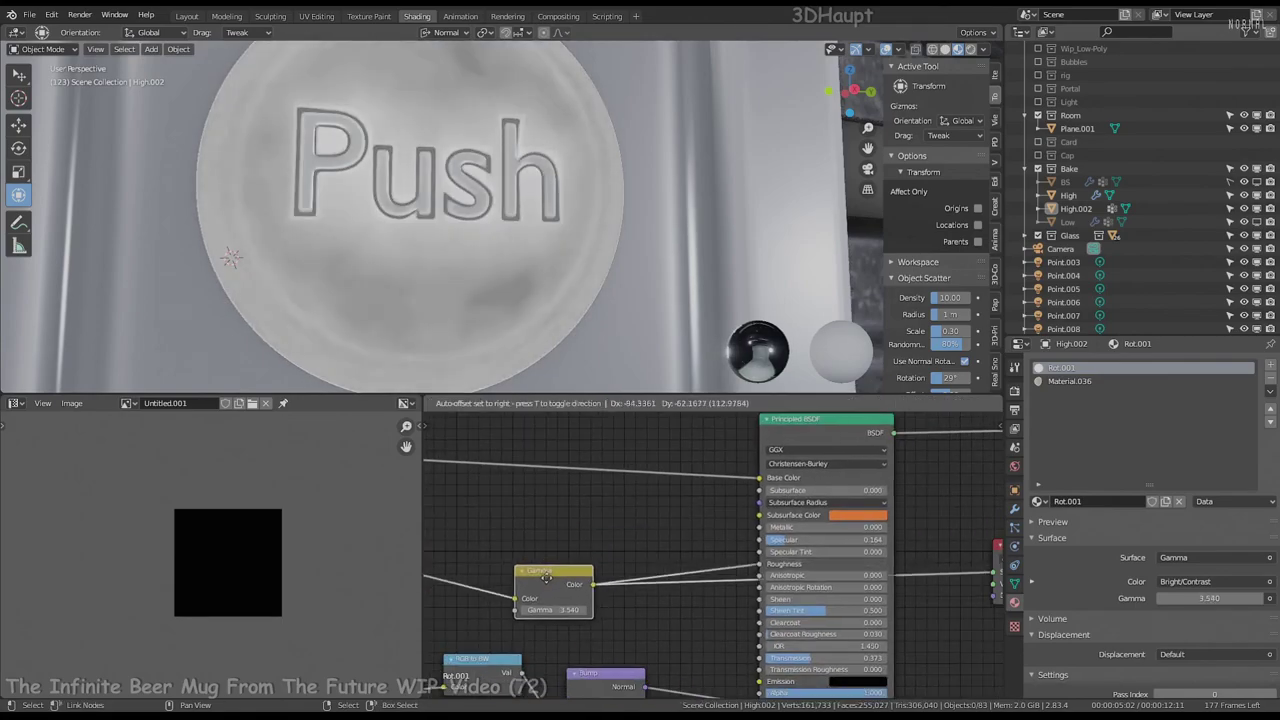
# Reconnect the Principled BSDF to the Material Output and review the button from the front
pyautogui.moveTo(748, 496); pyautogui.dragTo(857, 494)
pyautogui.moveTo(560, 220)
pyautogui.mouseDown(button='middle')
pyautogui.moveTo(622, 171)
pyautogui.moveTo(600, 200)
pyautogui.mouseUp(button='middle')
pyautogui.scroll(3, 650, 520)
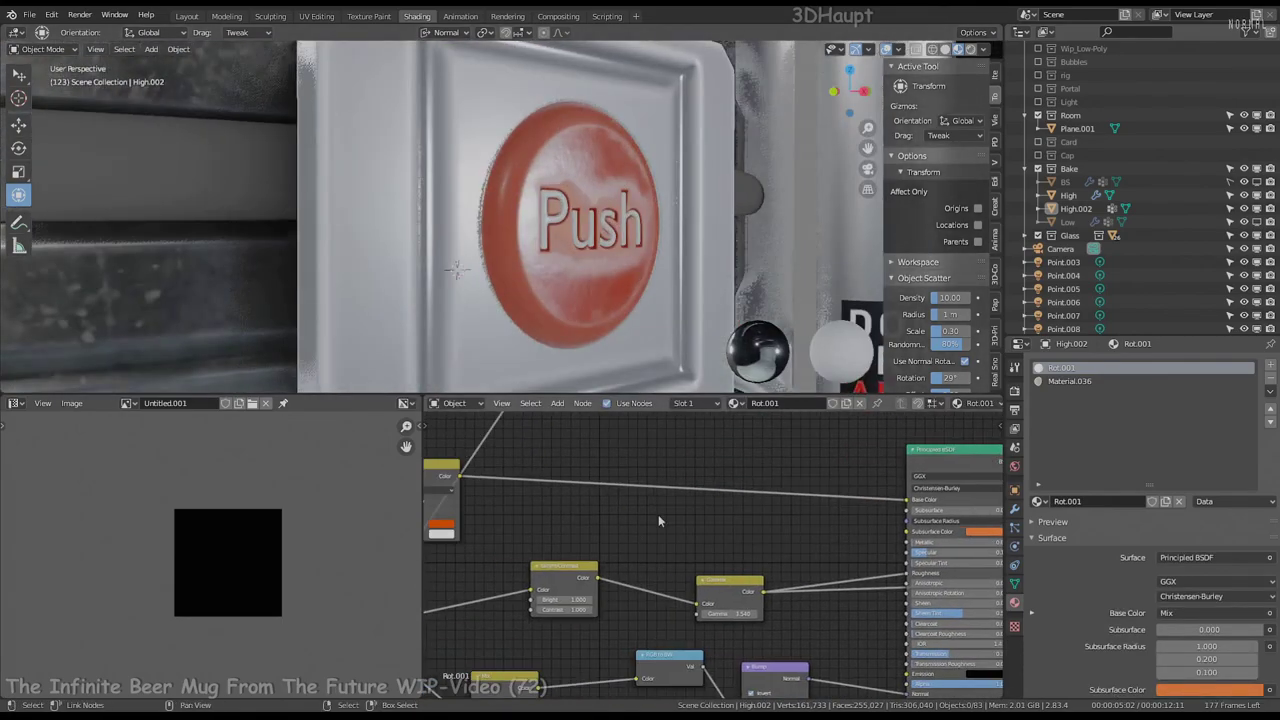
pyautogui.moveTo(610, 484); pyautogui.dragTo(636, 484)
pyautogui.moveTo(620, 260)
pyautogui.mouseDown(button='middle')
pyautogui.moveTo(663, 242)
pyautogui.moveTo(614, 197)
pyautogui.mouseUp(button='middle')
pyautogui.scroll(3, 663, 242)
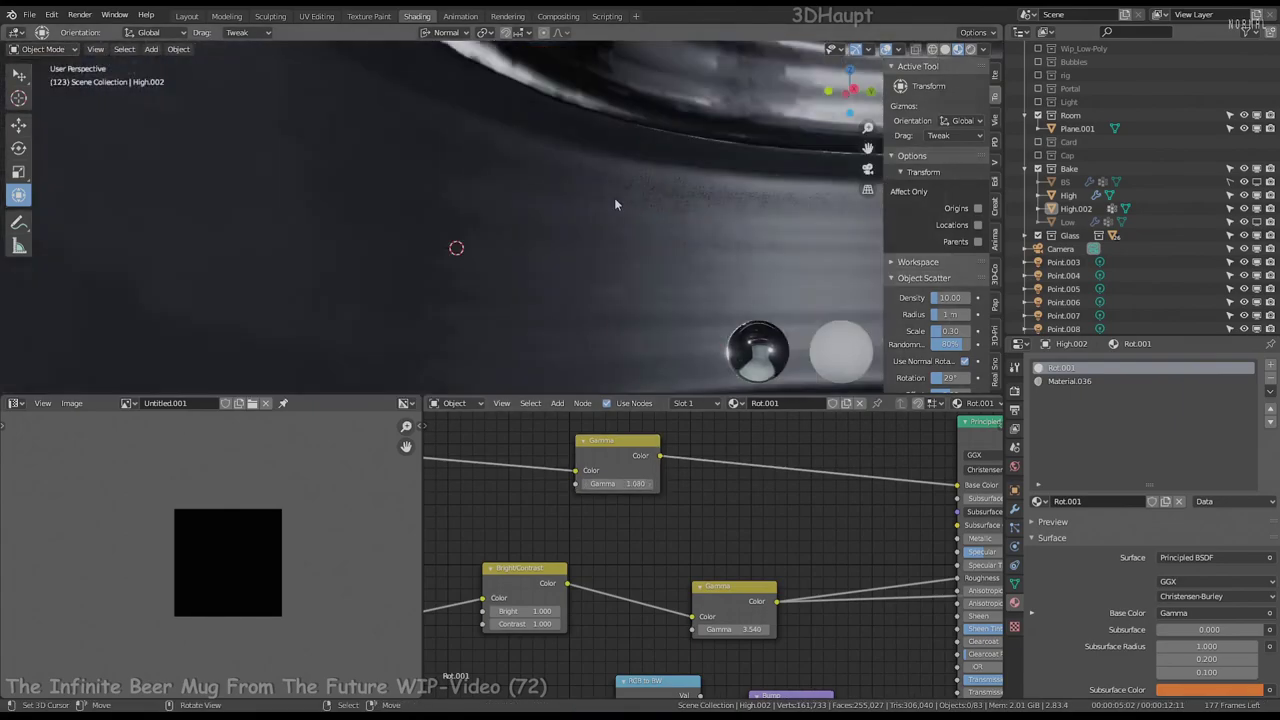
# Copy Color1's orange into the Mix node's Color2, then lower Color2's saturation and value
pyautogui.scroll(-3, 614, 197)
pyautogui.scroll(4, 712, 531)
pyautogui.moveTo(631, 493); pyautogui.dragTo(631, 516)
pyautogui.click(631, 516)
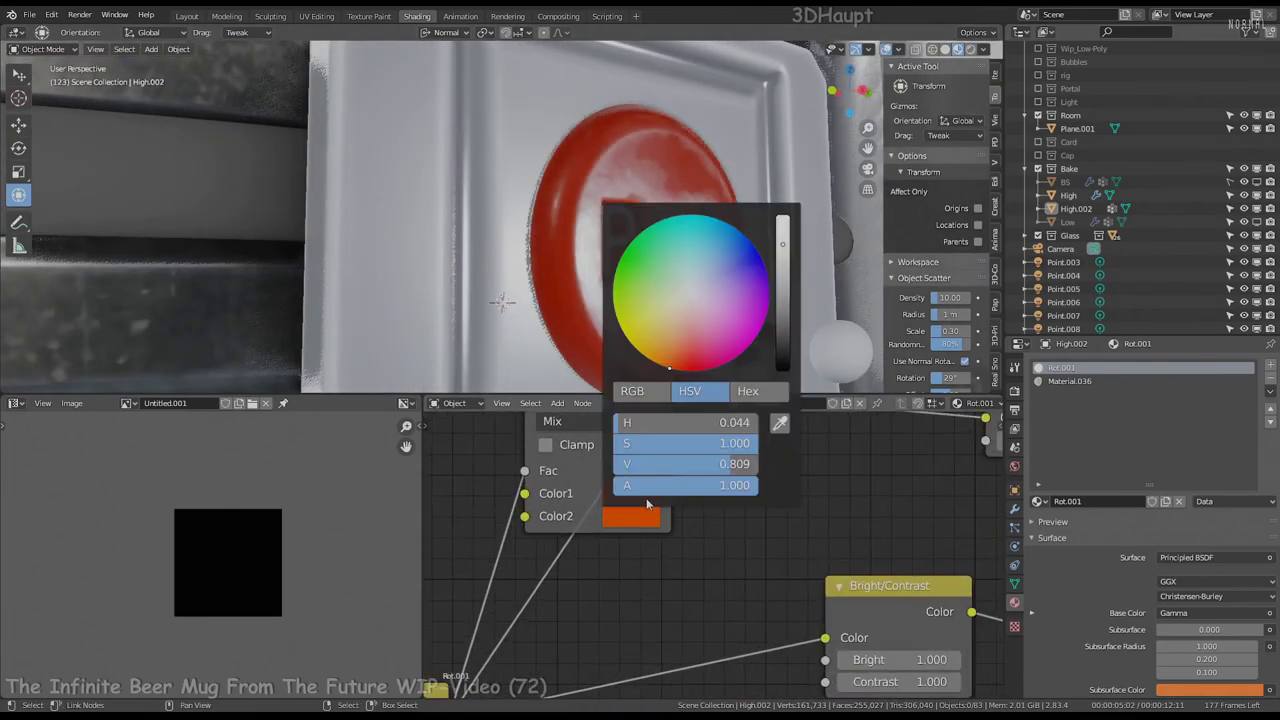
pyautogui.click(637, 521)
pyautogui.moveTo(560, 250); pyautogui.dragTo(666, 156, button='middle')
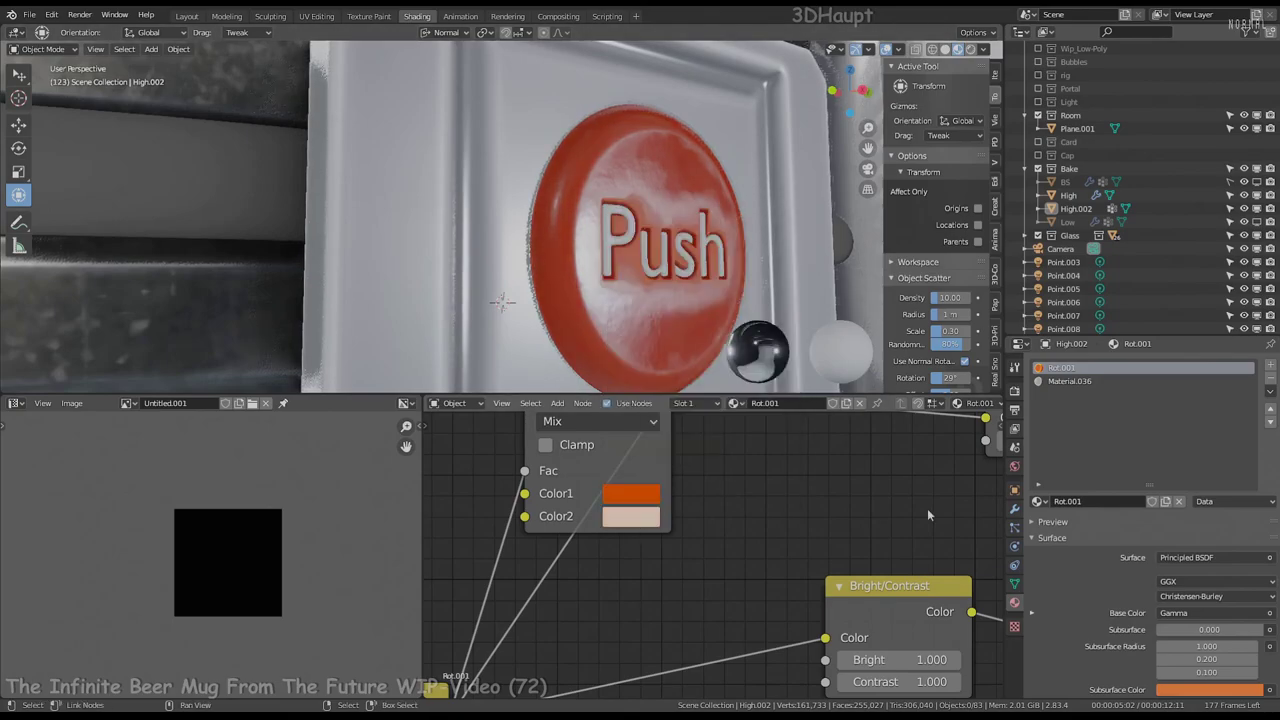
pyautogui.scroll(3, 666, 156)
pyautogui.click(631, 516)
pyautogui.moveTo(716, 443)
pyautogui.mouseDown()
pyautogui.moveTo(671, 443)
pyautogui.moveTo(684, 464)
pyautogui.mouseUp()
# Duplicate the Material Output and insert a higher-contrast Bright/Contrast node into the Mix Fac link
pyautogui.scroll(-3, 700, 550)
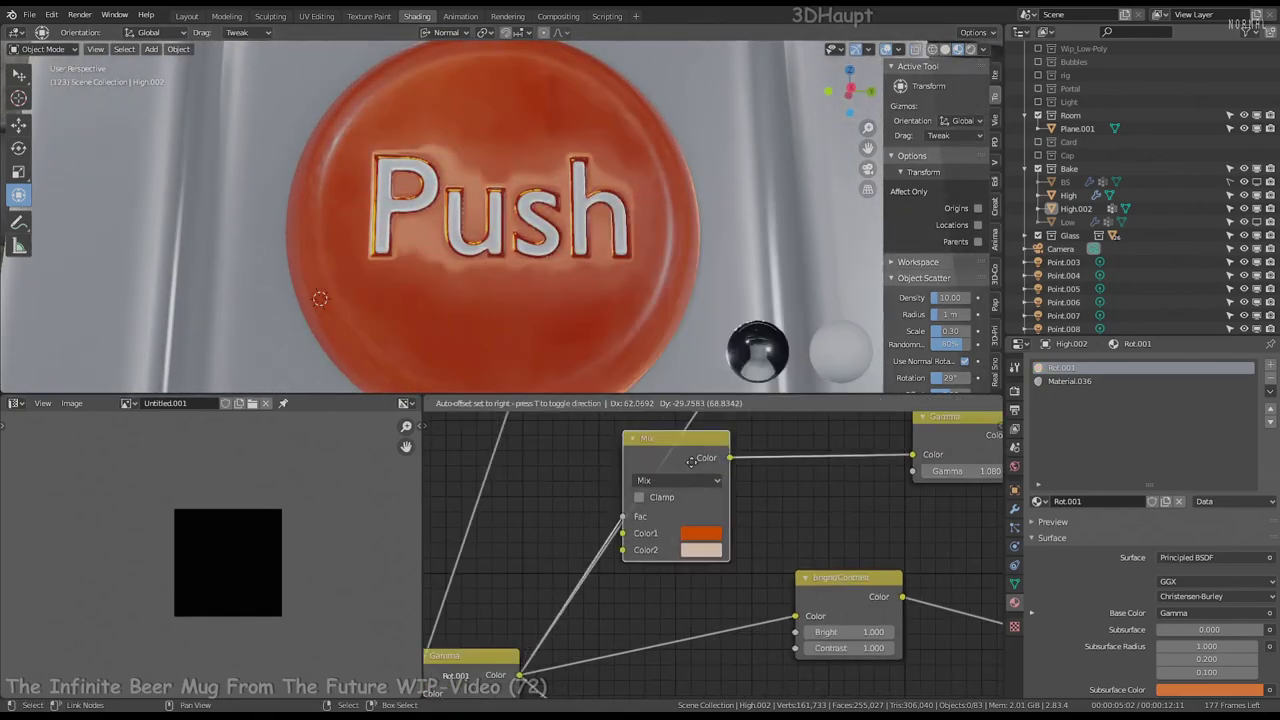
pyautogui.moveTo(707, 474); pyautogui.dragTo(828, 587, button='middle')
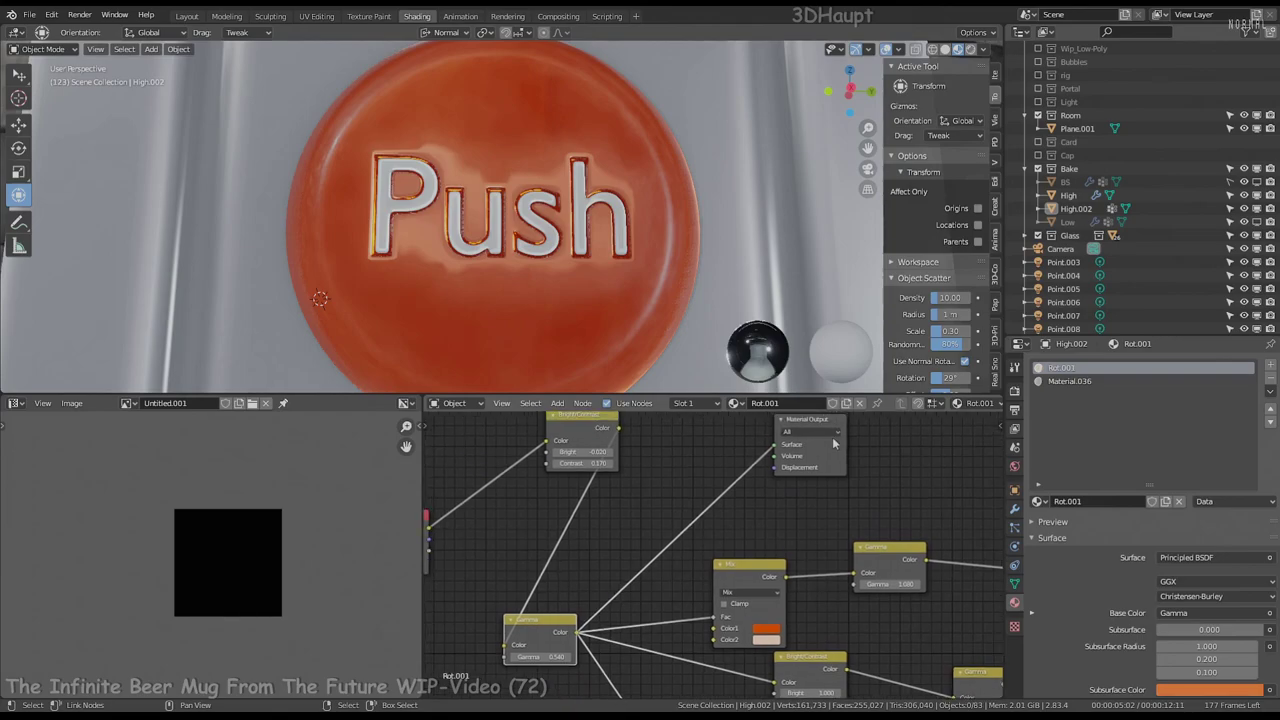
pyautogui.click(822, 454)
pyautogui.hotkey('shift', 'd')
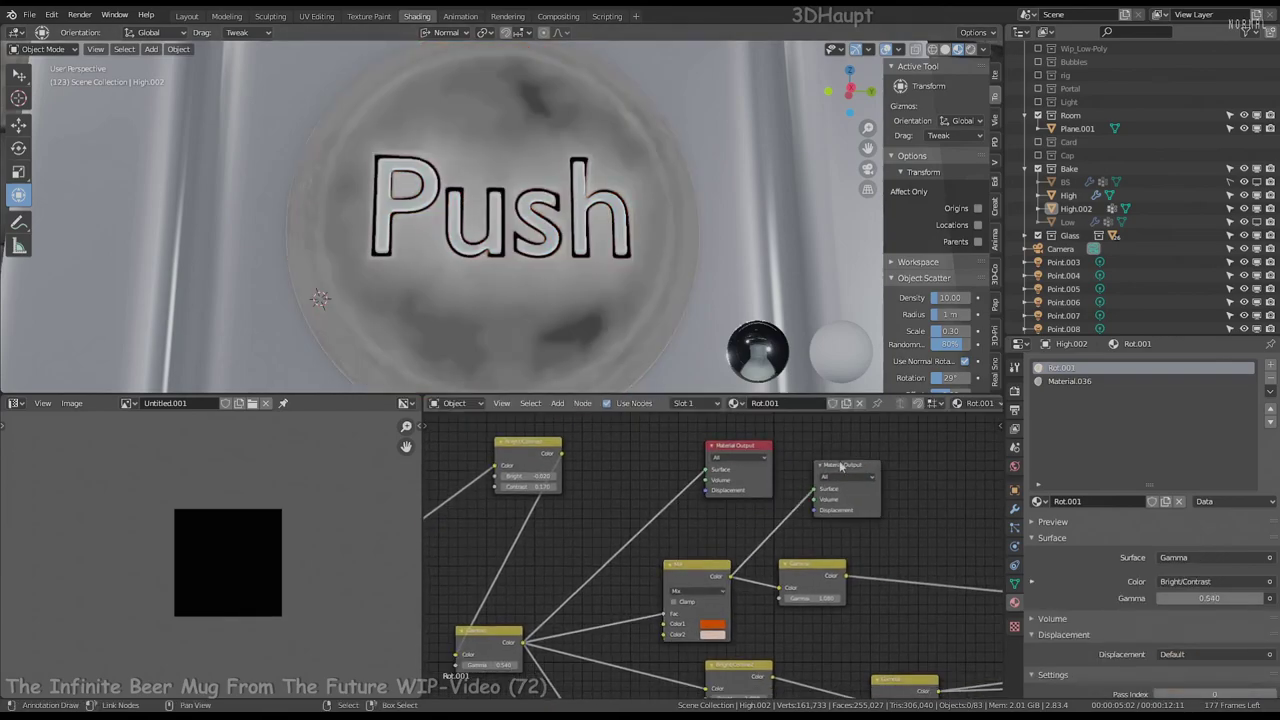
pyautogui.click(840, 467)
pyautogui.moveTo(615, 548); pyautogui.dragTo(600, 546)
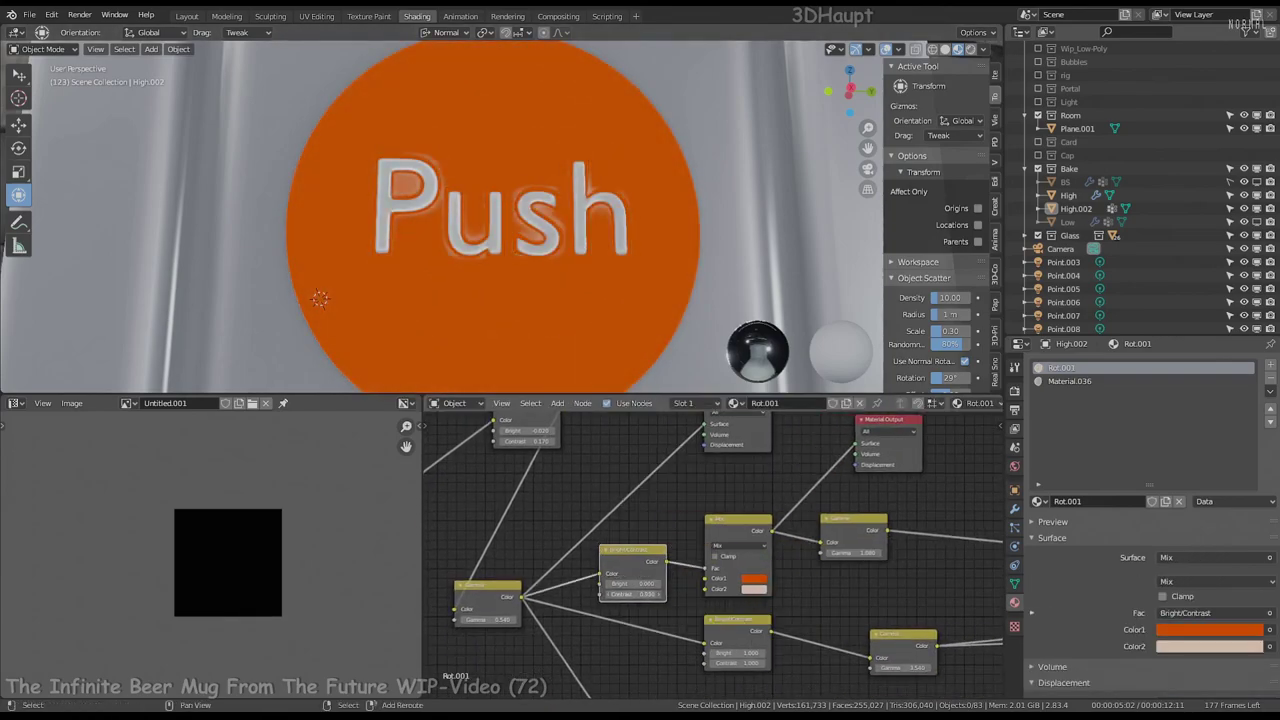
pyautogui.moveTo(632, 594); pyautogui.dragTo(665, 583)
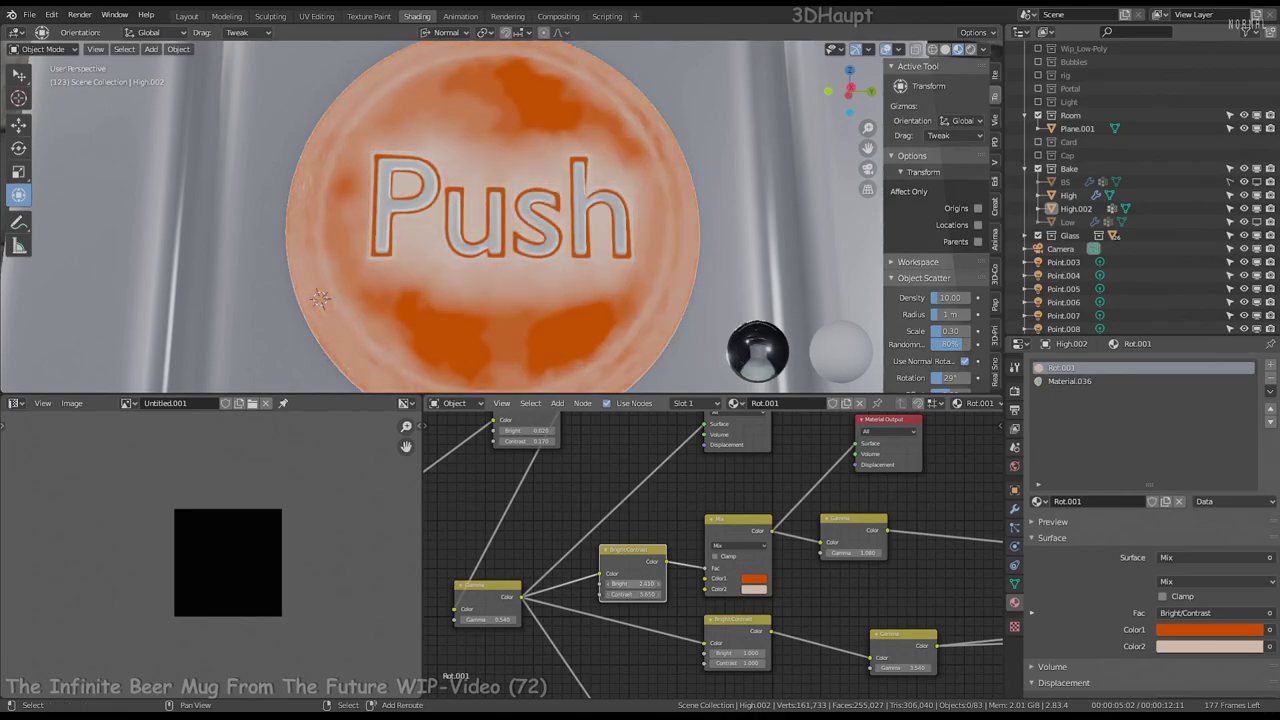
# Make the Mix node's Color1 a dark red with HSV Value around 0.43
pyautogui.moveTo(760, 580); pyautogui.dragTo(756, 591)
pyautogui.click(756, 591)
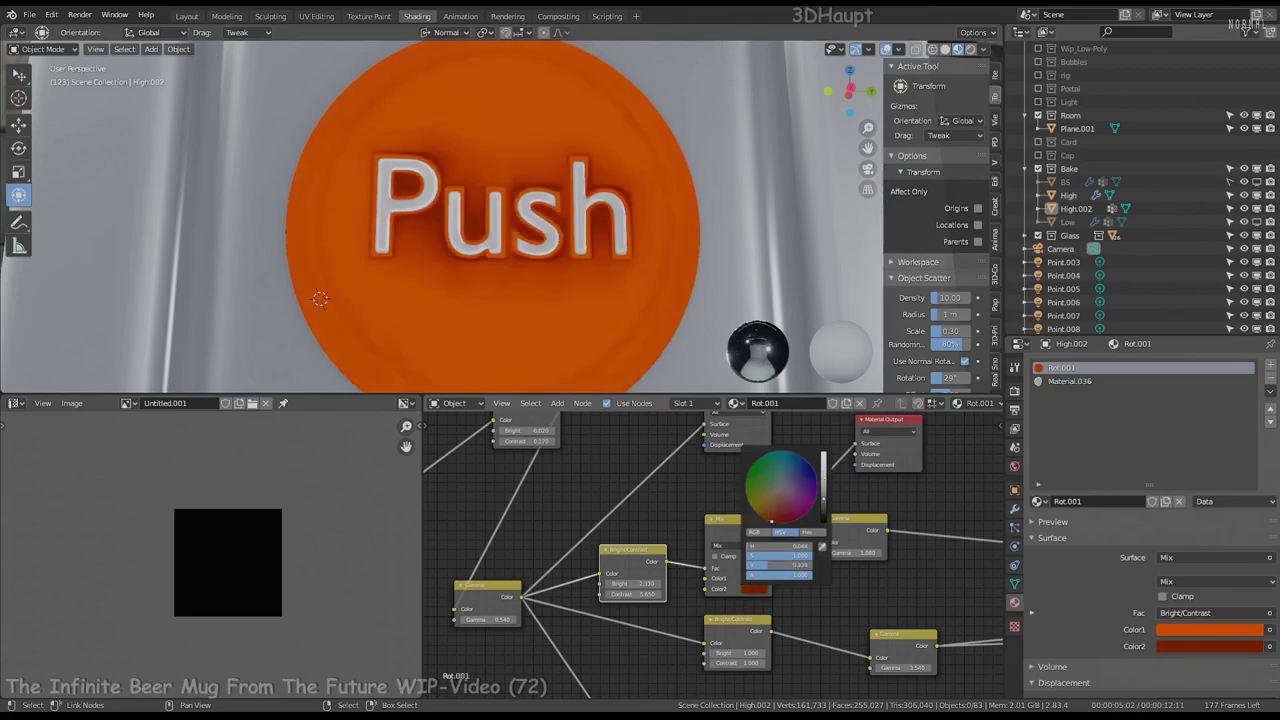
pyautogui.click(754, 579)
pyautogui.moveTo(780, 475); pyautogui.dragTo(771, 510)
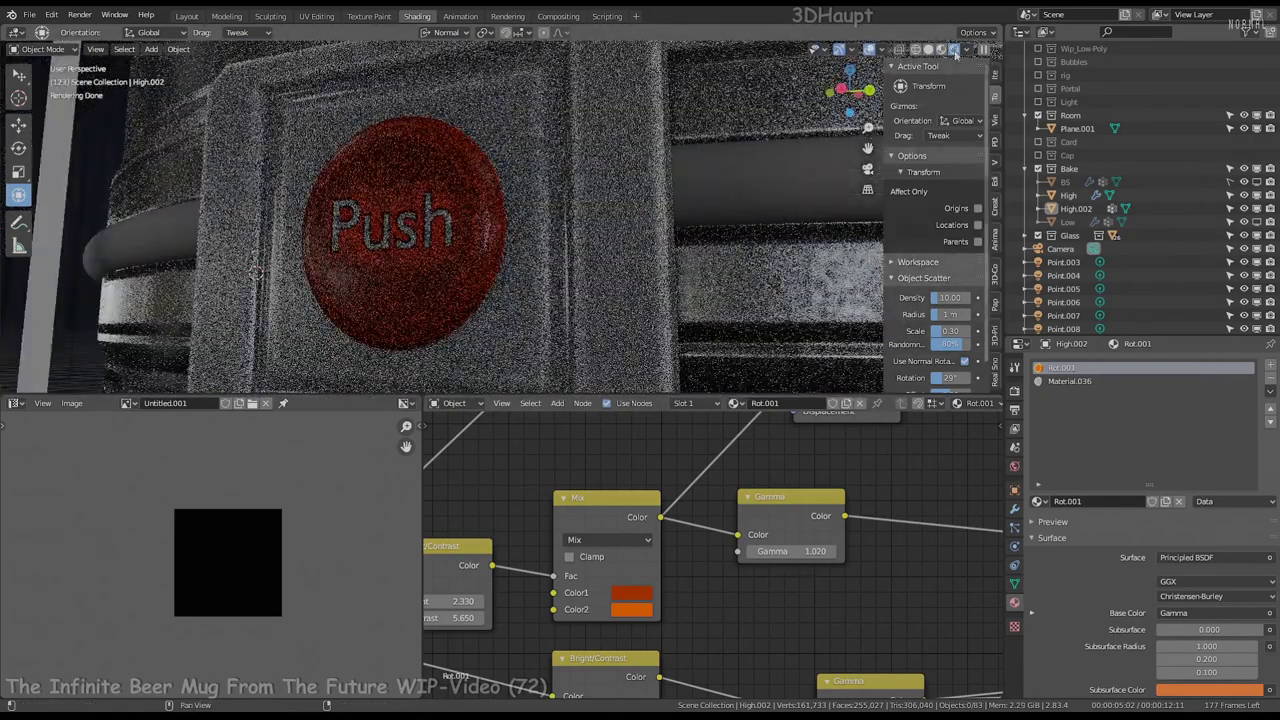
pyautogui.click(941, 49)
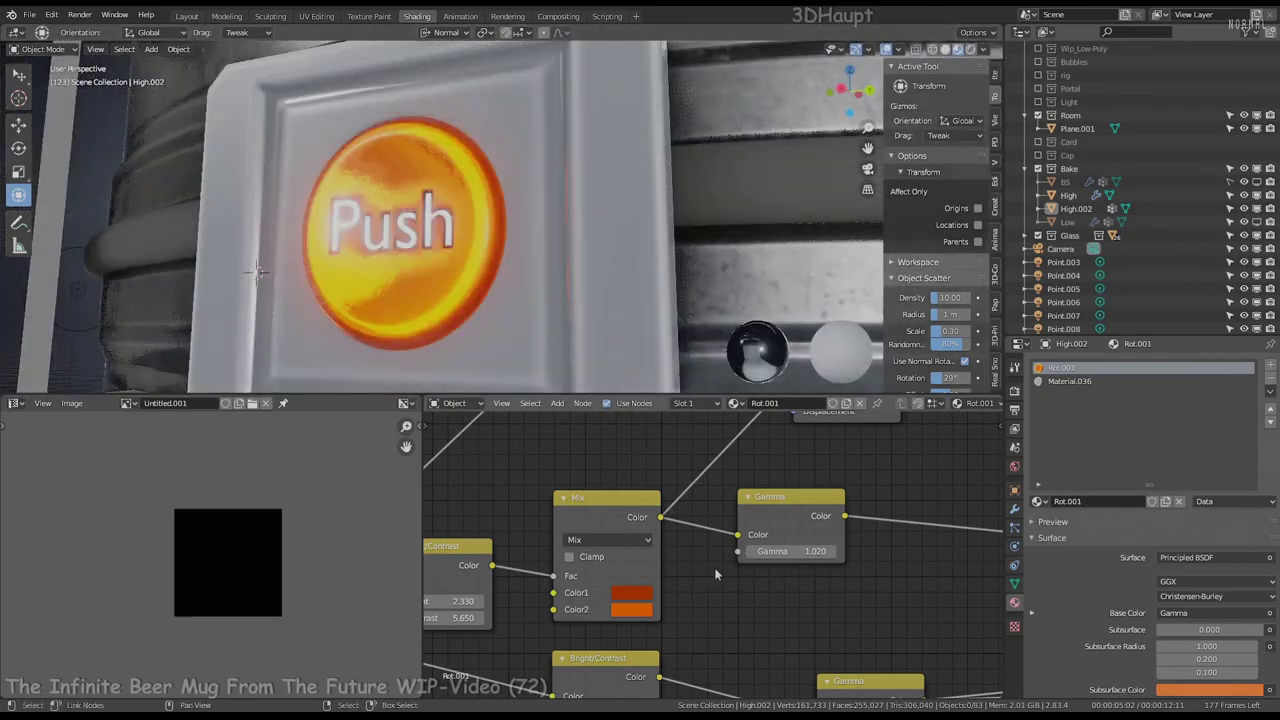
pyautogui.click(643, 614)
pyautogui.click(639, 594)
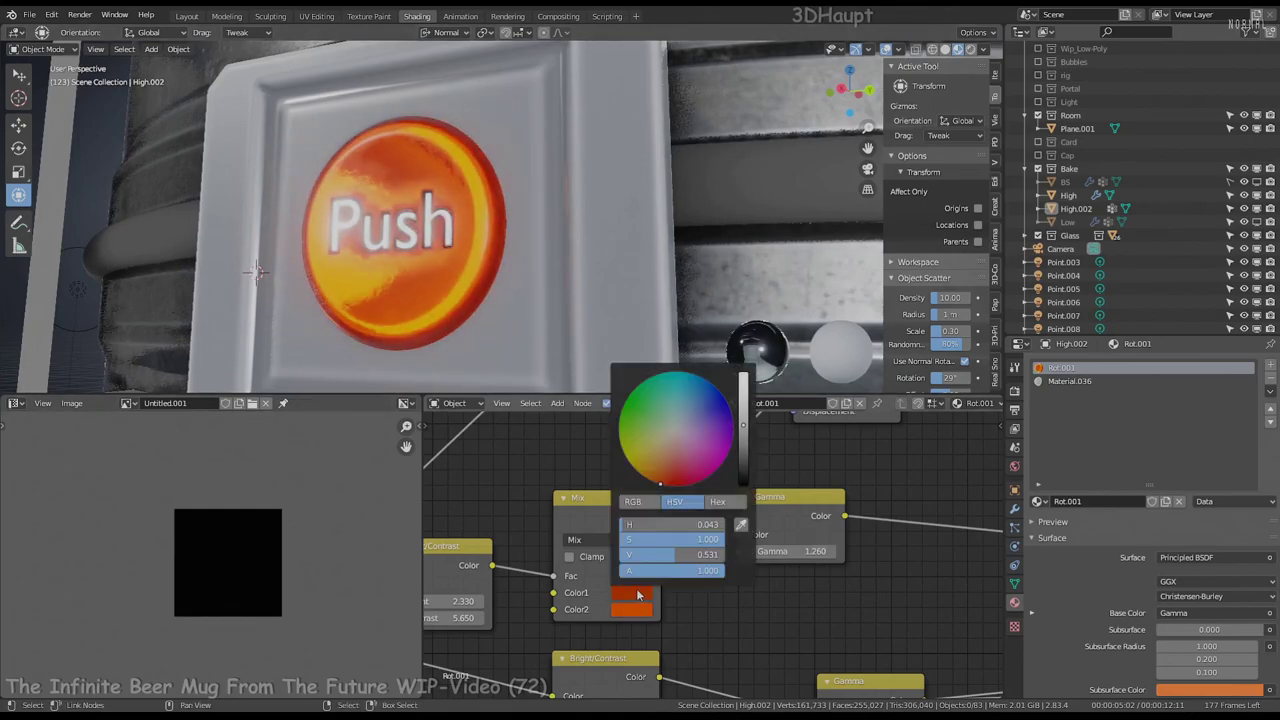
pyautogui.moveTo(743, 484); pyautogui.dragTo(743, 437)
pyautogui.scroll(-5, 257, 271)
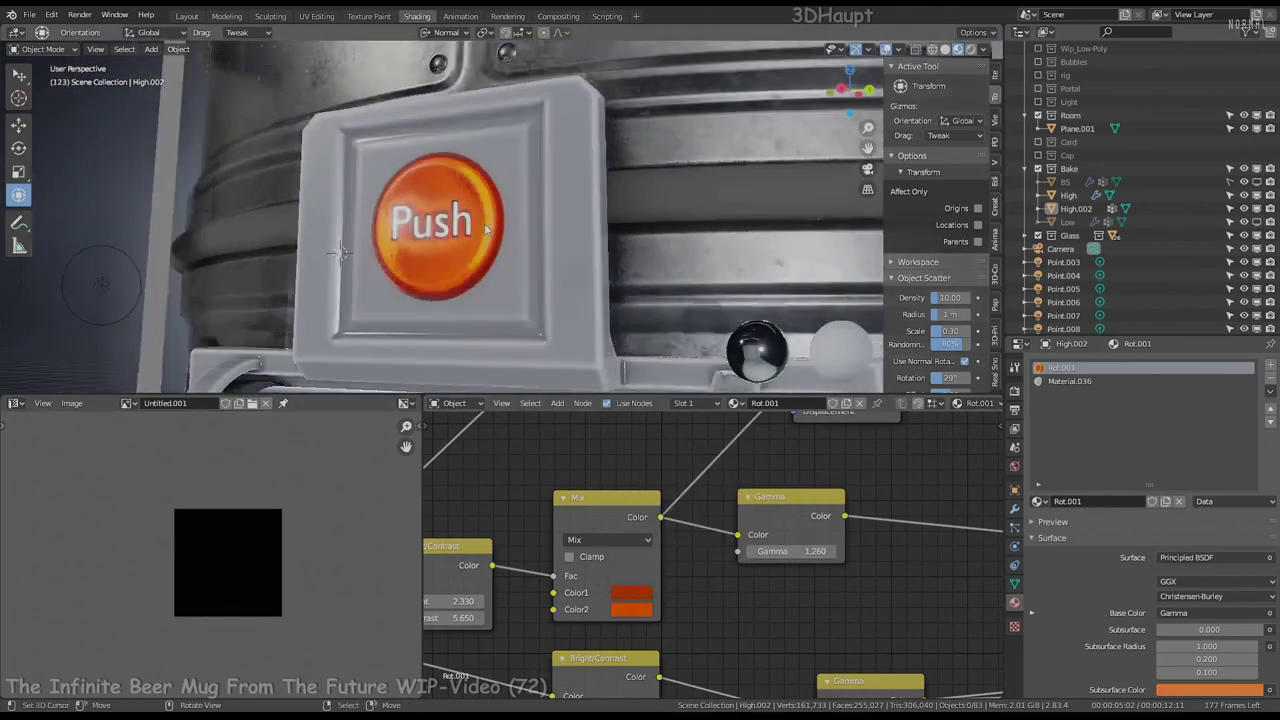
pyautogui.moveTo(257, 271); pyautogui.dragTo(703, 222, button='middle')
# Select every point light sharing the same light data via Select Linked > Object Data
pyautogui.click(704, 218)
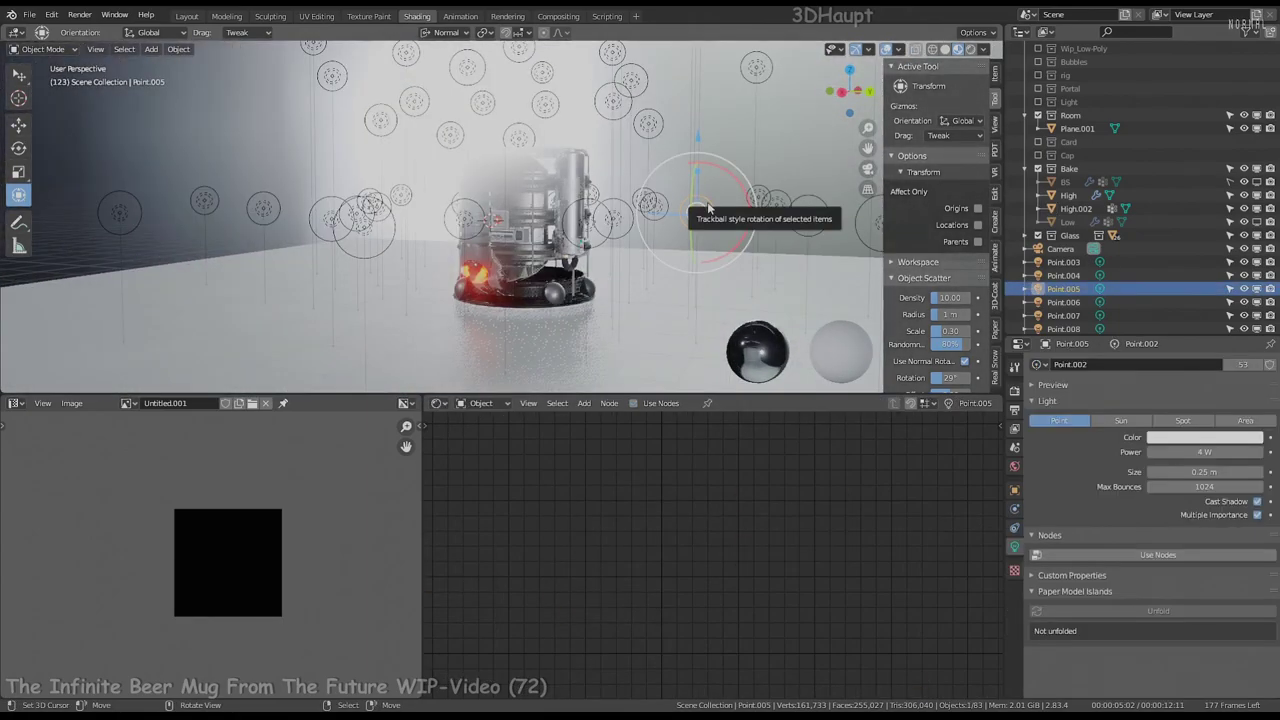
pyautogui.click(708, 207)
pyautogui.scroll(-5, 1228, 246)
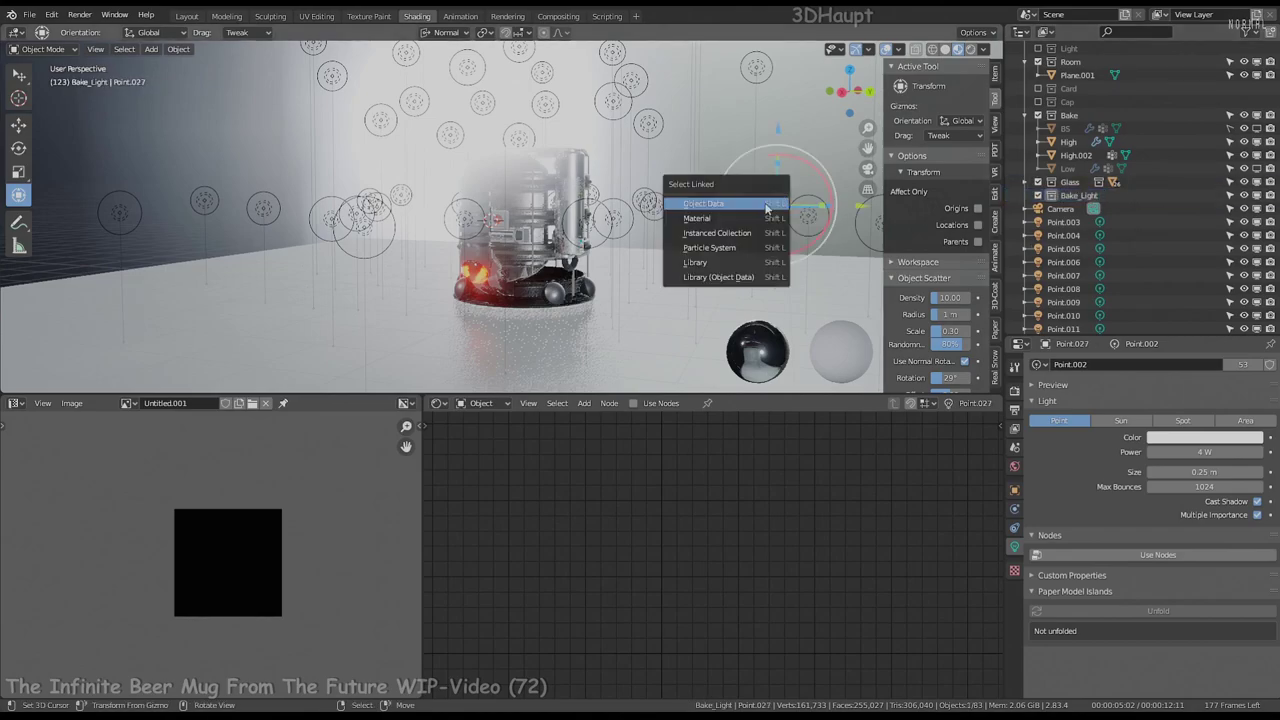
pyautogui.click(767, 205)
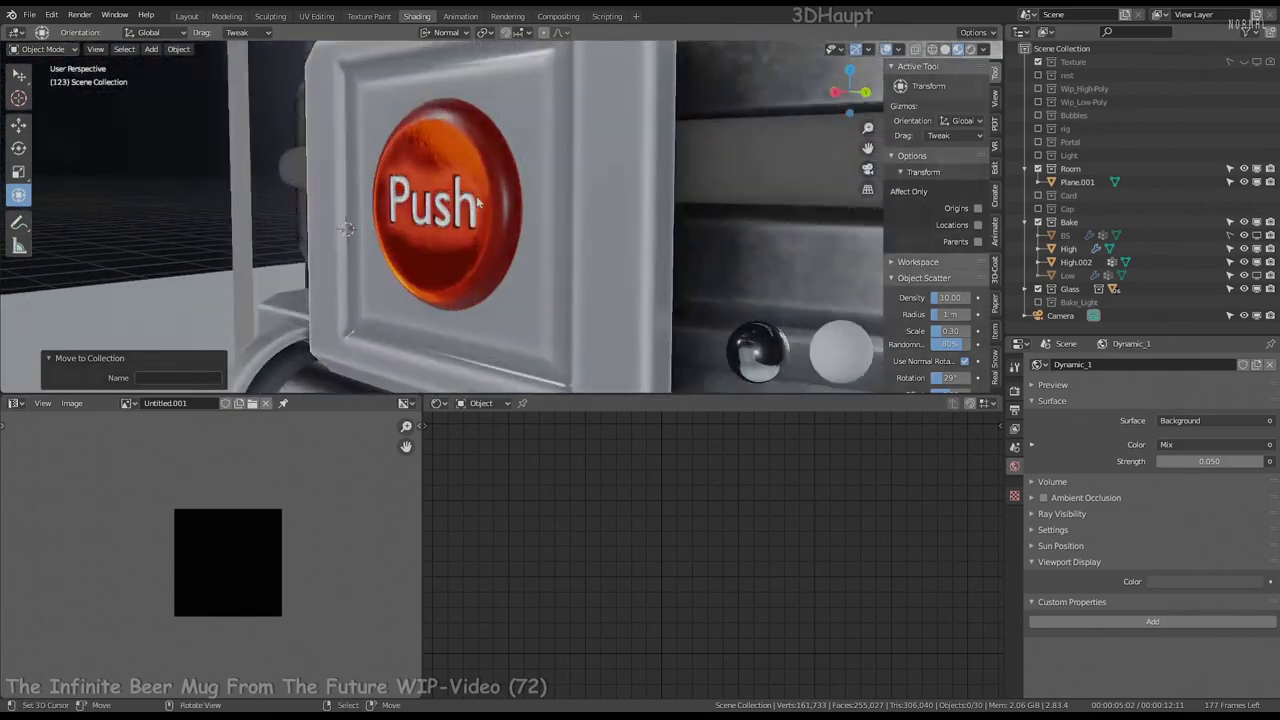
# Set Principled BSDF Specular to 1.000 and lighten the Subsurface Color
pyautogui.scroll(-4, 700, 520)
pyautogui.scroll(6, 724, 510)
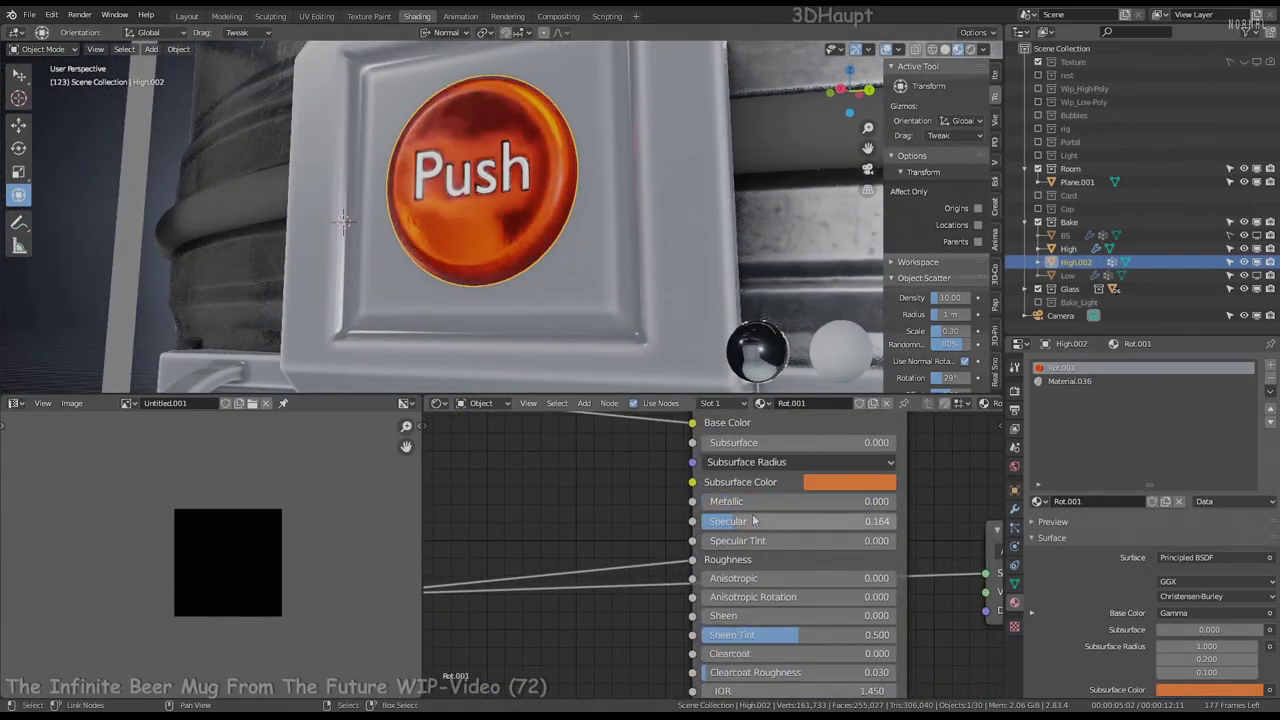
pyautogui.moveTo(755, 521); pyautogui.dragTo(895, 521)
pyautogui.moveTo(515, 189); pyautogui.dragTo(560, 200, button='middle')
pyautogui.moveTo(600, 560); pyautogui.dragTo(560, 600, button='middle')
pyautogui.click(815, 545)
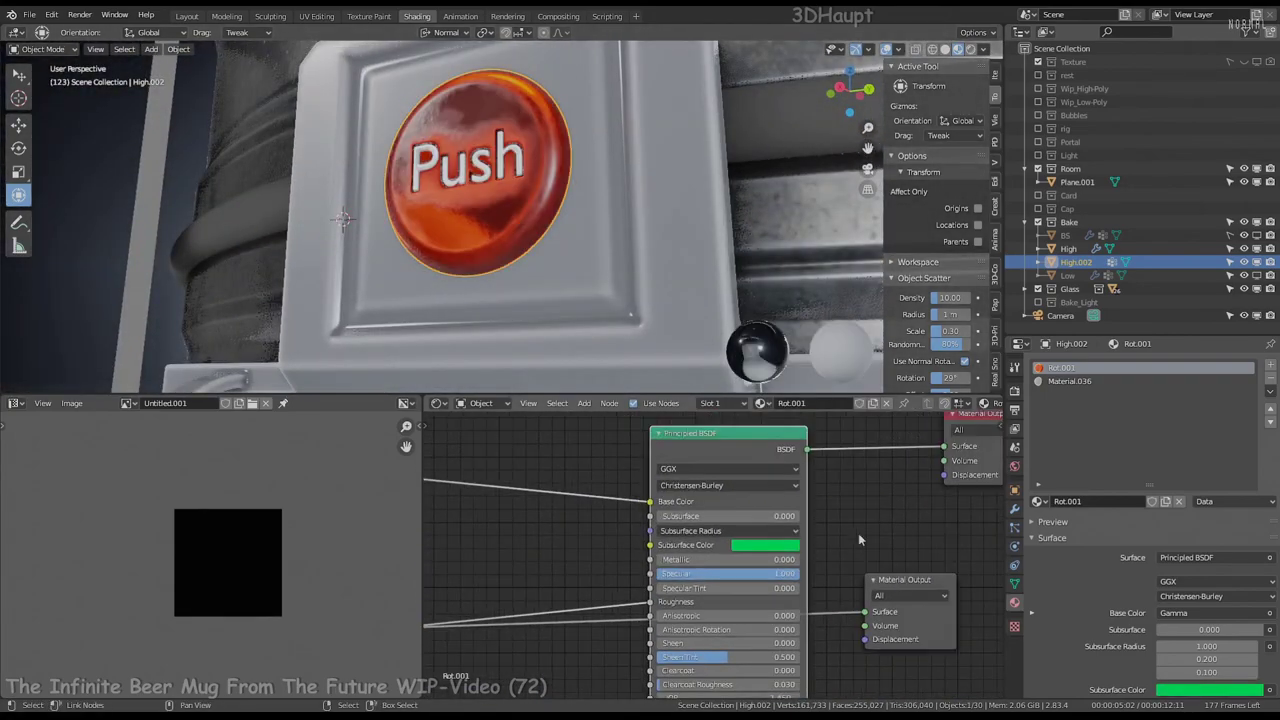
# Set the Mix node's Color1 to orange
pyautogui.scroll(3, 760, 550)
pyautogui.moveTo(760, 600); pyautogui.dragTo(760, 450, button='middle')
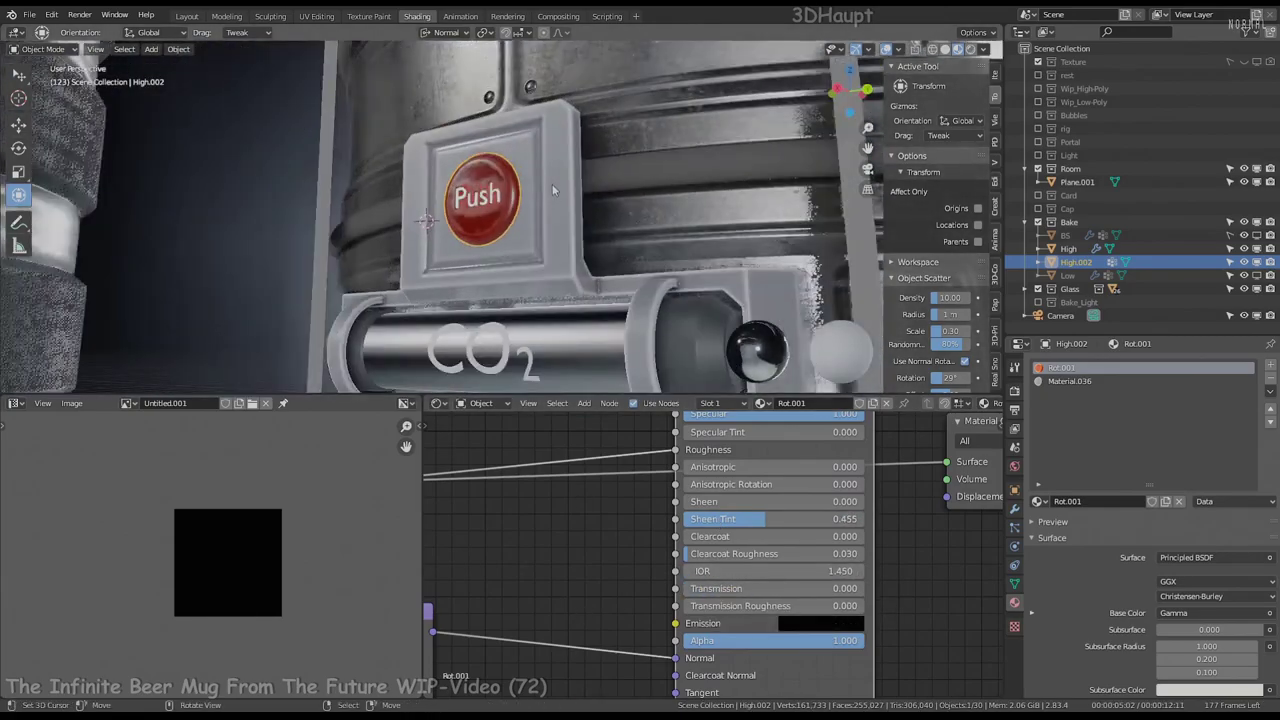
pyautogui.scroll(5, 595, 295)
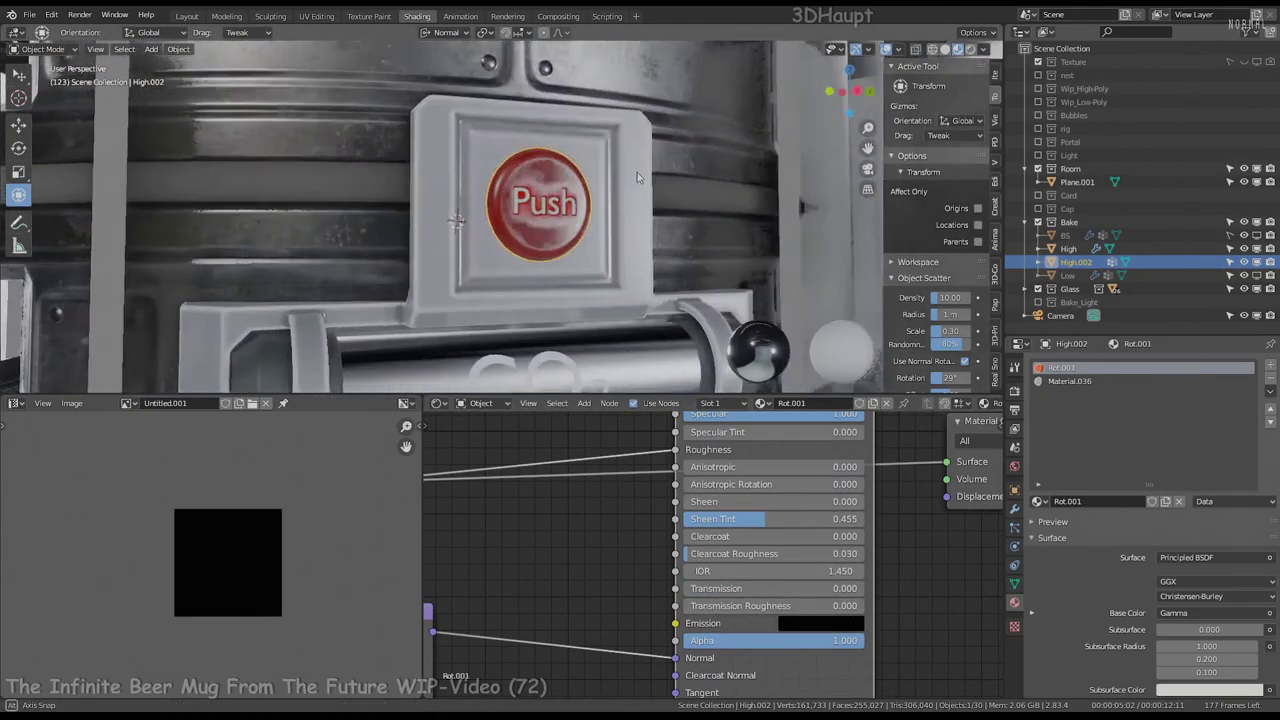
pyautogui.scroll(-2, 693, 586)
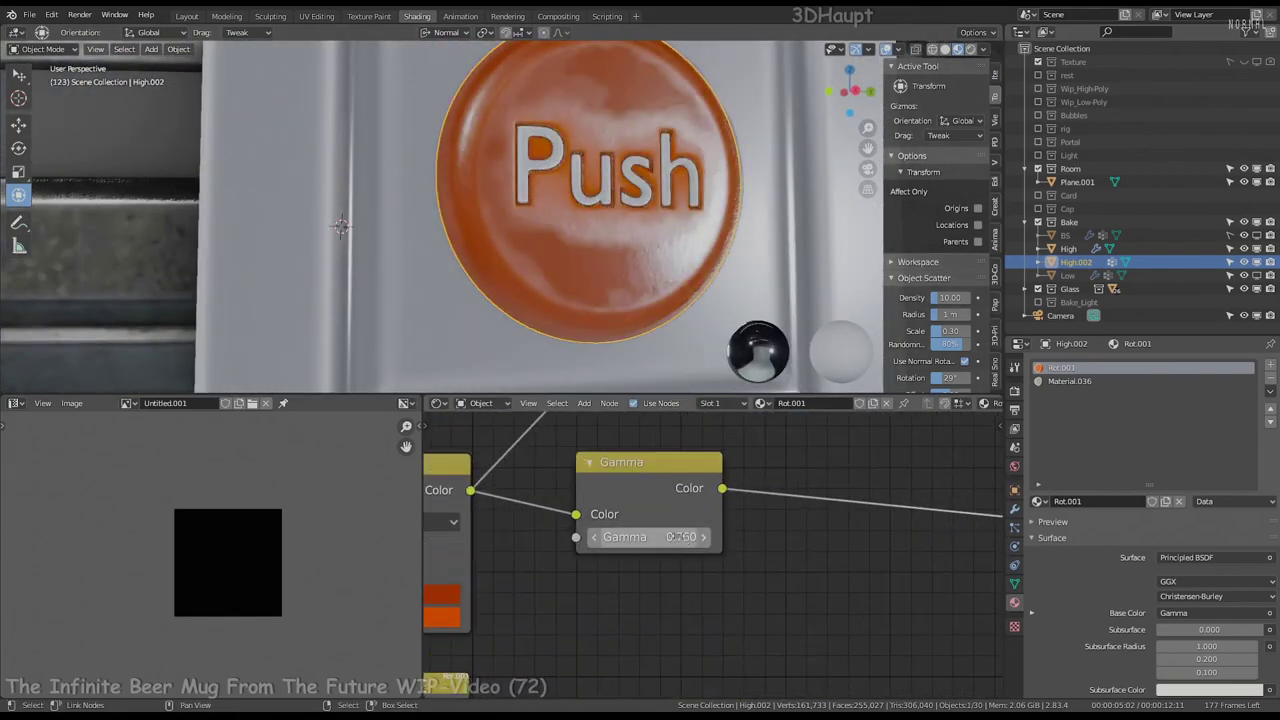
pyautogui.click(671, 595)
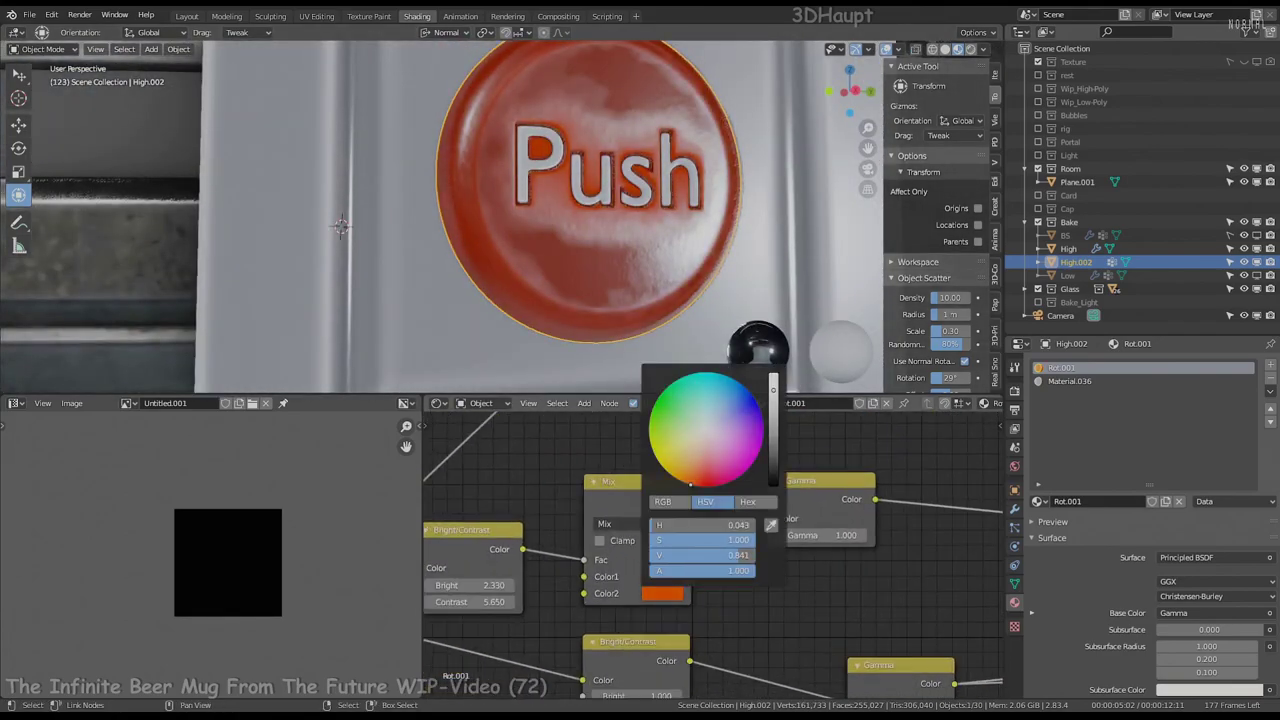
pyautogui.click(661, 584)
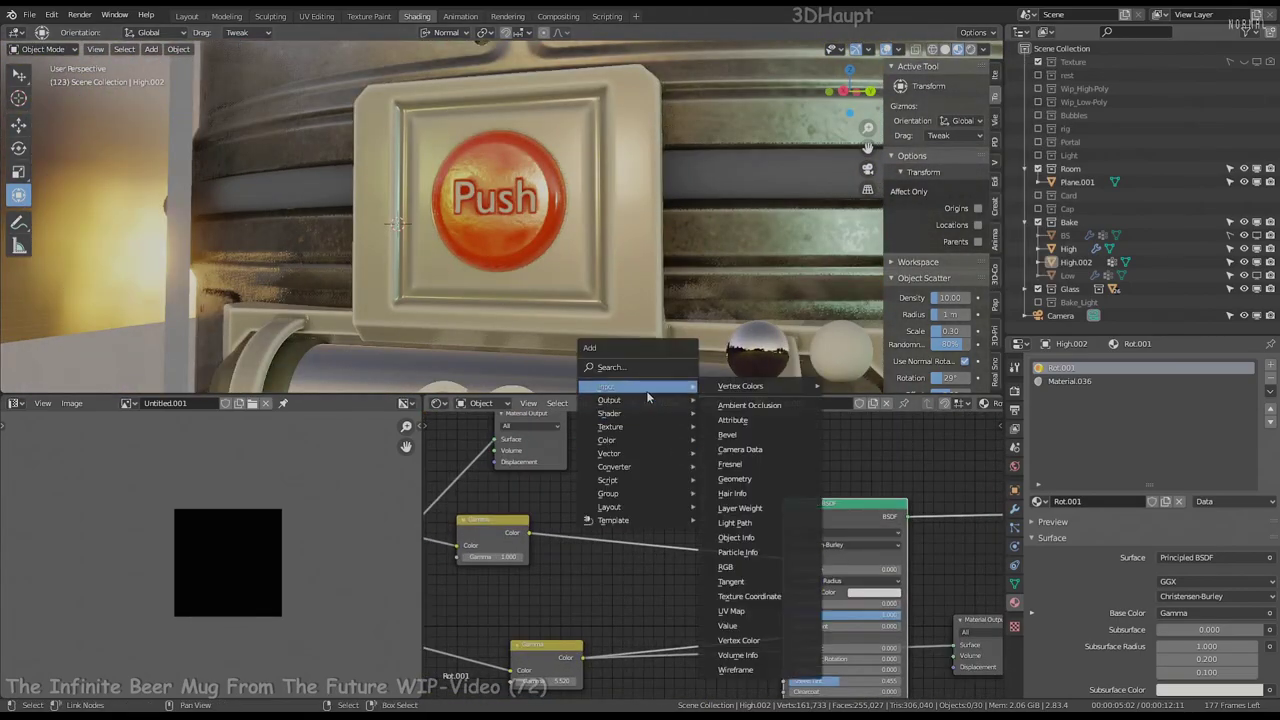
# Add Ambient Occlusion and Gamma nodes, setting Gamma to 8.601 with a rendered preview
pyautogui.click(755, 407)
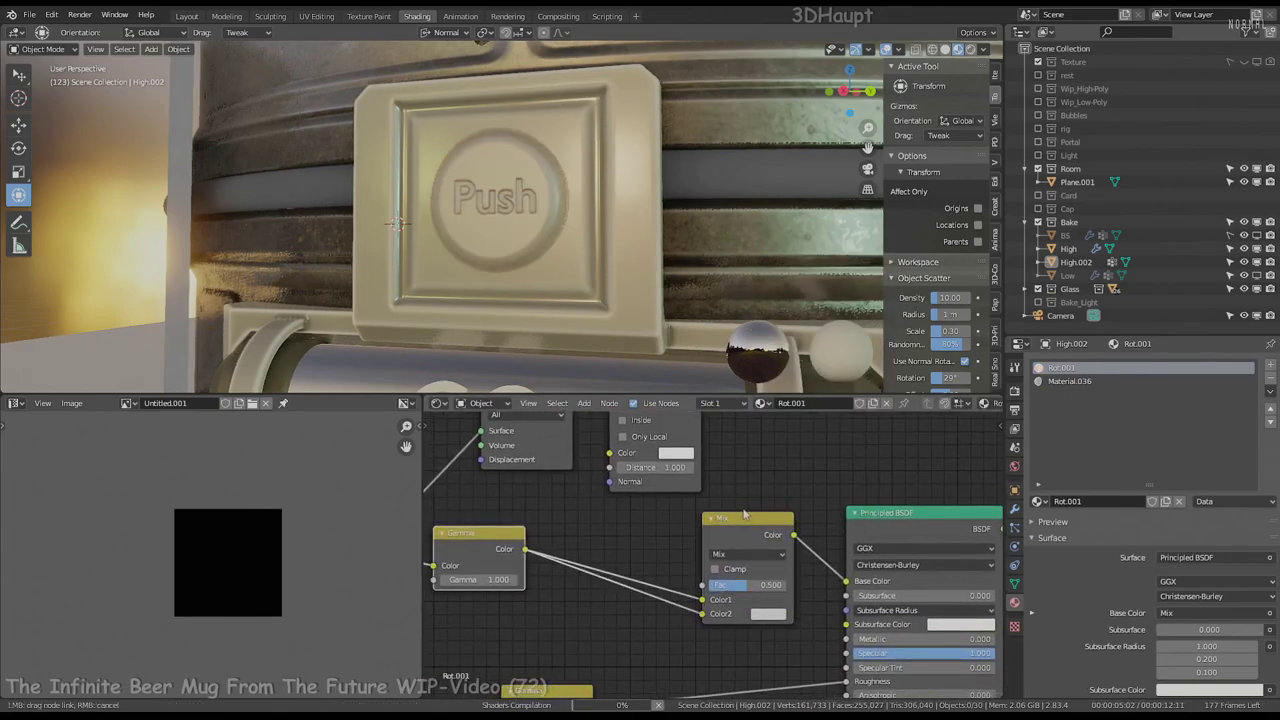
pyautogui.scroll(-4, 744, 513)
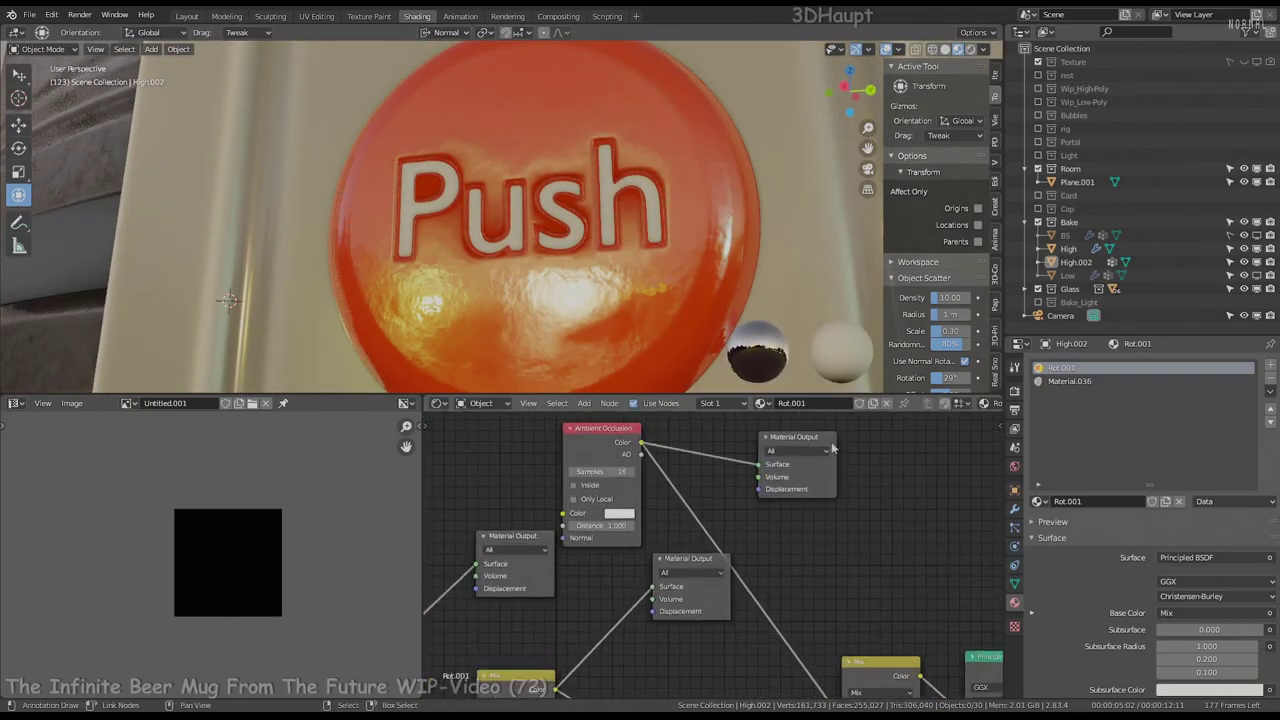
pyautogui.hotkey('shift', 'a')
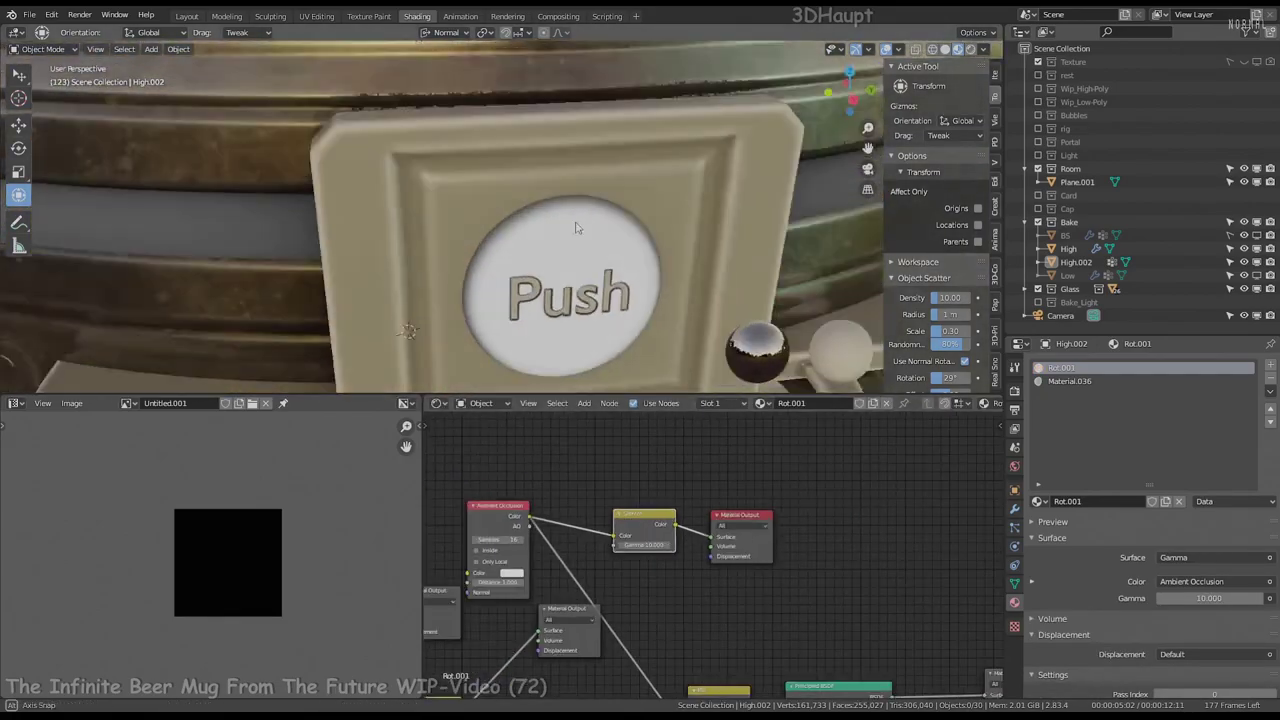
pyautogui.click(970, 50)
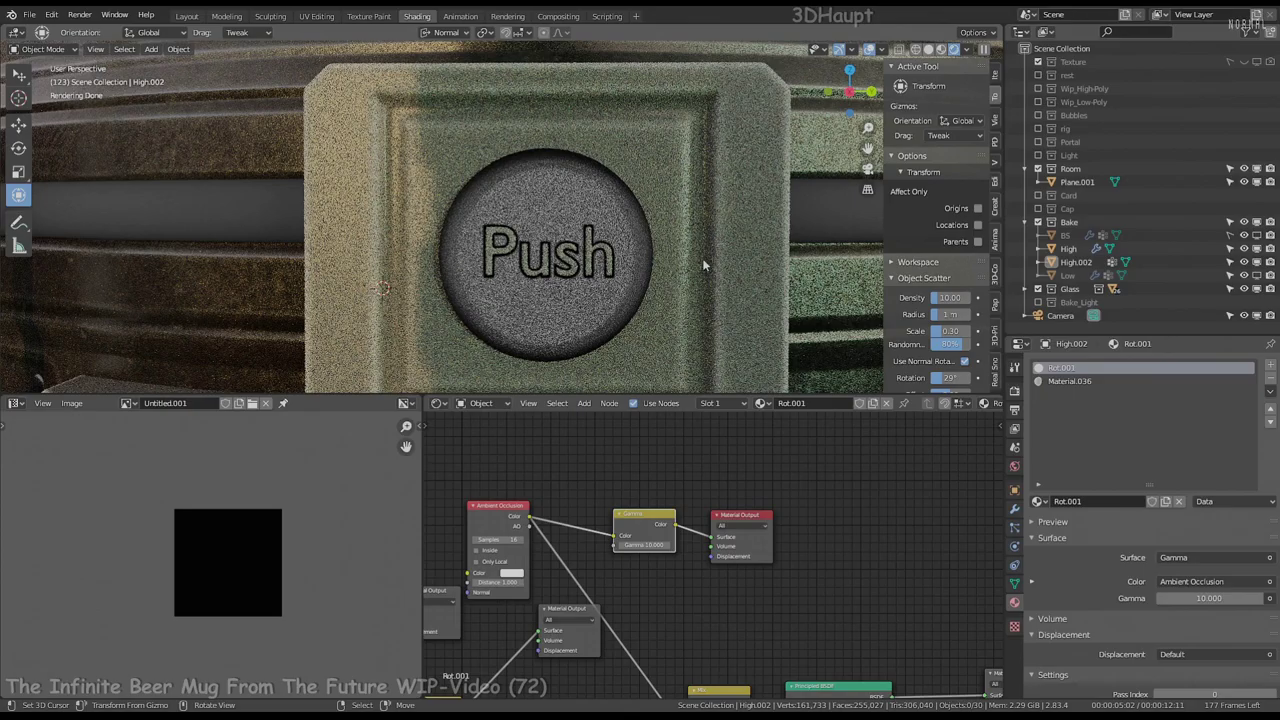
pyautogui.moveTo(643, 545)
pyautogui.mouseDown()
pyautogui.moveTo(600, 545)
pyautogui.moveTo(680, 547)
pyautogui.mouseUp()
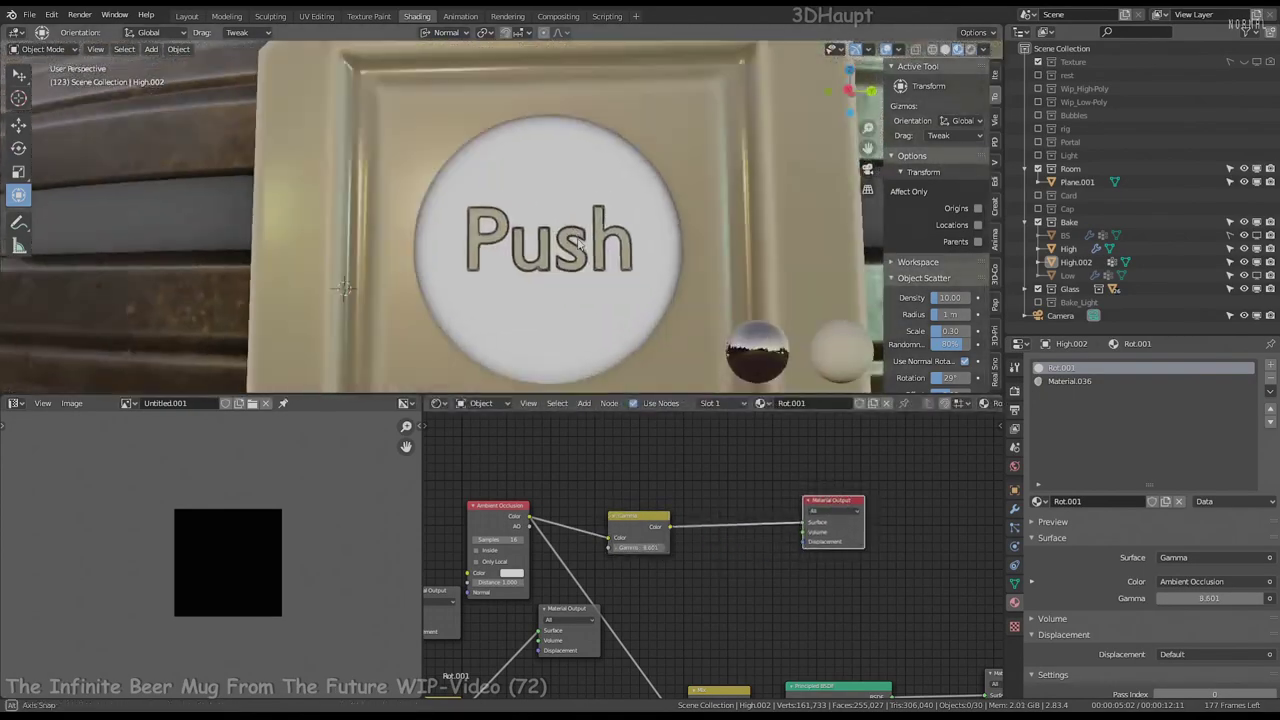
# Insert a Bright/Contrast node after Gamma with Bright 0.530 and Contrast 1.140
pyautogui.hotkey('shift', 'a')
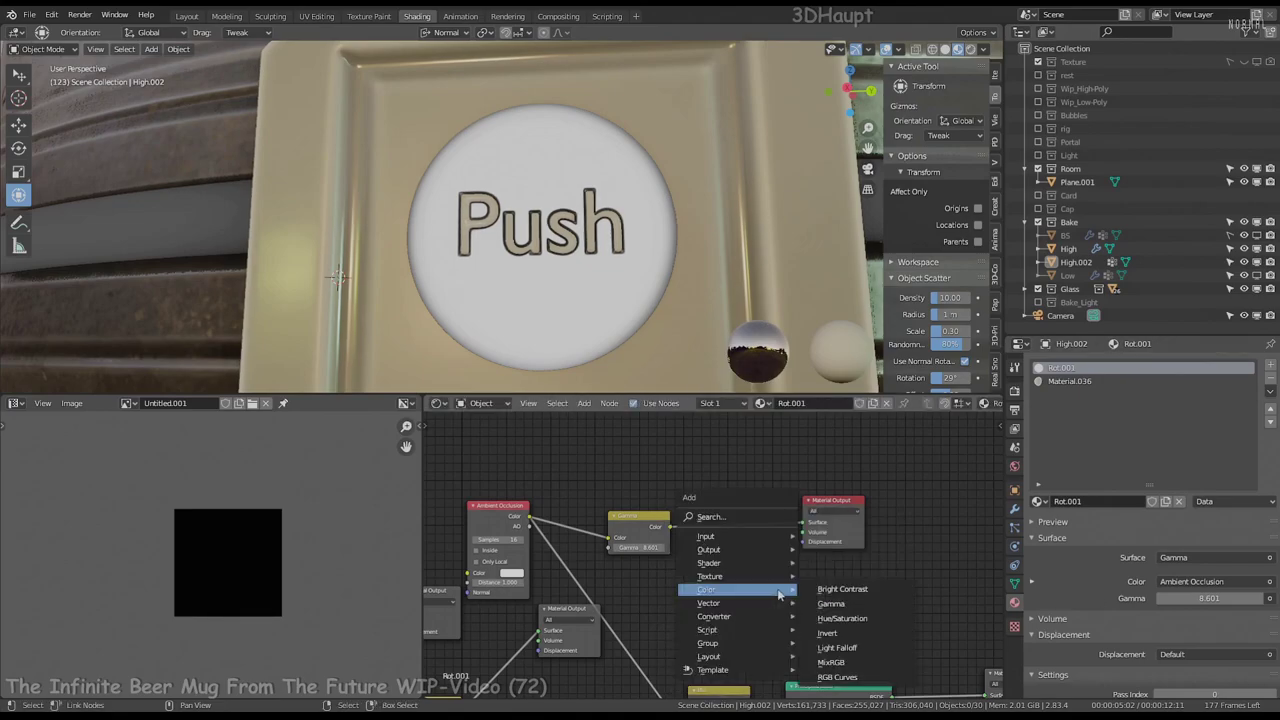
pyautogui.click(857, 590)
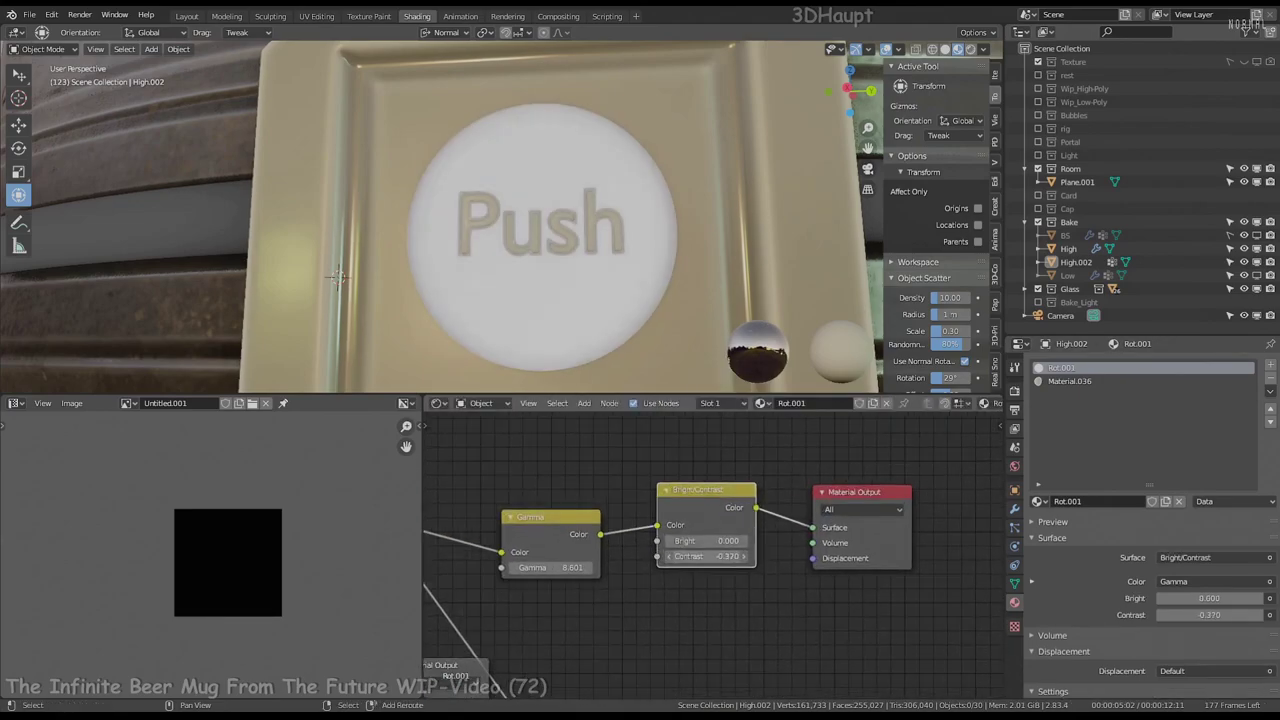
pyautogui.moveTo(706, 556)
pyautogui.mouseDown()
pyautogui.moveTo(740, 556)
pyautogui.moveTo(670, 541)
pyautogui.moveTo(745, 541)
pyautogui.mouseUp()
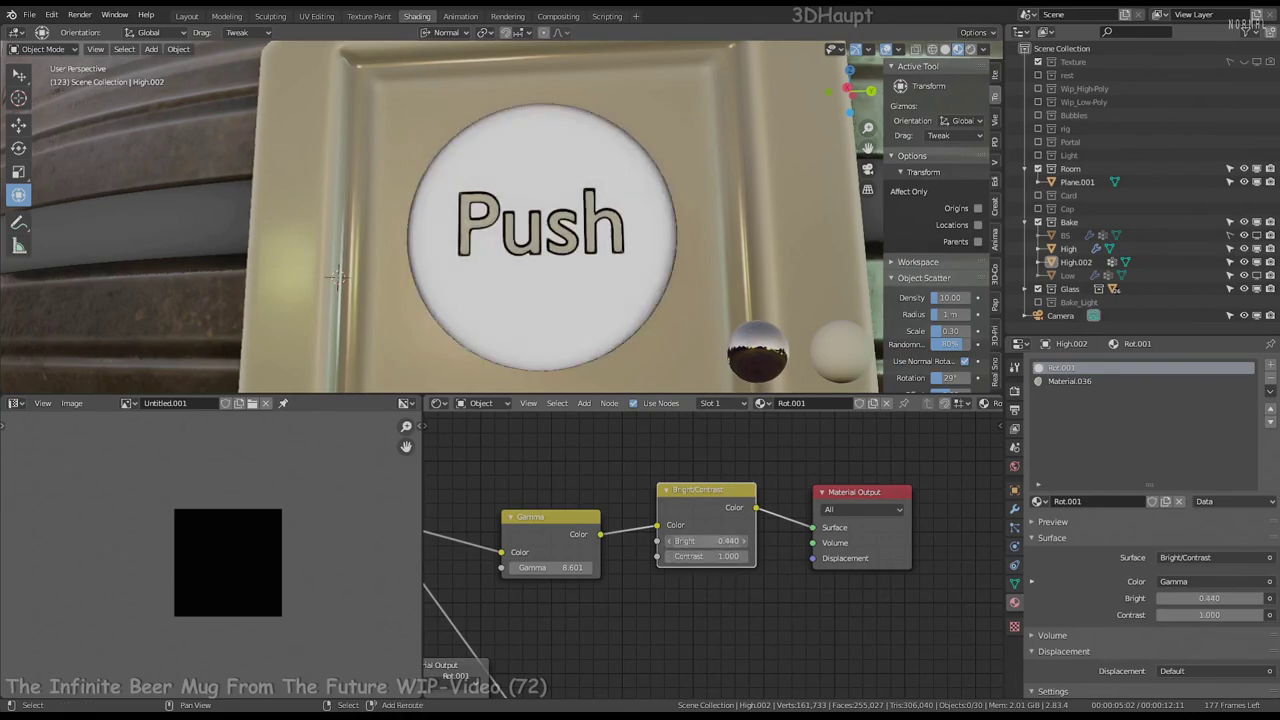
pyautogui.scroll(-2, 629, 256)
pyautogui.press('z')
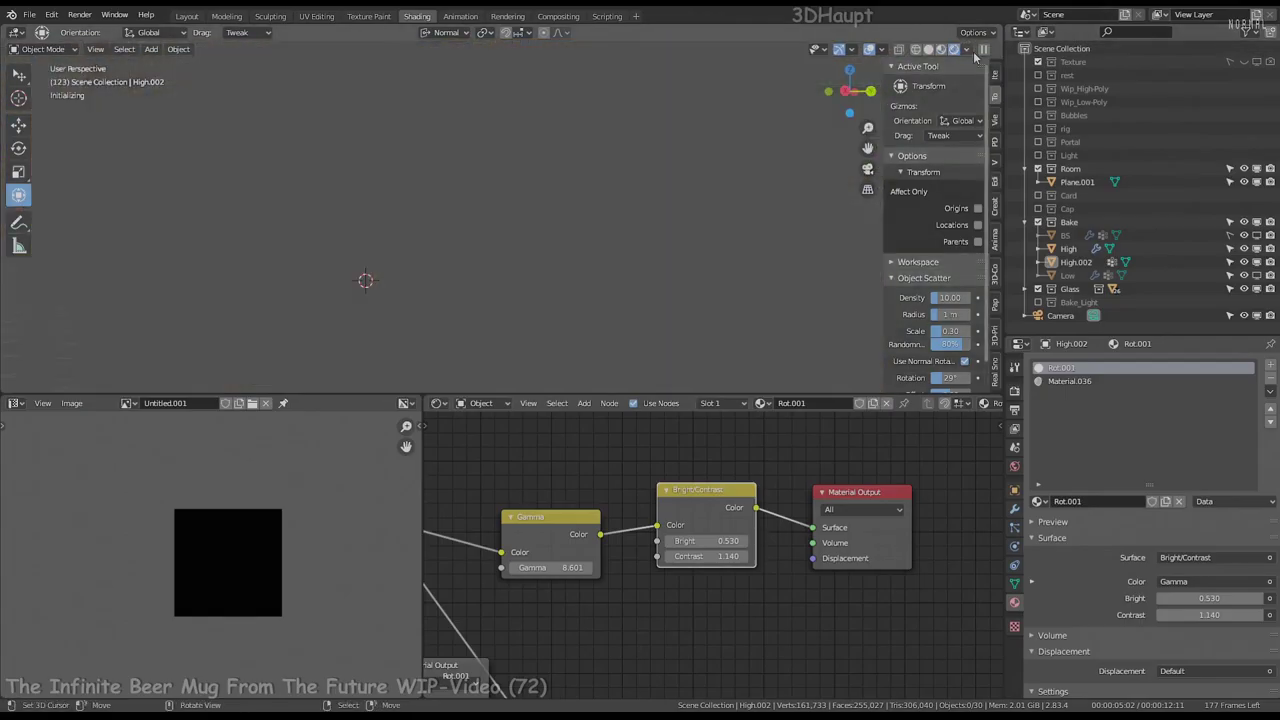
pyautogui.scroll(-1, 732, 372)
pyautogui.scroll(-3, 755, 500)
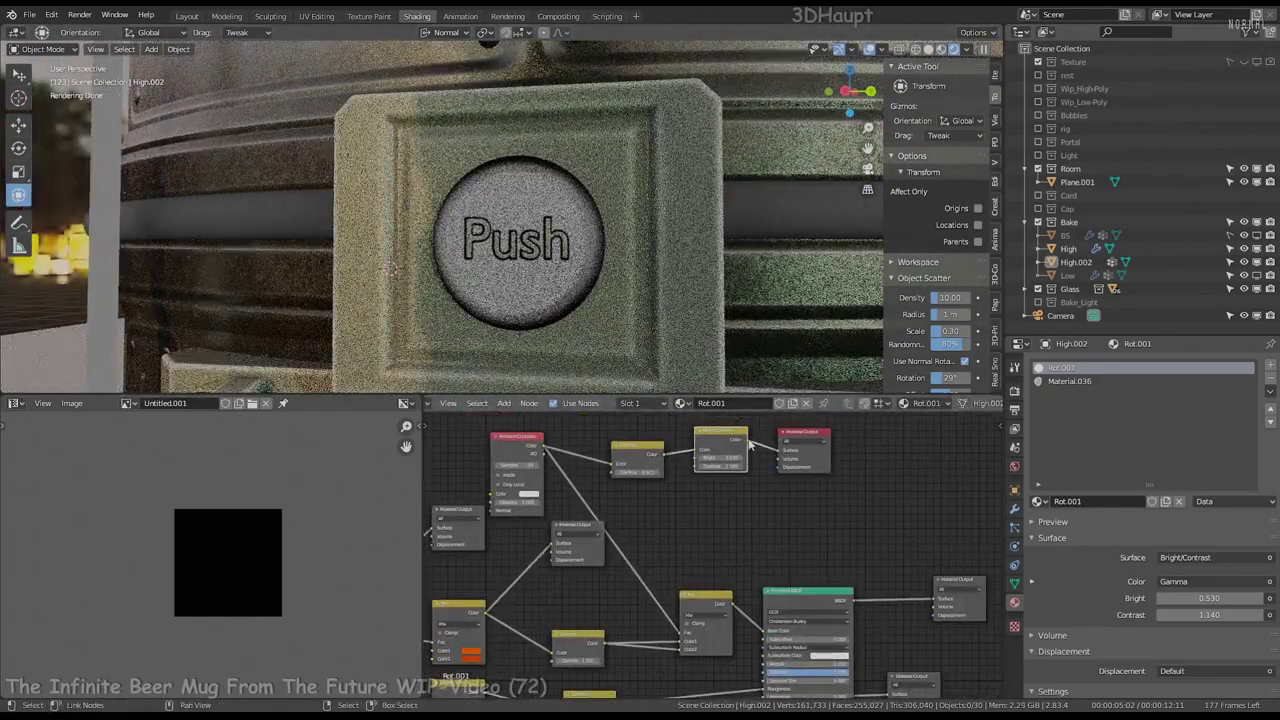
# Reactivate the main Material Output and view the red Push button in material preview
pyautogui.moveTo(684, 638); pyautogui.dragTo(640, 560)
pyautogui.click(958, 580)
pyautogui.moveTo(400, 250); pyautogui.dragTo(486, 222, button='middle')
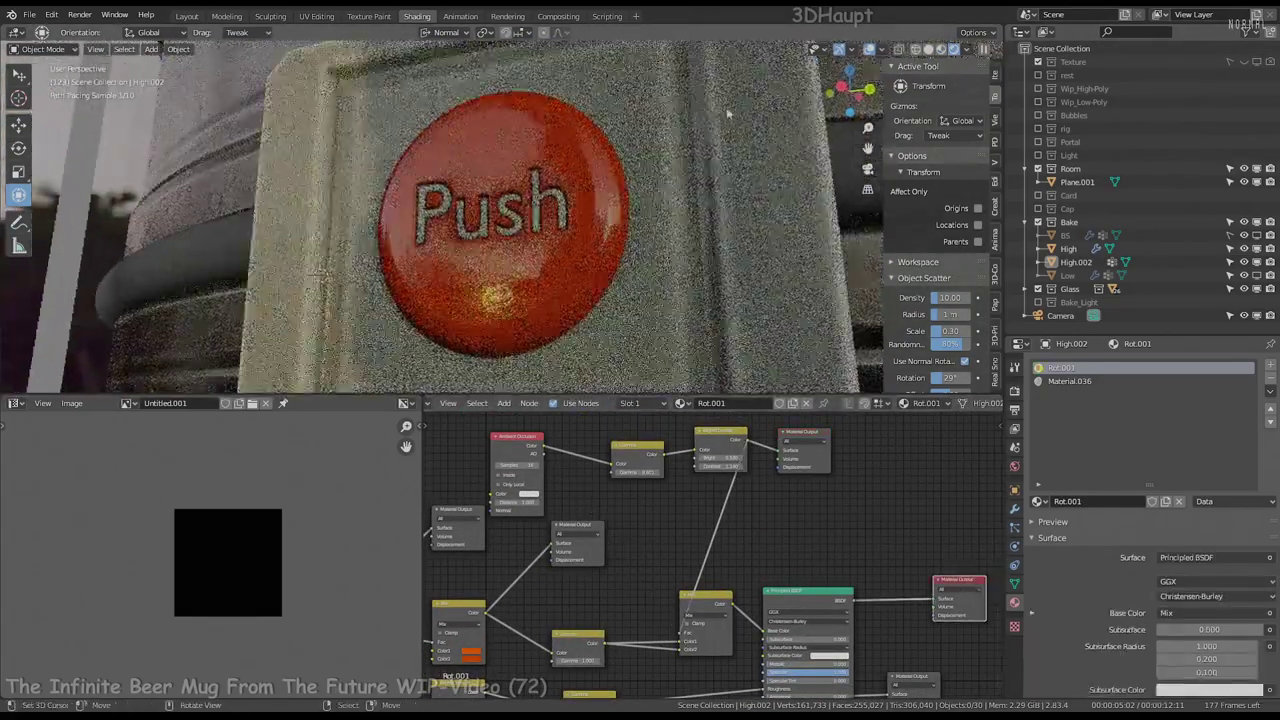
pyautogui.press('z')
pyautogui.scroll(5, 639, 486)
# Try the Mix node's Multiply, Darken and Value blend modes on the Push button
pyautogui.scroll(2, 643, 469)
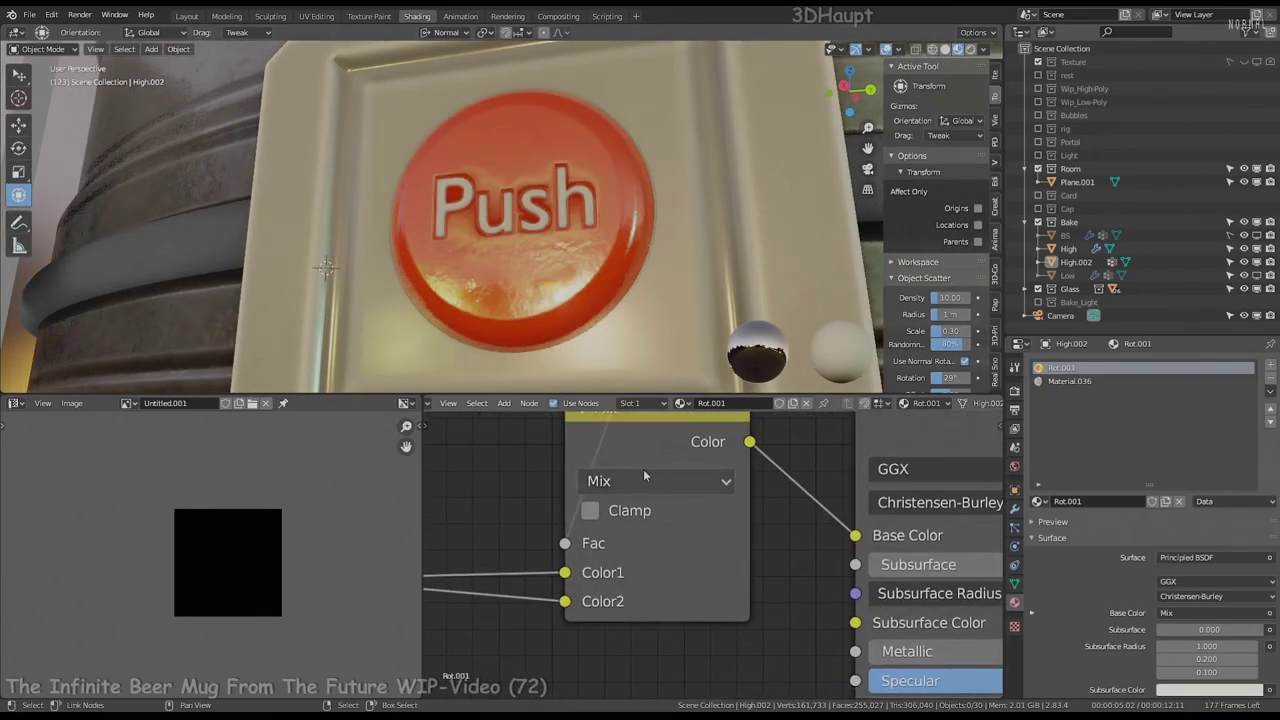
pyautogui.click(645, 474)
pyautogui.click(661, 383)
pyautogui.moveTo(620, 280)
pyautogui.mouseDown(button='middle')
pyautogui.moveTo(556, 211)
pyautogui.moveTo(594, 255)
pyautogui.moveTo(538, 143)
pyautogui.mouseUp(button='middle')
pyautogui.click(634, 482)
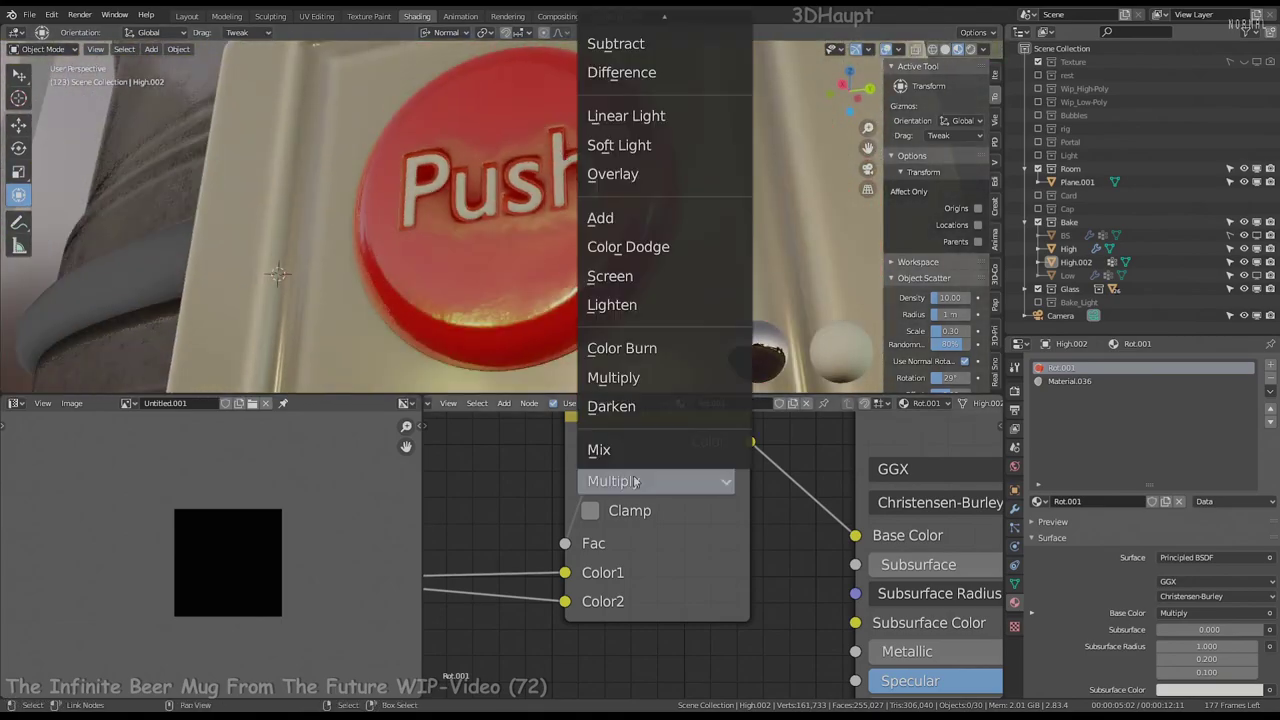
pyautogui.click(634, 407)
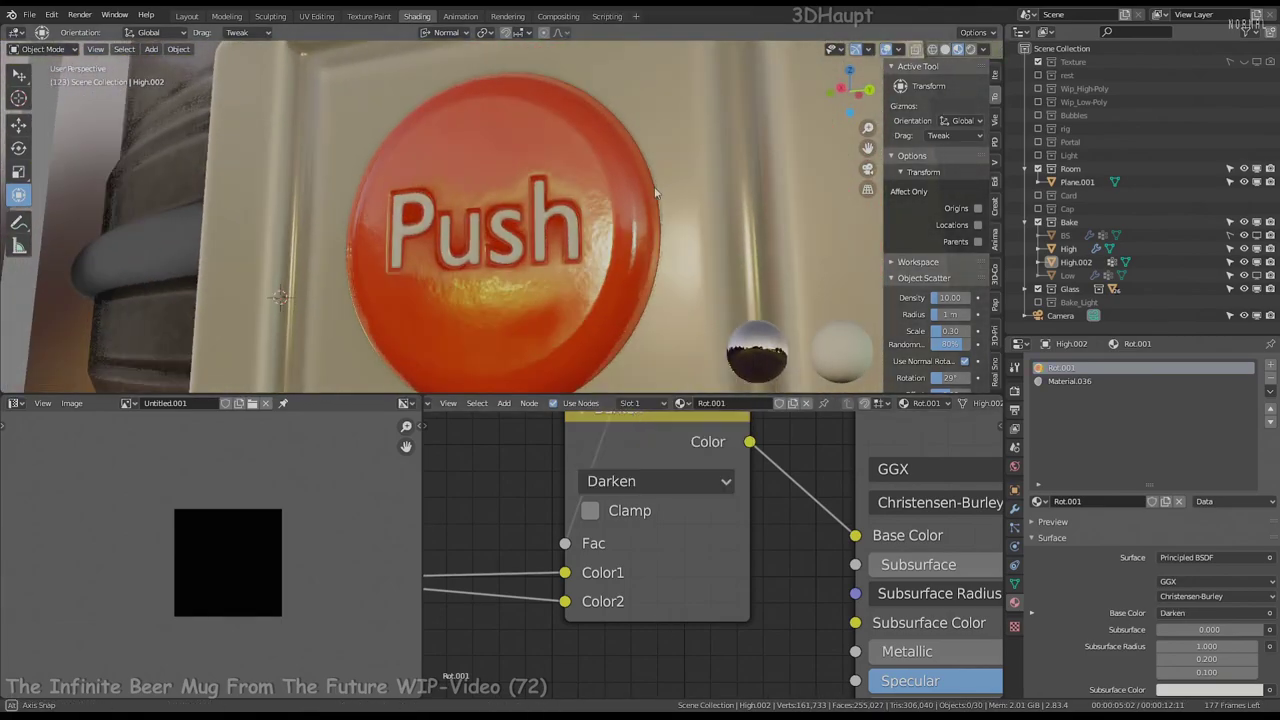
pyautogui.scroll(-2, 700, 560)
pyautogui.click(643, 508)
pyautogui.click(640, 100)
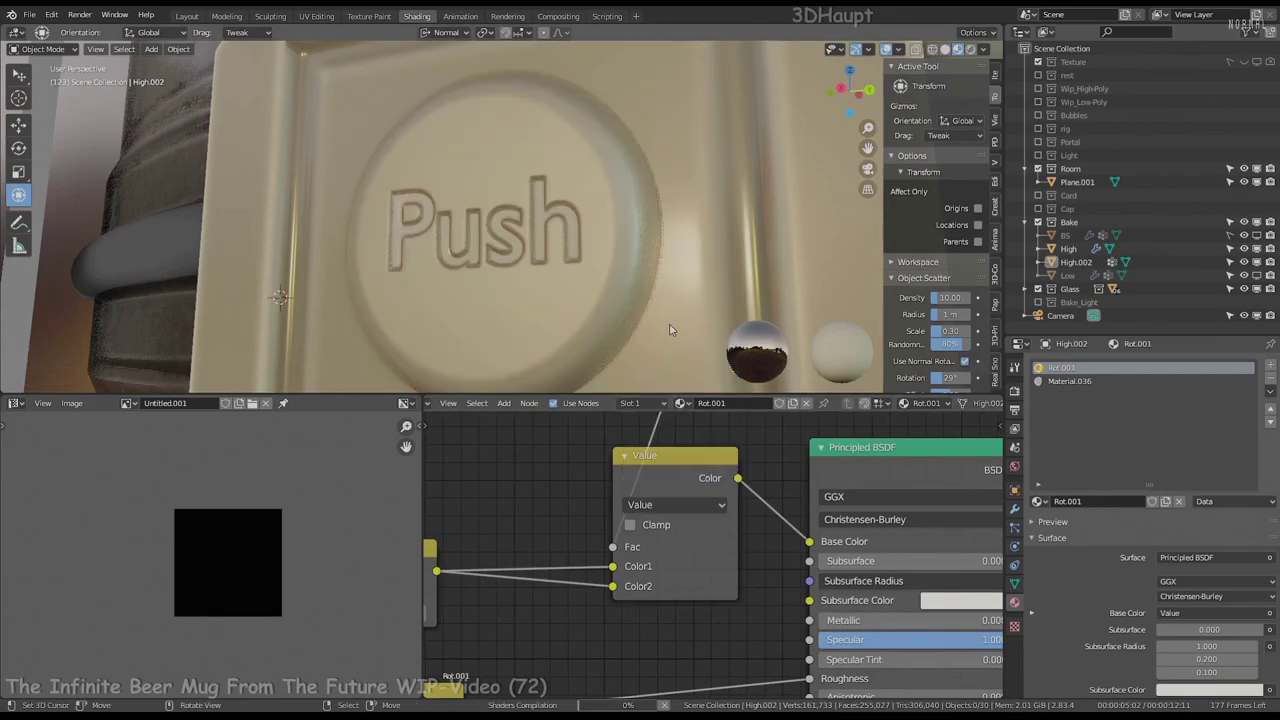
pyautogui.moveTo(670, 330); pyautogui.dragTo(559, 215, button='middle')
pyautogui.scroll(-3, 700, 585)
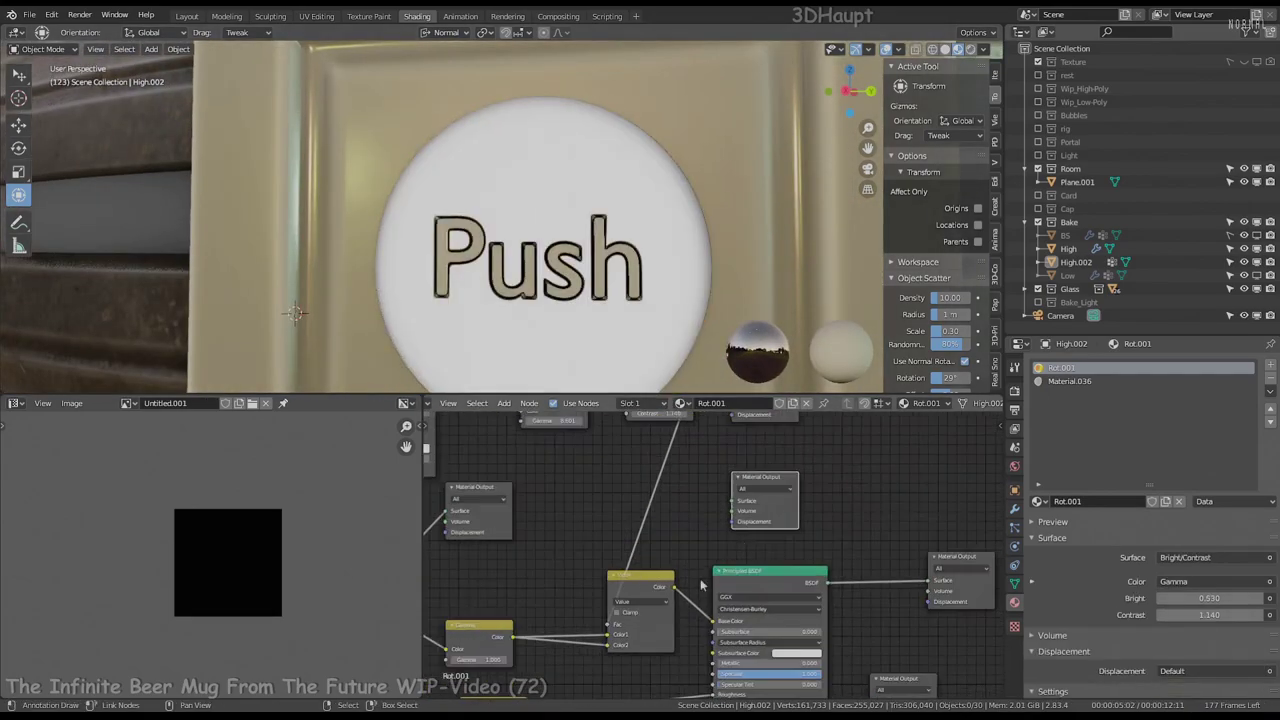
pyautogui.scroll(2, 700, 585)
# Preview the Mix output while trying Multiply, Color Burn, Lighten and Screen blends
pyautogui.keyDown('ctrl'); pyautogui.keyDown('shift'); pyautogui.click(620, 600); pyautogui.keyUp('shift'); pyautogui.keyUp('ctrl')
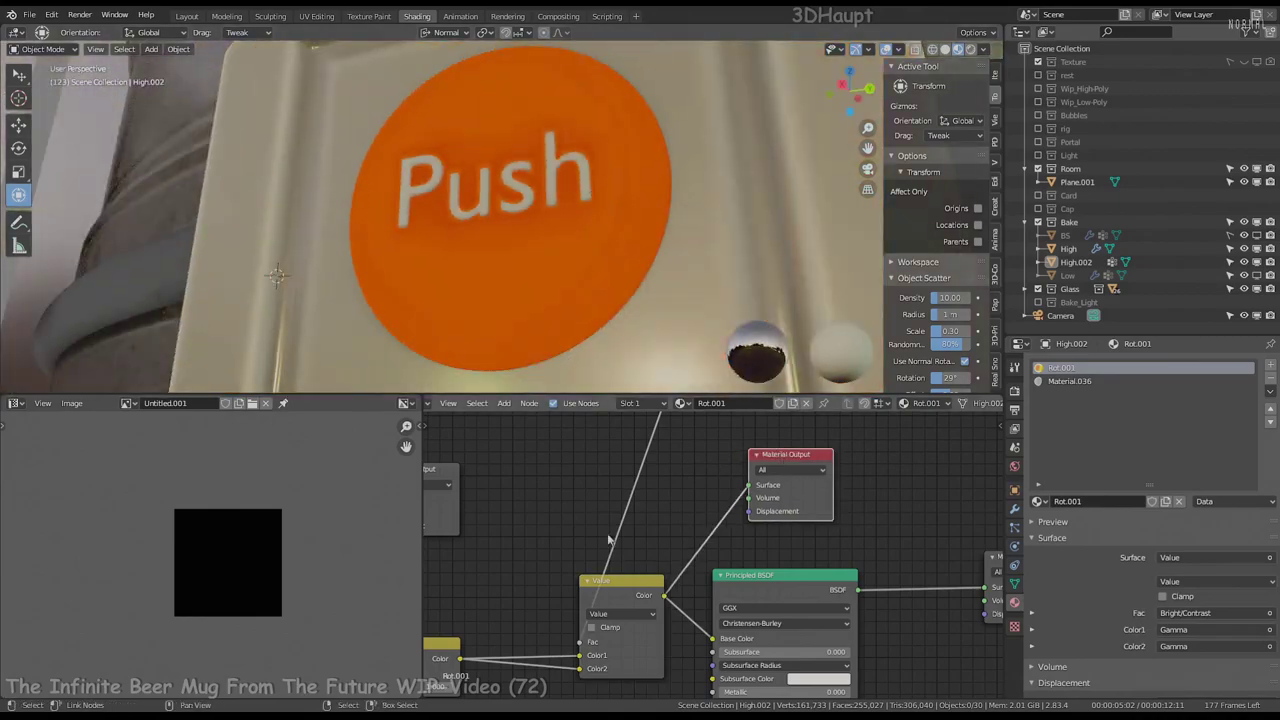
pyautogui.scroll(1, 608, 540)
pyautogui.click(607, 553)
pyautogui.click(600, 265)
pyautogui.moveTo(600, 265); pyautogui.dragTo(665, 213, button='middle')
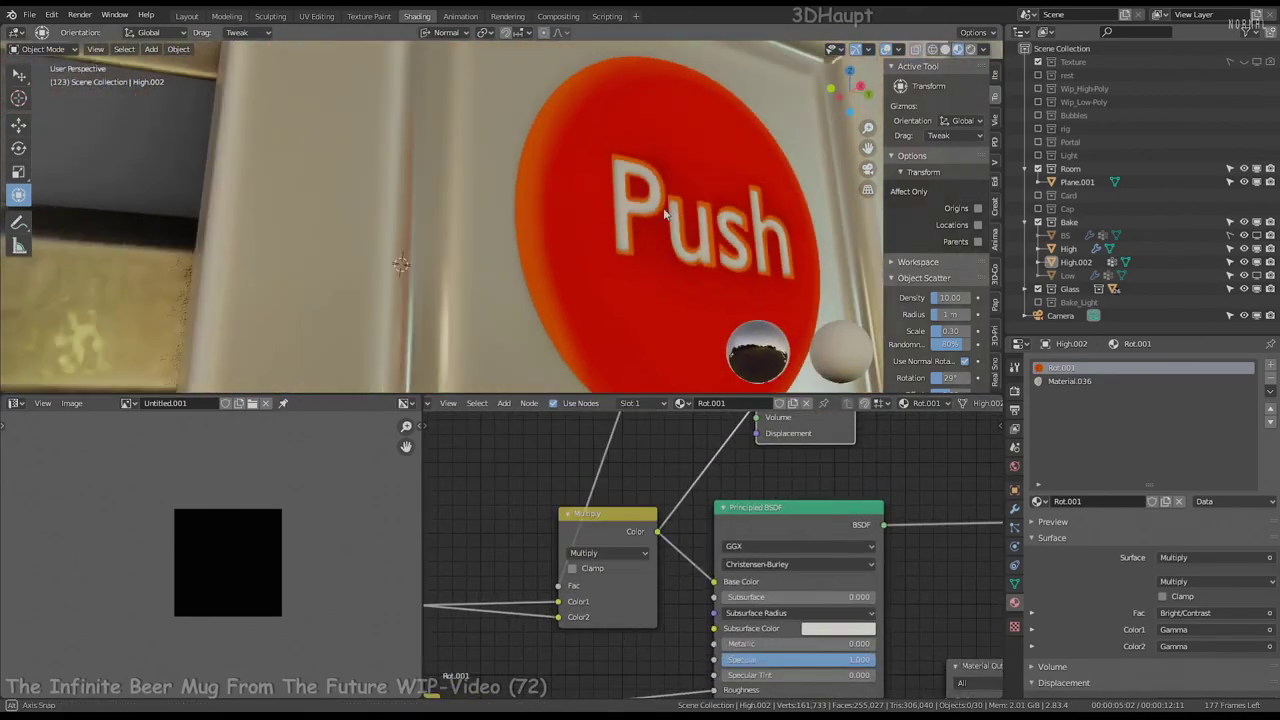
pyautogui.click(607, 553)
pyautogui.click(607, 535)
pyautogui.moveTo(600, 134); pyautogui.dragTo(650, 410, button='middle')
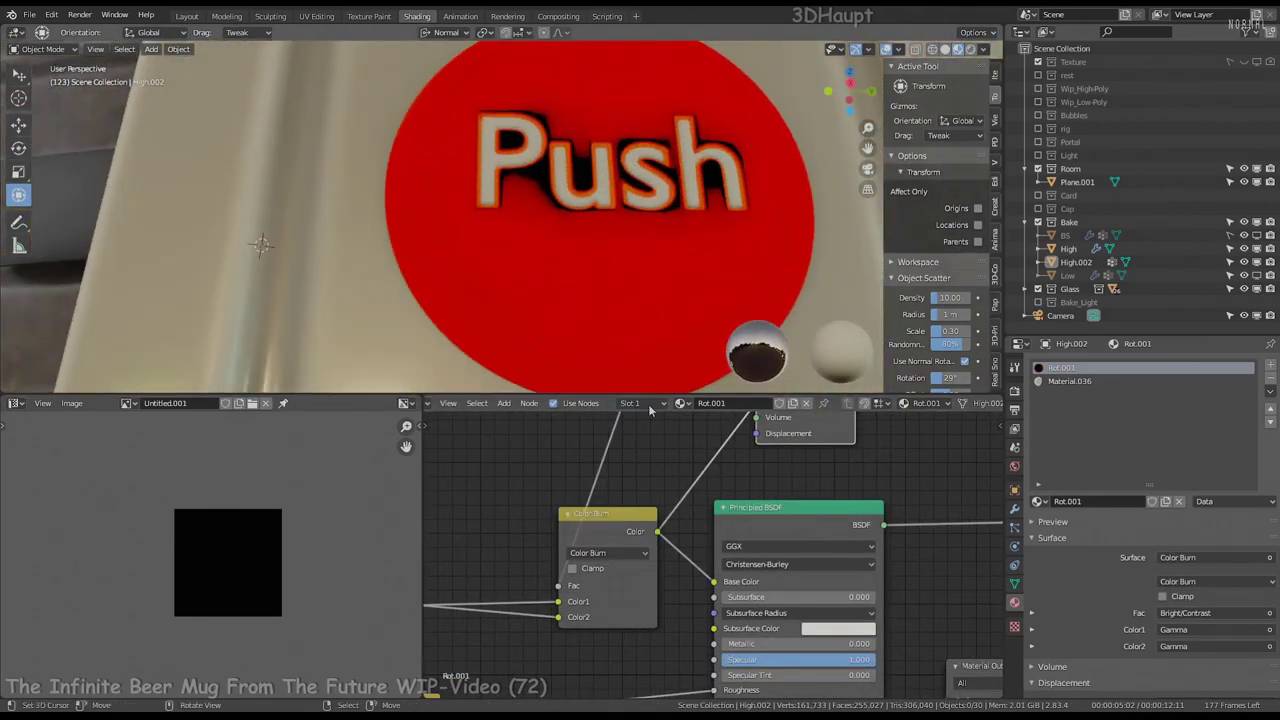
pyautogui.click(603, 457)
pyautogui.click(607, 553)
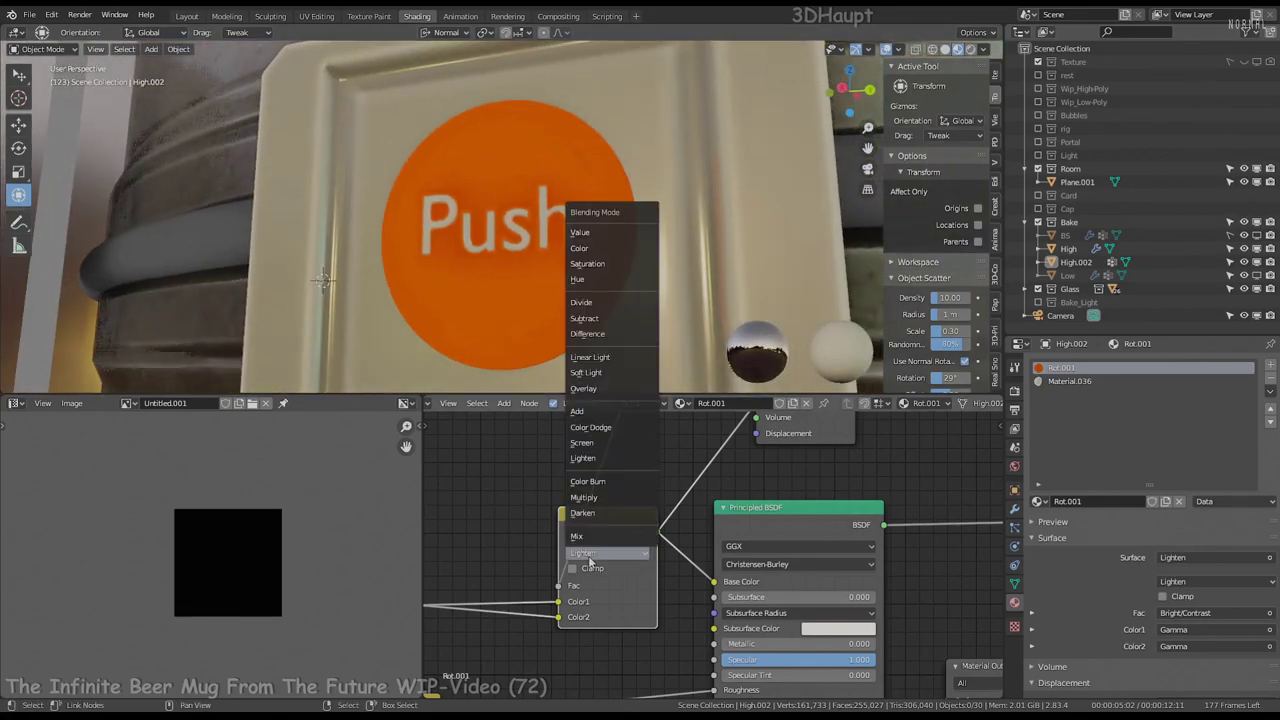
pyautogui.click(600, 538)
pyautogui.scroll(3, 562, 210)
pyautogui.moveTo(562, 210)
pyautogui.mouseDown(button='middle')
pyautogui.moveTo(523, 277)
pyautogui.moveTo(551, 206)
pyautogui.mouseUp(button='middle')
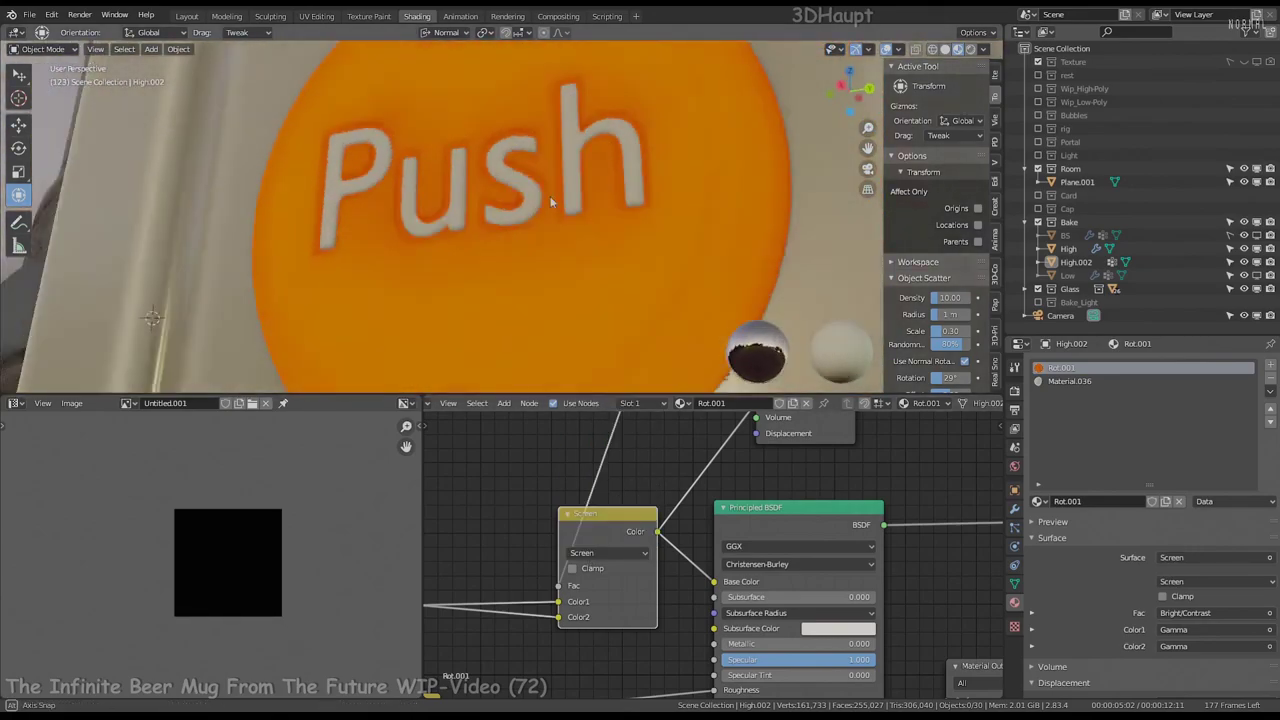
# Try the Overlay, Divide and Subtract blends, checking them in a rendered preview
pyautogui.scroll(-2, 618, 555)
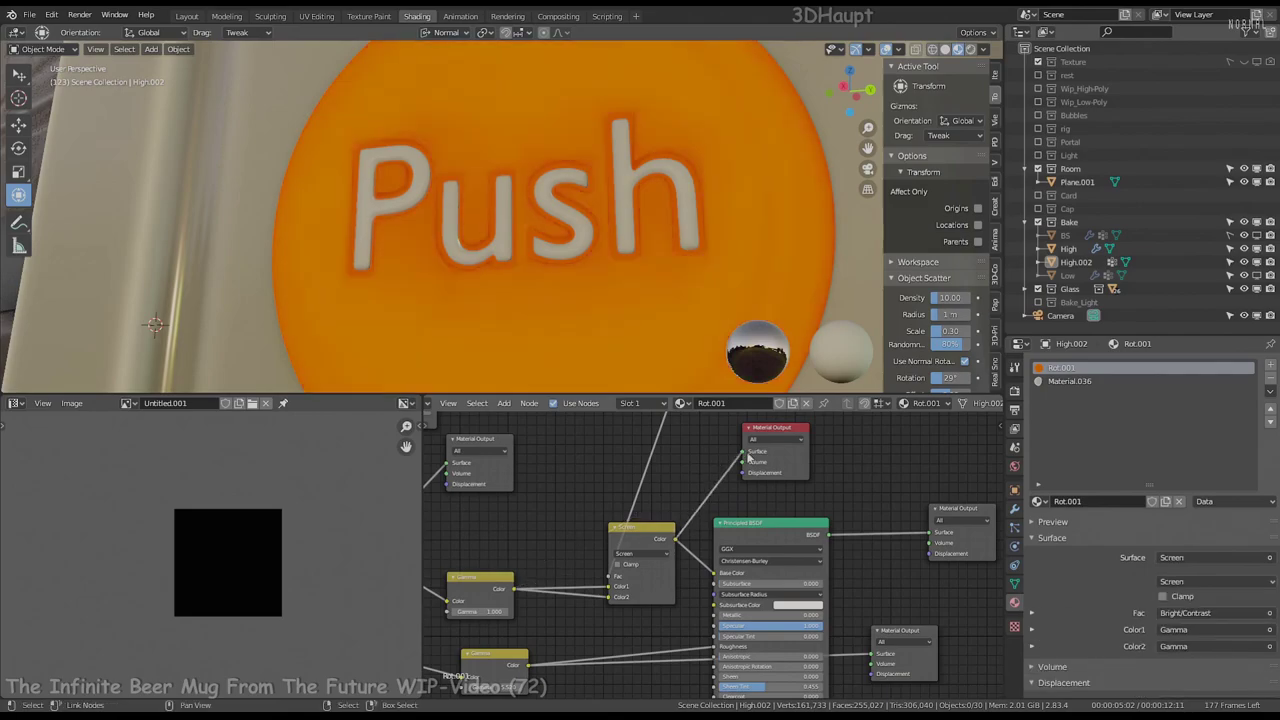
pyautogui.scroll(-3, 586, 173)
pyautogui.scroll(2, 612, 555)
pyautogui.click(607, 553)
pyautogui.click(611, 430)
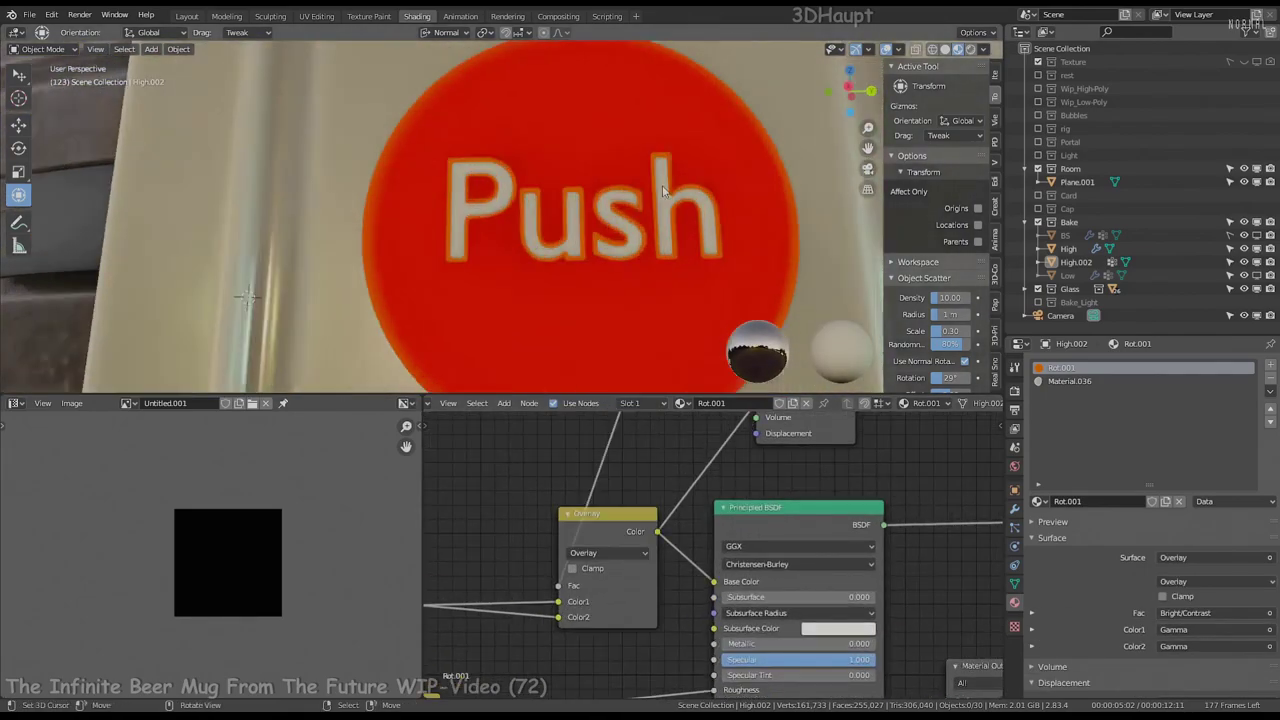
pyautogui.click(609, 553)
pyautogui.click(612, 303)
pyautogui.moveTo(612, 310); pyautogui.dragTo(617, 584, button='middle')
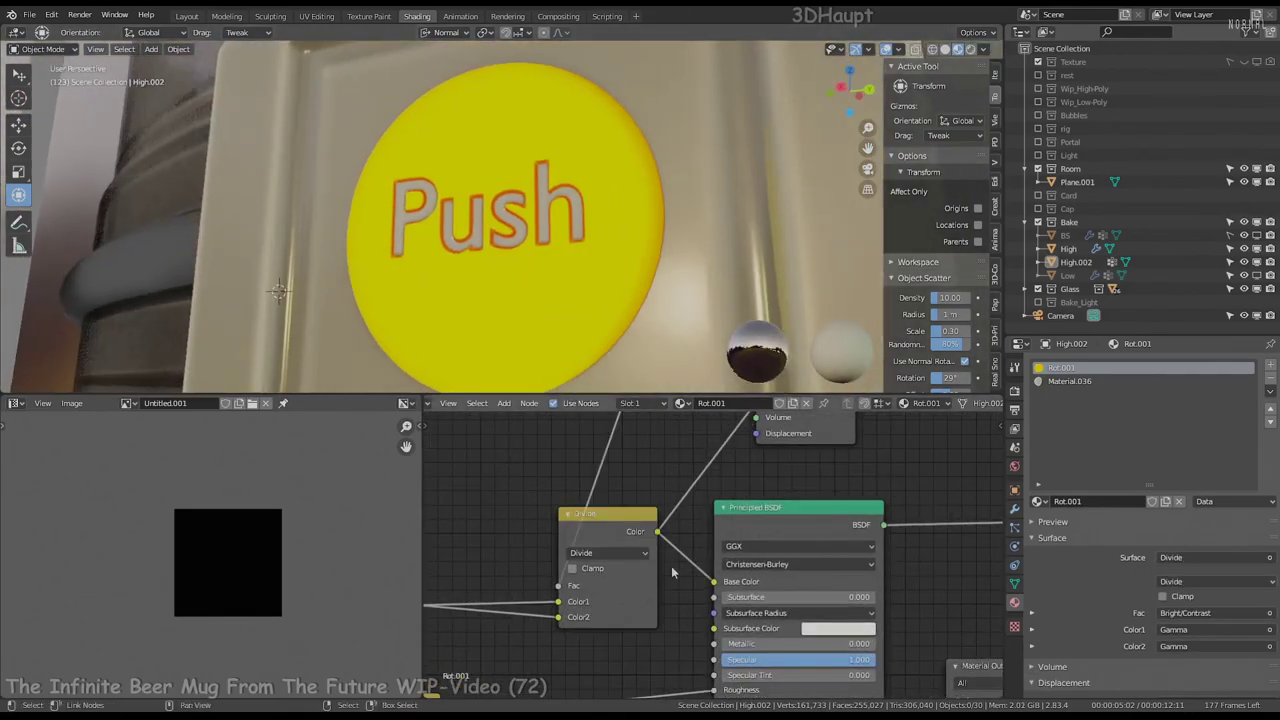
pyautogui.click(612, 318)
pyautogui.moveTo(612, 318); pyautogui.dragTo(617, 217, button='middle')
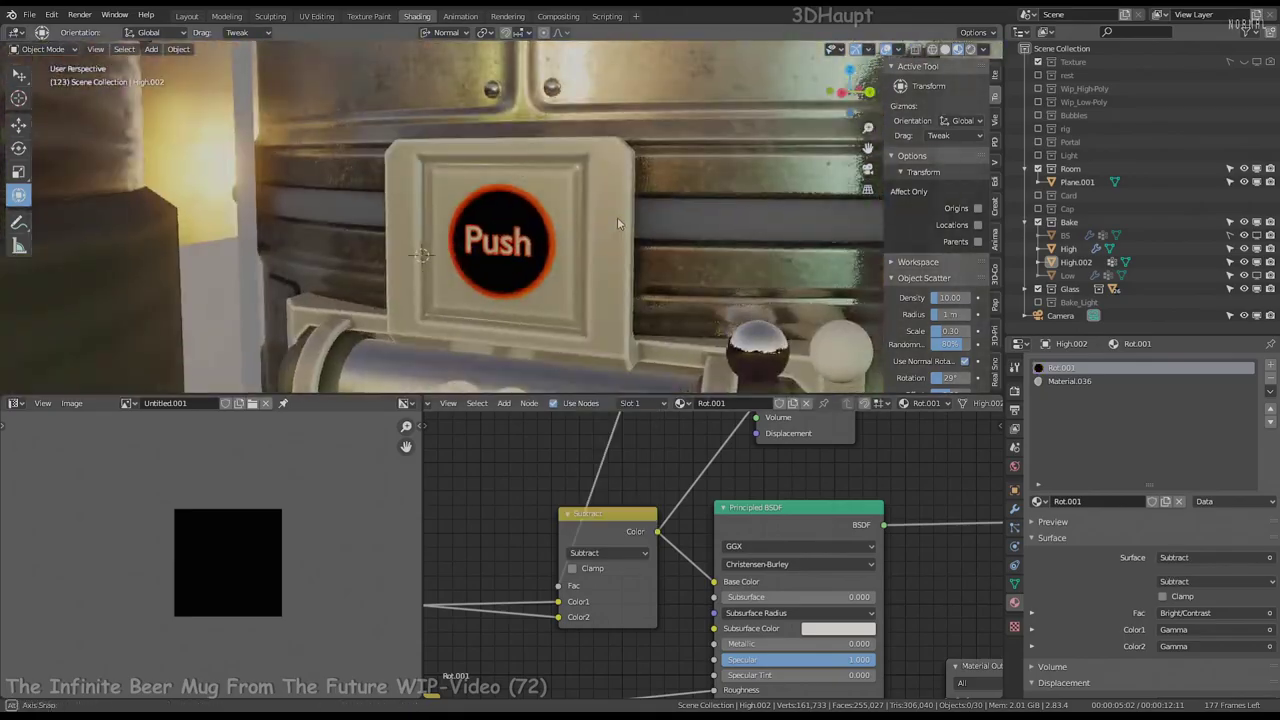
pyautogui.click(620, 553)
pyautogui.click(620, 558)
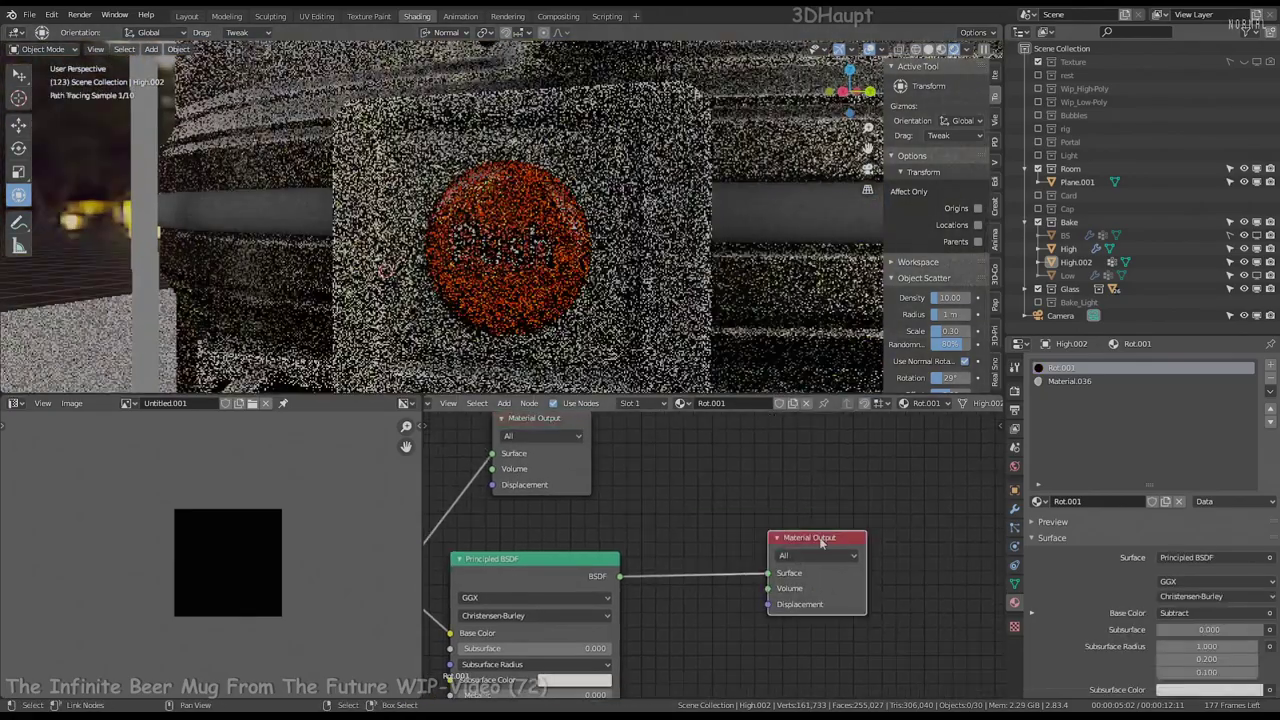
# Try Darken, then settle the Mix blend mode on Multiply
pyautogui.moveTo(816, 430); pyautogui.dragTo(682, 413, button='middle')
pyautogui.scroll(3, 505, 250)
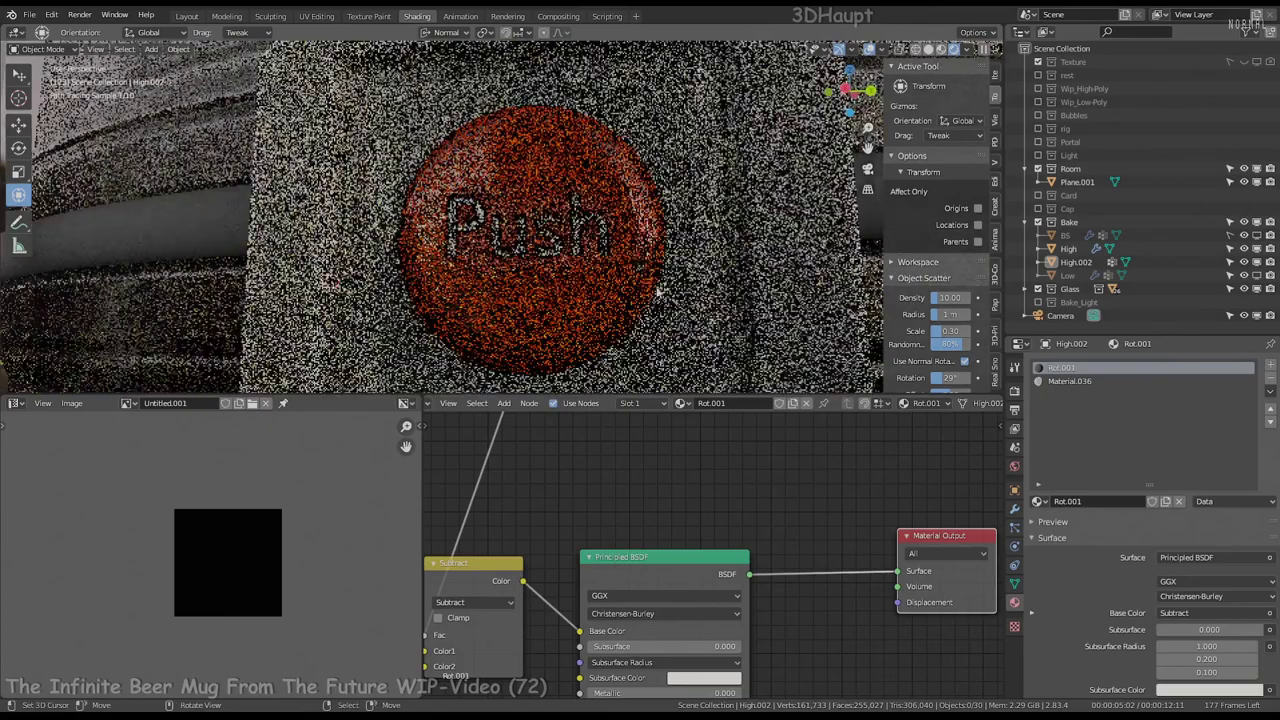
pyautogui.scroll(1, 748, 535)
pyautogui.scroll(1, 748, 535)
pyautogui.click(622, 527)
pyautogui.click(612, 478)
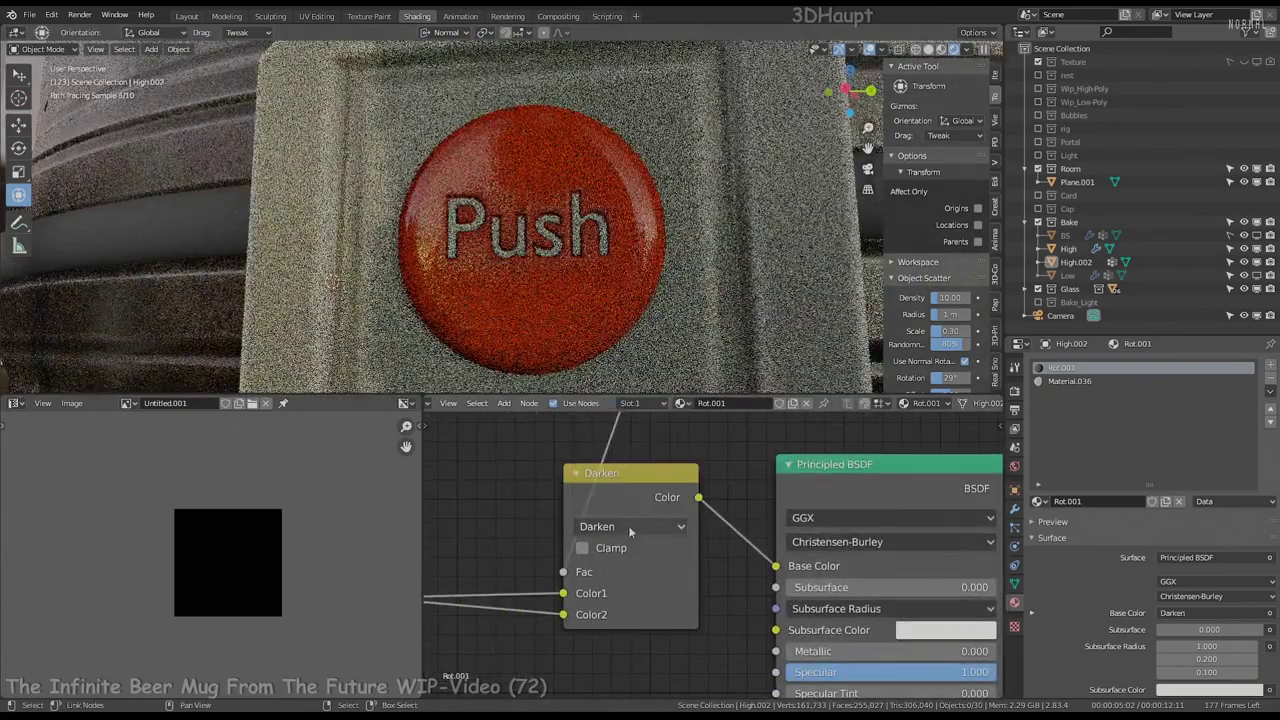
pyautogui.click(628, 525)
pyautogui.click(598, 450)
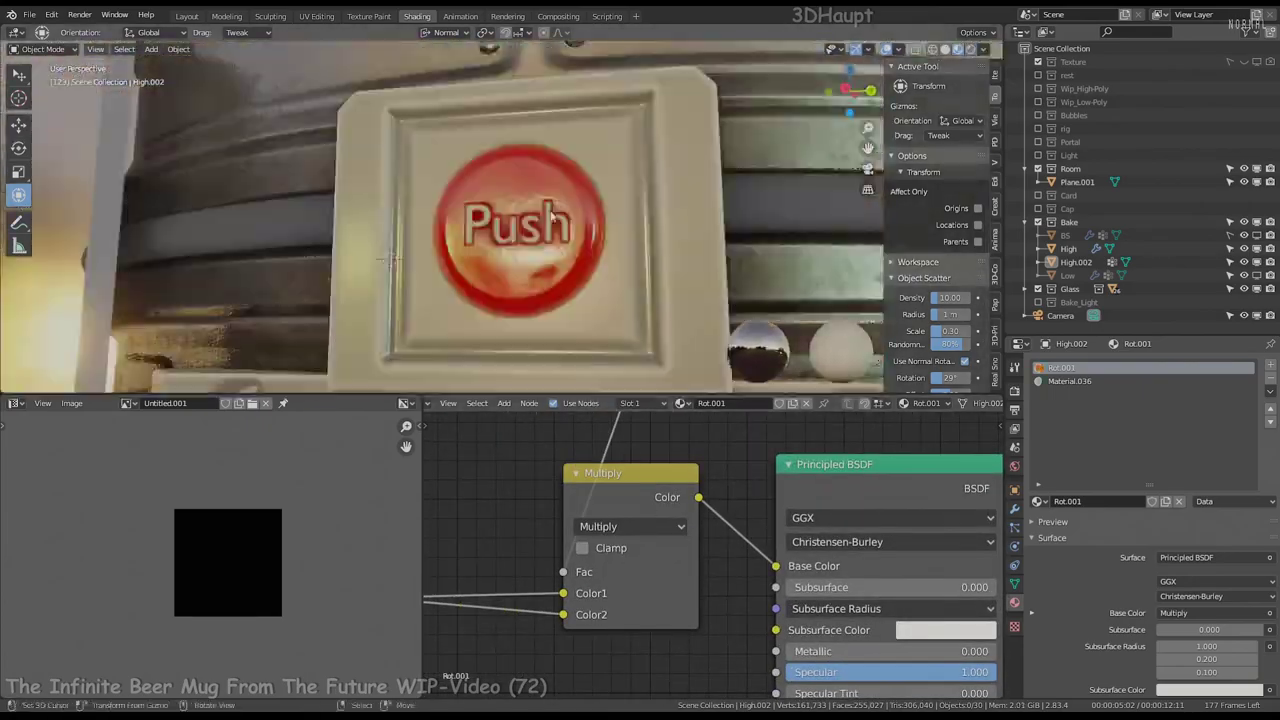
pyautogui.moveTo(533, 225); pyautogui.dragTo(470, 240, button='middle')
# Insert an RGB to BW node into the Color2 link and set Bright/Contrast Contrast to 1.14
pyautogui.scroll(-3, 741, 481)
pyautogui.scroll(3, 741, 481)
pyautogui.hotkey('shift', 'a')
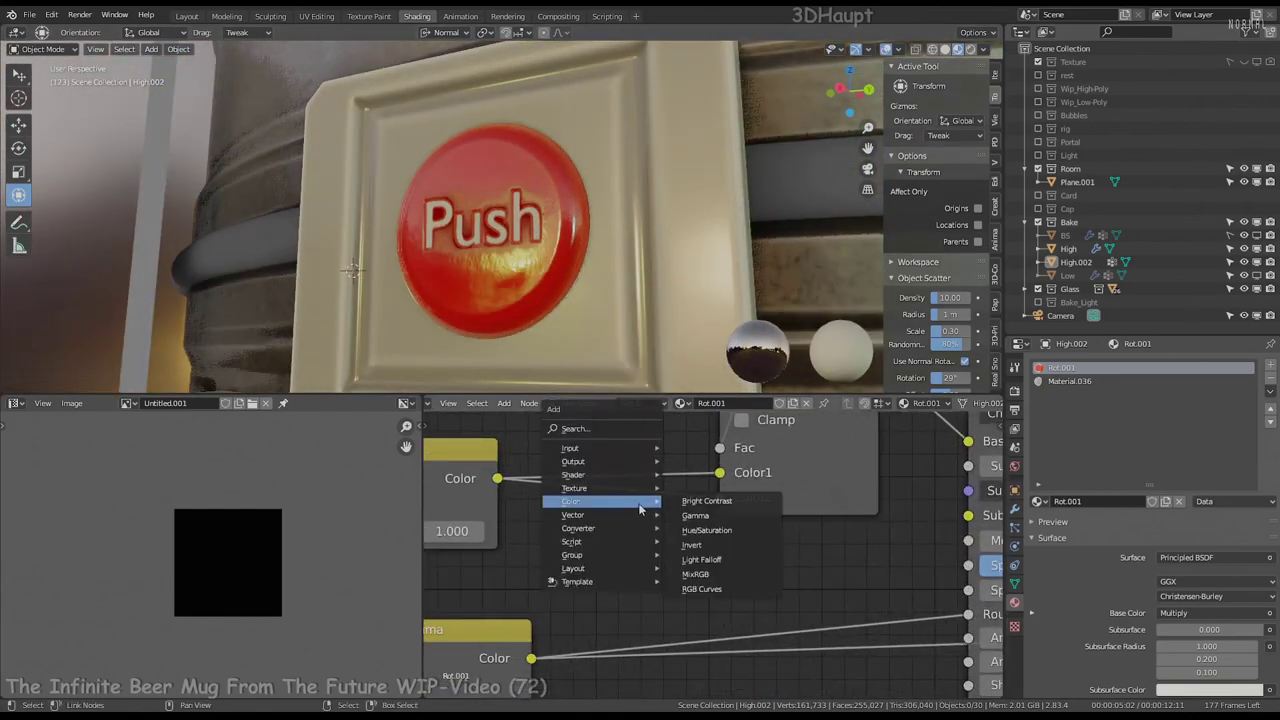
pyautogui.hotkey('shift', 'a')
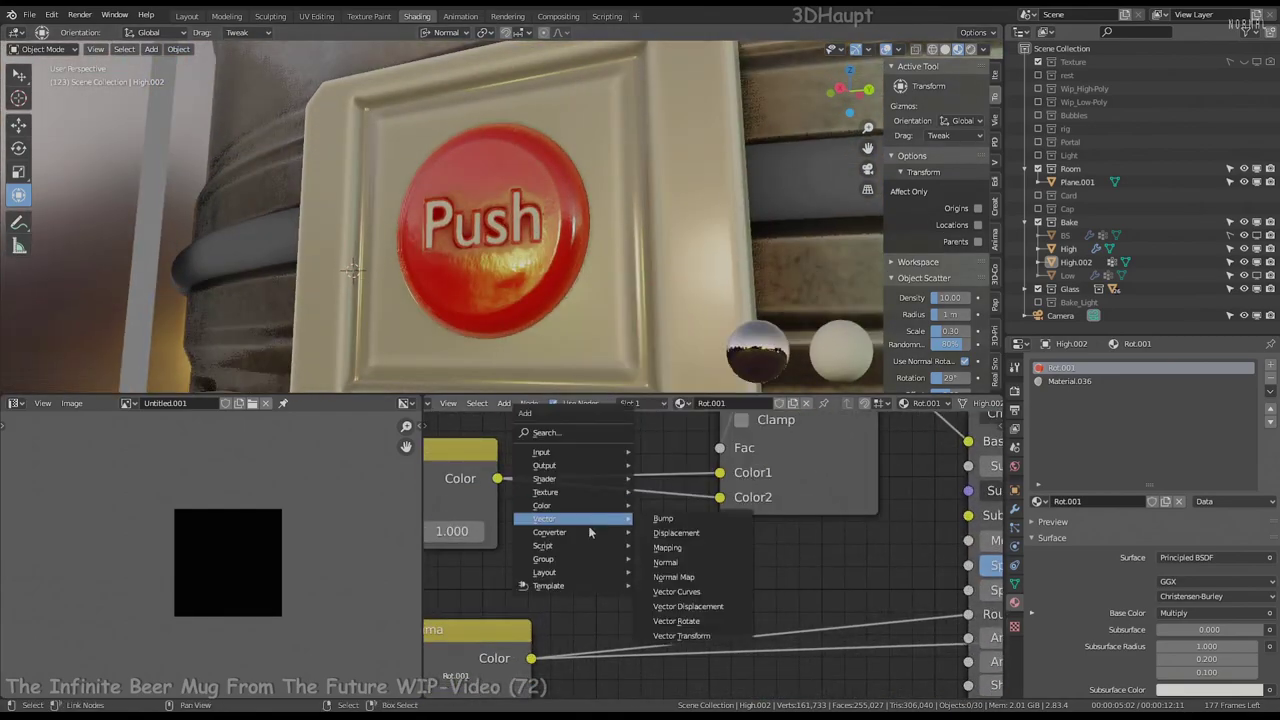
pyautogui.click(672, 458)
pyautogui.click(553, 495)
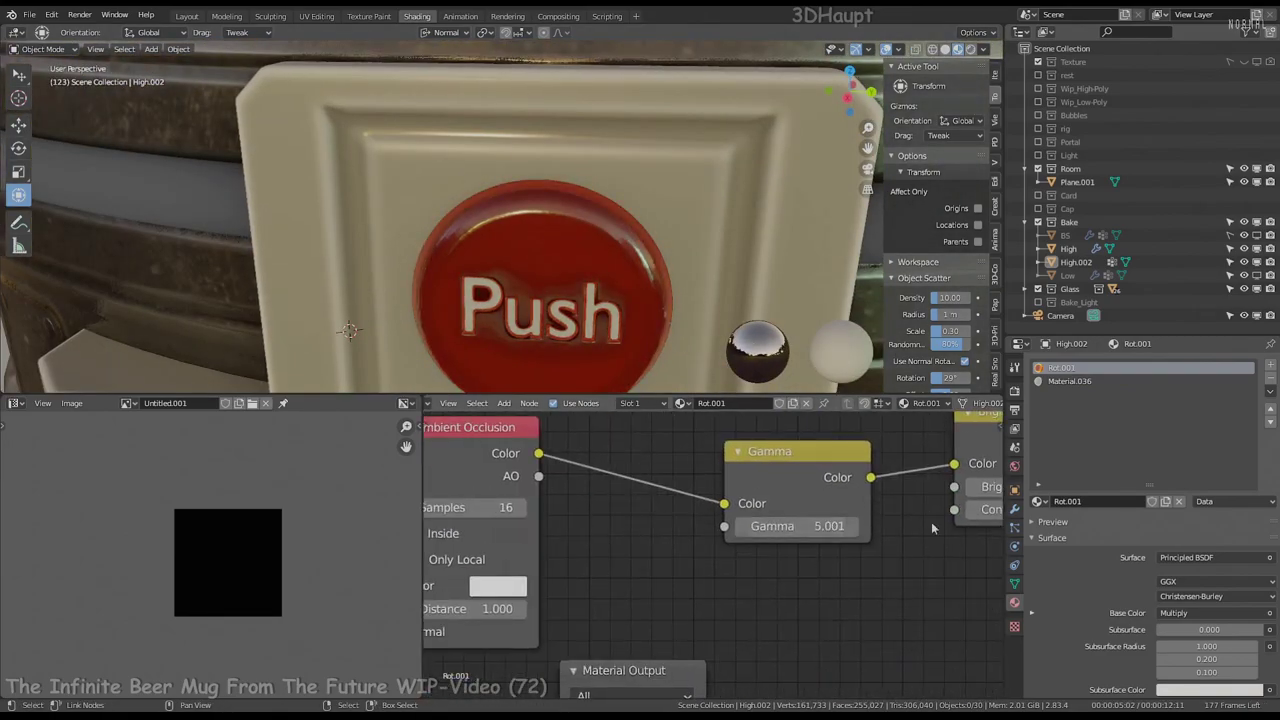
pyautogui.moveTo(931, 527); pyautogui.dragTo(714, 502, button='middle')
pyautogui.doubleClick(790, 484)
pyautogui.write('1.14')
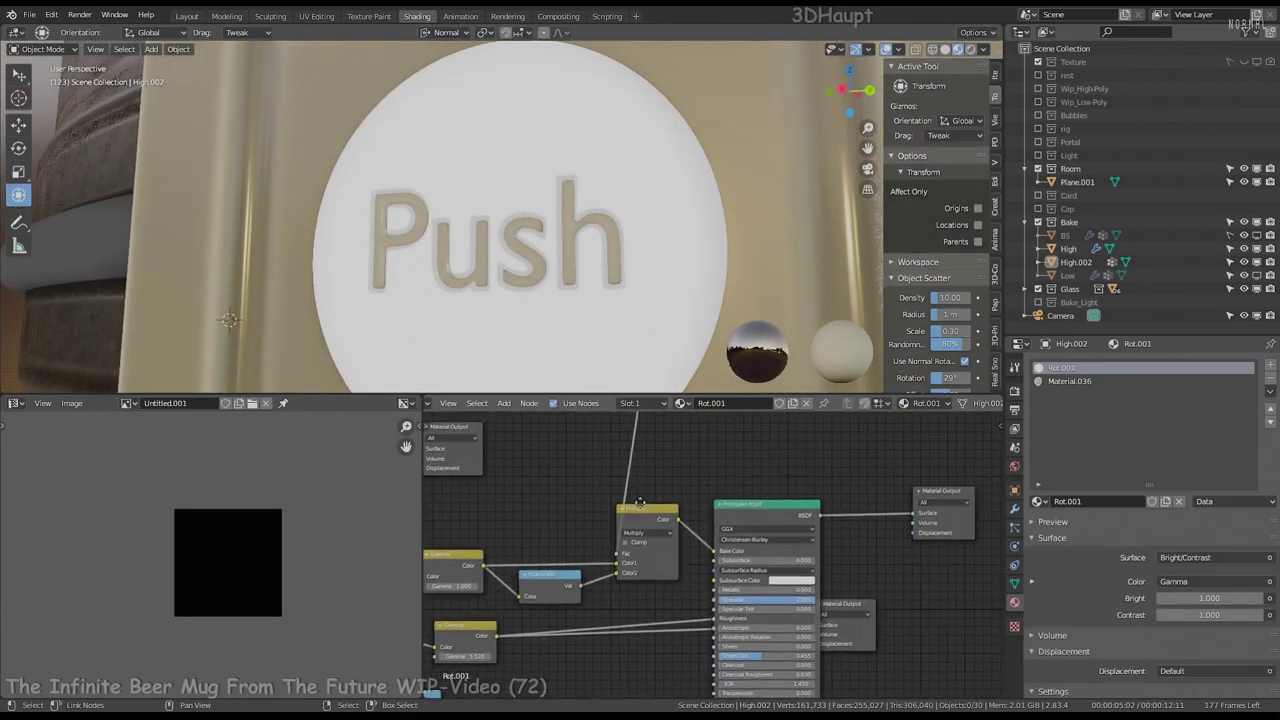
# Wire Gamma to Color1 and RGB to BW to Color2, settling the Mix blend on Overlay
pyautogui.click(752, 485)
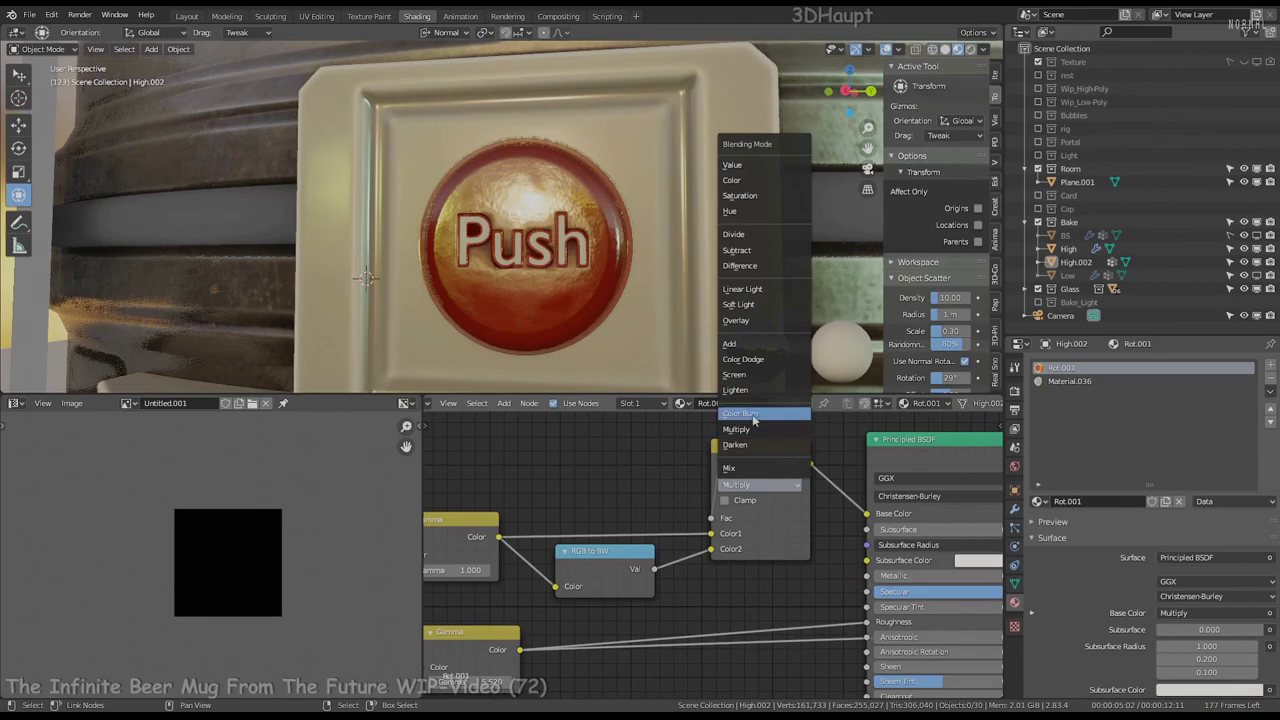
pyautogui.click(730, 343)
pyautogui.moveTo(653, 568); pyautogui.dragTo(710, 533)
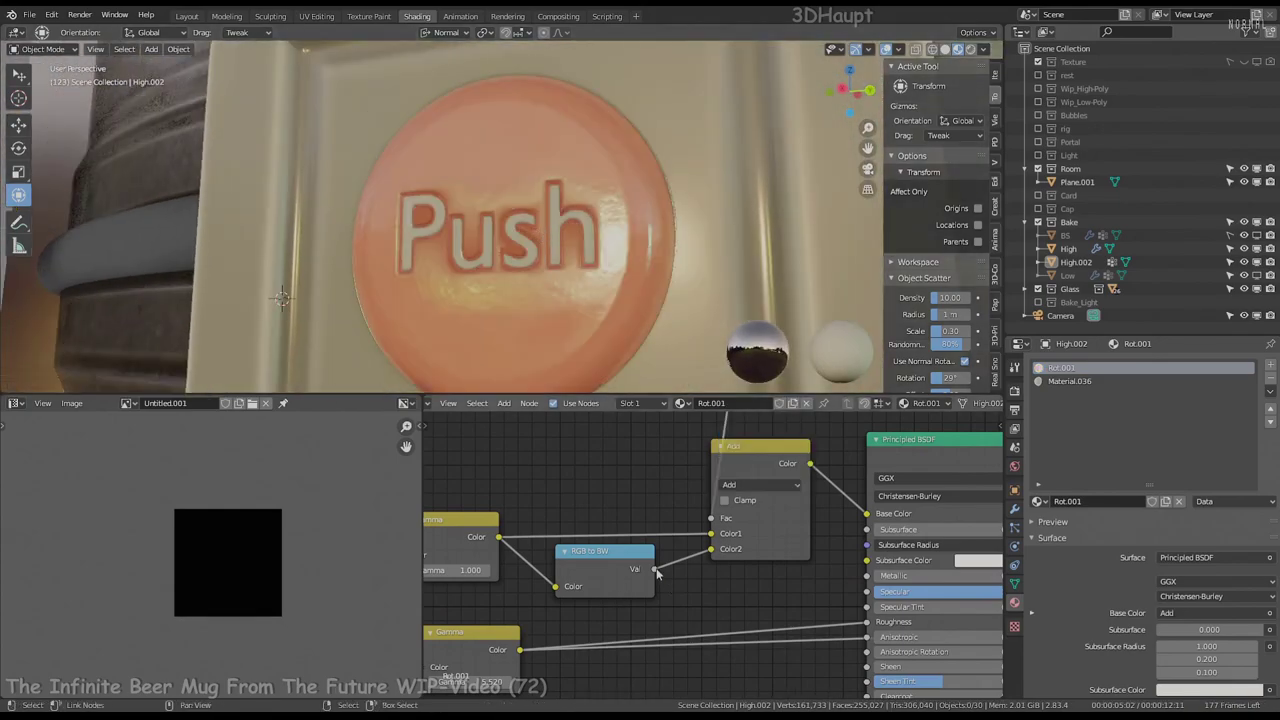
pyautogui.click(750, 485)
pyautogui.click(749, 418)
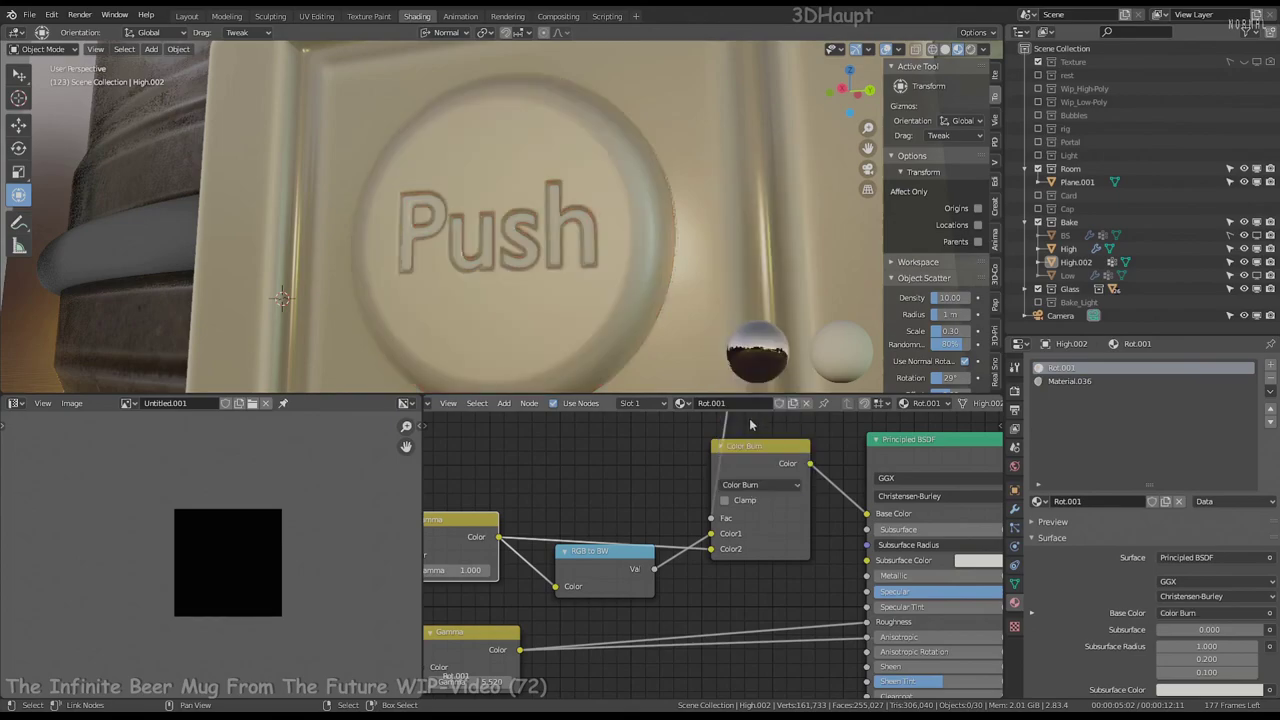
pyautogui.moveTo(714, 553); pyautogui.dragTo(710, 549)
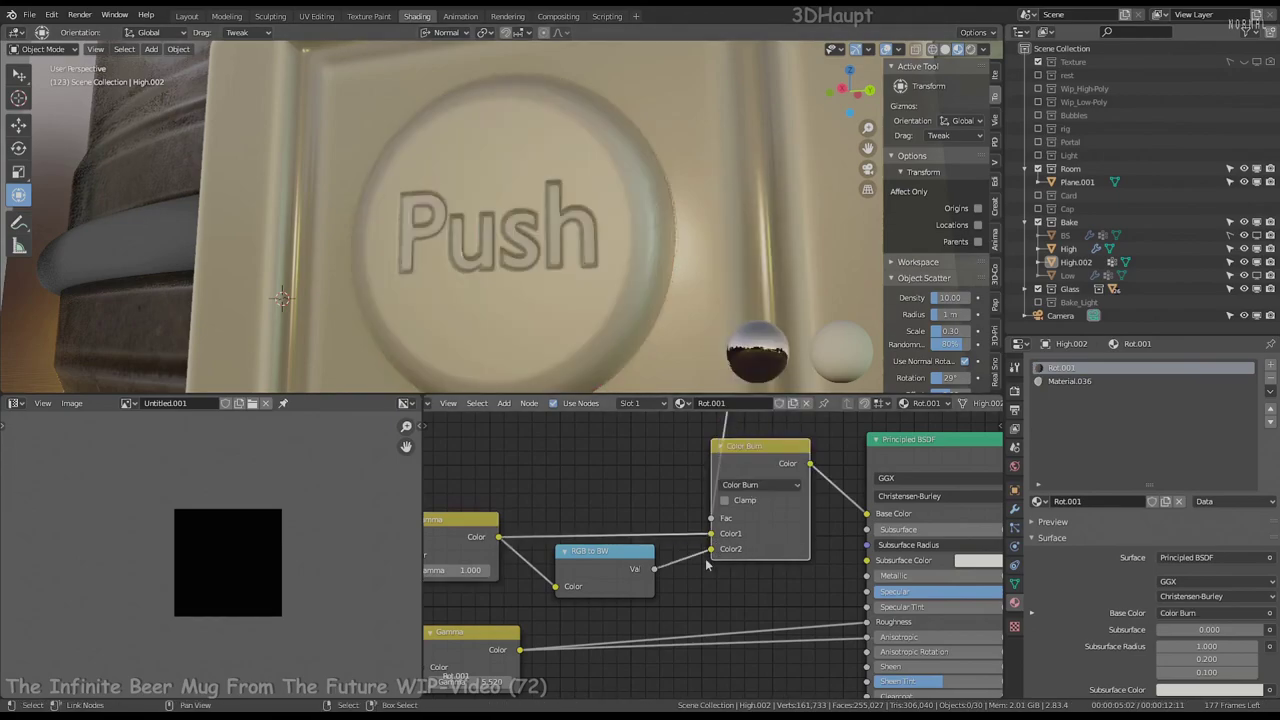
pyautogui.moveTo(656, 252); pyautogui.dragTo(621, 245, button='middle')
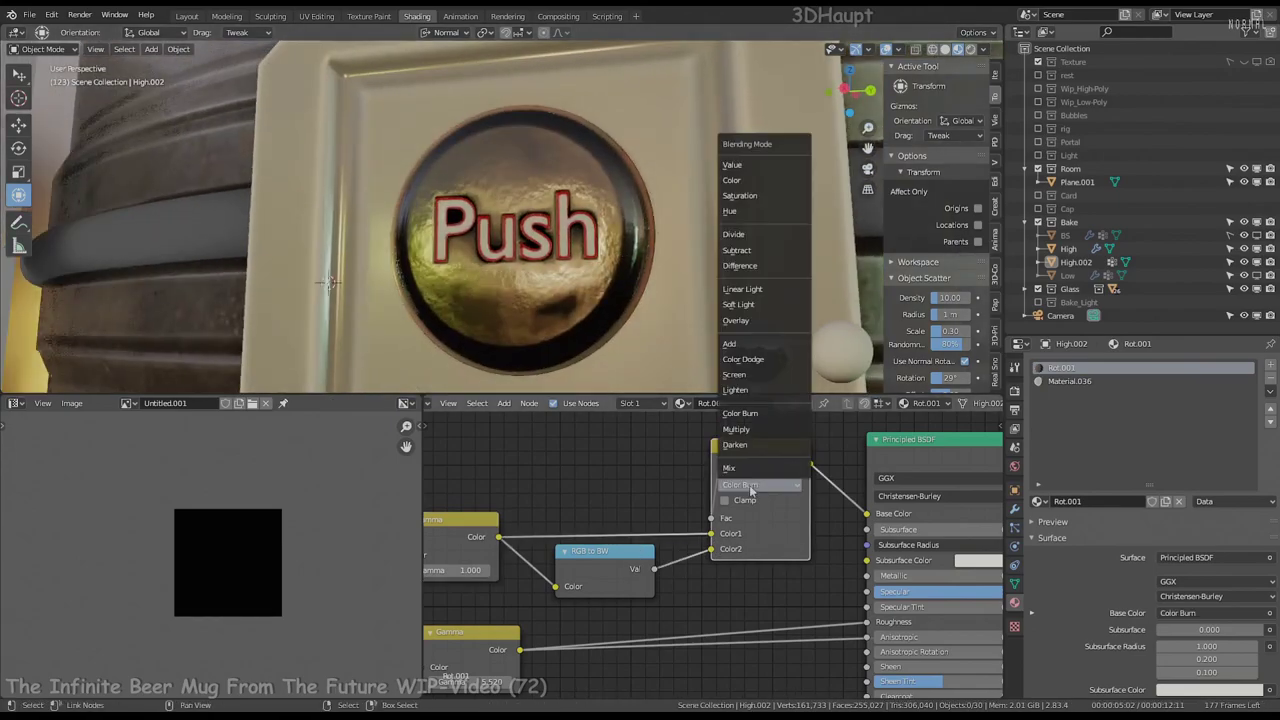
pyautogui.click(746, 323)
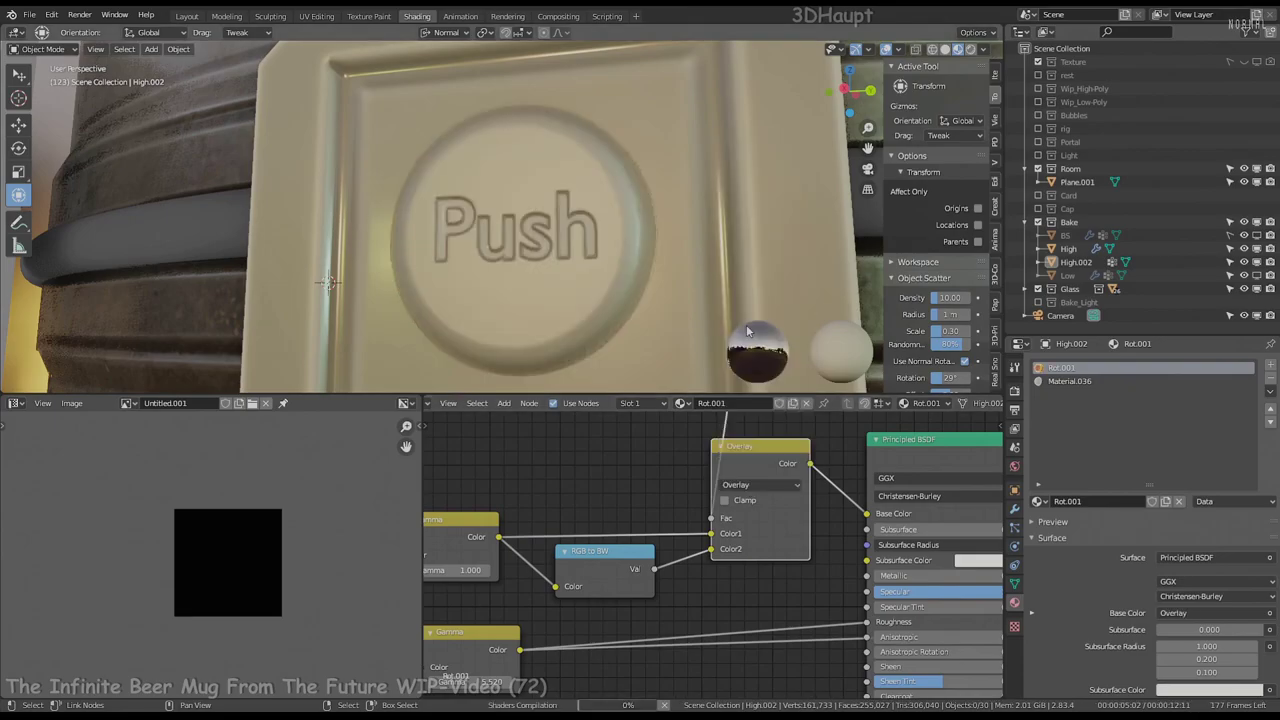
# Inspect the red Overlay result in rendered and material preview, orbiting toward the can
pyautogui.scroll(3, 746, 331)
pyautogui.moveTo(746, 331); pyautogui.dragTo(700, 300, button='middle')
pyautogui.scroll(-3, 700, 300)
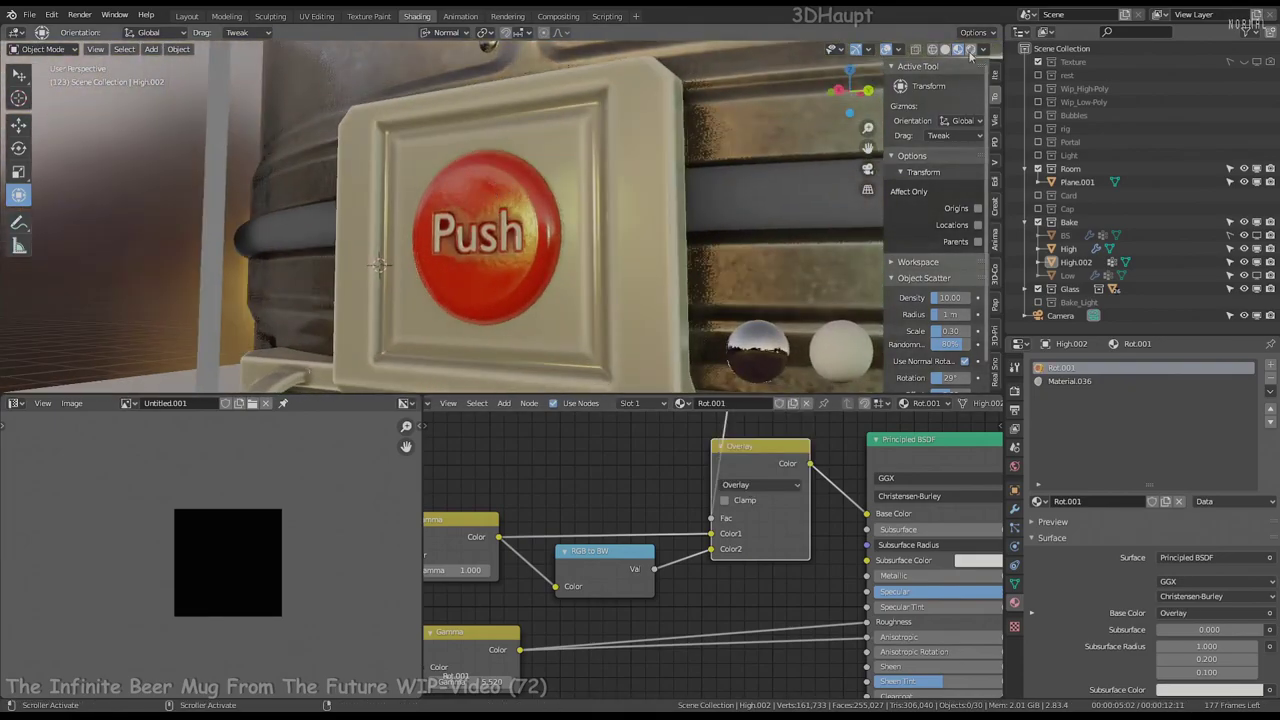
pyautogui.click(970, 50)
pyautogui.moveTo(650, 250); pyautogui.dragTo(560, 213, button='middle')
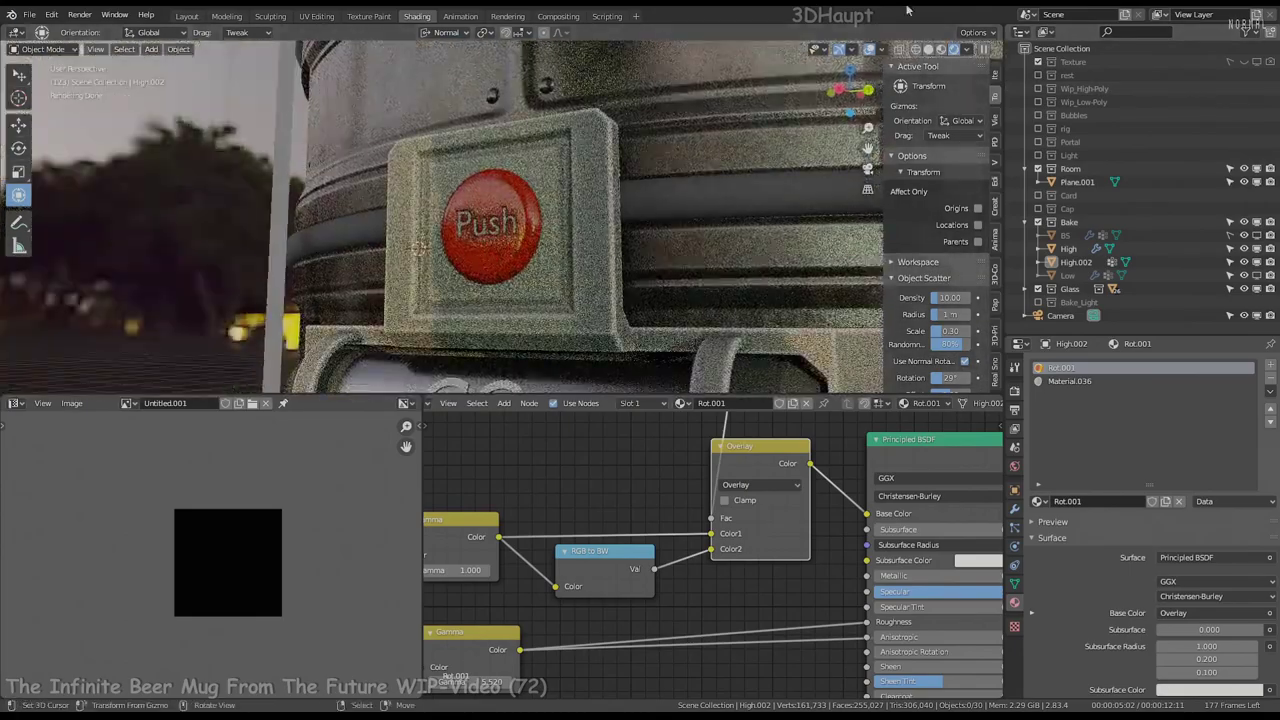
pyautogui.click(957, 49)
pyautogui.moveTo(500, 250); pyautogui.dragTo(592, 182, button='middle')
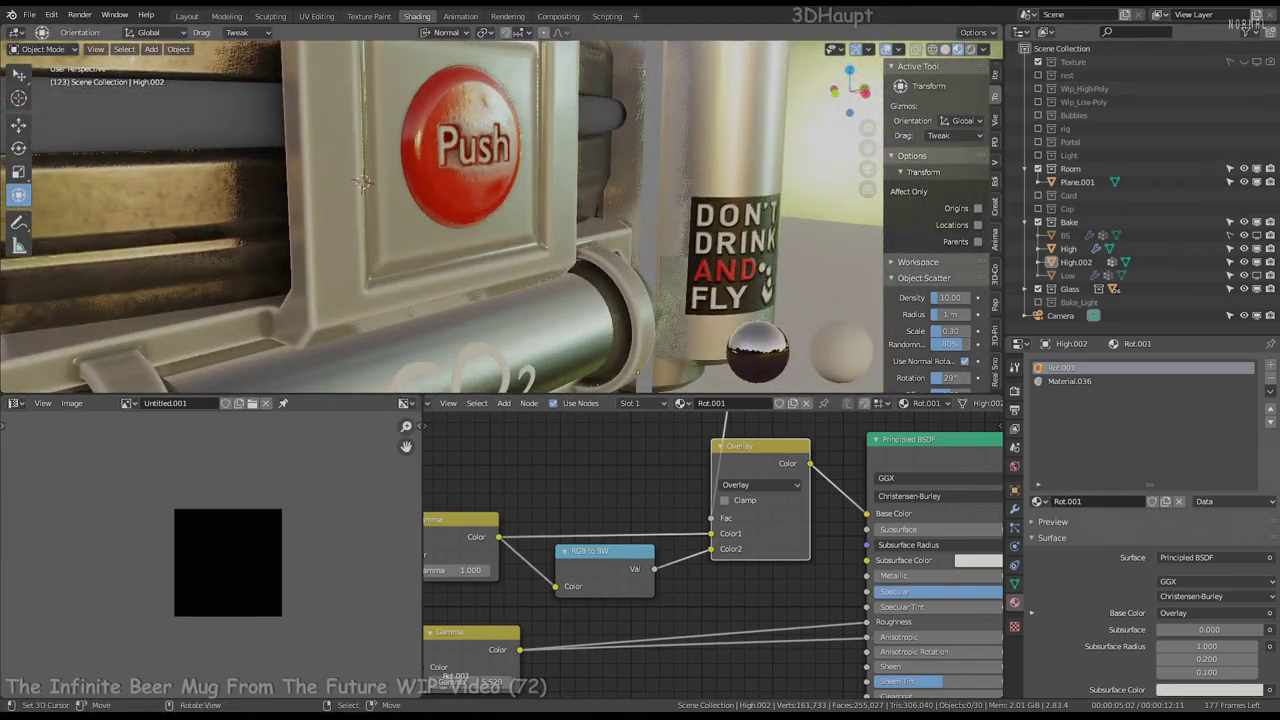